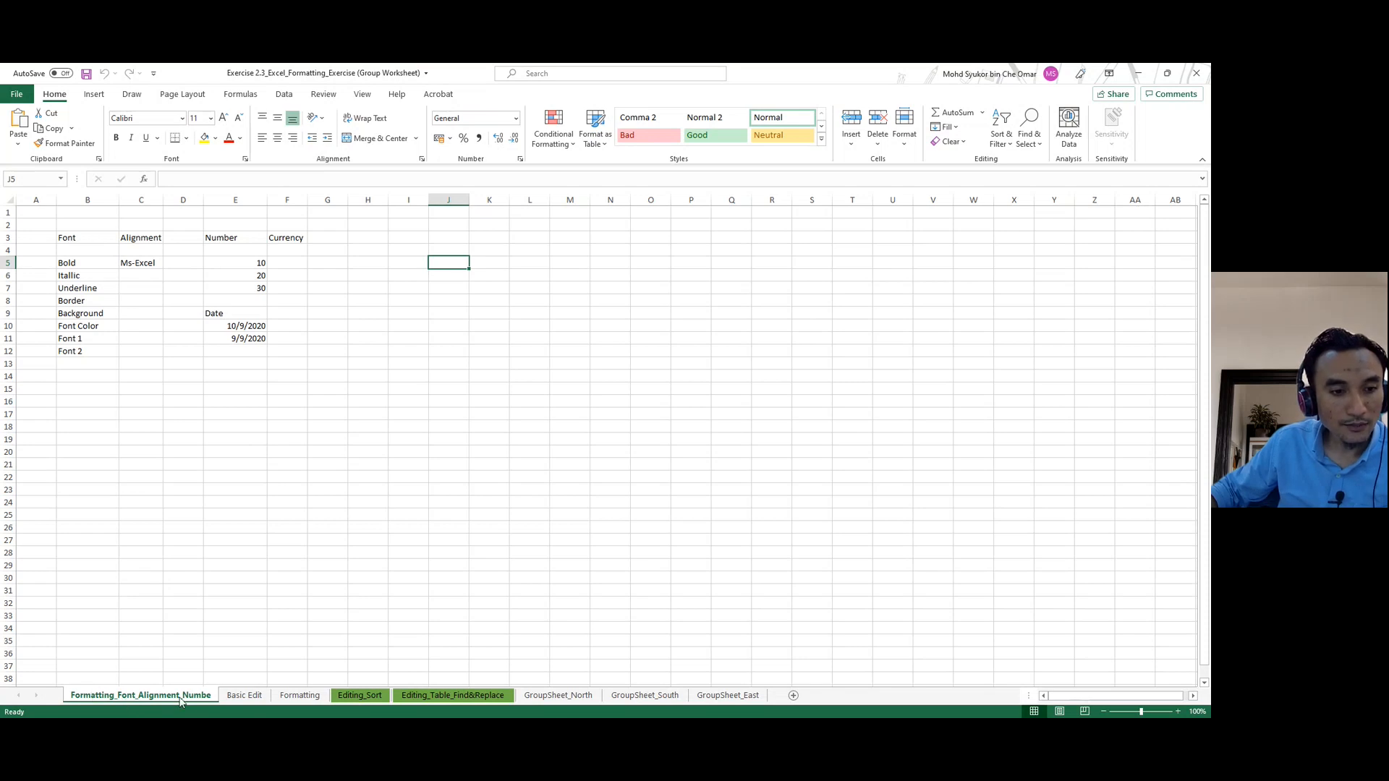
Apply All Borders to the font label cells from Bold to Font 2 (B5:B12).
{"action": "left_click", "coordinate": [73, 262]}
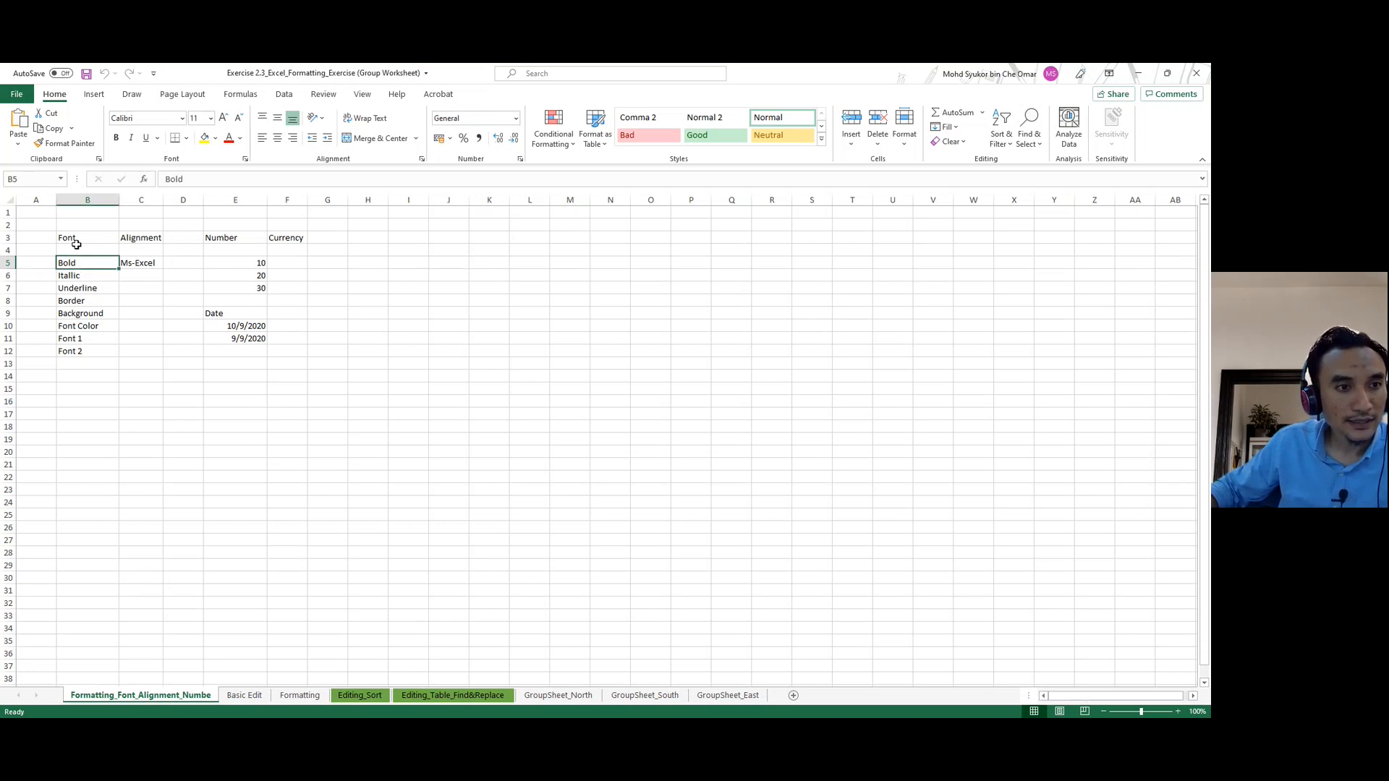
{"action": "left_click_drag", "start_coordinate": [78, 260], "coordinate": [97, 349]}
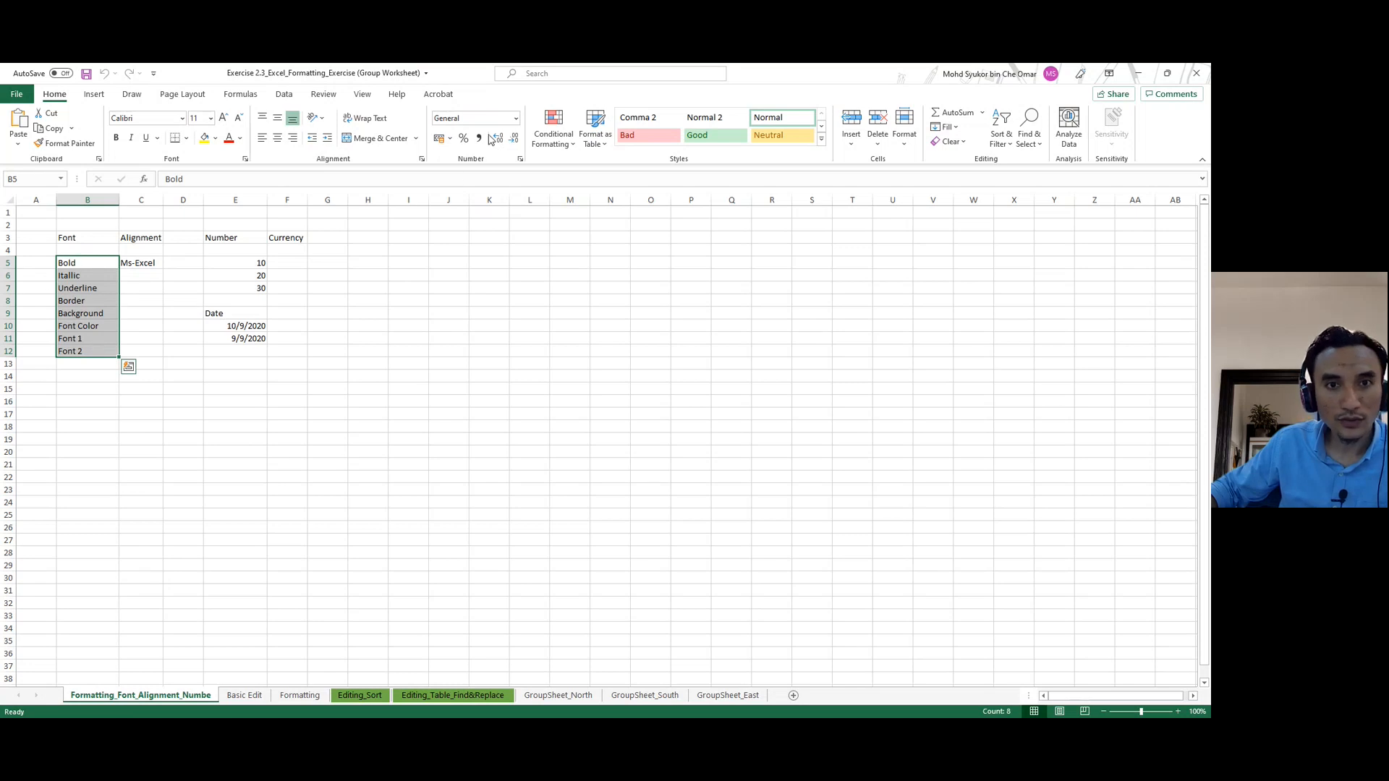
{"action": "left_click", "coordinate": [187, 138]}
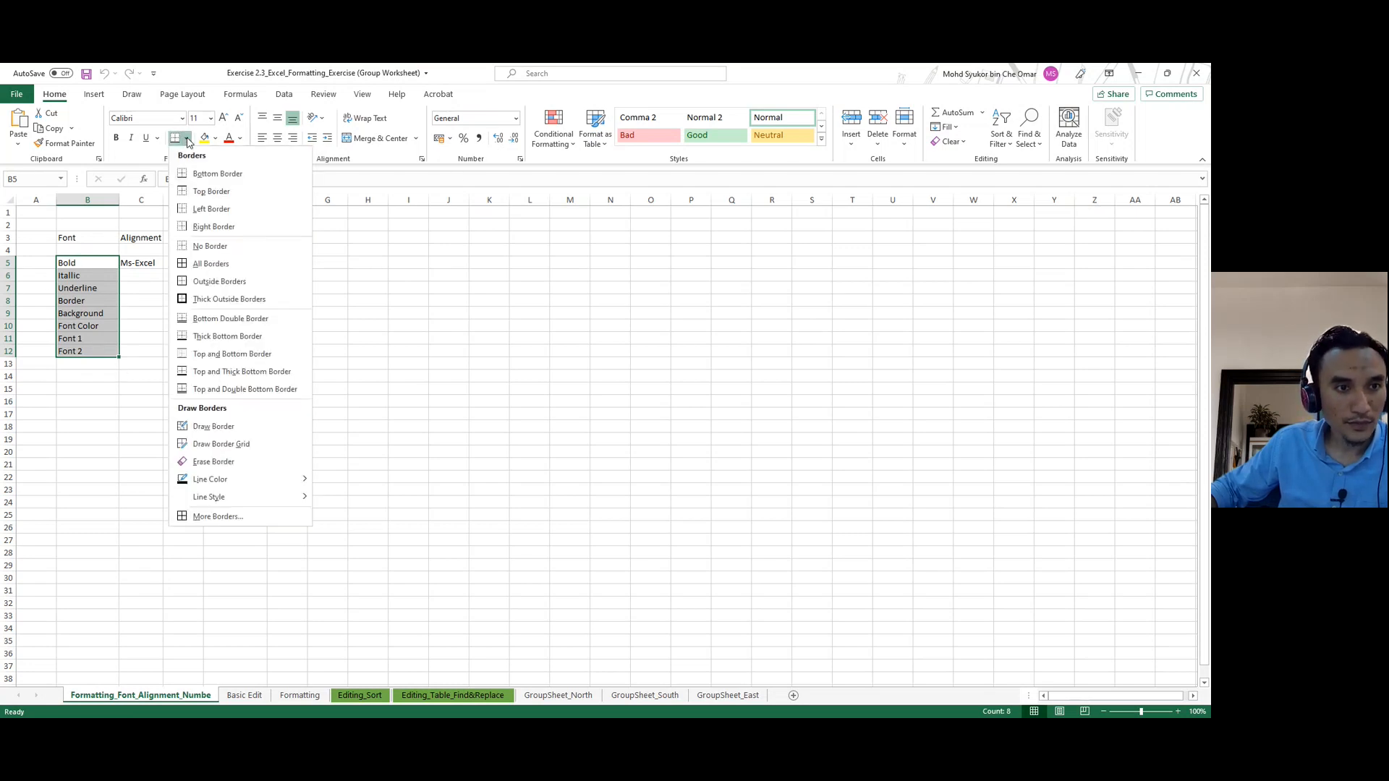
{"action": "left_click", "coordinate": [207, 264]}
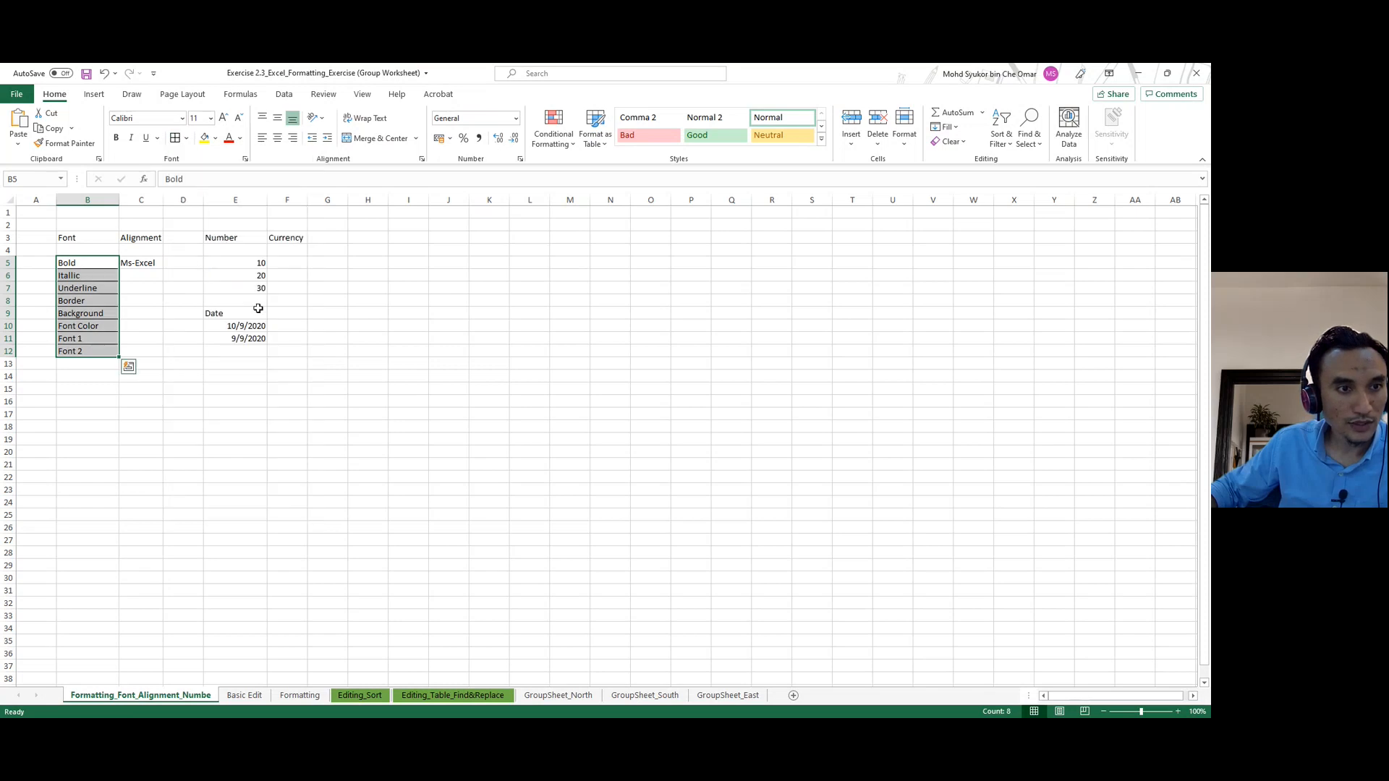
{"action": "left_click", "coordinate": [187, 140]}
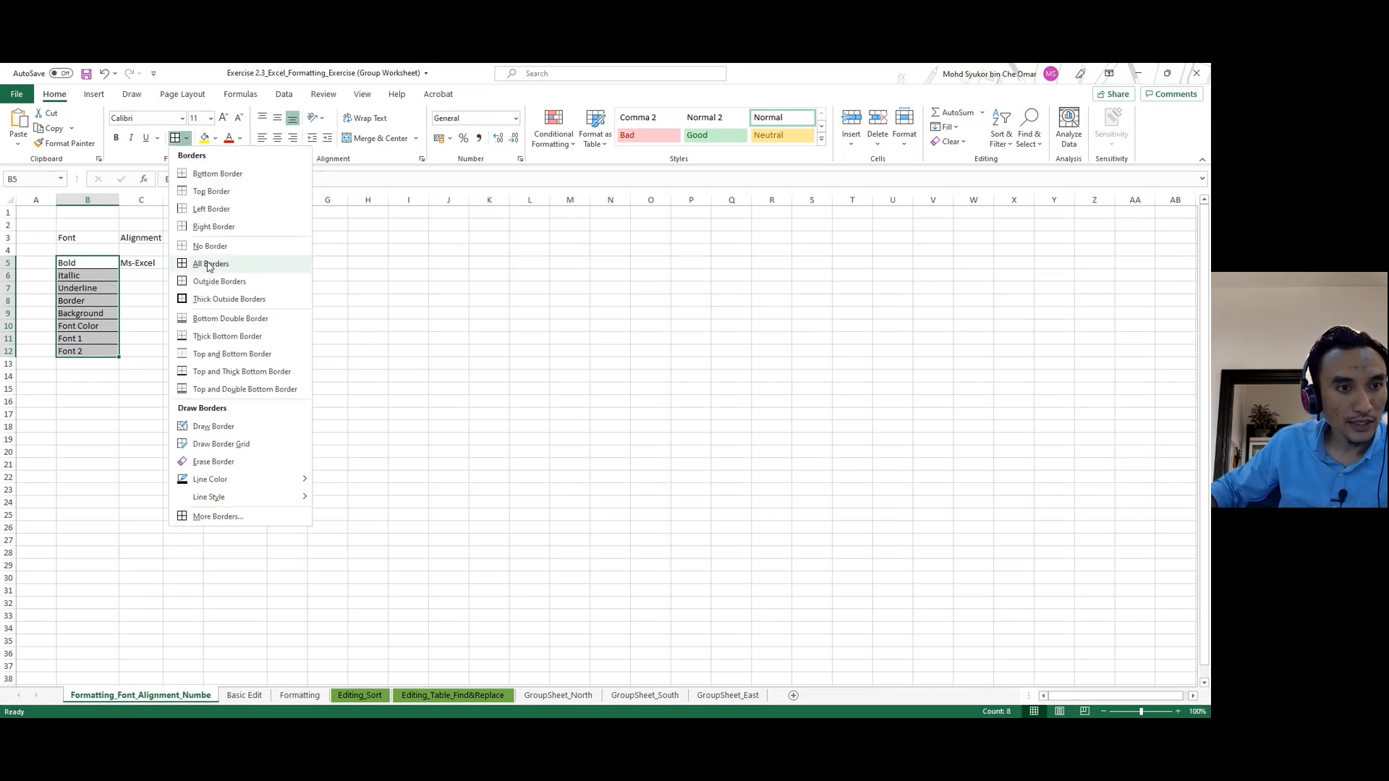
{"action": "left_click", "coordinate": [209, 266]}
{"action": "left_click", "coordinate": [167, 325]}
Apply all borders to the heading cells from Font to Currency (B3:F3).
{"action": "left_click", "coordinate": [71, 262]}
{"action": "left_click_drag", "start_coordinate": [65, 238], "coordinate": [287, 239]}
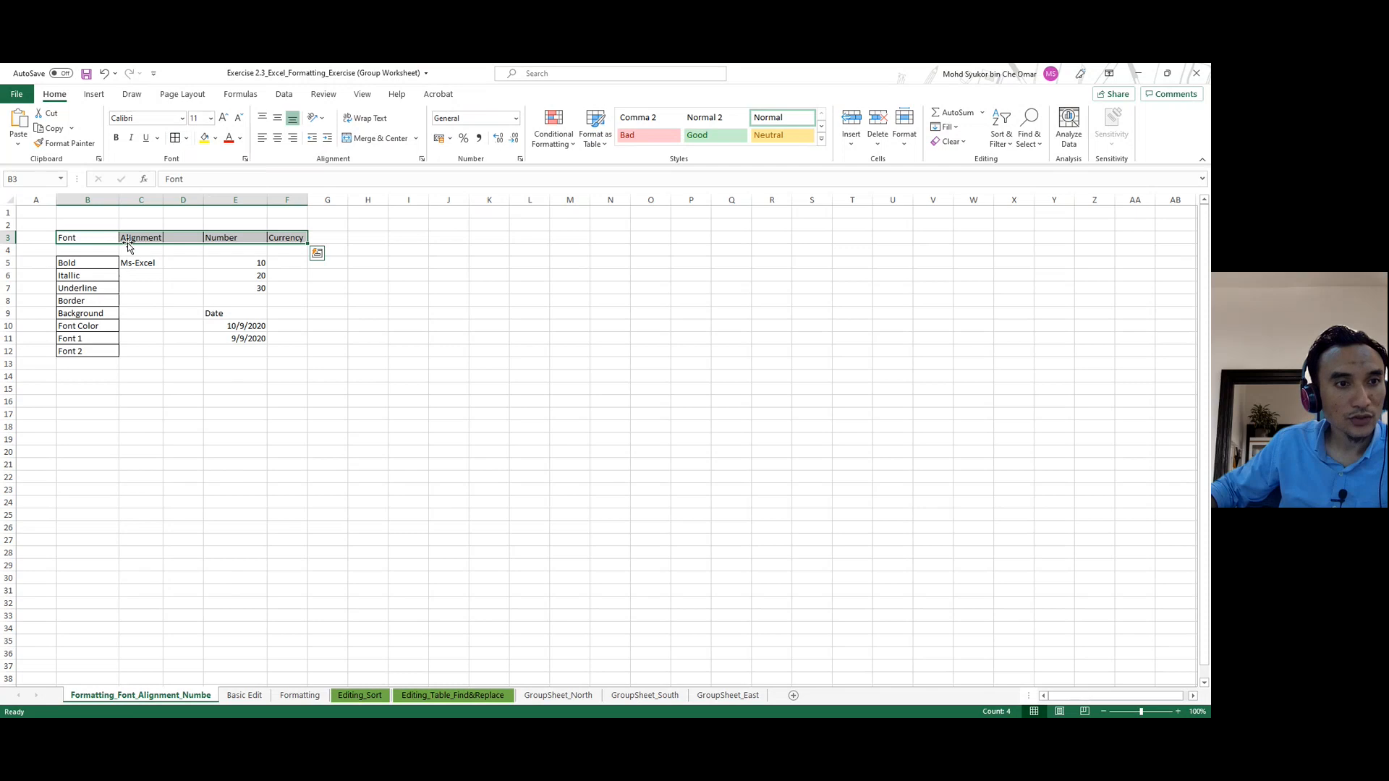
{"action": "left_click", "coordinate": [130, 350]}
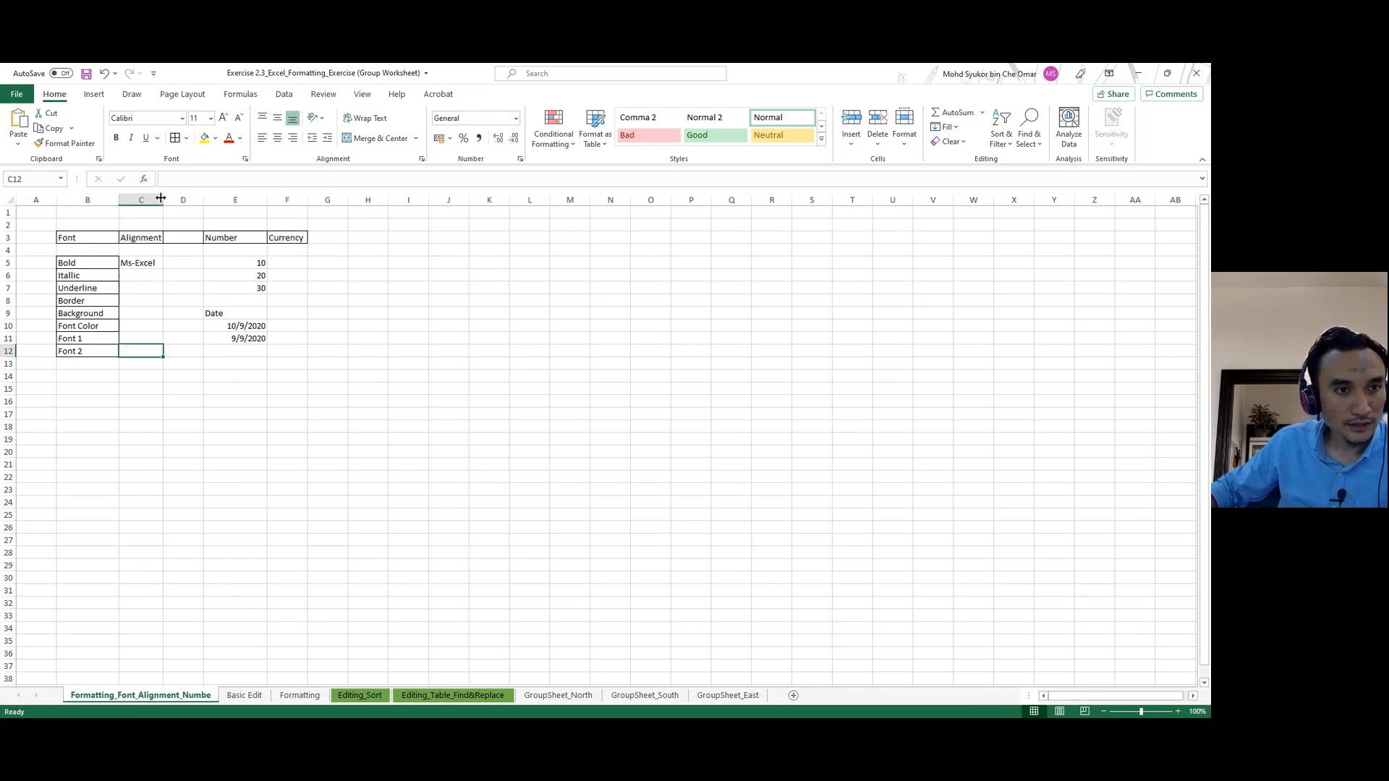
Widen column C a little so the Alignment heading has more room.
{"action": "mouse_move", "coordinate": [161, 198]}
{"action": "left_mouse_down"}
{"action": "mouse_move", "coordinate": [178, 198]}
{"action": "mouse_move", "coordinate": [165, 199]}
{"action": "left_mouse_up"}
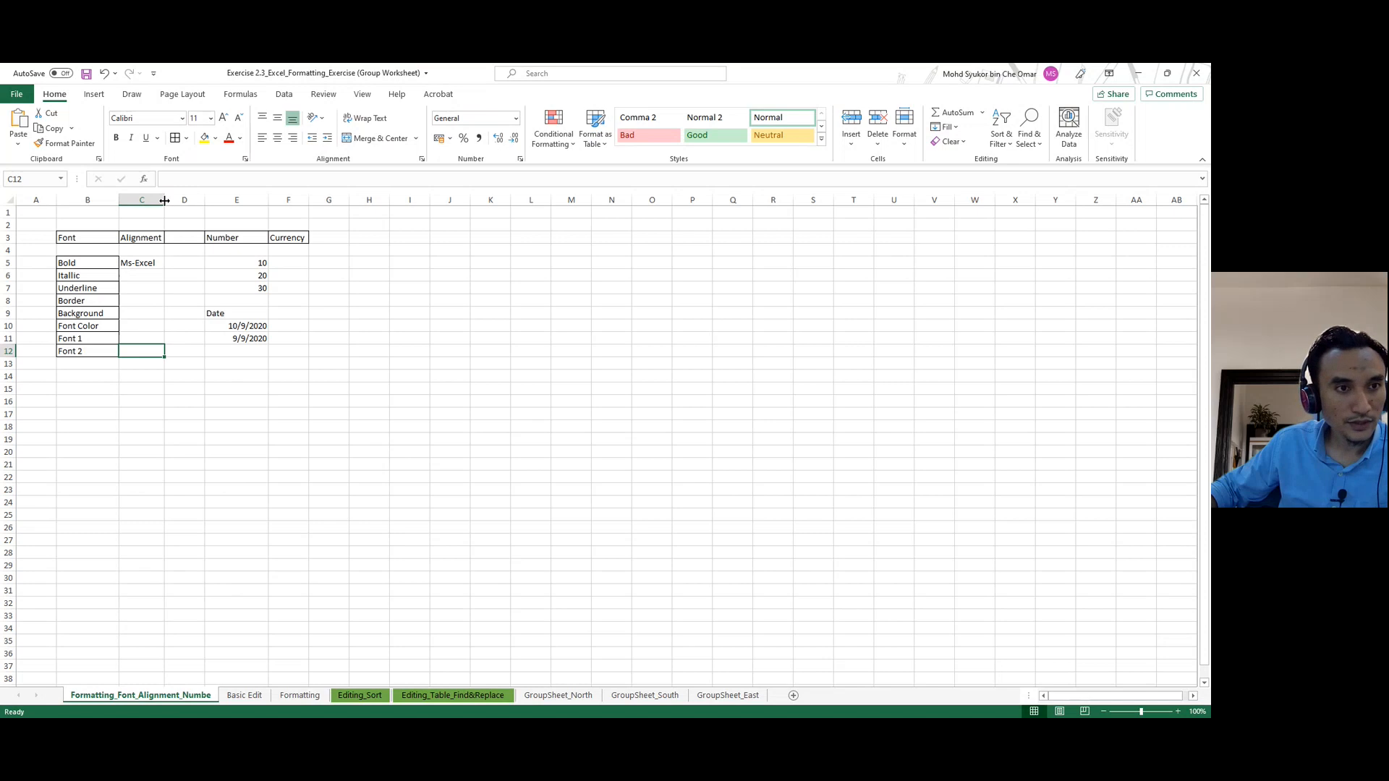
{"action": "mouse_move", "coordinate": [165, 200]}
{"action": "left_mouse_down"}
{"action": "mouse_move", "coordinate": [192, 202]}
{"action": "mouse_move", "coordinate": [177, 202]}
{"action": "left_mouse_up"}
{"action": "left_click", "coordinate": [165, 262]}
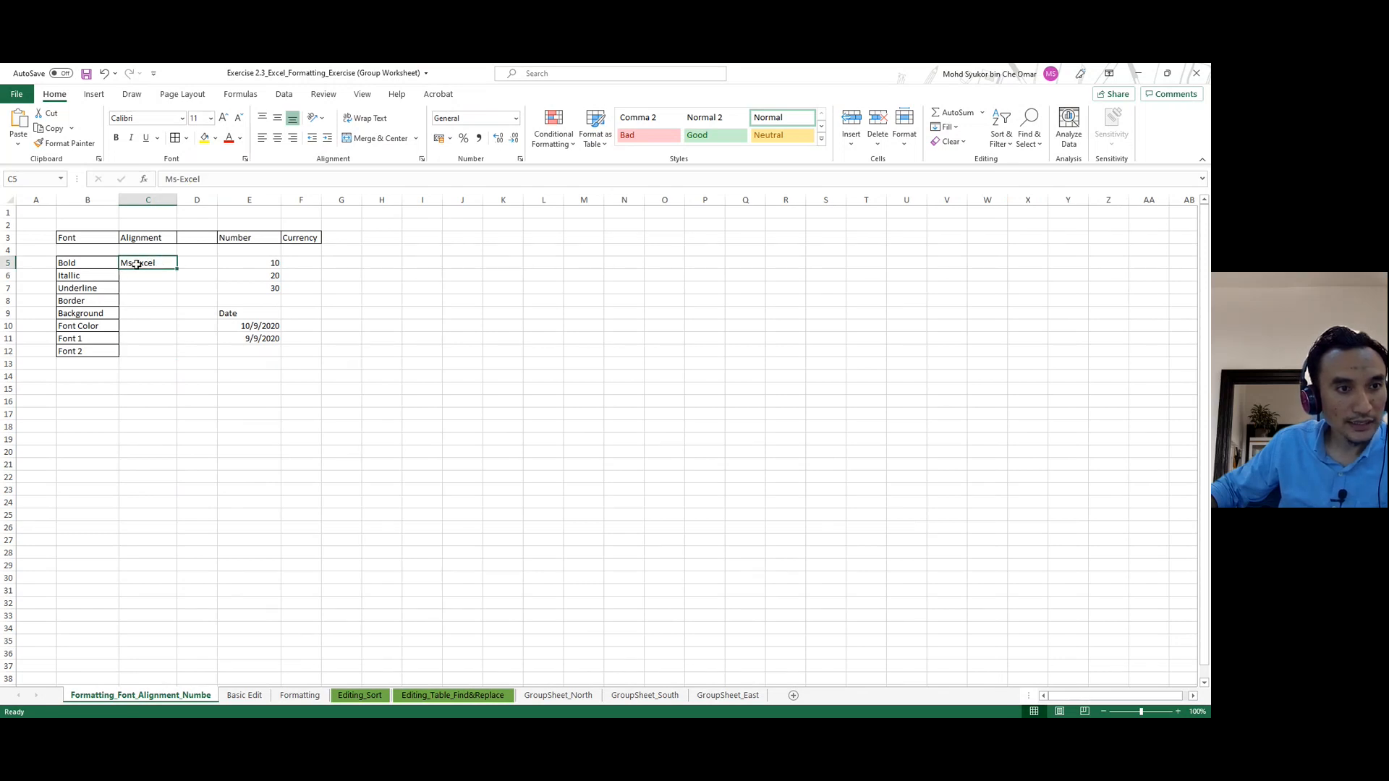
Make the Bold label in B5 and the Ms-Excel text in C5 bold.
{"action": "left_click", "coordinate": [70, 264]}
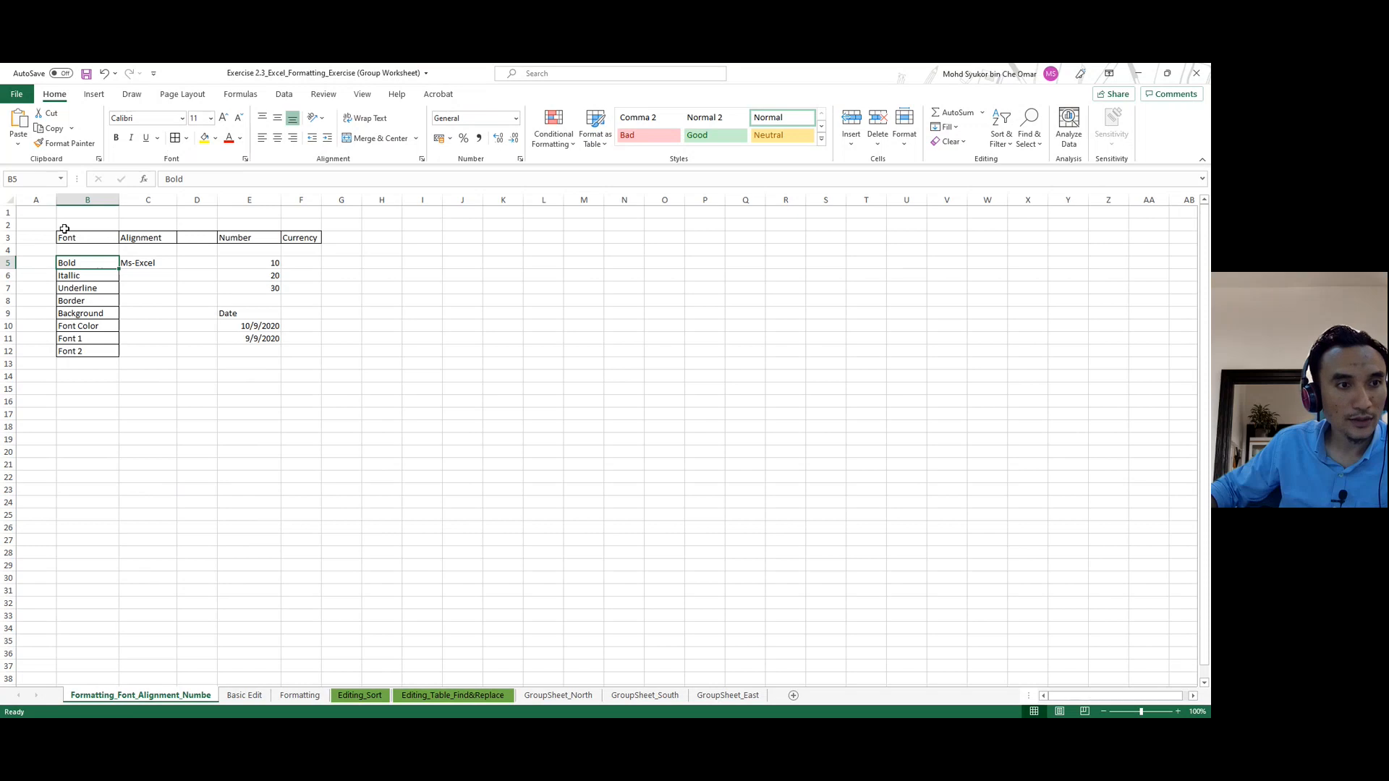
{"action": "left_click", "coordinate": [116, 138]}
{"action": "left_click", "coordinate": [140, 264]}
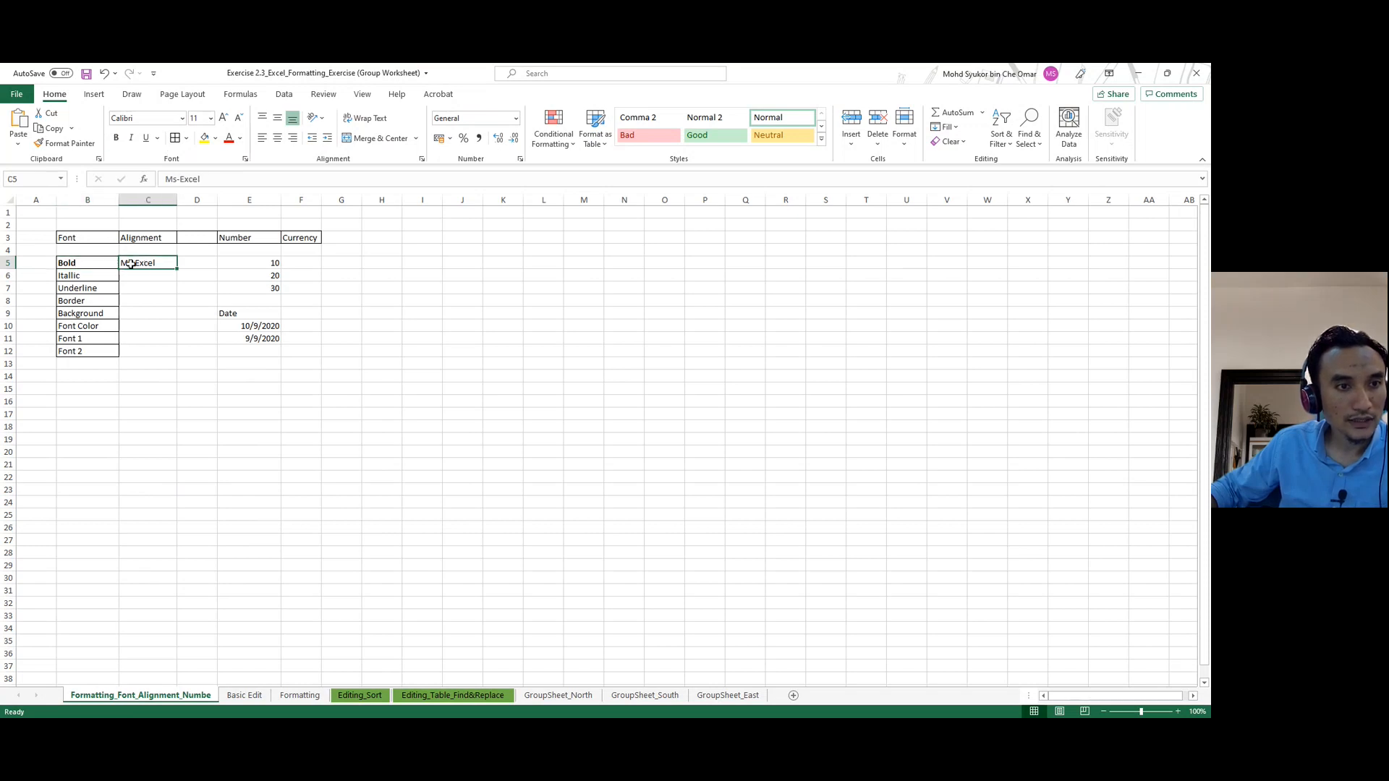
{"action": "left_click", "coordinate": [116, 138]}
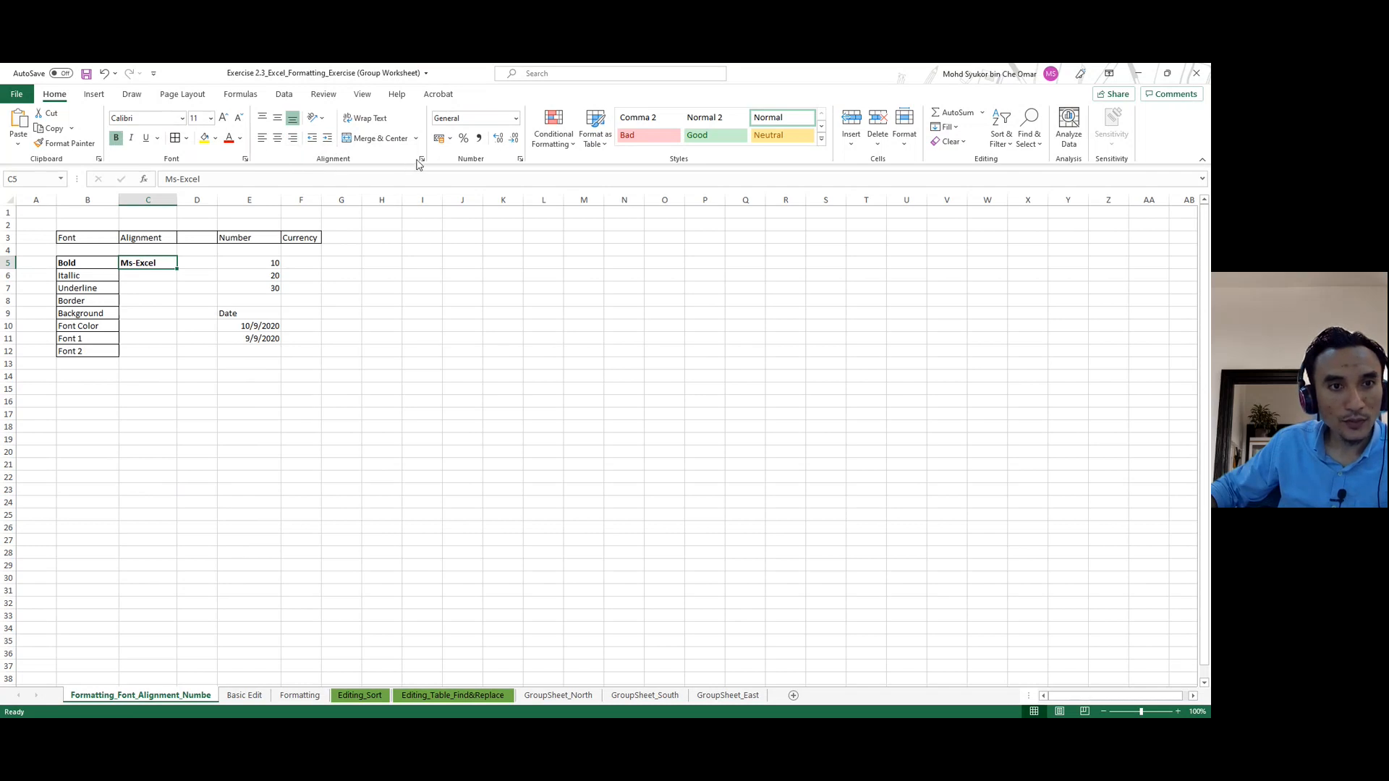
Centre the Ms-Excel text in C5 vertically and horizontally, and fill it down to C6.
{"action": "left_click", "coordinate": [282, 124]}
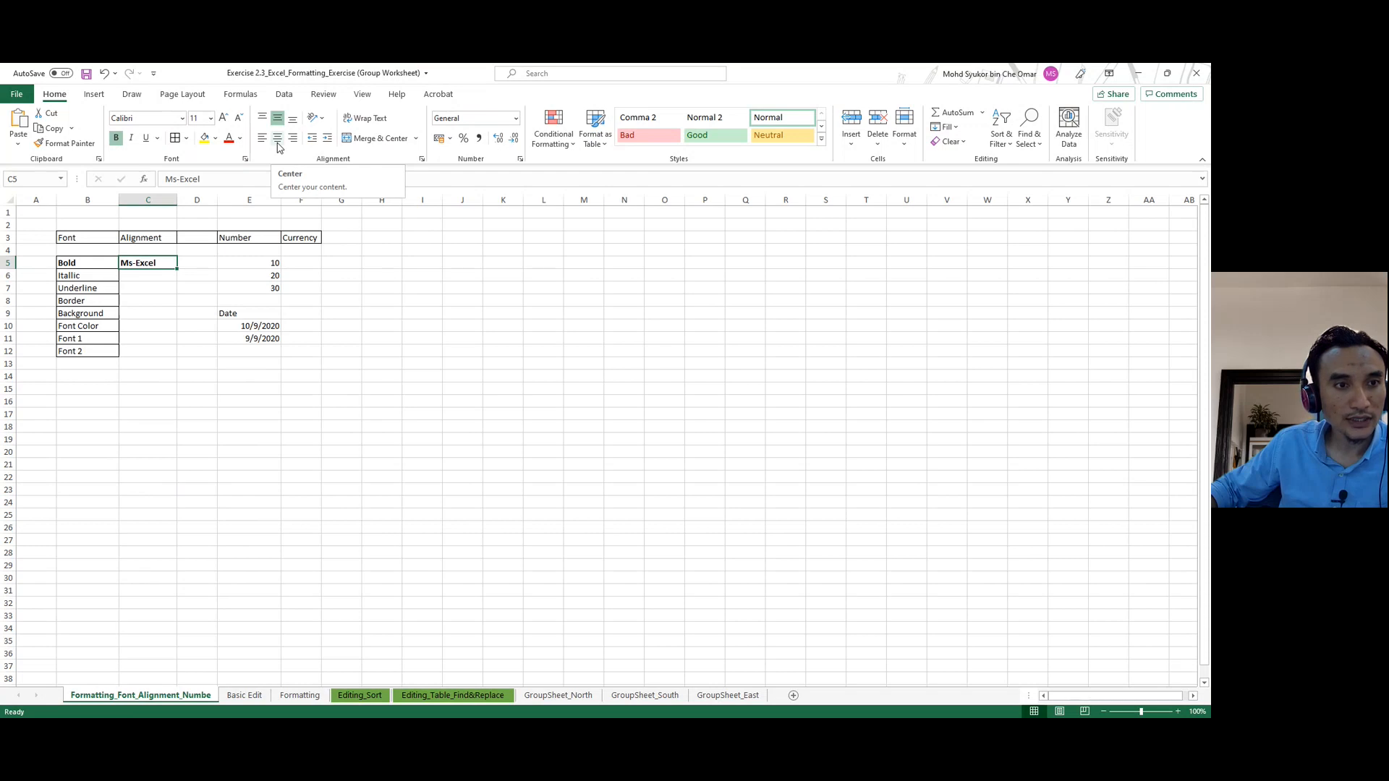
{"action": "left_click", "coordinate": [278, 140]}
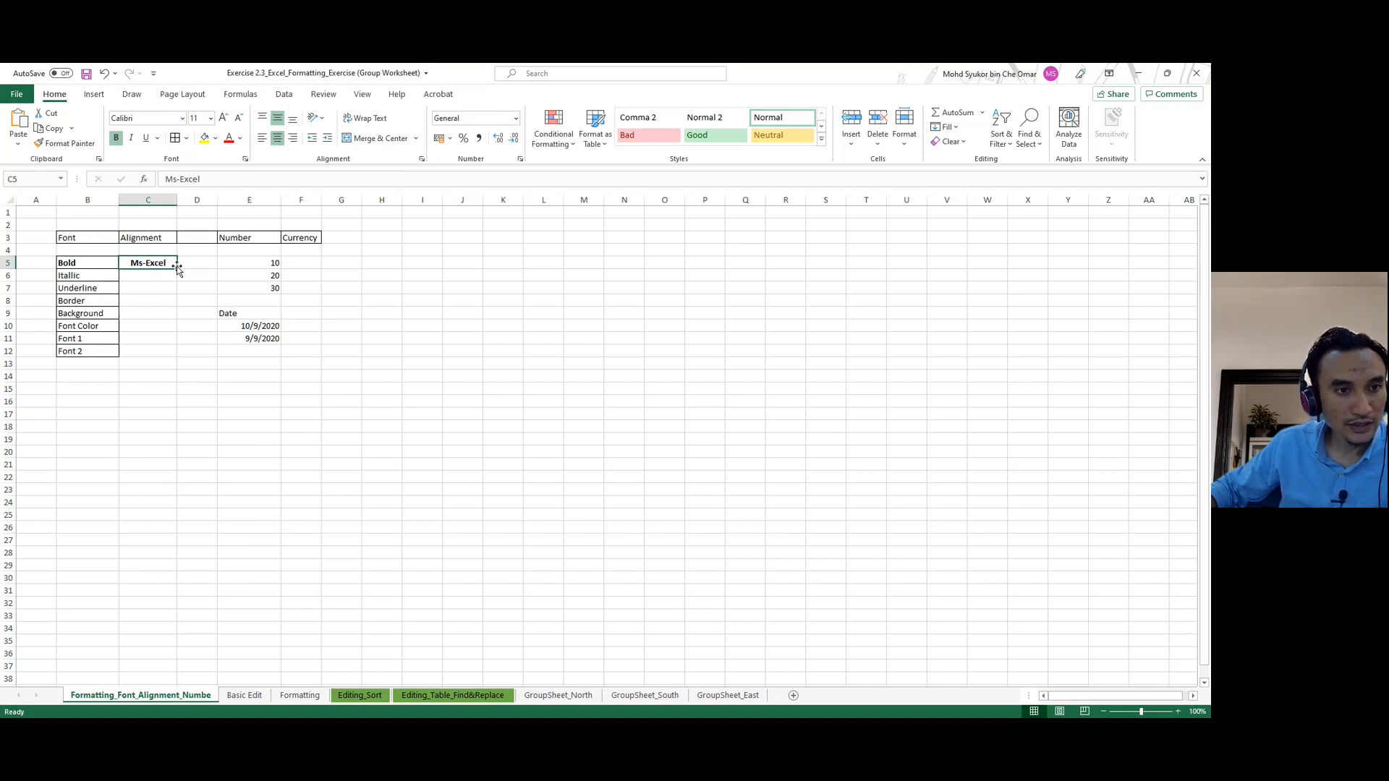
{"action": "left_click_drag", "start_coordinate": [178, 268], "coordinate": [177, 269]}
{"action": "left_click", "coordinate": [159, 286]}
{"action": "left_click", "coordinate": [148, 259]}
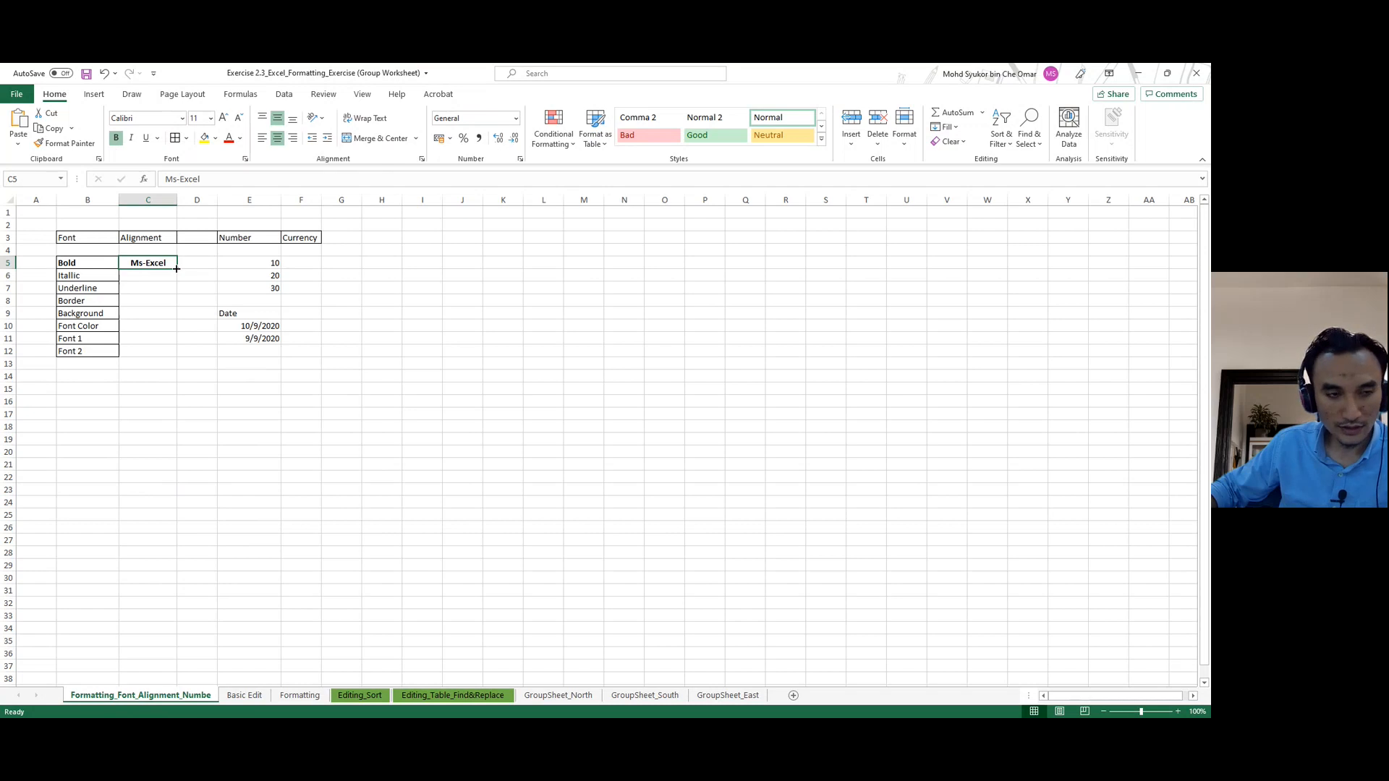
{"action": "left_click_drag", "start_coordinate": [177, 269], "coordinate": [171, 279]}
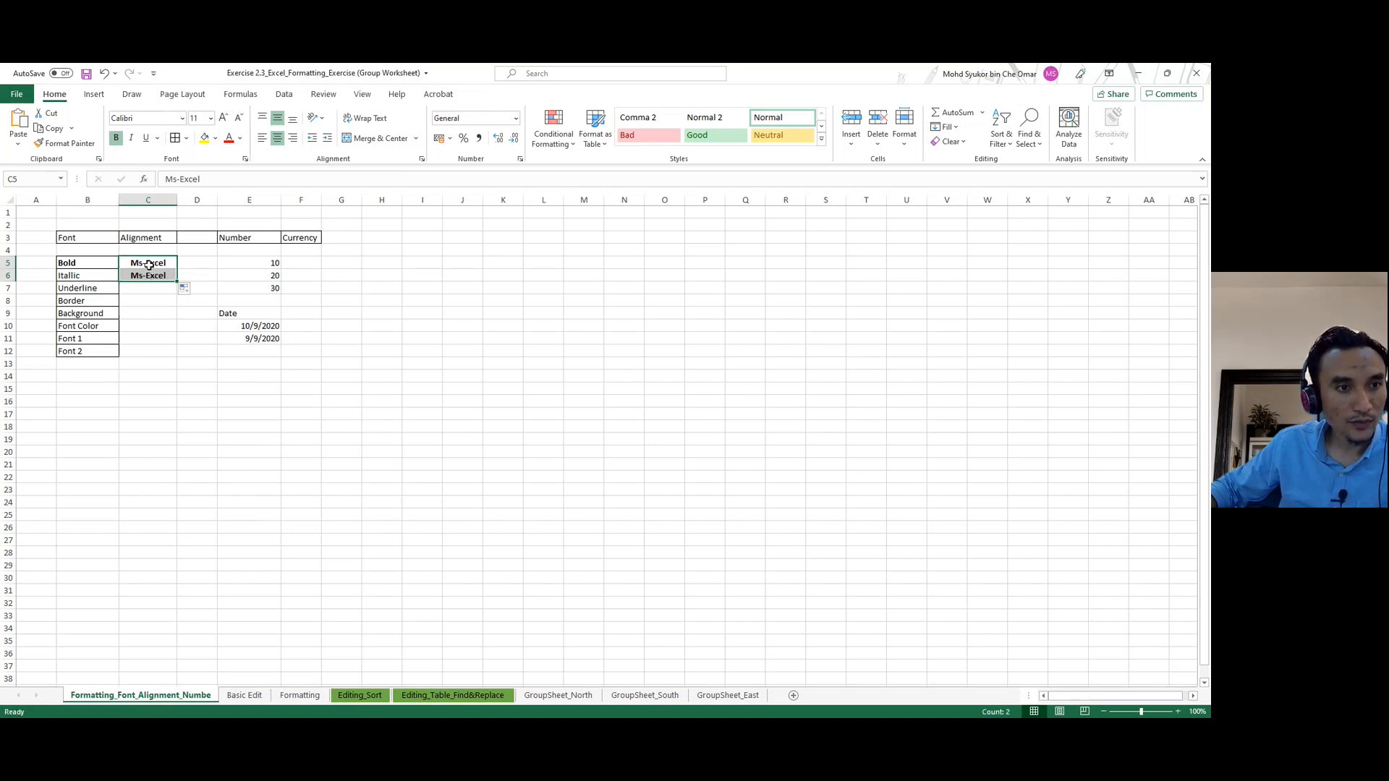
Italicise the label in B6 and the Ms-Excel text in C6, and remove the bold from C6.
{"action": "left_click", "coordinate": [84, 279]}
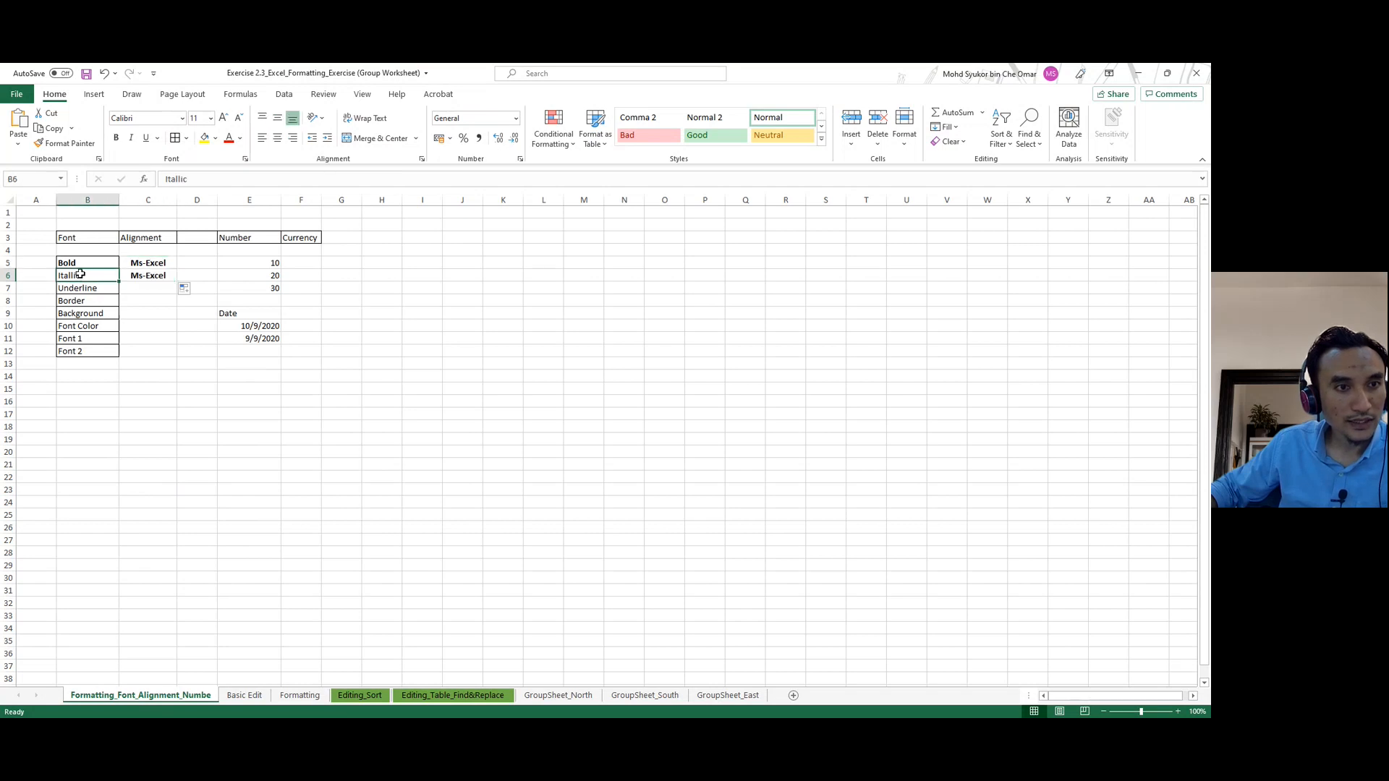
{"action": "left_click", "coordinate": [131, 139]}
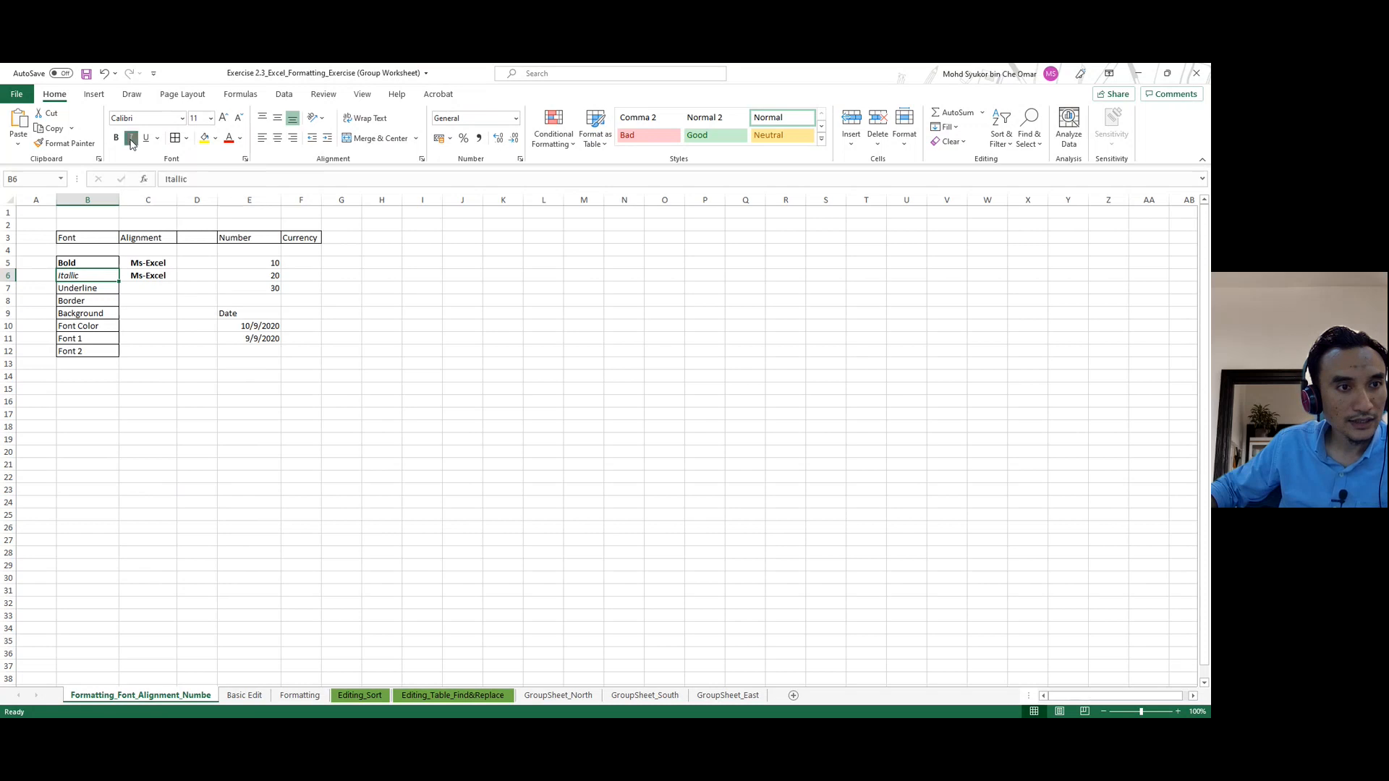
{"action": "left_click", "coordinate": [136, 275]}
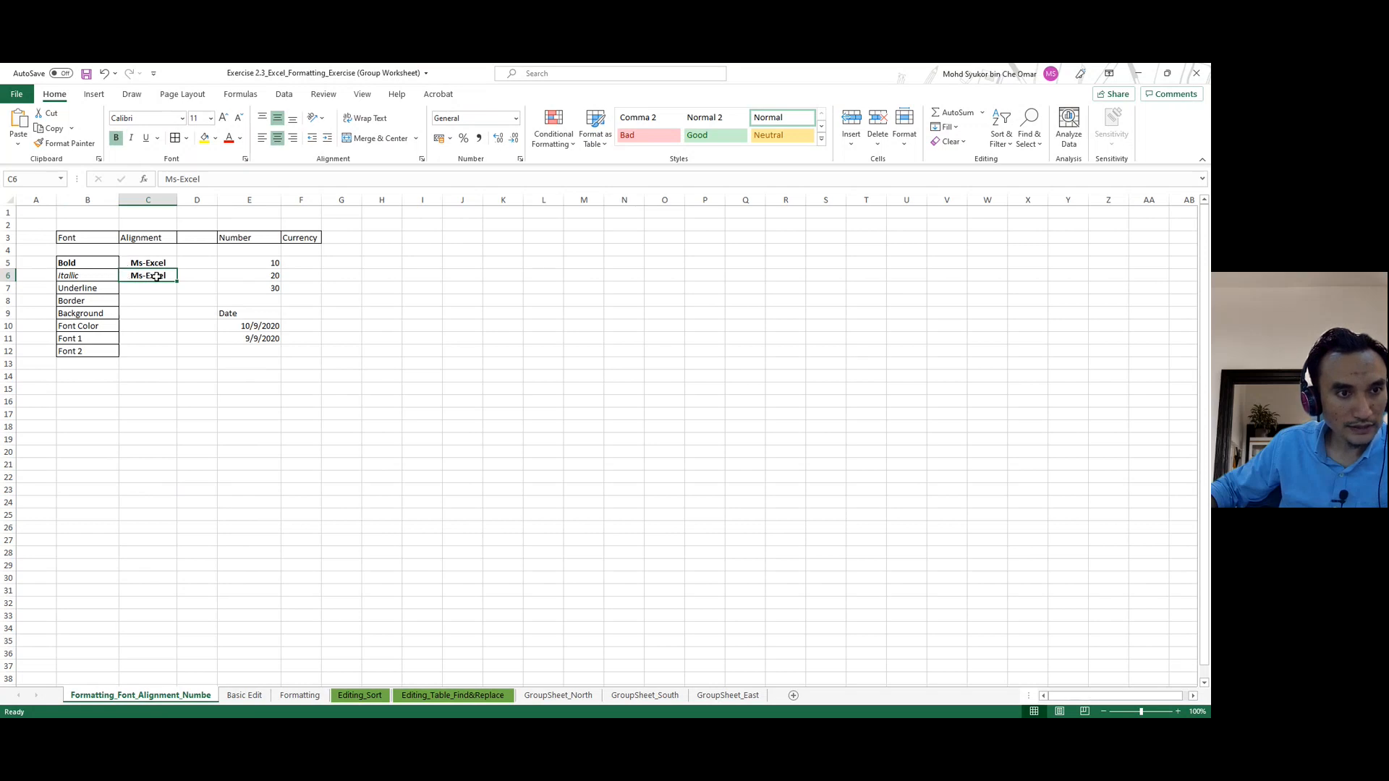
{"action": "left_click", "coordinate": [132, 139]}
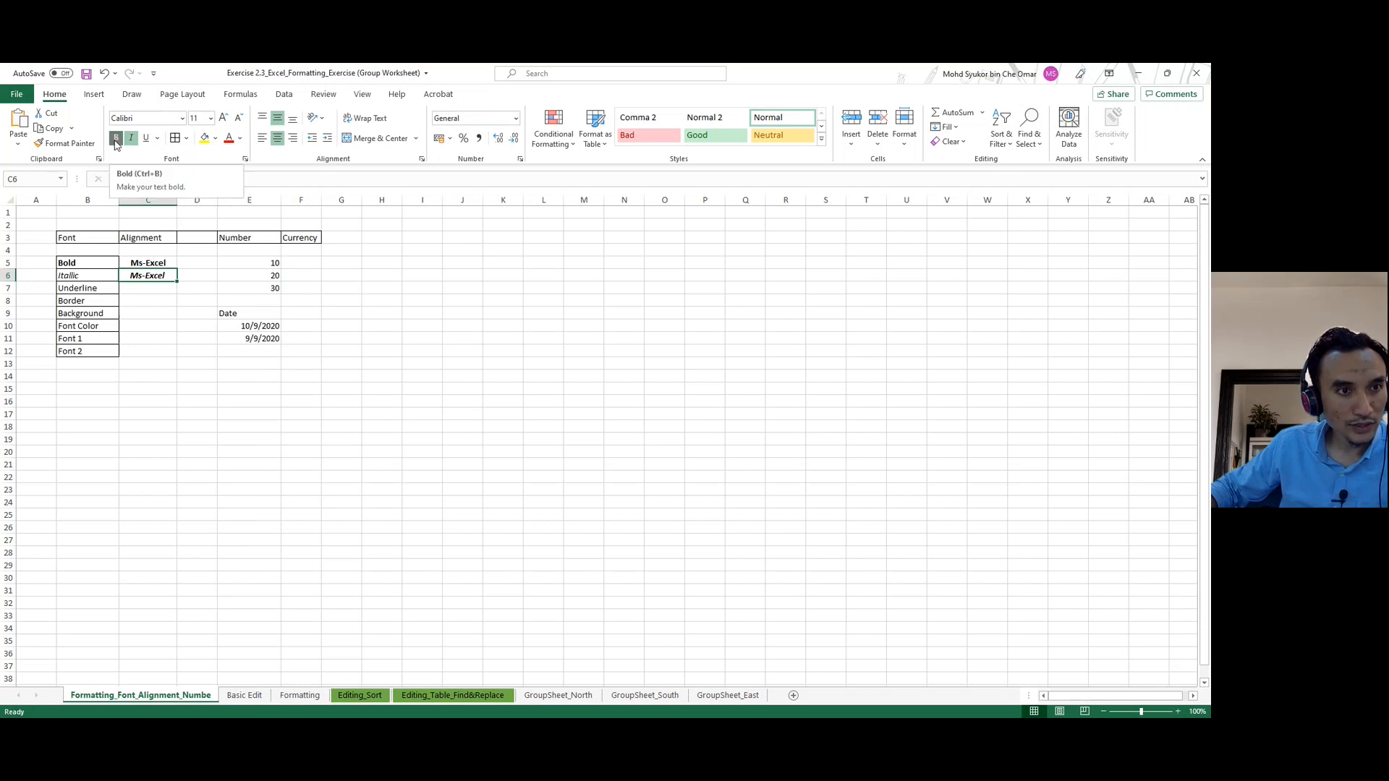
{"action": "left_click", "coordinate": [116, 143]}
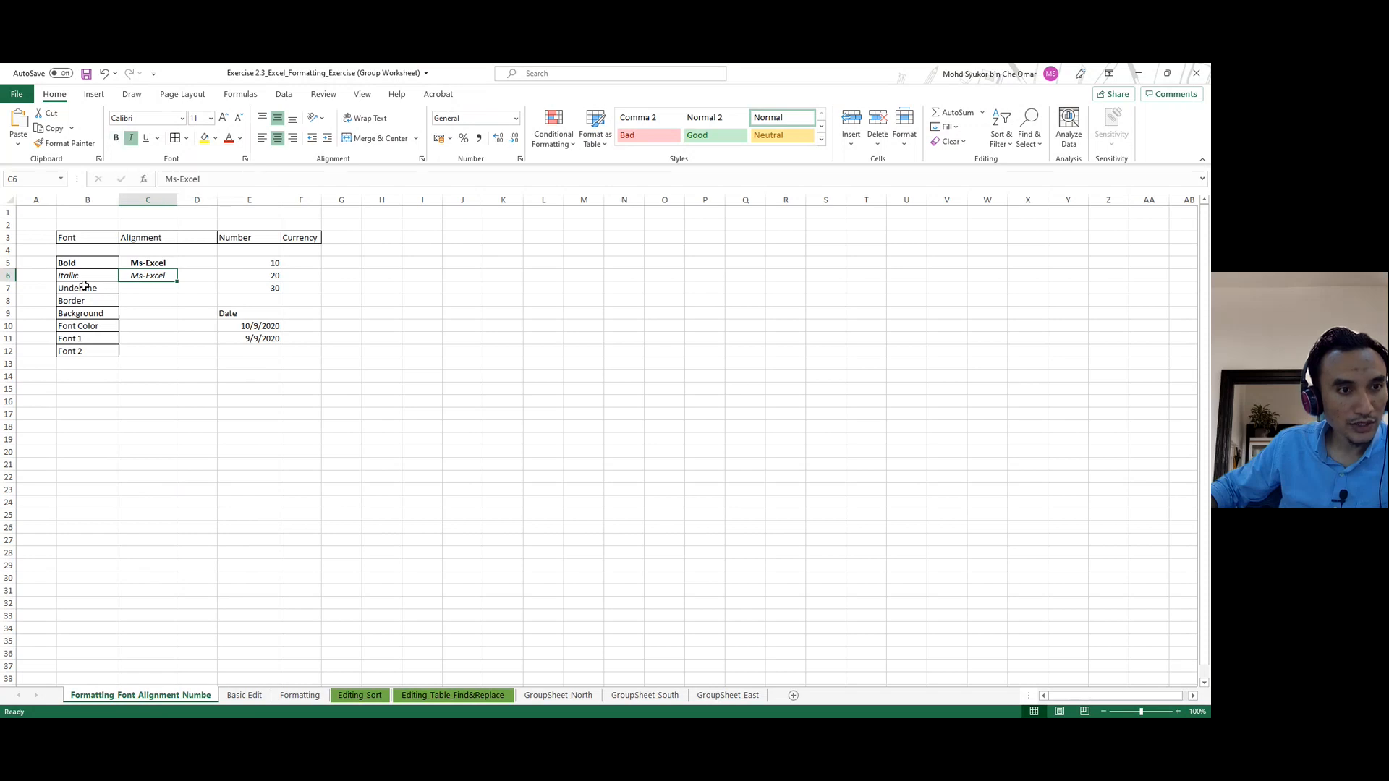
Fill Ms-Excel from C6 down to C7, and format C7 as underlined instead of italic.
{"action": "left_click_drag", "start_coordinate": [177, 283], "coordinate": [173, 293]}
{"action": "left_click", "coordinate": [120, 288]}
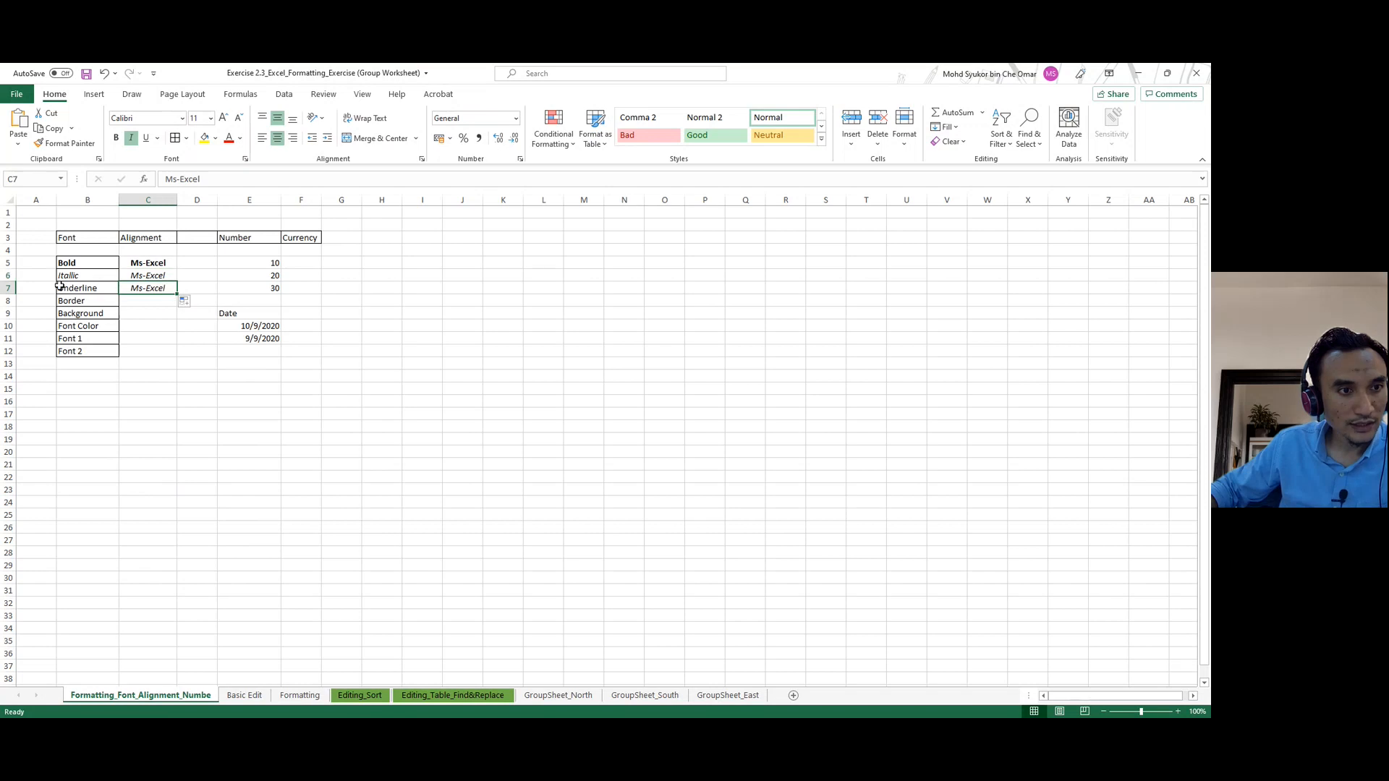
{"action": "left_click", "coordinate": [82, 288]}
{"action": "left_click", "coordinate": [161, 285]}
{"action": "left_click", "coordinate": [146, 137]}
{"action": "left_click", "coordinate": [130, 138]}
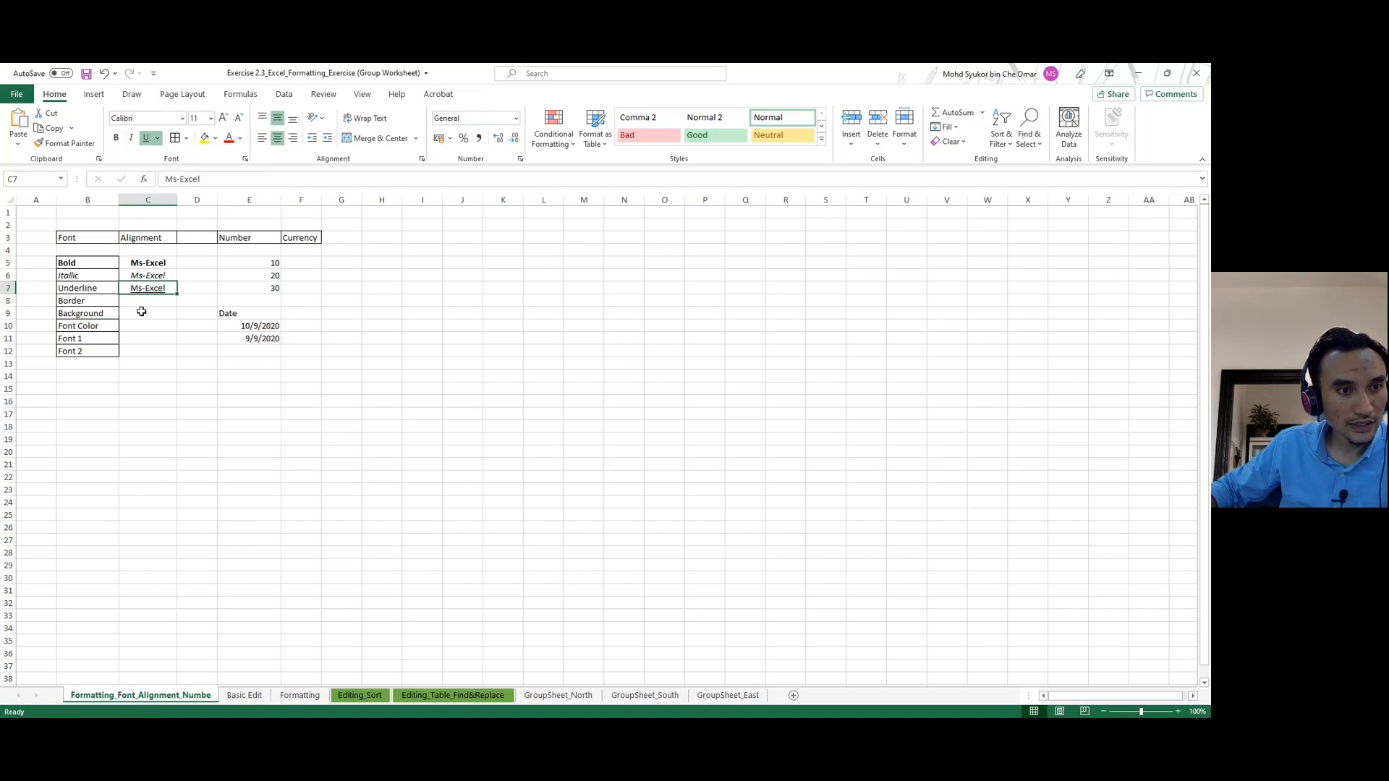
Copy the underlined Ms-Excel text from C7 to C9 beside the Background label.
{"action": "left_click", "coordinate": [142, 301]}
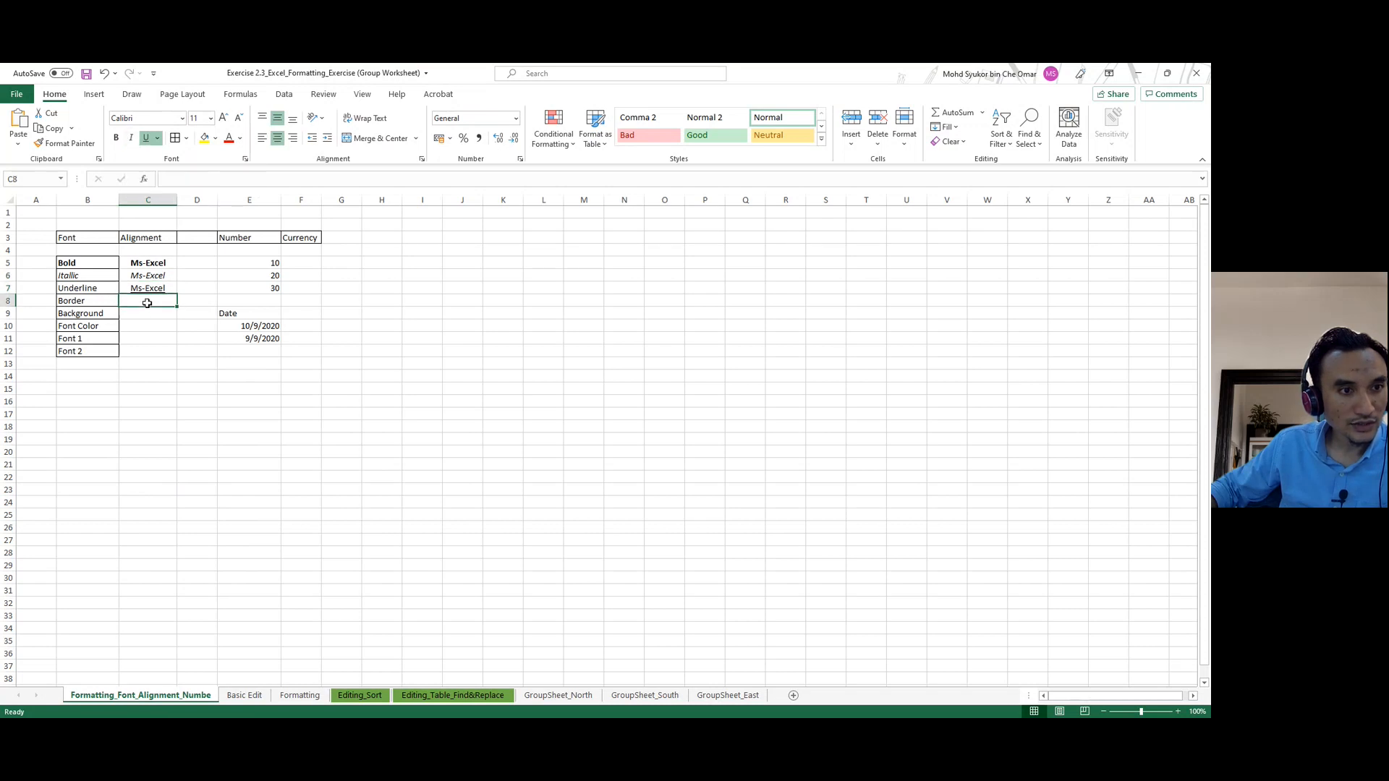
{"action": "left_click", "coordinate": [125, 311]}
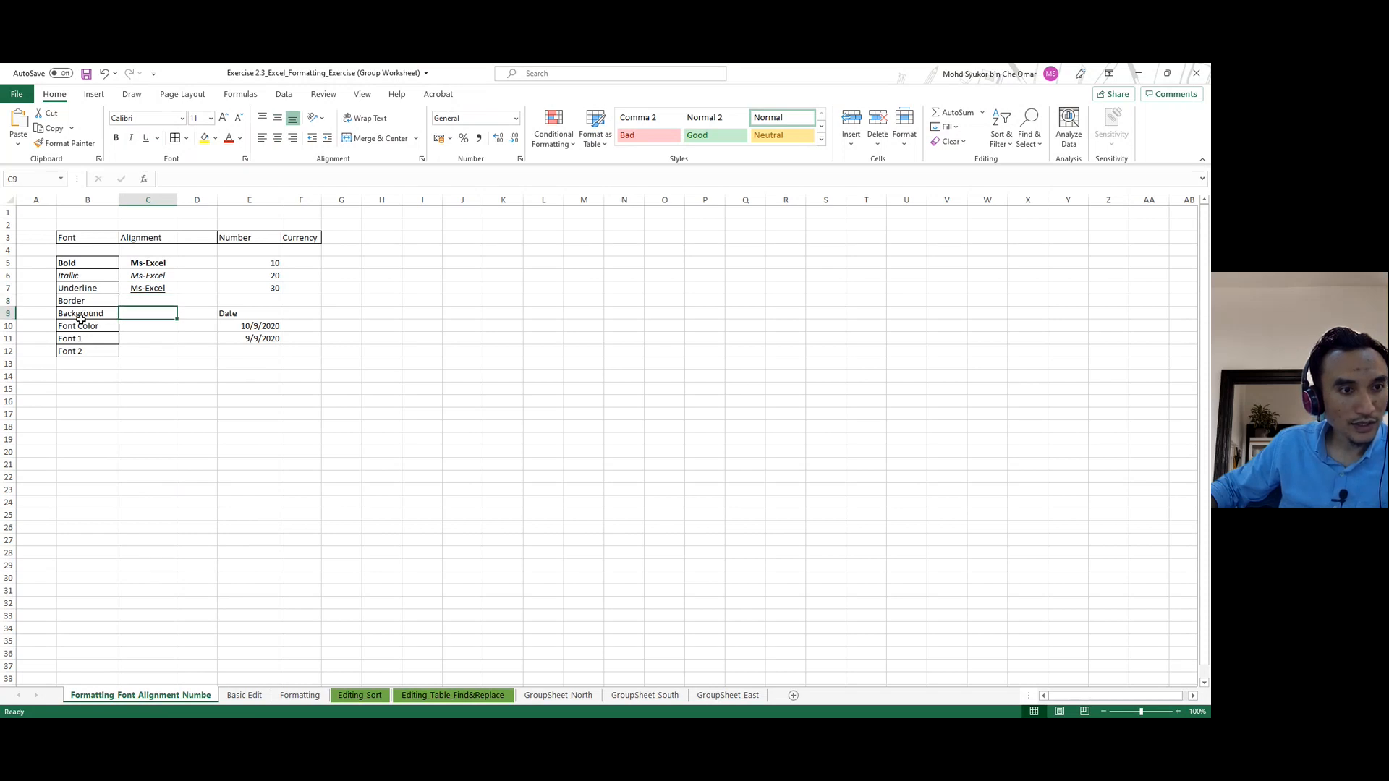
{"action": "left_click", "coordinate": [158, 288]}
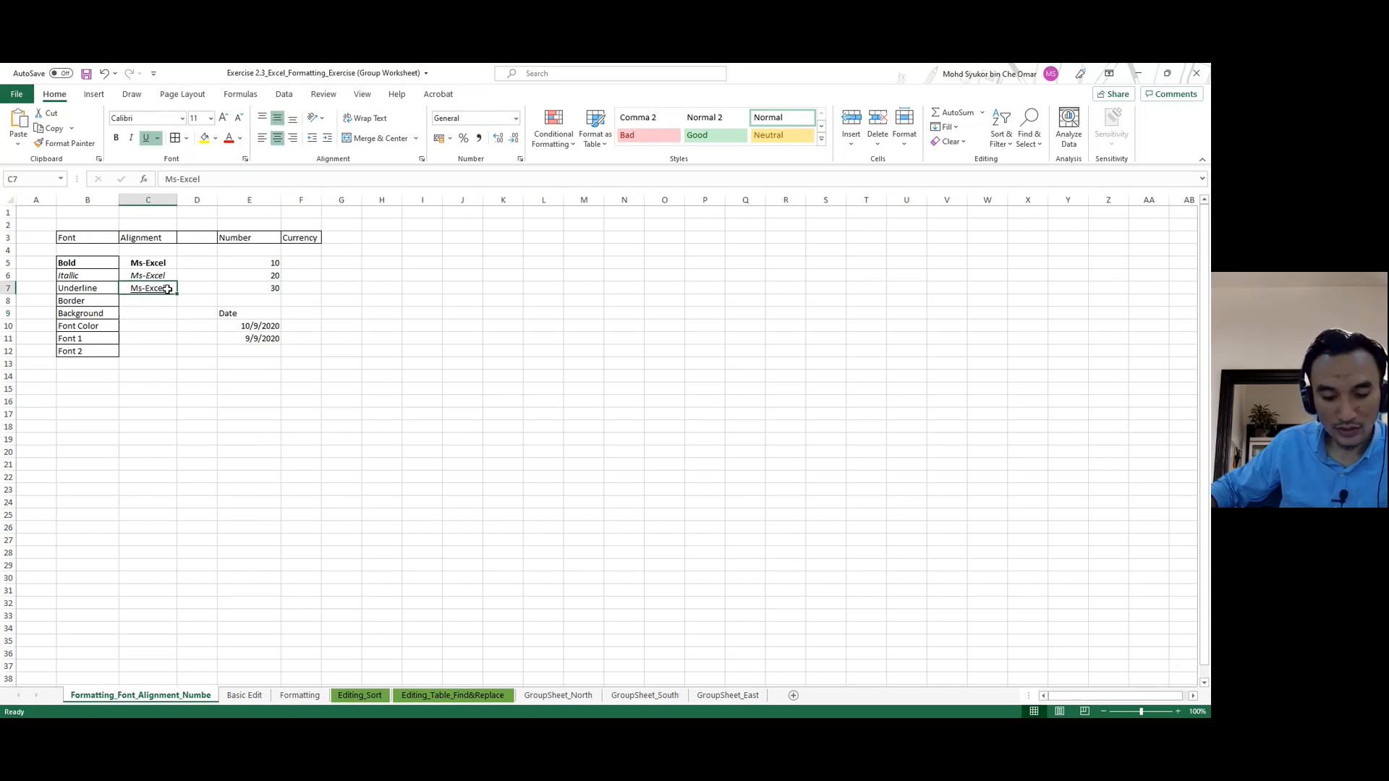
{"action": "key", "text": "ctrl+c"}
{"action": "left_click", "coordinate": [150, 311]}
{"action": "key", "text": "ctrl+v"}
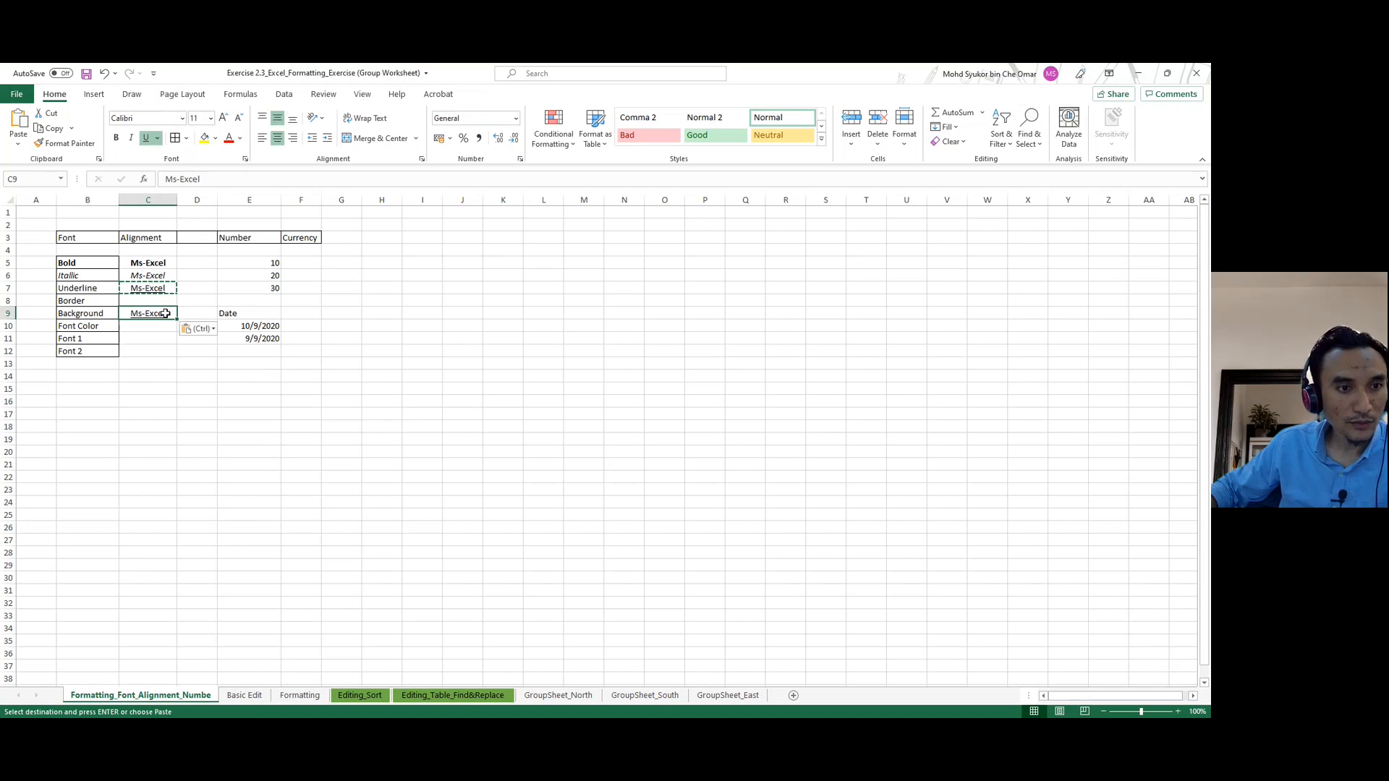
Repeat the copy of cell C7 onto C9.
{"action": "left_click", "coordinate": [151, 339]}
{"action": "left_click", "coordinate": [160, 314]}
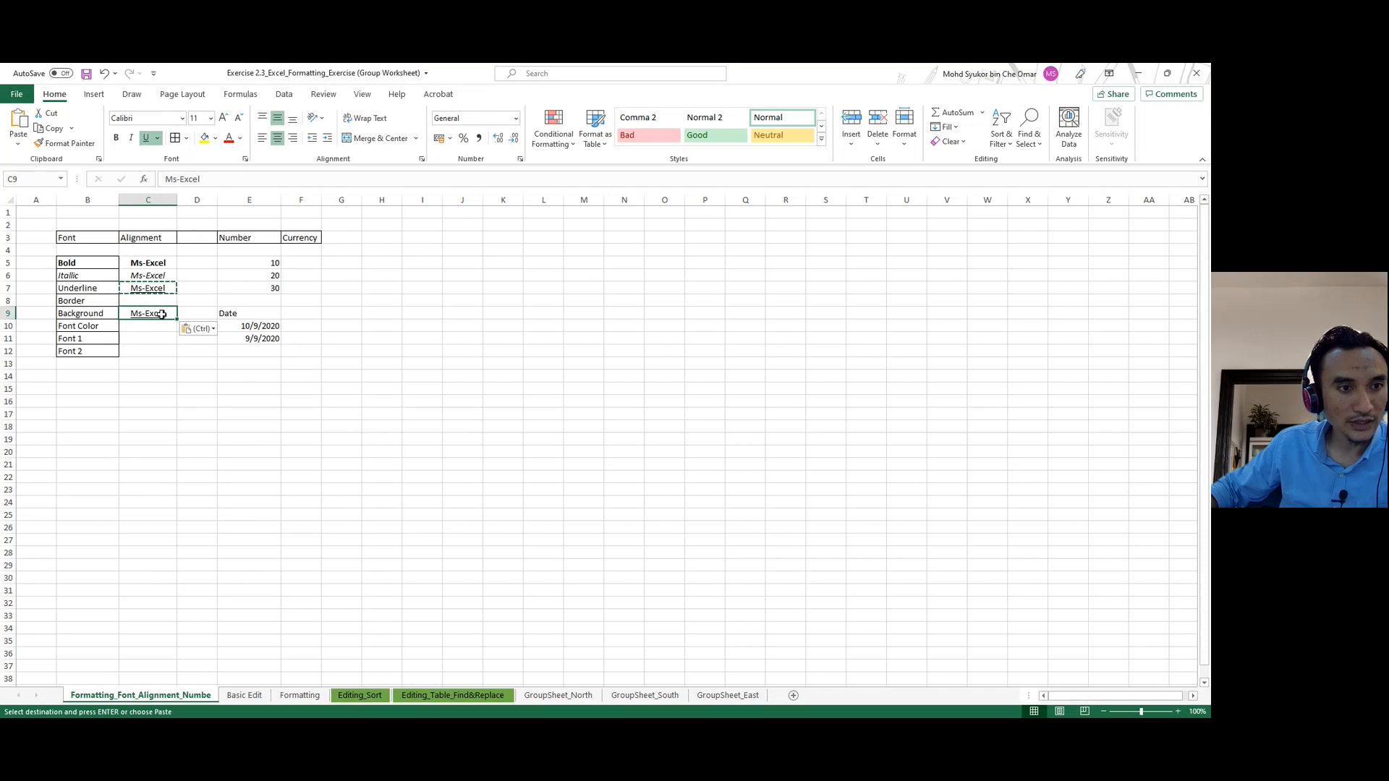
{"action": "left_click", "coordinate": [159, 287]}
{"action": "key", "text": "ctrl+c"}
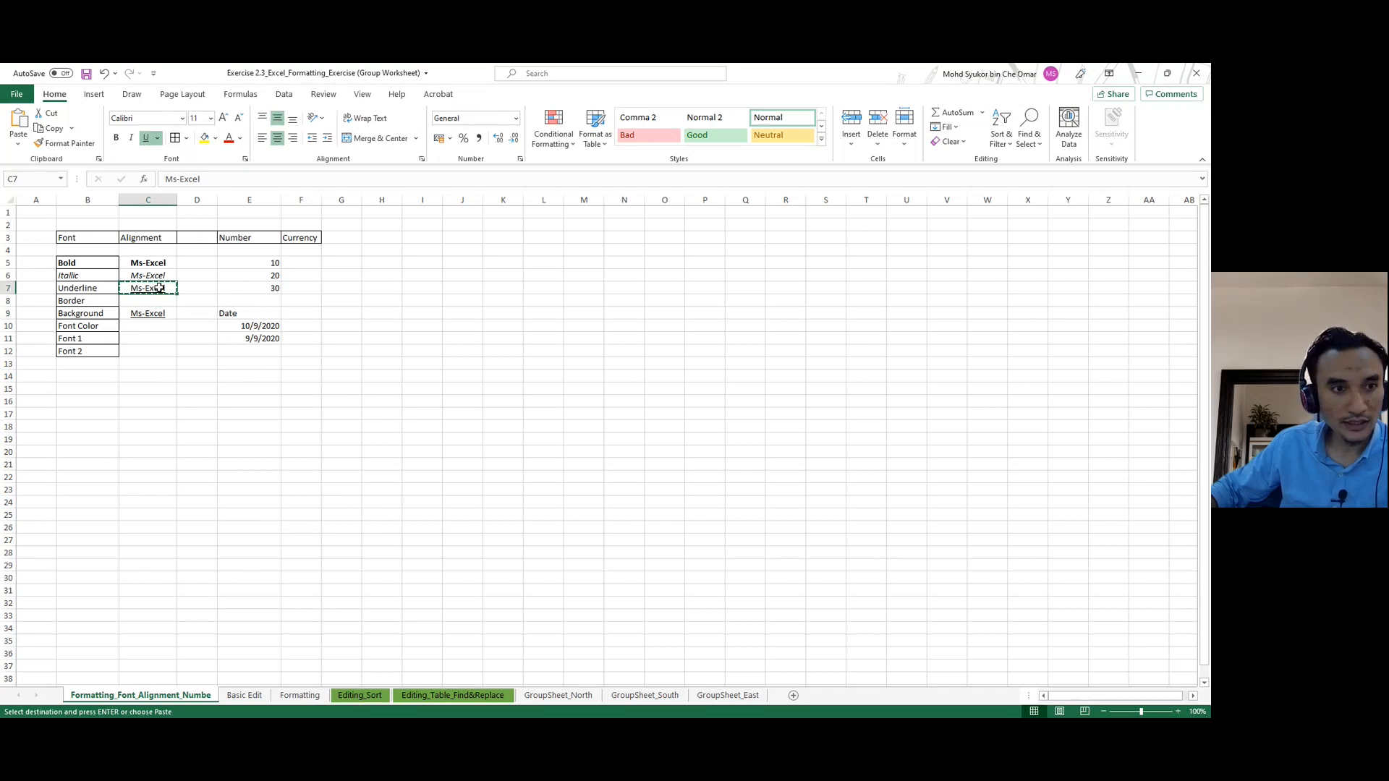
{"action": "left_click", "coordinate": [155, 314]}
{"action": "key", "text": "ctrl+v"}
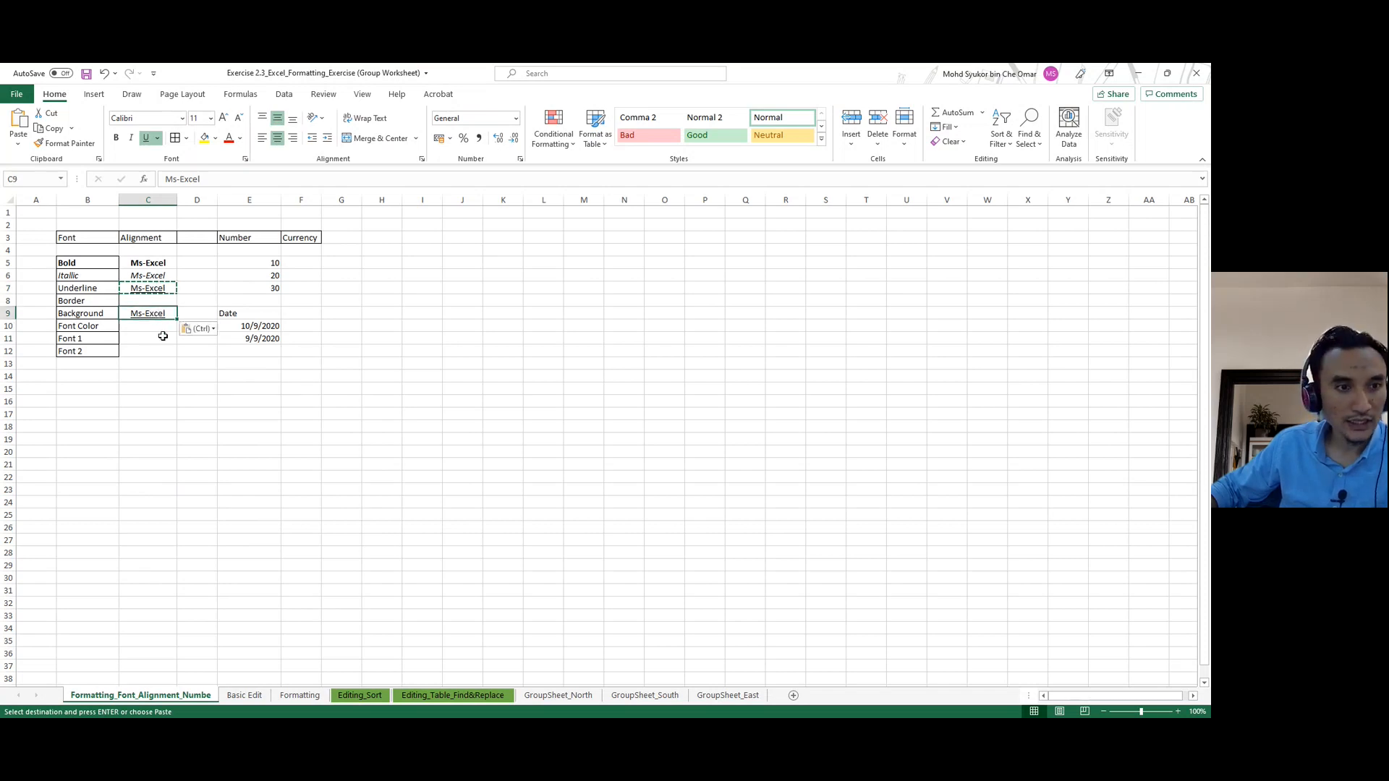
End the pending copy of C7 and give cell C9 a yellow background fill.
{"action": "right_click", "coordinate": [158, 313]}
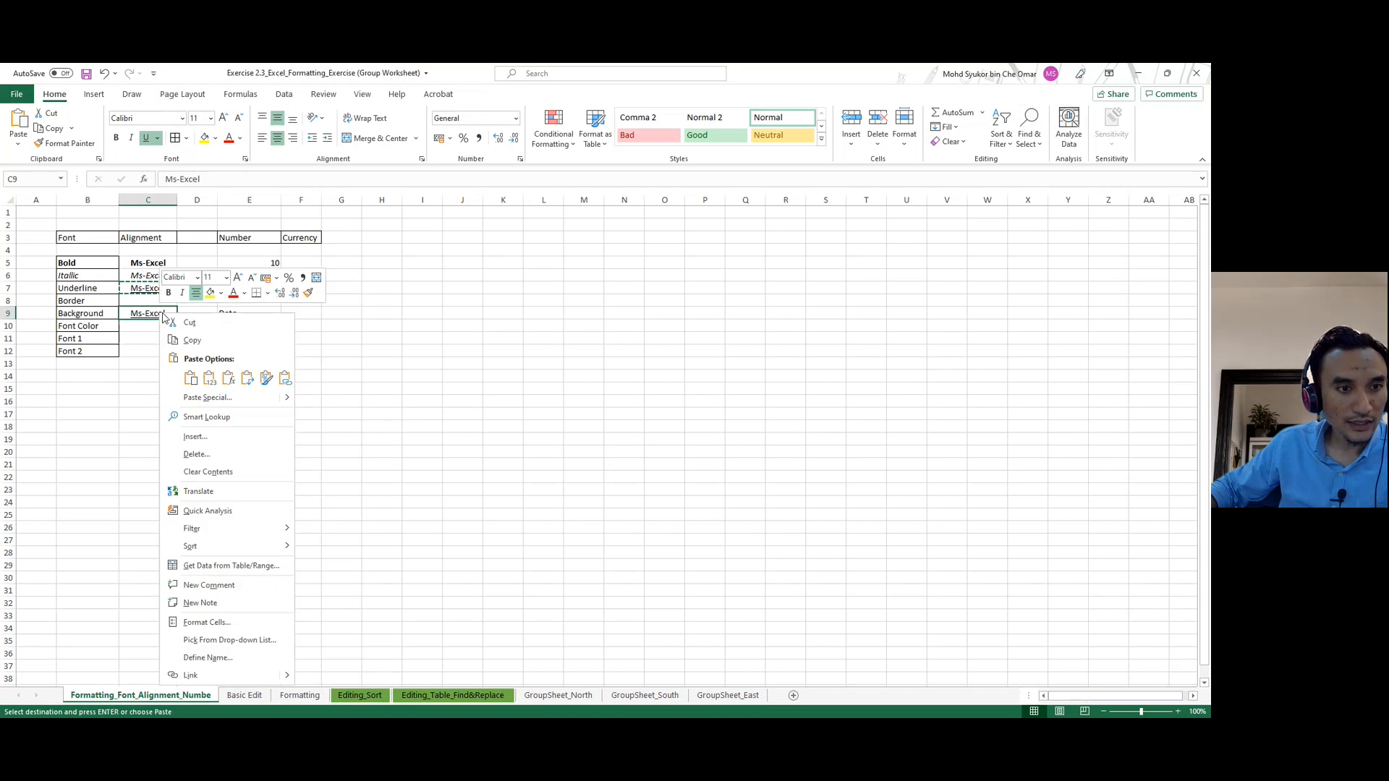
{"action": "key", "text": "Escape"}
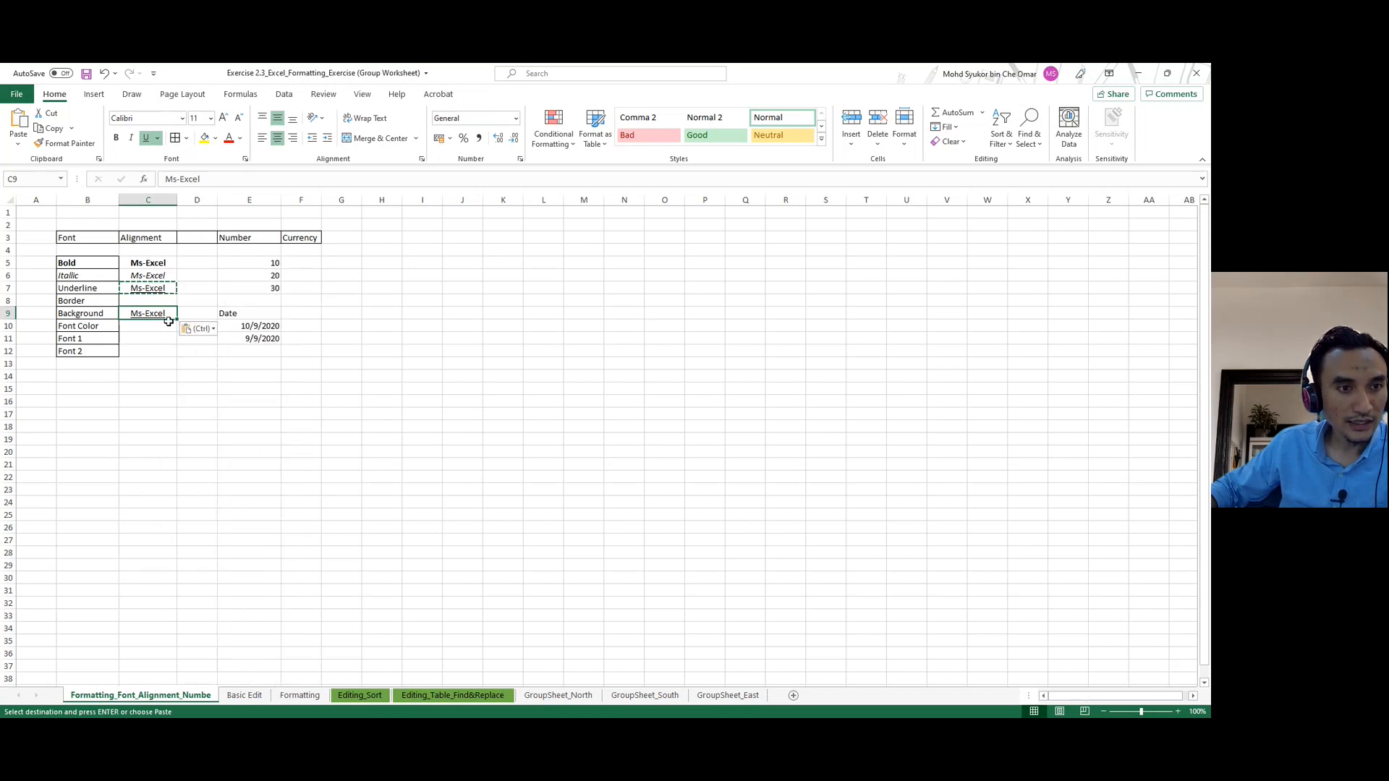
{"action": "left_click", "coordinate": [166, 289]}
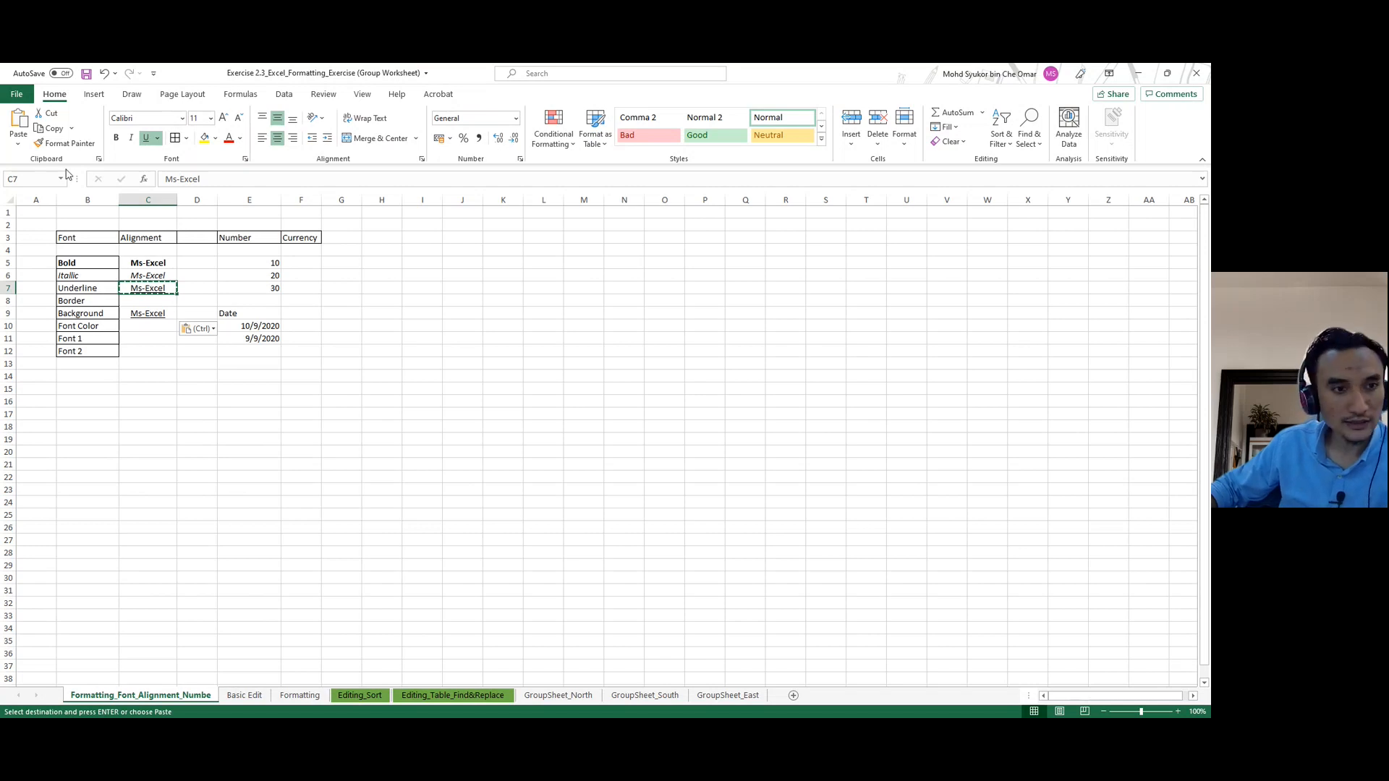
{"action": "key", "text": "Escape"}
{"action": "left_click", "coordinate": [150, 311]}
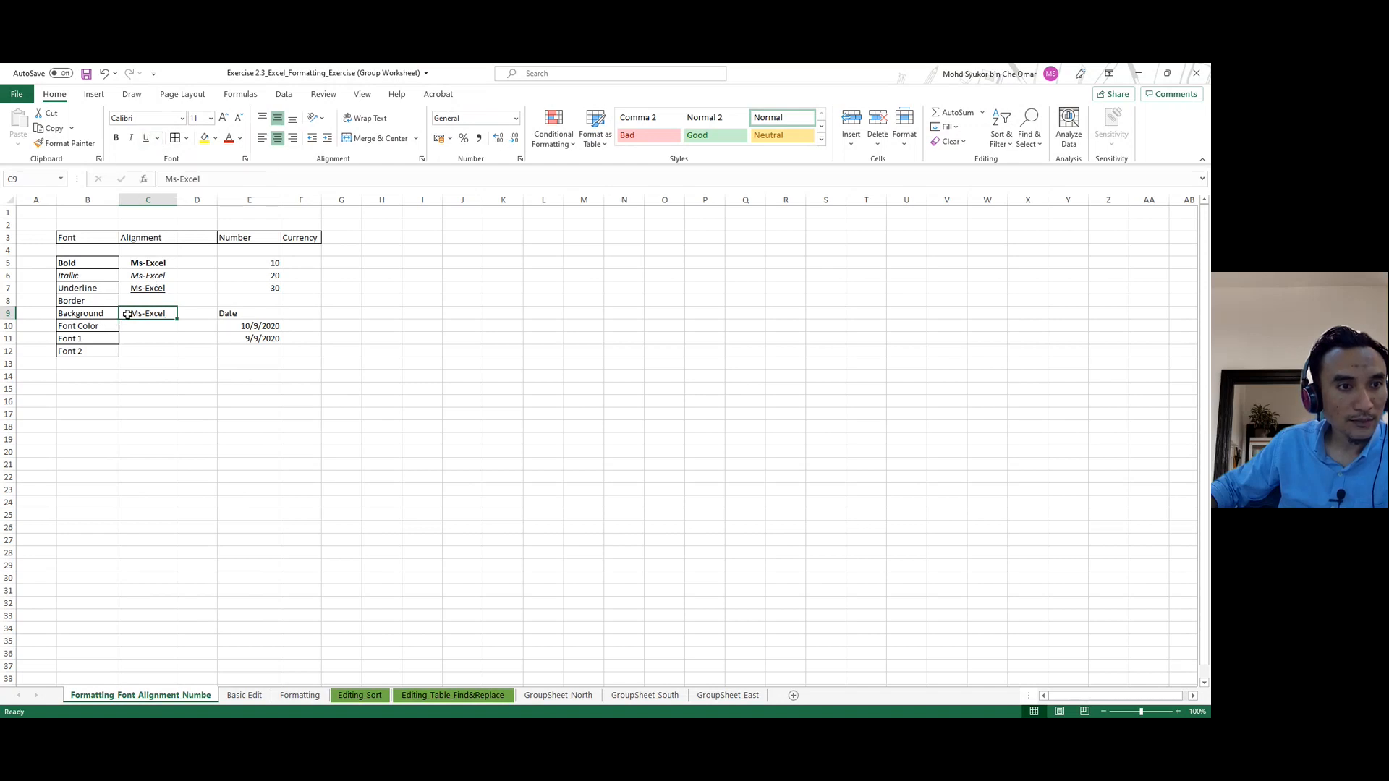
{"action": "left_click", "coordinate": [206, 139]}
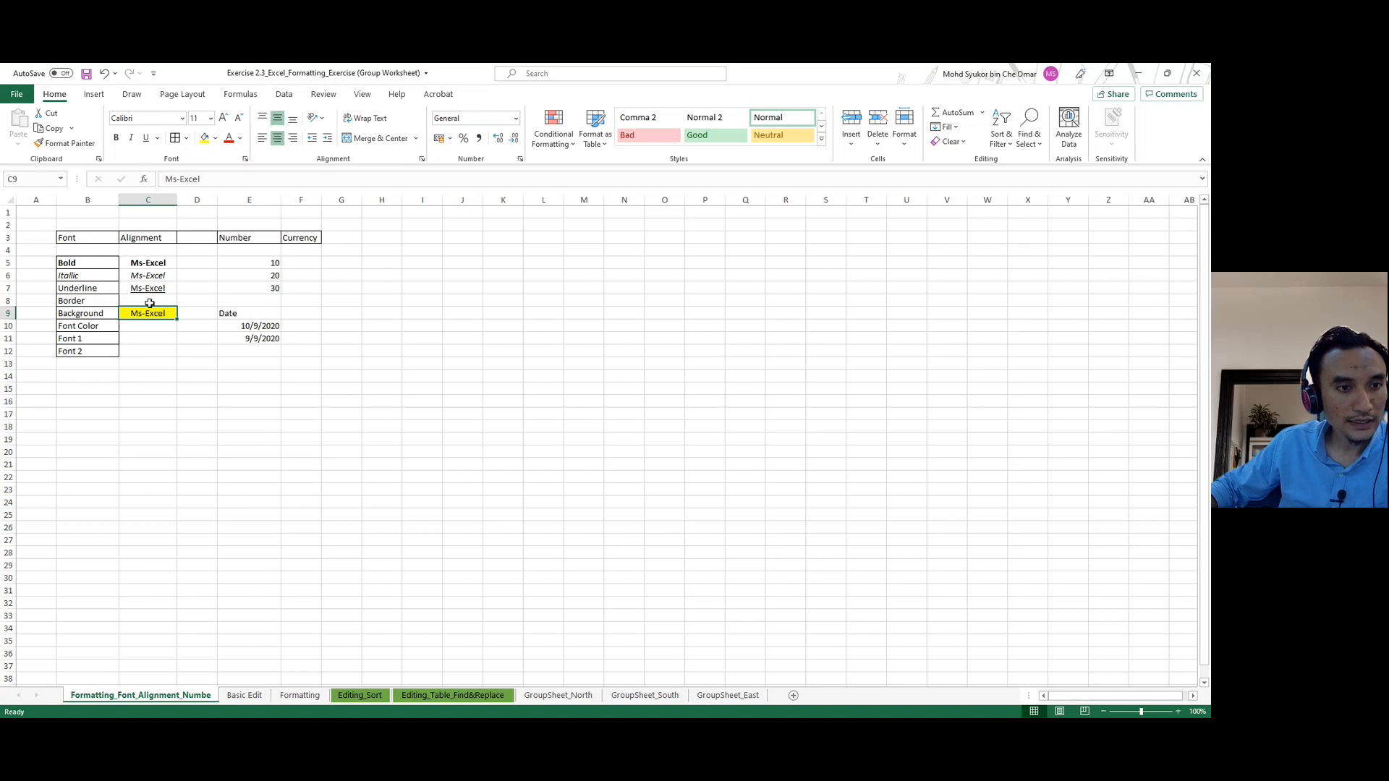
Change the background fill of cell C9 to the standard orange colour.
{"action": "left_click", "coordinate": [216, 141]}
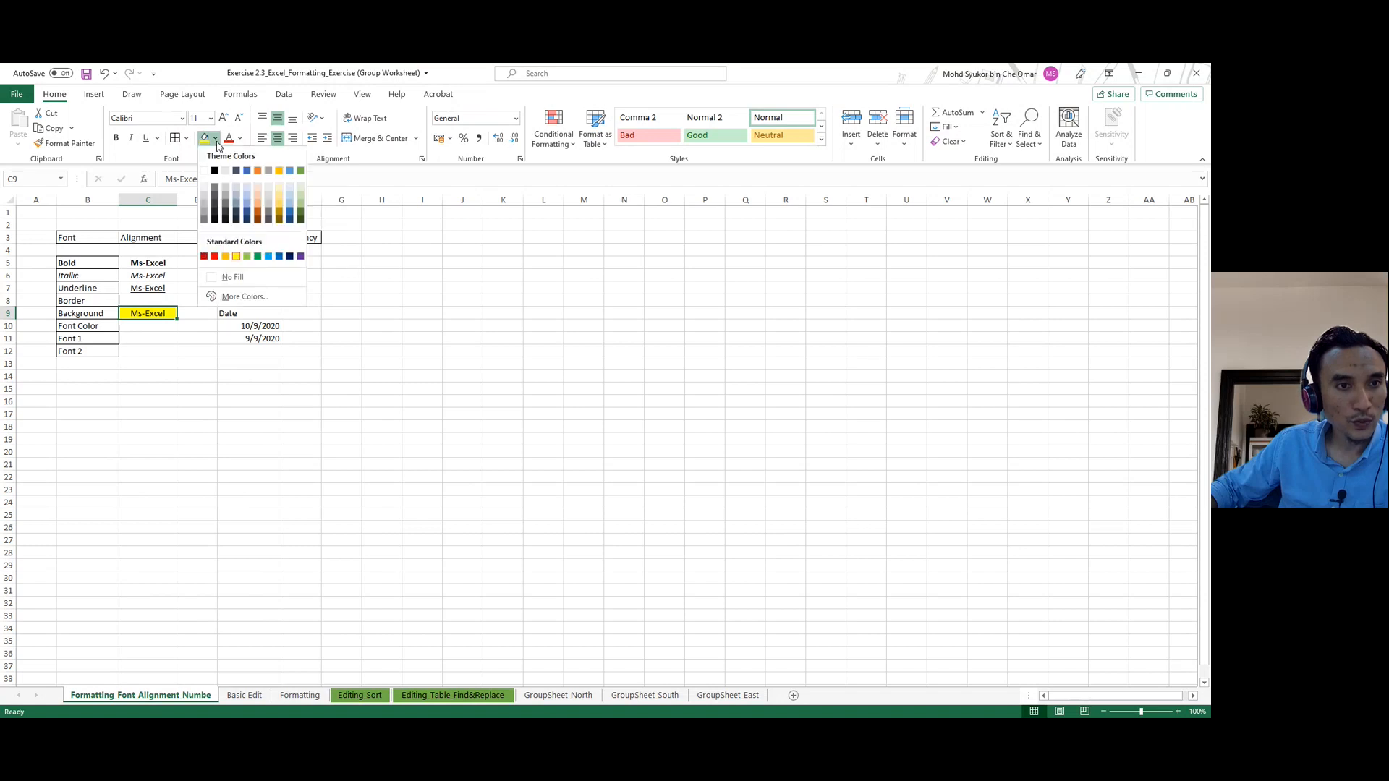
{"action": "left_click", "coordinate": [230, 259]}
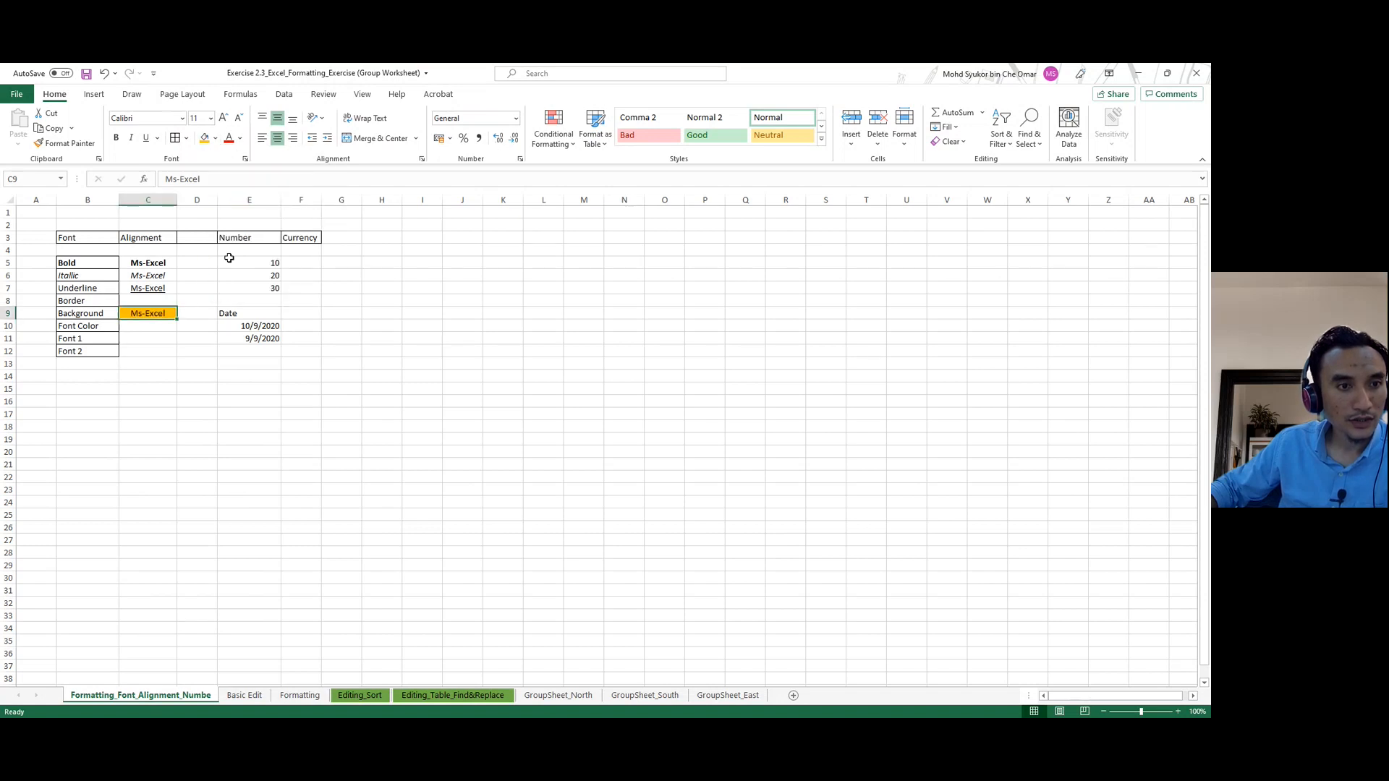
Fill Ms-Excel from C9 down to C10 and remove the background fill from C10.
{"action": "left_click", "coordinate": [145, 330]}
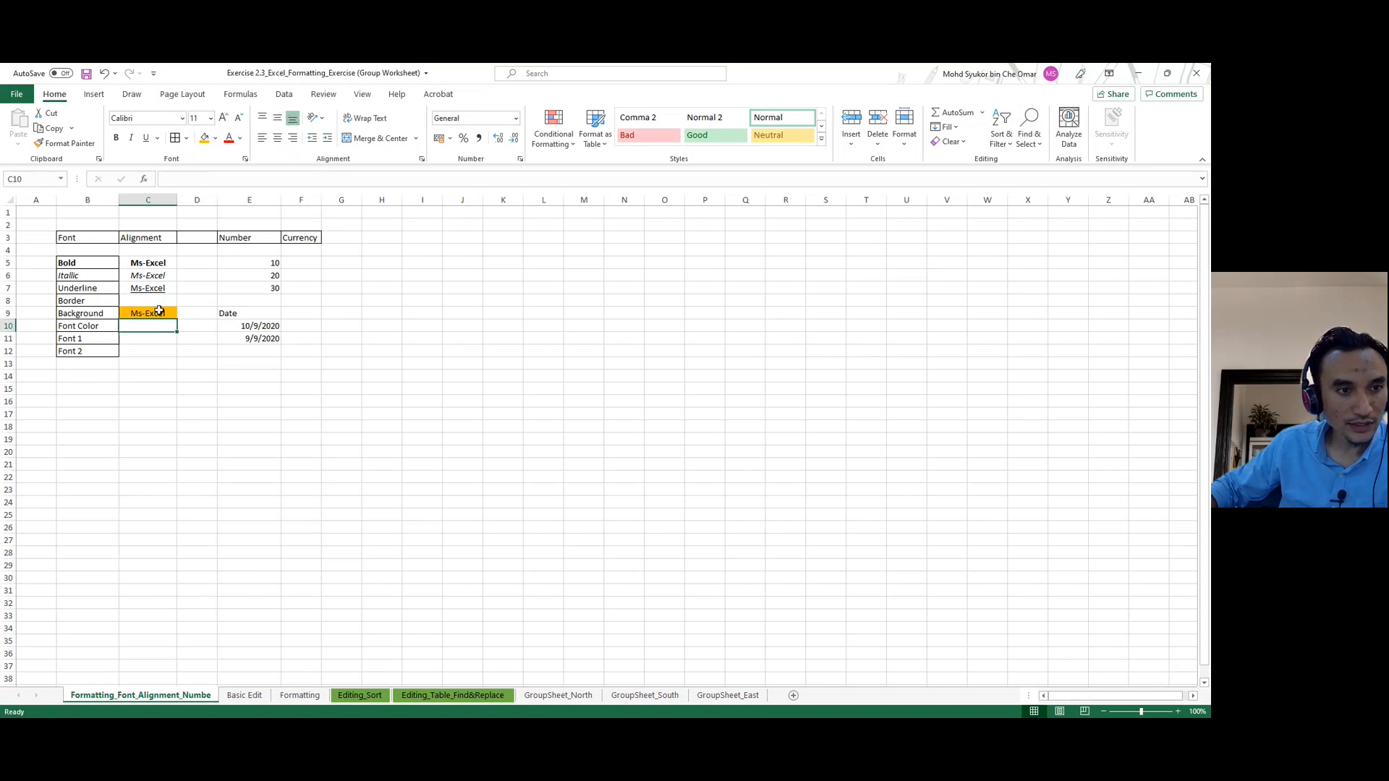
{"action": "left_click", "coordinate": [159, 311]}
{"action": "left_click_drag", "start_coordinate": [173, 321], "coordinate": [173, 332]}
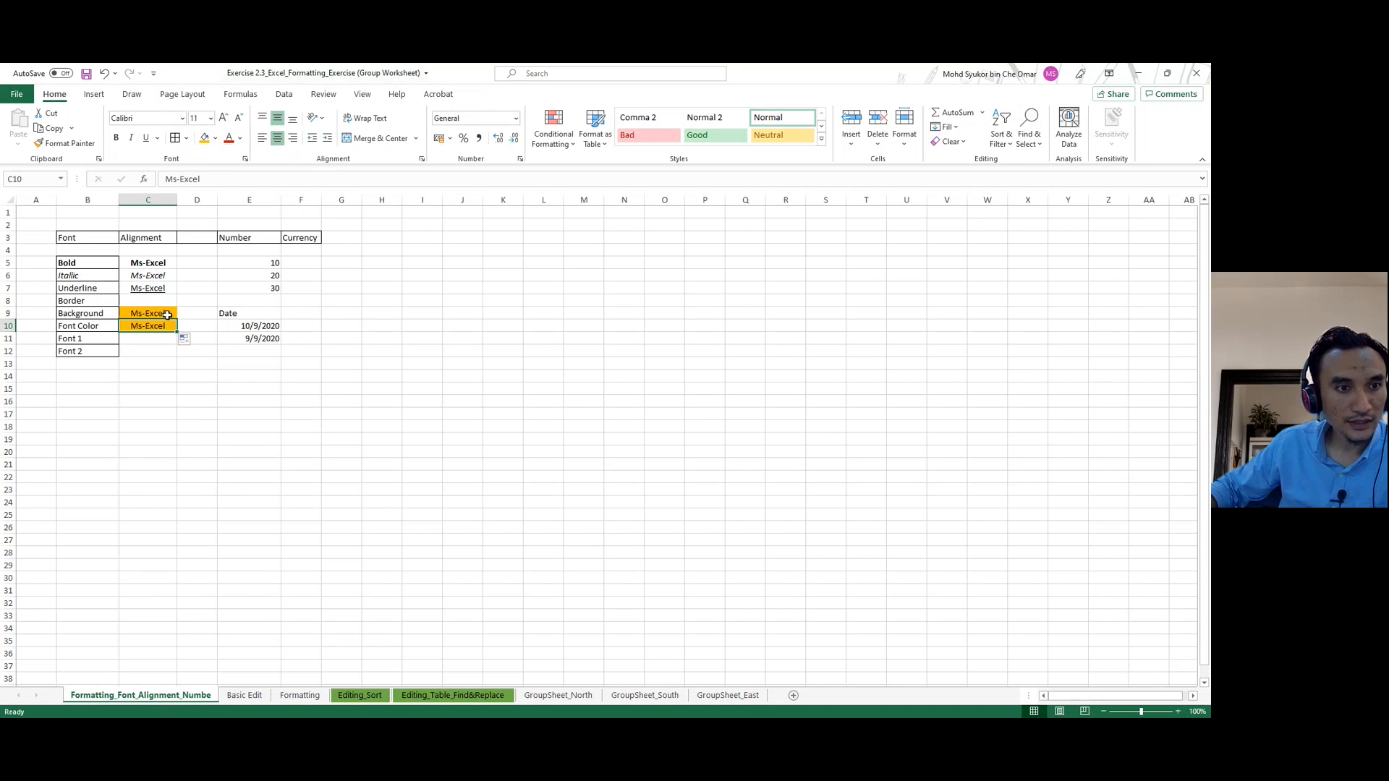
{"action": "left_click", "coordinate": [214, 139]}
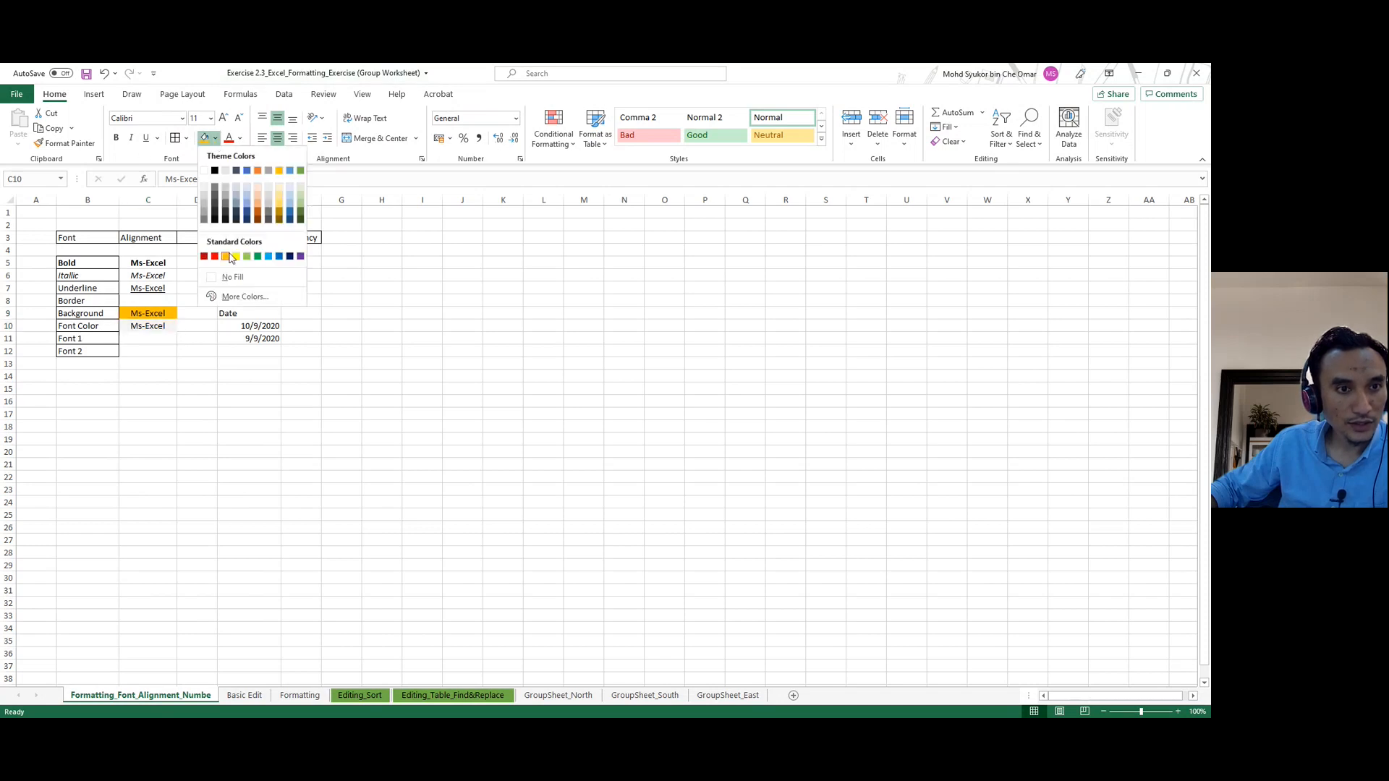
{"action": "left_click", "coordinate": [221, 276]}
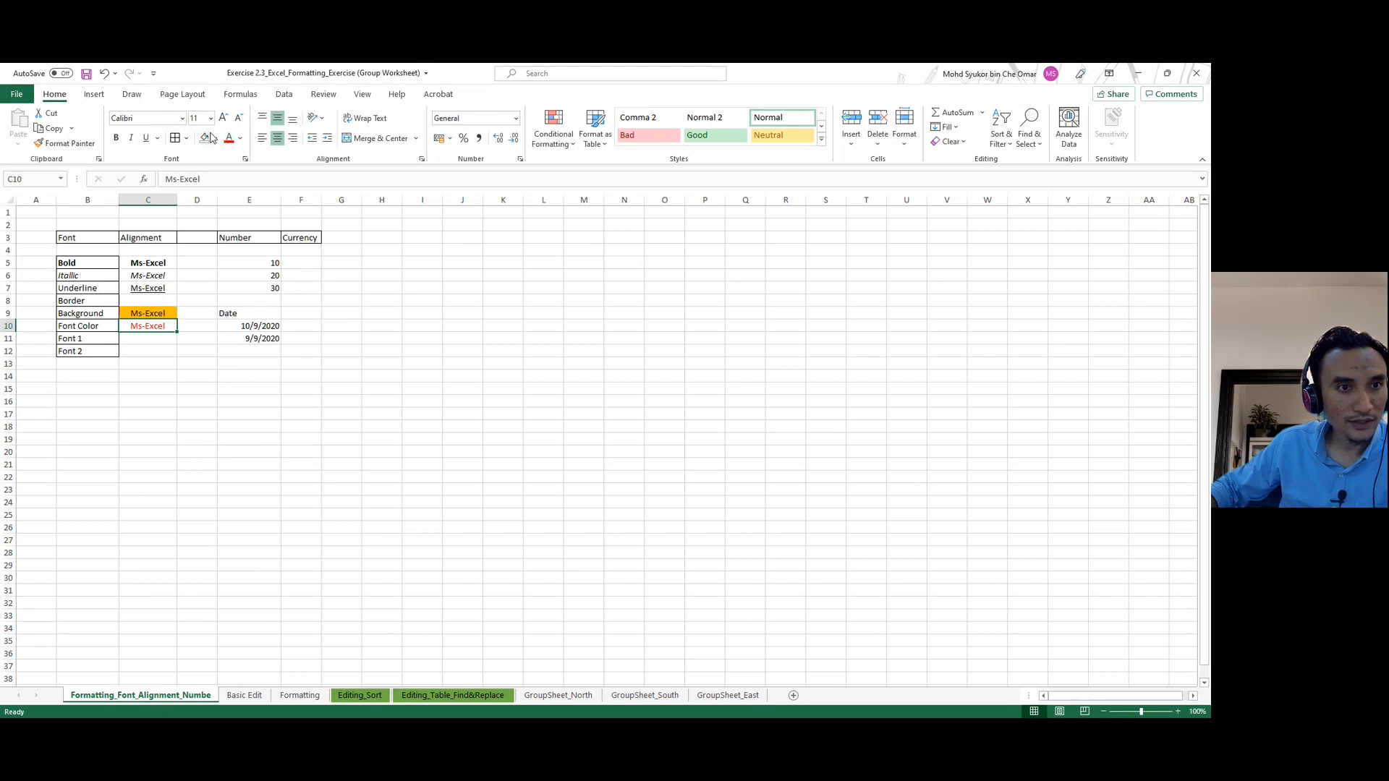
Try light blue as the font colour of Ms-Excel in C10, and settle on the standard green.
{"action": "left_click", "coordinate": [240, 138]}
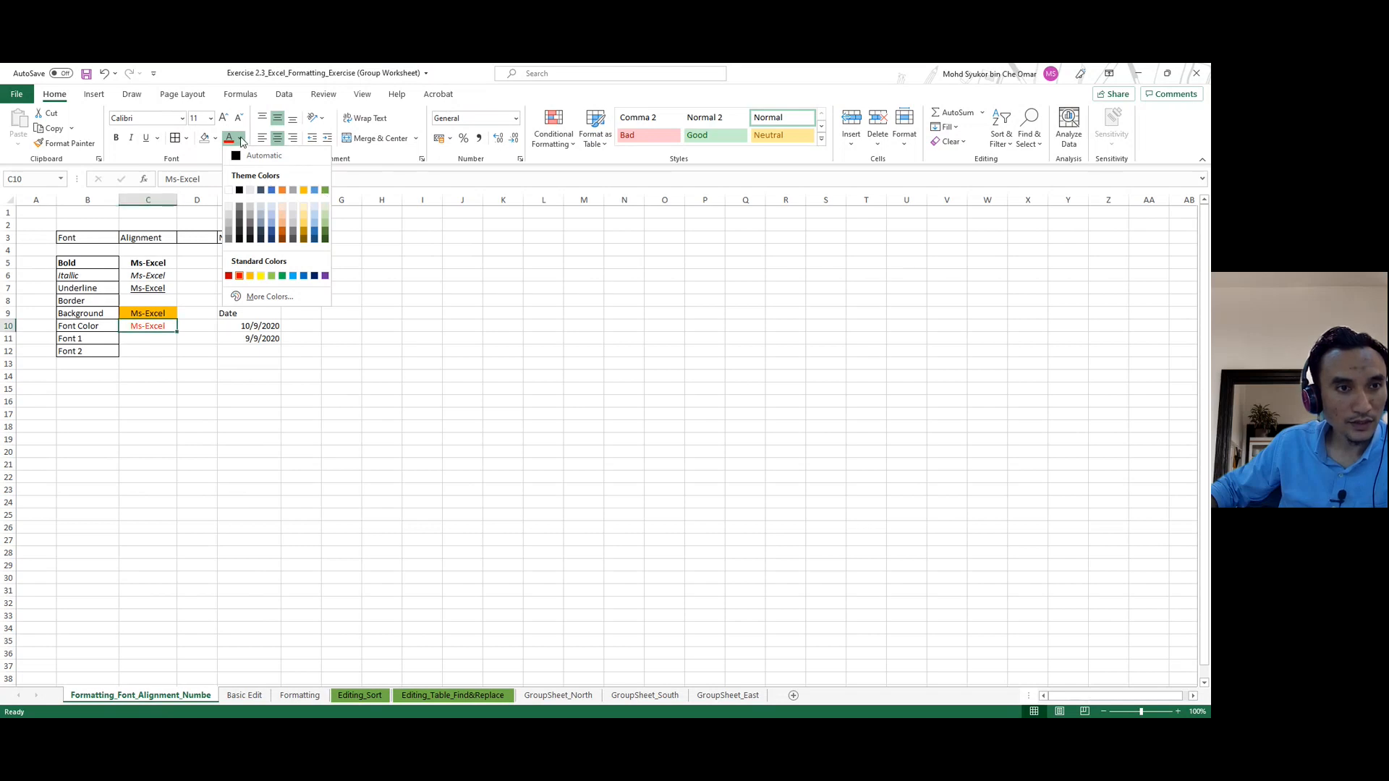
{"action": "left_click", "coordinate": [293, 275]}
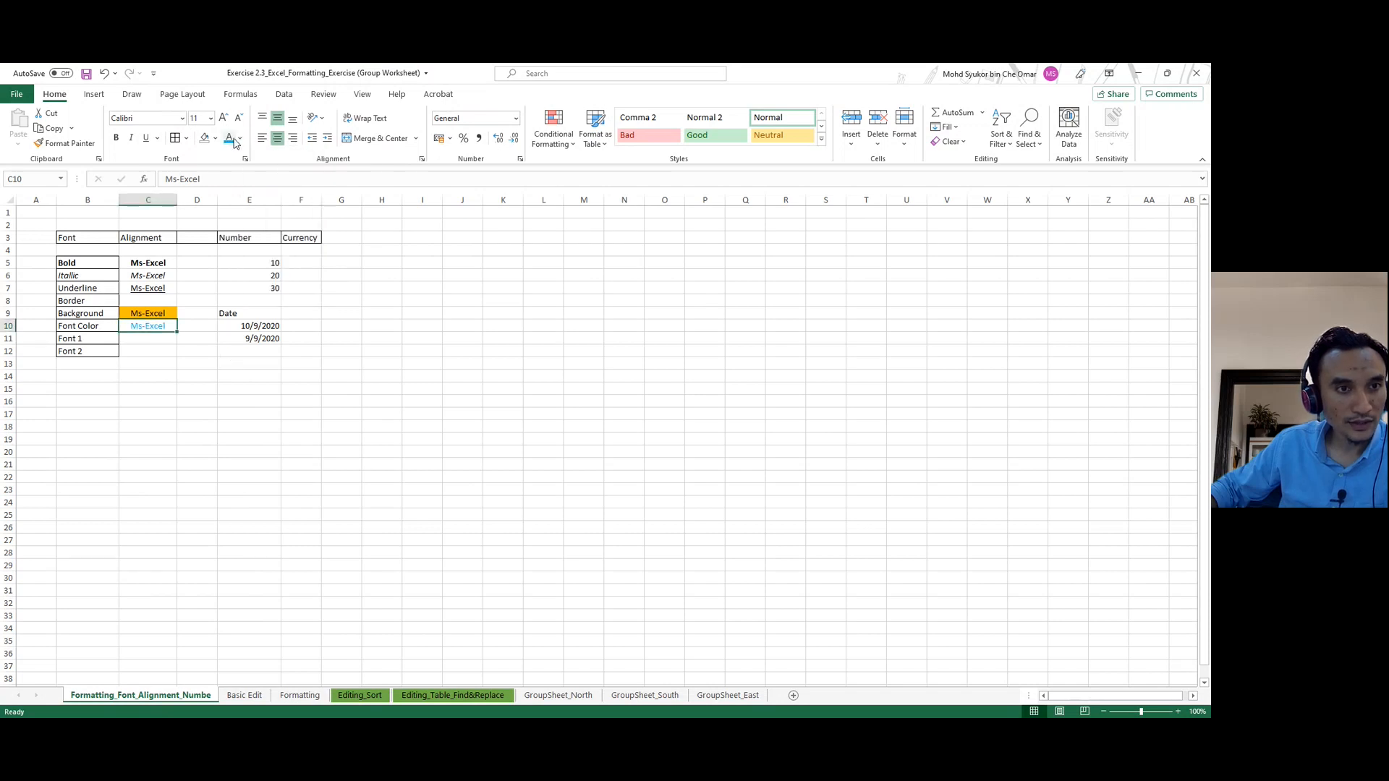
{"action": "left_click", "coordinate": [239, 138]}
{"action": "left_click", "coordinate": [282, 276]}
Fill Ms-Excel from C10 down to C11 beside Font 1, and set the font of C11 to Arial Black.
{"action": "left_click", "coordinate": [152, 351]}
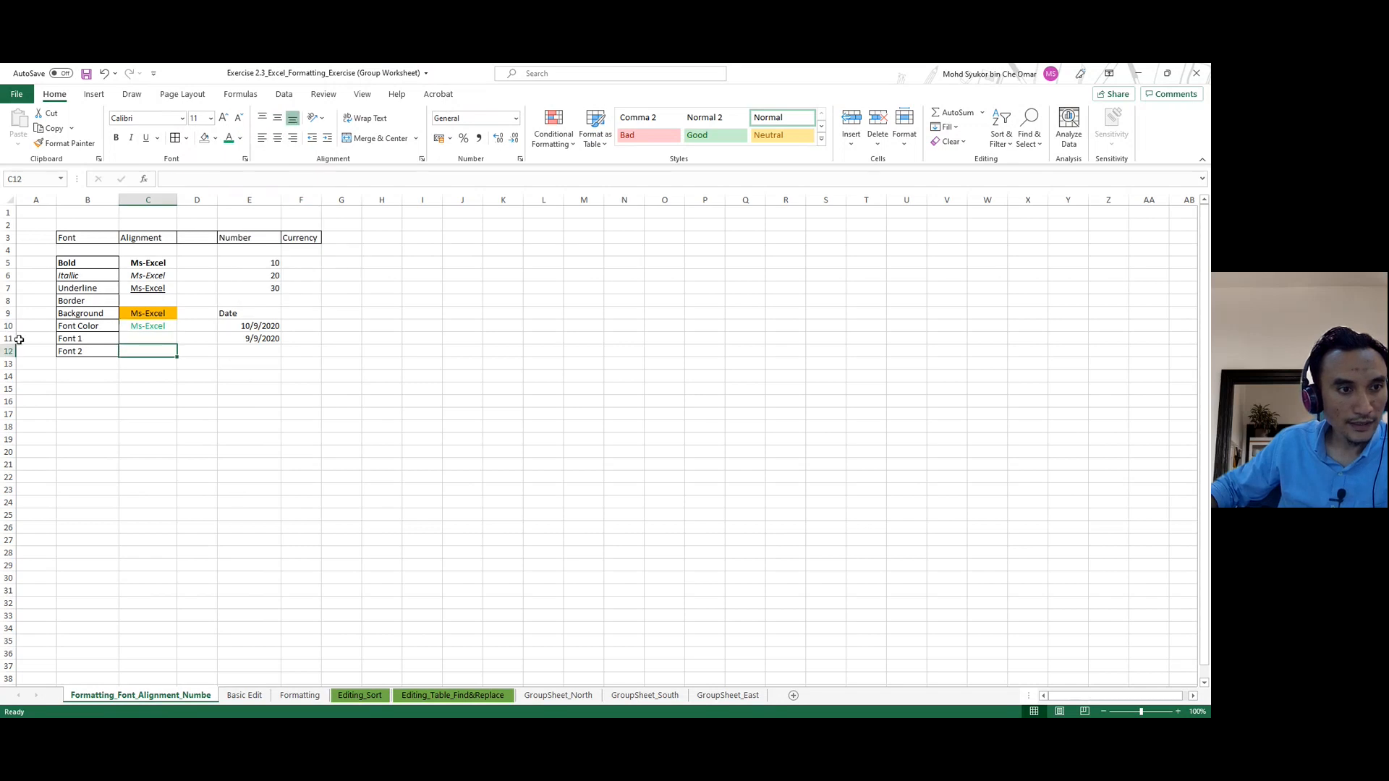
{"action": "left_click", "coordinate": [97, 351]}
{"action": "left_click", "coordinate": [147, 328]}
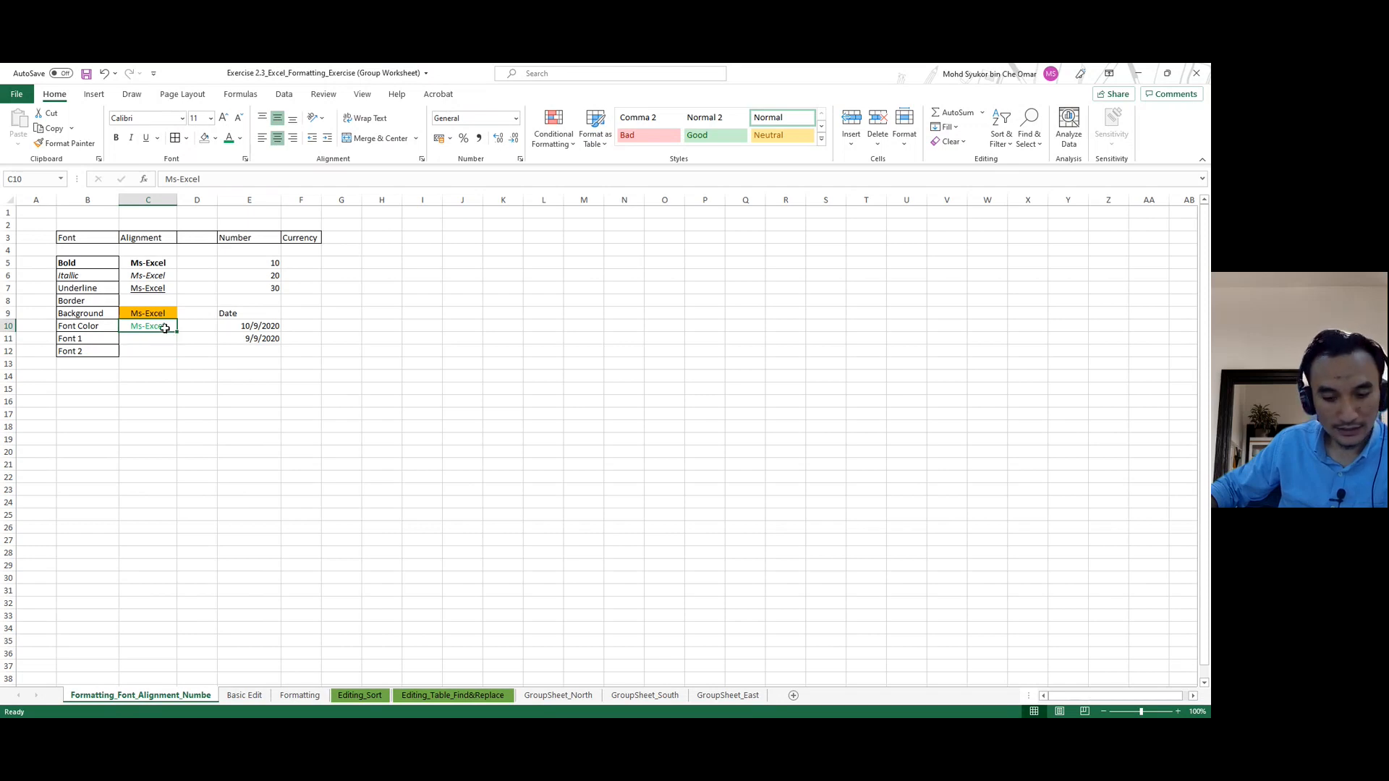
{"action": "left_click_drag", "start_coordinate": [177, 334], "coordinate": [178, 349]}
{"action": "left_click", "coordinate": [167, 338]}
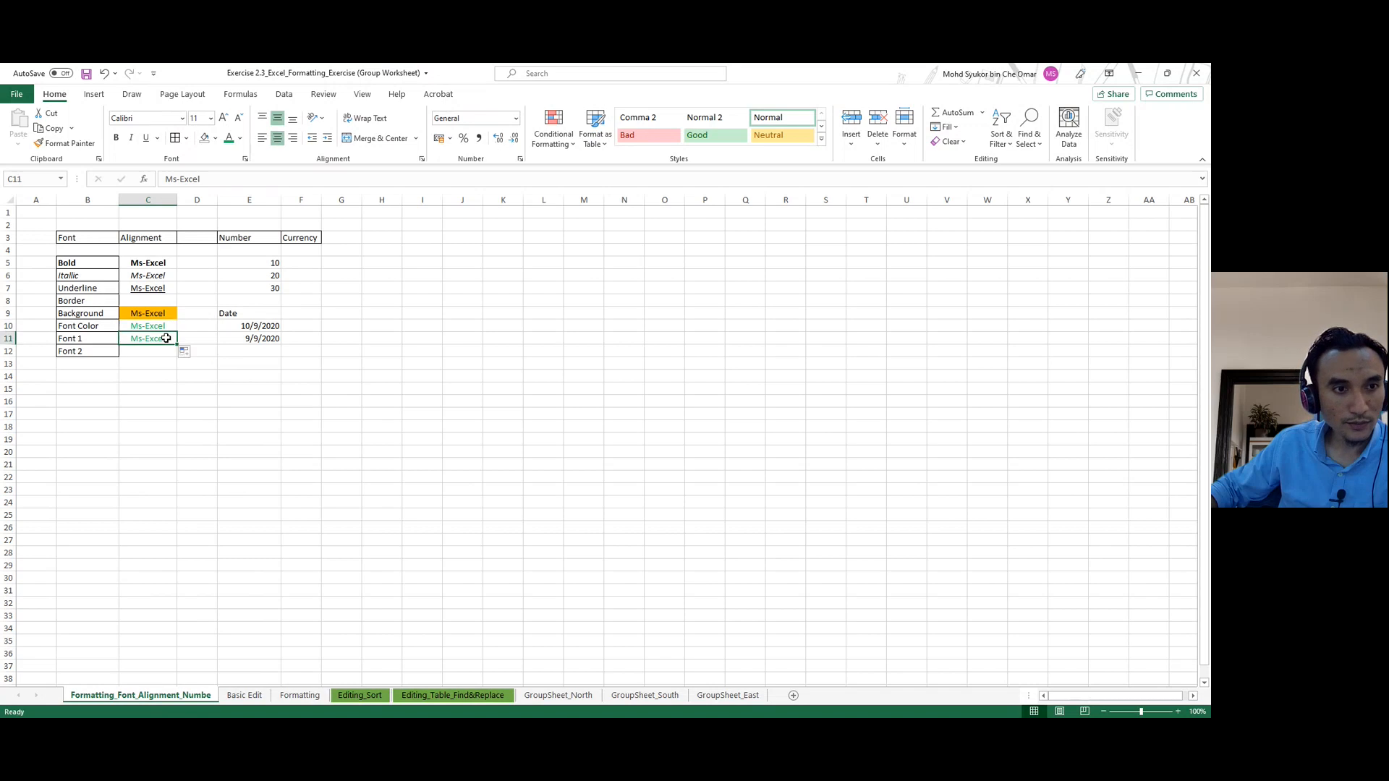
{"action": "left_click", "coordinate": [182, 119]}
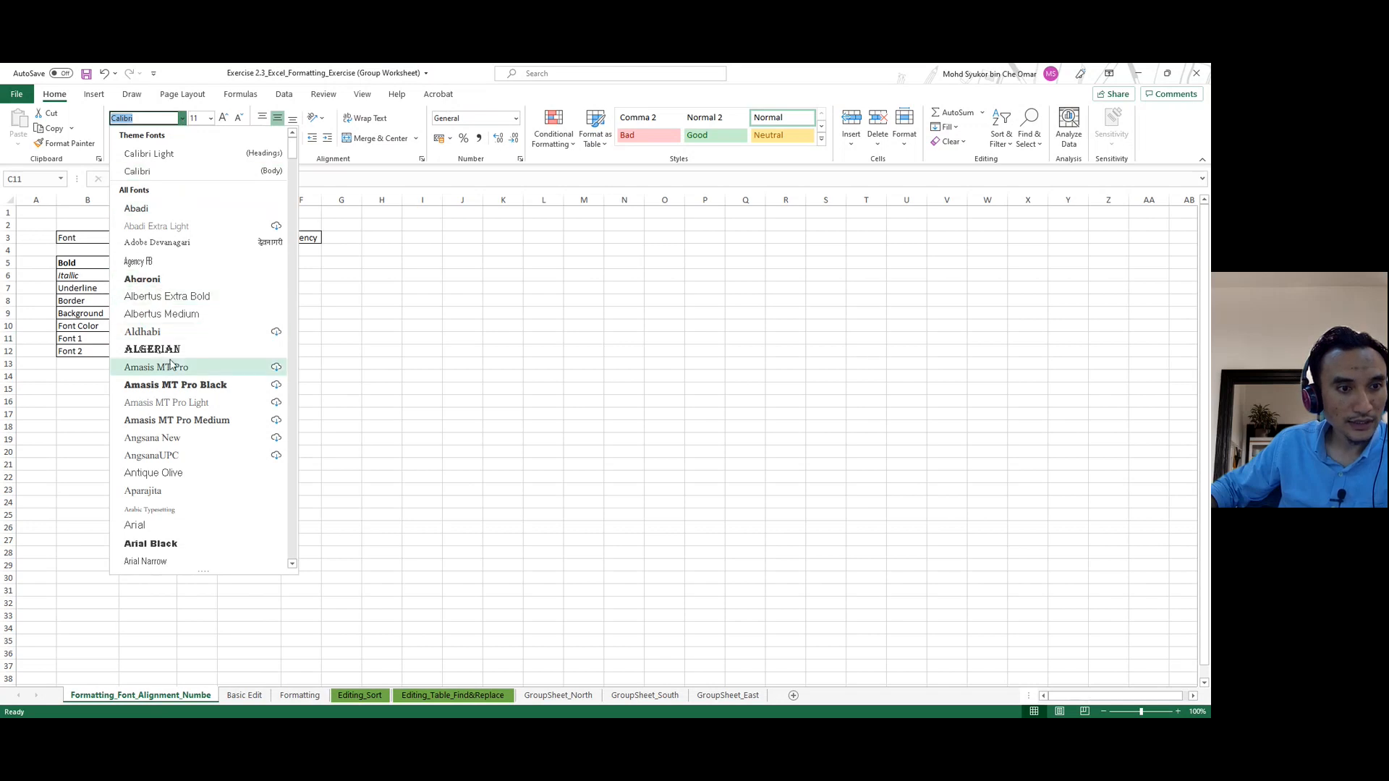
{"action": "left_click", "coordinate": [174, 543]}
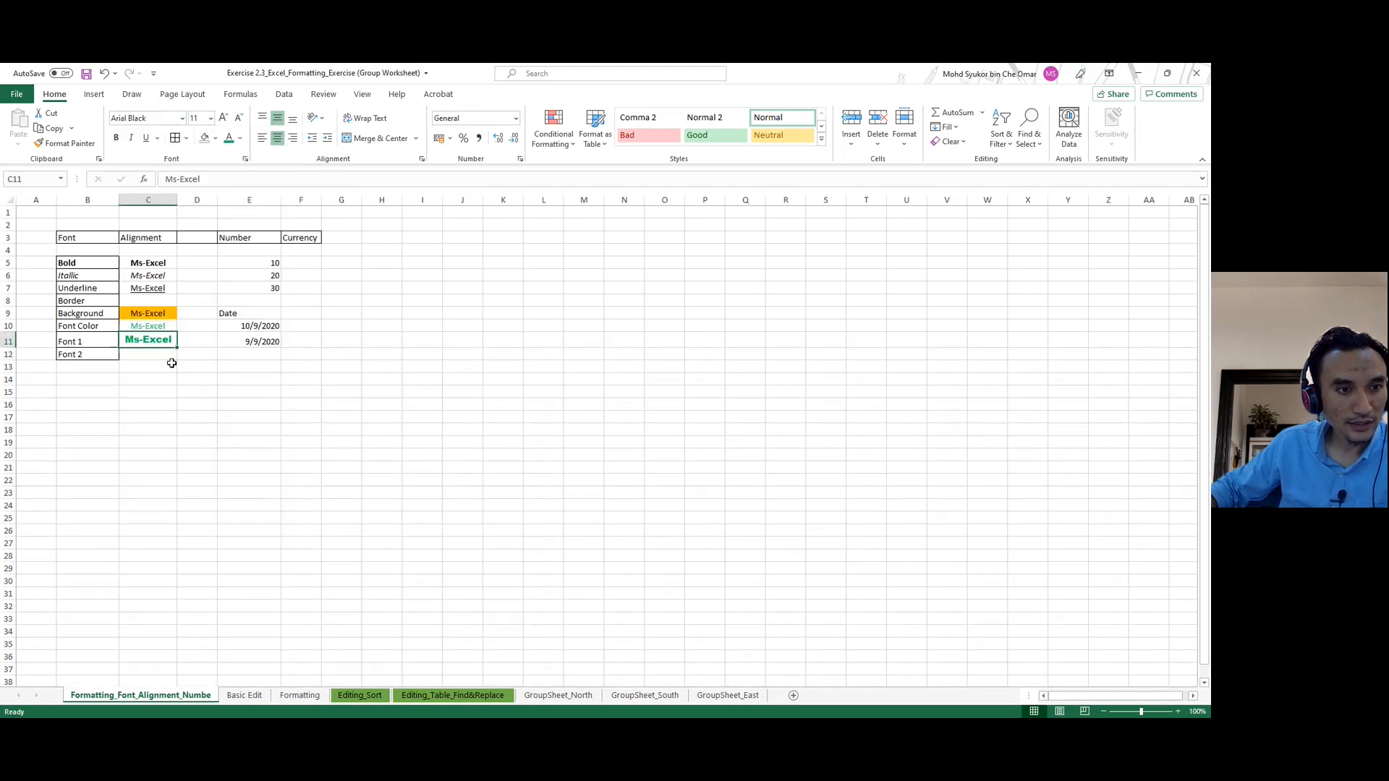
Set the font colour of the Ms-Excel text in C11 to black.
{"action": "key", "text": "Return"}
{"action": "left_click", "coordinate": [160, 343]}
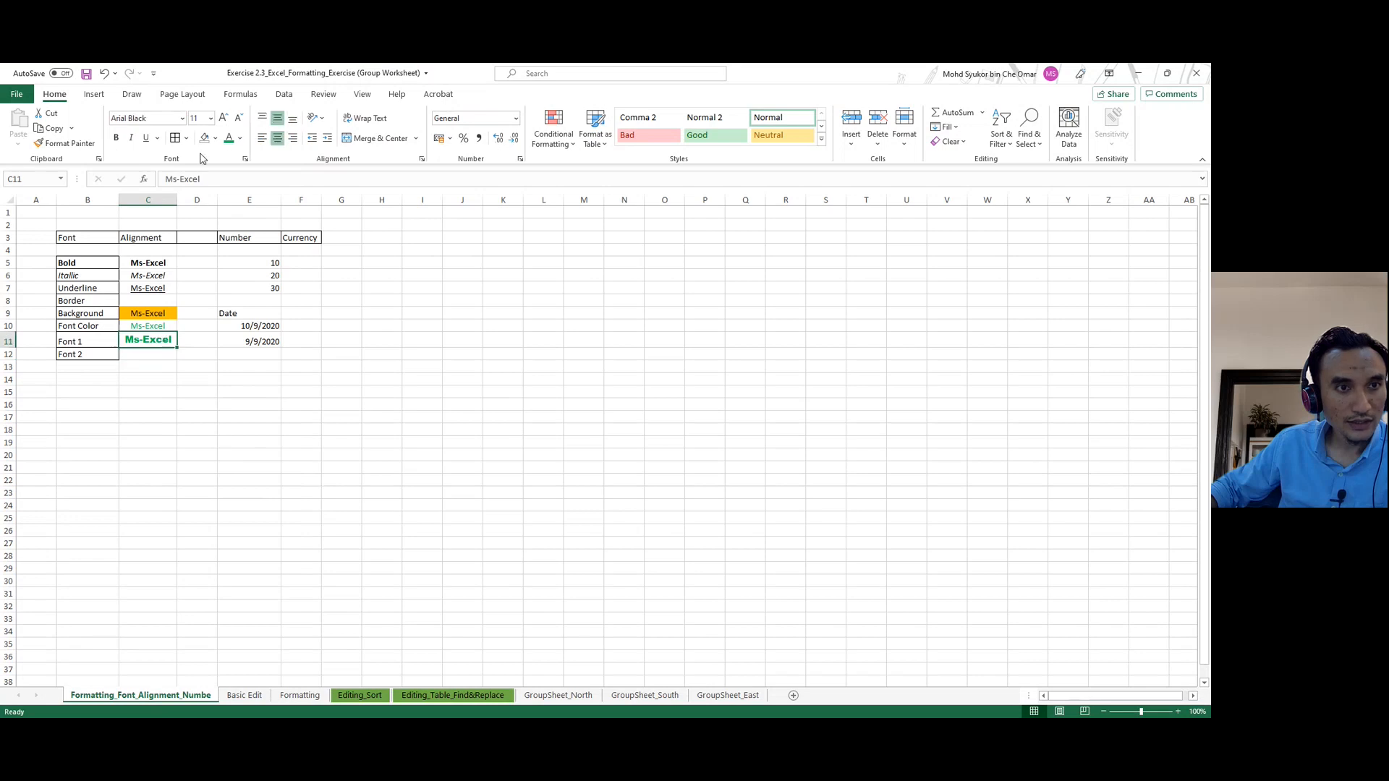
{"action": "left_click", "coordinate": [240, 138]}
{"action": "key", "text": "Escape"}
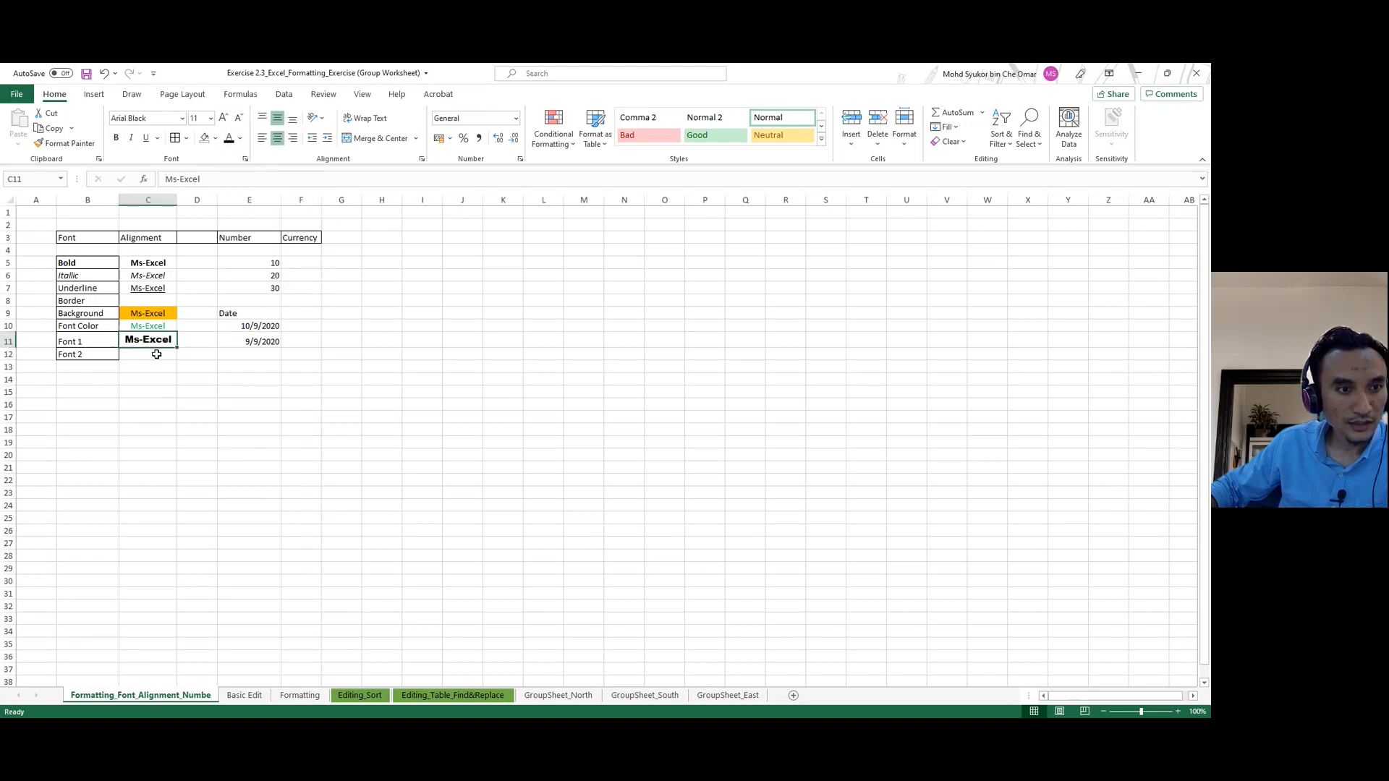
Copy the Arial Black Ms-Excel text from C11 to C12 beside the Font 2 label.
{"action": "left_click", "coordinate": [154, 353]}
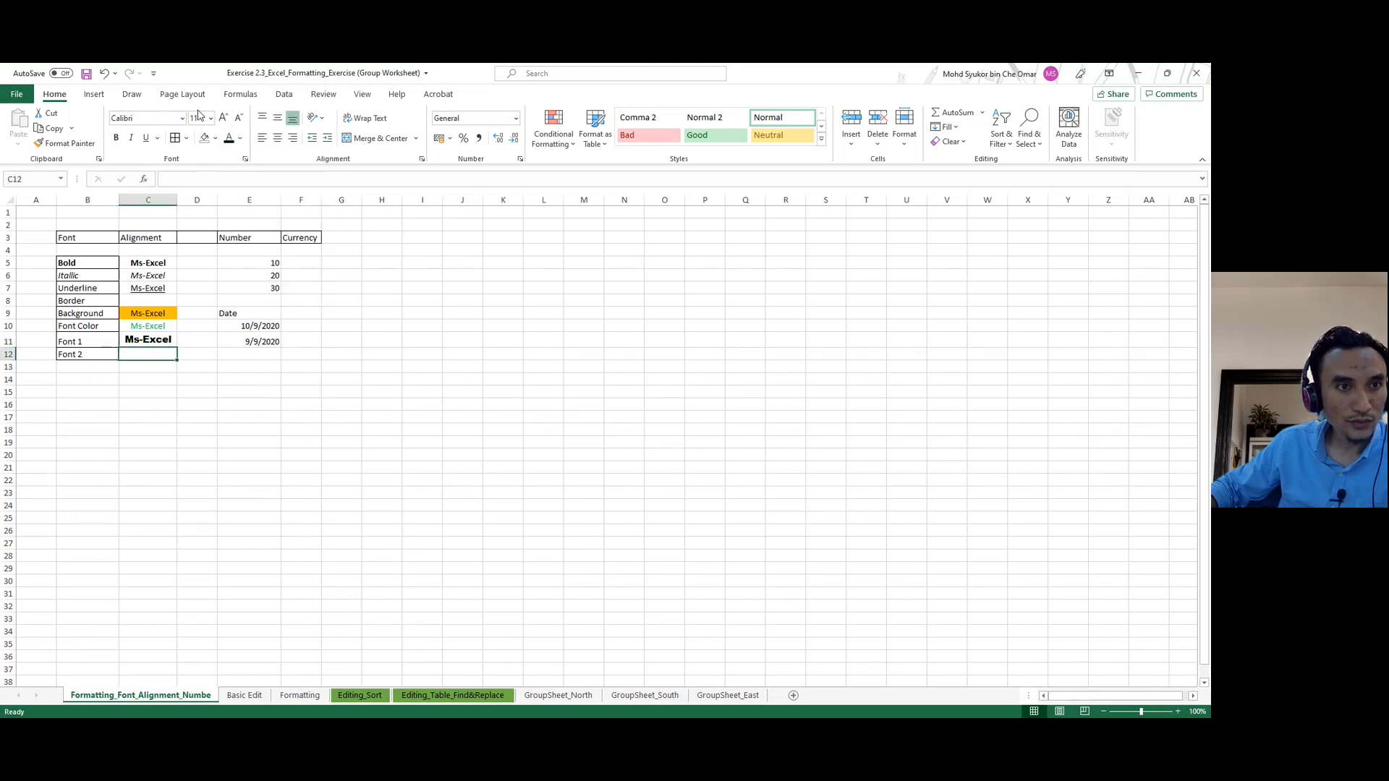
{"action": "left_click", "coordinate": [133, 335]}
{"action": "key", "text": "ctrl+c"}
{"action": "left_click", "coordinate": [142, 354]}
{"action": "key", "text": "ctrl+v"}
{"action": "key", "text": "Escape"}
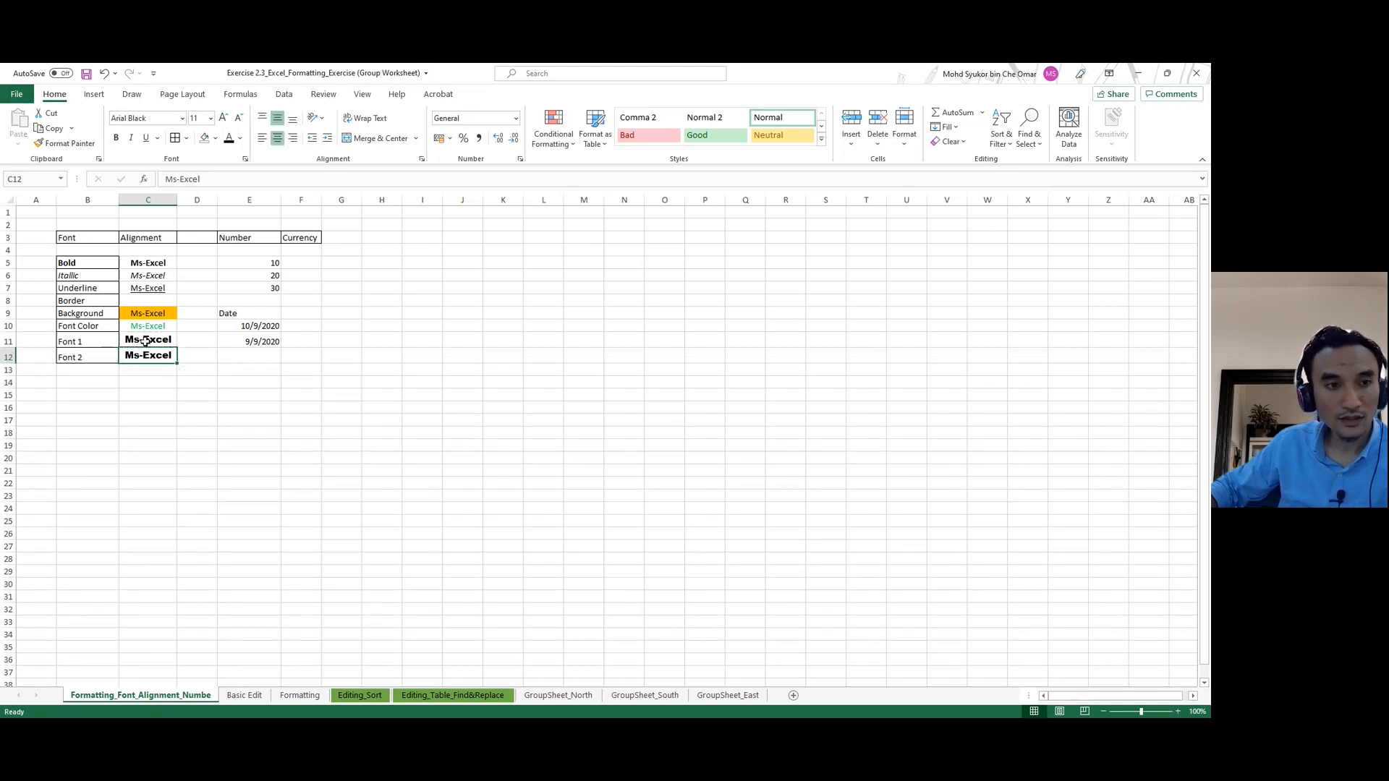
Change the font of the Ms-Excel text in C12 to Bahnschrift Light.
{"action": "left_click", "coordinate": [181, 117]}
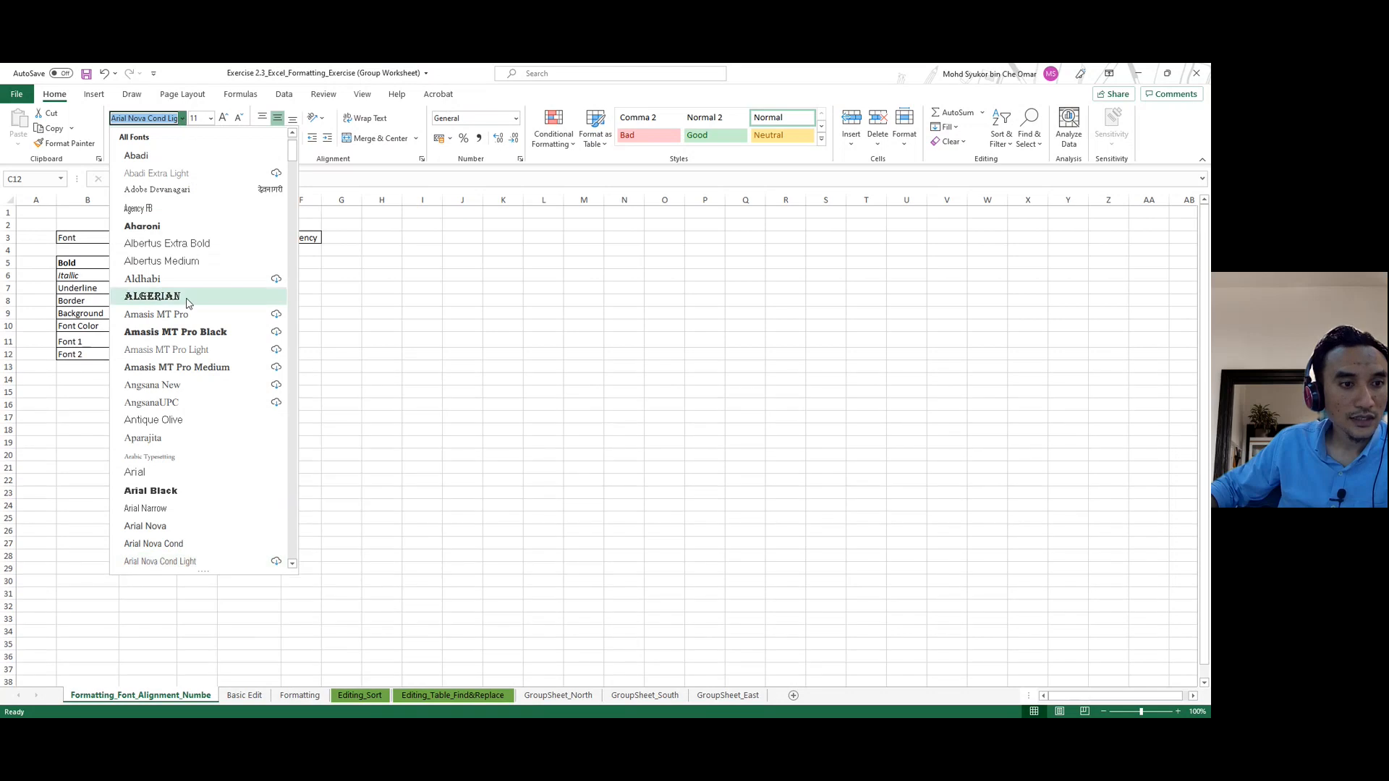
{"action": "scroll", "coordinate": [187, 473], "scroll_direction": "down", "scroll_amount": 4}
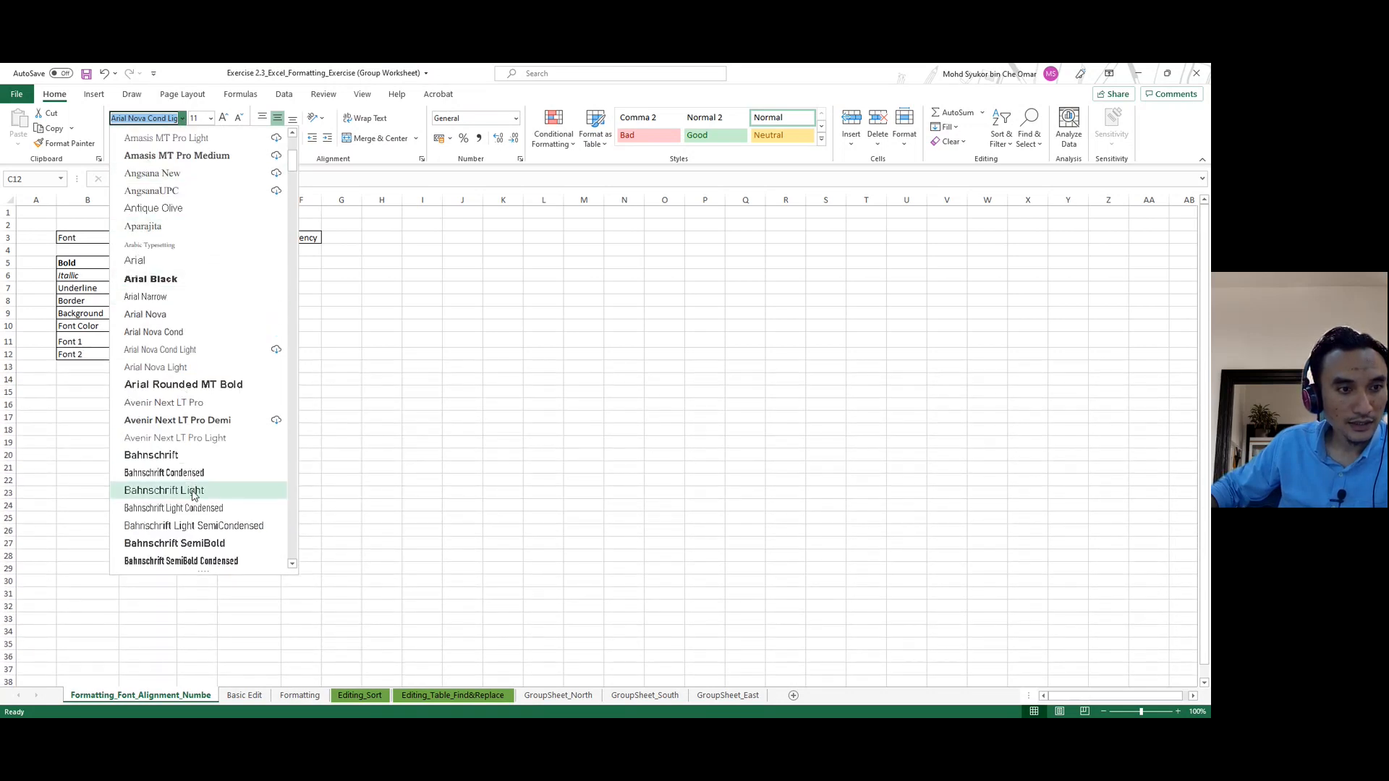
{"action": "left_click", "coordinate": [194, 492]}
{"action": "left_click", "coordinate": [295, 420]}
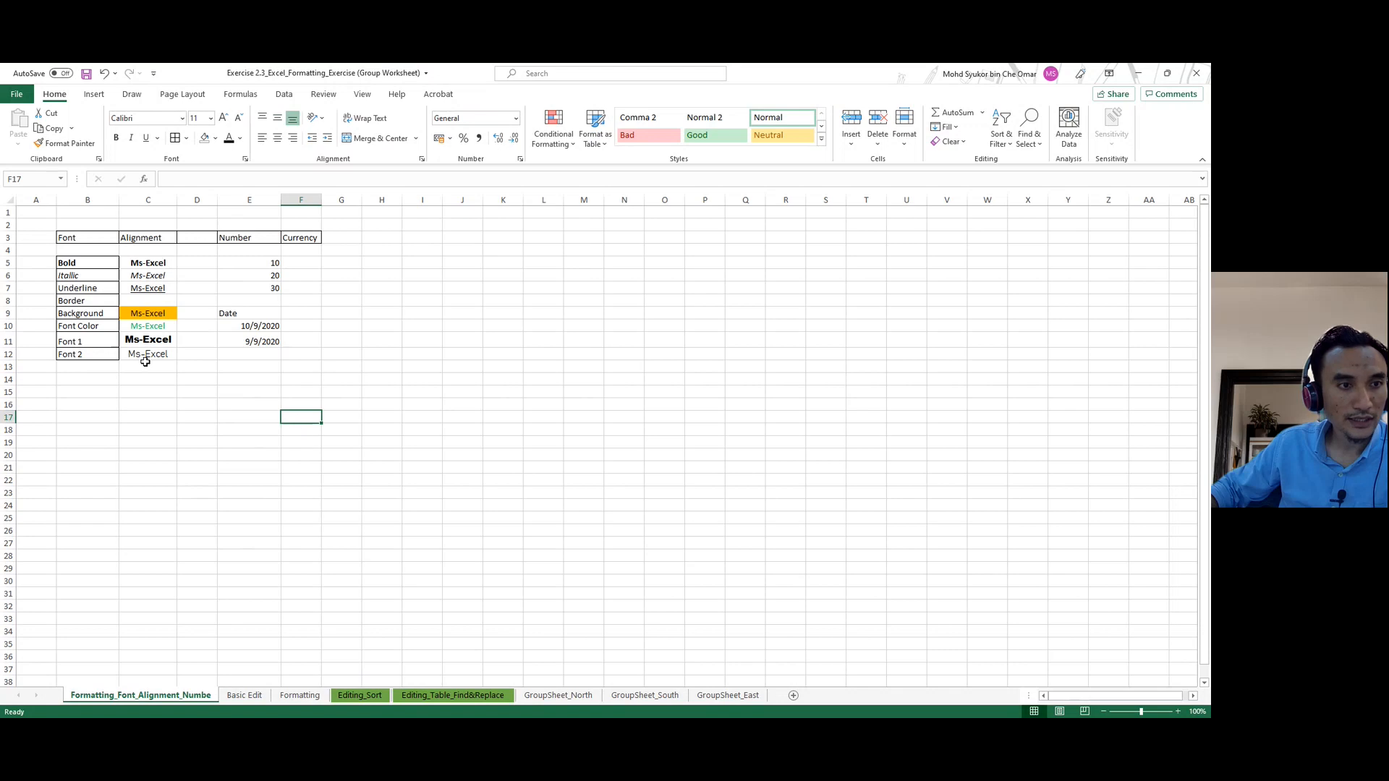
Set the row height of rows 3 to 12 to 20.
{"action": "left_click_drag", "start_coordinate": [3, 238], "coordinate": [3, 349]}
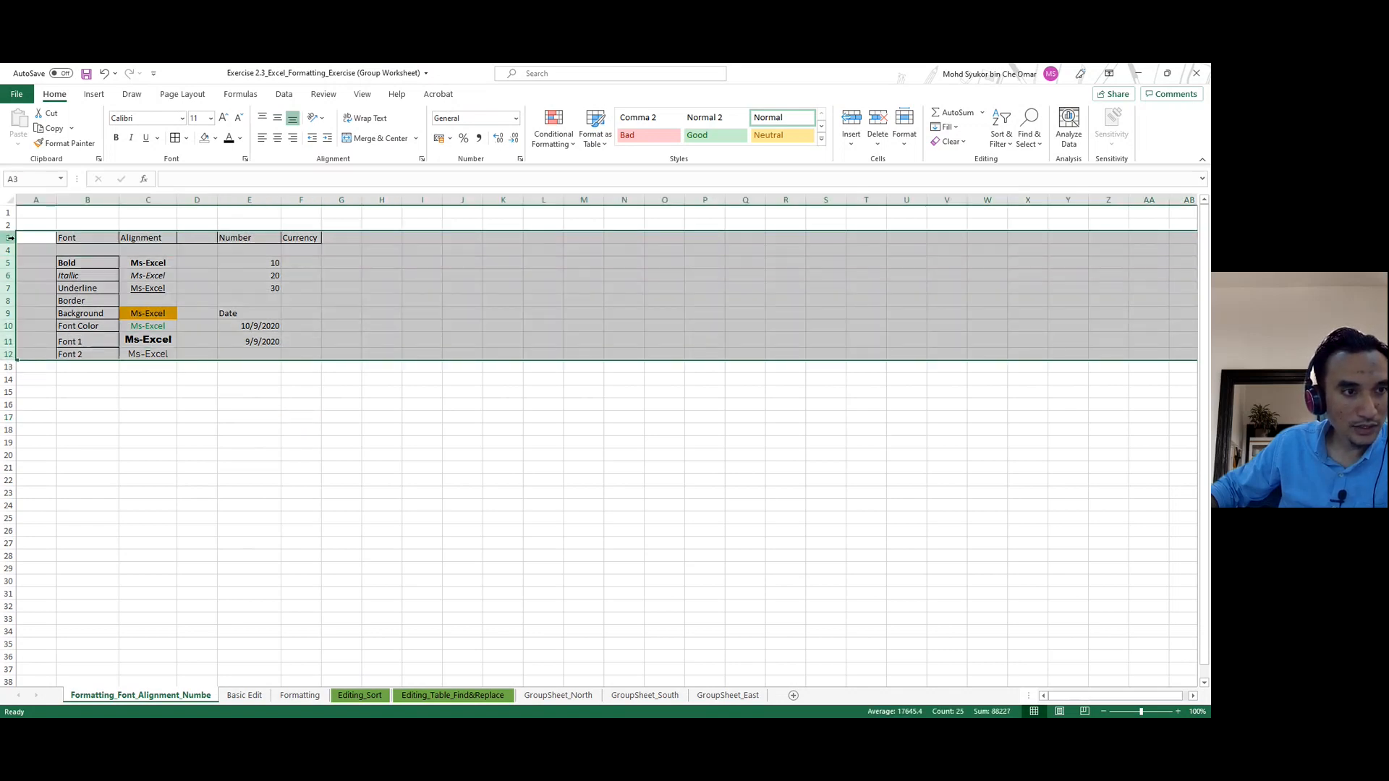
{"action": "left_click", "coordinate": [5, 238]}
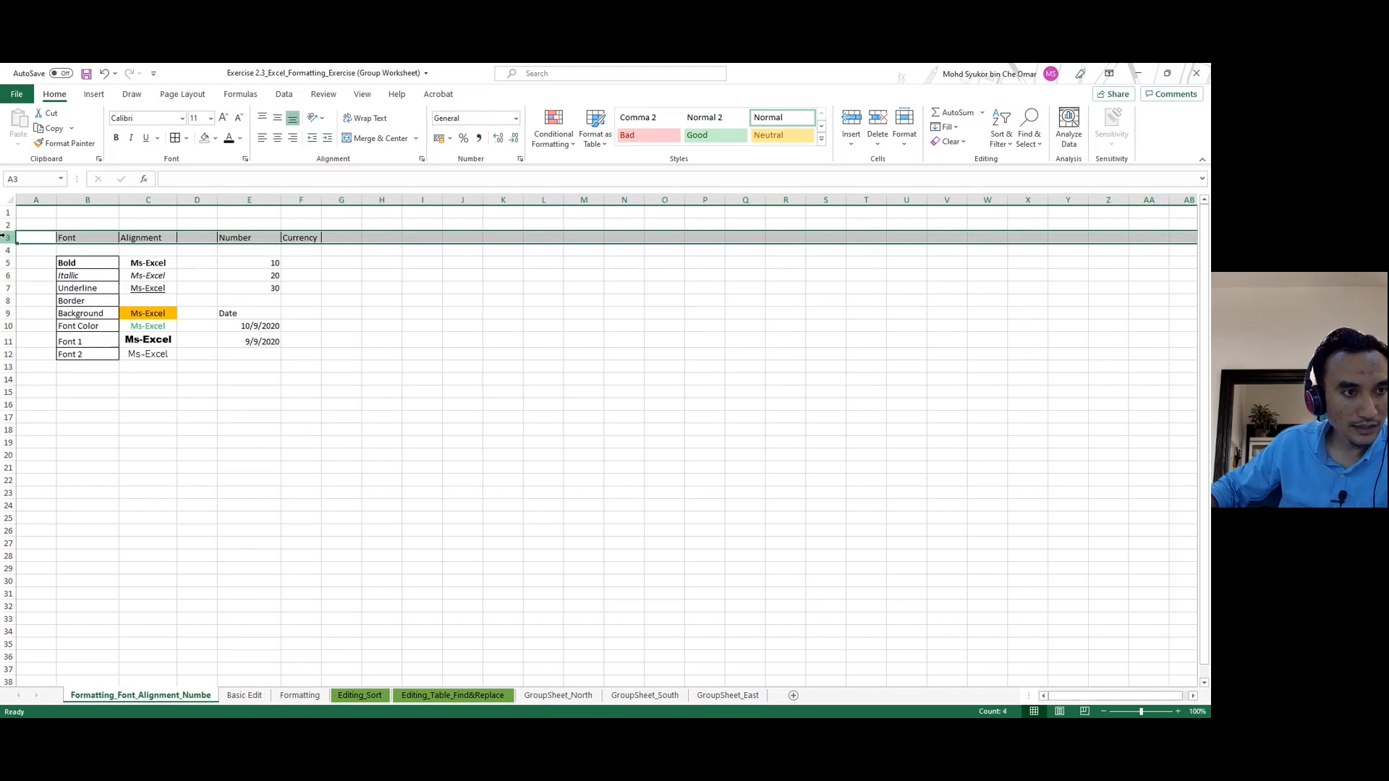
{"action": "left_click_drag", "start_coordinate": [7, 237], "coordinate": [7, 354]}
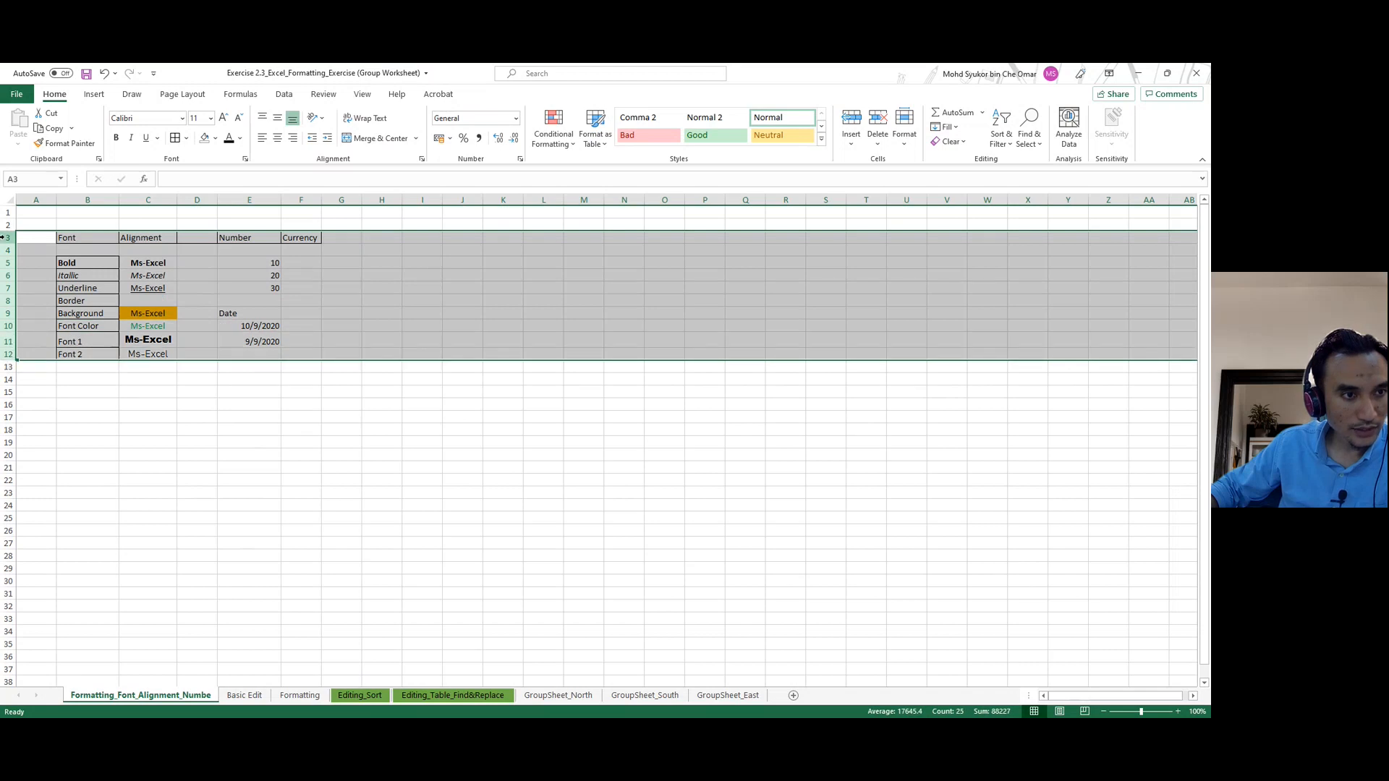
{"action": "right_click", "coordinate": [7, 352]}
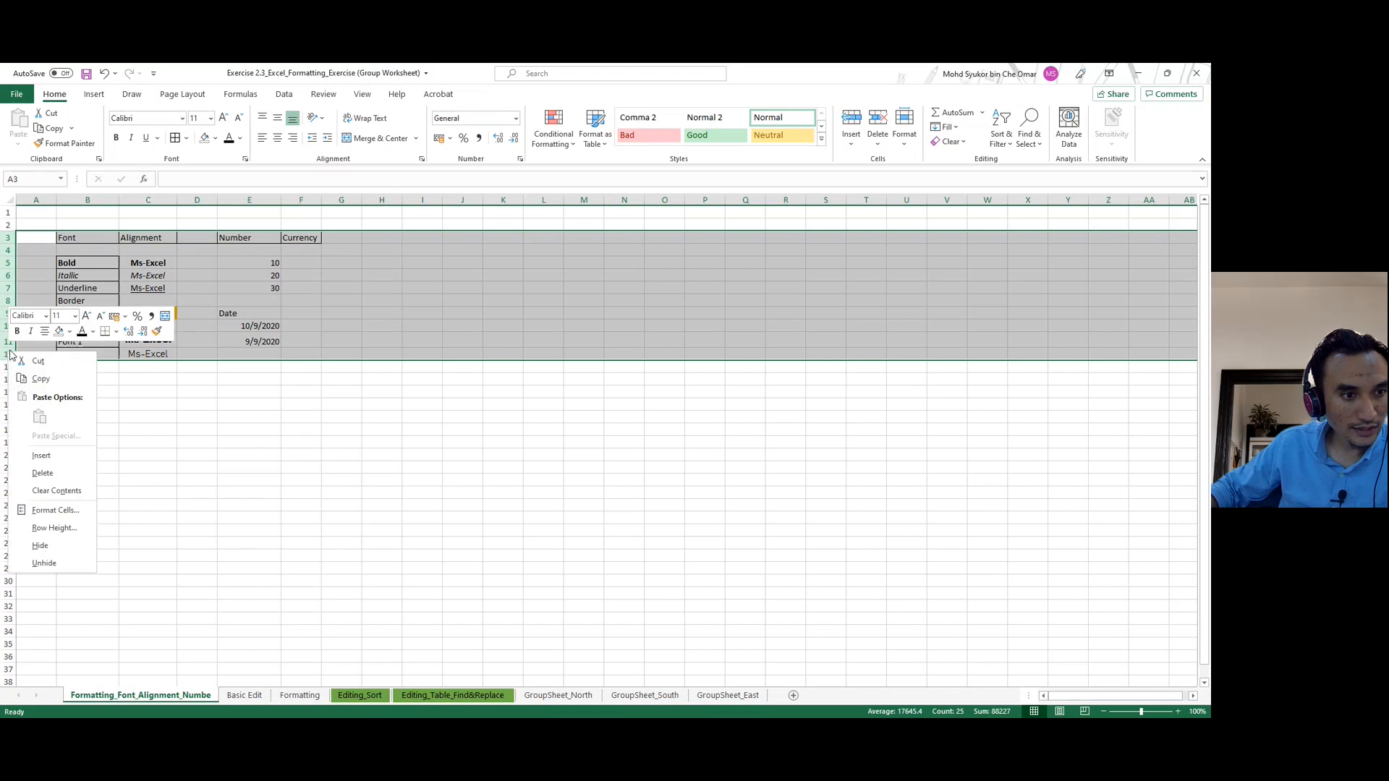
{"action": "left_click", "coordinate": [60, 530]}
{"action": "type", "text": "20"}
{"action": "key", "text": "Return"}
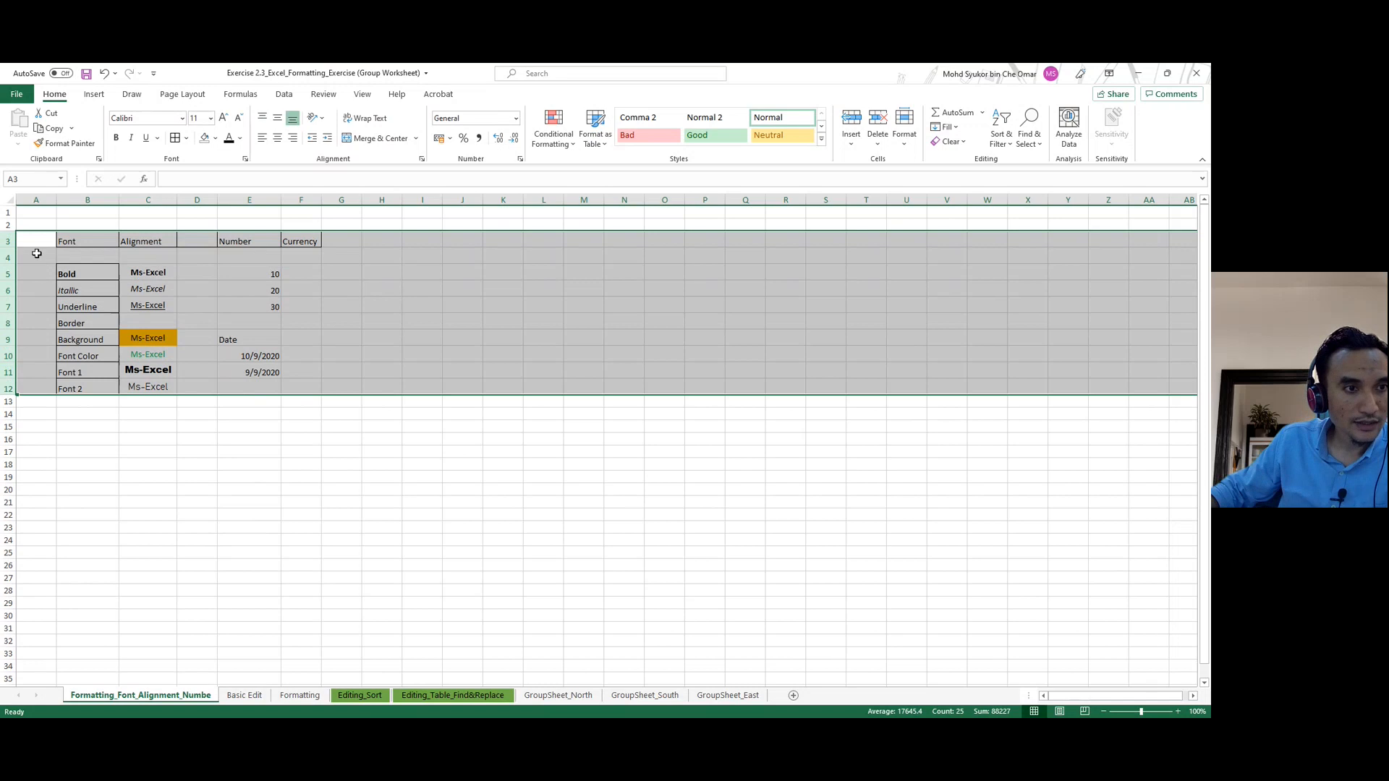
Increase the row height of rows 3 to 12 further and deselect the rows.
{"action": "right_click", "coordinate": [7, 241]}
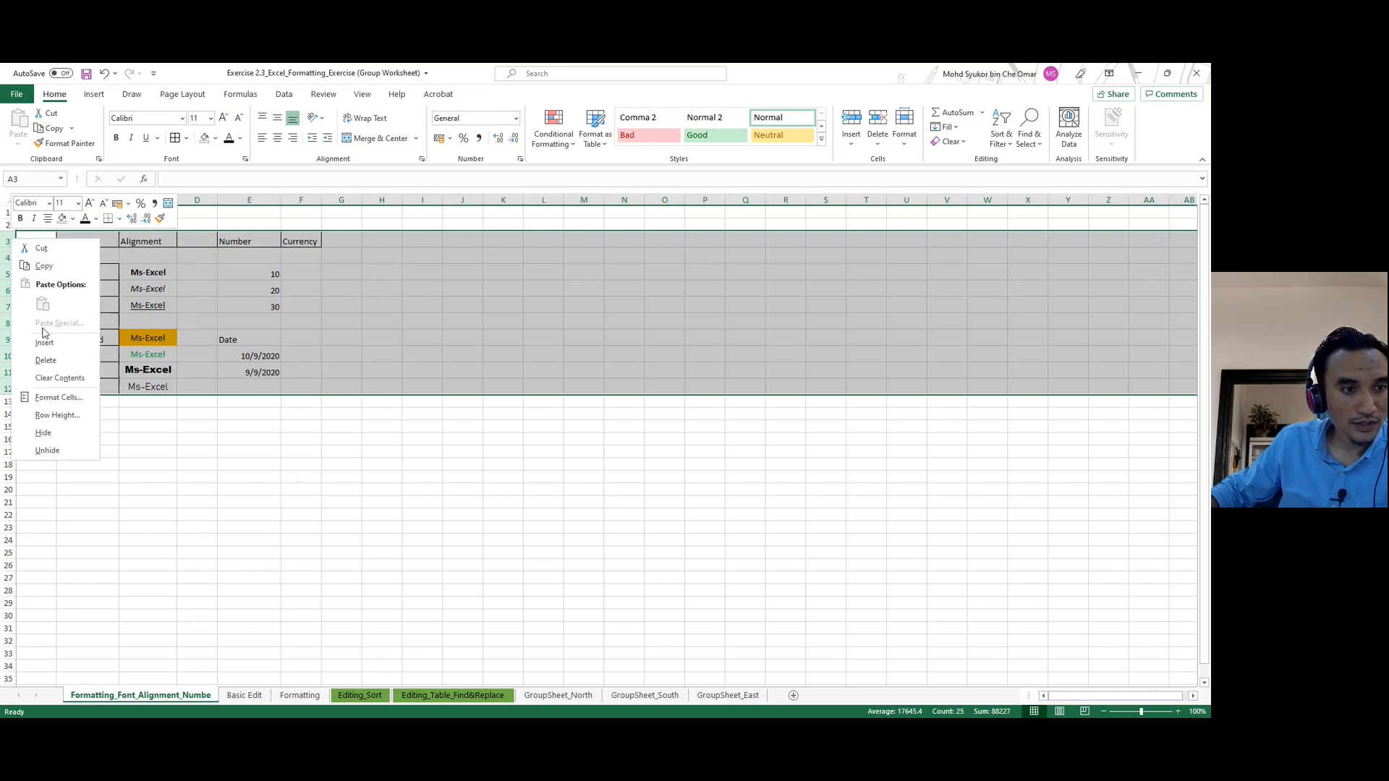
{"action": "left_click", "coordinate": [58, 418]}
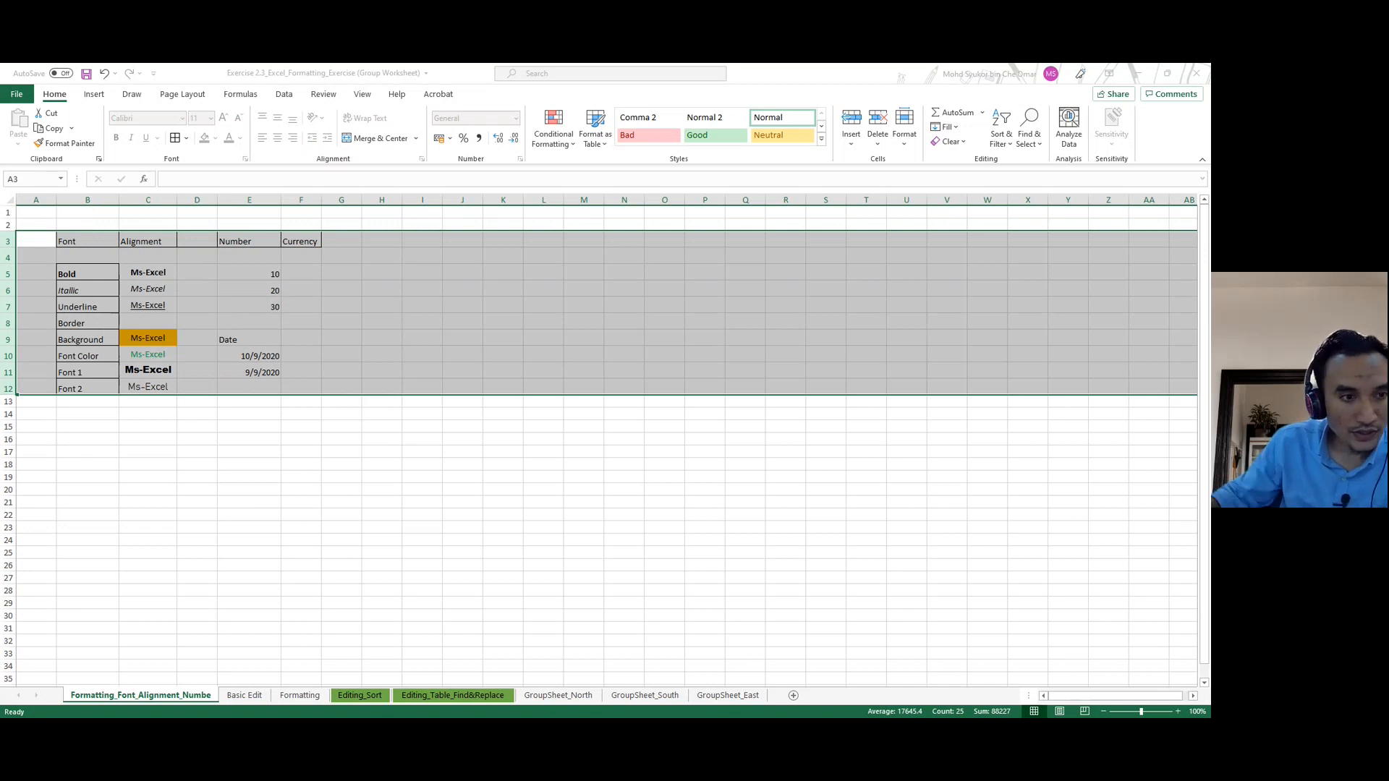
{"action": "key", "text": "Return"}
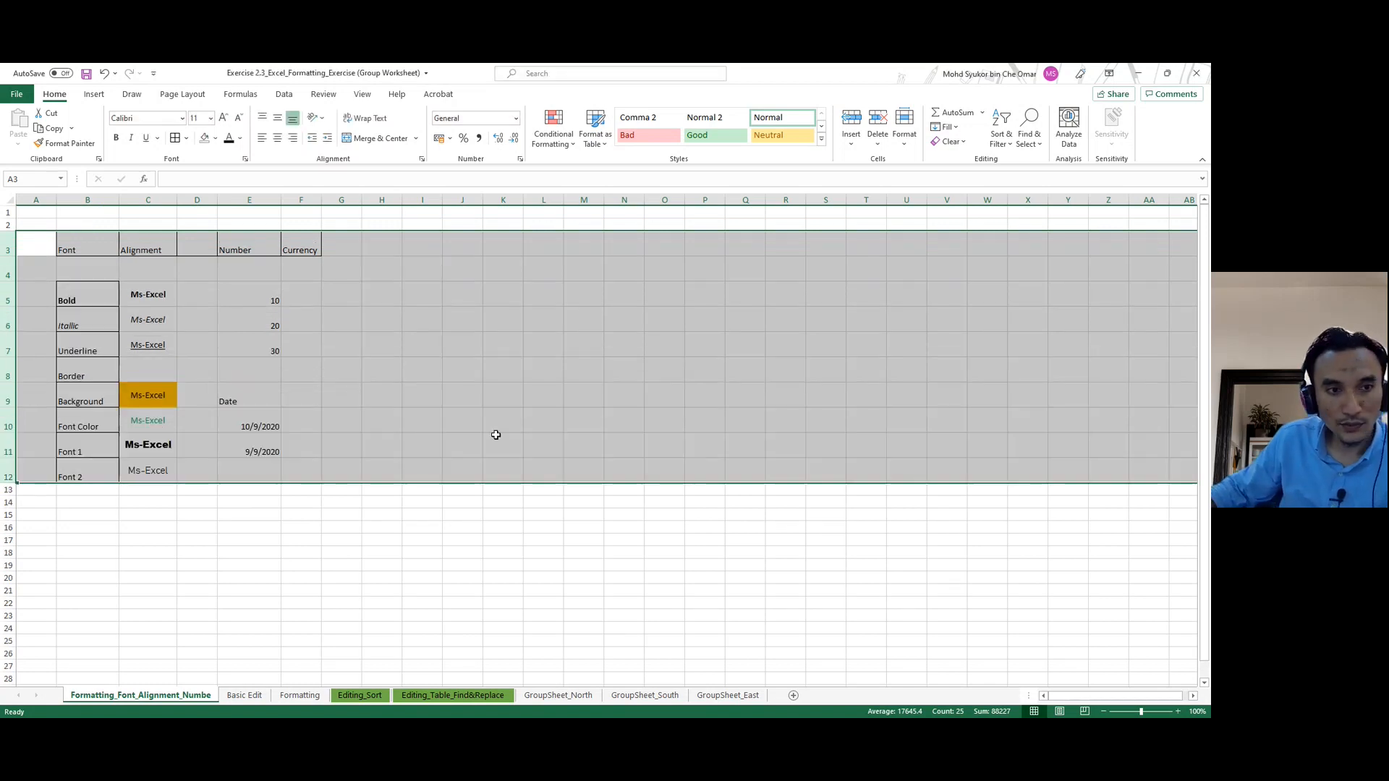
{"action": "left_click_drag", "start_coordinate": [1145, 714], "coordinate": [1145, 714]}
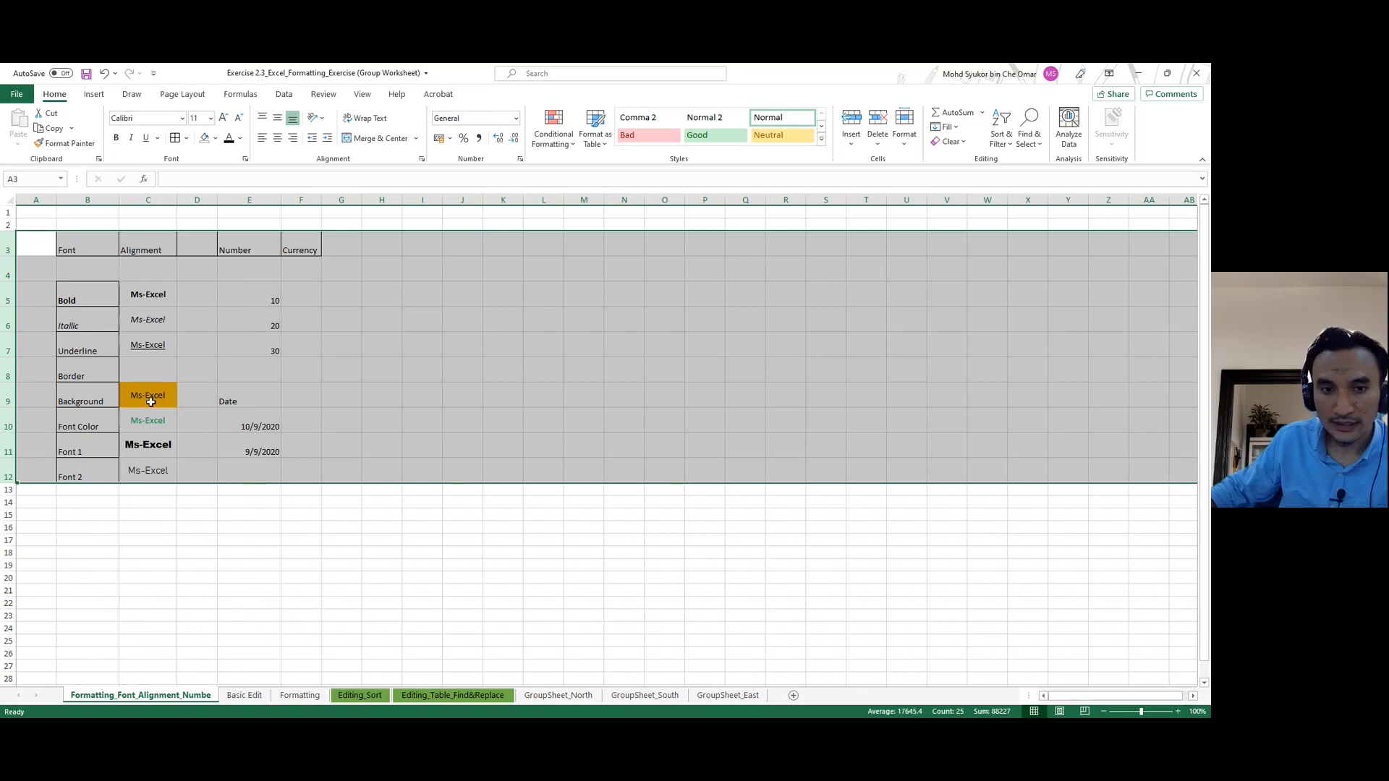
{"action": "left_click", "coordinate": [249, 425]}
{"action": "left_click", "coordinate": [664, 238]}
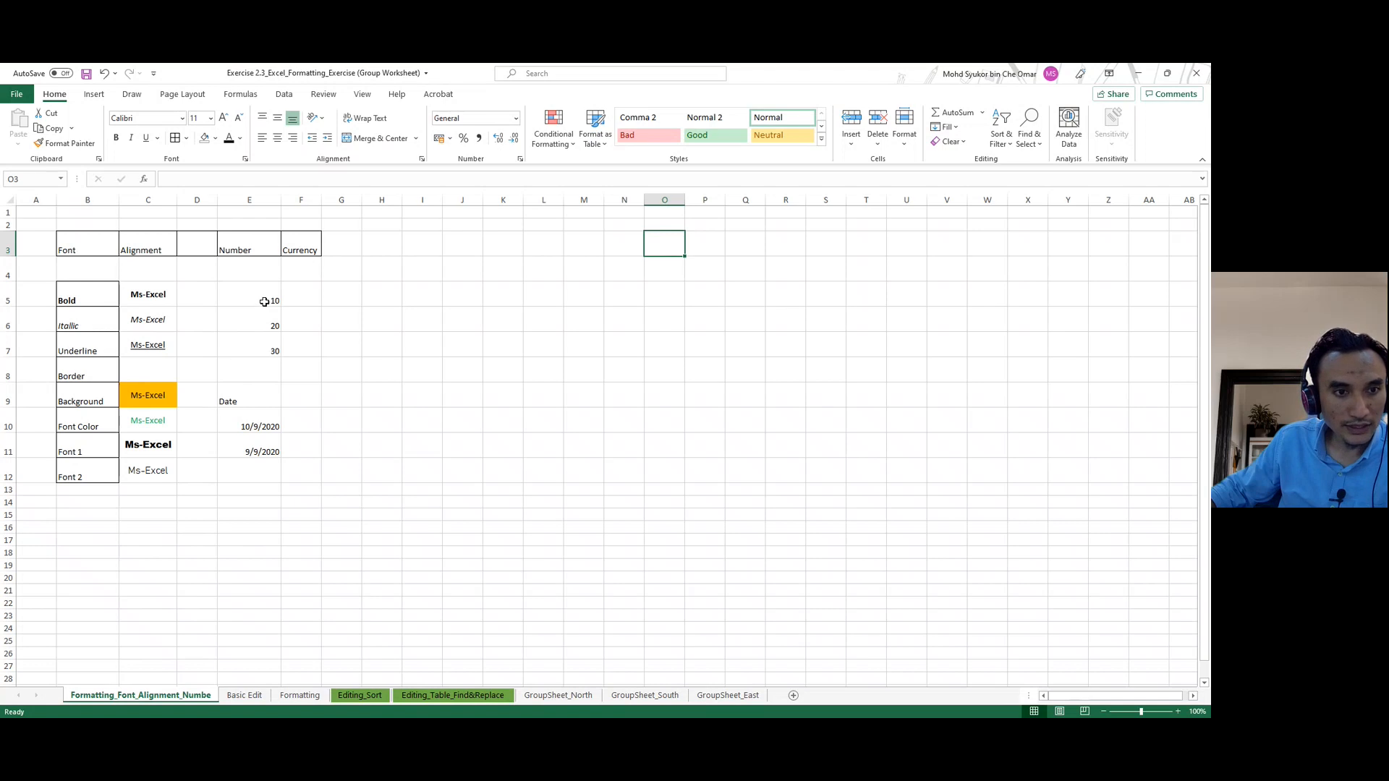
Copy the numbers 10, 20 and 30 from E5:E7 across to F5:F7 under the Currency heading.
{"action": "left_click_drag", "start_coordinate": [247, 297], "coordinate": [250, 343]}
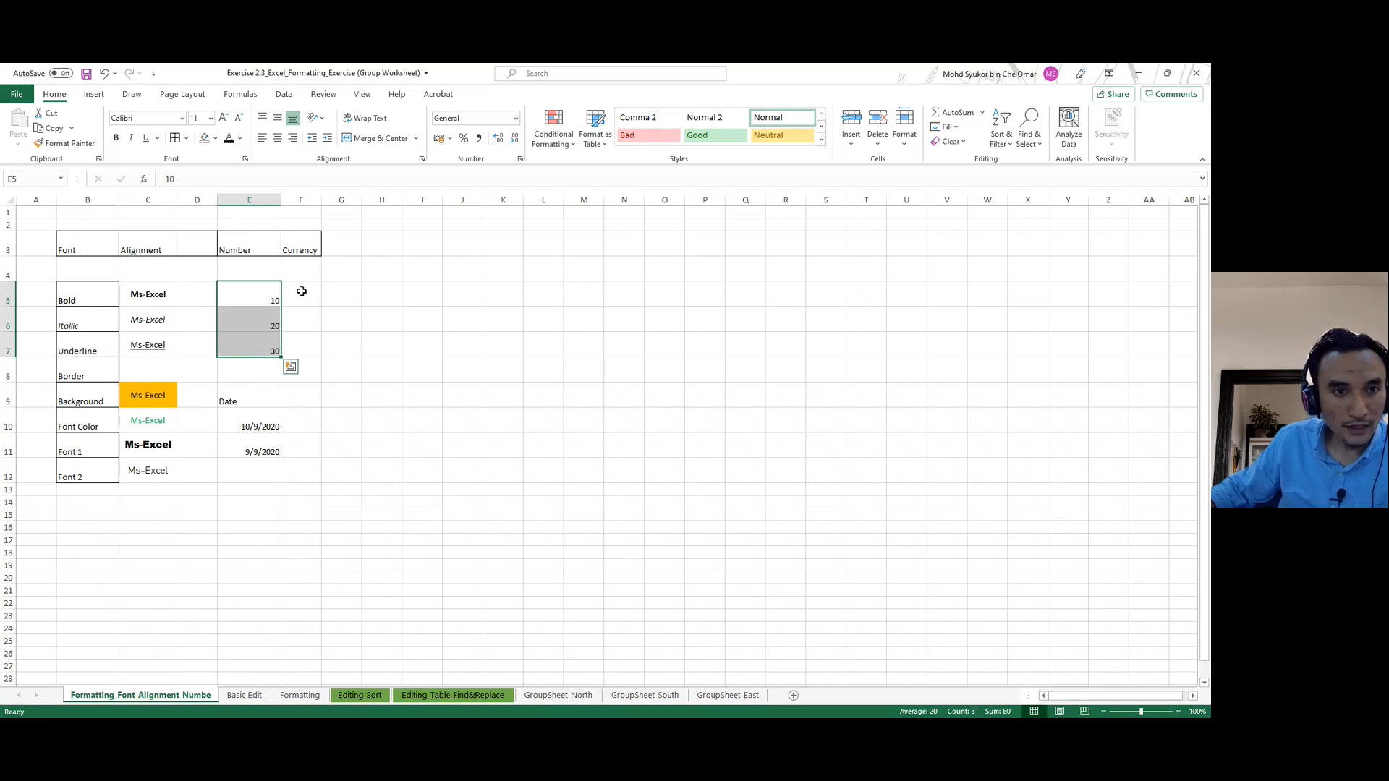
{"action": "left_click", "coordinate": [269, 295]}
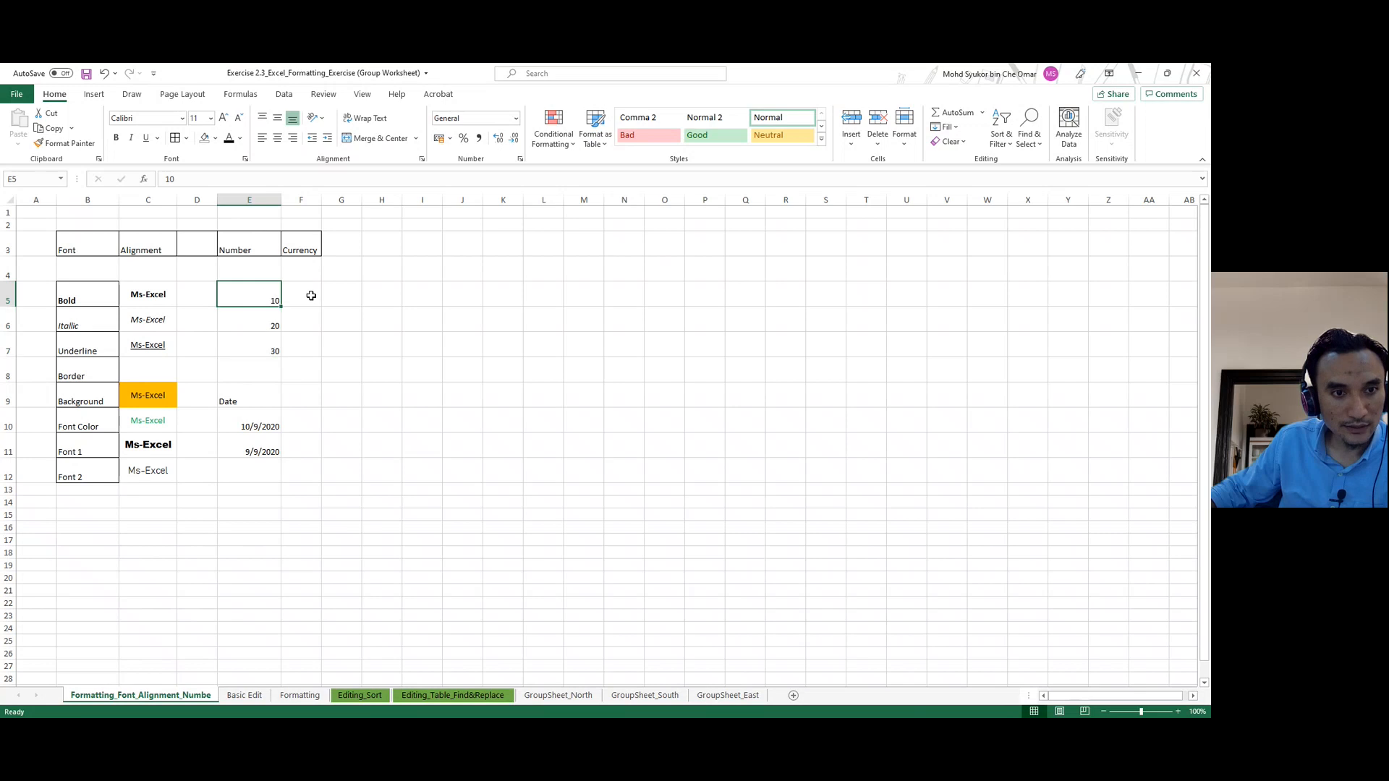
{"action": "left_click", "coordinate": [306, 294]}
{"action": "left_click", "coordinate": [267, 301]}
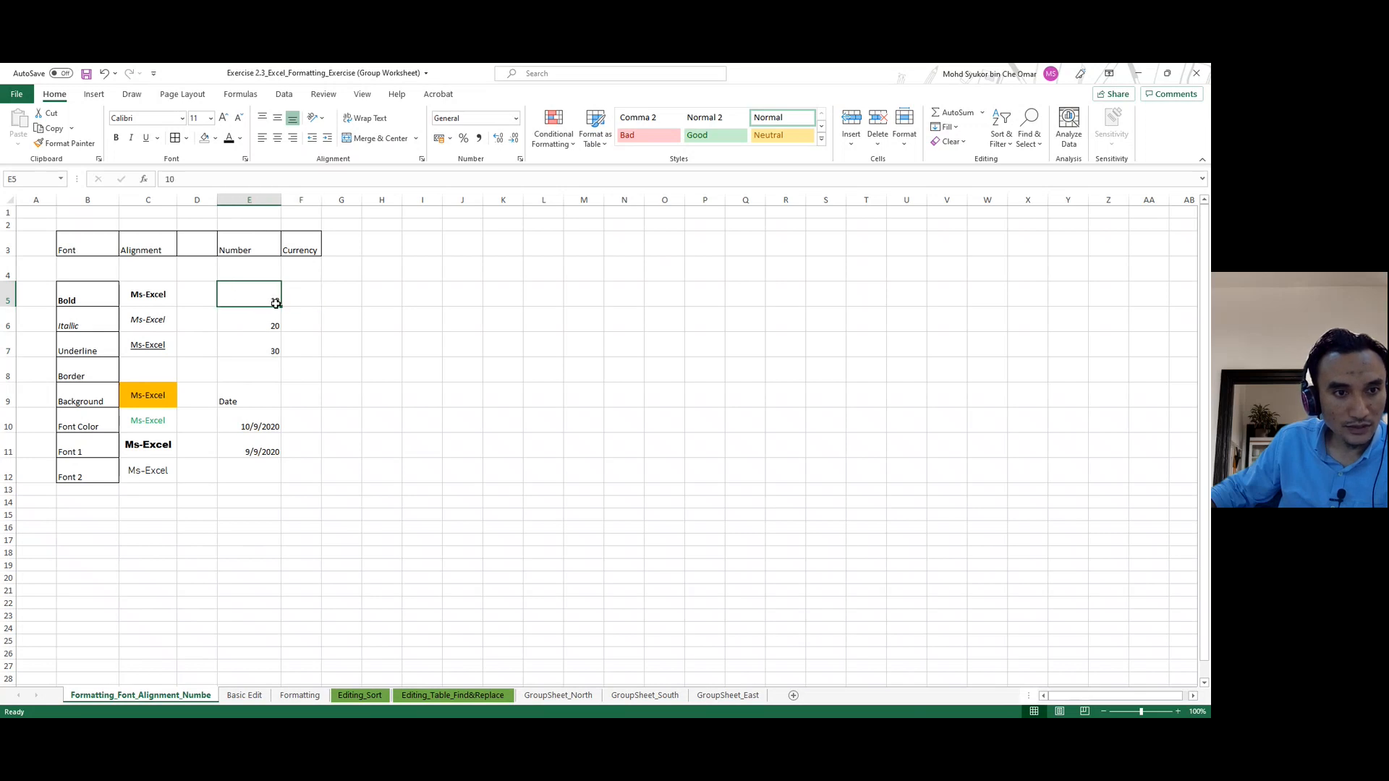
{"action": "left_click_drag", "start_coordinate": [263, 298], "coordinate": [259, 347]}
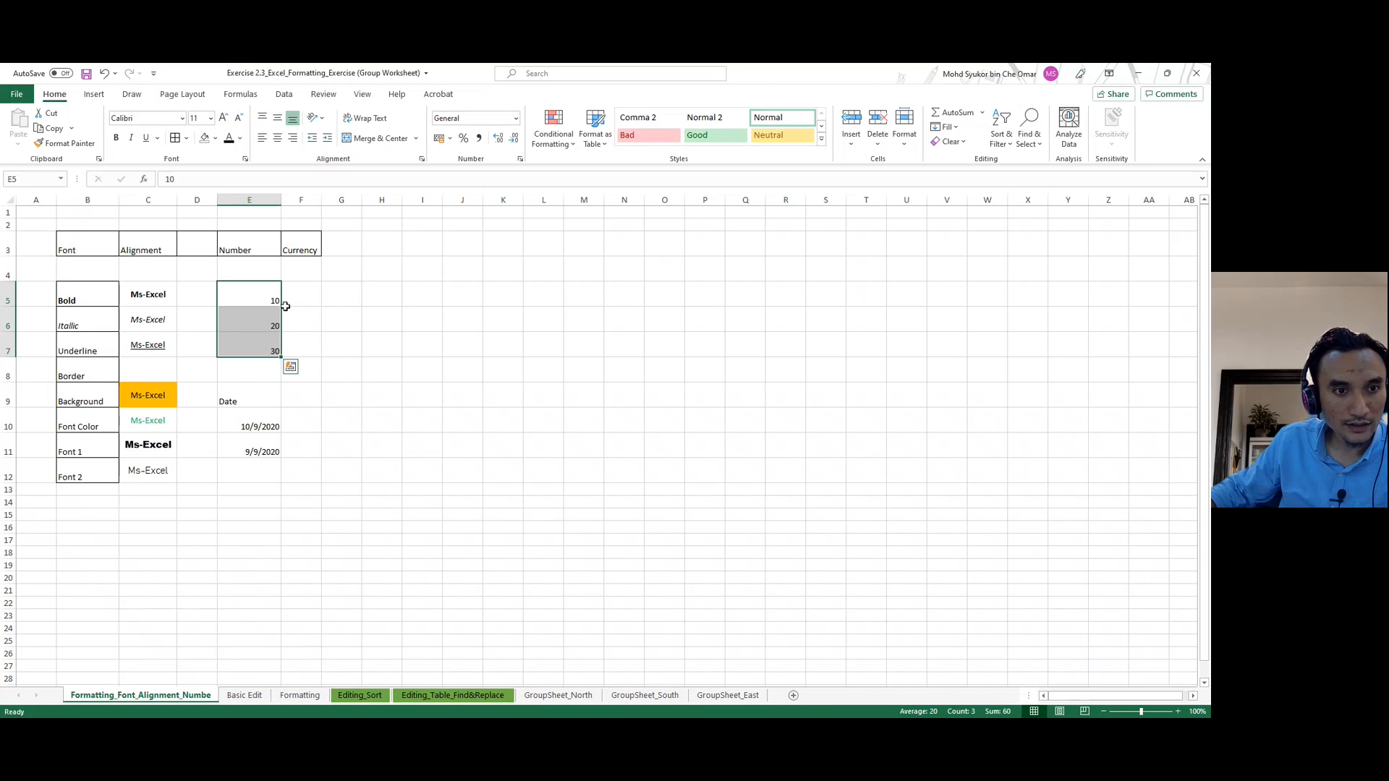
{"action": "left_click_drag", "start_coordinate": [281, 357], "coordinate": [315, 356]}
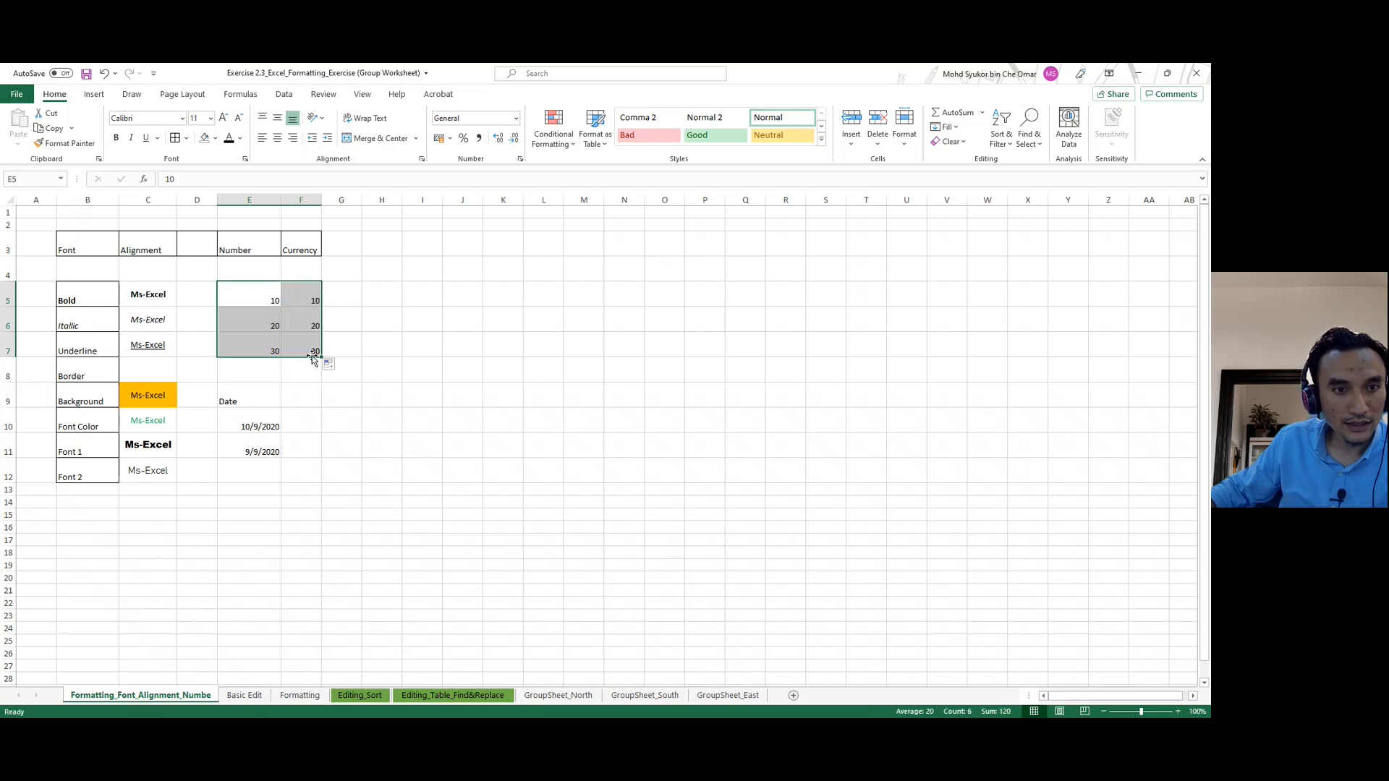
Undo the copy of the numbers into F5:F7 under the Currency heading.
{"action": "left_click_drag", "start_coordinate": [270, 303], "coordinate": [260, 351]}
{"action": "key", "text": "ctrl+z"}
{"action": "left_click_drag", "start_coordinate": [257, 294], "coordinate": [316, 360]}
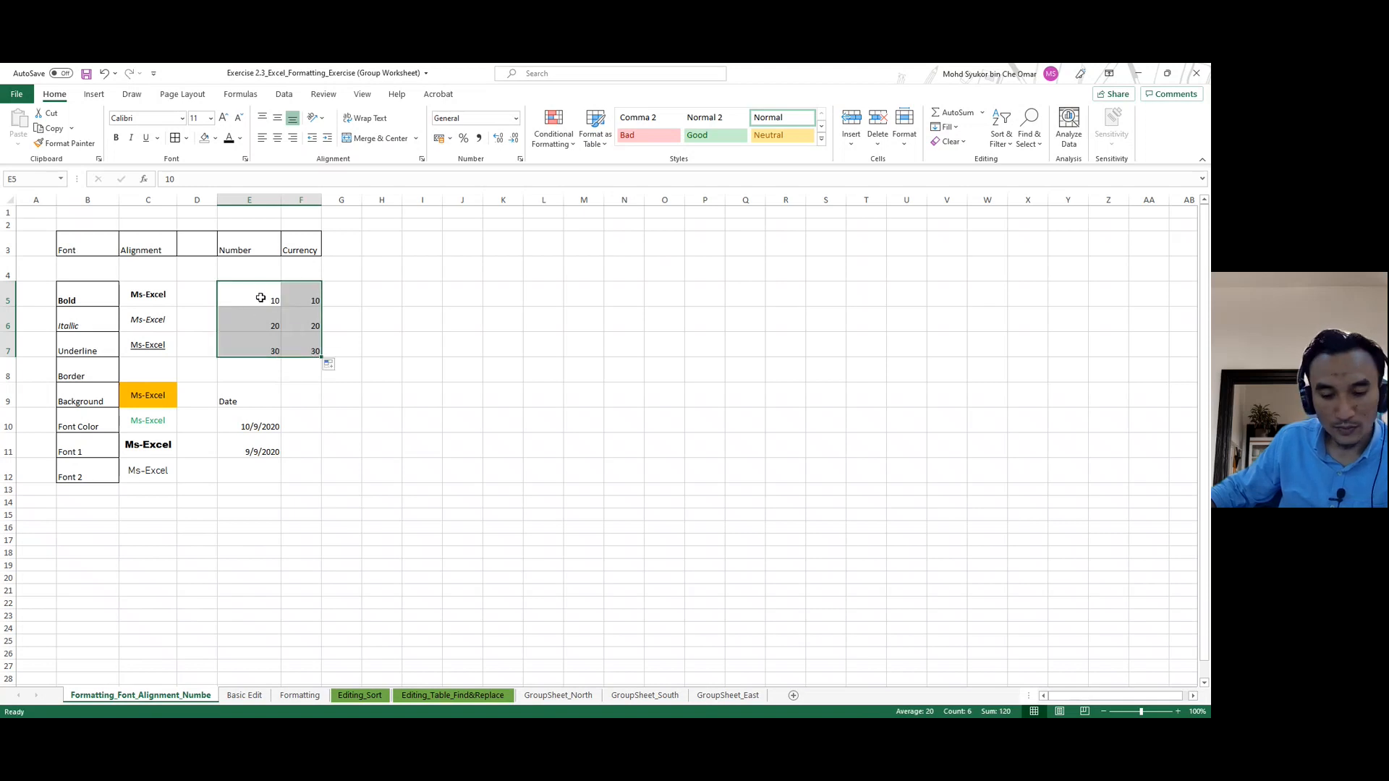
{"action": "key", "text": "ctrl+z"}
Try to fill the Currency column from F5 with Flash Fill and dismiss the alert.
{"action": "left_click", "coordinate": [303, 293]}
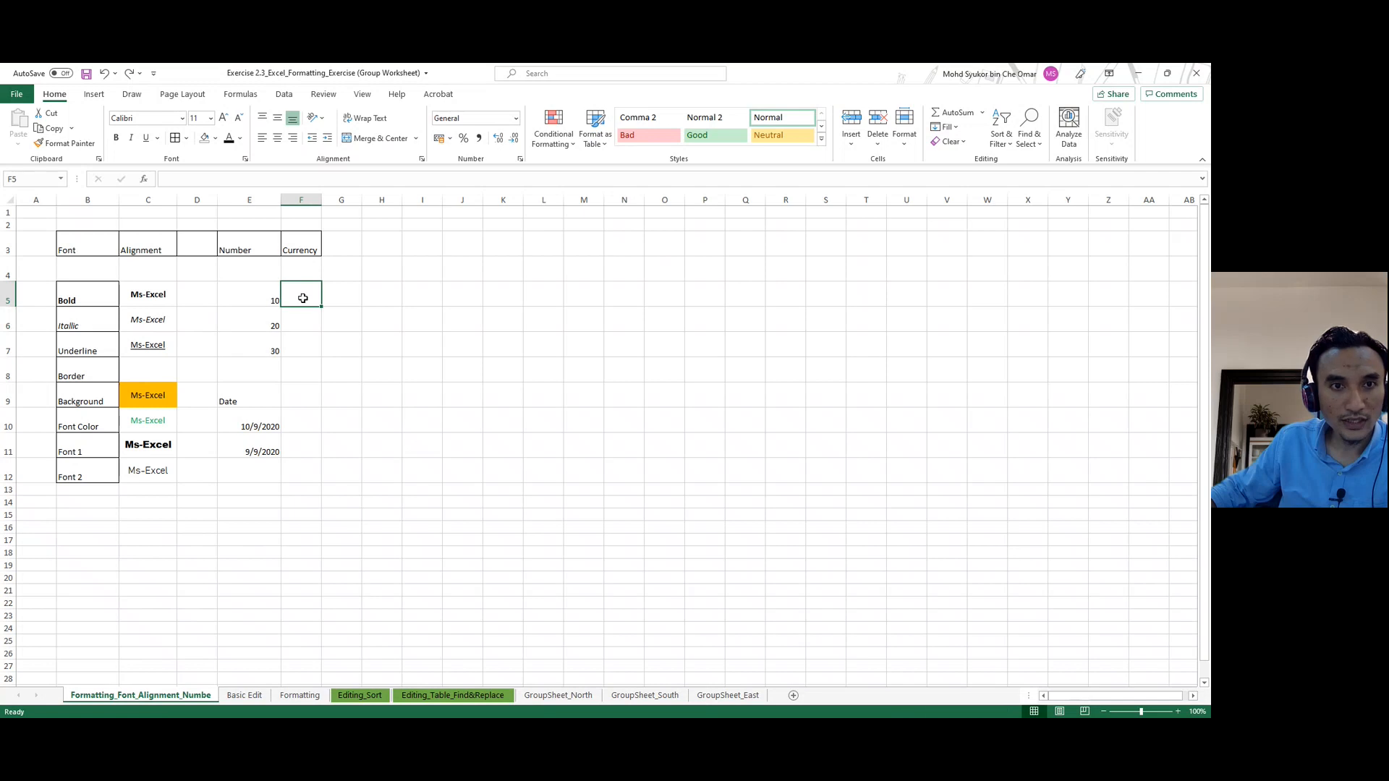
{"action": "left_click", "coordinate": [283, 95]}
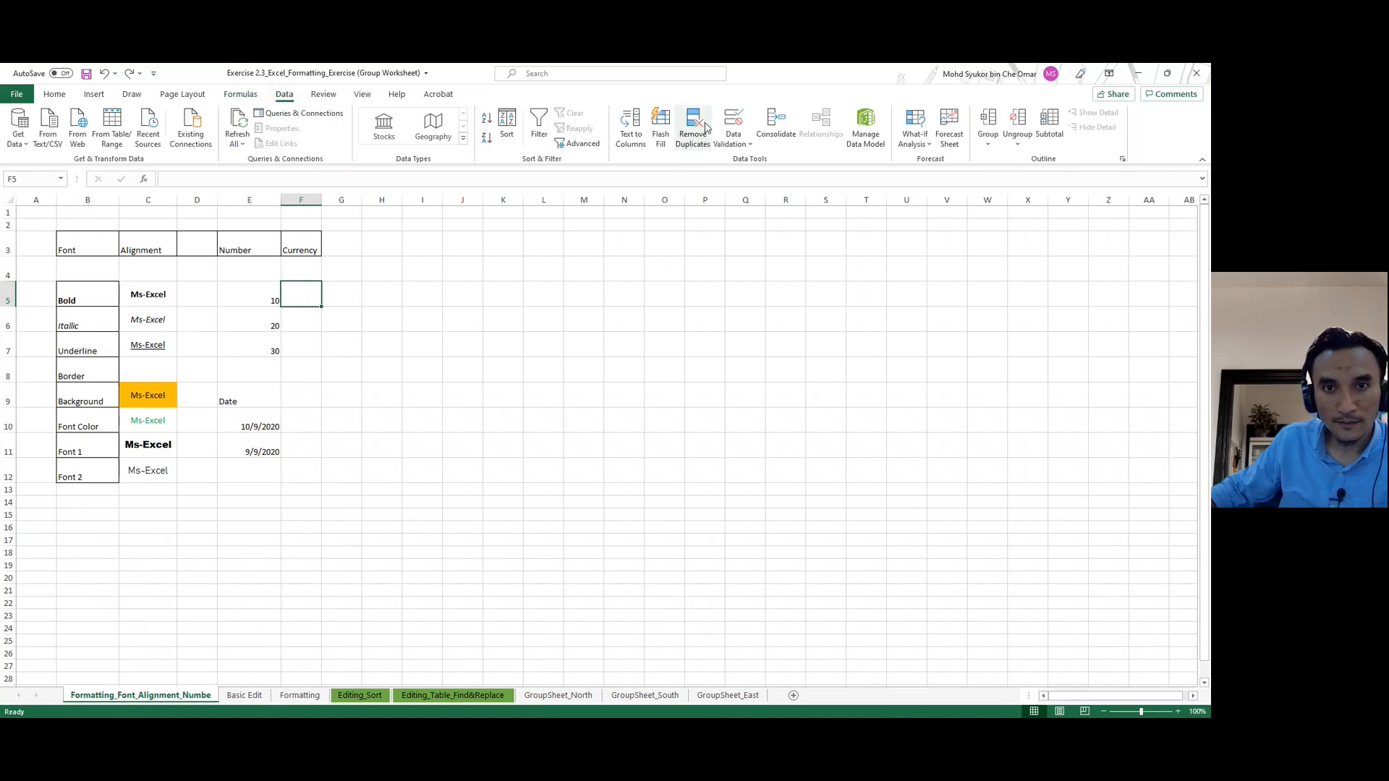
{"action": "left_click", "coordinate": [662, 129]}
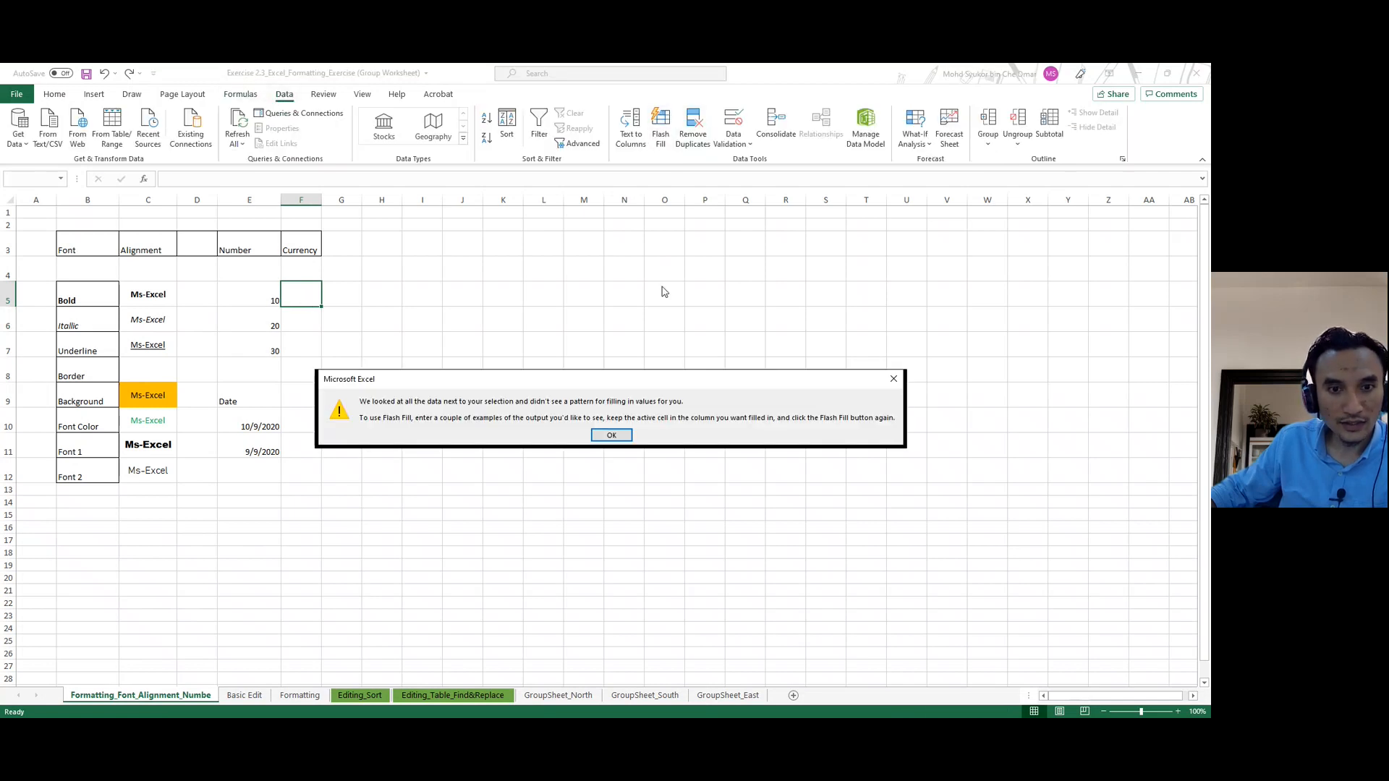
{"action": "left_click", "coordinate": [612, 435]}
Fill the numbers 10, 20 and 30 from E5:E7 into the adjacent cells F5:F7.
{"action": "left_click_drag", "start_coordinate": [265, 298], "coordinate": [272, 347]}
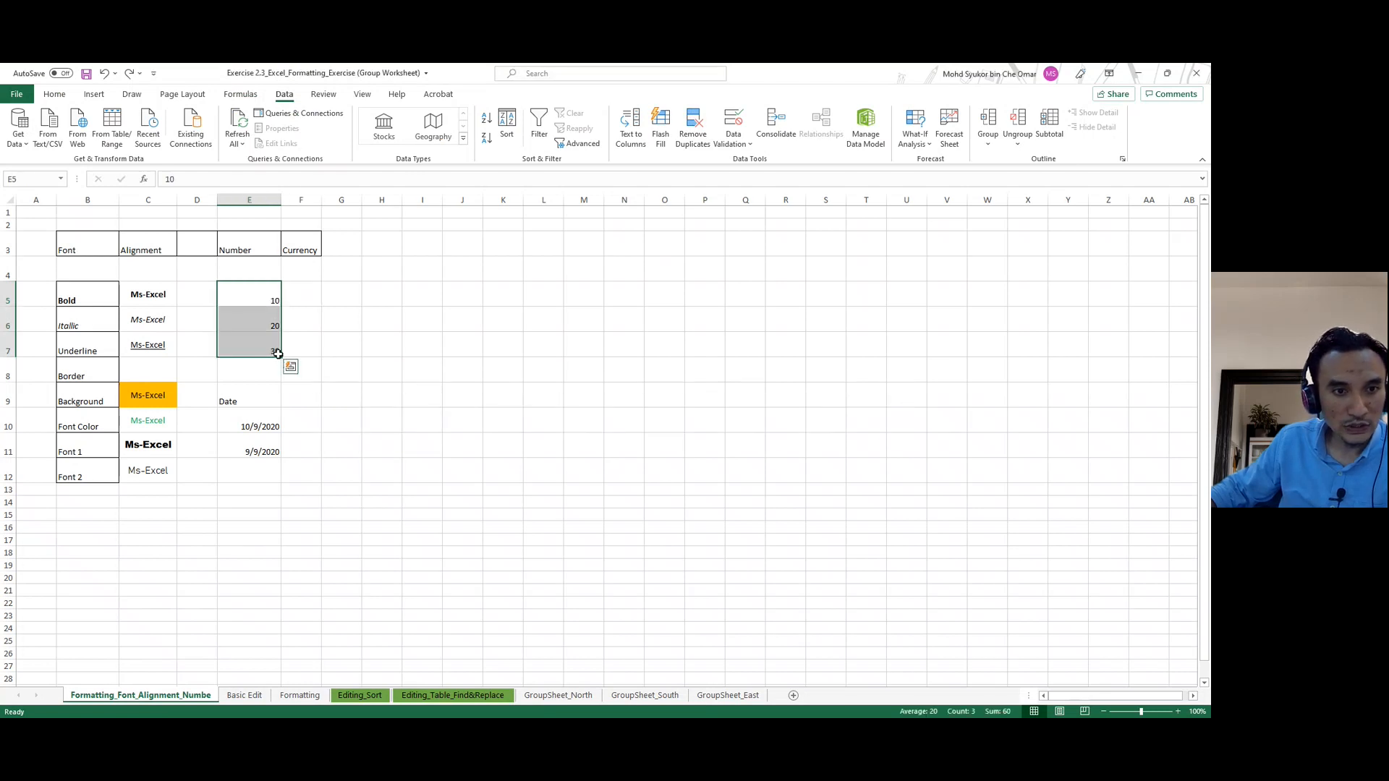
{"action": "left_click_drag", "start_coordinate": [250, 286], "coordinate": [249, 342]}
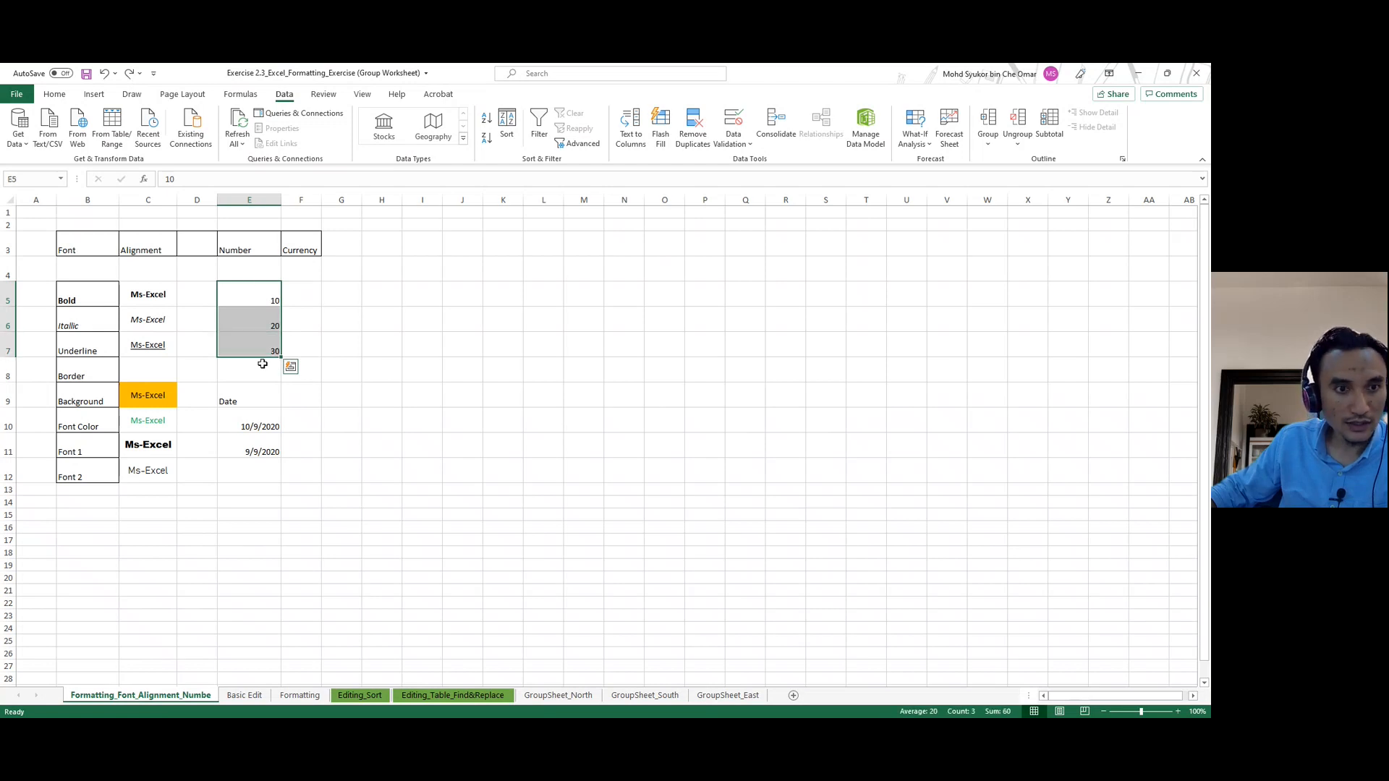
{"action": "left_click_drag", "start_coordinate": [281, 357], "coordinate": [322, 359]}
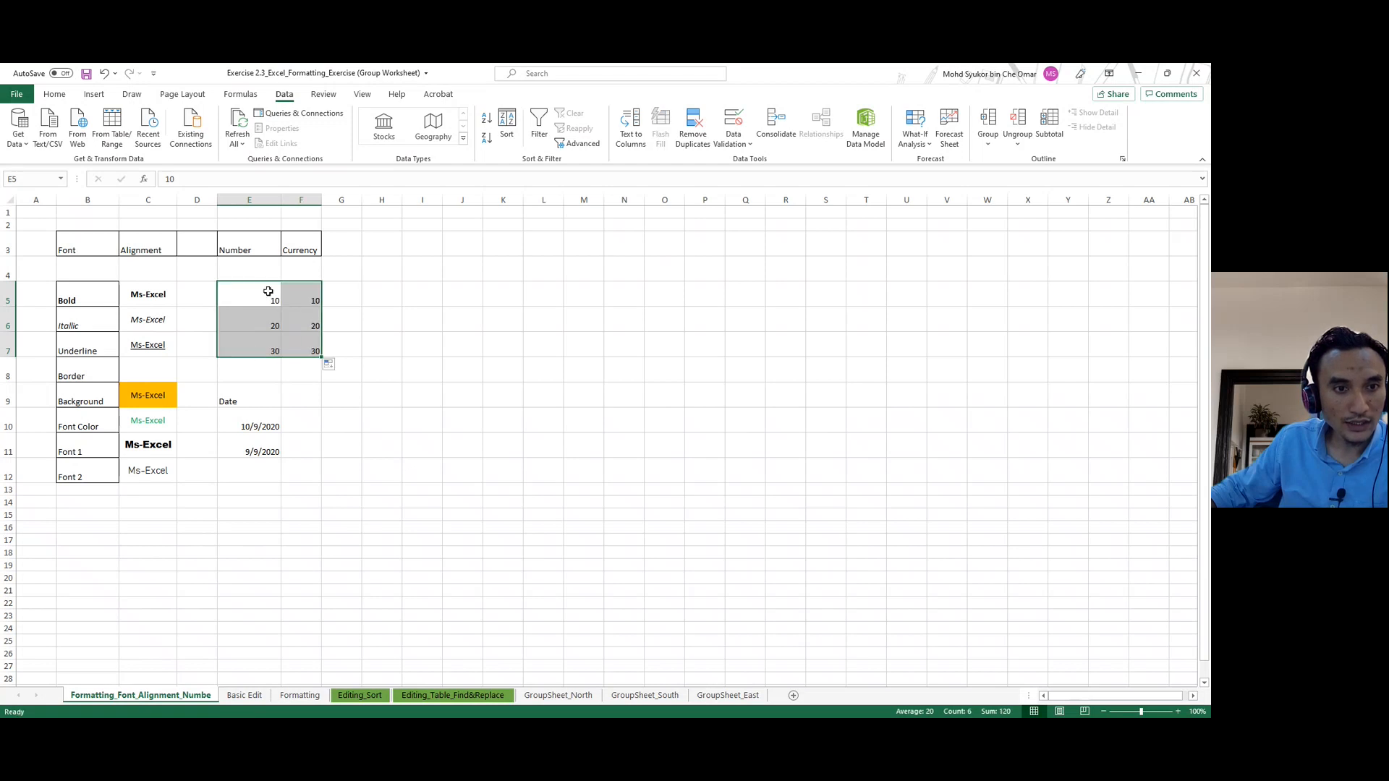
Apply the Currency number format in RM to the 10 in F5.
{"action": "left_click", "coordinate": [306, 298]}
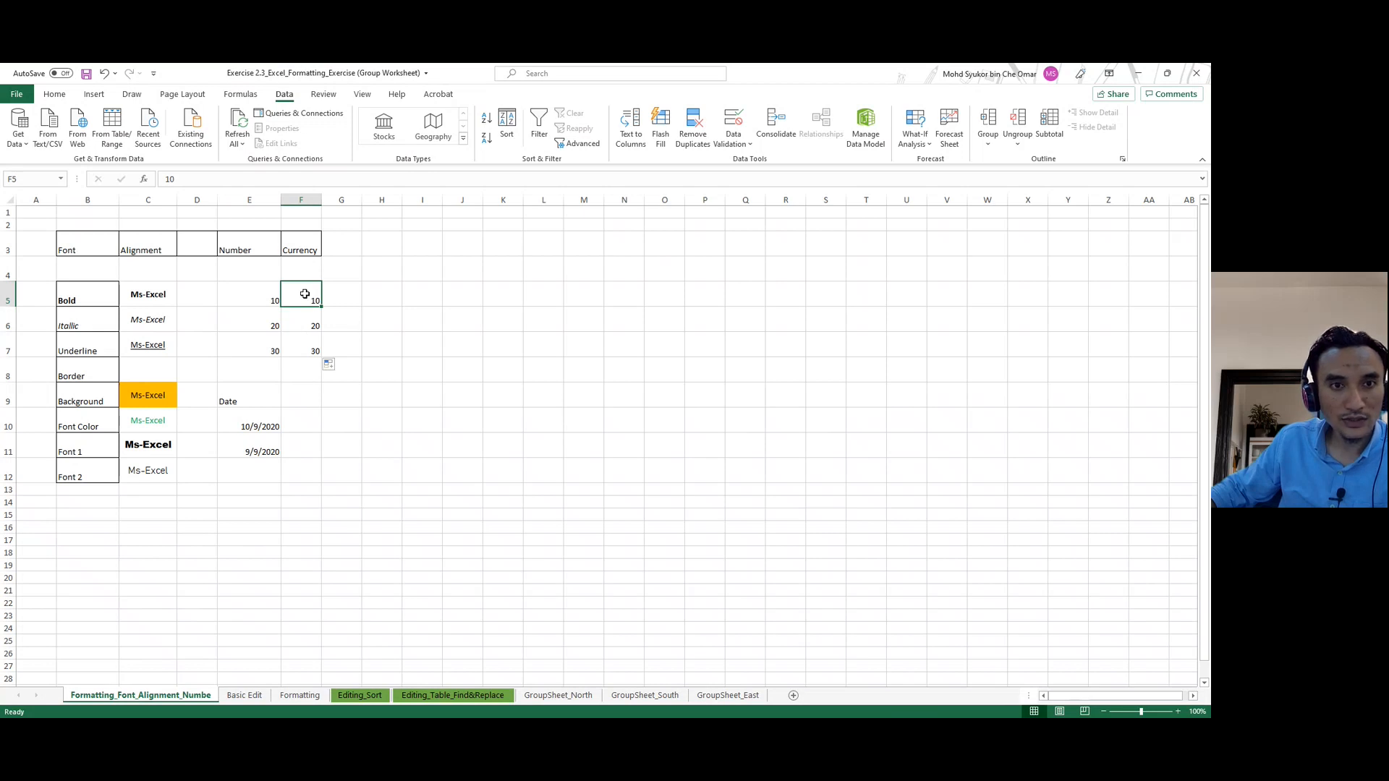
{"action": "left_click", "coordinate": [55, 94]}
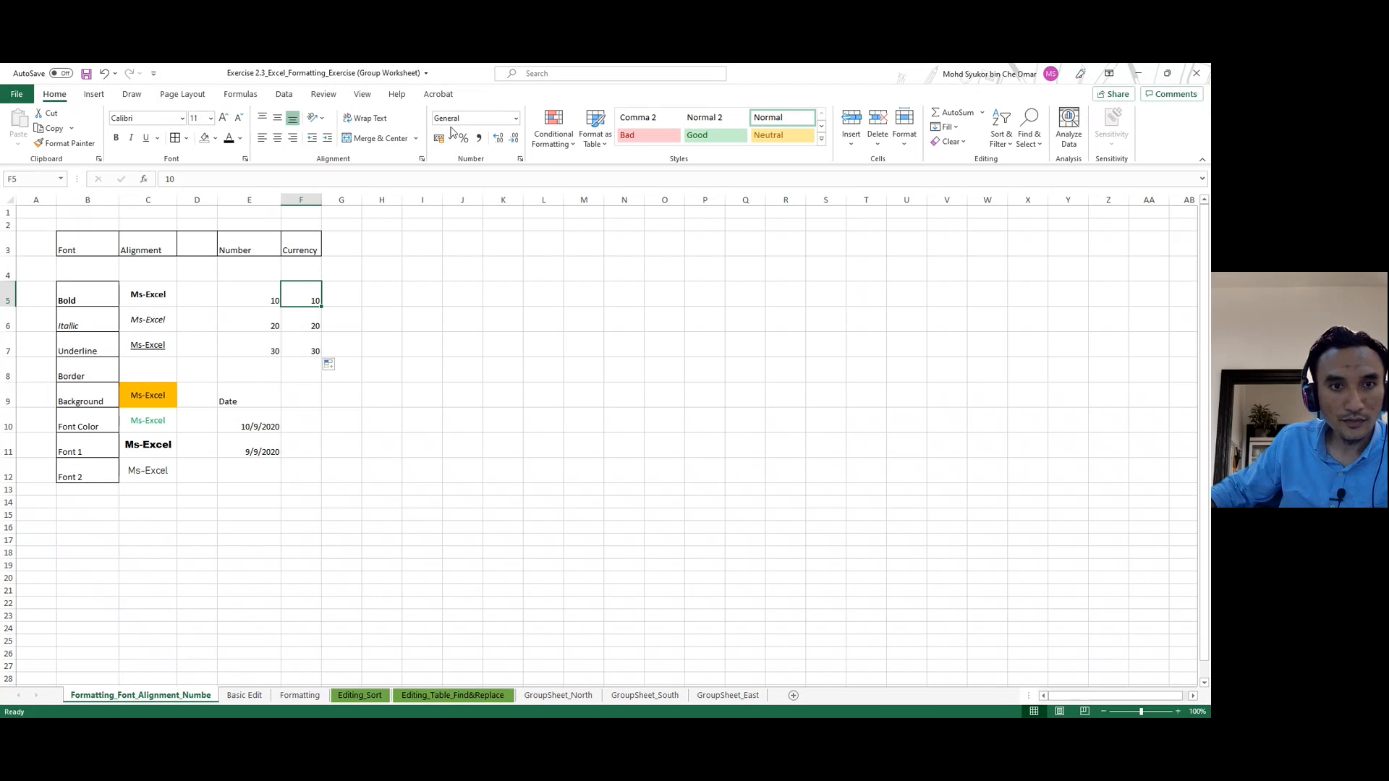
{"action": "left_click", "coordinate": [516, 118]}
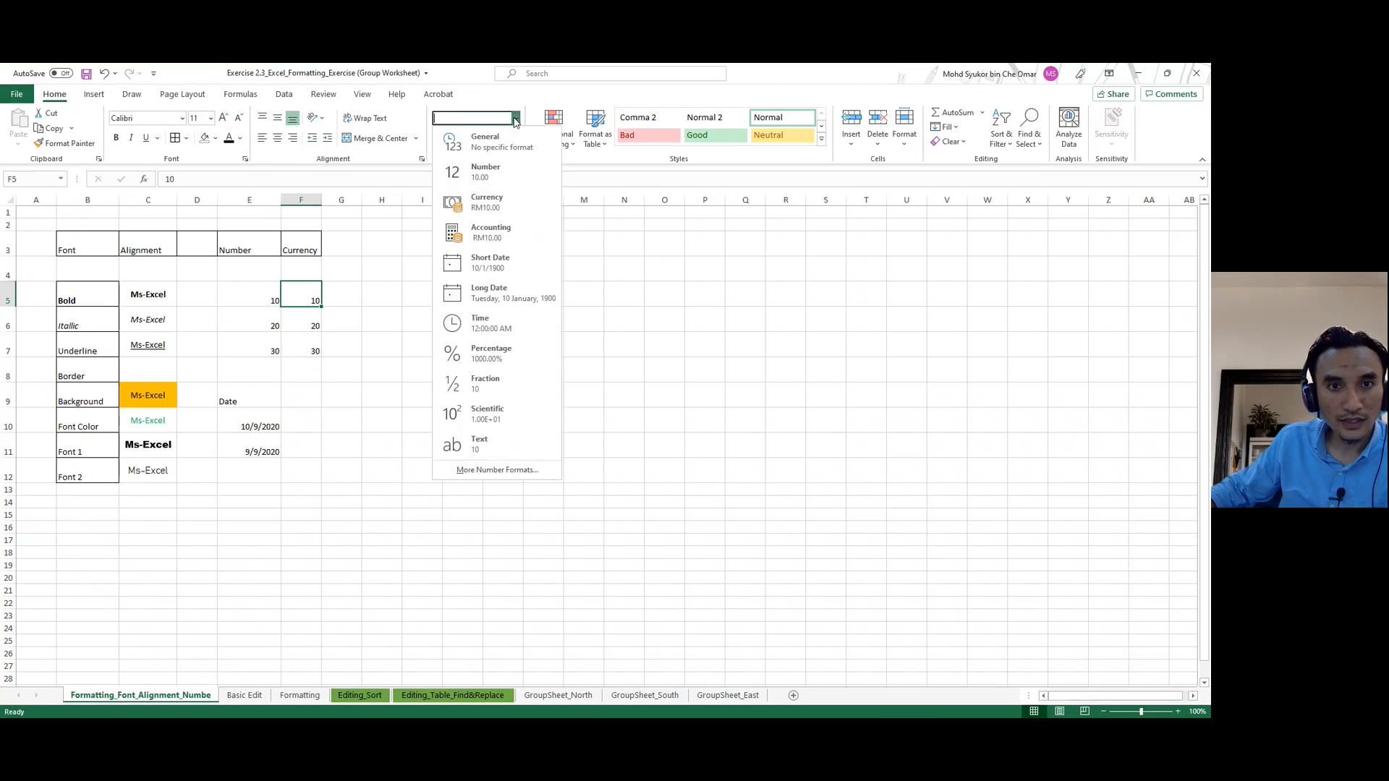
{"action": "left_click", "coordinate": [408, 177]}
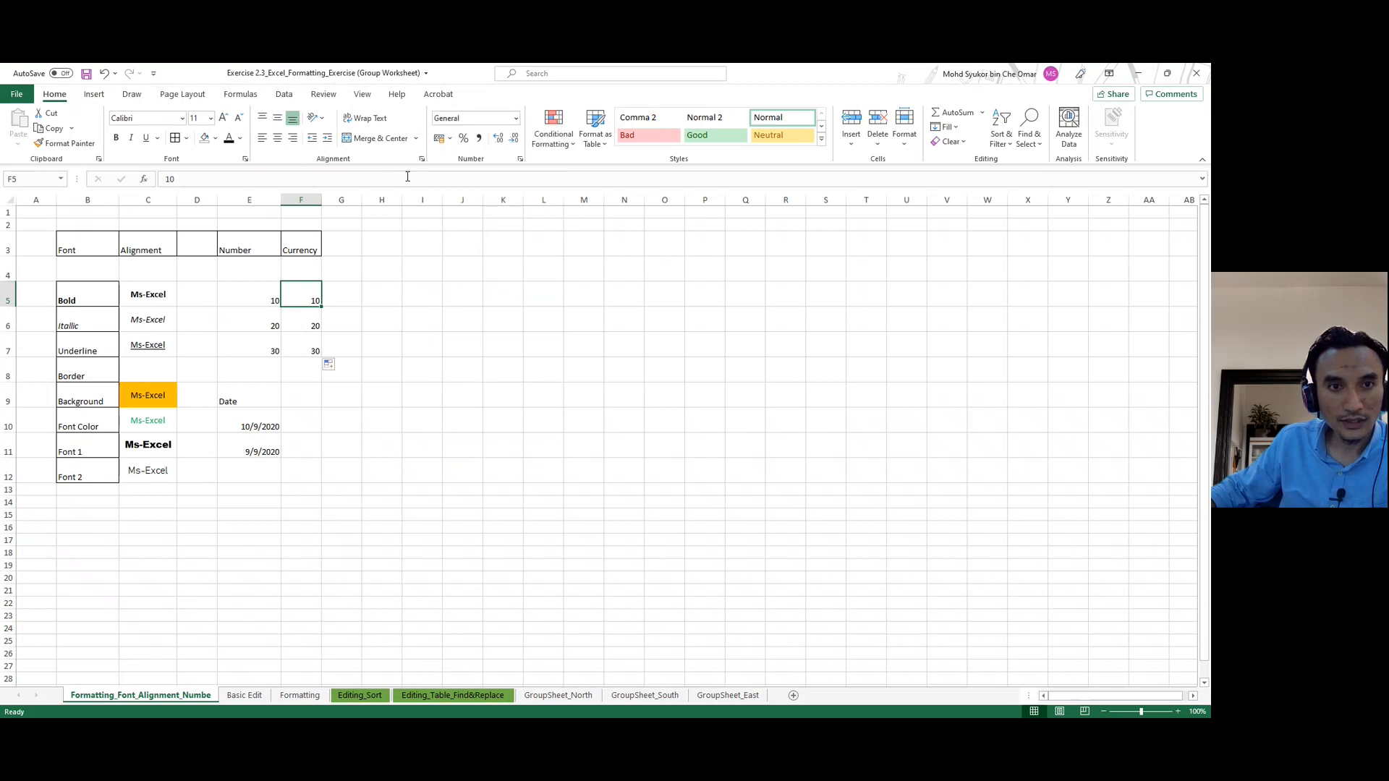
{"action": "left_click", "coordinate": [516, 122]}
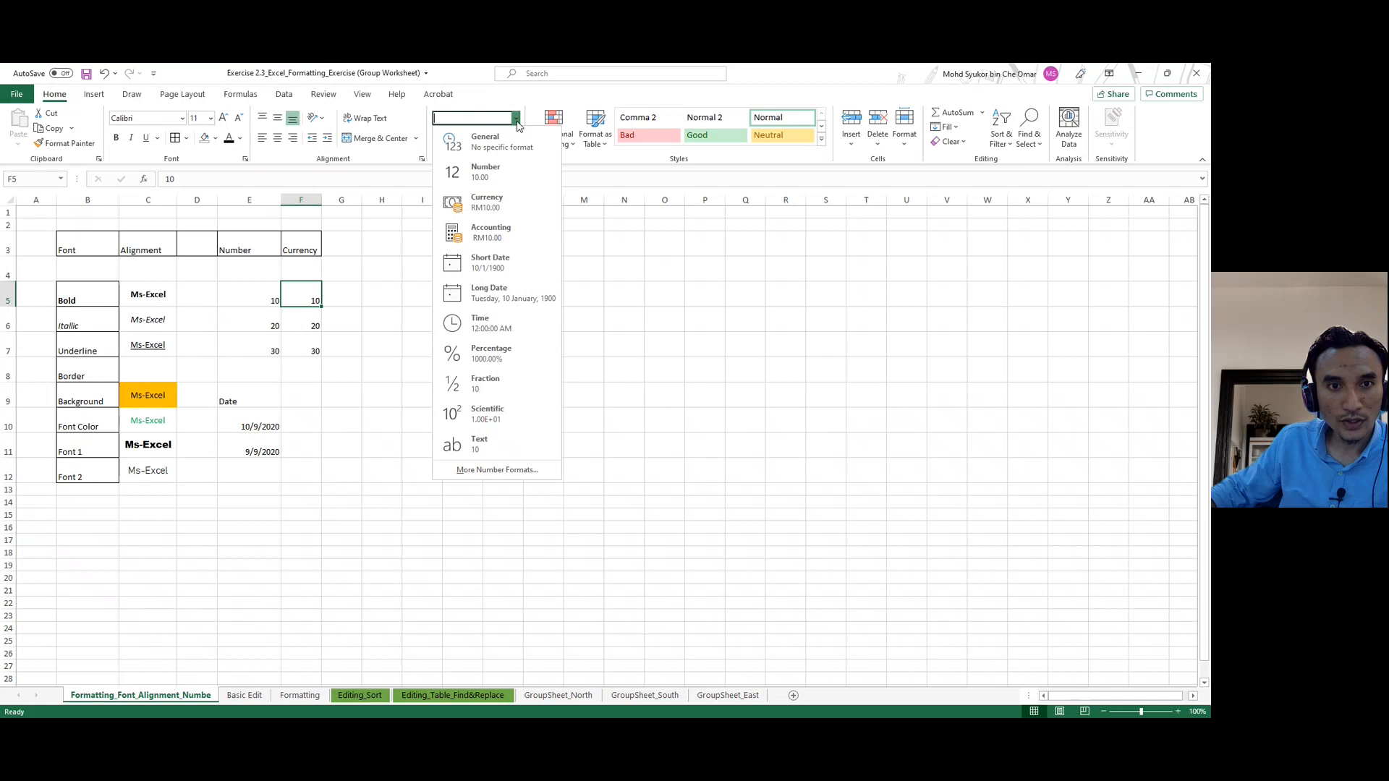
{"action": "left_click", "coordinate": [504, 212]}
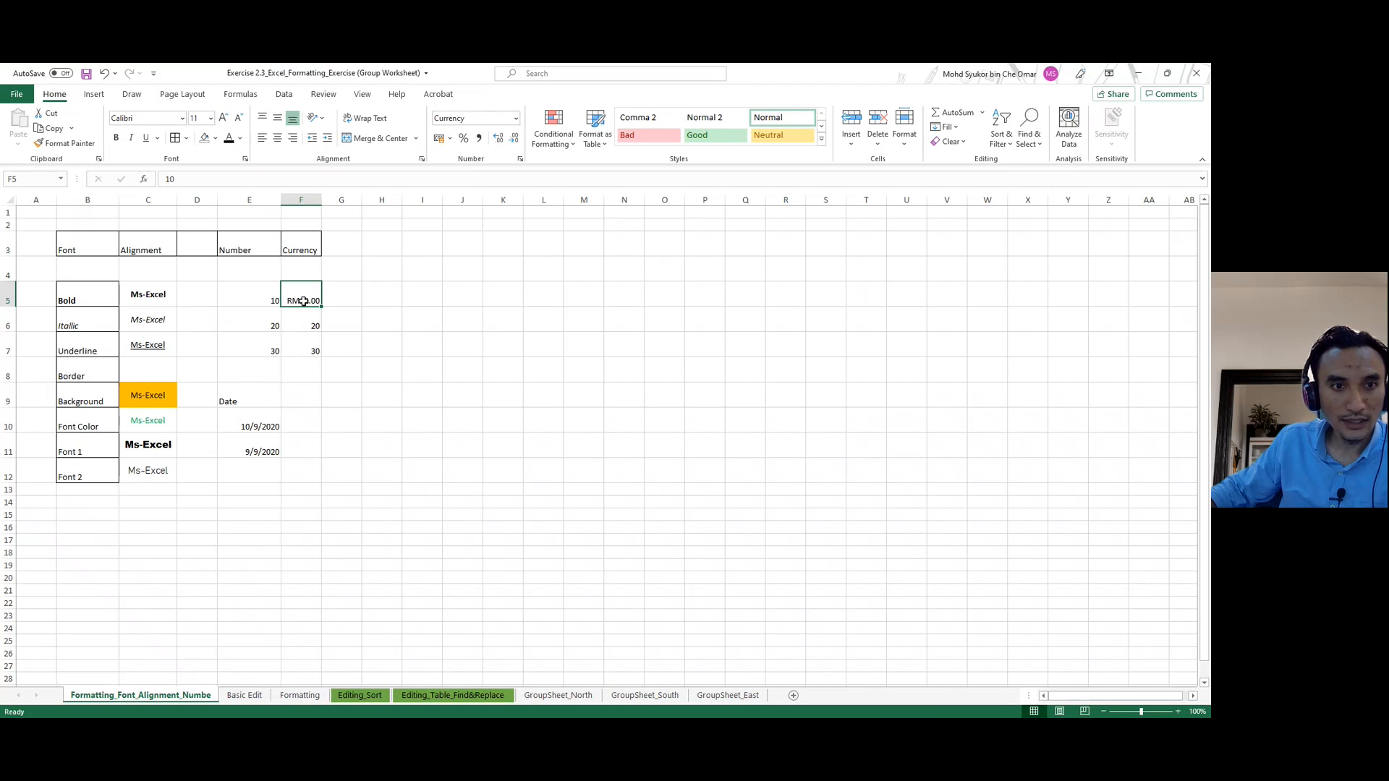
Format the 20 in F6 as Currency and switch its symbol to $ English (United States).
{"action": "left_click", "coordinate": [316, 323]}
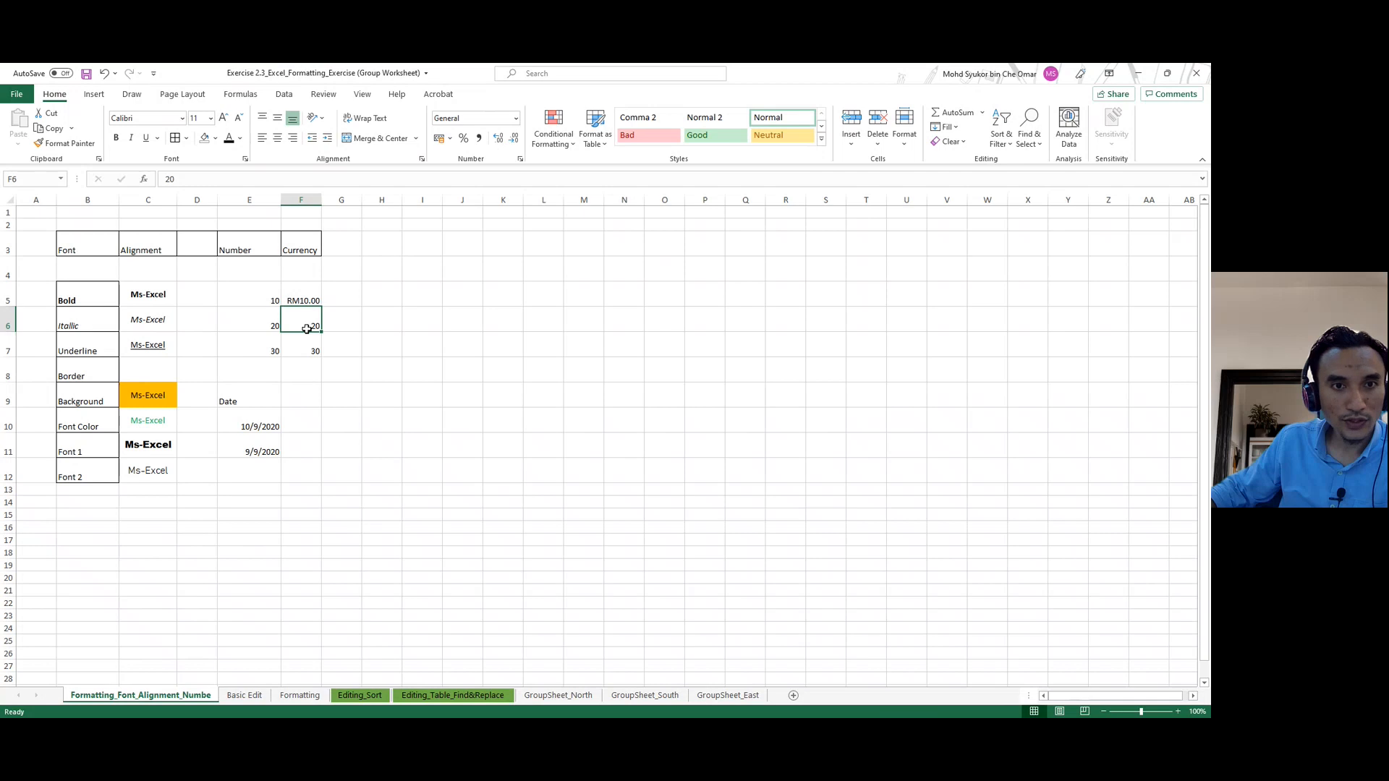
{"action": "left_click", "coordinate": [515, 119]}
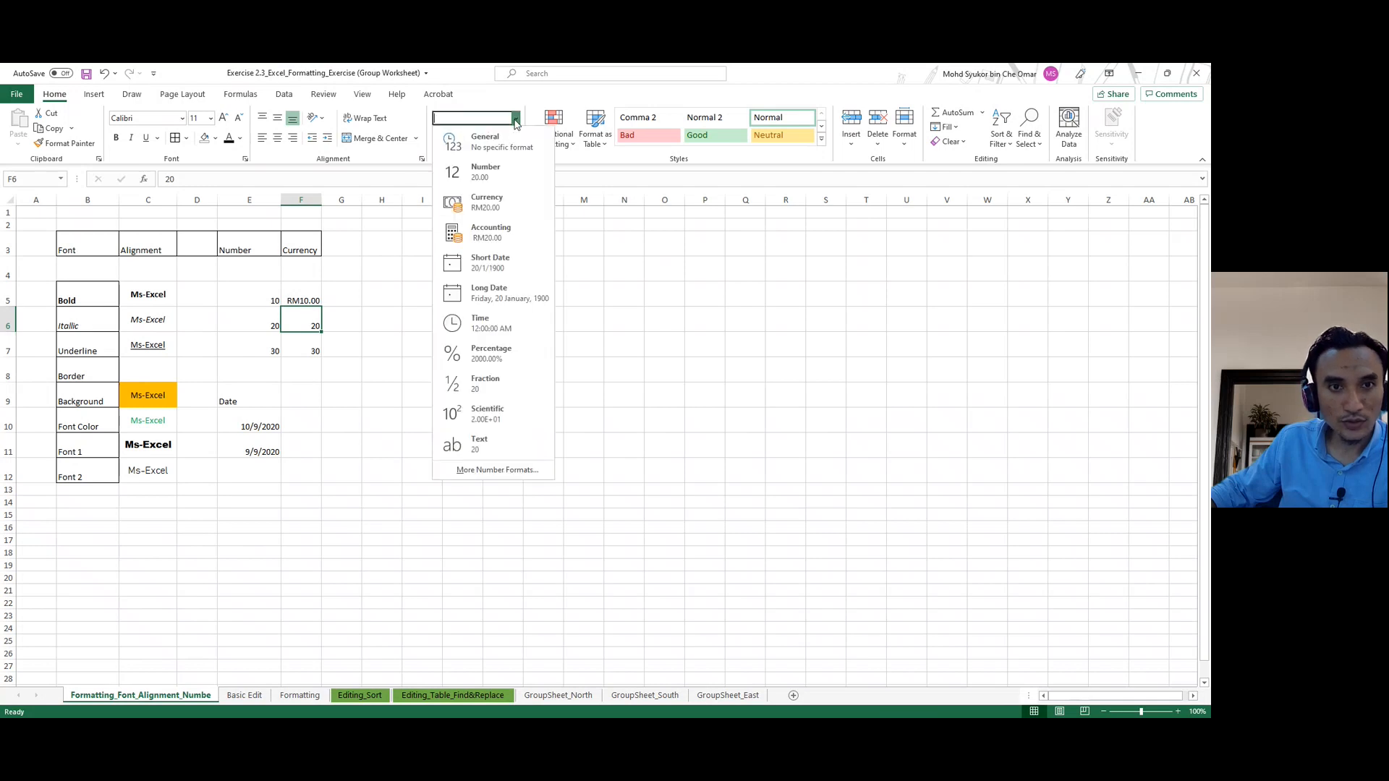
{"action": "left_click", "coordinate": [496, 210]}
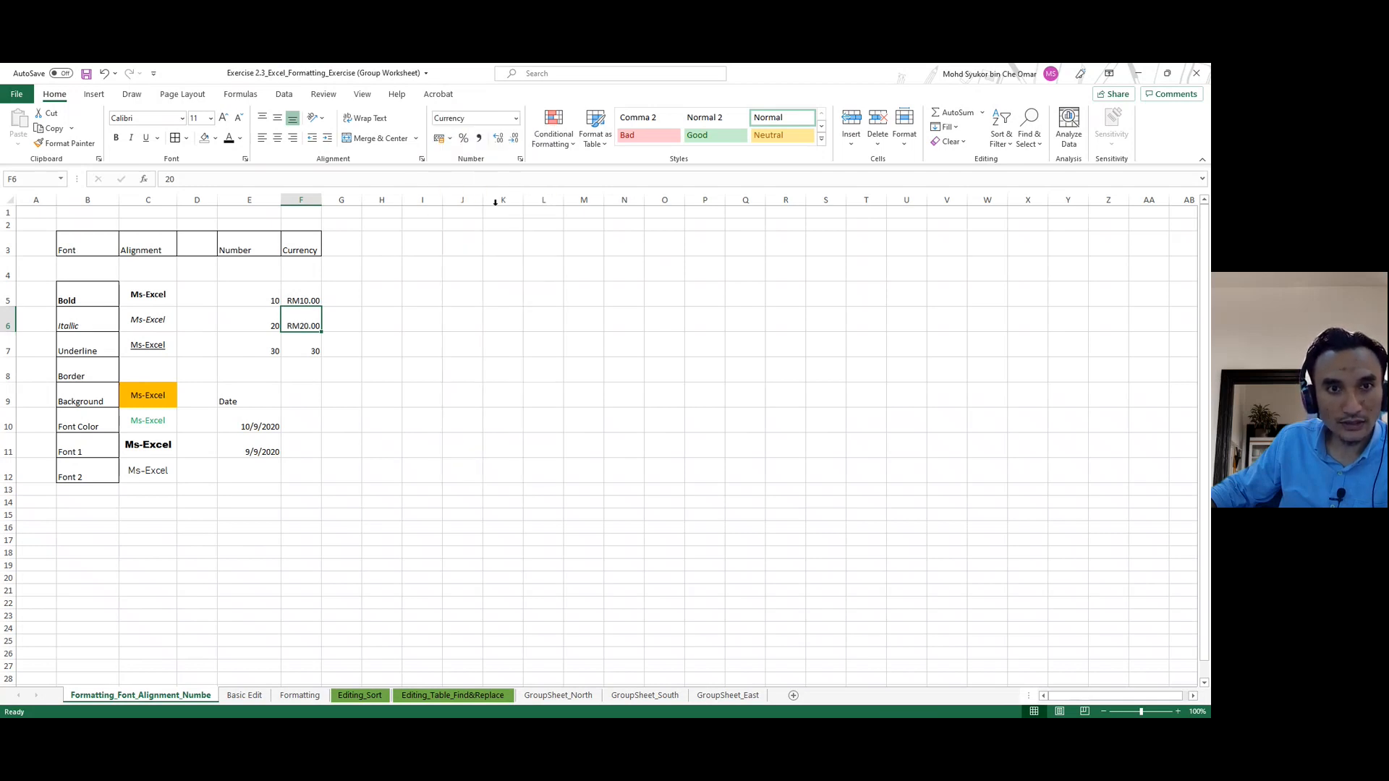
{"action": "left_click", "coordinate": [450, 139]}
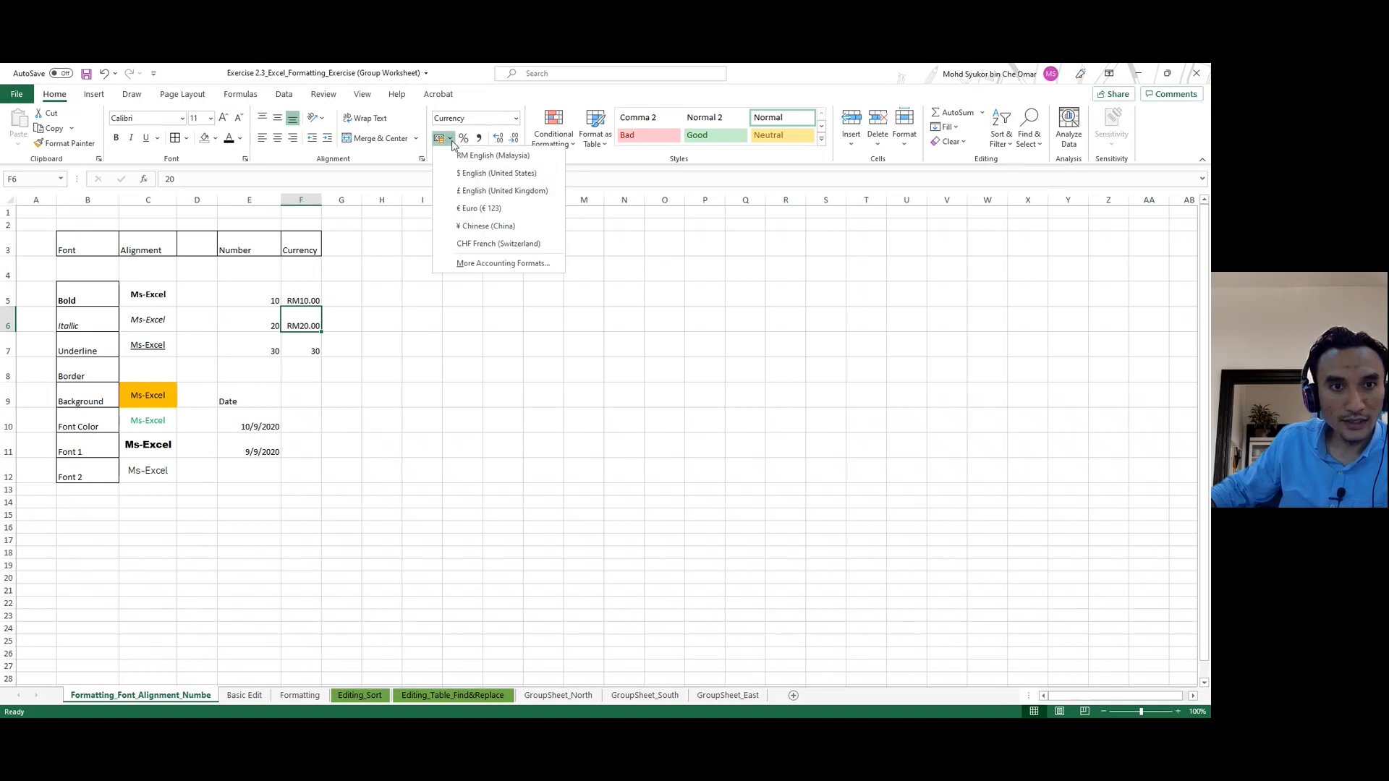
{"action": "left_click", "coordinate": [474, 178]}
Format the 30 in F7 as Currency and switch its symbol to ¥ Chinese (China).
{"action": "key", "text": "Down"}
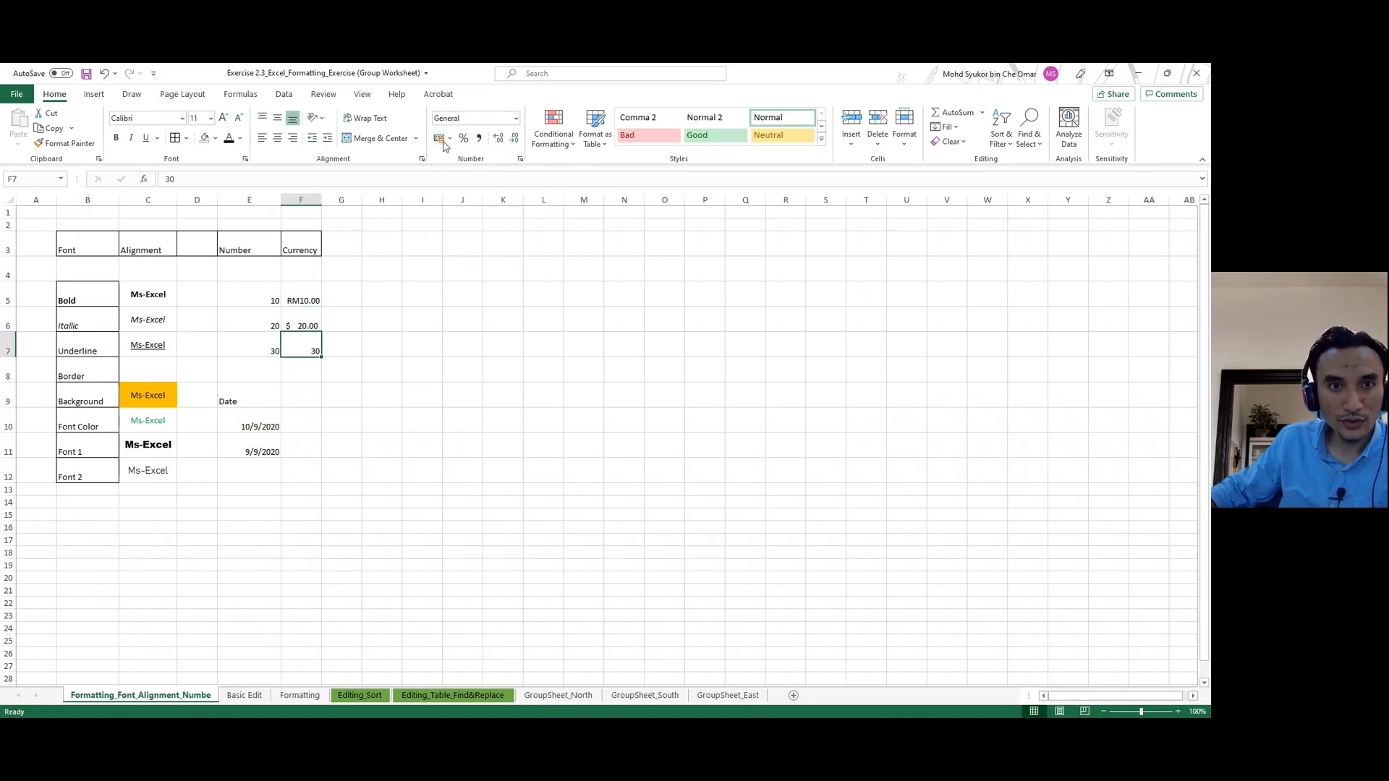
{"action": "left_click", "coordinate": [515, 119]}
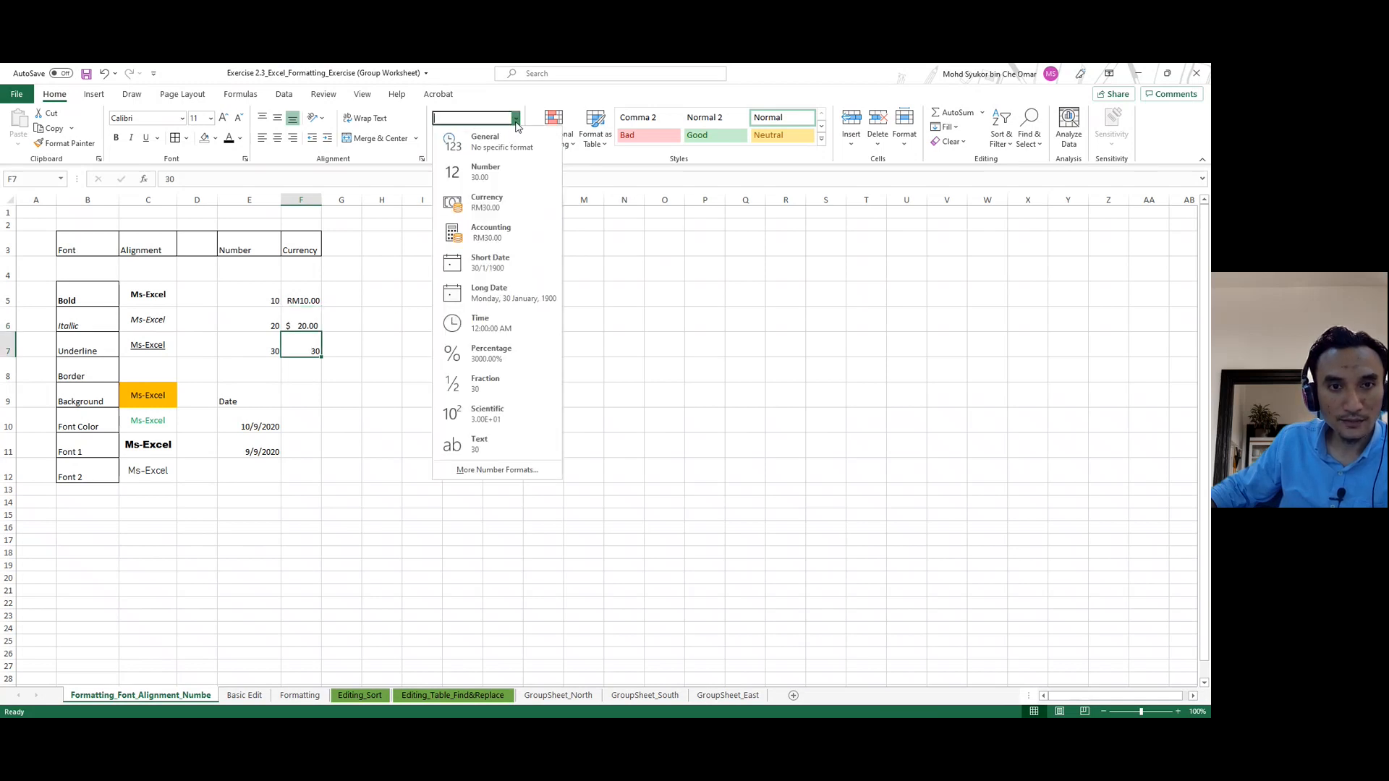
{"action": "left_click", "coordinate": [484, 205]}
{"action": "left_click", "coordinate": [449, 138]}
{"action": "left_click", "coordinate": [471, 227]}
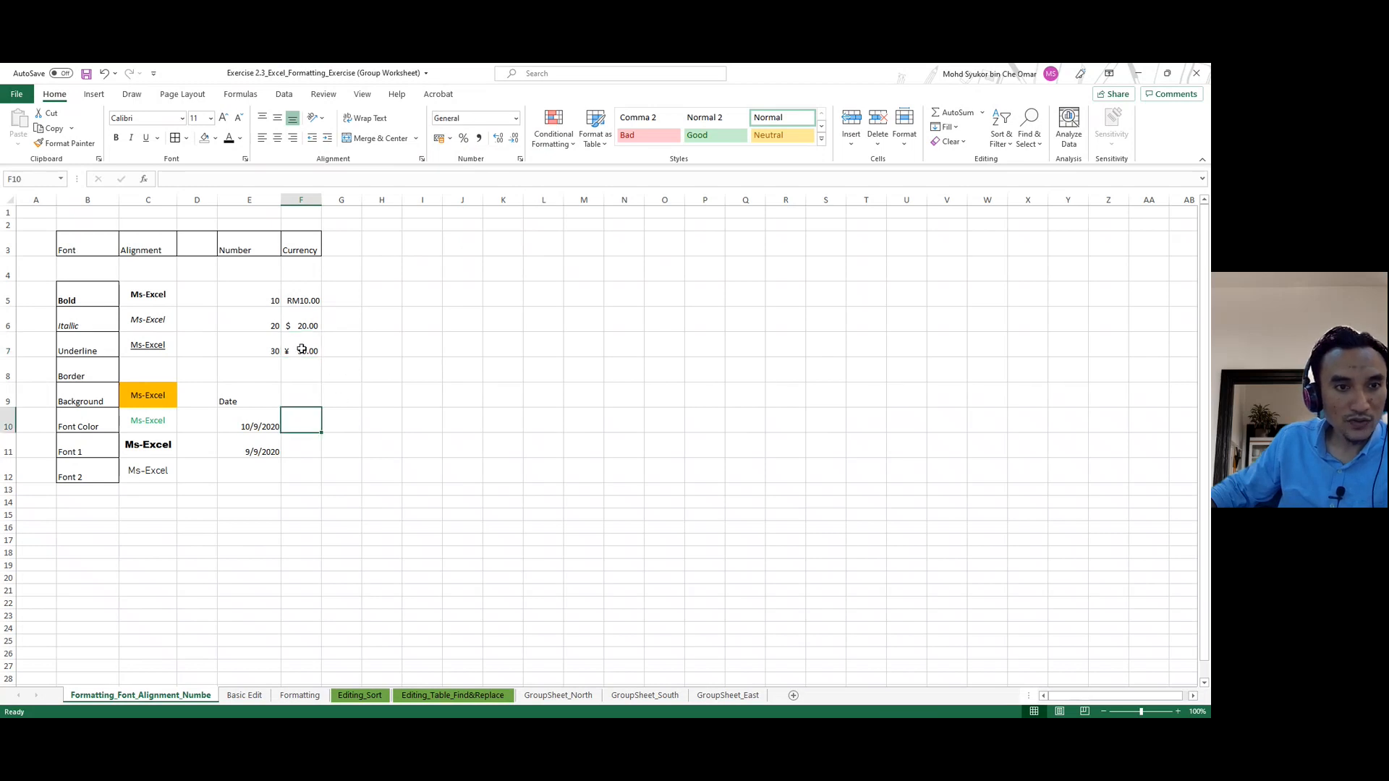
{"action": "left_click_drag", "start_coordinate": [308, 300], "coordinate": [259, 345]}
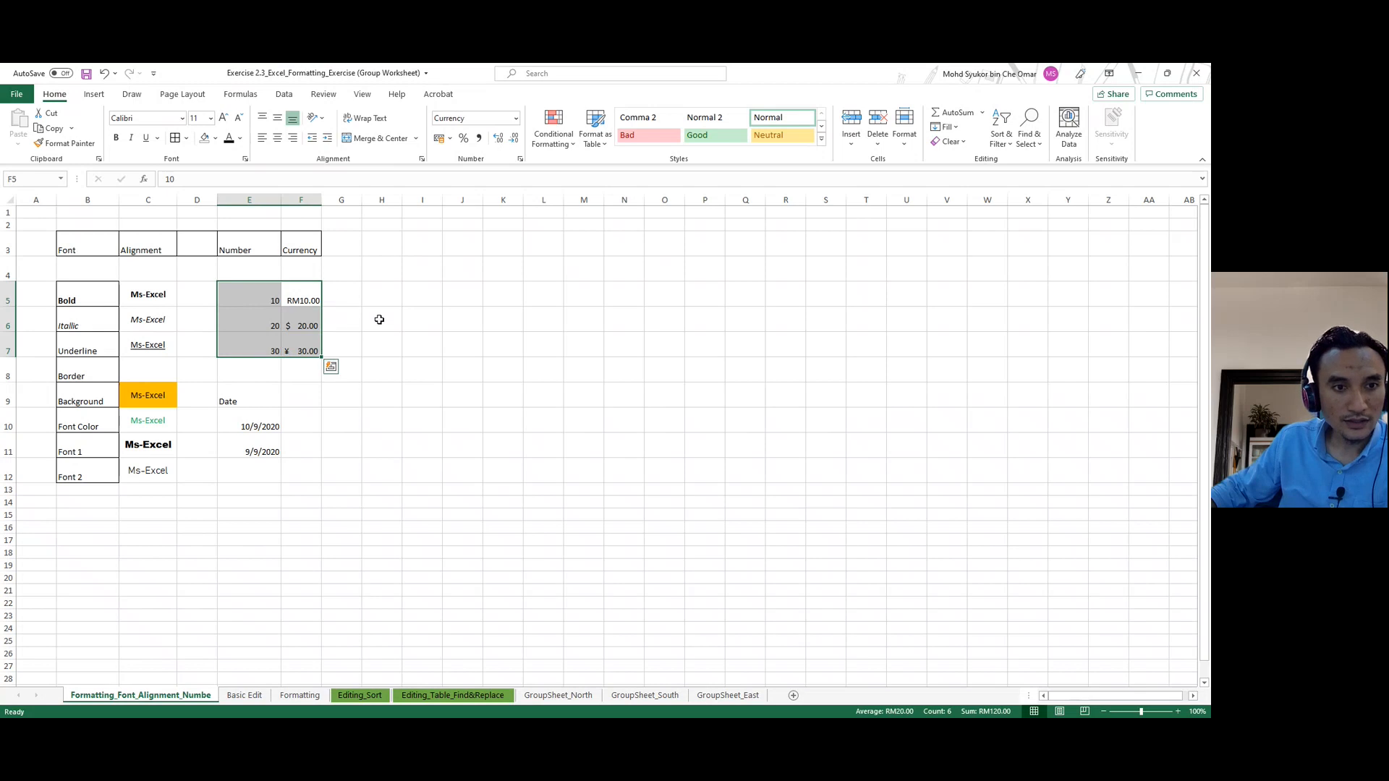
Centre the Date heading cells E9:F9 horizontally and align them to the middle vertically.
{"action": "left_click_drag", "start_coordinate": [247, 398], "coordinate": [291, 403]}
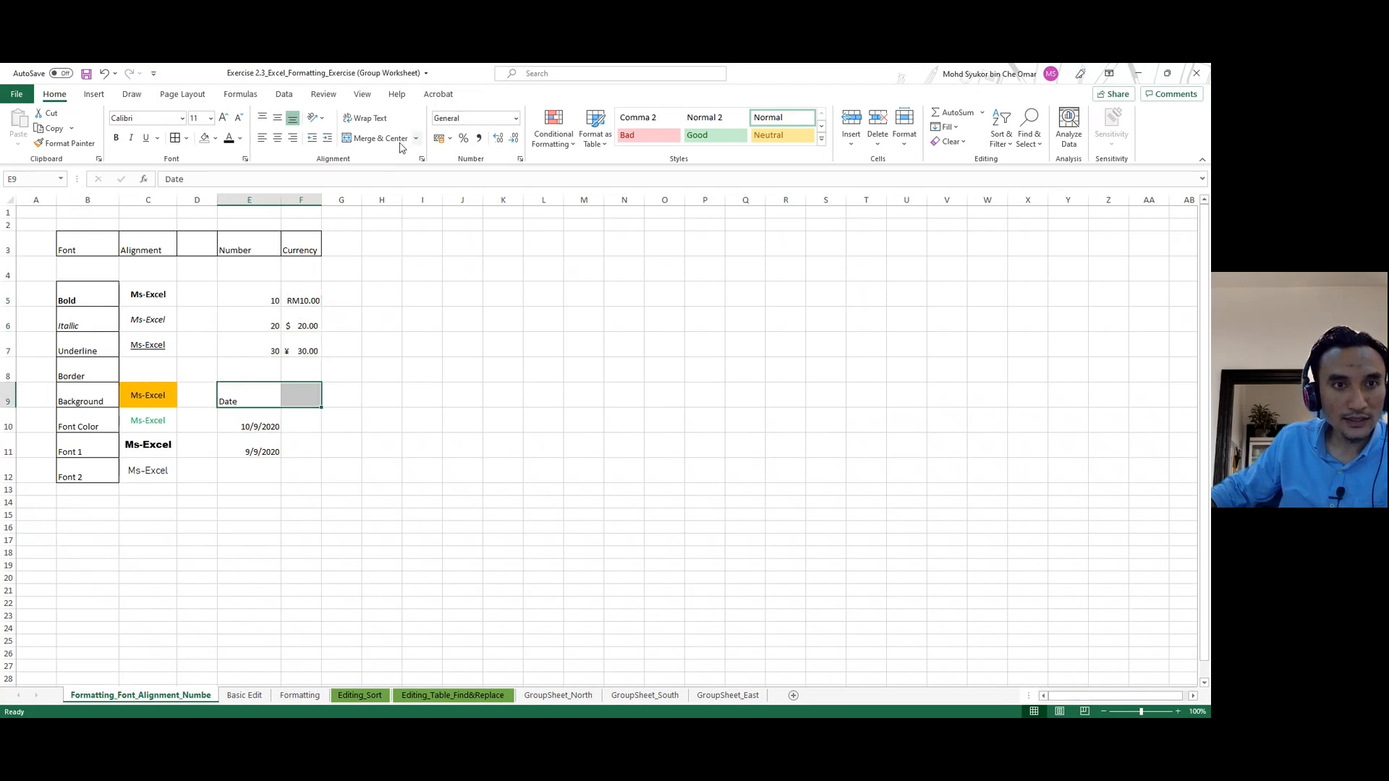
{"action": "left_click", "coordinate": [277, 138]}
{"action": "left_click", "coordinate": [277, 117]}
{"action": "left_click", "coordinate": [311, 395]}
Fill the dates in E10 and E11 across by one day to 11/9/2020 in F10 and 10/9/2020 in F11.
{"action": "left_click", "coordinate": [278, 425]}
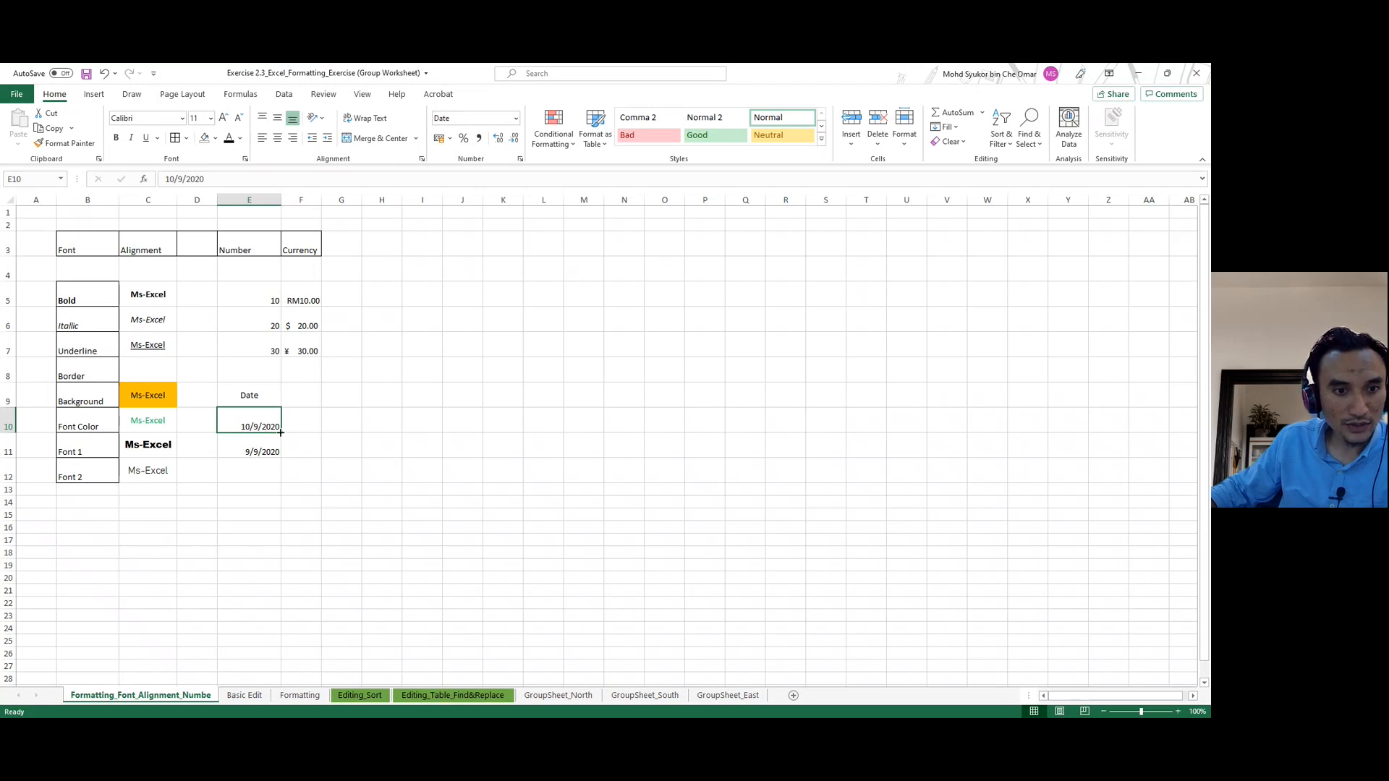
{"action": "left_click_drag", "start_coordinate": [281, 432], "coordinate": [310, 423]}
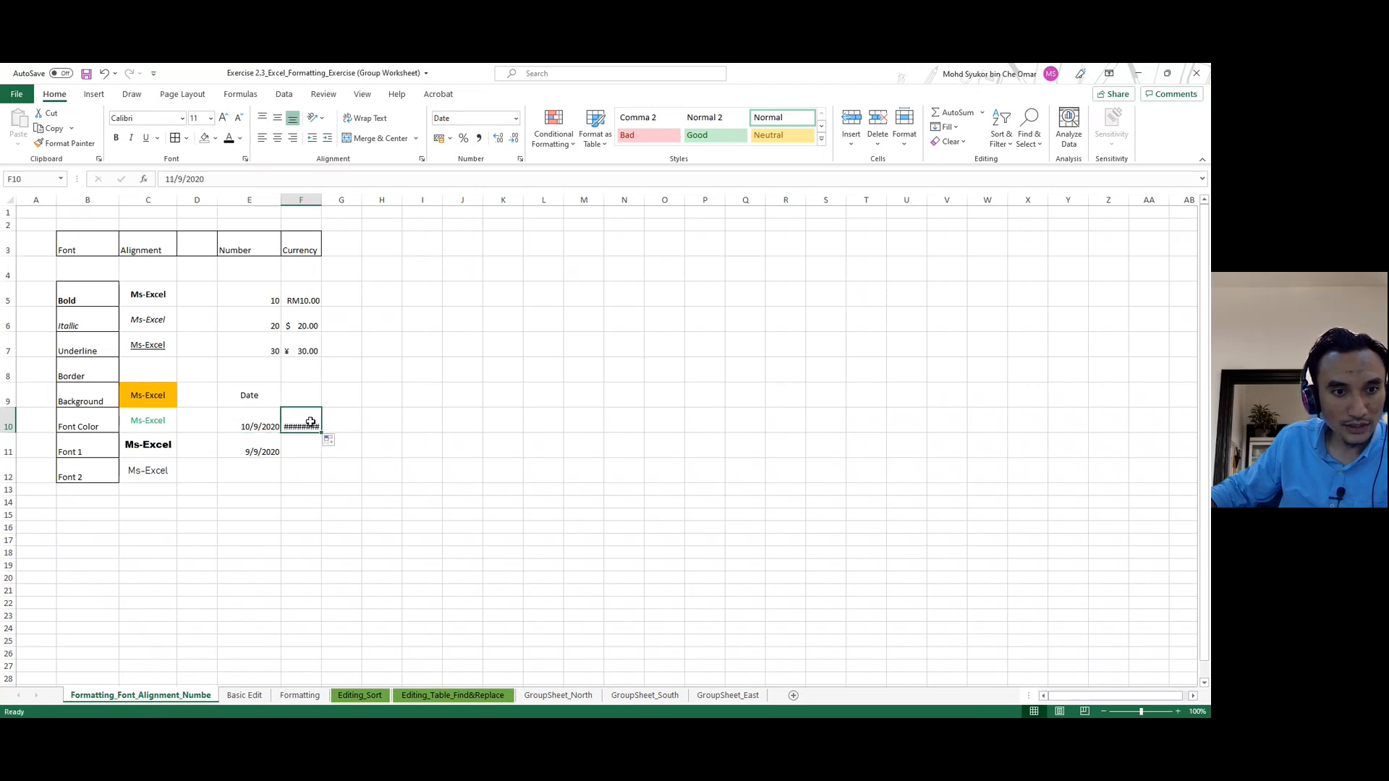
{"action": "left_click", "coordinate": [260, 455]}
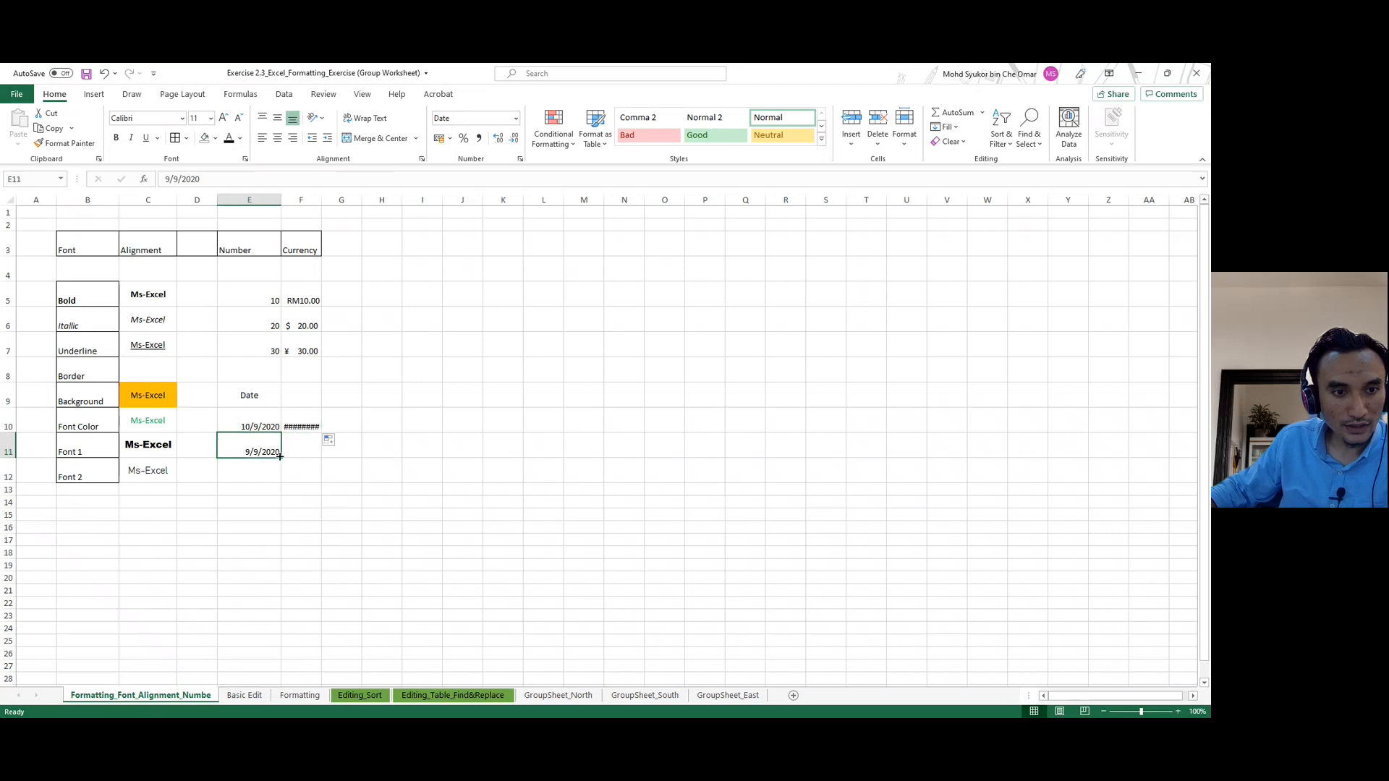
{"action": "left_click_drag", "start_coordinate": [282, 456], "coordinate": [311, 455]}
Widen column F enough to display the dates in F10 and F11.
{"action": "left_click", "coordinate": [307, 423]}
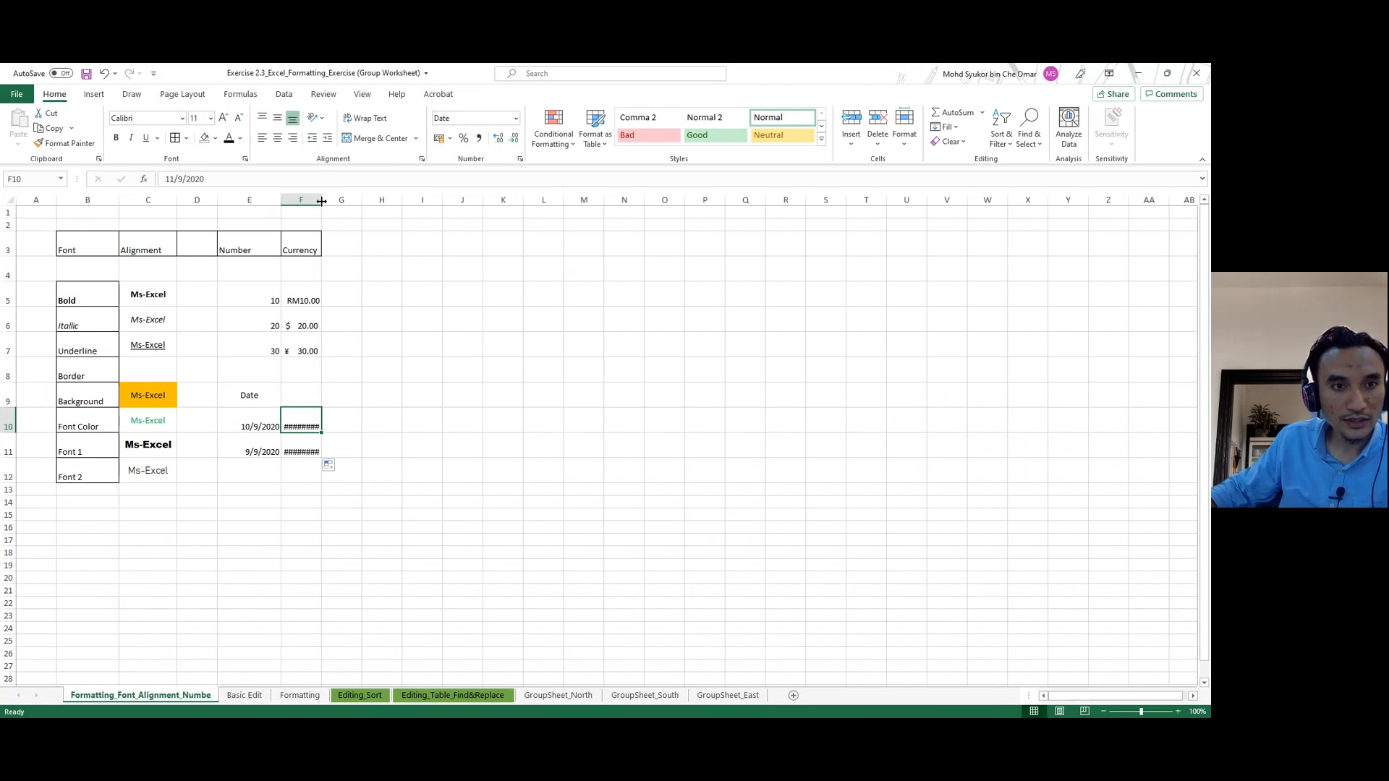
{"action": "left_click_drag", "start_coordinate": [322, 202], "coordinate": [338, 201]}
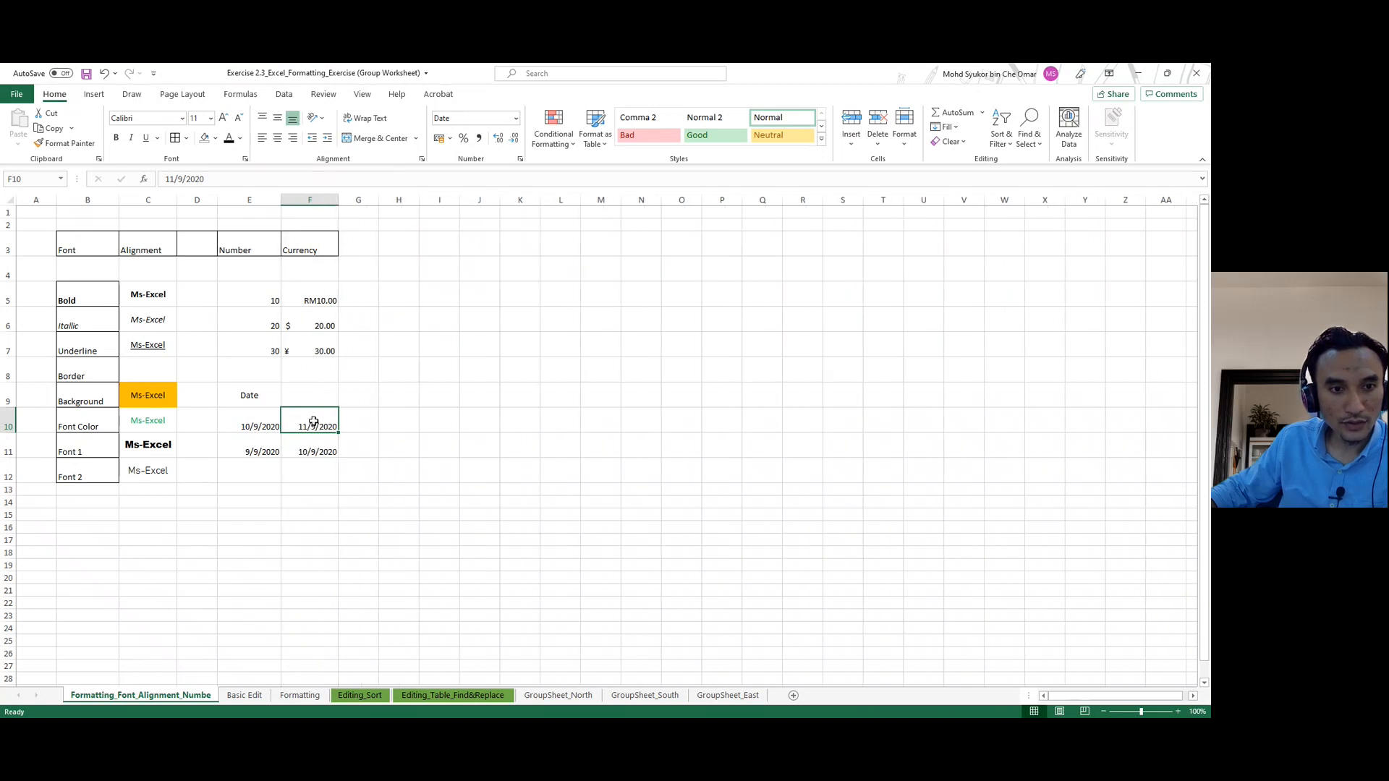
{"action": "left_click", "coordinate": [324, 452]}
Format the date in F10 with the *Wednesday, 14 March, 2012 date type and widen column F to fit it.
{"action": "left_click", "coordinate": [312, 425]}
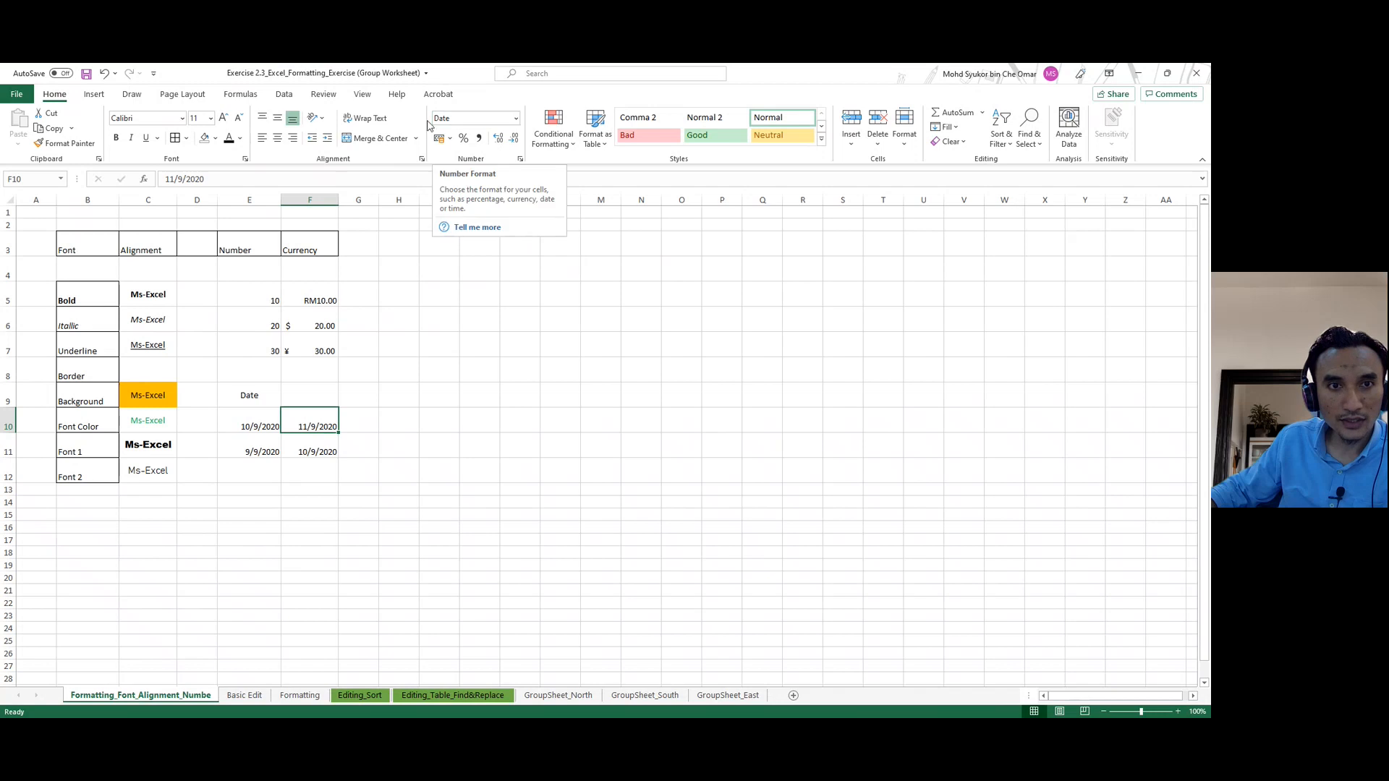
{"action": "left_click", "coordinate": [516, 121]}
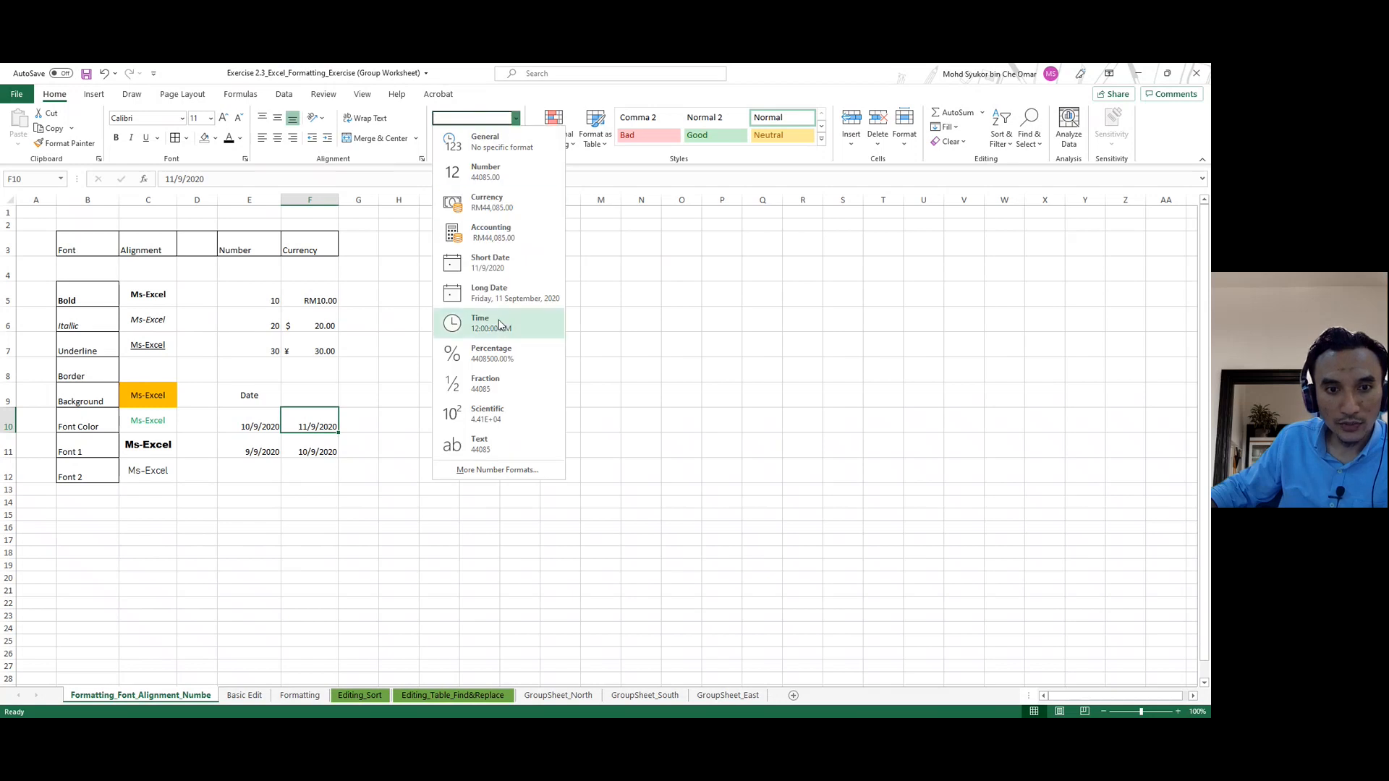
{"action": "left_click", "coordinate": [483, 471]}
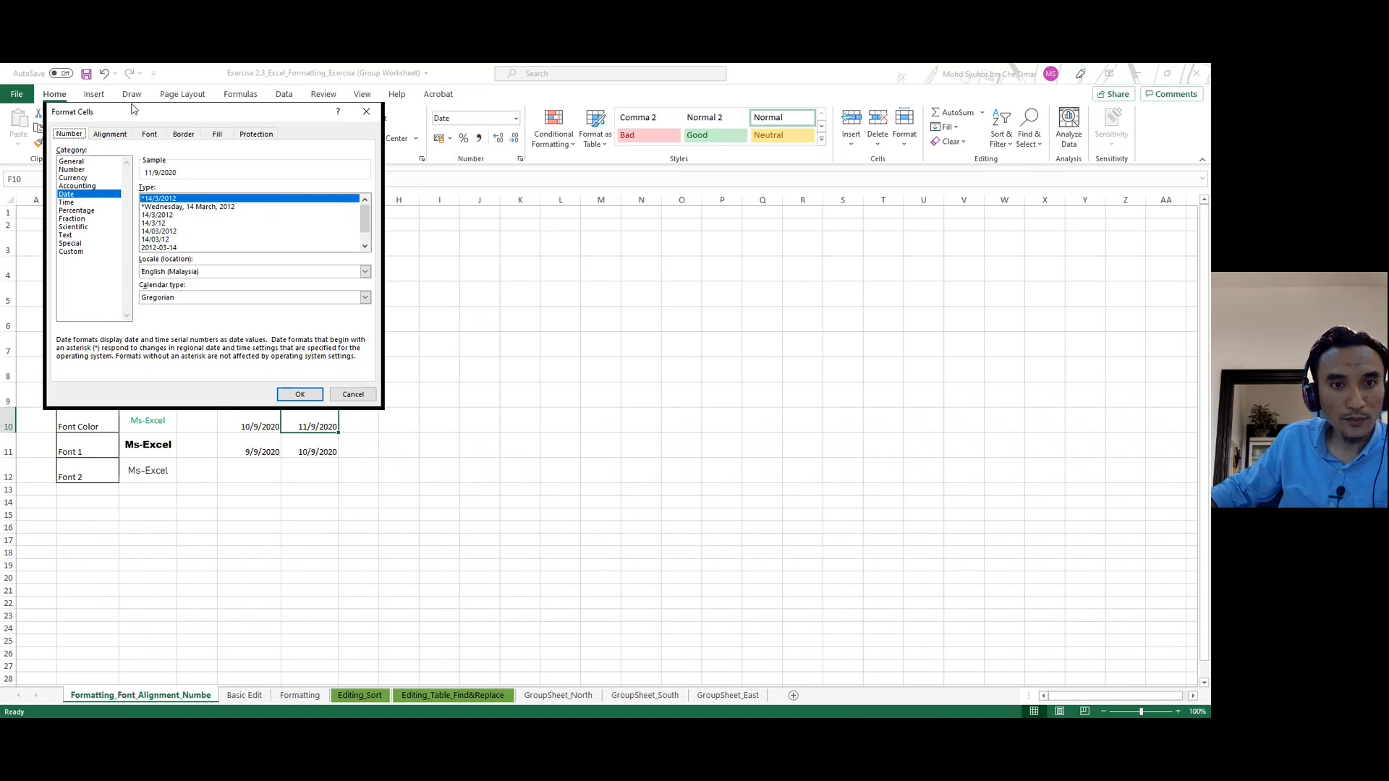
{"action": "left_click_drag", "start_coordinate": [132, 109], "coordinate": [502, 226]}
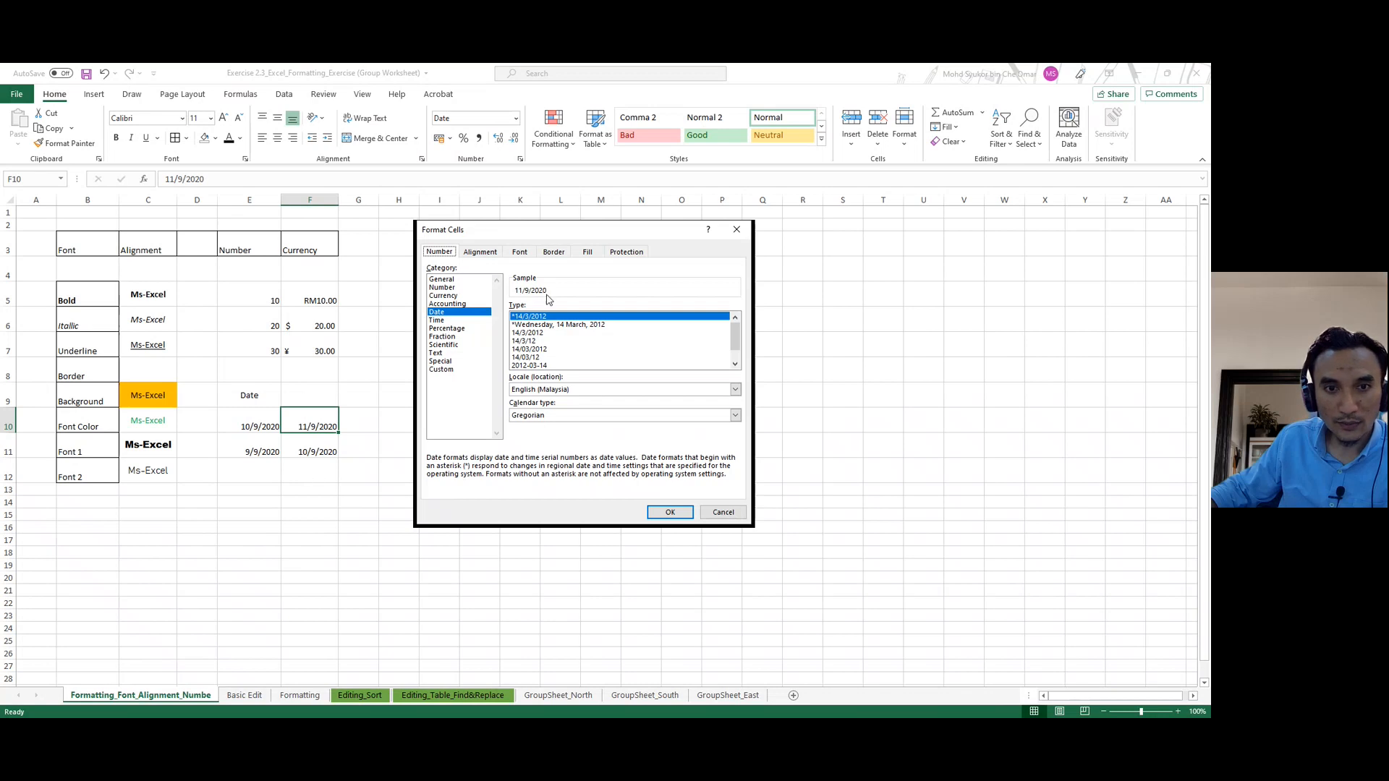
{"action": "mouse_move", "coordinate": [735, 340]}
{"action": "left_mouse_down"}
{"action": "mouse_move", "coordinate": [735, 361]}
{"action": "mouse_move", "coordinate": [734, 344]}
{"action": "left_mouse_up"}
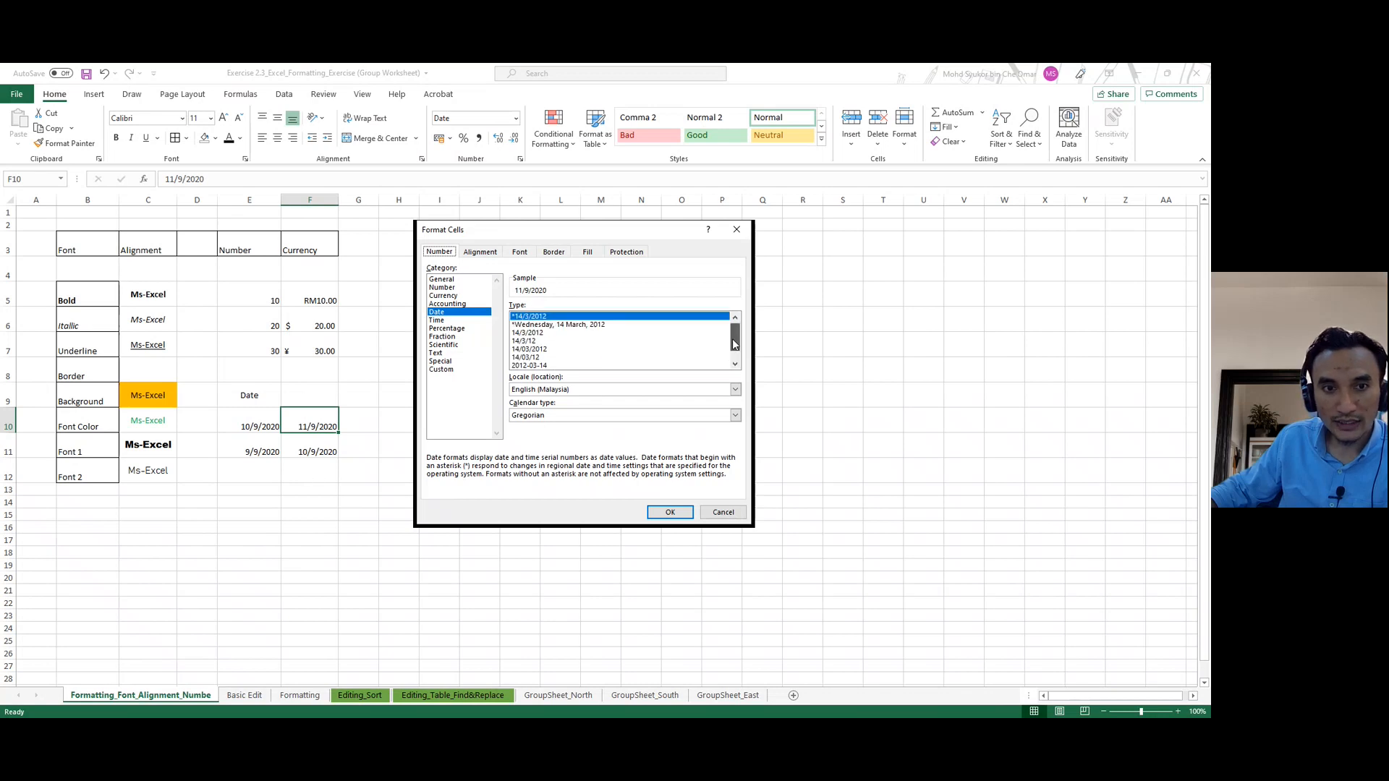
{"action": "left_click", "coordinate": [541, 326]}
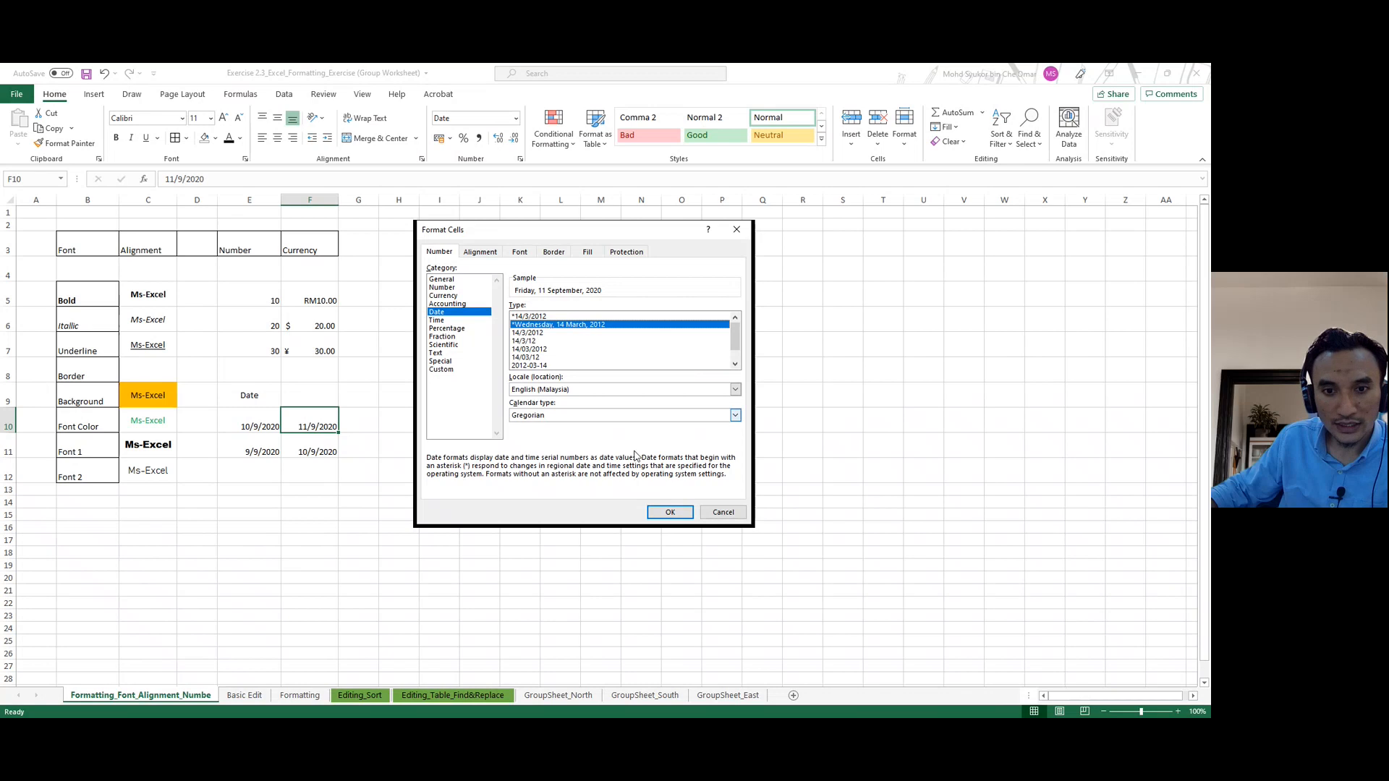
{"action": "left_click", "coordinate": [663, 512]}
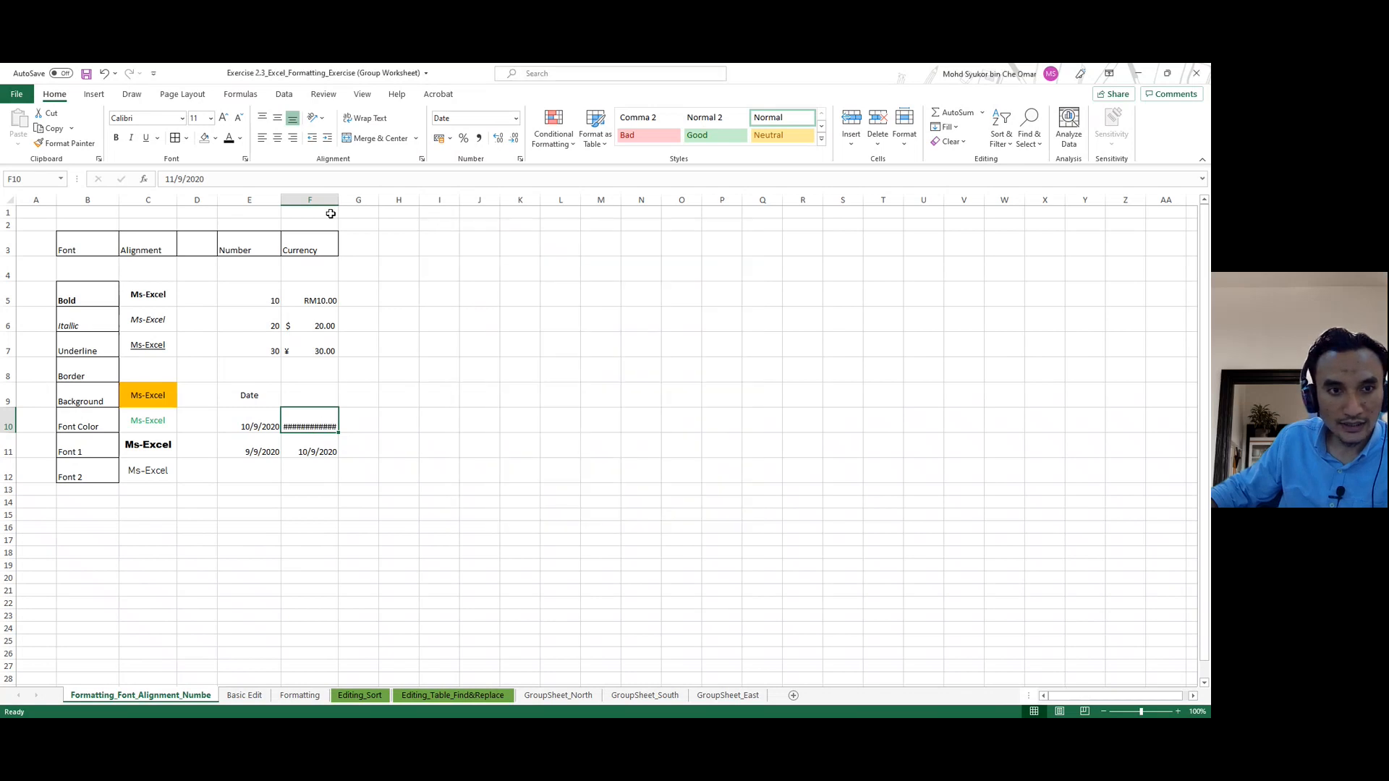
{"action": "left_click_drag", "start_coordinate": [339, 200], "coordinate": [386, 199]}
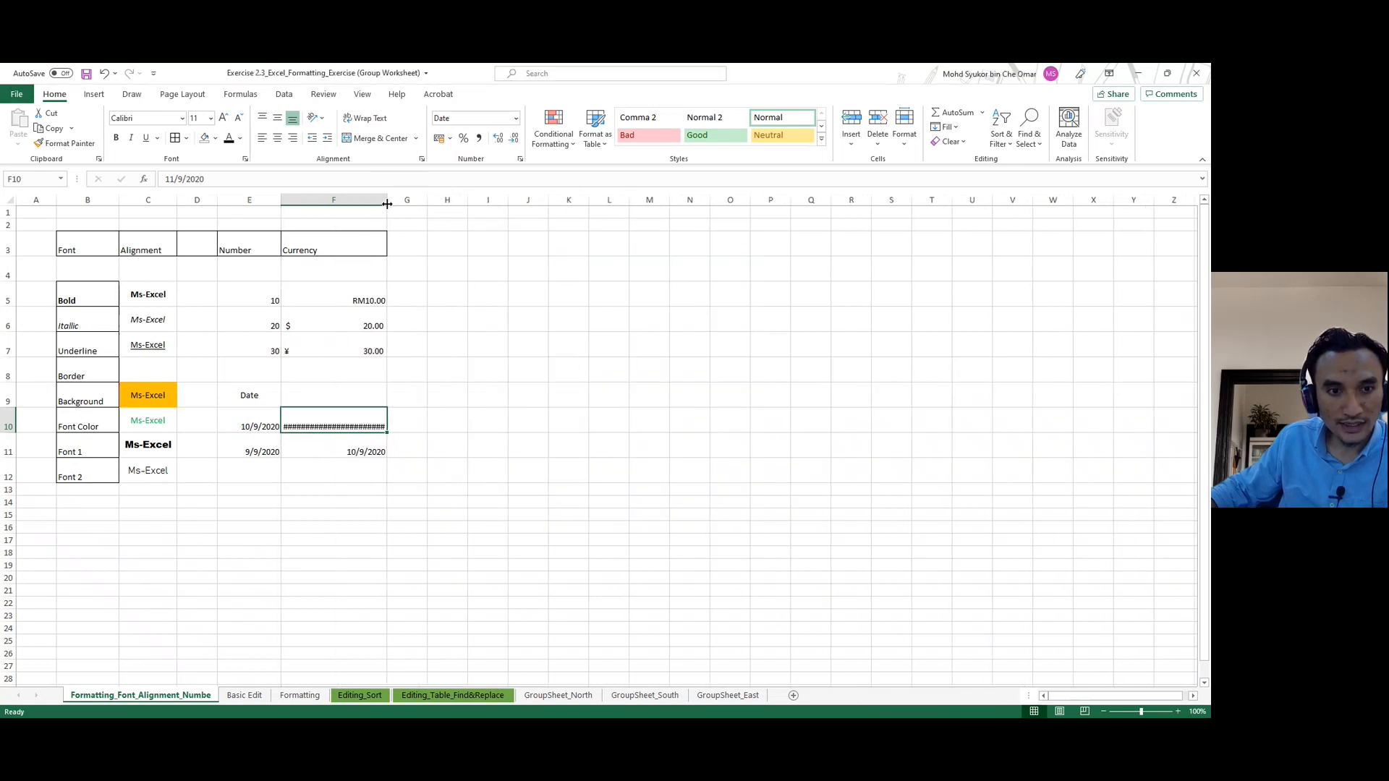
{"action": "double_click", "coordinate": [387, 200]}
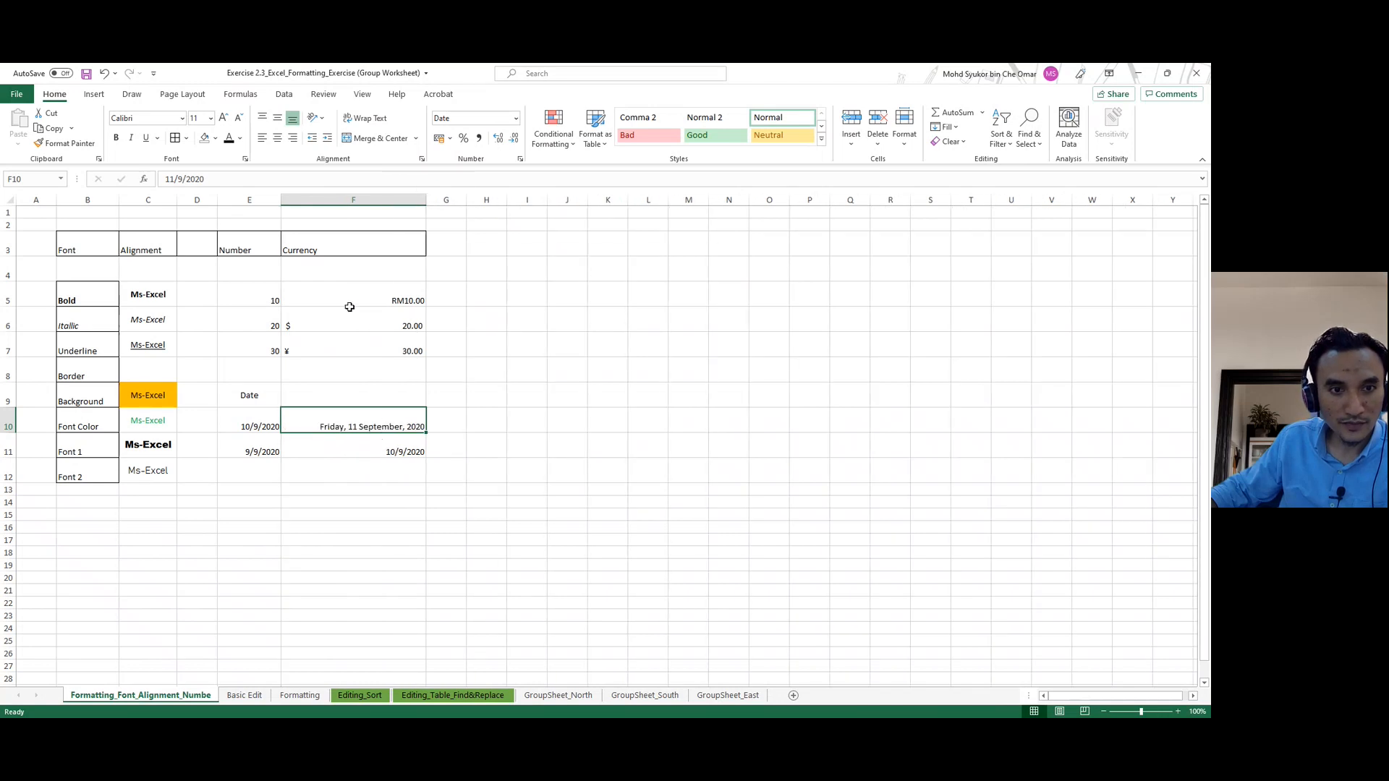
Format the amounts in F6:F7 as Currency with the $ symbol and two decimal places.
{"action": "mouse_move", "coordinate": [367, 324]}
{"action": "left_mouse_down"}
{"action": "mouse_move", "coordinate": [355, 323]}
{"action": "mouse_move", "coordinate": [358, 342]}
{"action": "left_mouse_up"}
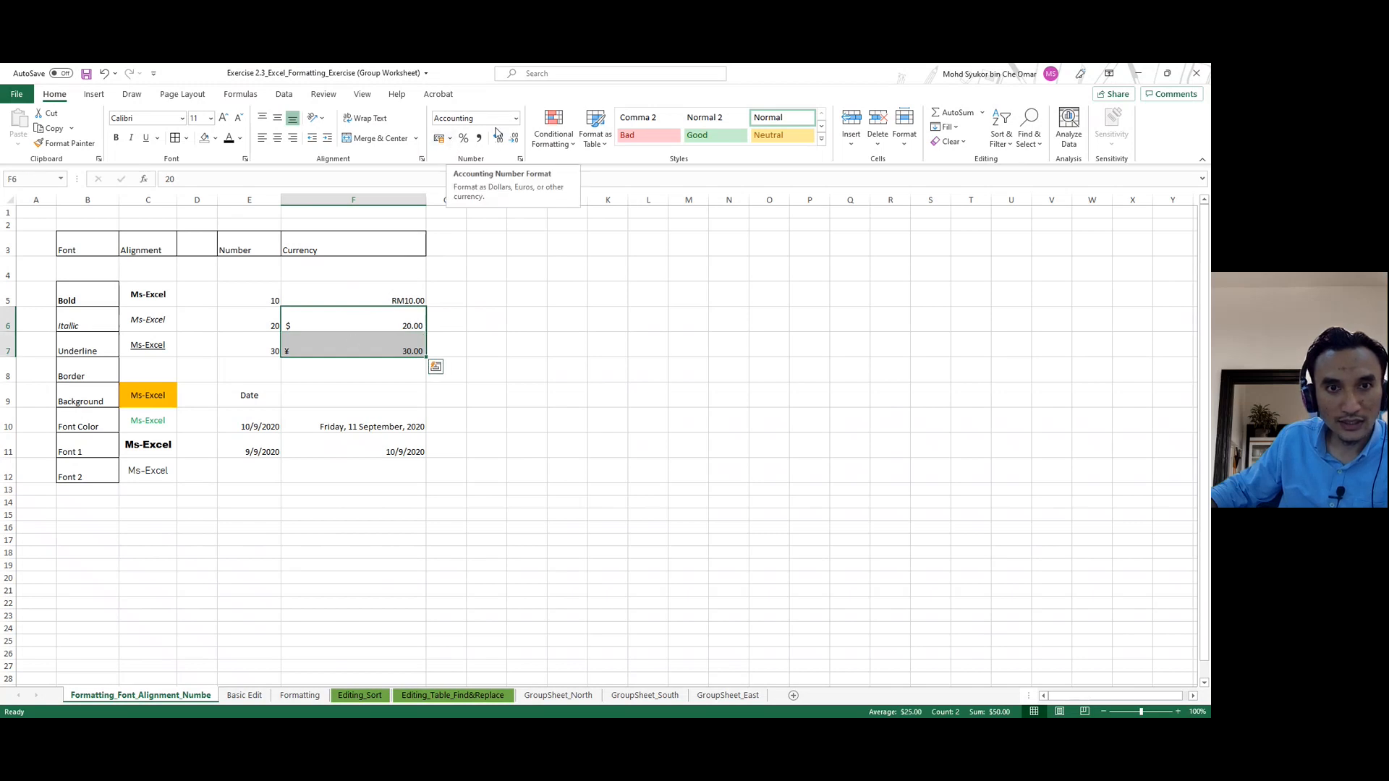
{"action": "left_click", "coordinate": [516, 118]}
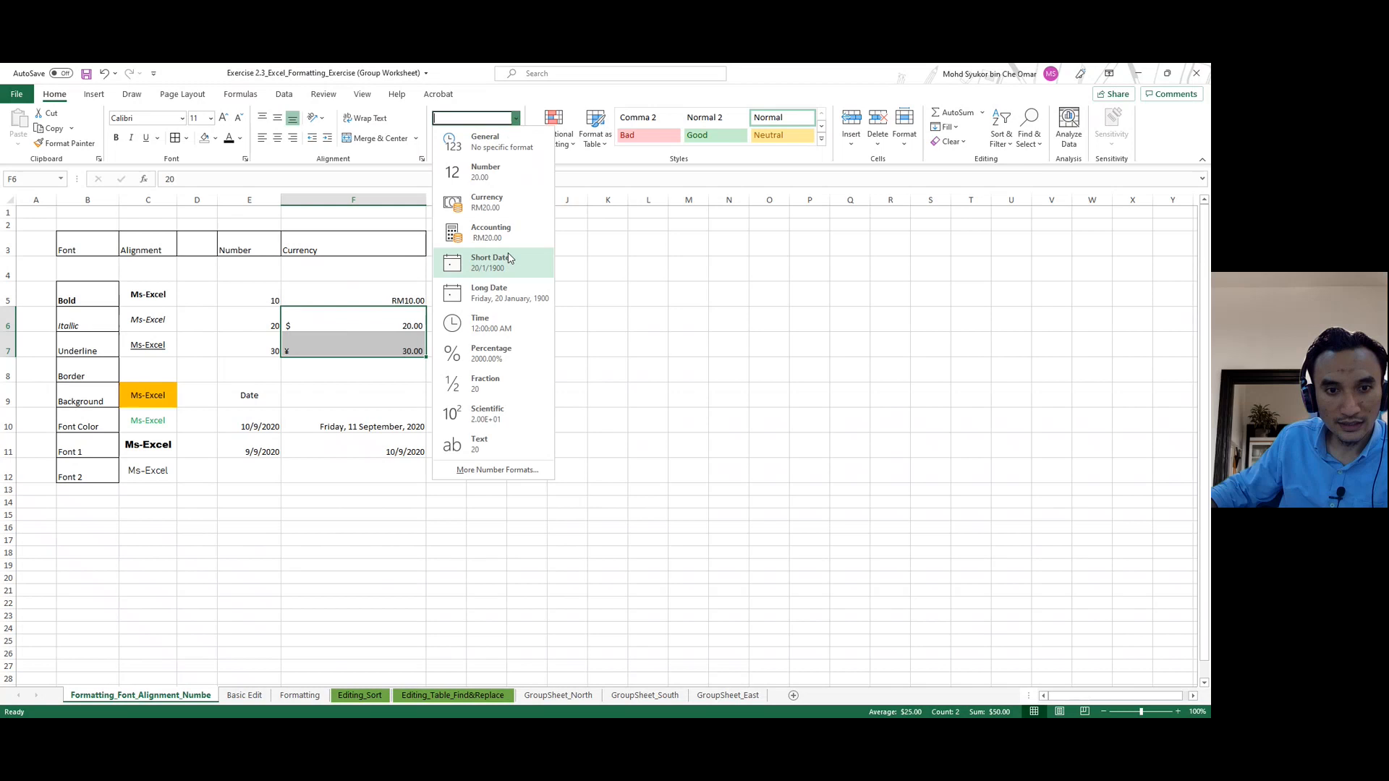
{"action": "left_click", "coordinate": [508, 471]}
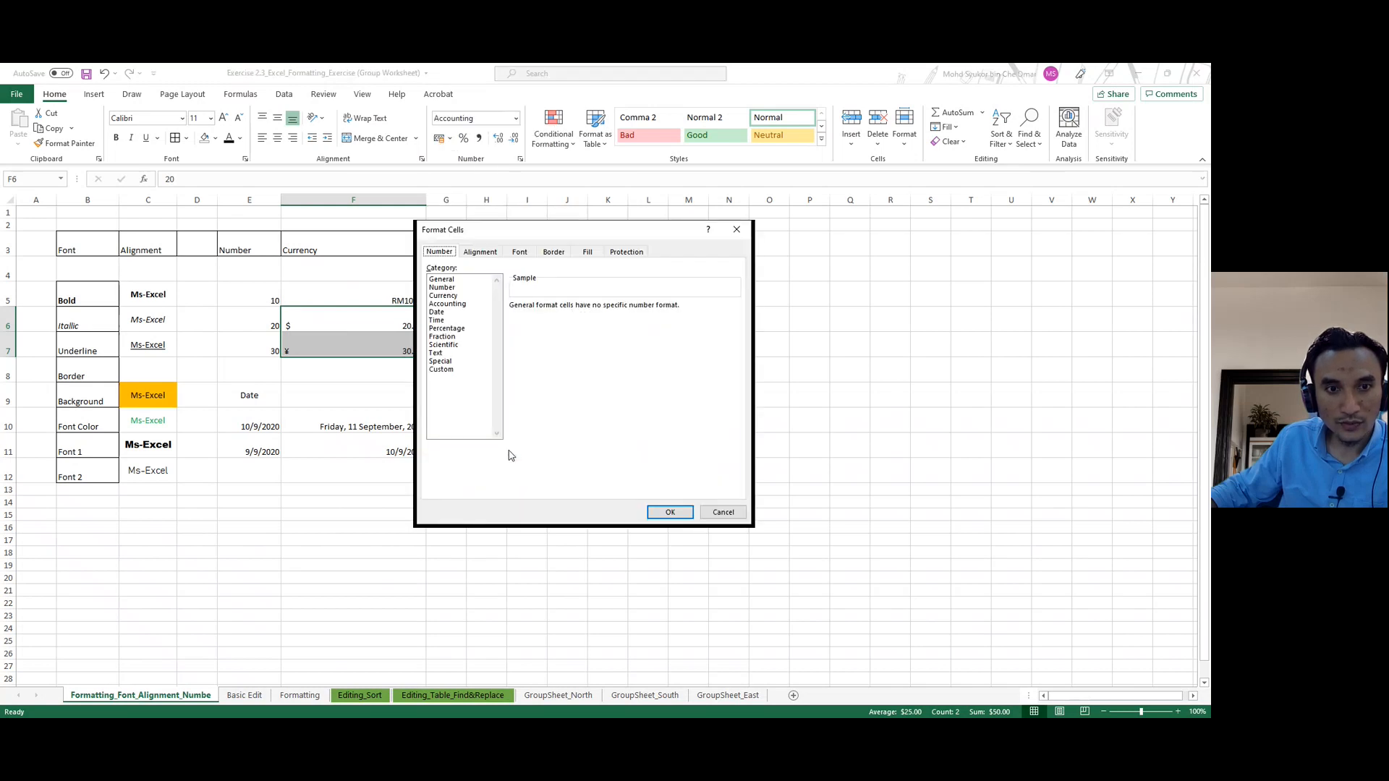
{"action": "left_click", "coordinate": [452, 296]}
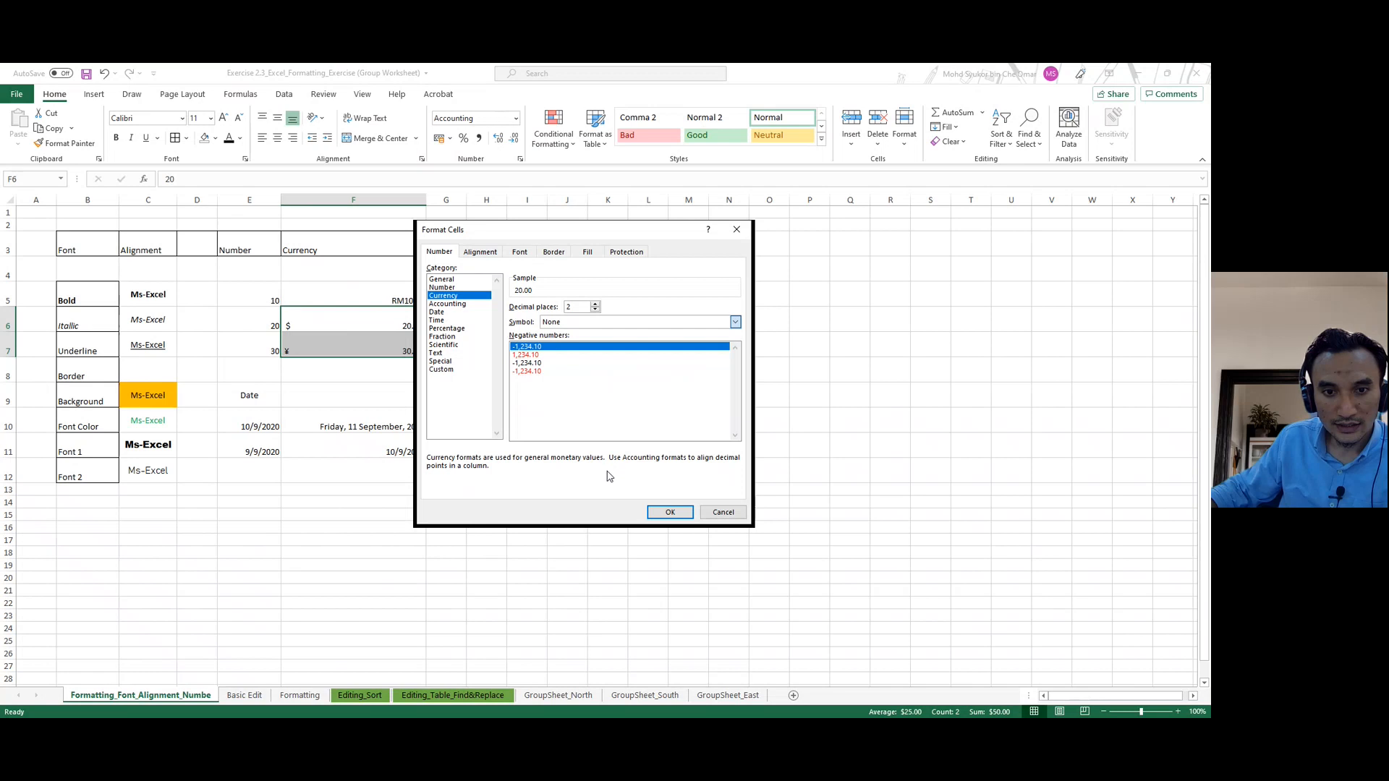
{"action": "key", "text": "Down"}
{"action": "left_click", "coordinate": [670, 512]}
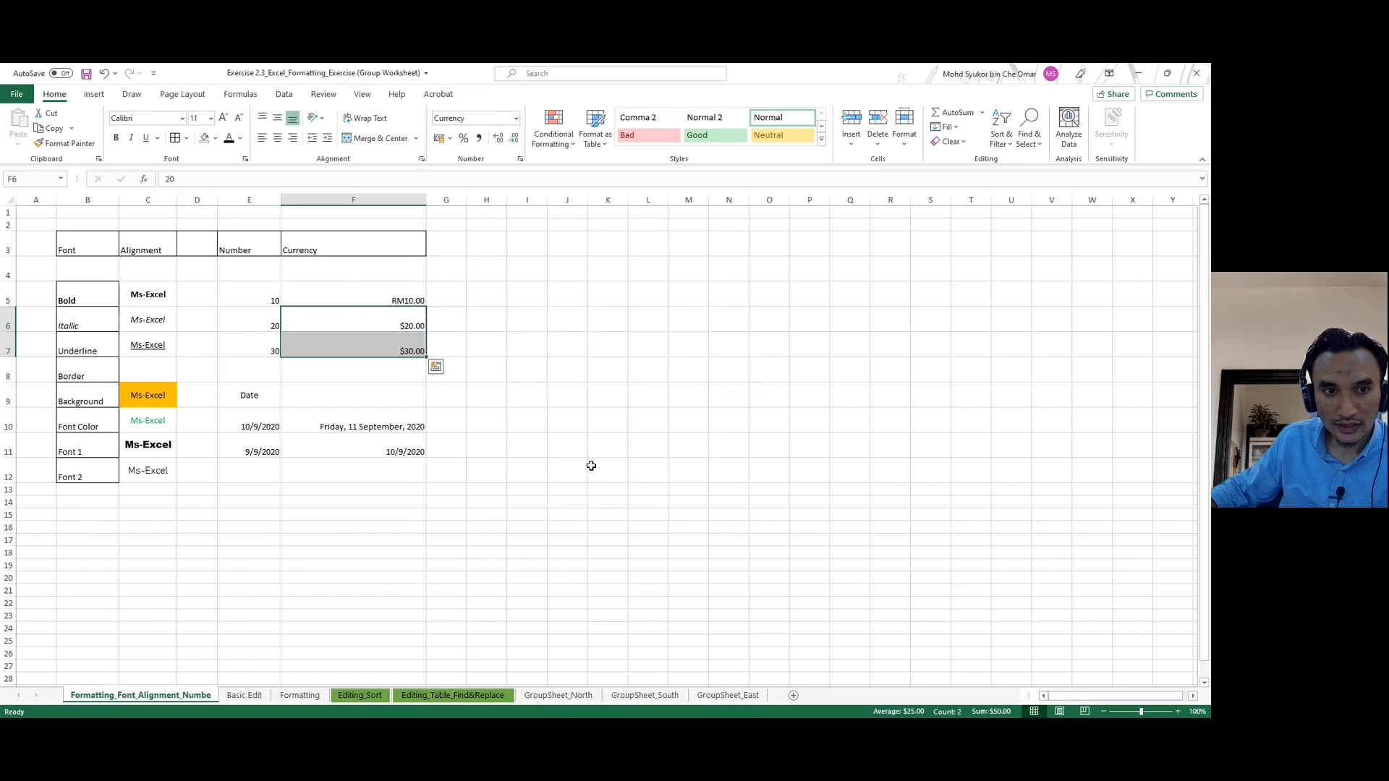
{"action": "left_click", "coordinate": [475, 319]}
{"action": "left_click_drag", "start_coordinate": [411, 323], "coordinate": [414, 346]}
{"action": "left_click", "coordinate": [527, 395]}
Format the date in F11 with the 14 March, 2012 date type.
{"action": "left_click", "coordinate": [396, 448]}
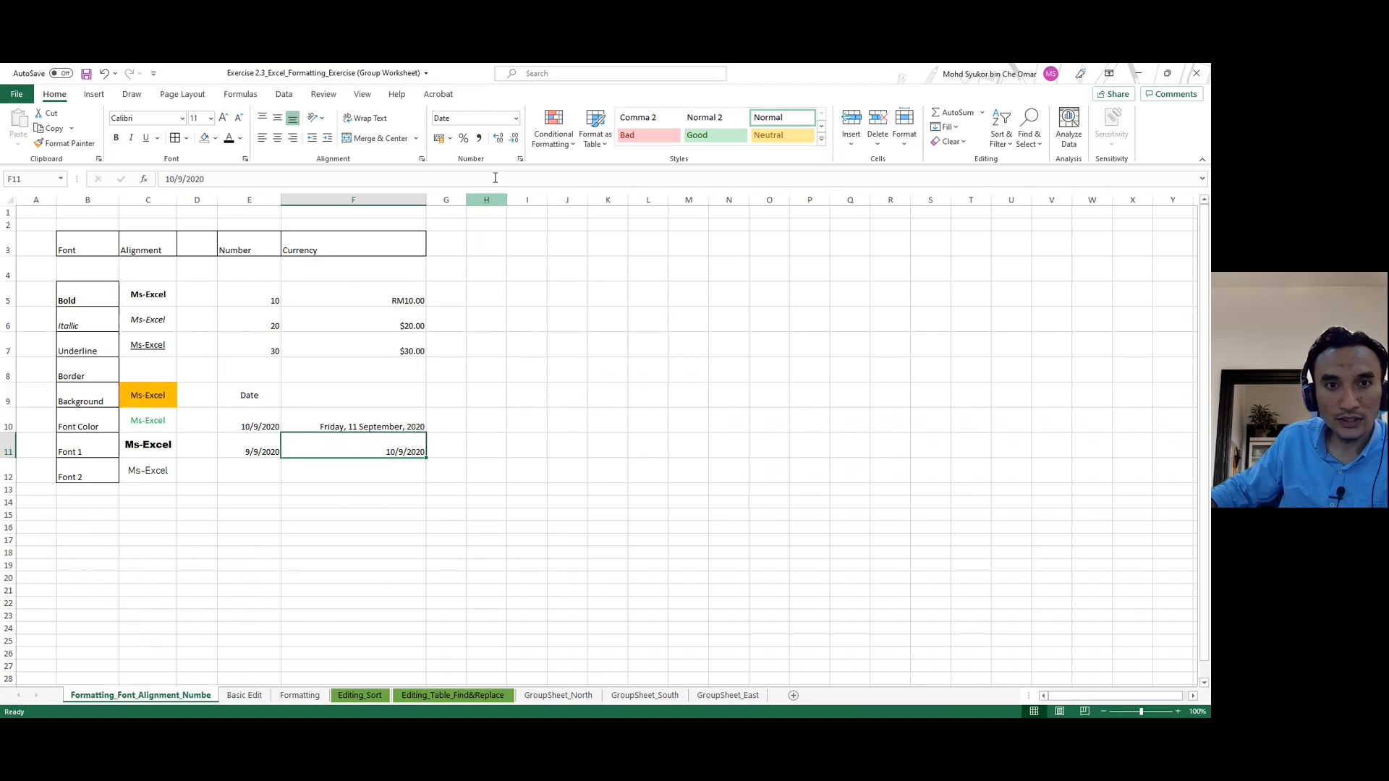
{"action": "left_click", "coordinate": [515, 118]}
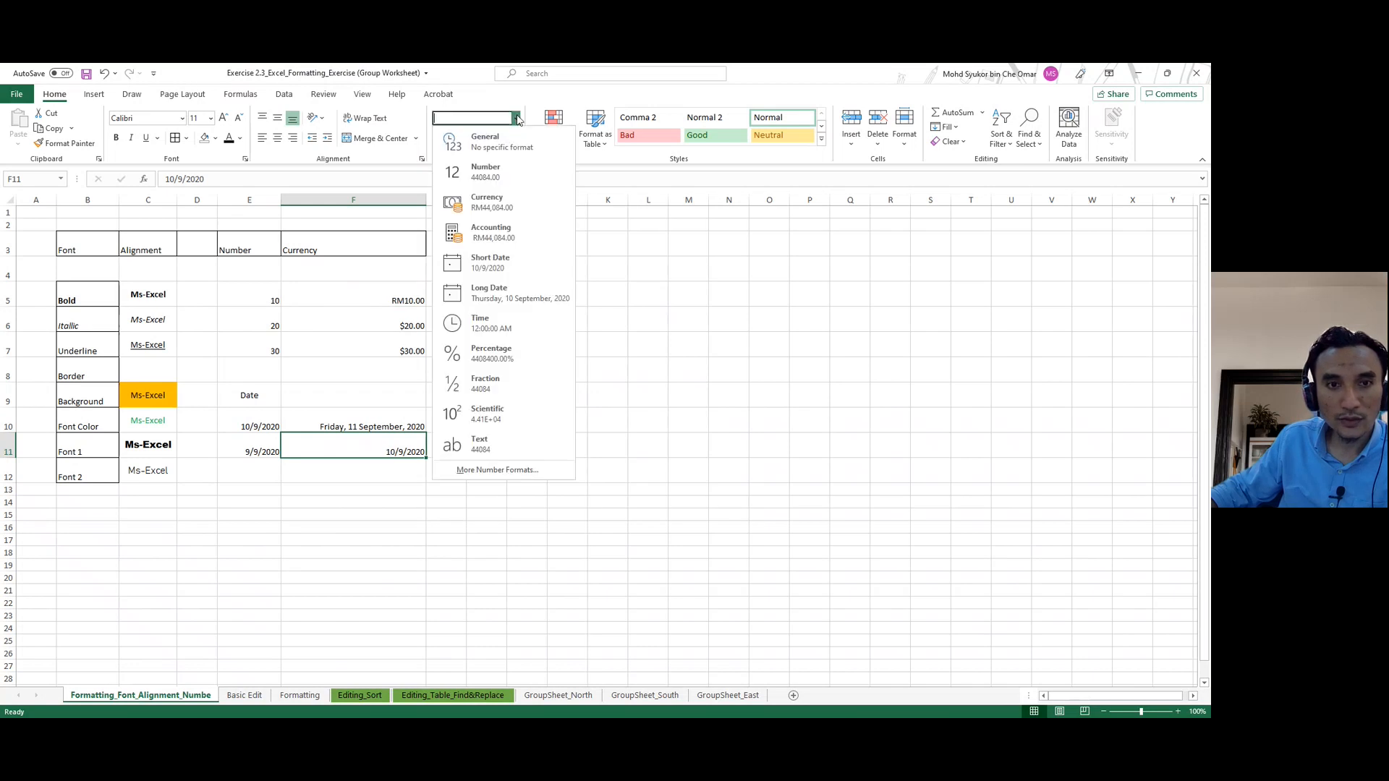
{"action": "left_click", "coordinate": [483, 469]}
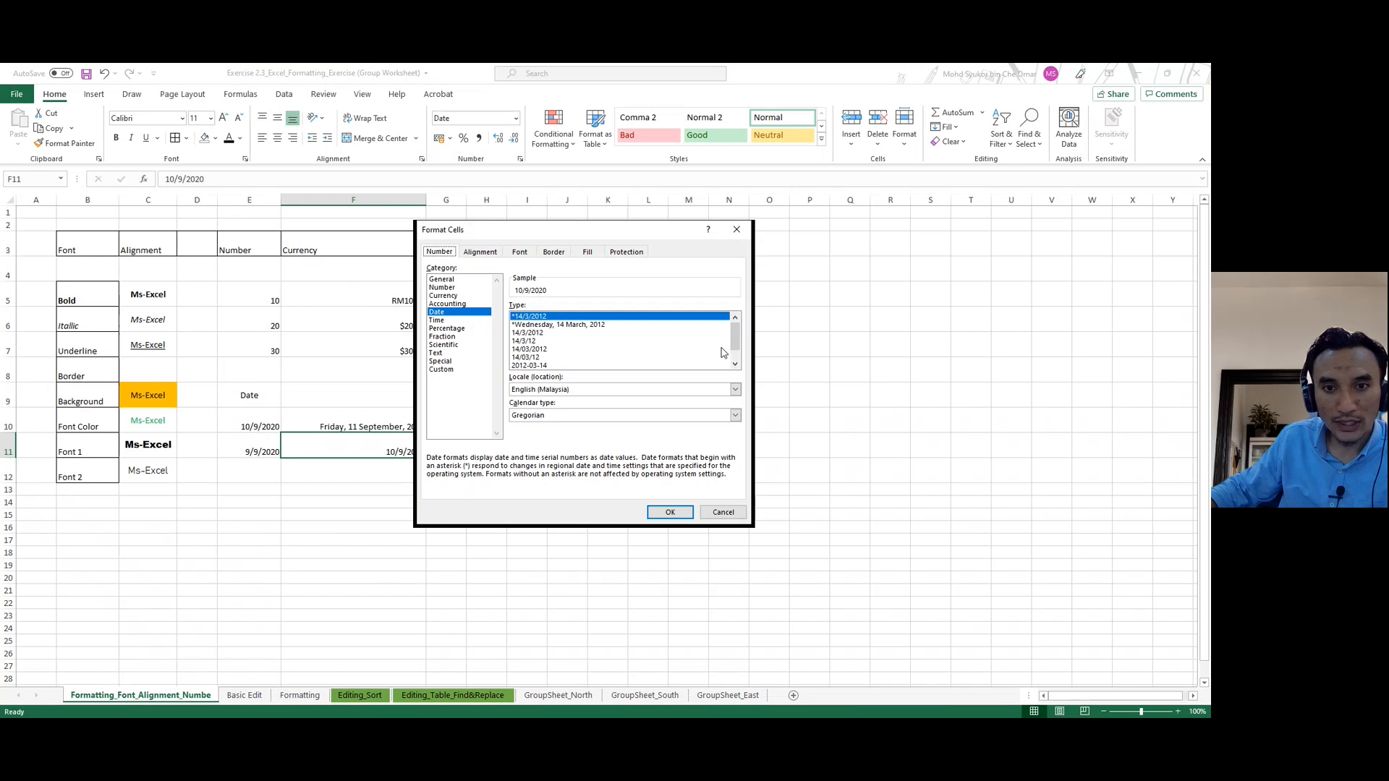
{"action": "left_click_drag", "start_coordinate": [734, 343], "coordinate": [732, 356]}
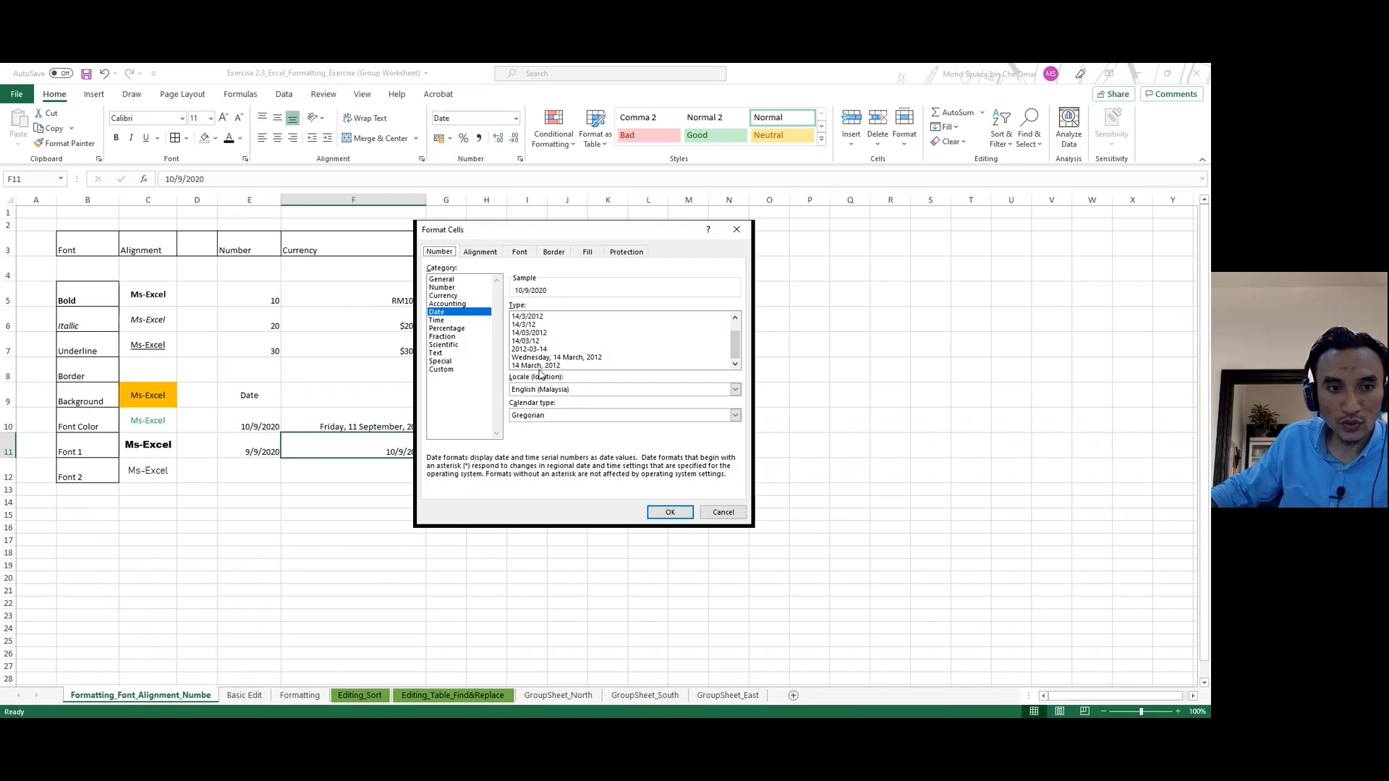
{"action": "left_click", "coordinate": [549, 366]}
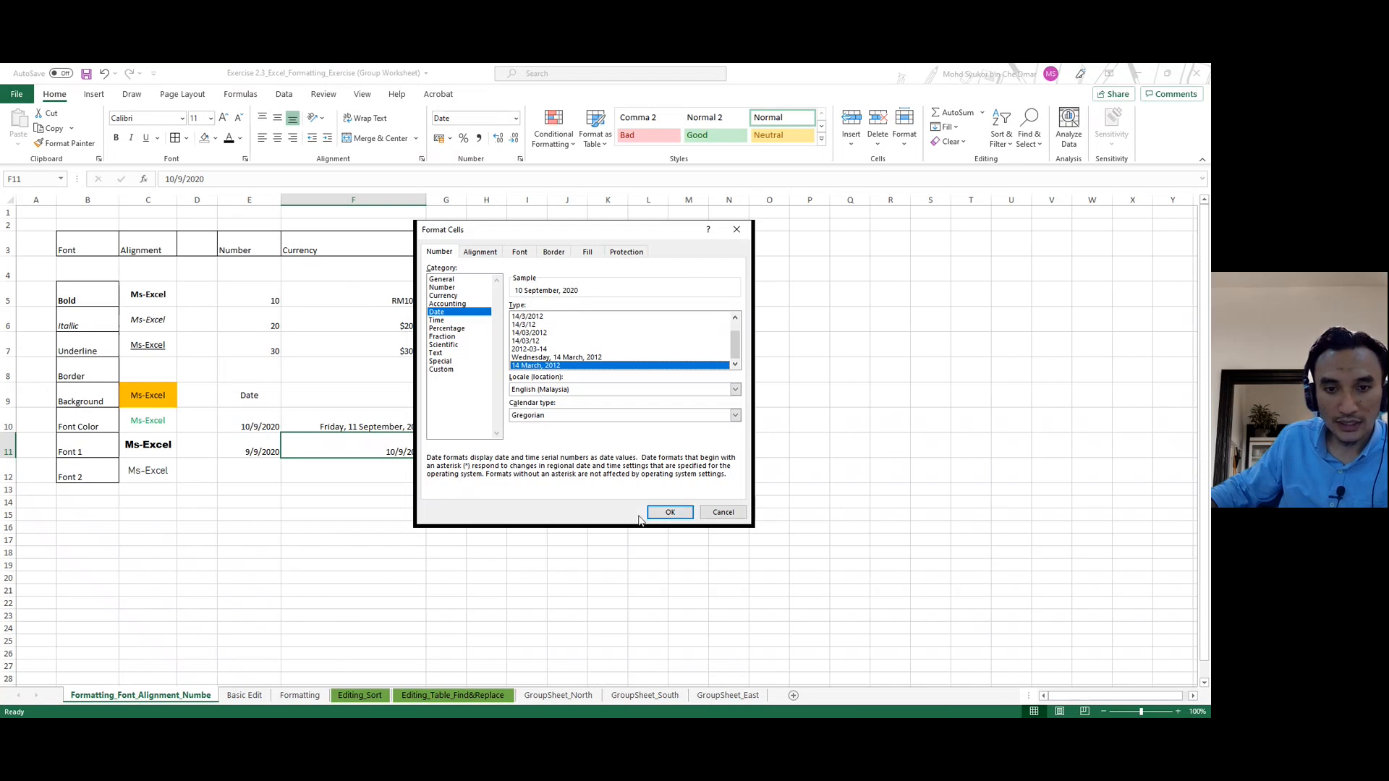
{"action": "left_click", "coordinate": [667, 512]}
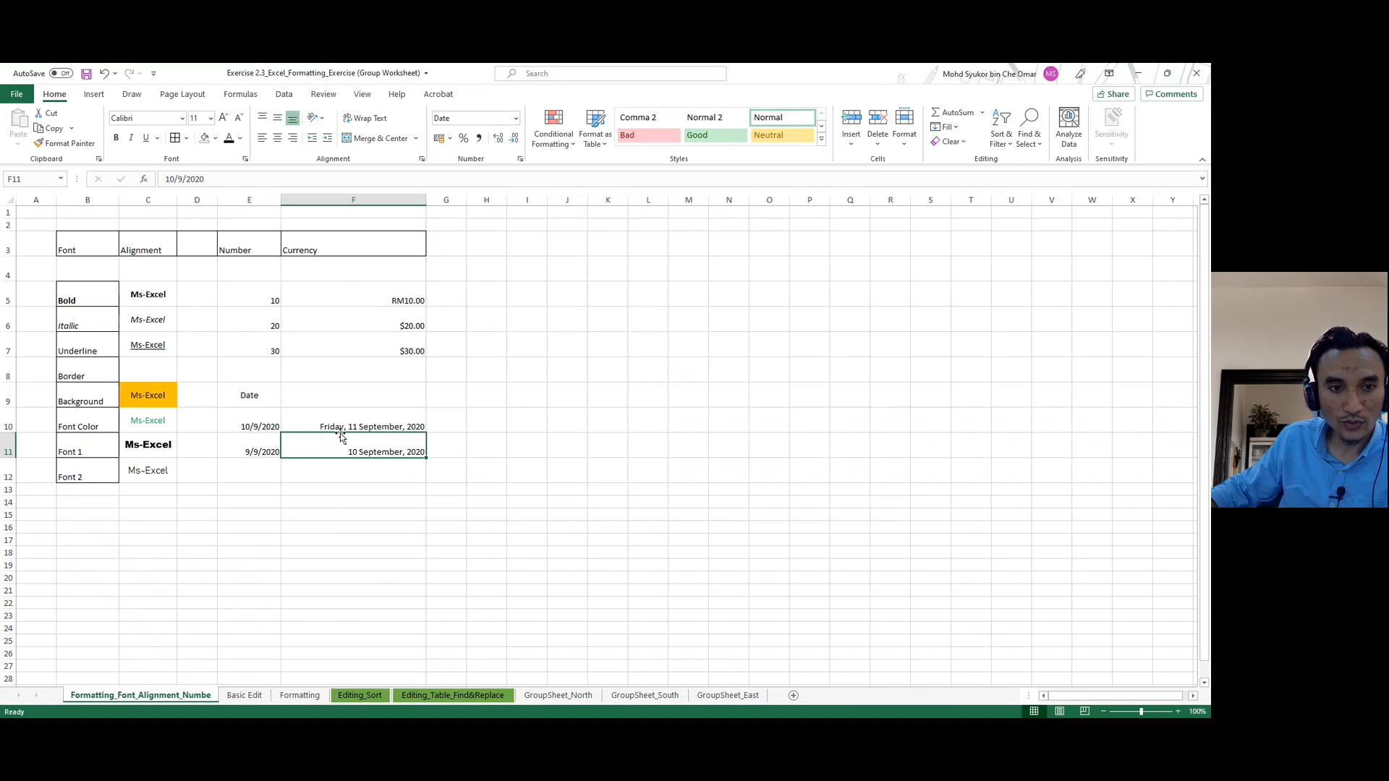
Change the date format of F11 to the 2012-03-14 type.
{"action": "left_click", "coordinate": [515, 119]}
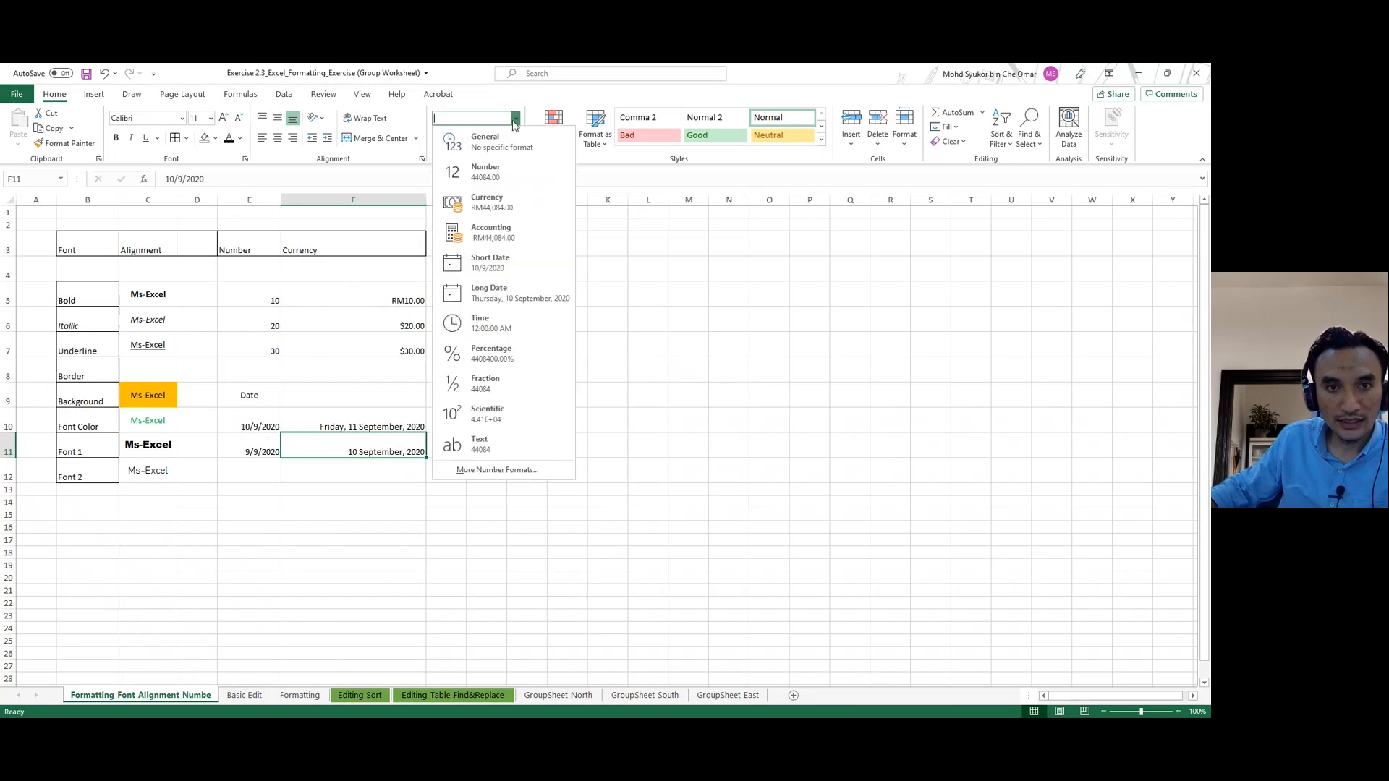
{"action": "left_click", "coordinate": [495, 468]}
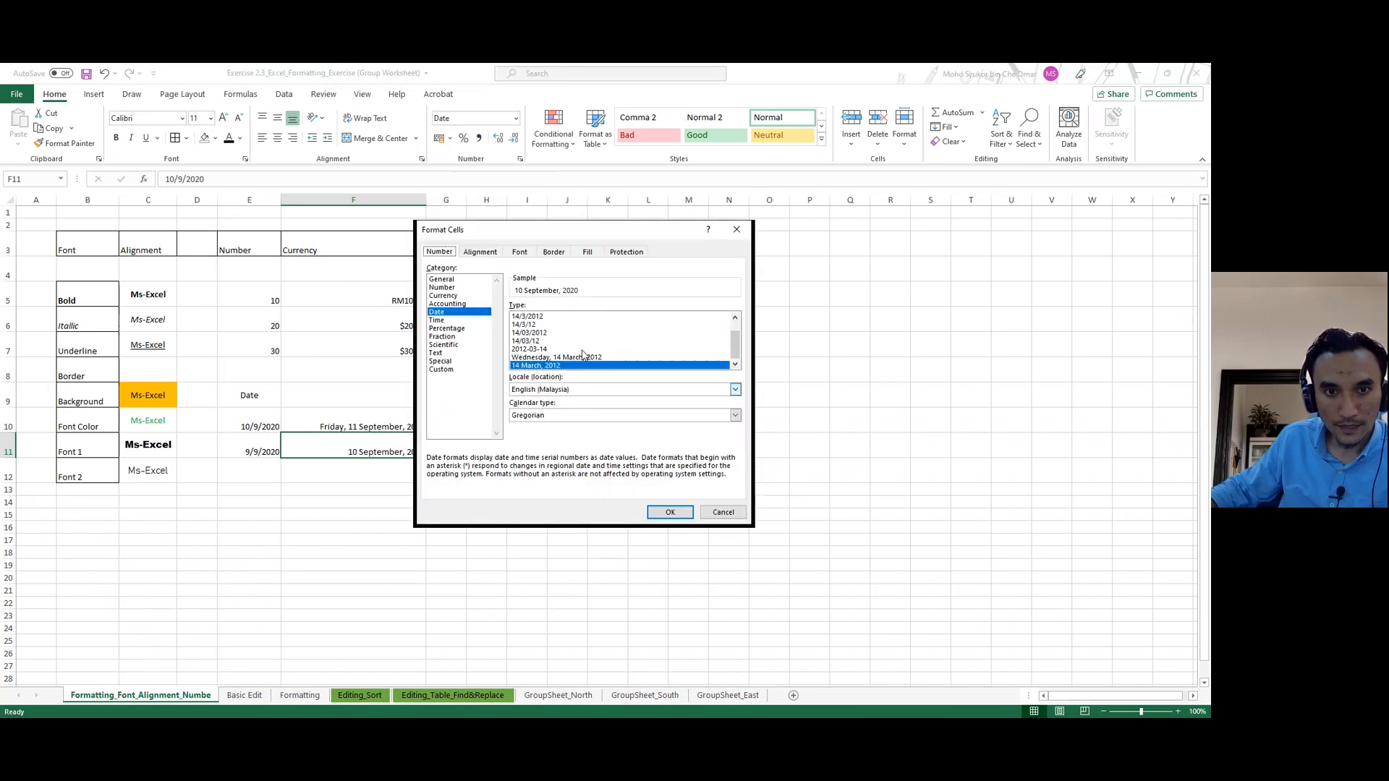
{"action": "left_click", "coordinate": [543, 350]}
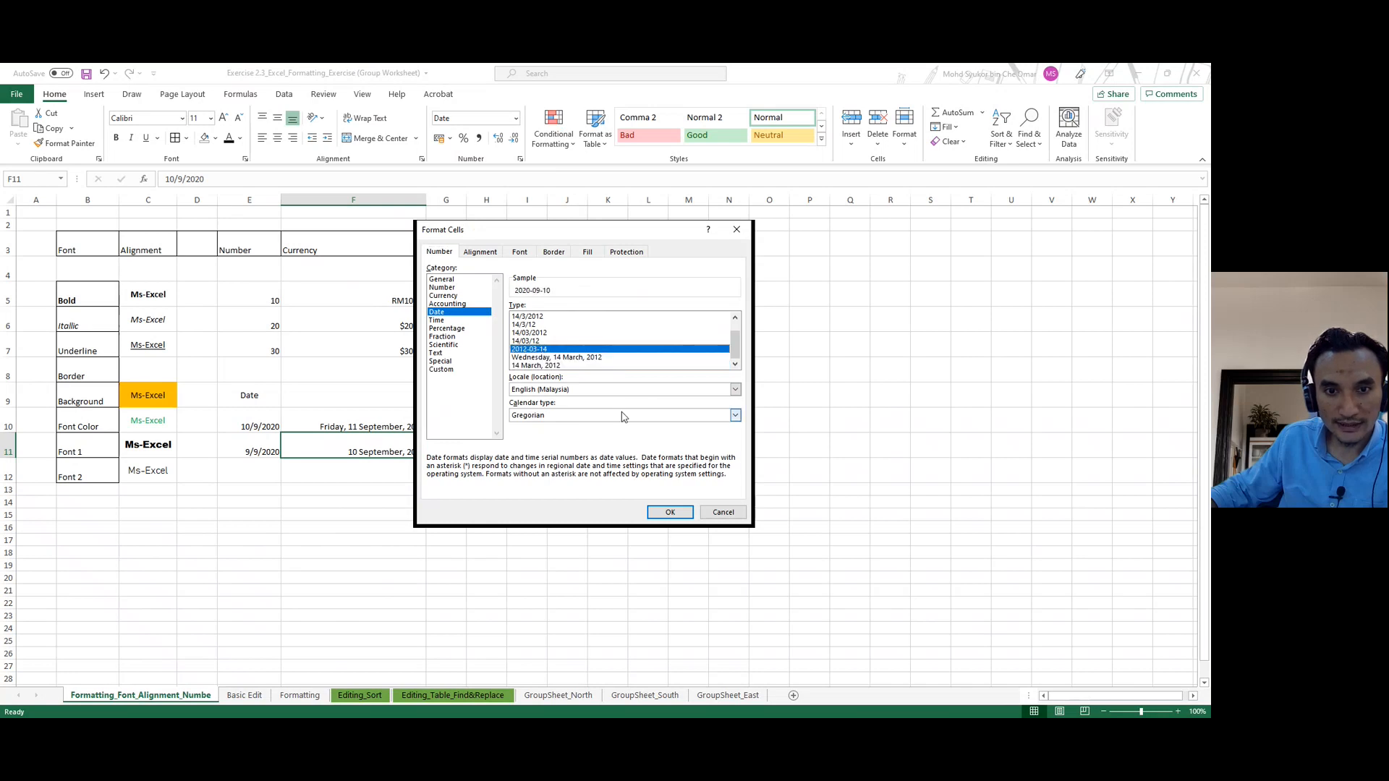
{"action": "left_click", "coordinate": [670, 512]}
{"action": "left_click", "coordinate": [535, 502]}
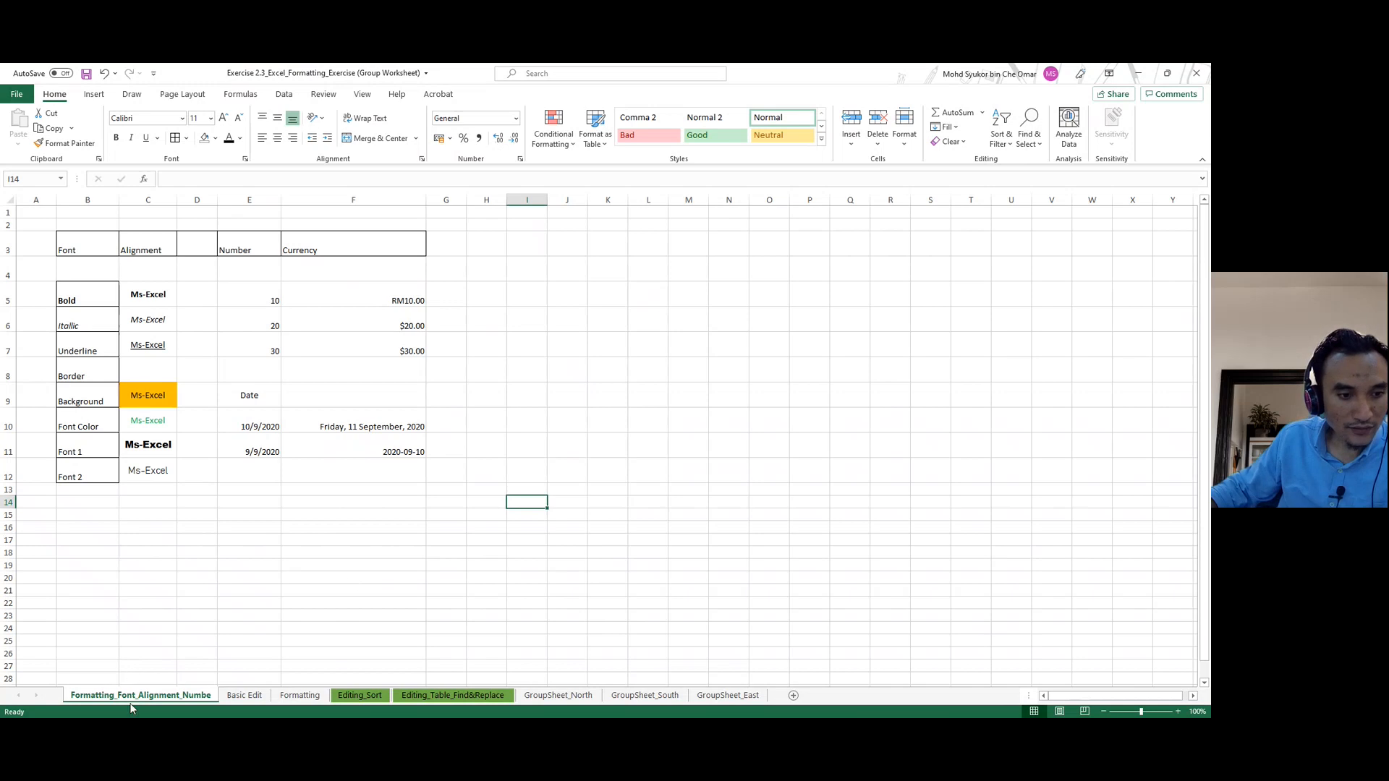
Switch to the Basic Edit sheet and copy the whole sales table B12:H17, including its header row.
{"action": "left_click", "coordinate": [242, 696]}
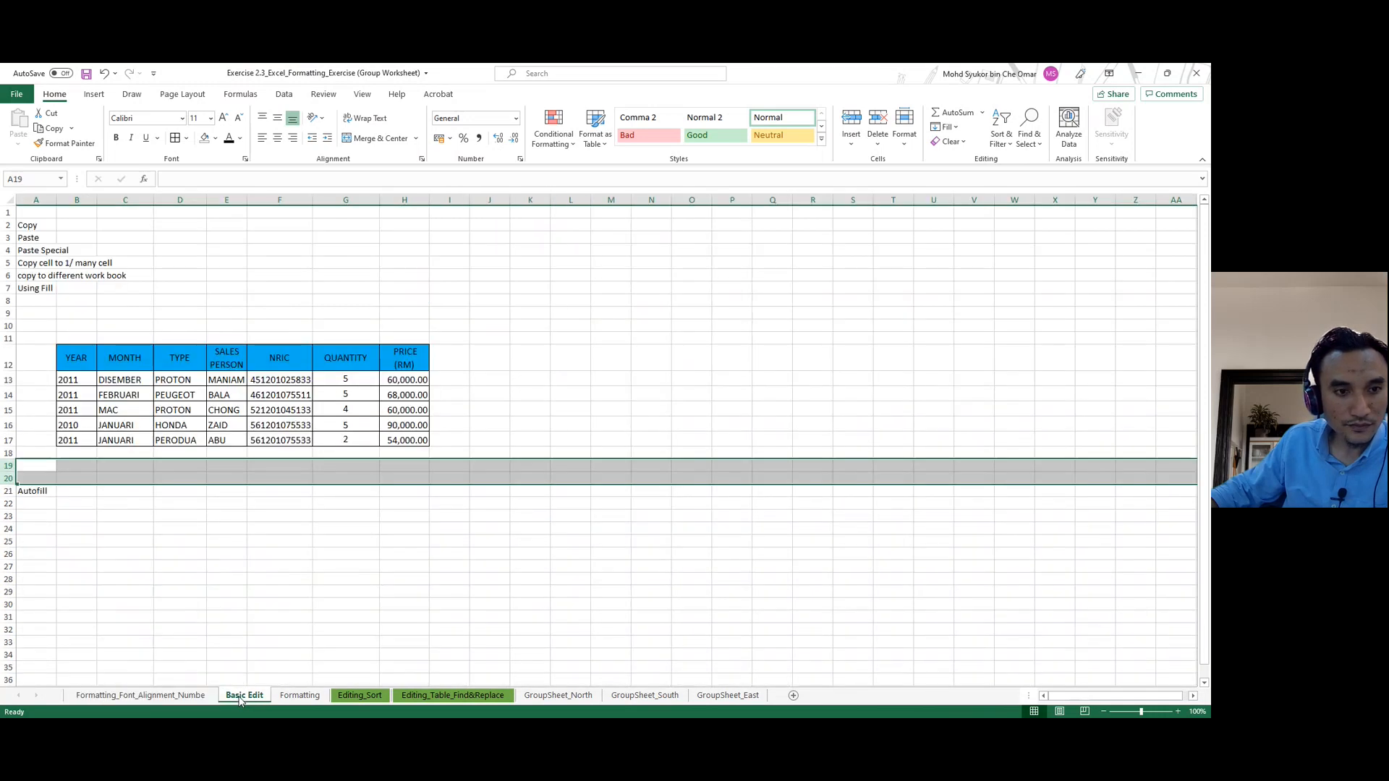
{"action": "left_click", "coordinate": [511, 329]}
{"action": "scroll", "coordinate": [181, 382], "scroll_direction": "down", "scroll_amount": 1}
{"action": "scroll", "coordinate": [180, 382], "scroll_direction": "up", "scroll_amount": 1}
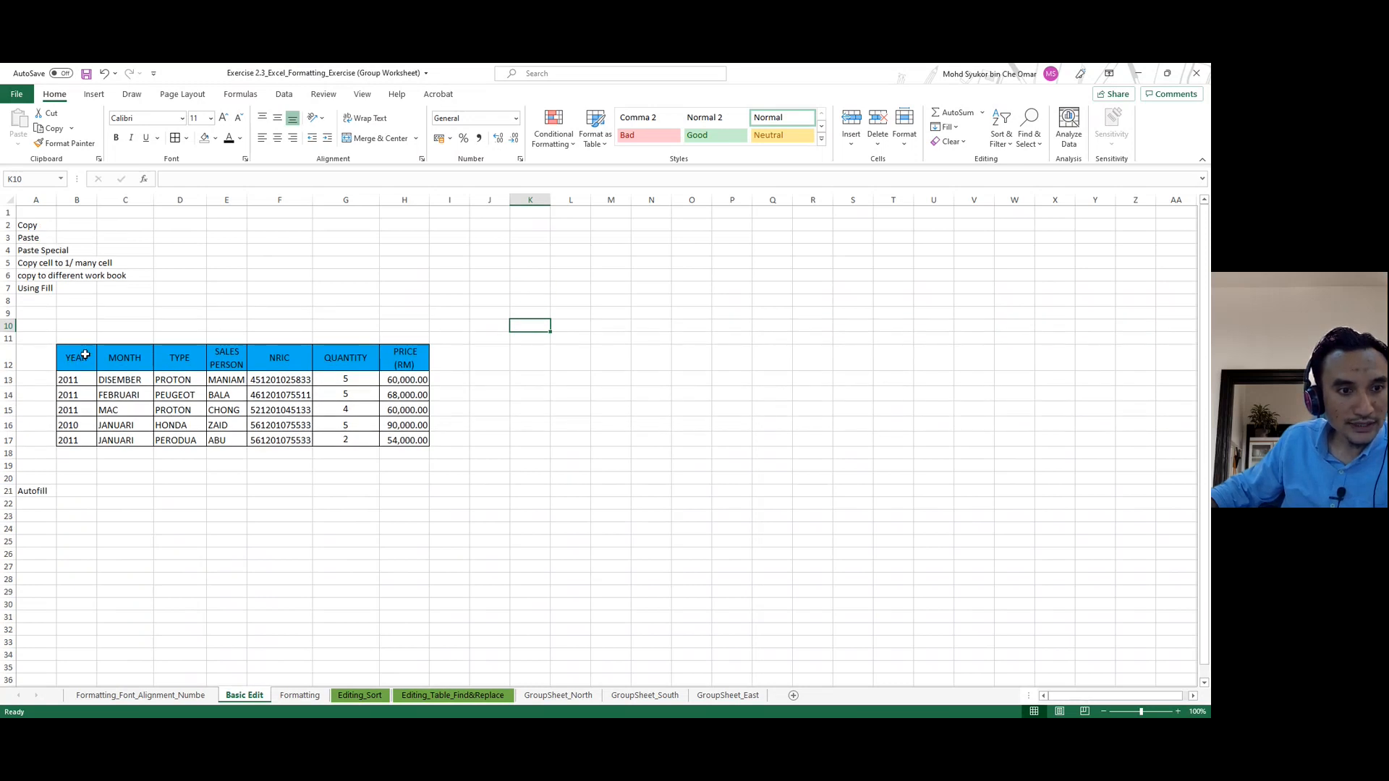
{"action": "left_click_drag", "start_coordinate": [72, 360], "coordinate": [428, 443]}
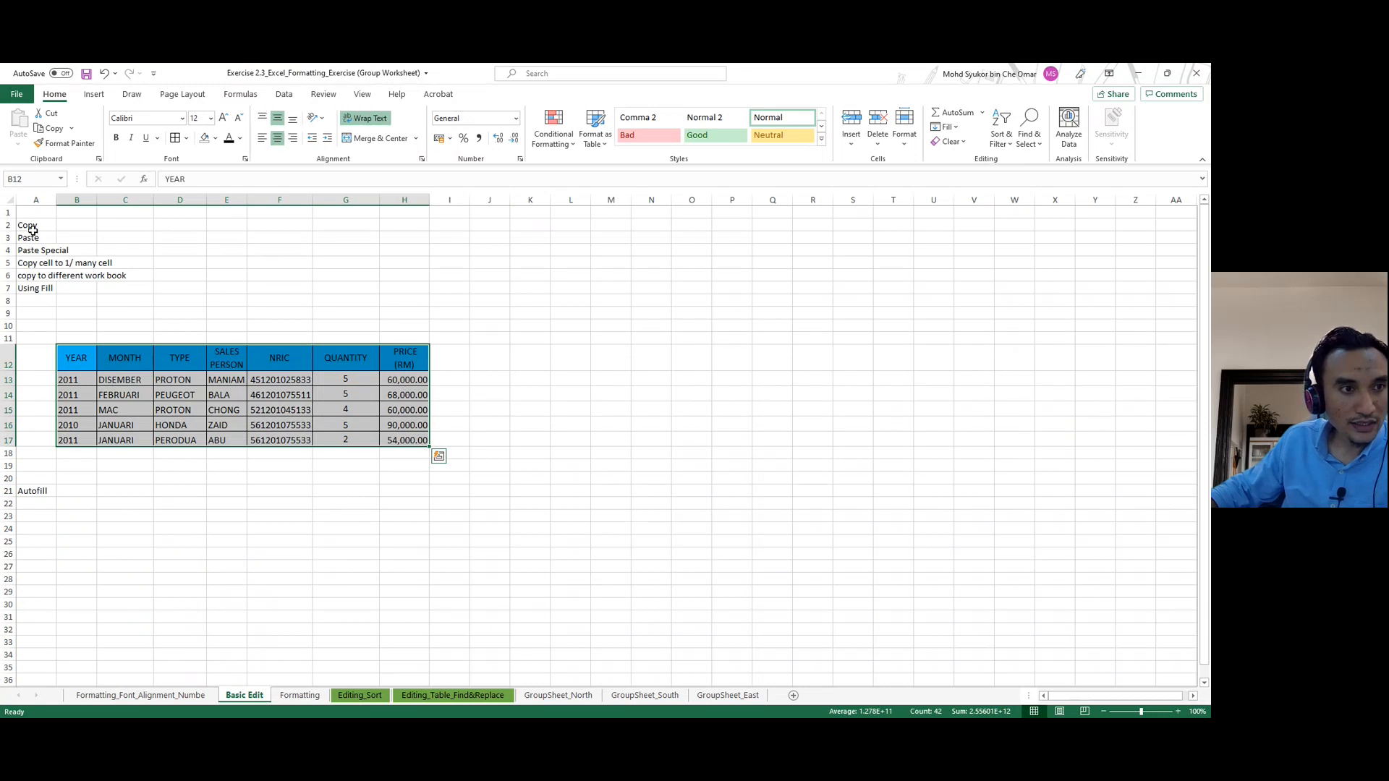
{"action": "left_click_drag", "start_coordinate": [72, 355], "coordinate": [407, 438]}
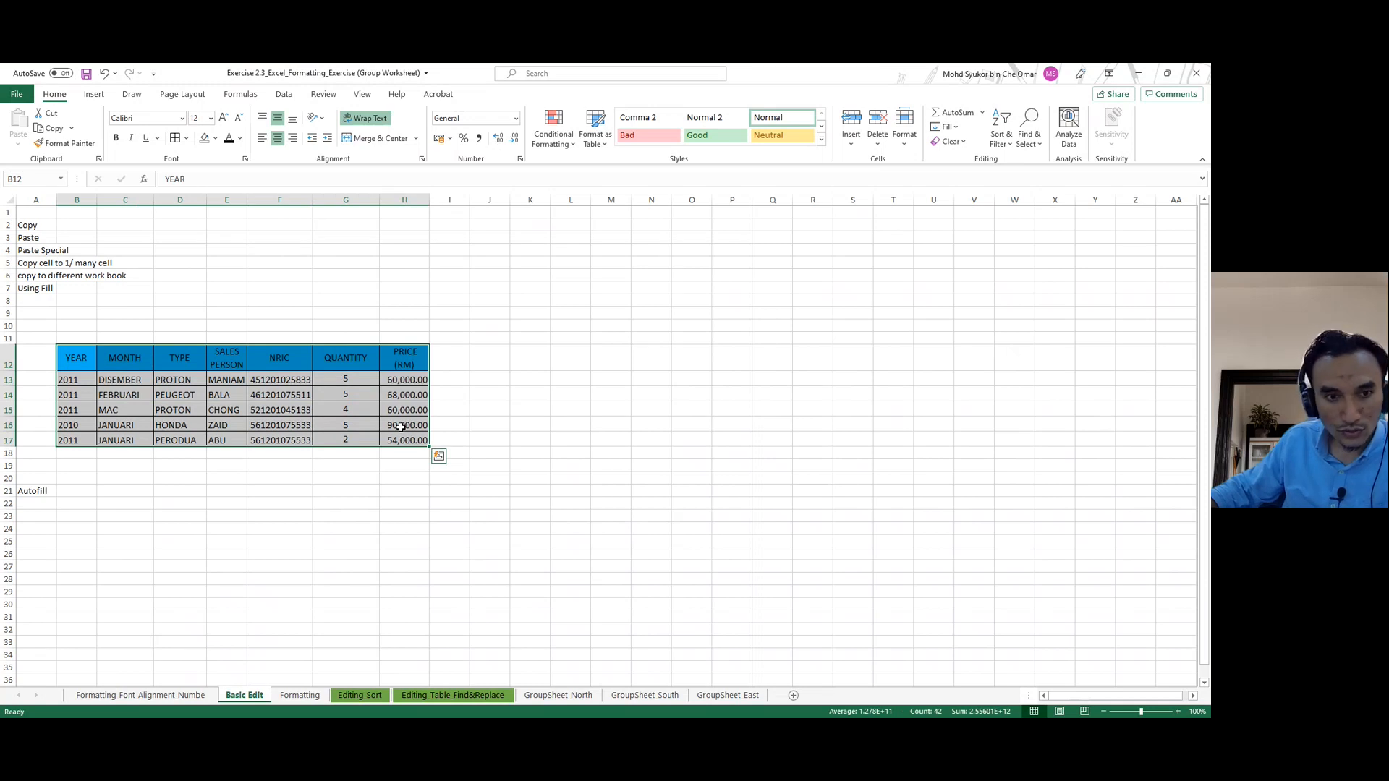
{"action": "key", "text": "ctrl+c"}
{"action": "right_click", "coordinate": [378, 407]}
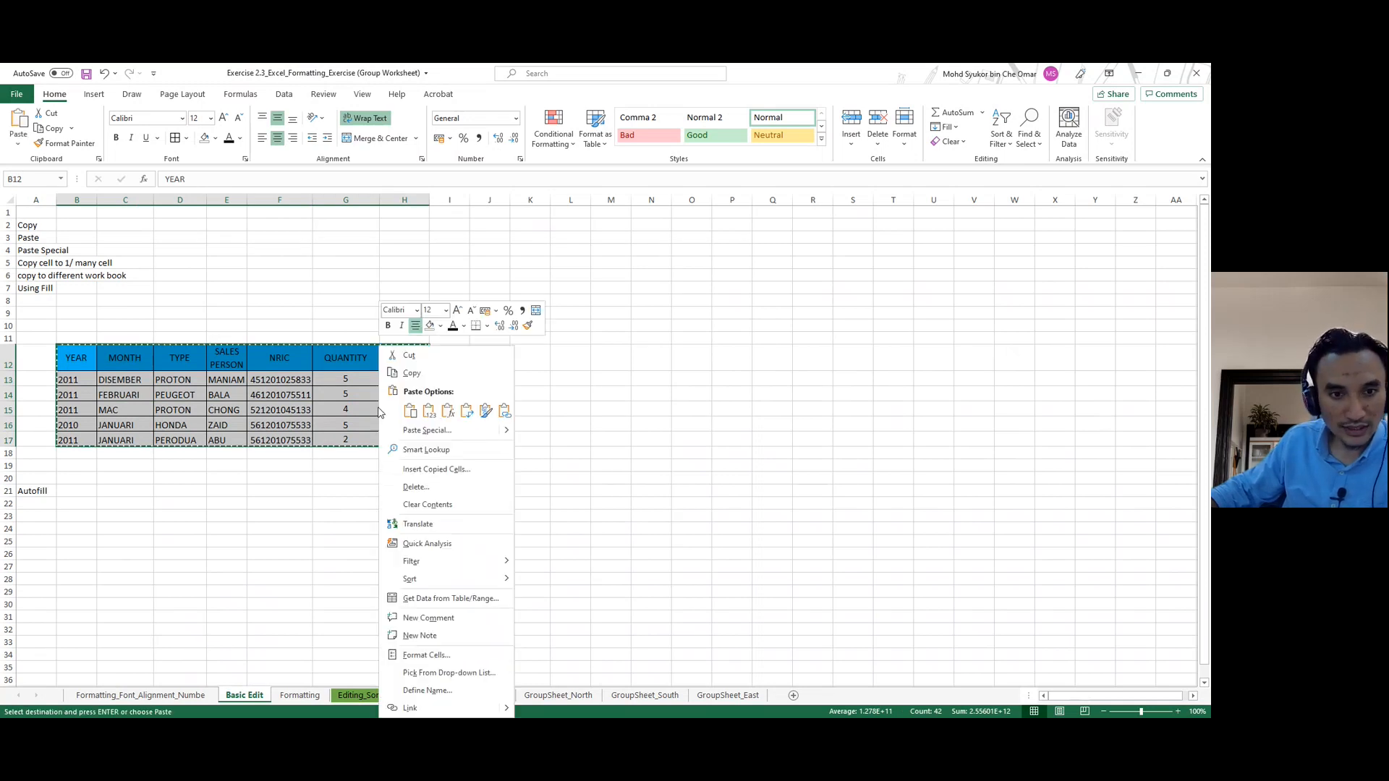
{"action": "left_click", "coordinate": [130, 502]}
Paste the copied table with all its formatting below the Autofill label, starting at B23.
{"action": "left_click", "coordinate": [69, 532]}
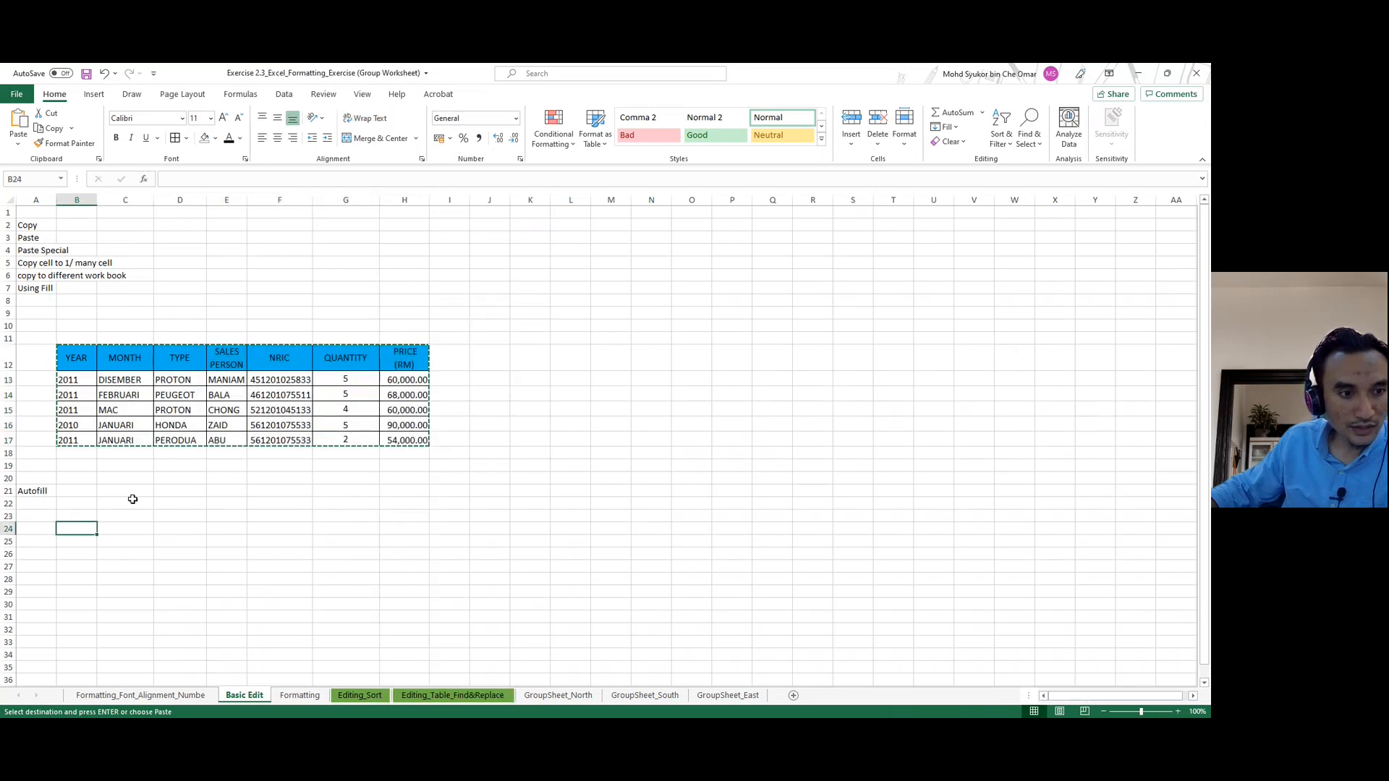
{"action": "left_click", "coordinate": [71, 518]}
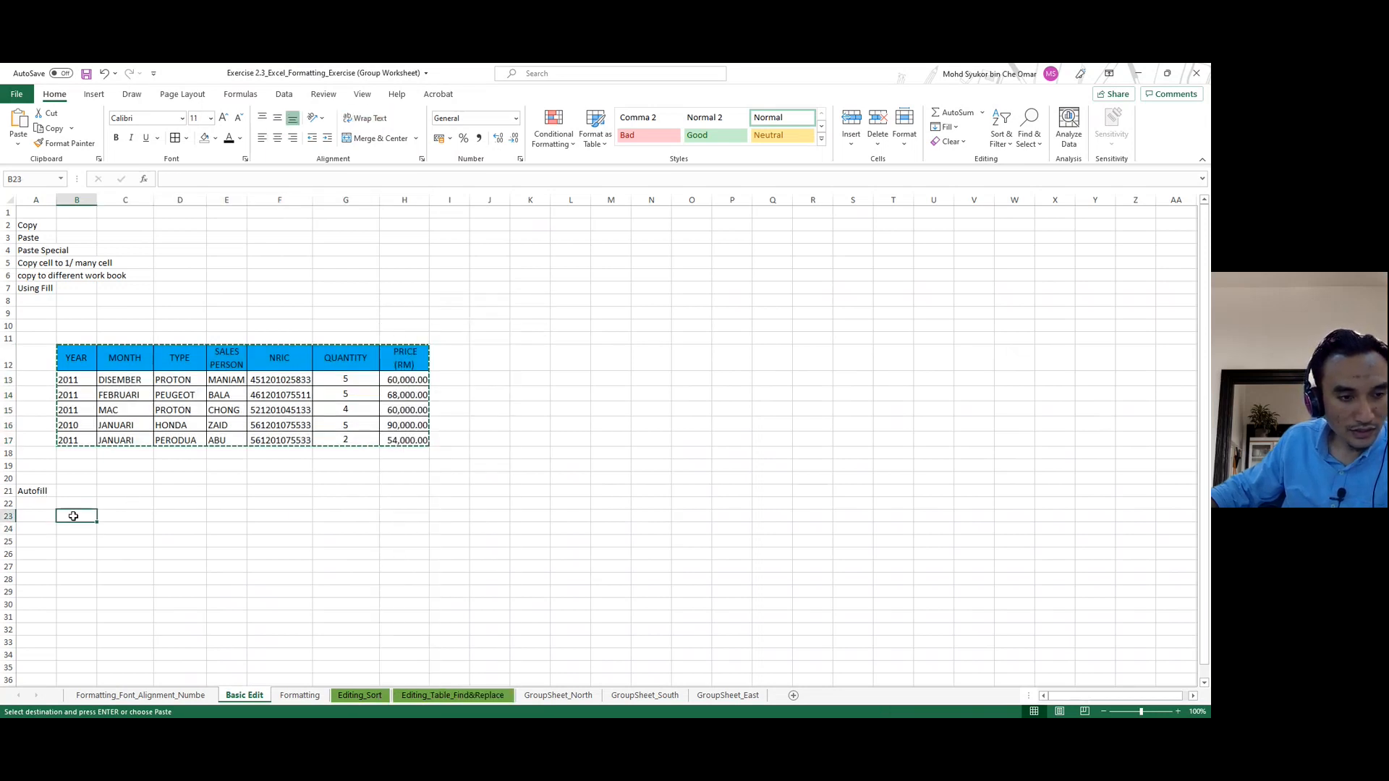
{"action": "right_click", "coordinate": [77, 516]}
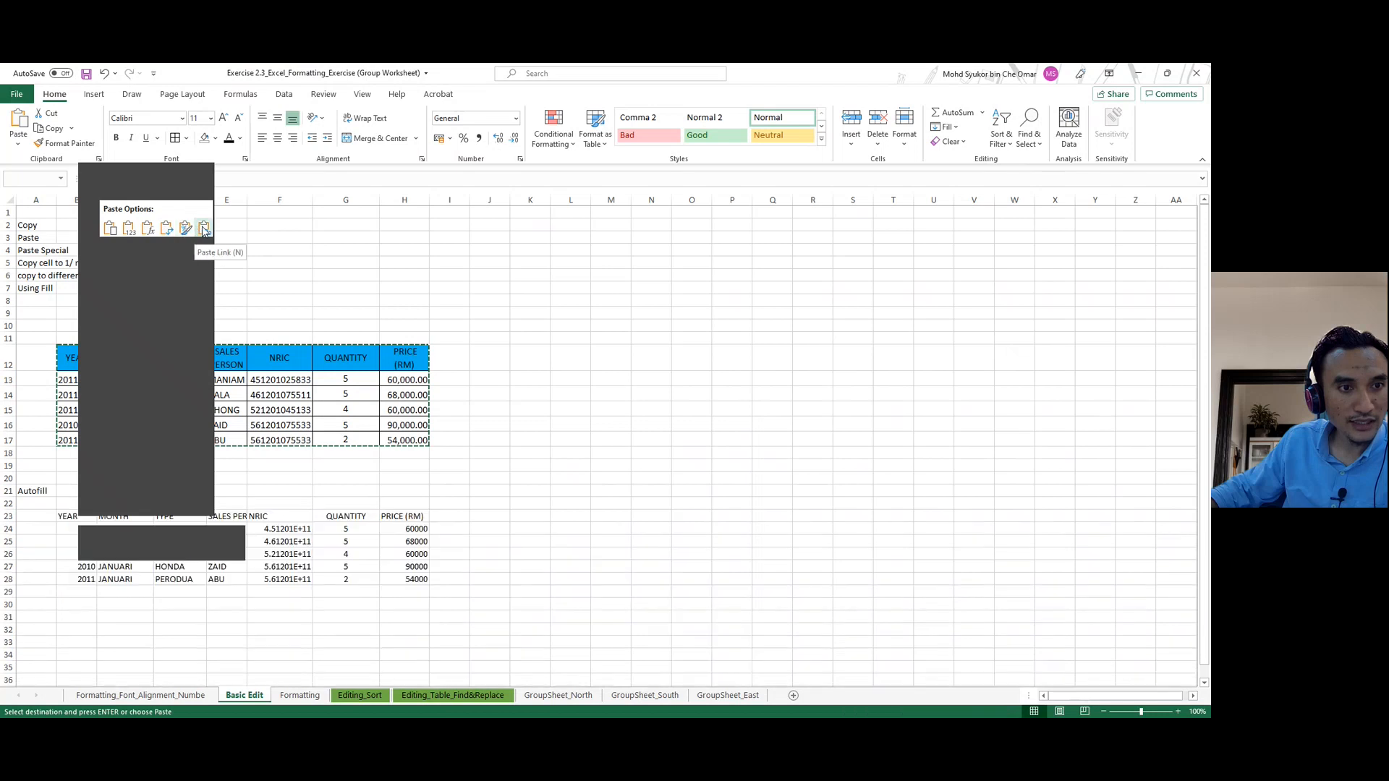
{"action": "left_click", "coordinate": [109, 230]}
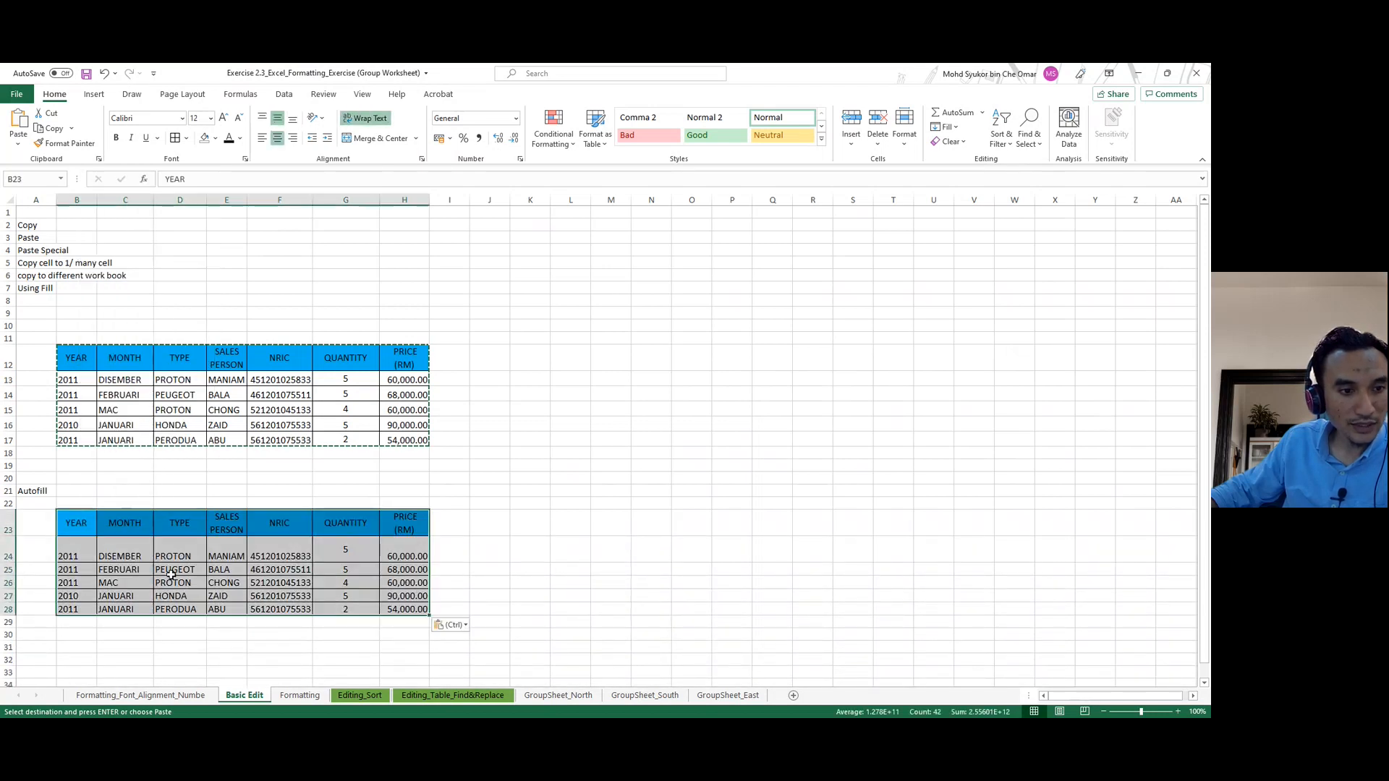
Replace the Autofill label in A21 with "copy & paste".
{"action": "scroll", "coordinate": [138, 595], "scroll_direction": "down", "scroll_amount": 3}
{"action": "scroll", "coordinate": [124, 589], "scroll_direction": "up", "scroll_amount": 1}
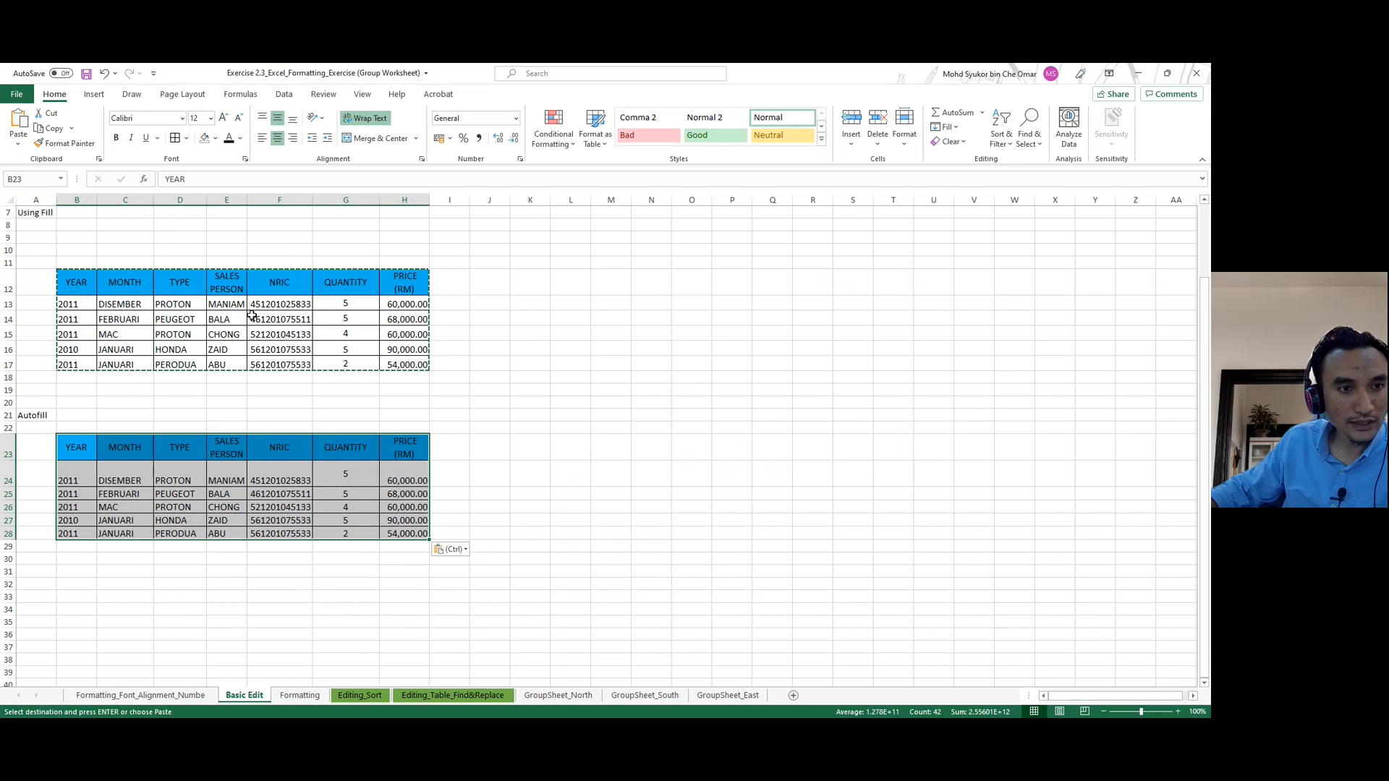
{"action": "left_click", "coordinate": [35, 418]}
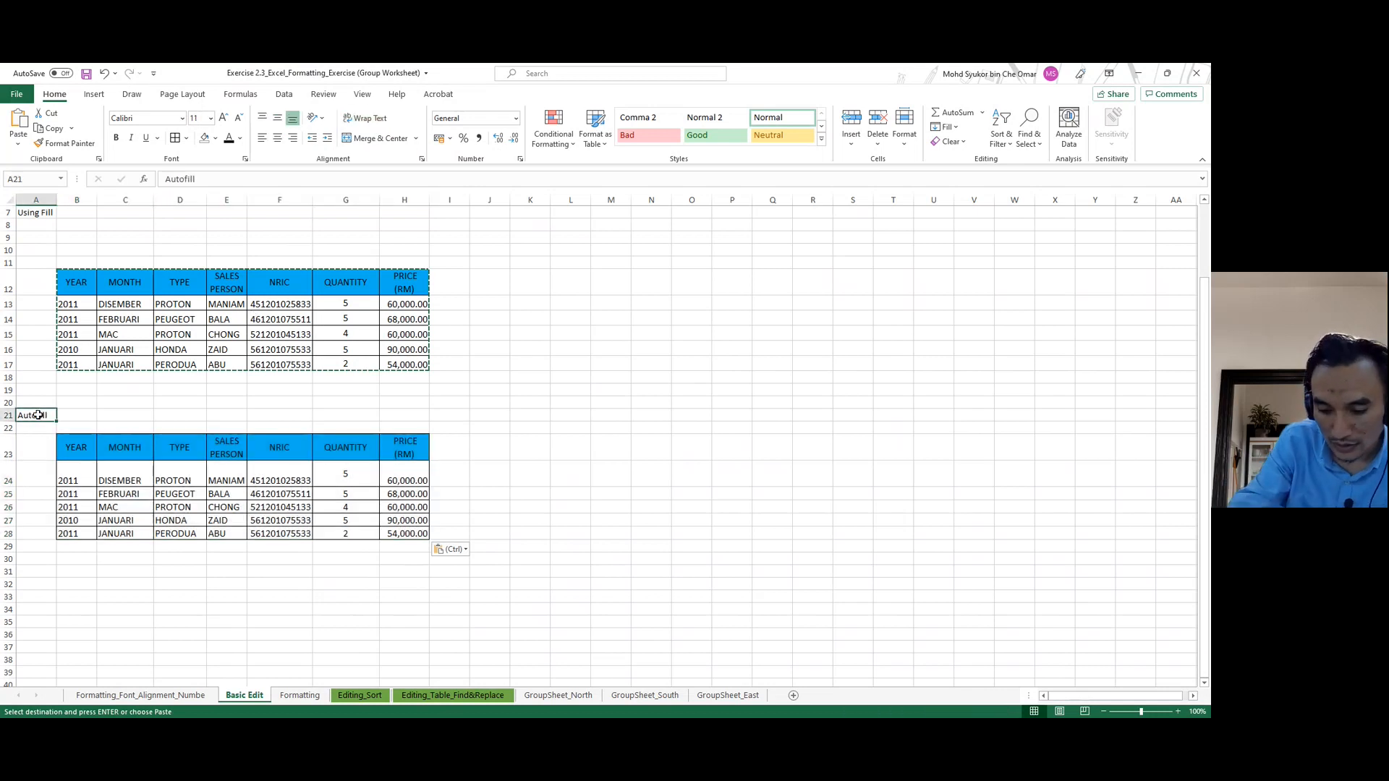
{"action": "type", "text": "copy &"}
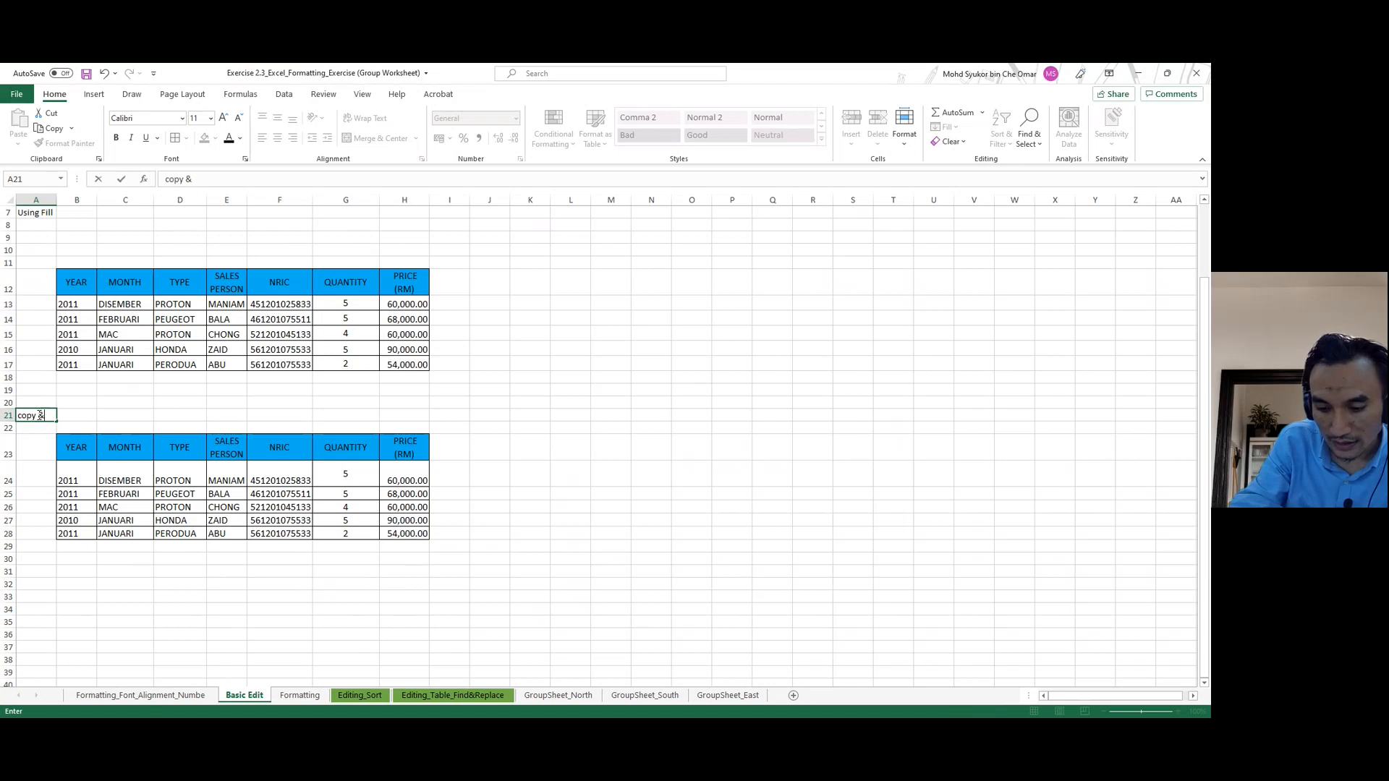
{"action": "type", "text": " paste"}
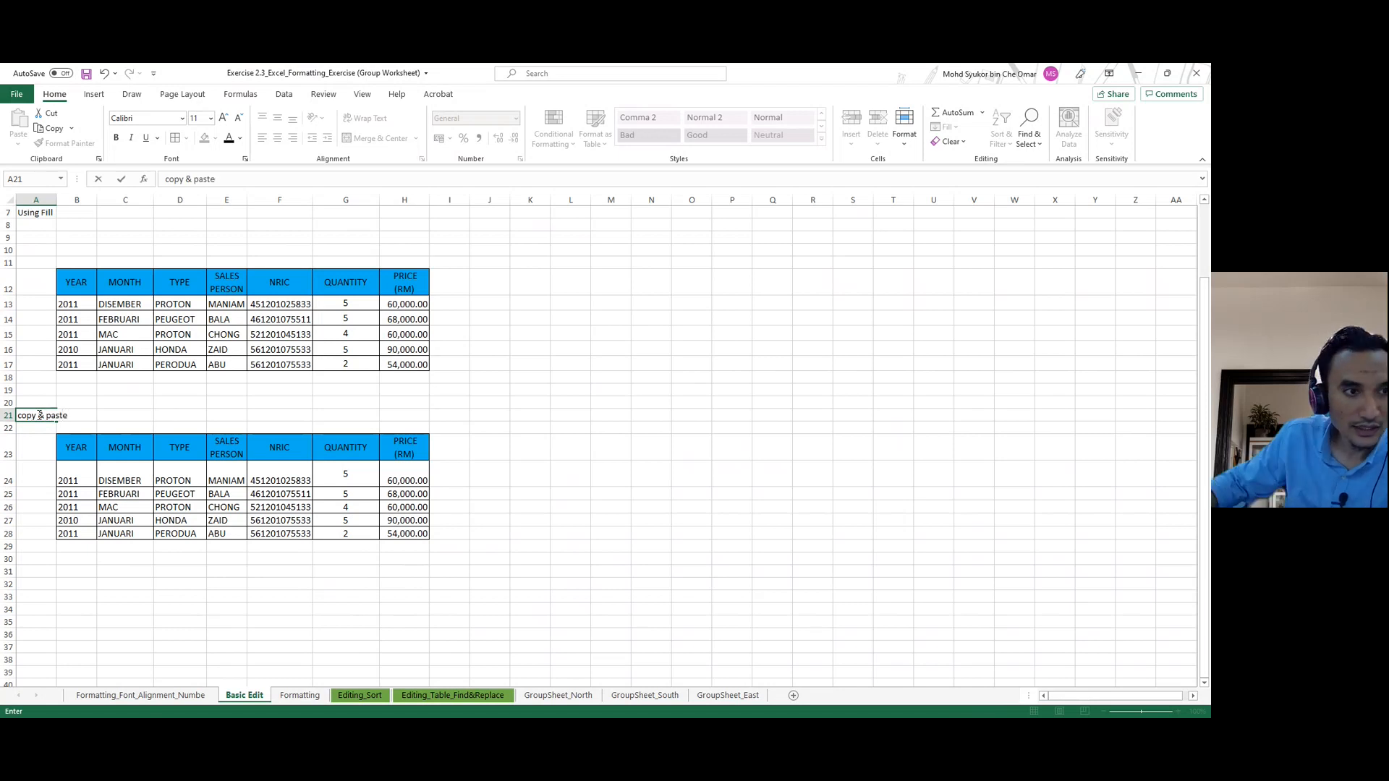
{"action": "left_click", "coordinate": [264, 403]}
{"action": "scroll", "coordinate": [83, 264], "scroll_direction": "up", "scroll_amount": 2}
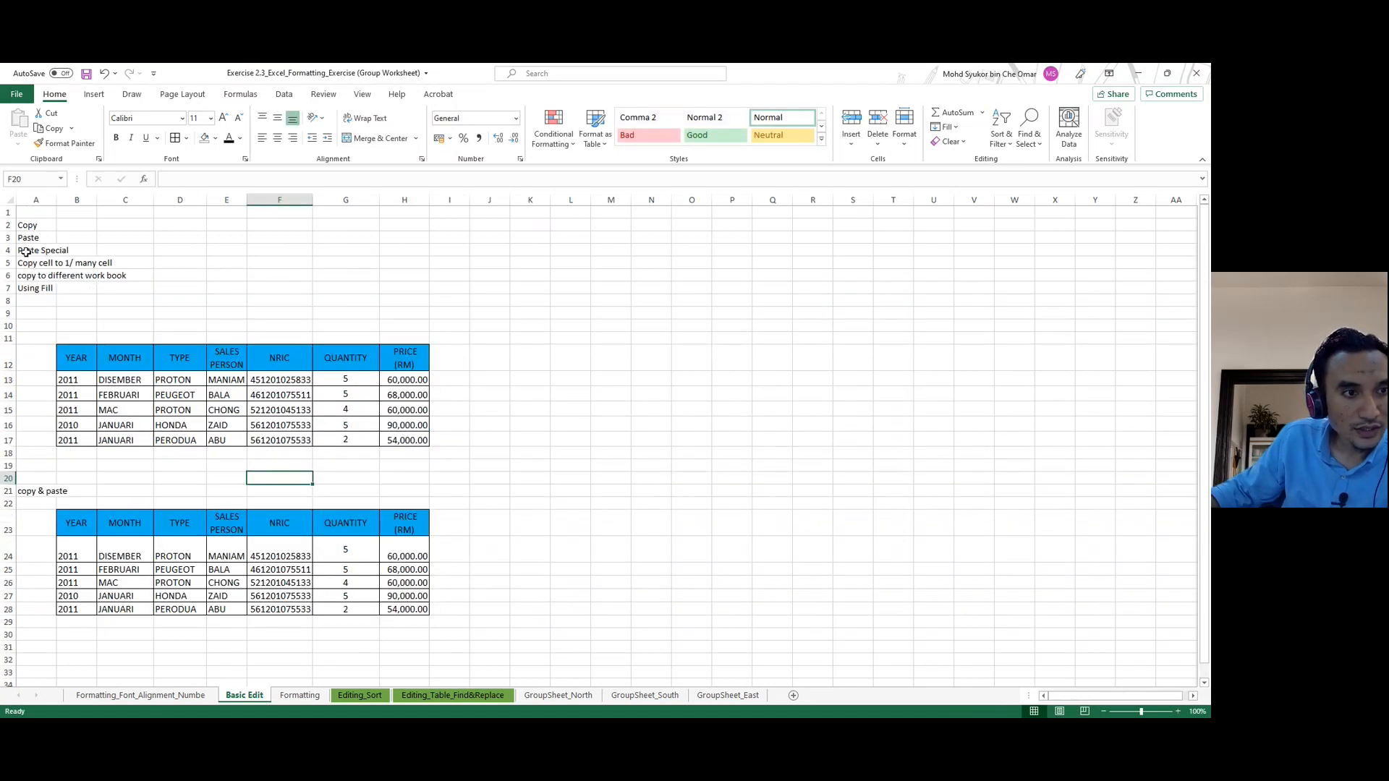
Enter the label "copy & paste special" in A31, below the second table.
{"action": "scroll", "coordinate": [152, 418], "scroll_direction": "down", "scroll_amount": 2}
{"action": "left_click", "coordinate": [21, 572]}
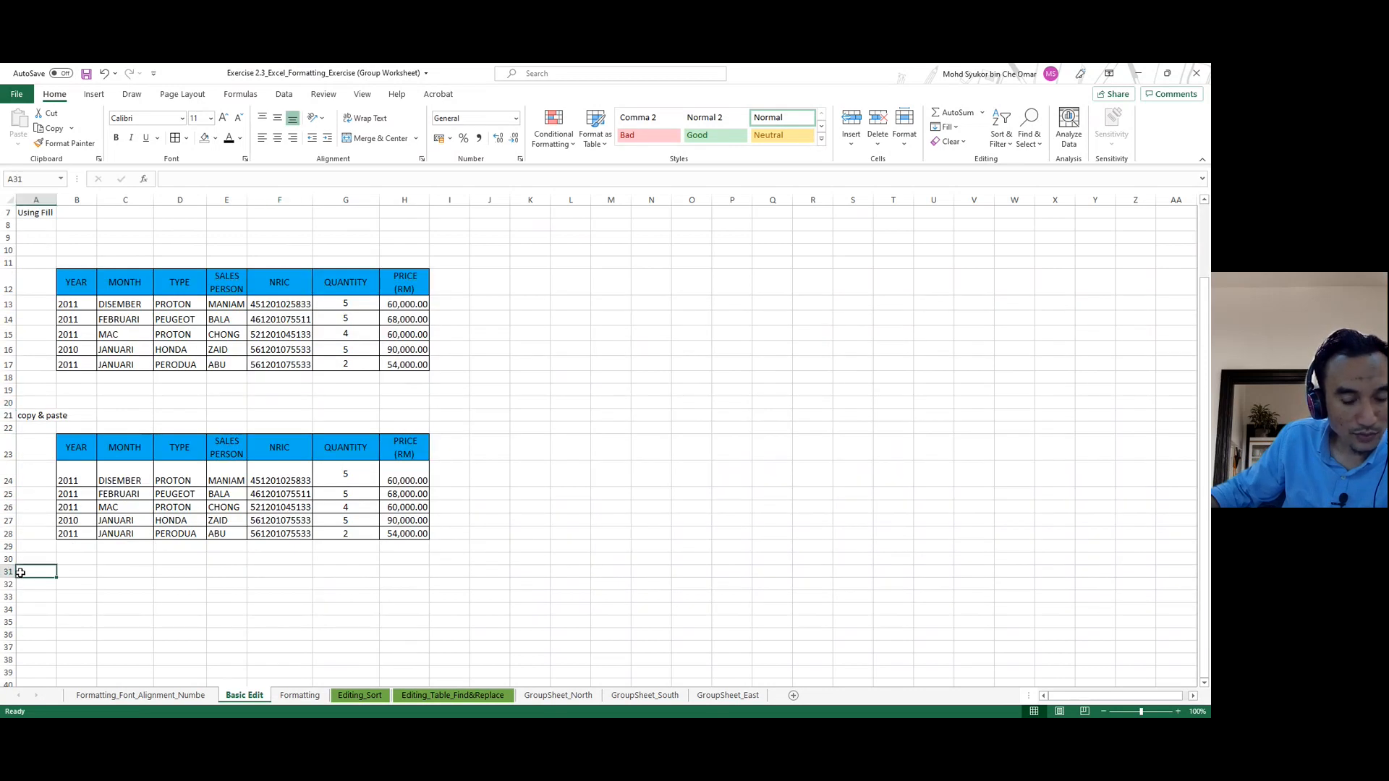
{"action": "type", "text": "copy"}
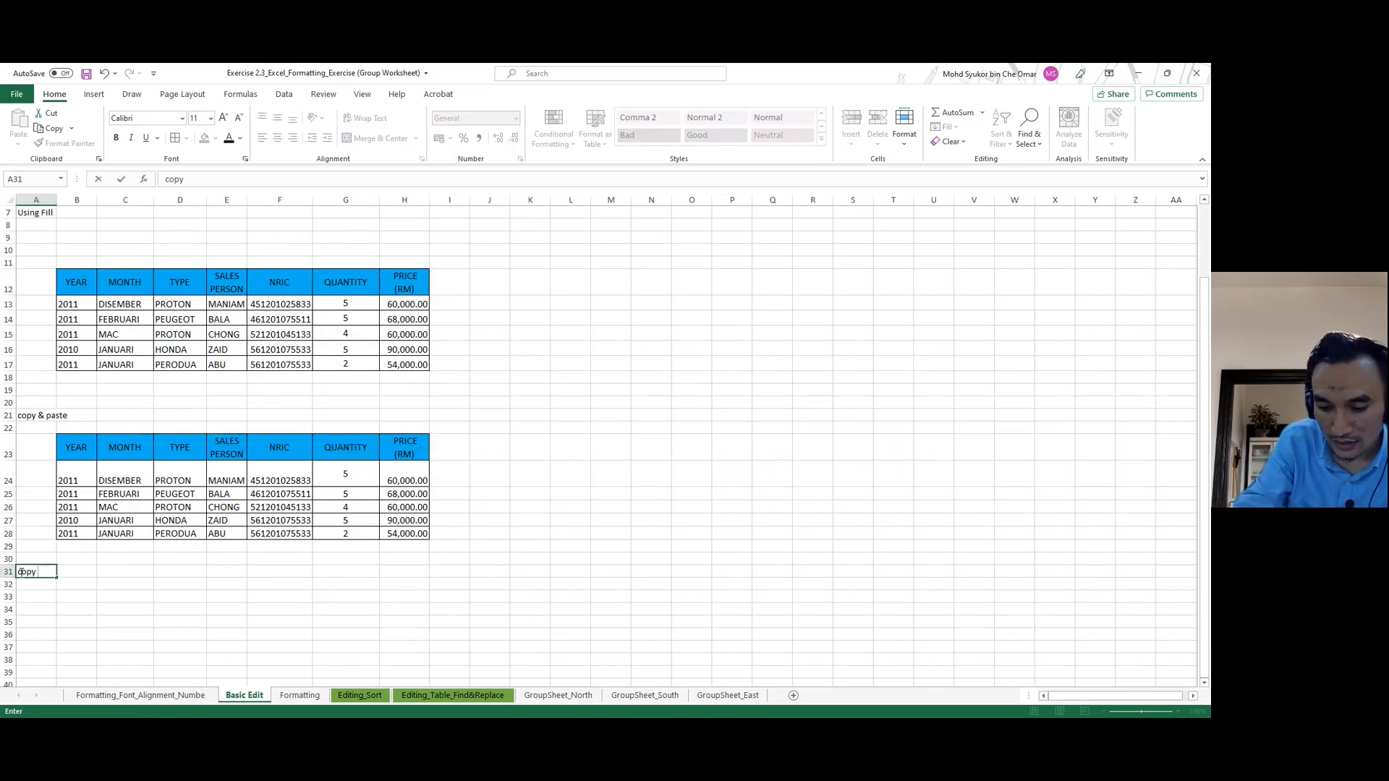
{"action": "type", "text": " & paste"}
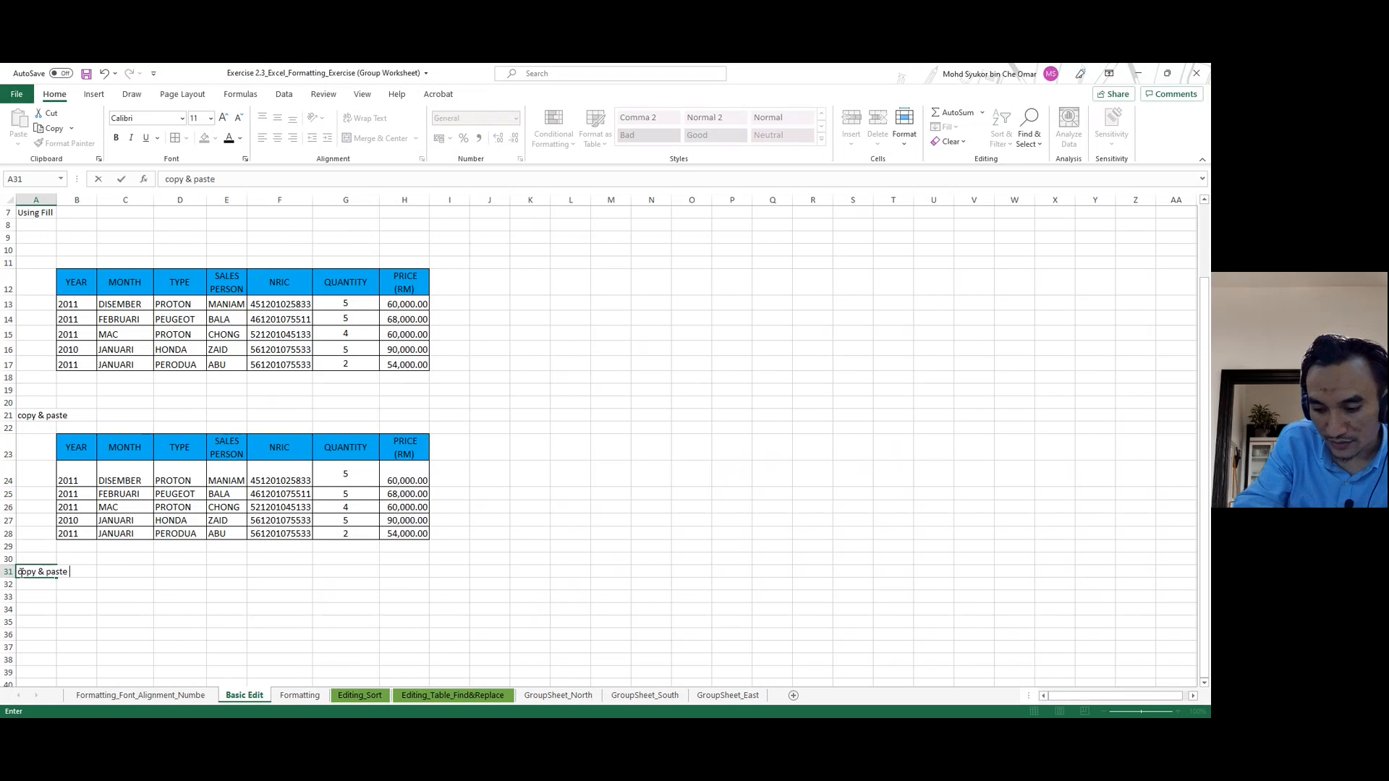
{"action": "type", "text": " special"}
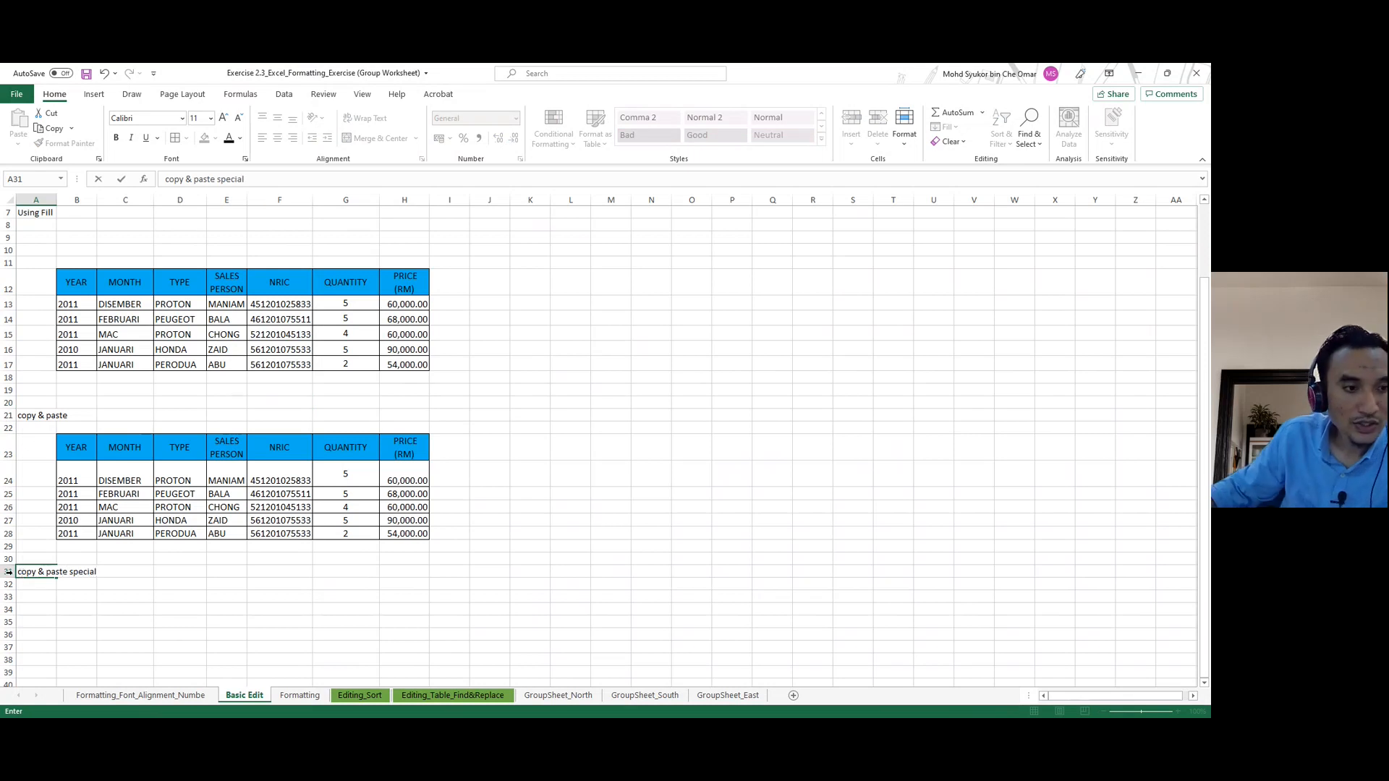
Copy the table B23:H28 with its header row and paste it transposed at B33 with Paste Special.
{"action": "left_click_drag", "start_coordinate": [76, 452], "coordinate": [417, 527]}
{"action": "left_click_drag", "start_coordinate": [72, 450], "coordinate": [401, 532]}
{"action": "key", "text": "ctrl+c"}
{"action": "left_click", "coordinate": [80, 597]}
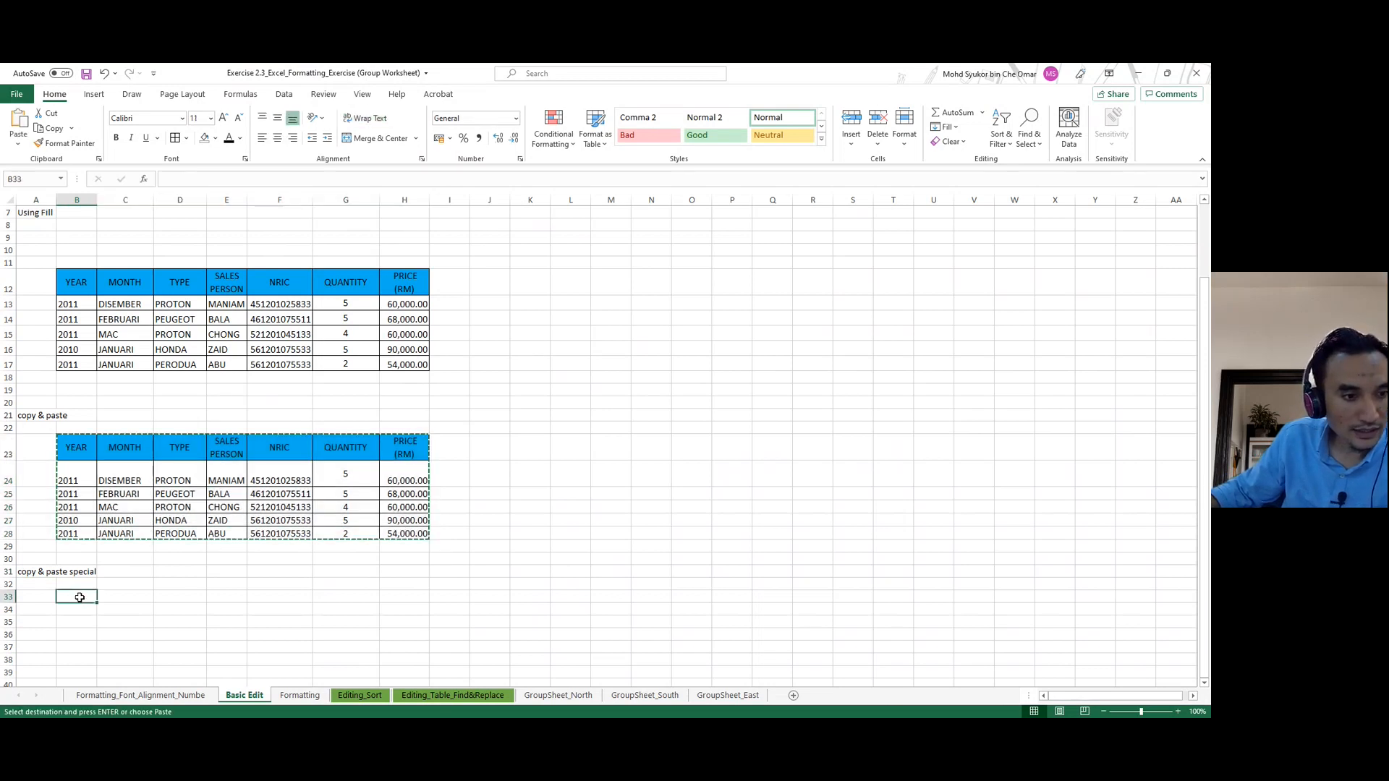
{"action": "right_click", "coordinate": [79, 597]}
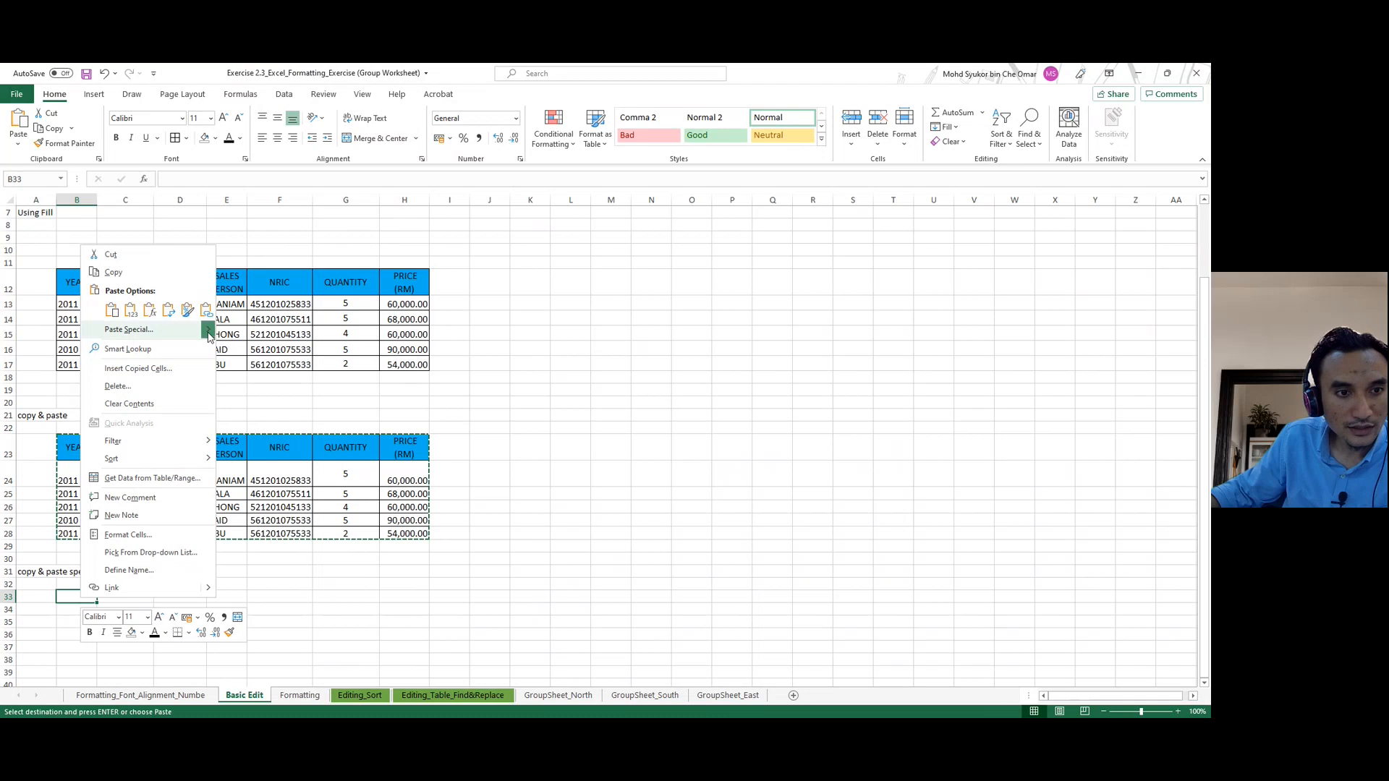
{"action": "mouse_move", "coordinate": [208, 335]}
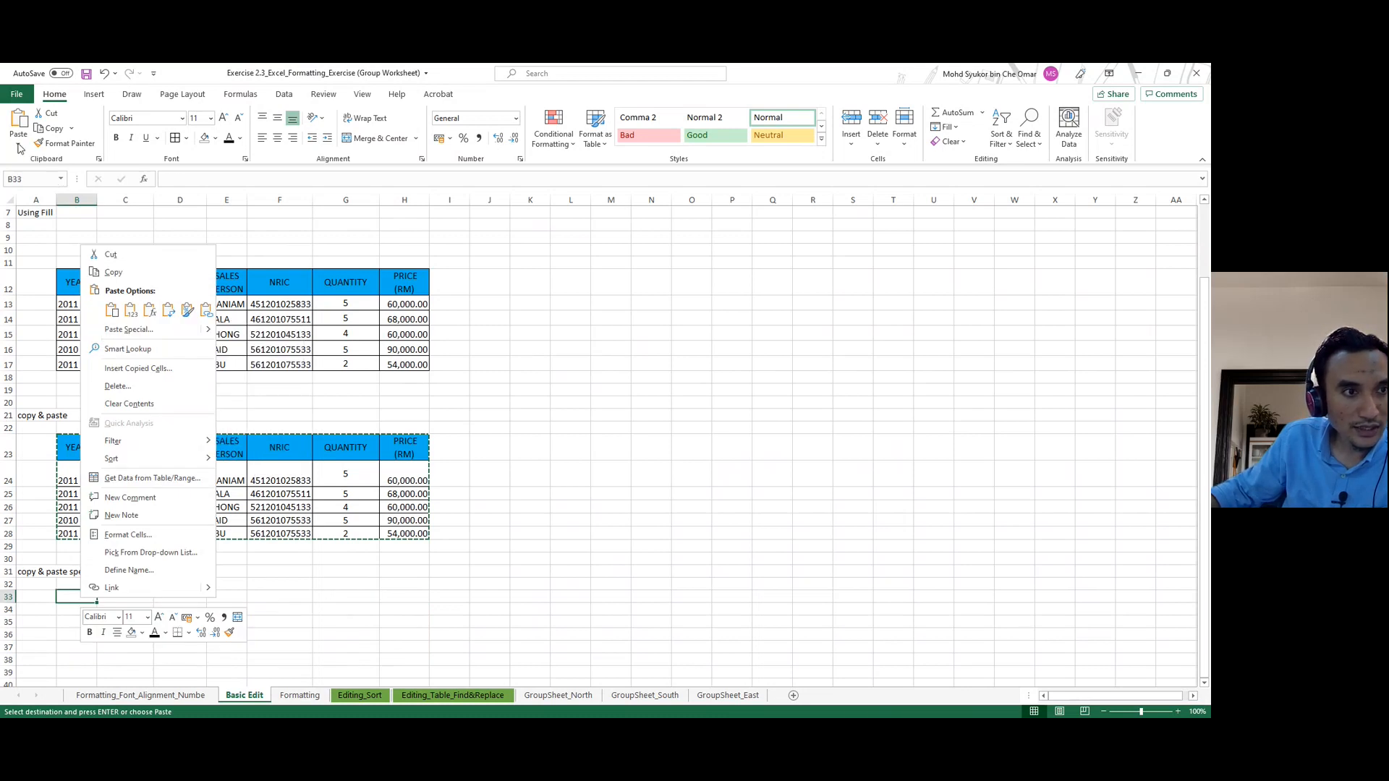
{"action": "left_click", "coordinate": [19, 147]}
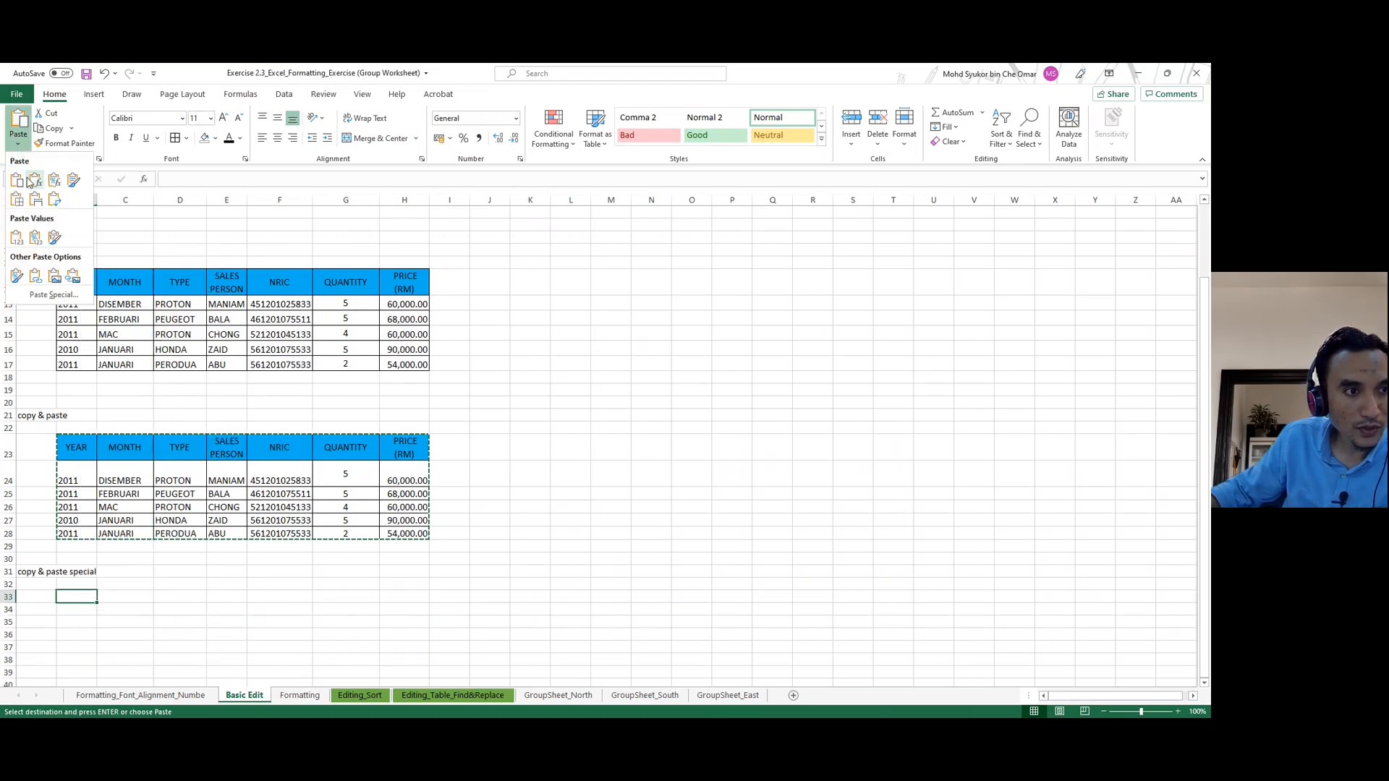
{"action": "left_click", "coordinate": [52, 295]}
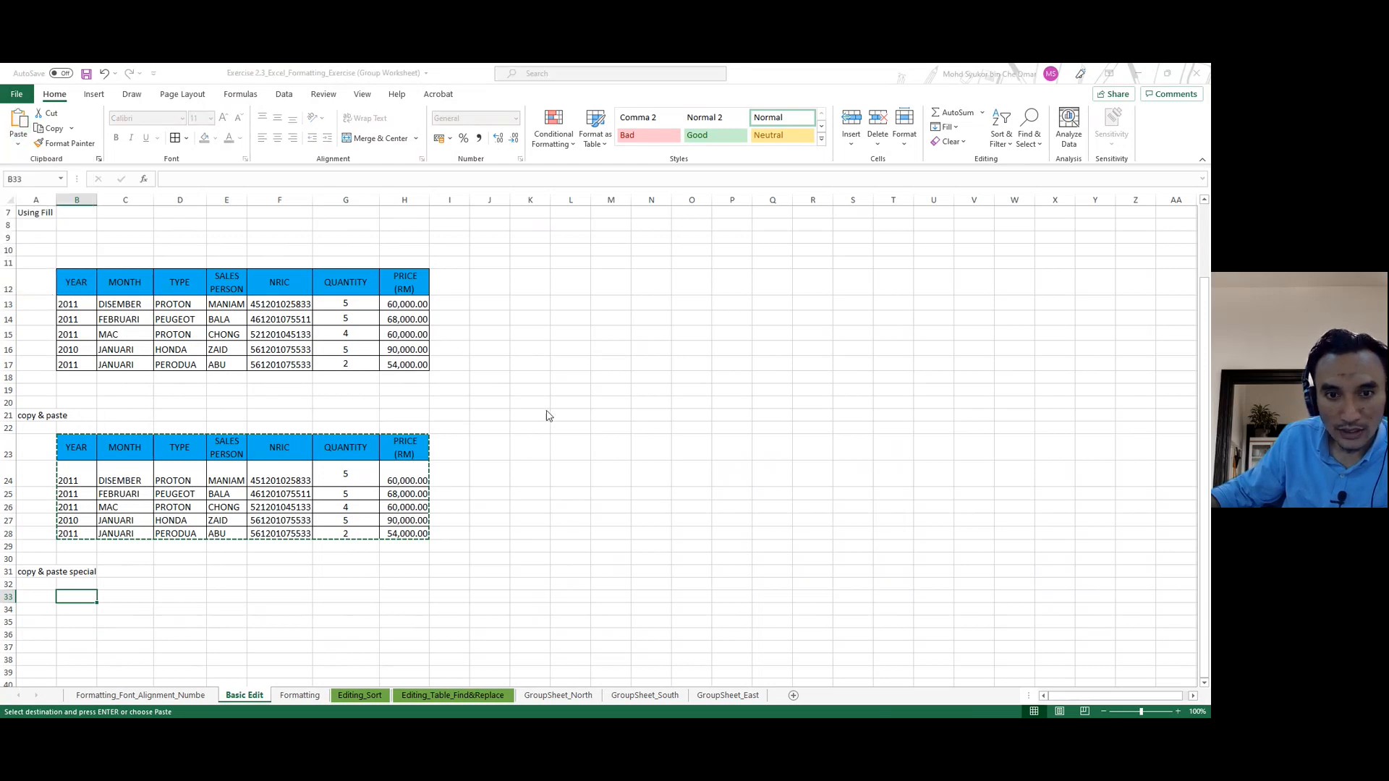
{"action": "left_click", "coordinate": [633, 485]}
{"action": "scroll", "coordinate": [293, 623], "scroll_direction": "down", "scroll_amount": 2}
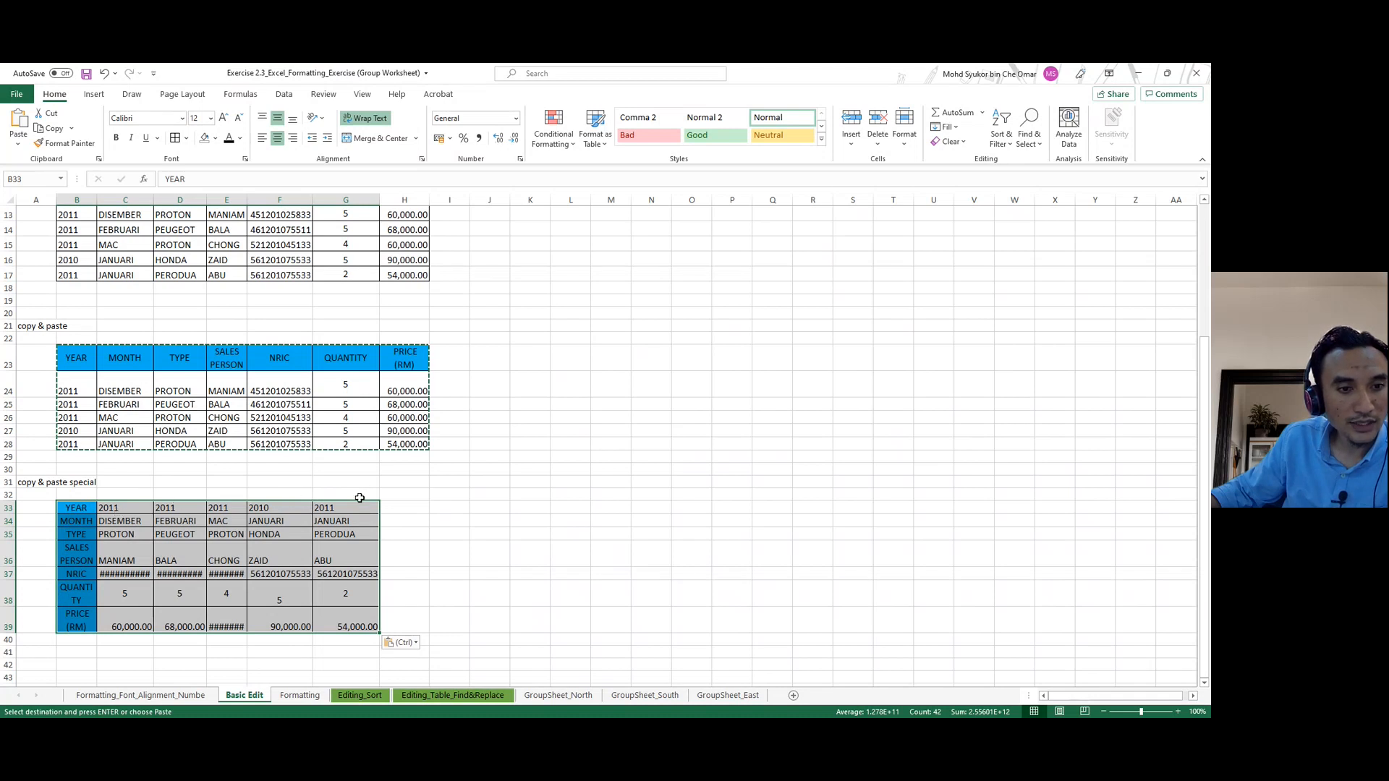
Widen columns C, D and E until the NRIC numbers and prices in the transposed table show in full.
{"action": "left_click_drag", "start_coordinate": [153, 201], "coordinate": [162, 201]}
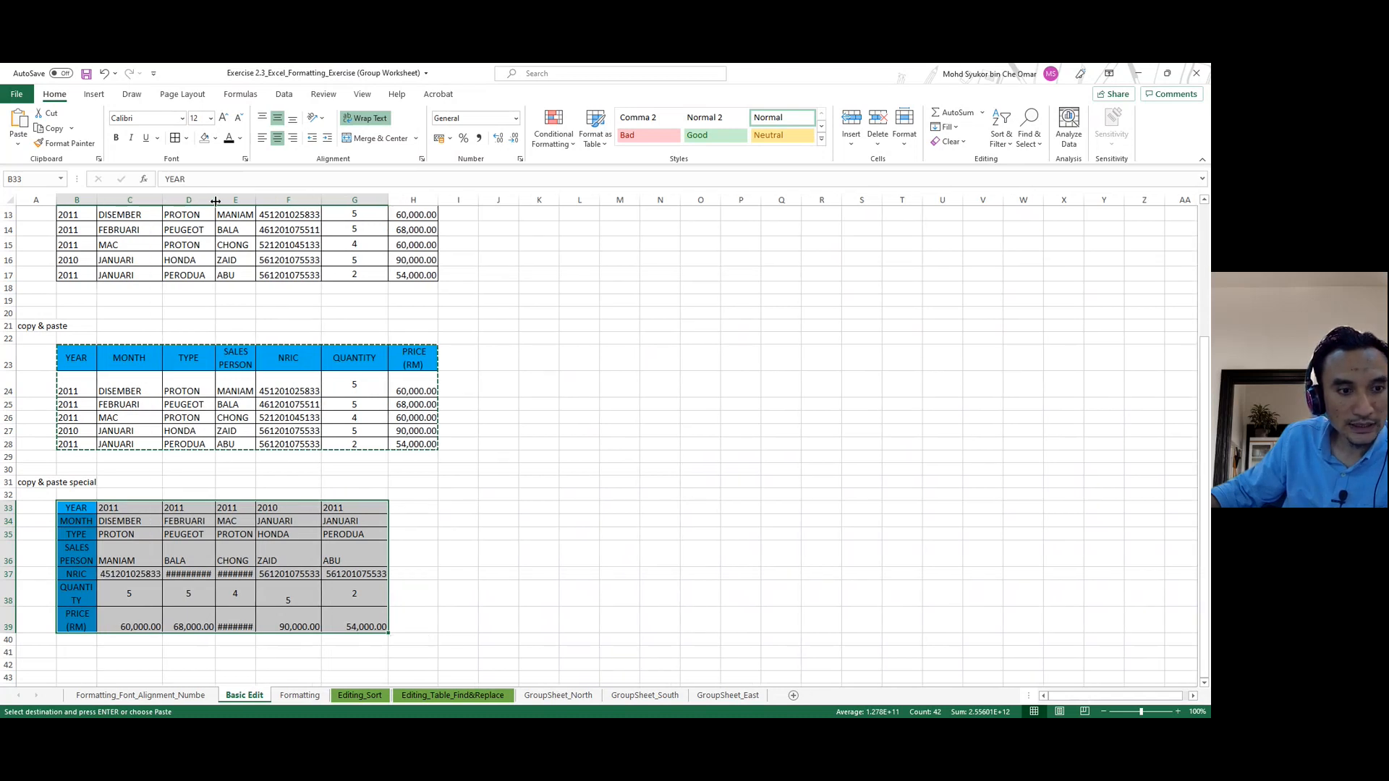
{"action": "left_click_drag", "start_coordinate": [212, 201], "coordinate": [225, 201]}
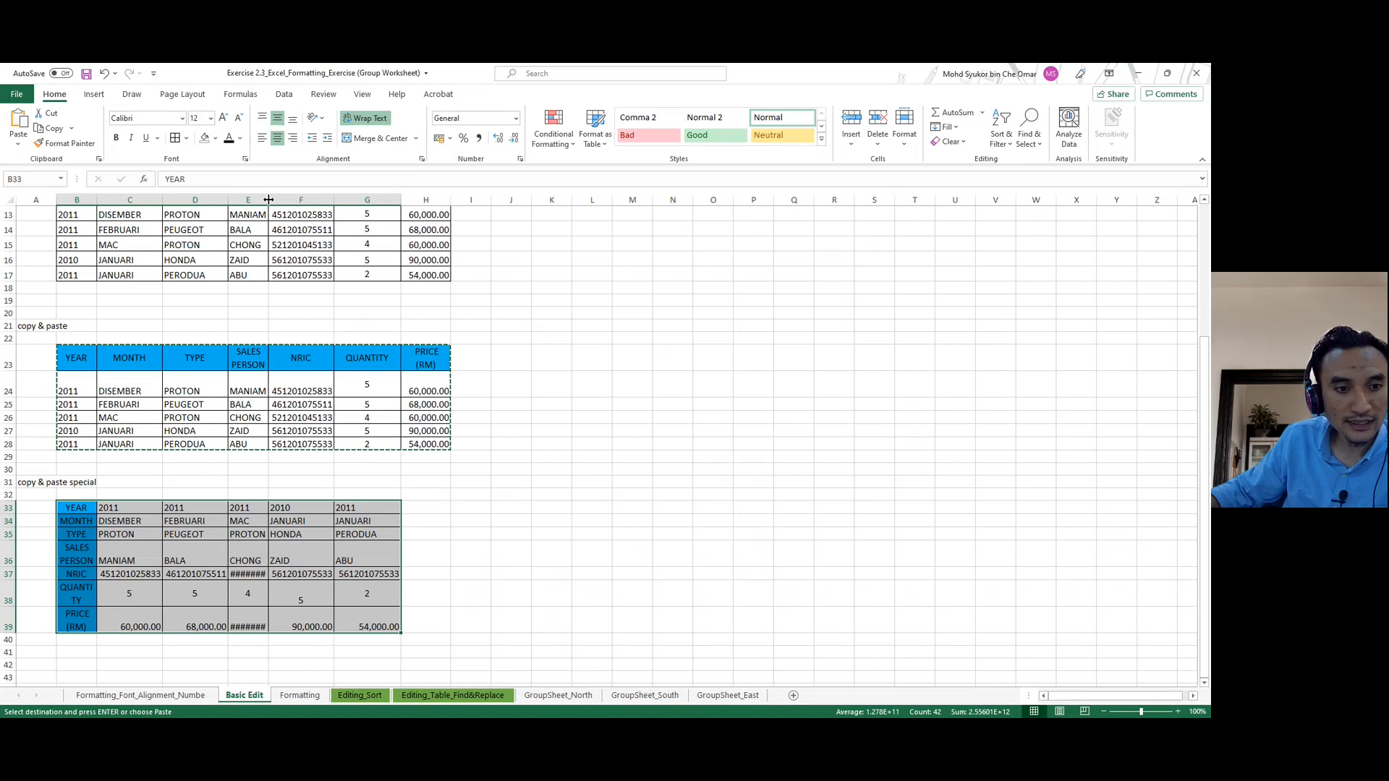
{"action": "left_click_drag", "start_coordinate": [268, 200], "coordinate": [293, 200]}
{"action": "left_click", "coordinate": [684, 403]}
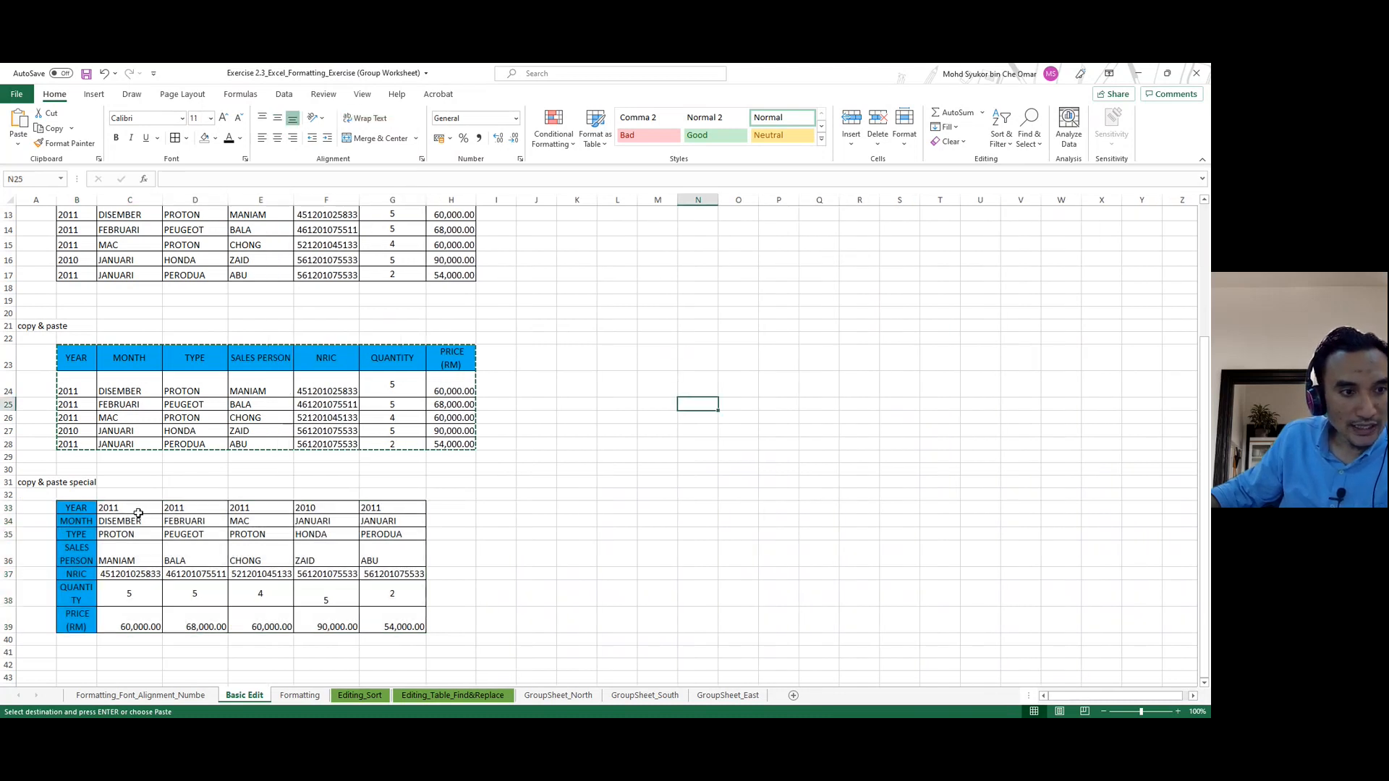
Paste the copied table again starting at K23 and fit the widths of columns Q and O to their contents.
{"action": "scroll", "coordinate": [142, 512], "scroll_direction": "up", "scroll_amount": 4}
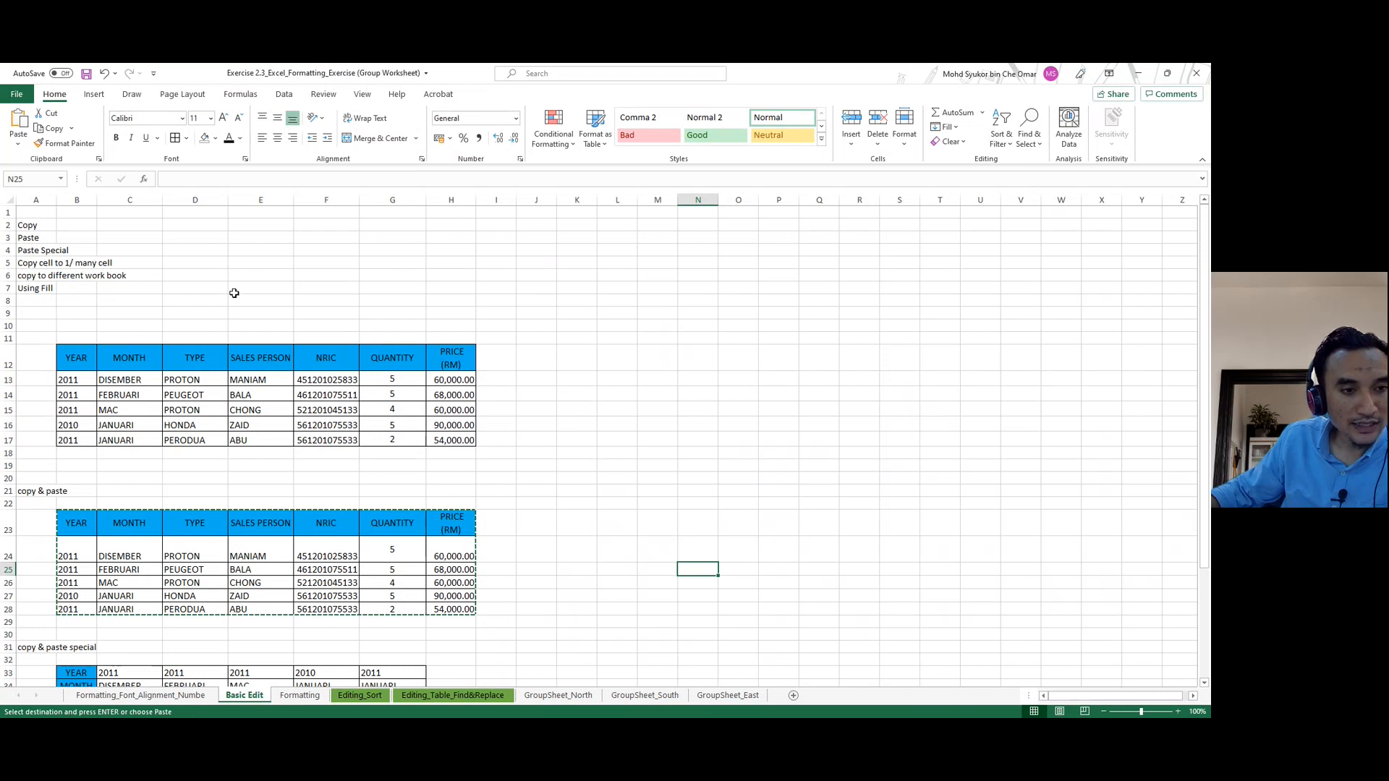
{"action": "scroll", "coordinate": [217, 499], "scroll_direction": "down", "scroll_amount": 5}
{"action": "left_click", "coordinate": [619, 506]}
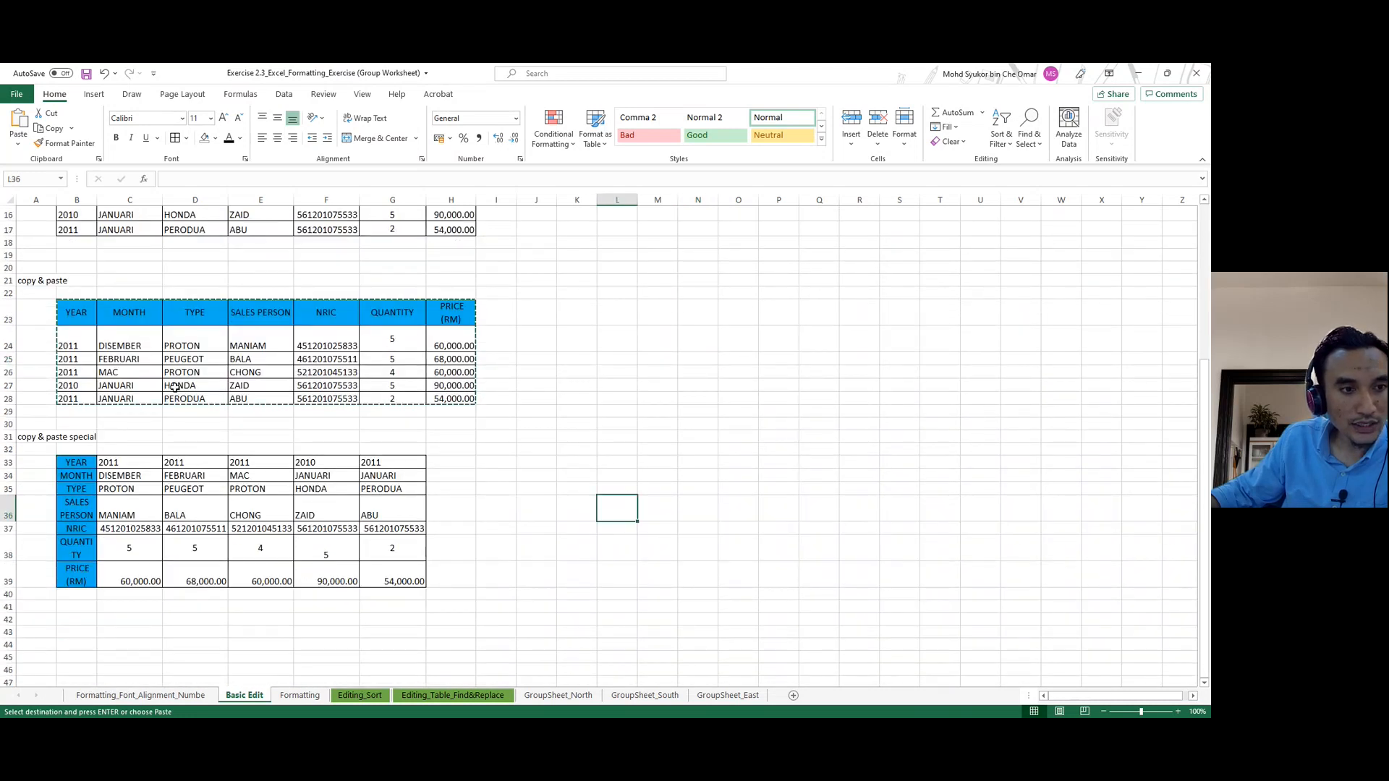
{"action": "left_click", "coordinate": [75, 346]}
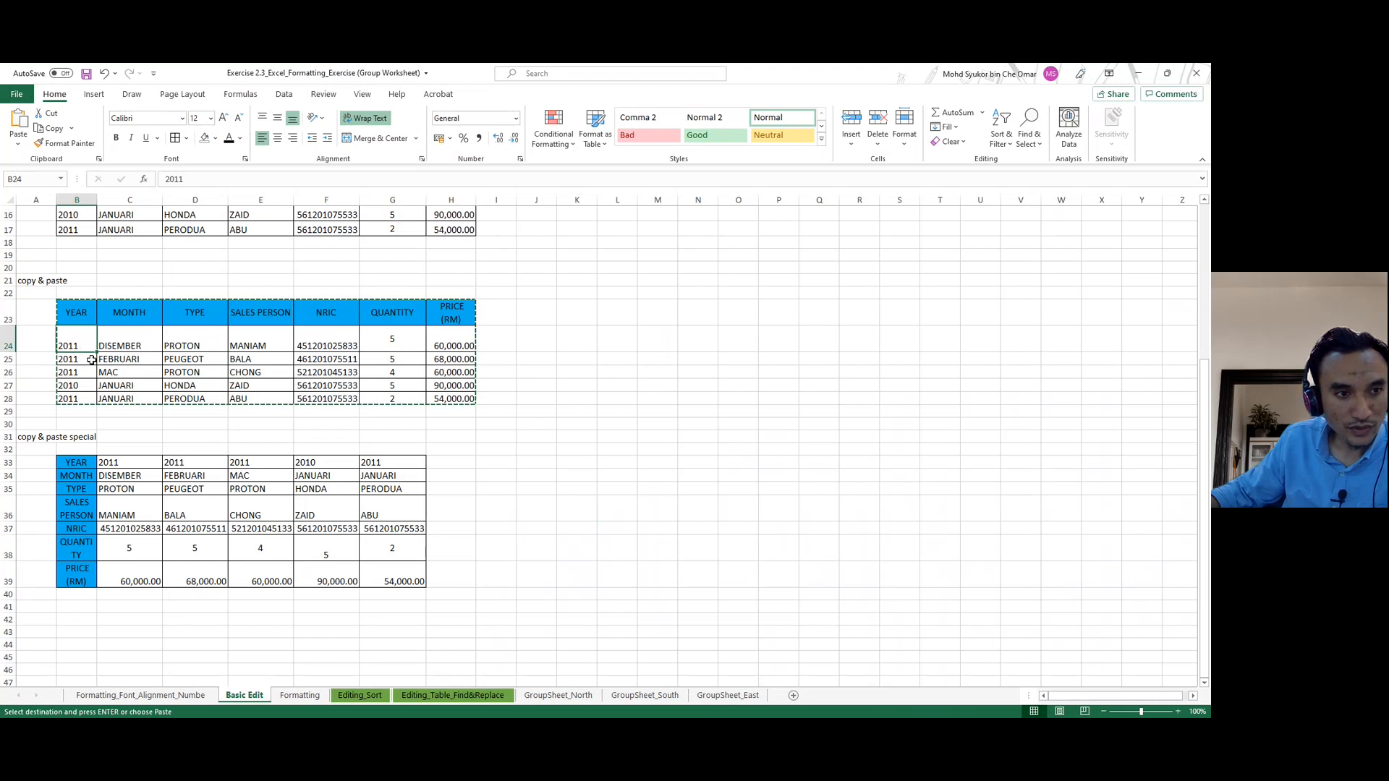
{"action": "left_click_drag", "start_coordinate": [75, 312], "coordinate": [451, 397]}
{"action": "left_click", "coordinate": [575, 315]}
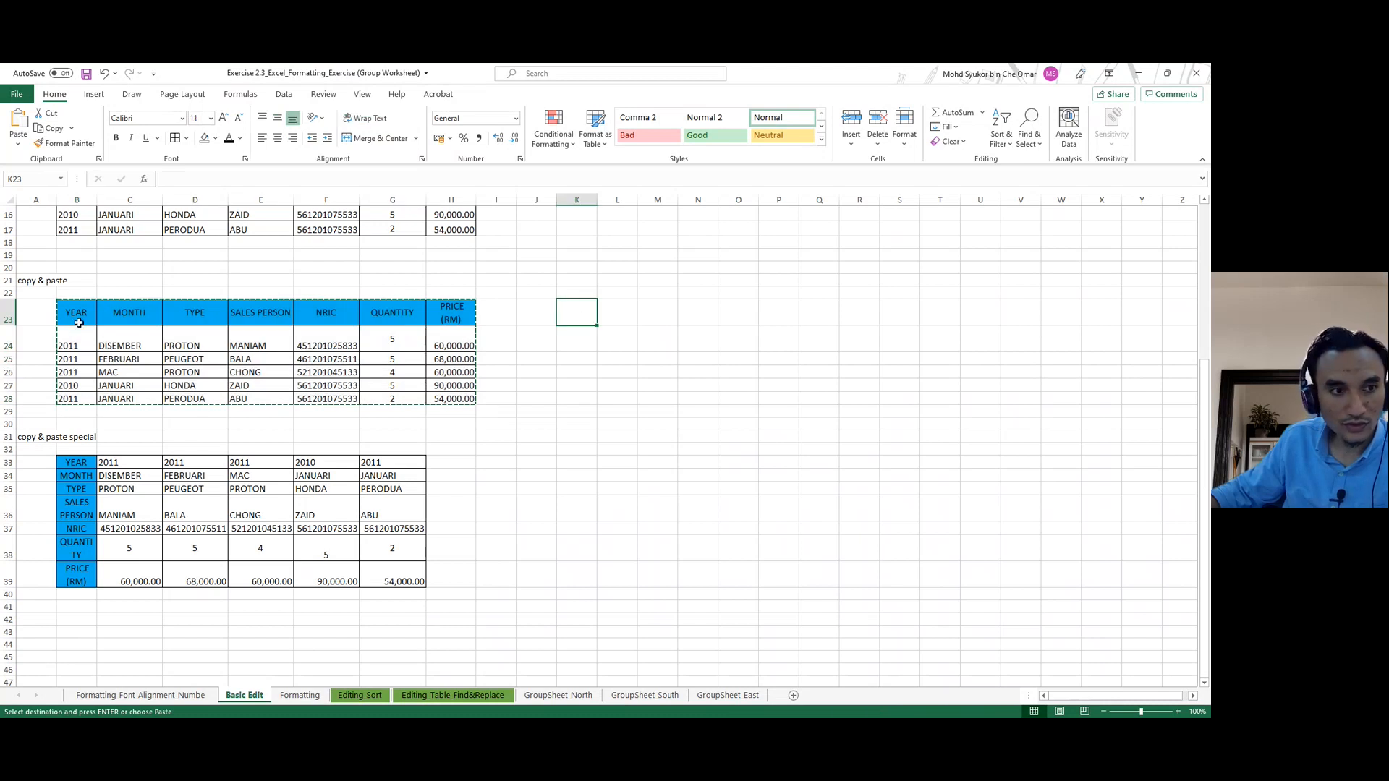
{"action": "left_click", "coordinate": [69, 319]}
{"action": "left_click", "coordinate": [561, 311]}
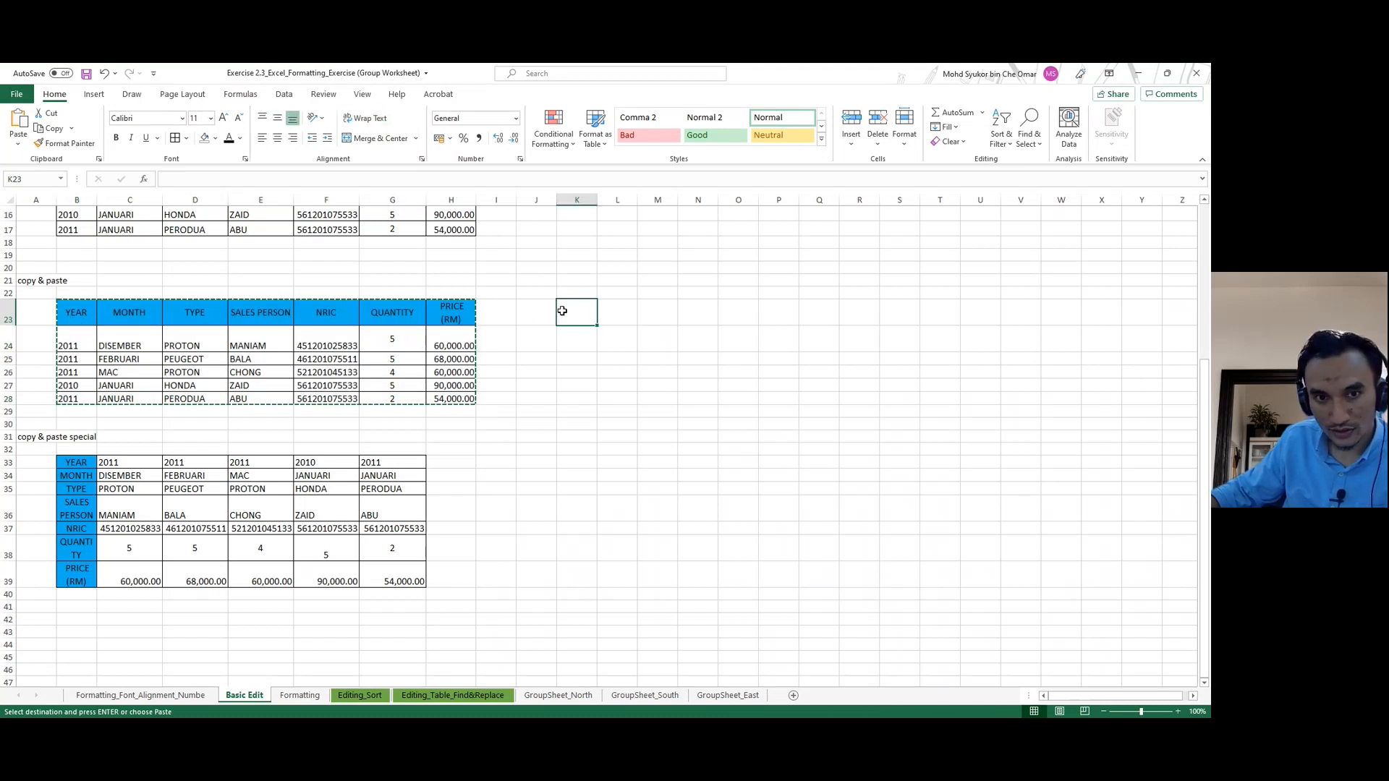
{"action": "key", "text": "ctrl+v"}
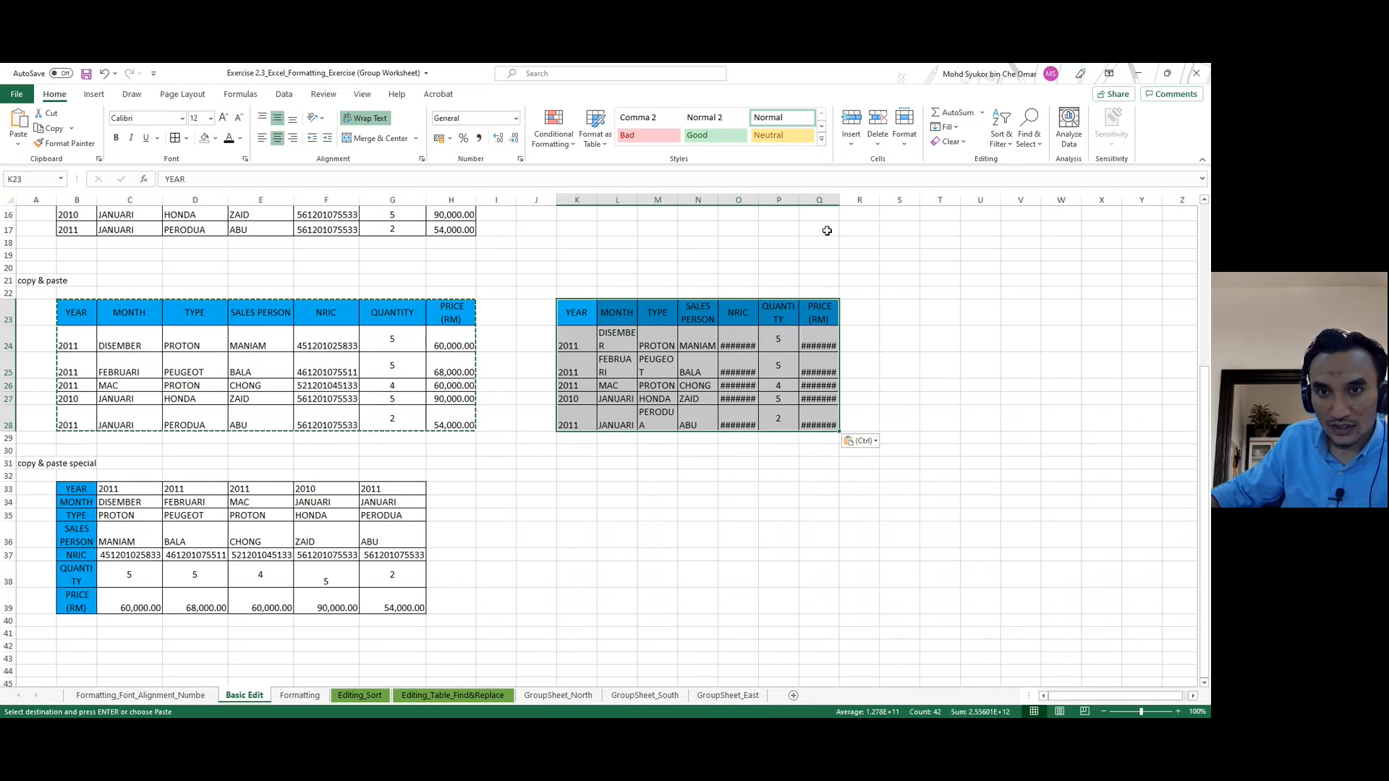
{"action": "double_click", "coordinate": [840, 203]}
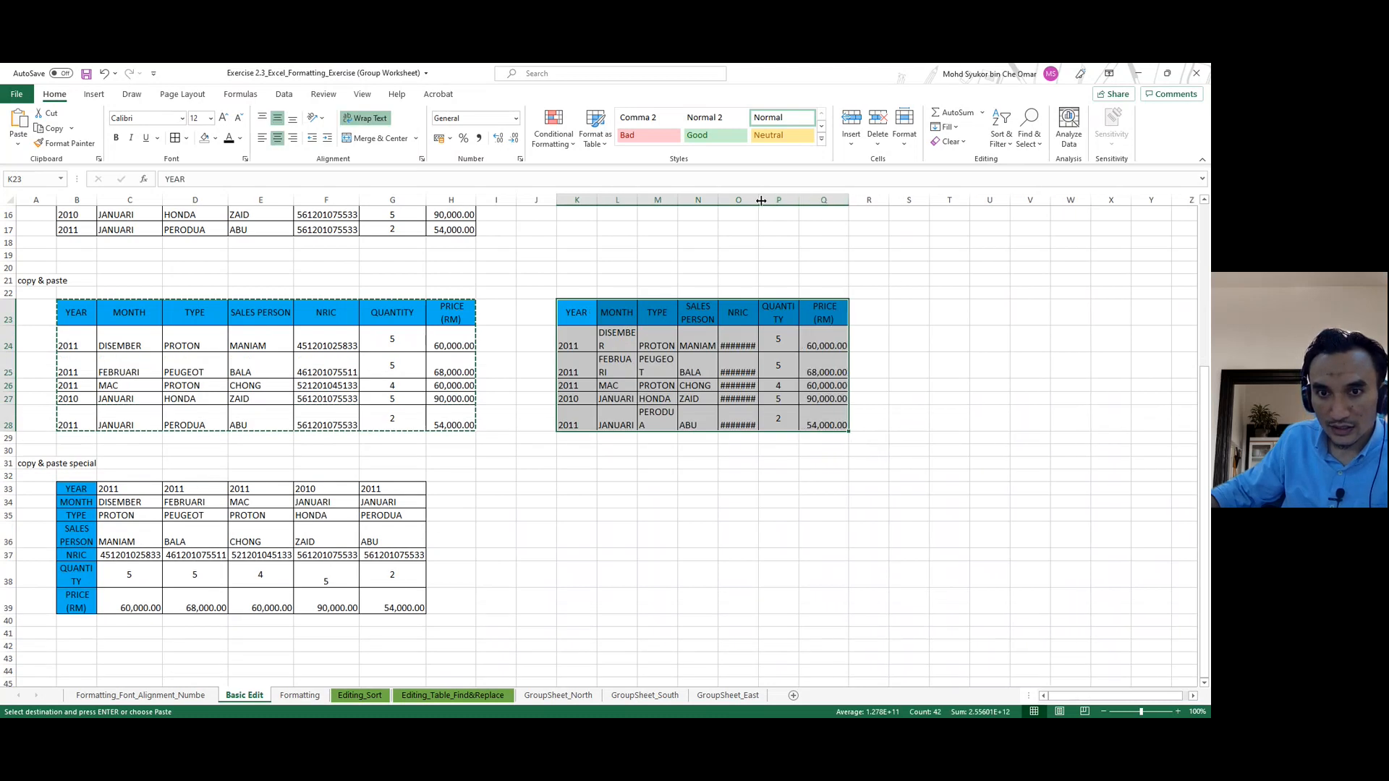
{"action": "double_click", "coordinate": [758, 201]}
{"action": "left_click_drag", "start_coordinate": [572, 371], "coordinate": [576, 425]}
{"action": "key", "text": "Escape"}
{"action": "key", "text": "Page_Down"}
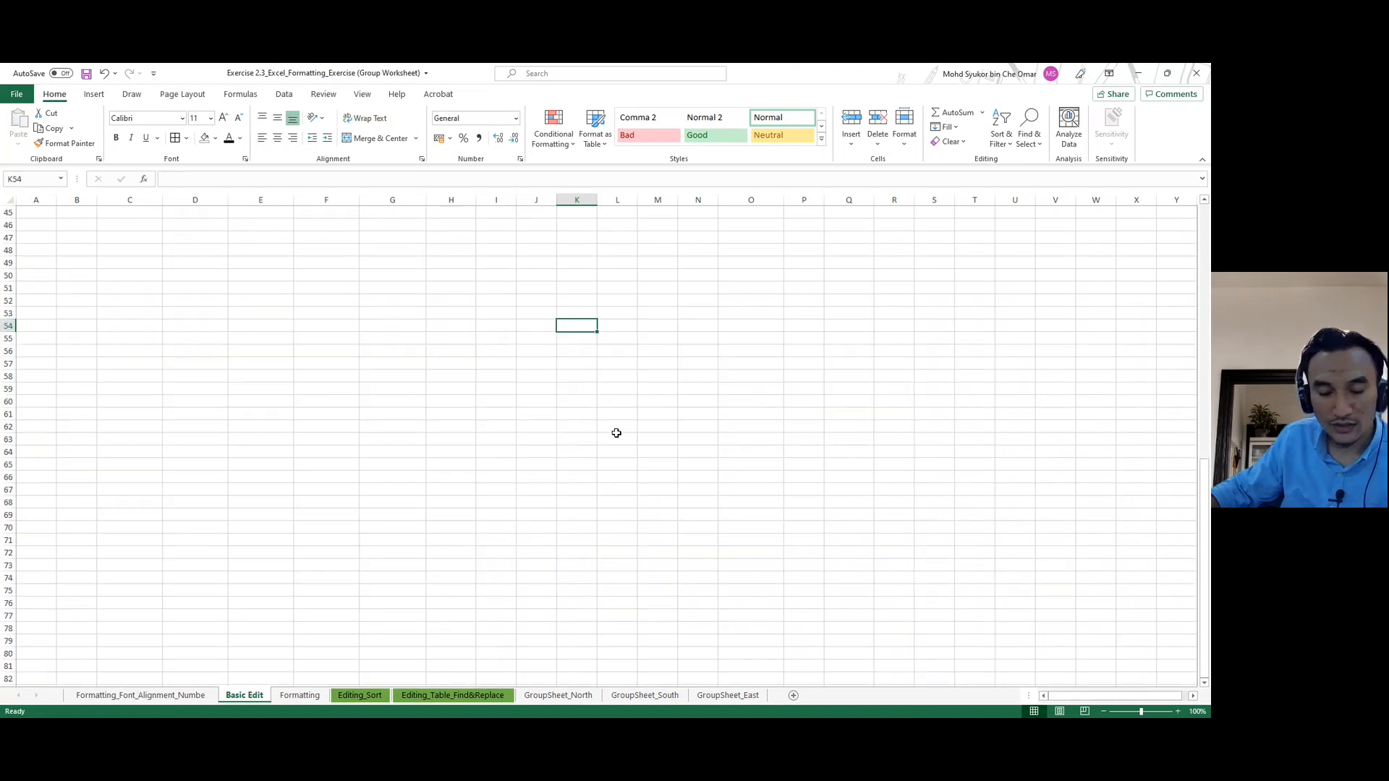
{"action": "key", "text": "ctrl+c"}
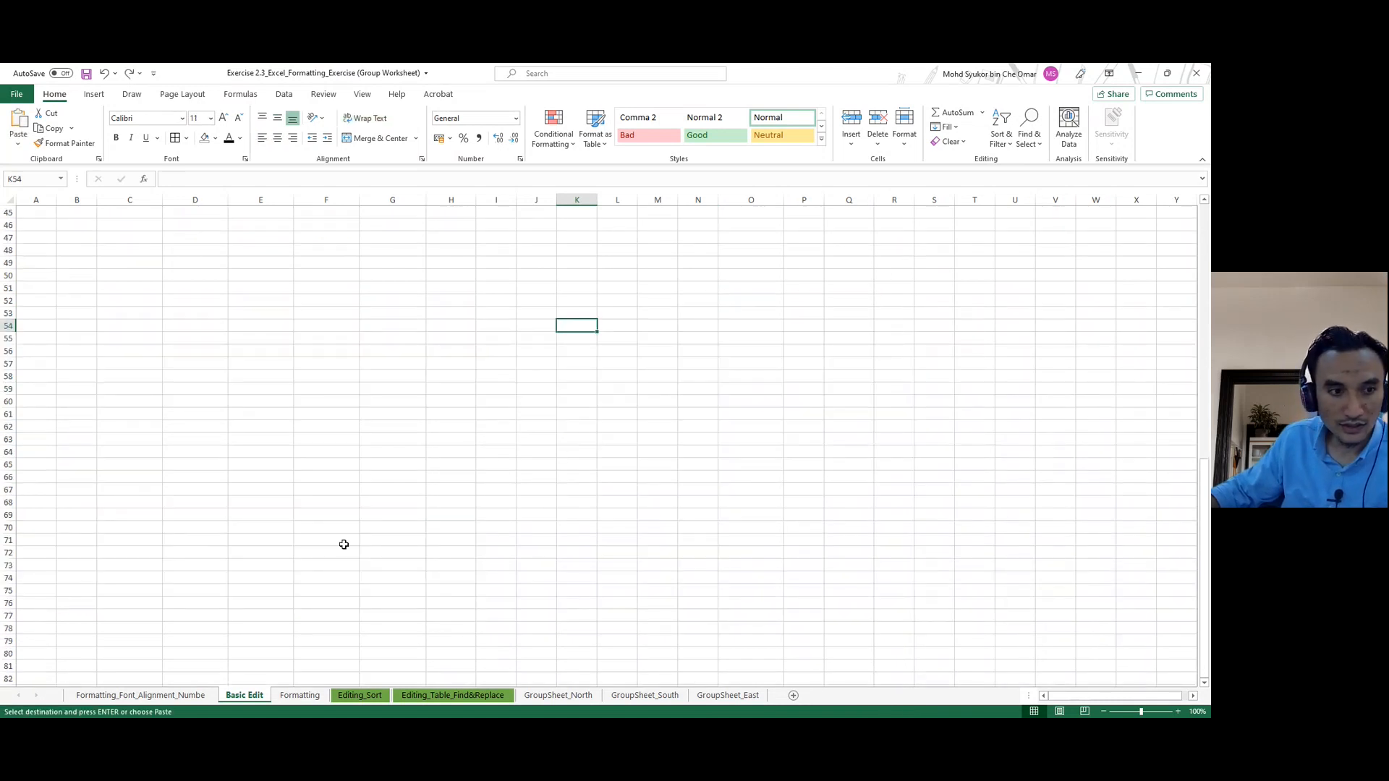
{"action": "scroll", "coordinate": [260, 447], "scroll_direction": "up", "scroll_amount": 12}
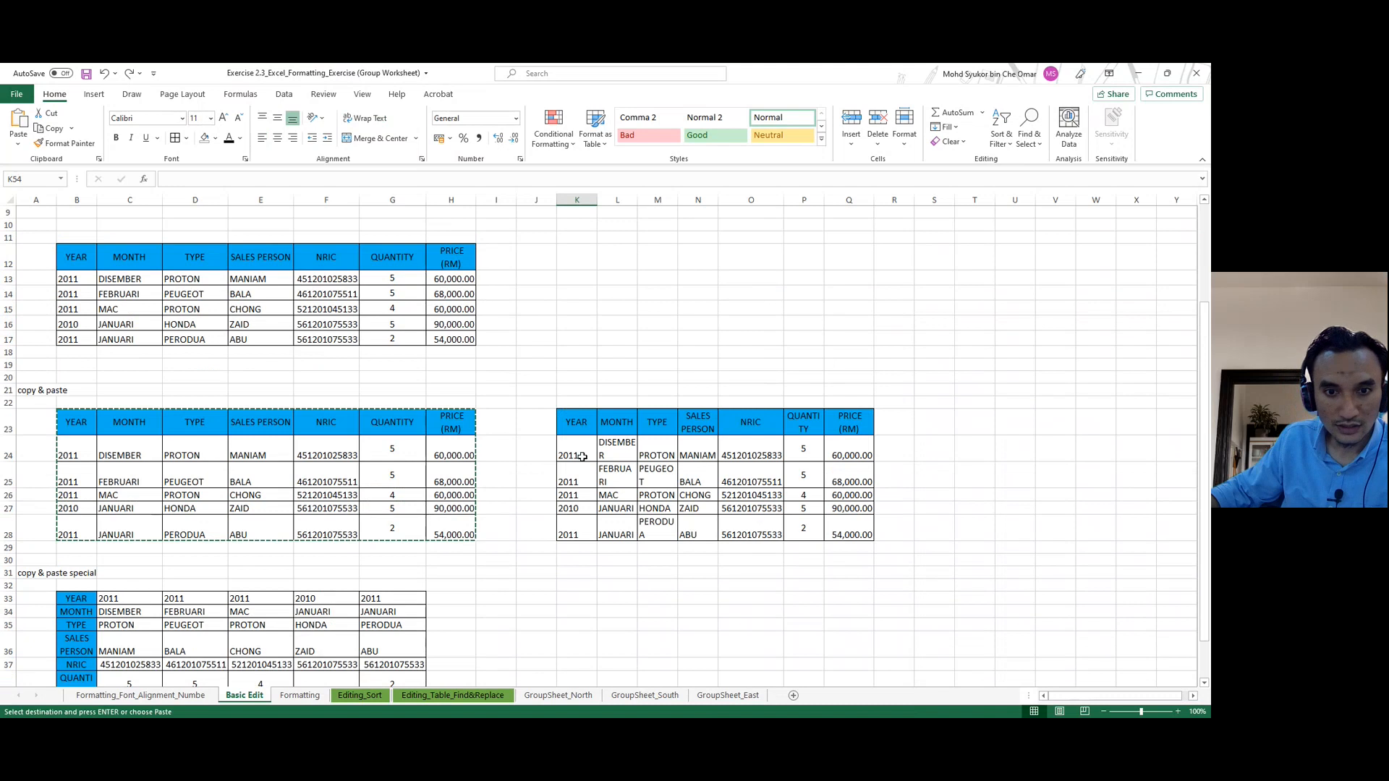
{"action": "left_click", "coordinate": [579, 450]}
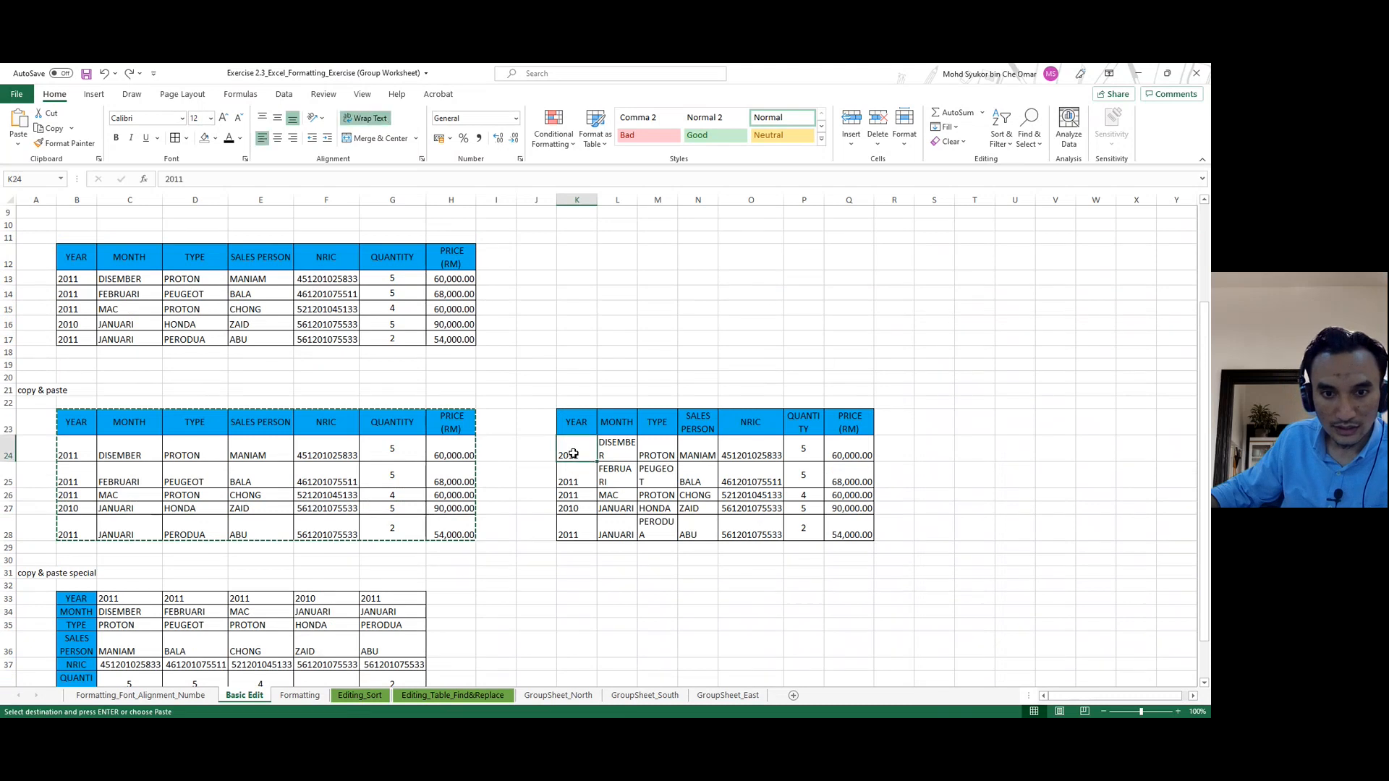
Widen column L so the month names fit on one line, and clear the years in K25:K28.
{"action": "double_click", "coordinate": [637, 200]}
{"action": "left_click_drag", "start_coordinate": [637, 200], "coordinate": [651, 200]}
{"action": "left_click_drag", "start_coordinate": [566, 483], "coordinate": [575, 535]}
{"action": "key", "text": "Delete"}
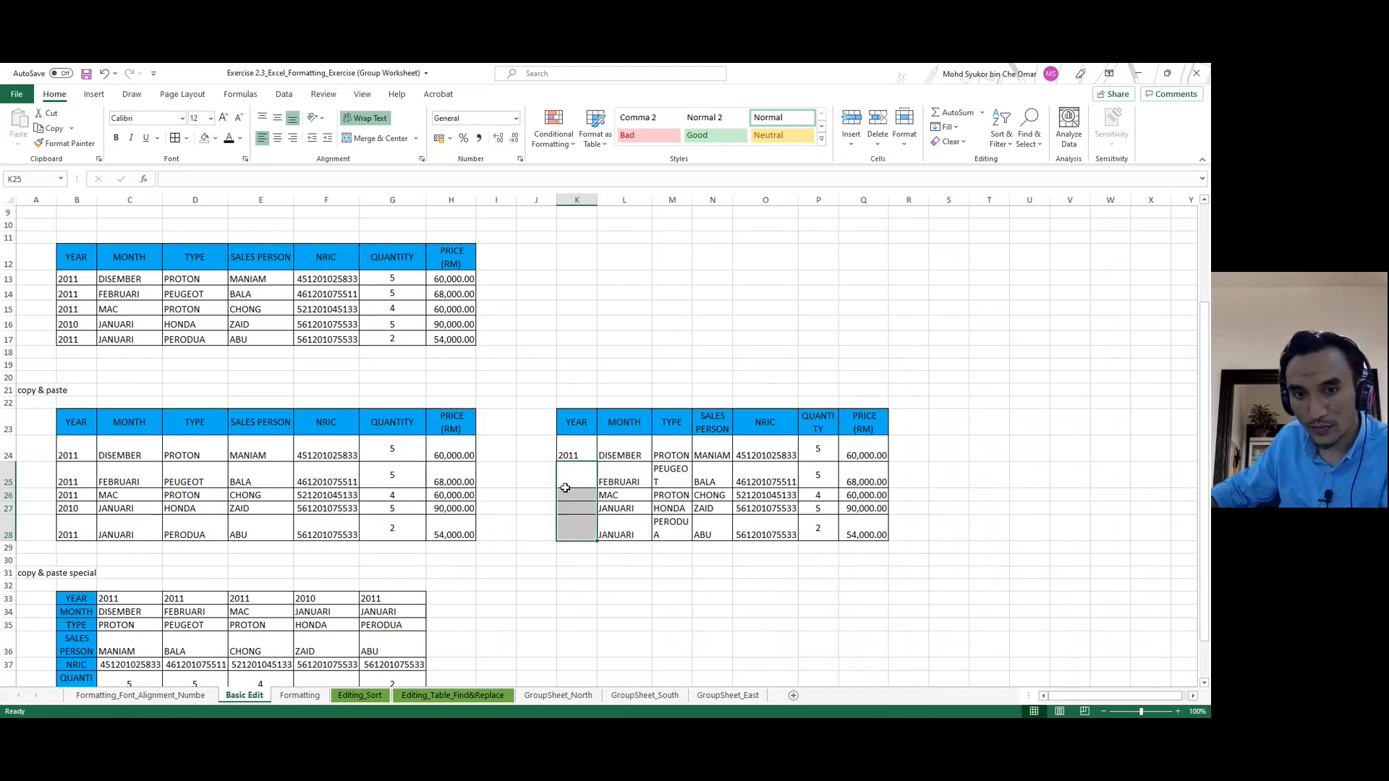
Copy the year from K24 and paste it into the empty cells K25:K28 in one go.
{"action": "left_click", "coordinate": [577, 459]}
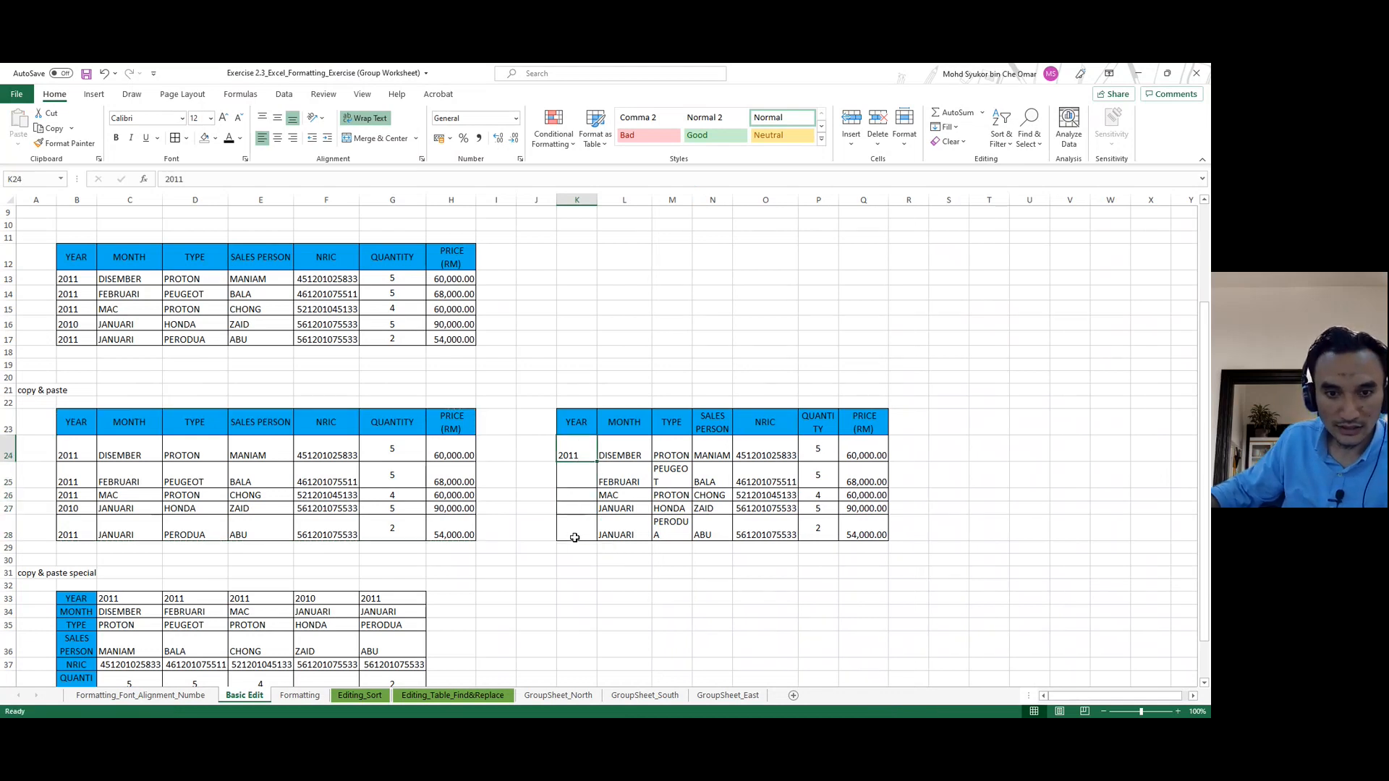
{"action": "left_click", "coordinate": [577, 475]}
{"action": "left_click", "coordinate": [579, 452]}
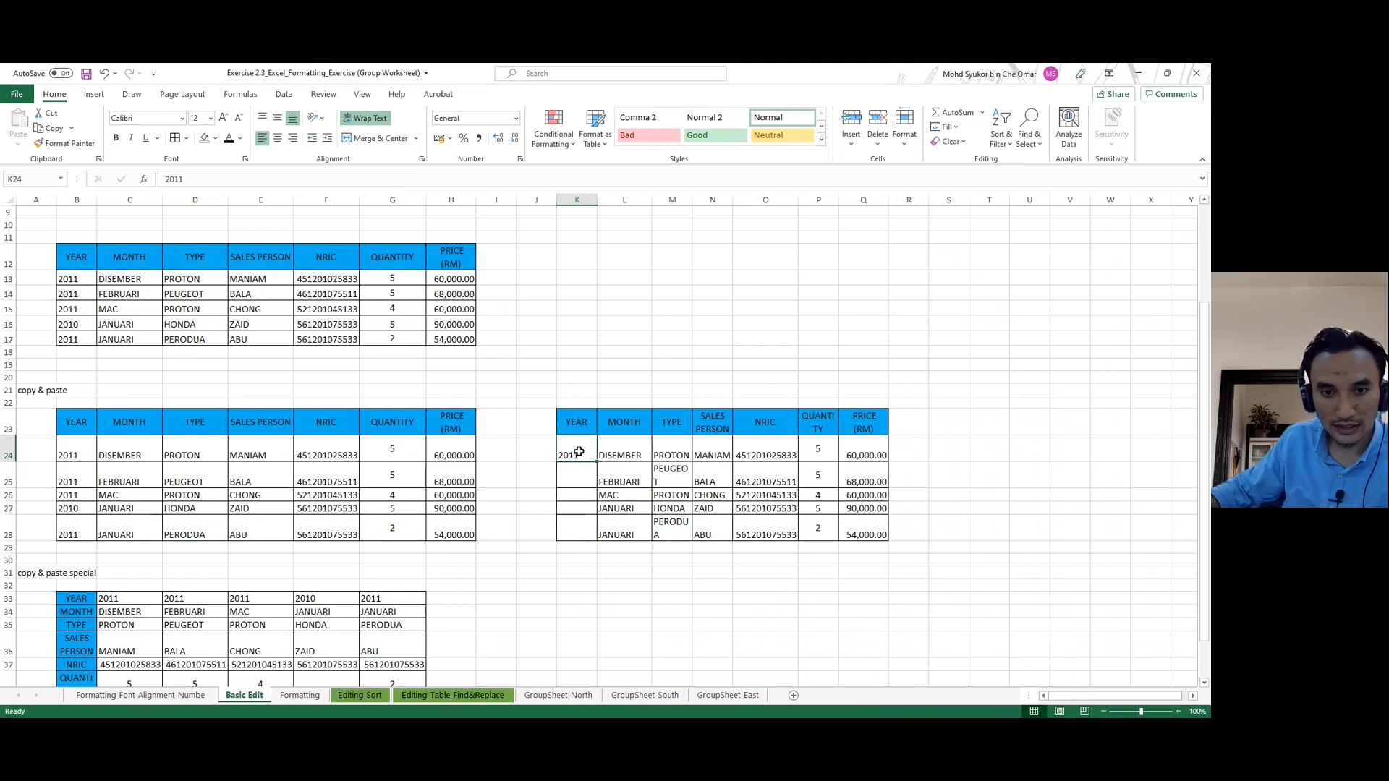
{"action": "key", "text": "ctrl+c"}
{"action": "left_click_drag", "start_coordinate": [570, 474], "coordinate": [580, 548]}
{"action": "left_click_drag", "start_coordinate": [575, 476], "coordinate": [577, 529]}
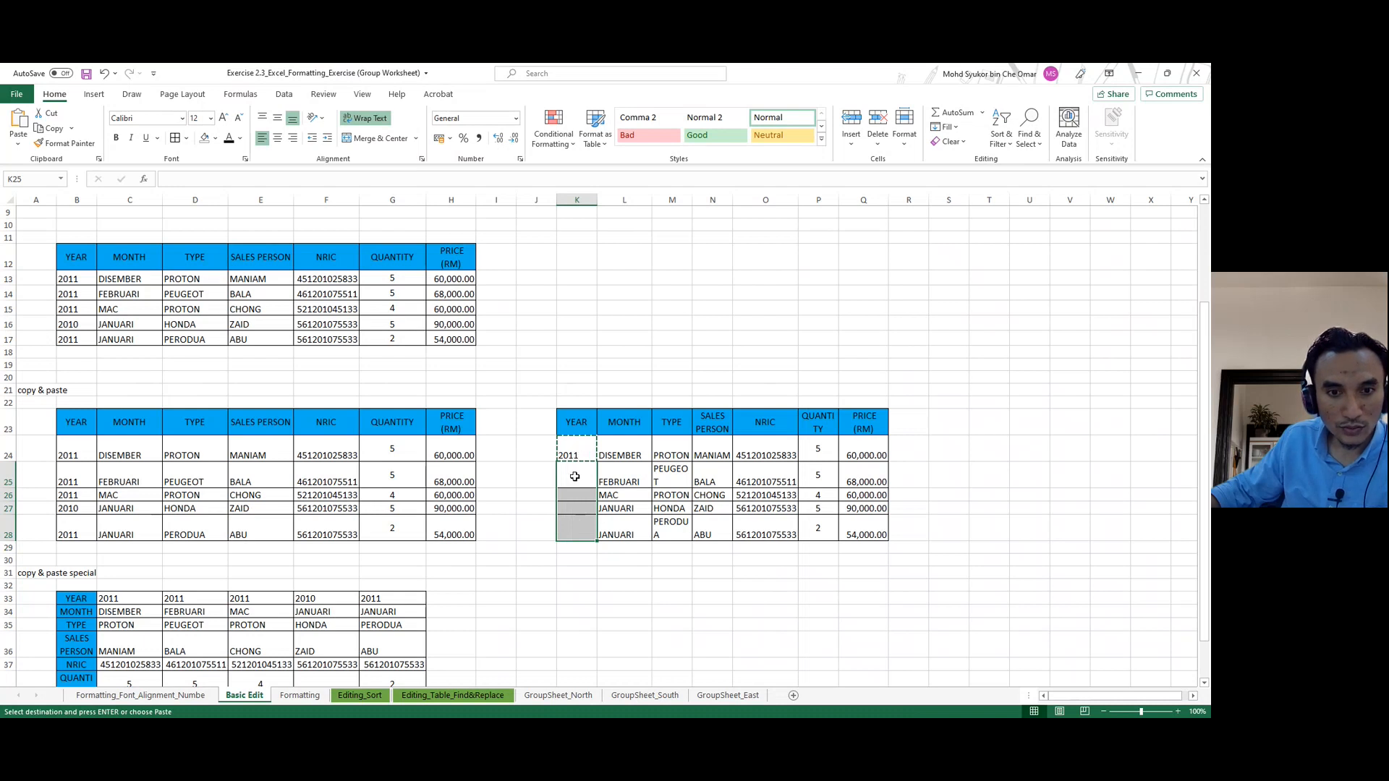
{"action": "left_click_drag", "start_coordinate": [577, 481], "coordinate": [579, 524]}
{"action": "key", "text": "ctrl+v"}
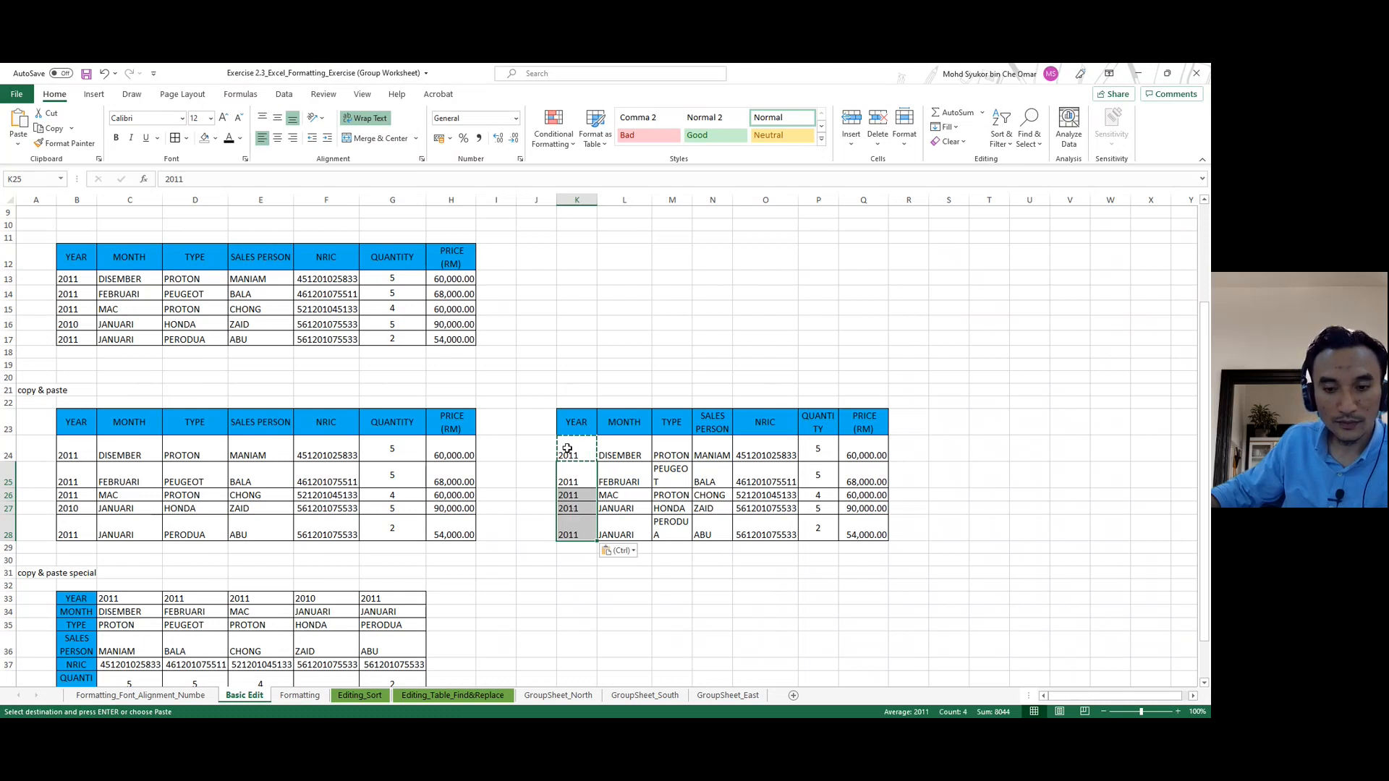
{"action": "scroll", "coordinate": [338, 428], "scroll_direction": "up", "scroll_amount": 2}
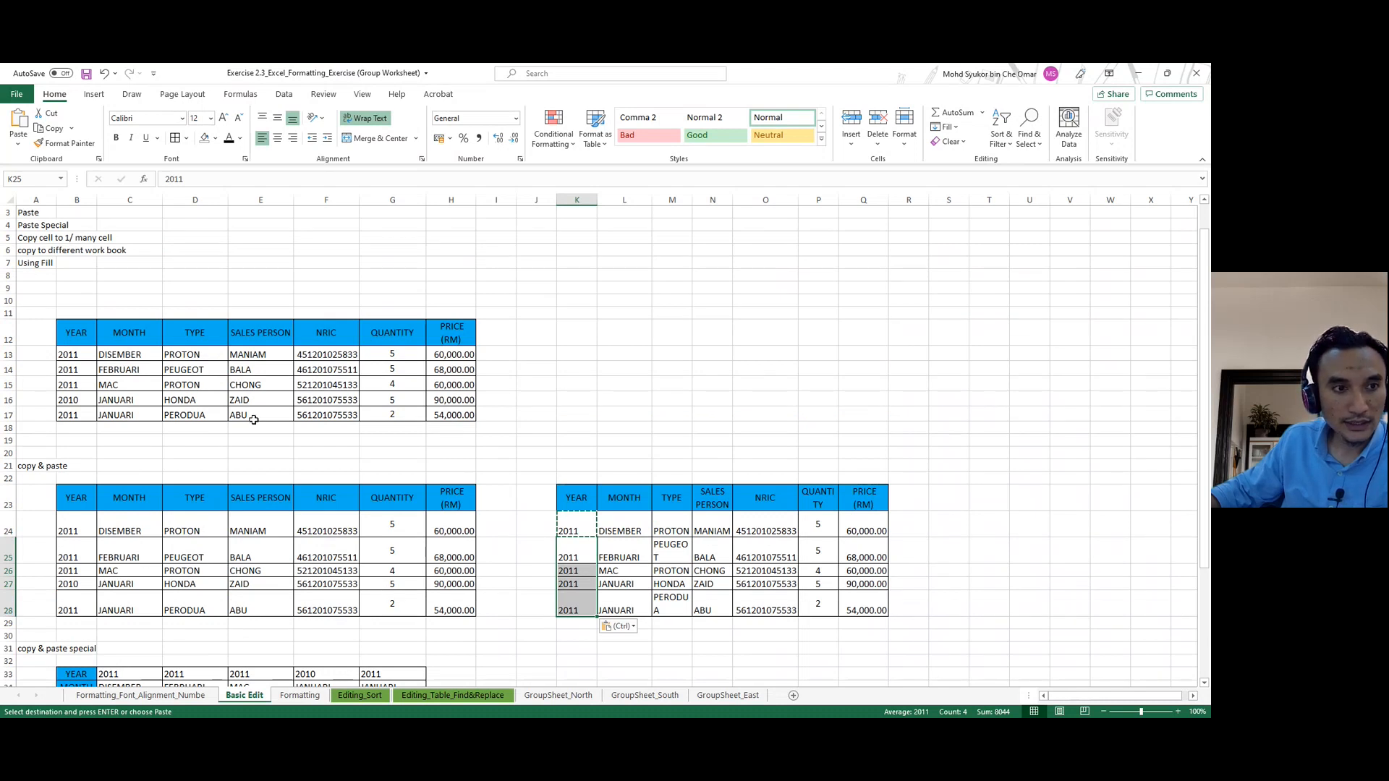
Create a copy of the Basic Edit sheet at the end of the workbook, compare both sheets and return to the original.
{"action": "right_click", "coordinate": [244, 696]}
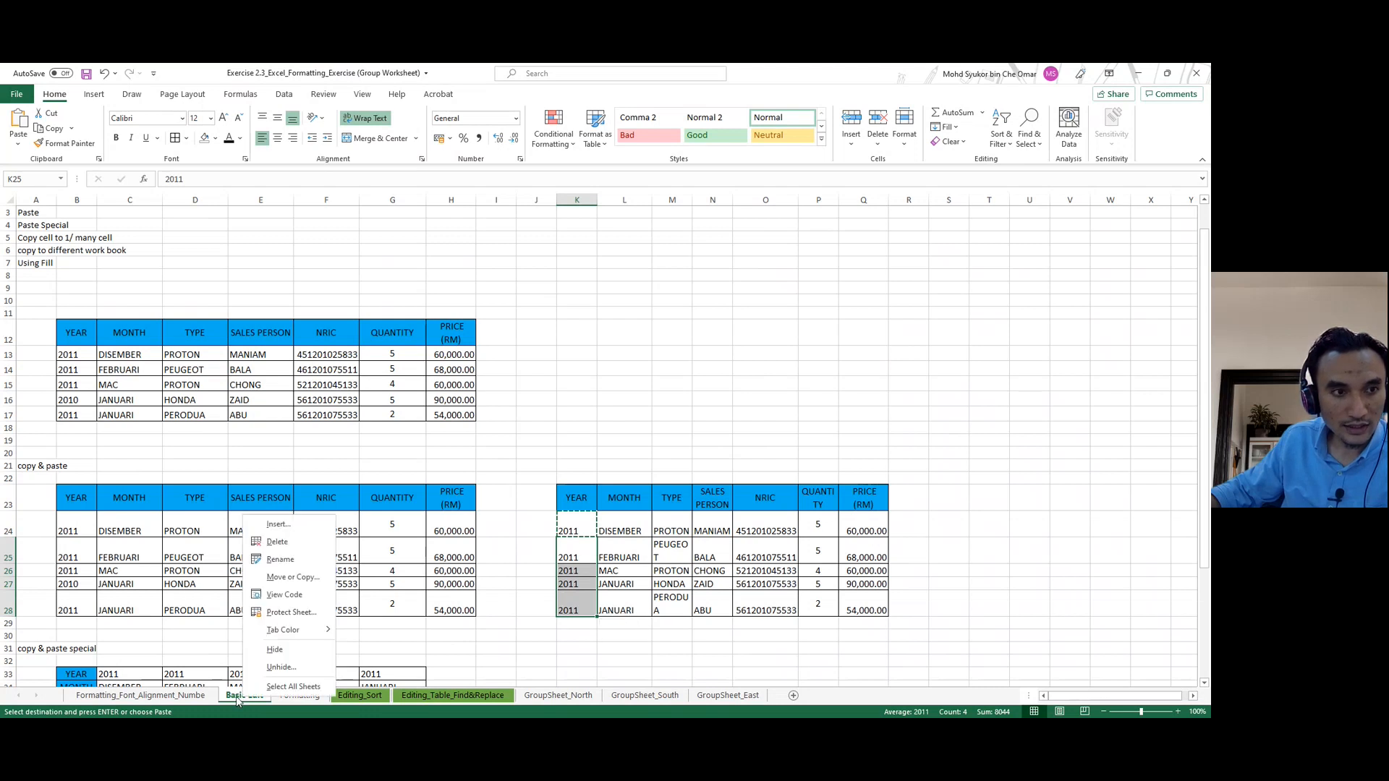
{"action": "left_click", "coordinate": [293, 579]}
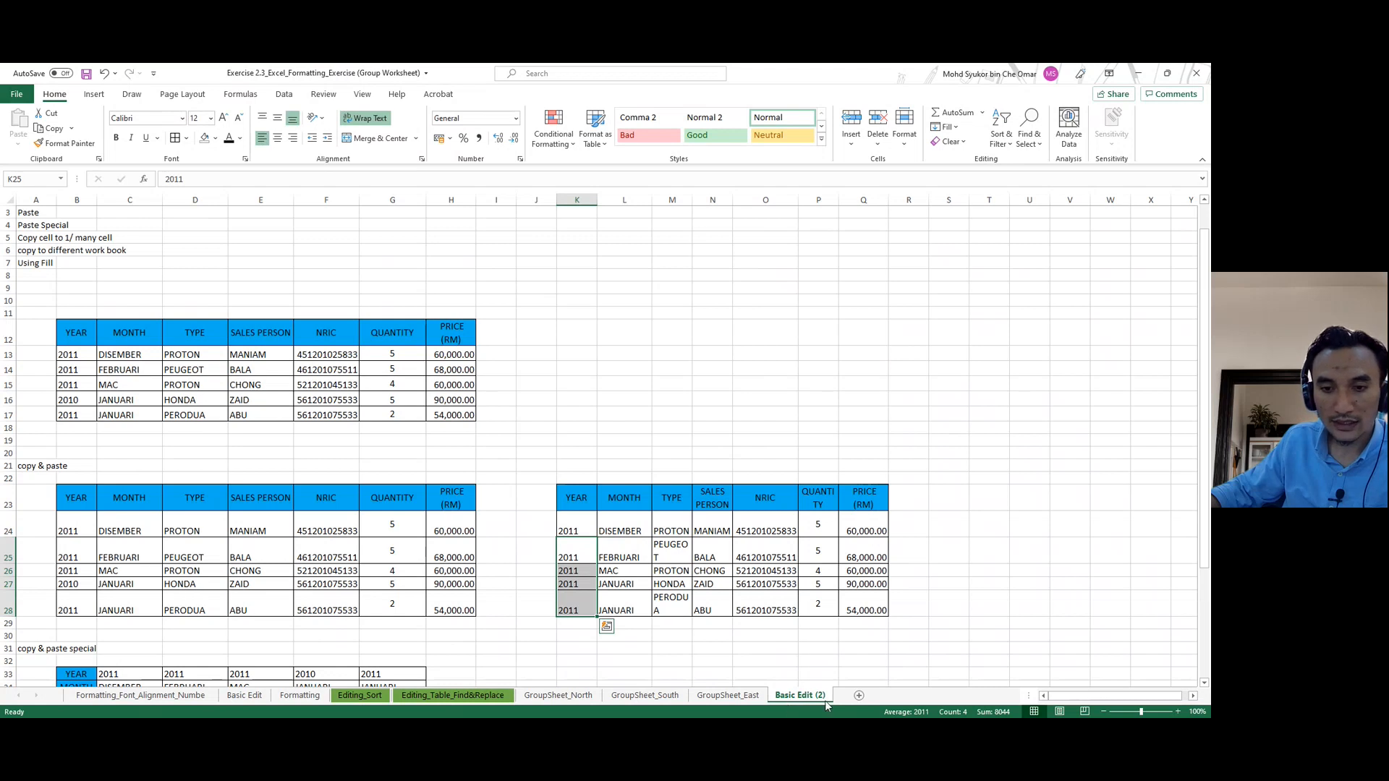
{"action": "left_click", "coordinate": [247, 703]}
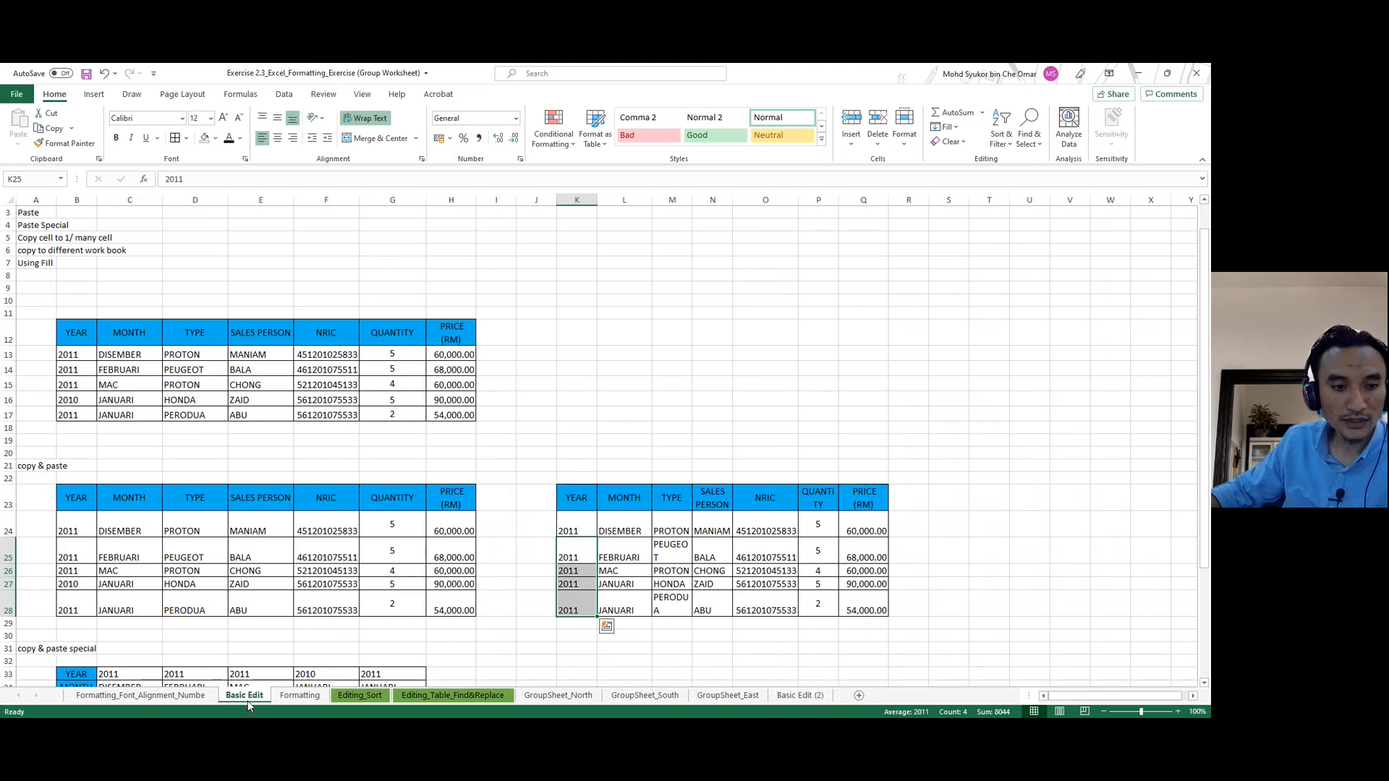
{"action": "left_click", "coordinate": [789, 696]}
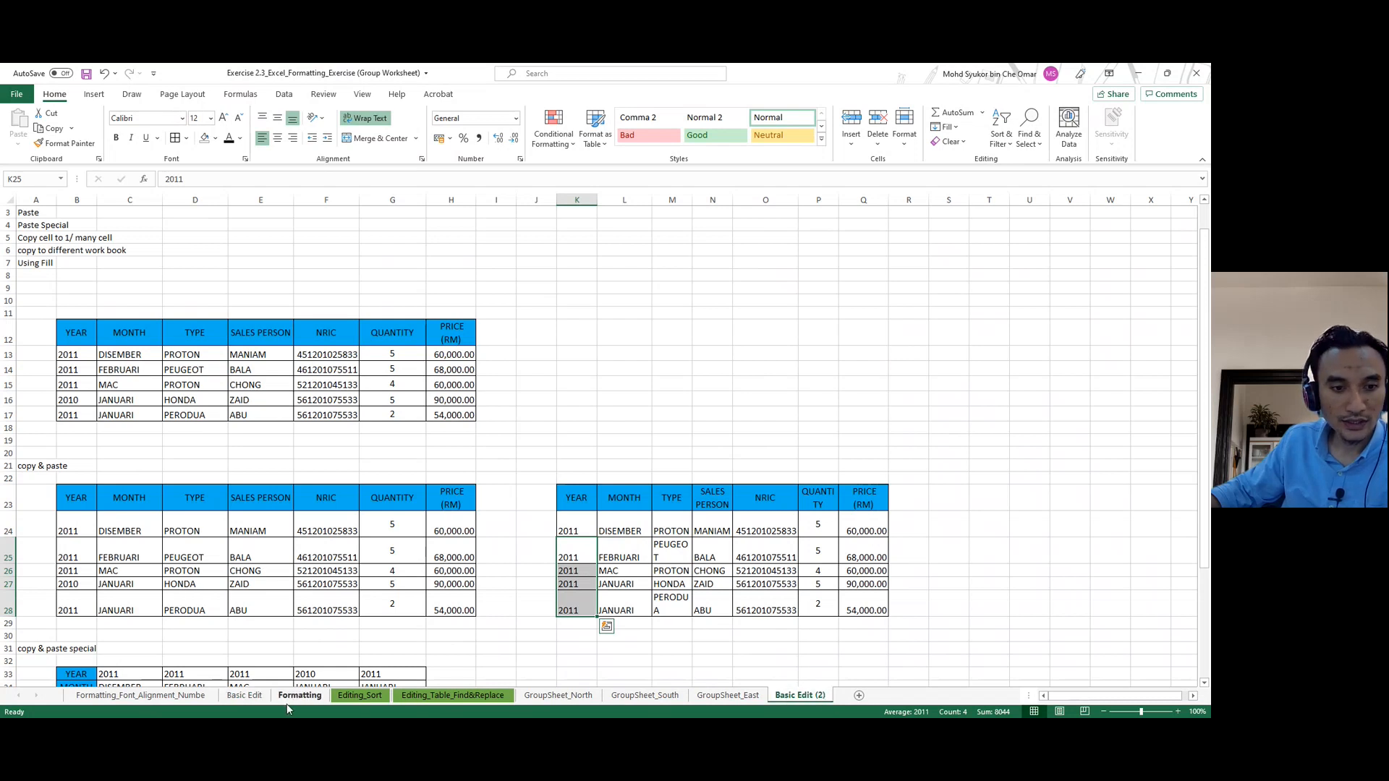
{"action": "left_click", "coordinate": [258, 698]}
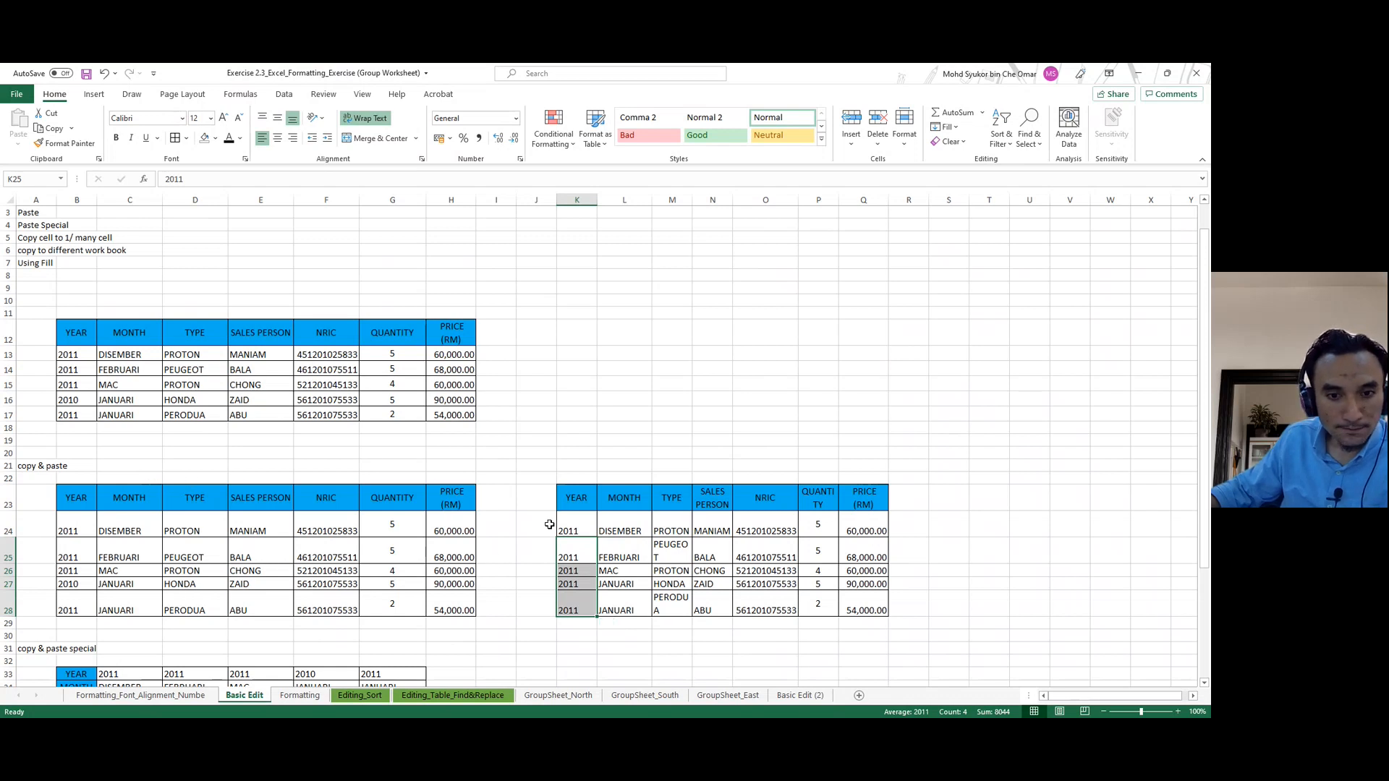
Copy the "Using Fill" label from A7 and paste it into K10.
{"action": "scroll", "coordinate": [270, 528], "scroll_direction": "down", "scroll_amount": 3}
{"action": "scroll", "coordinate": [263, 520], "scroll_direction": "up", "scroll_amount": 3}
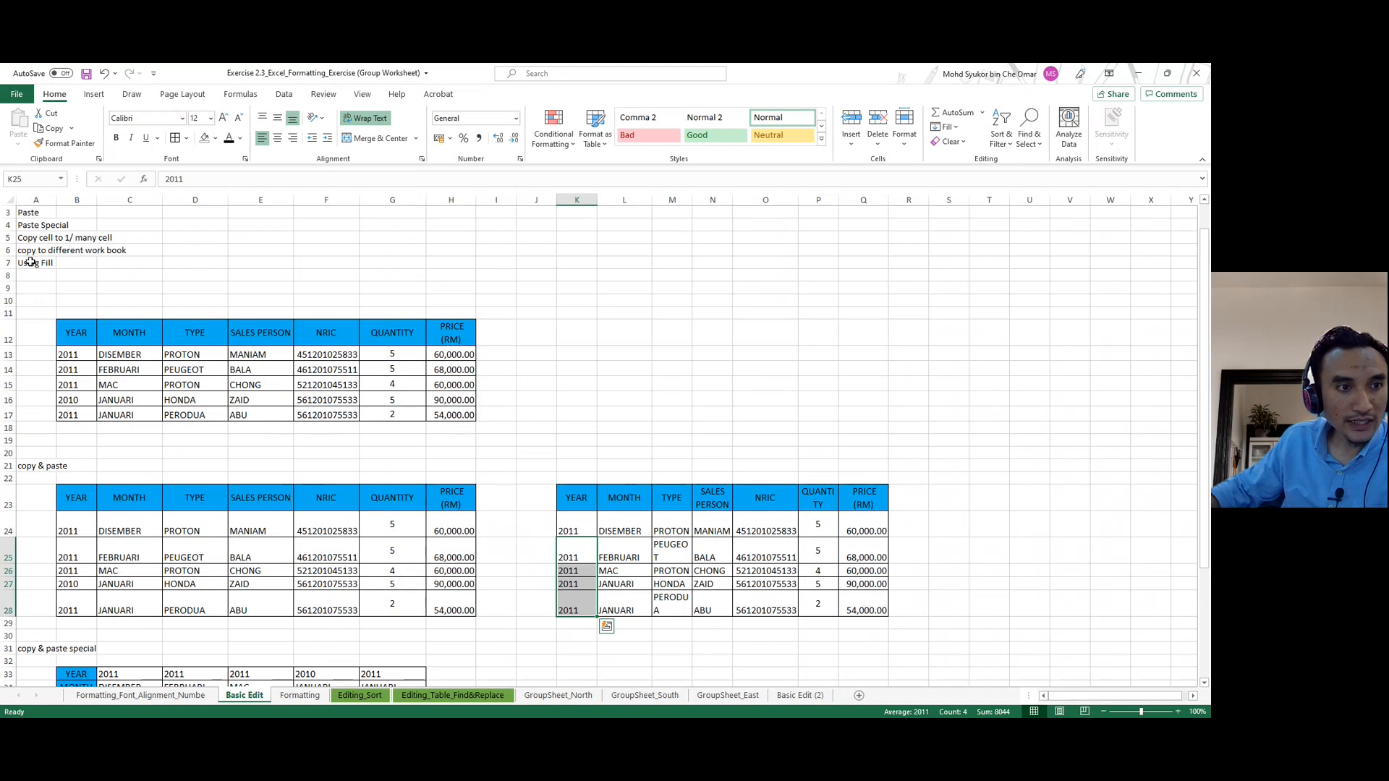
{"action": "left_click", "coordinate": [40, 264]}
{"action": "key", "text": "ctrl+c"}
{"action": "scroll", "coordinate": [564, 437], "scroll_direction": "down", "scroll_amount": 6}
{"action": "scroll", "coordinate": [524, 444], "scroll_direction": "up", "scroll_amount": 5}
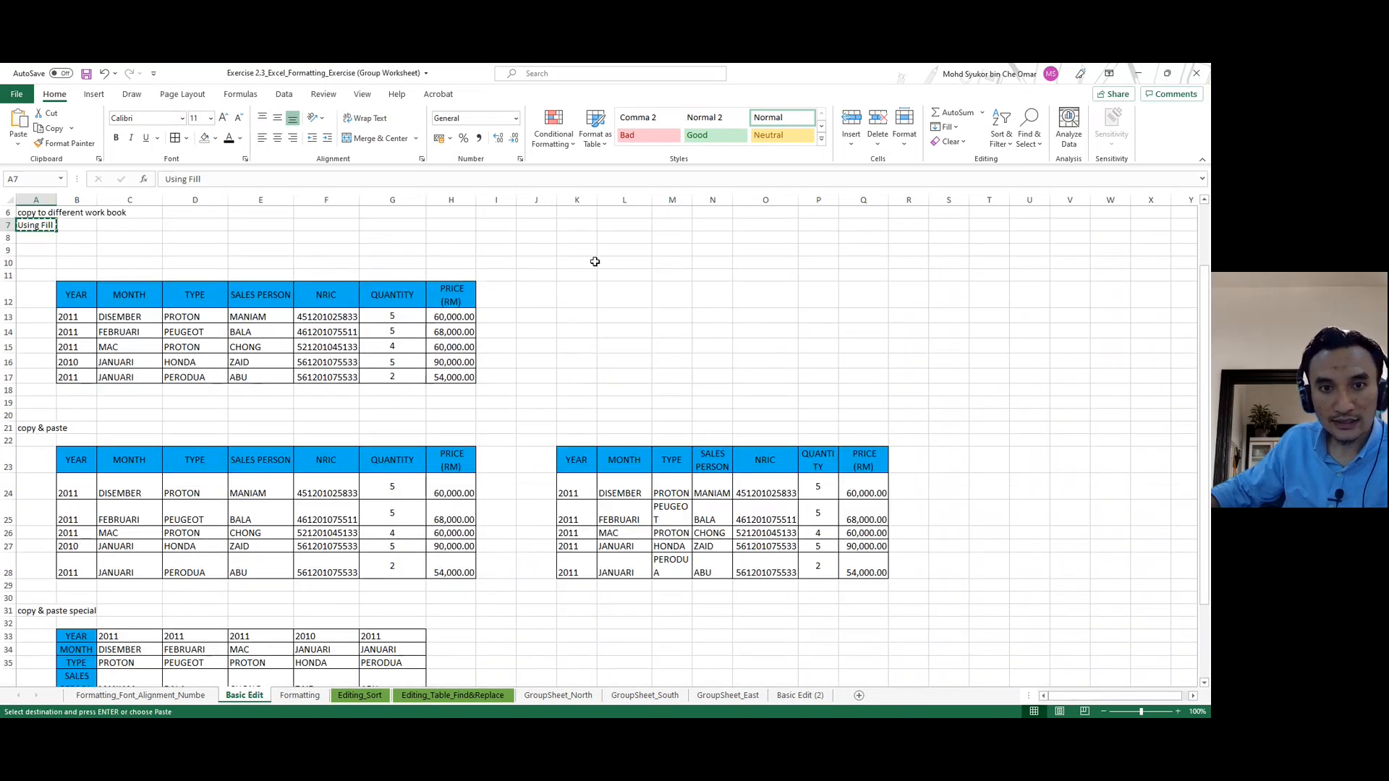
{"action": "left_click", "coordinate": [588, 261]}
{"action": "key", "text": "ctrl+v"}
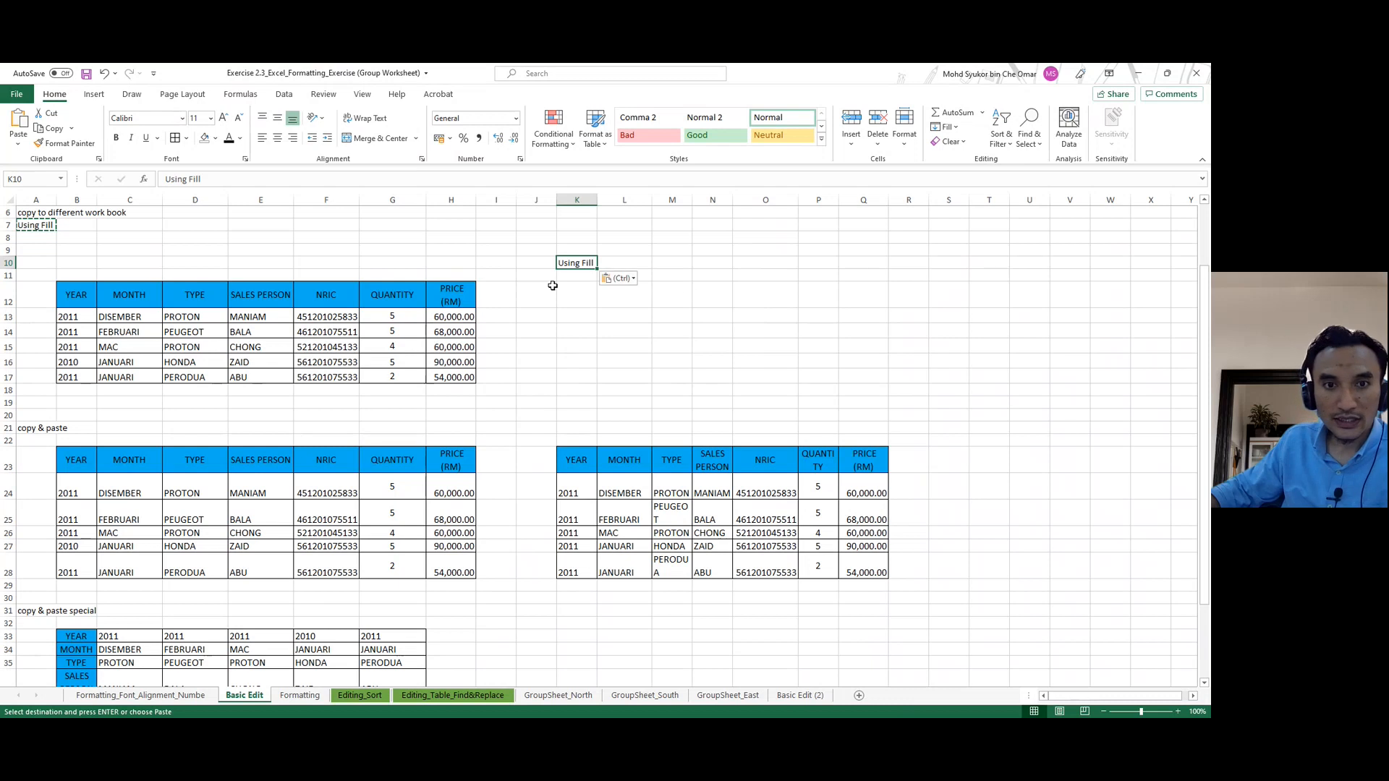
Cut the "Using Fill" label from K10 and paste it into A42 below the transposed table.
{"action": "left_click_drag", "start_coordinate": [76, 294], "coordinate": [429, 375]}
{"action": "key", "text": "ctrl"}
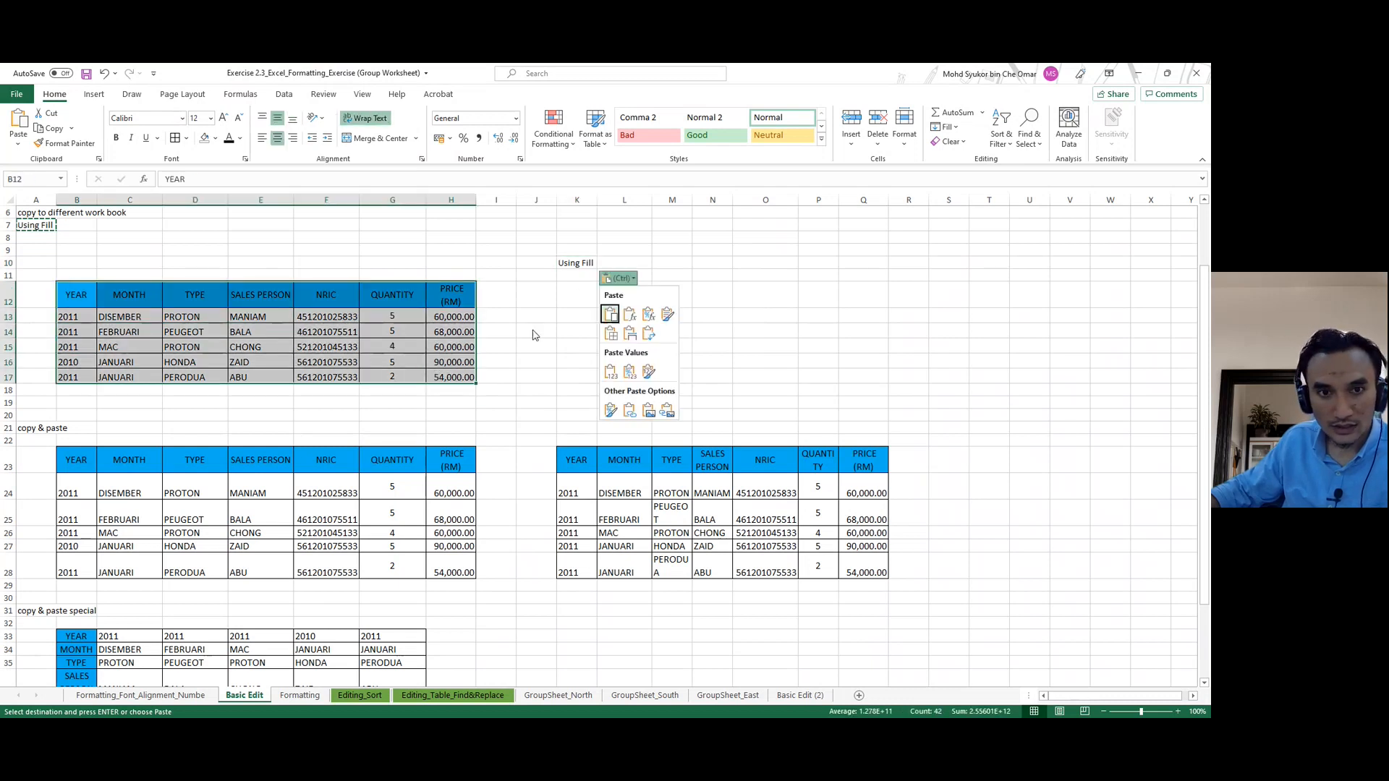
{"action": "left_click", "coordinate": [572, 266]}
{"action": "left_click", "coordinate": [567, 264]}
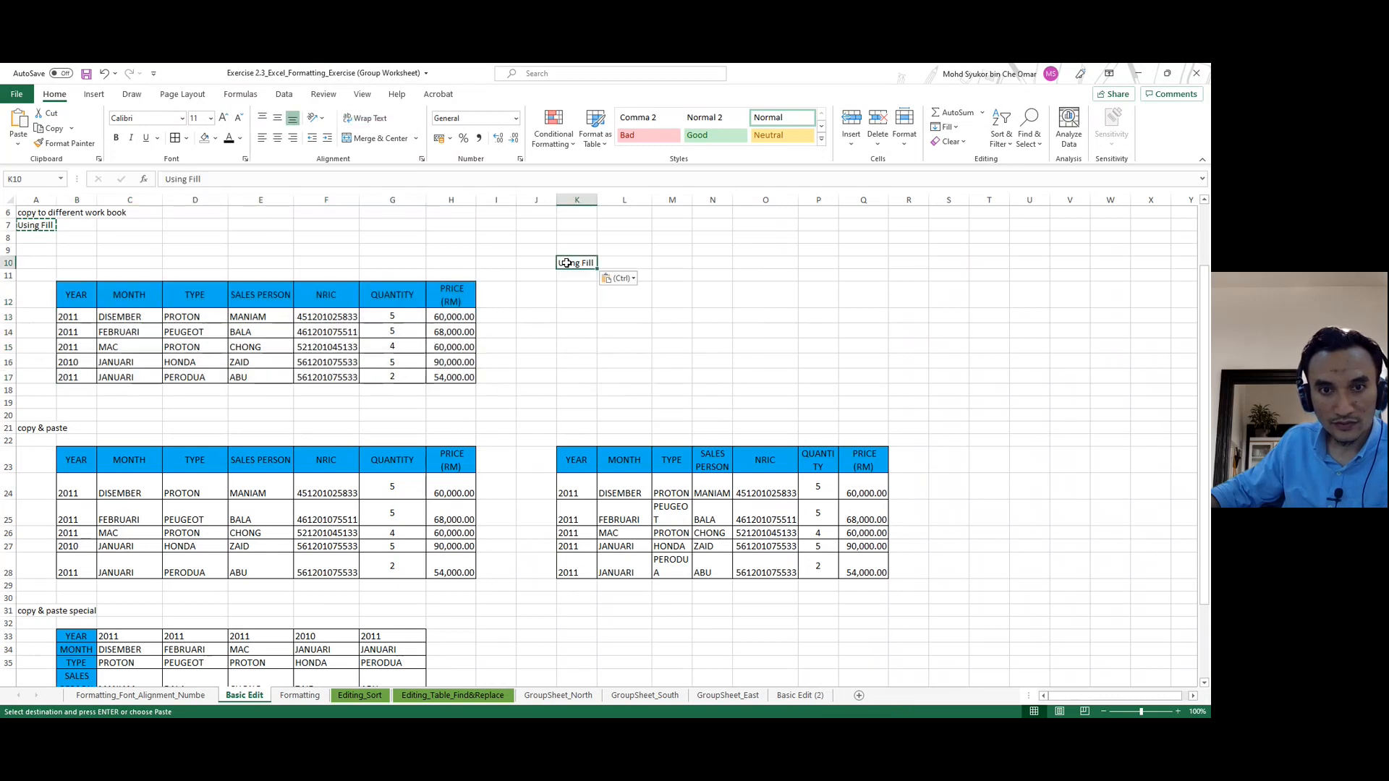
{"action": "right_click", "coordinate": [567, 263]}
{"action": "left_click", "coordinate": [597, 274]}
{"action": "scroll", "coordinate": [561, 304], "scroll_direction": "down", "scroll_amount": 7}
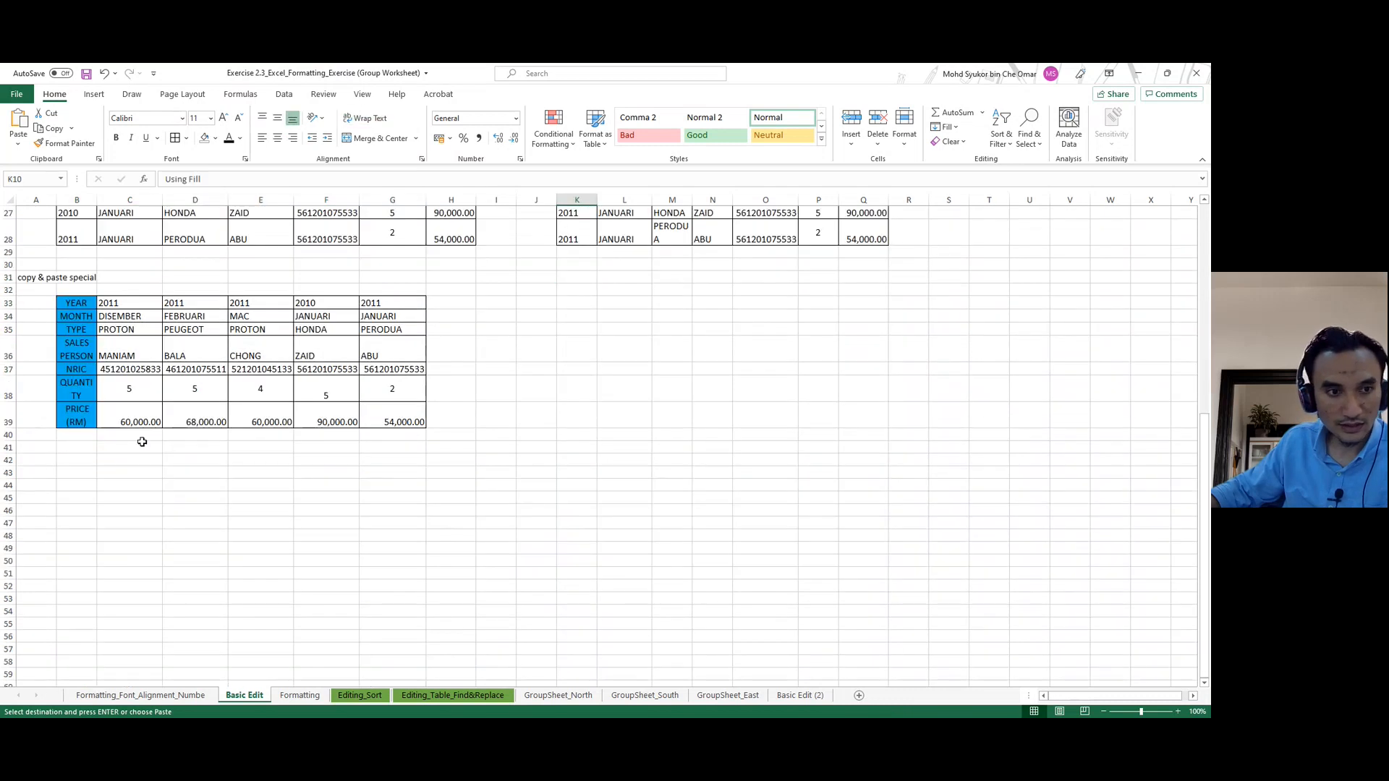
{"action": "left_click", "coordinate": [29, 456]}
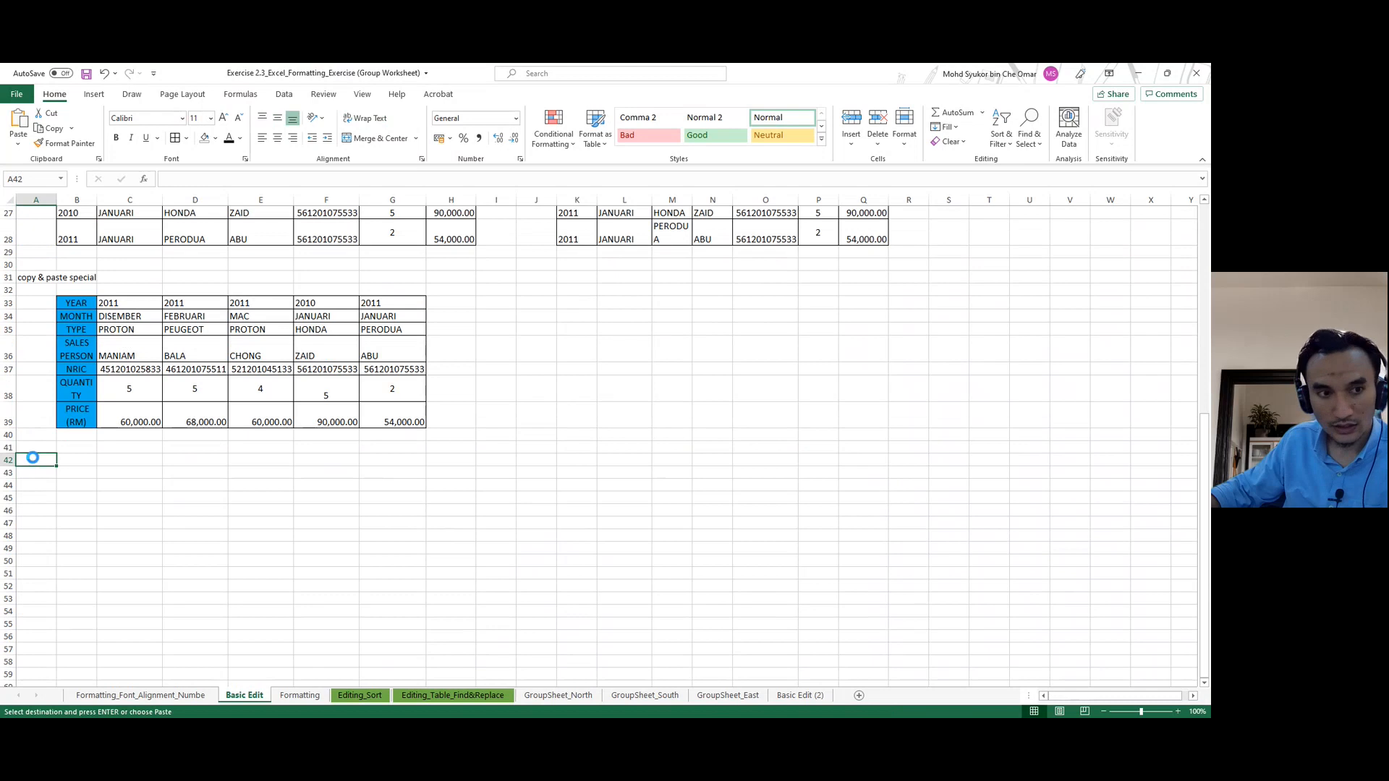
{"action": "key", "text": "Return"}
Copy the table in B23:H28 and paste it starting at B44 under the "Using Fill" label.
{"action": "left_click", "coordinate": [450, 473]}
{"action": "left_click_drag", "start_coordinate": [70, 311], "coordinate": [405, 396]}
{"action": "scroll", "coordinate": [126, 326], "scroll_direction": "up", "scroll_amount": 3}
{"action": "left_click_drag", "start_coordinate": [72, 284], "coordinate": [452, 394]}
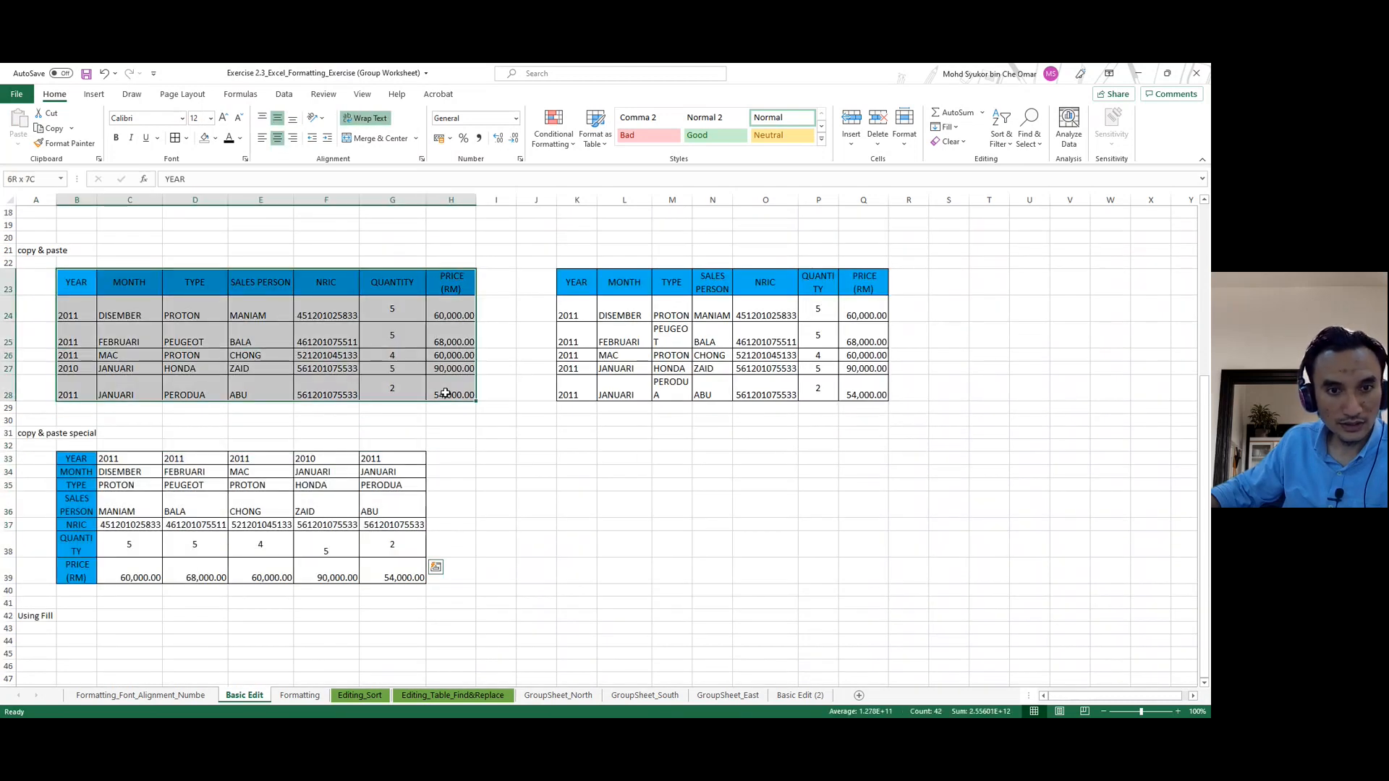
{"action": "key", "text": "ctrl+c"}
{"action": "scroll", "coordinate": [360, 464], "scroll_direction": "down", "scroll_amount": 5}
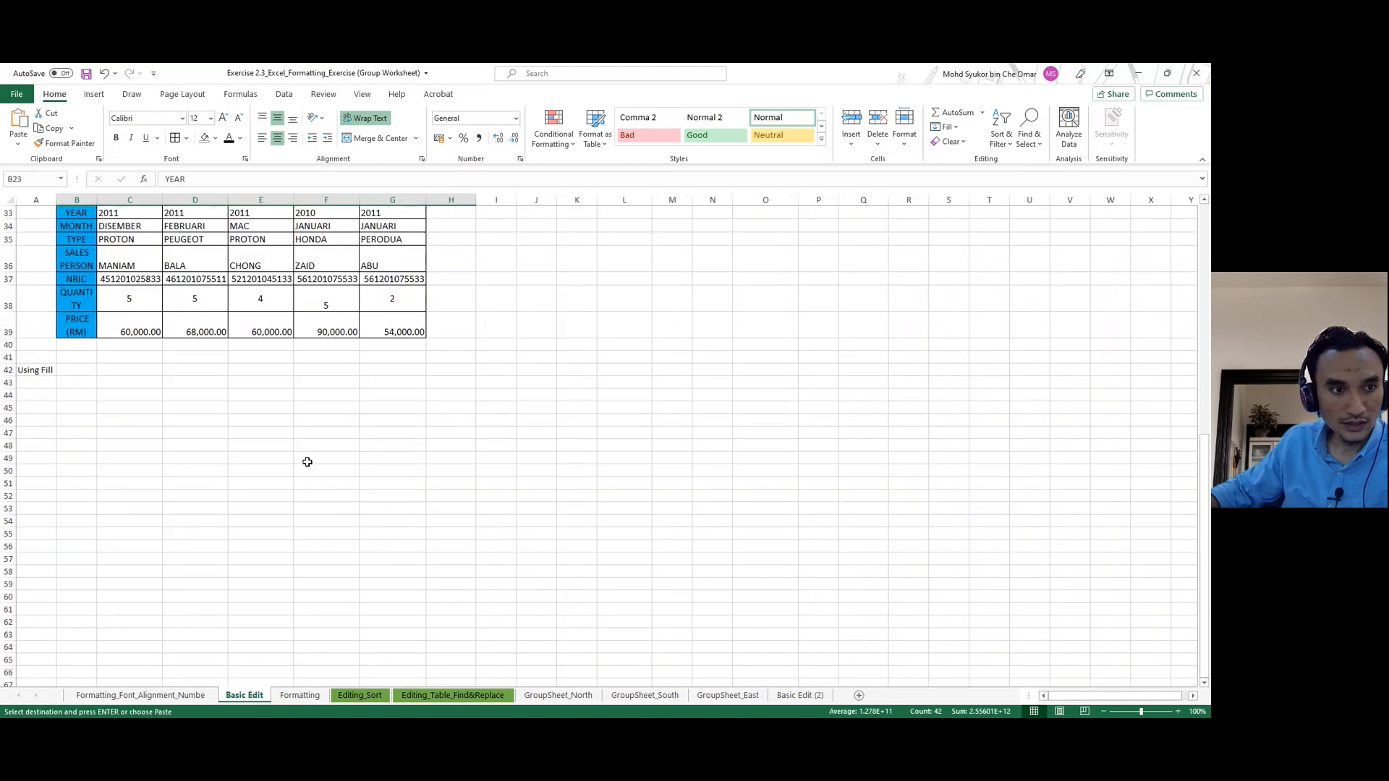
{"action": "left_click", "coordinate": [75, 398]}
{"action": "key", "text": "ctrl+v"}
{"action": "left_click", "coordinate": [360, 475]}
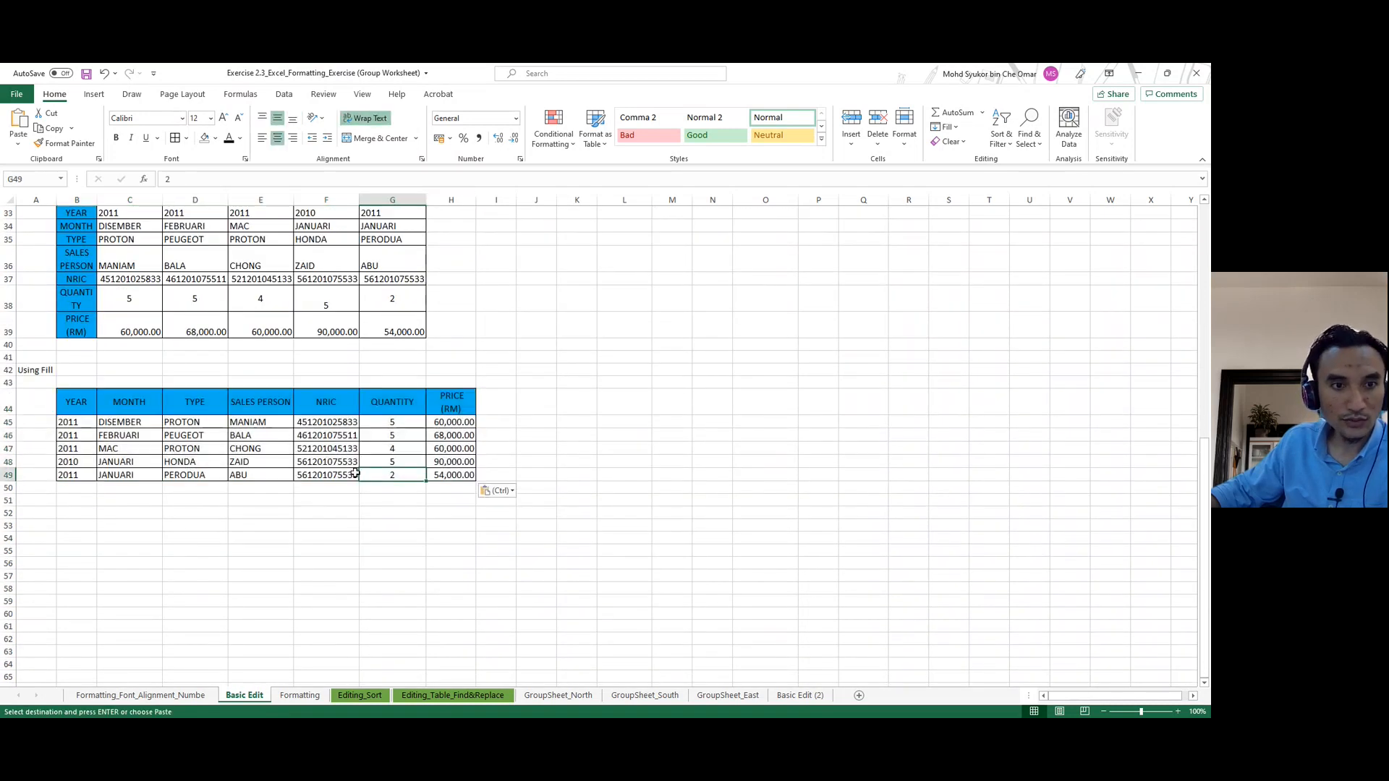
Copy the first NRIC from F45 to I45 and fit column I to its contents.
{"action": "scroll", "coordinate": [417, 426], "scroll_direction": "up", "scroll_amount": 5}
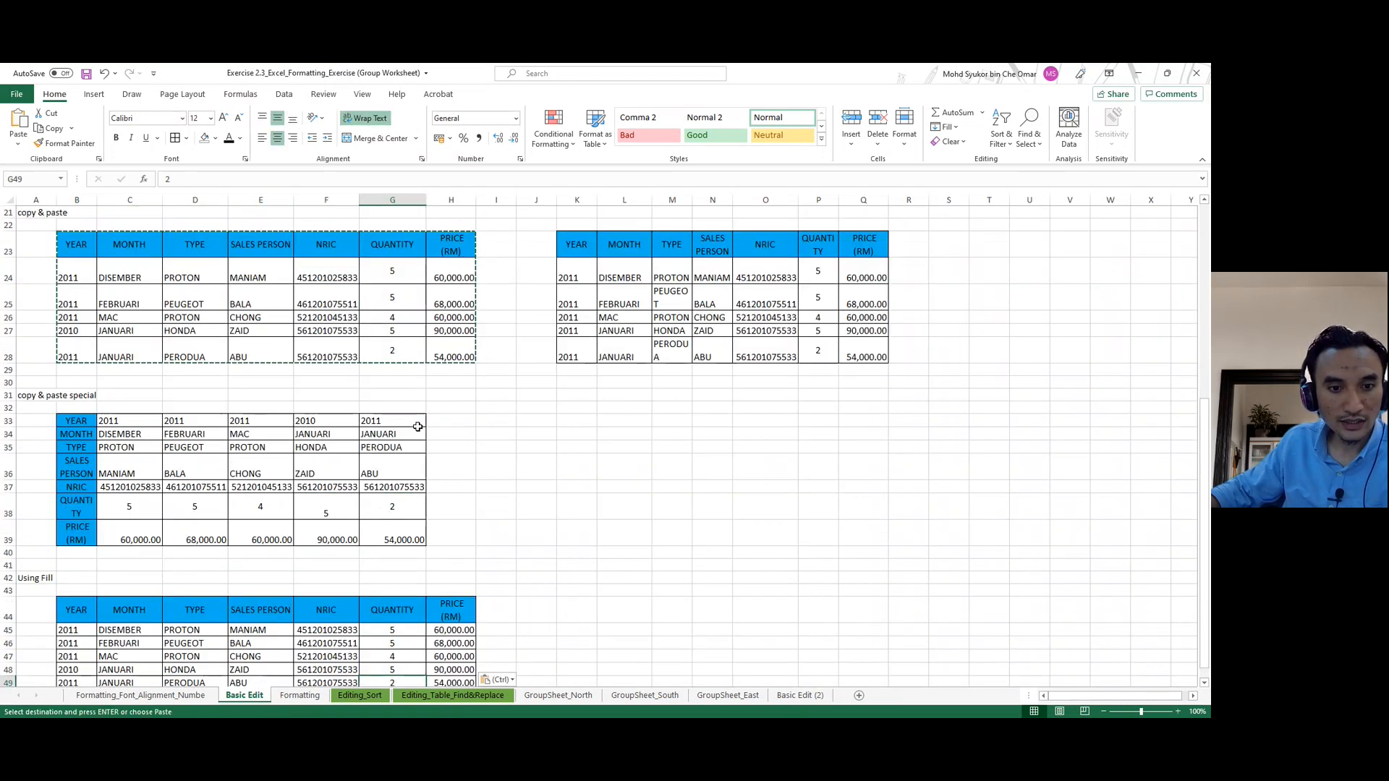
{"action": "scroll", "coordinate": [417, 426], "scroll_direction": "down", "scroll_amount": 3}
{"action": "left_click", "coordinate": [319, 512]}
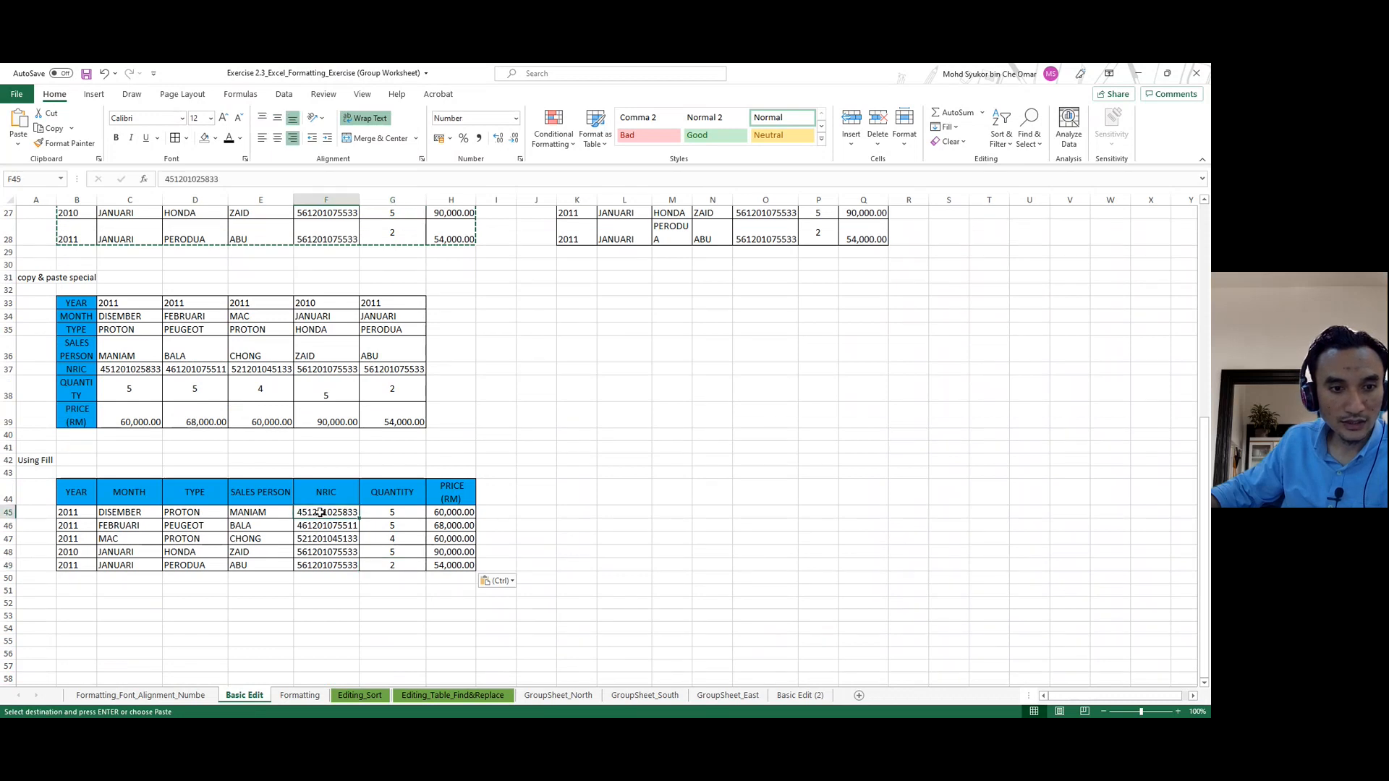
{"action": "mouse_move", "coordinate": [320, 514]}
{"action": "left_mouse_down"}
{"action": "mouse_move", "coordinate": [321, 528]}
{"action": "mouse_move", "coordinate": [324, 516]}
{"action": "left_mouse_up"}
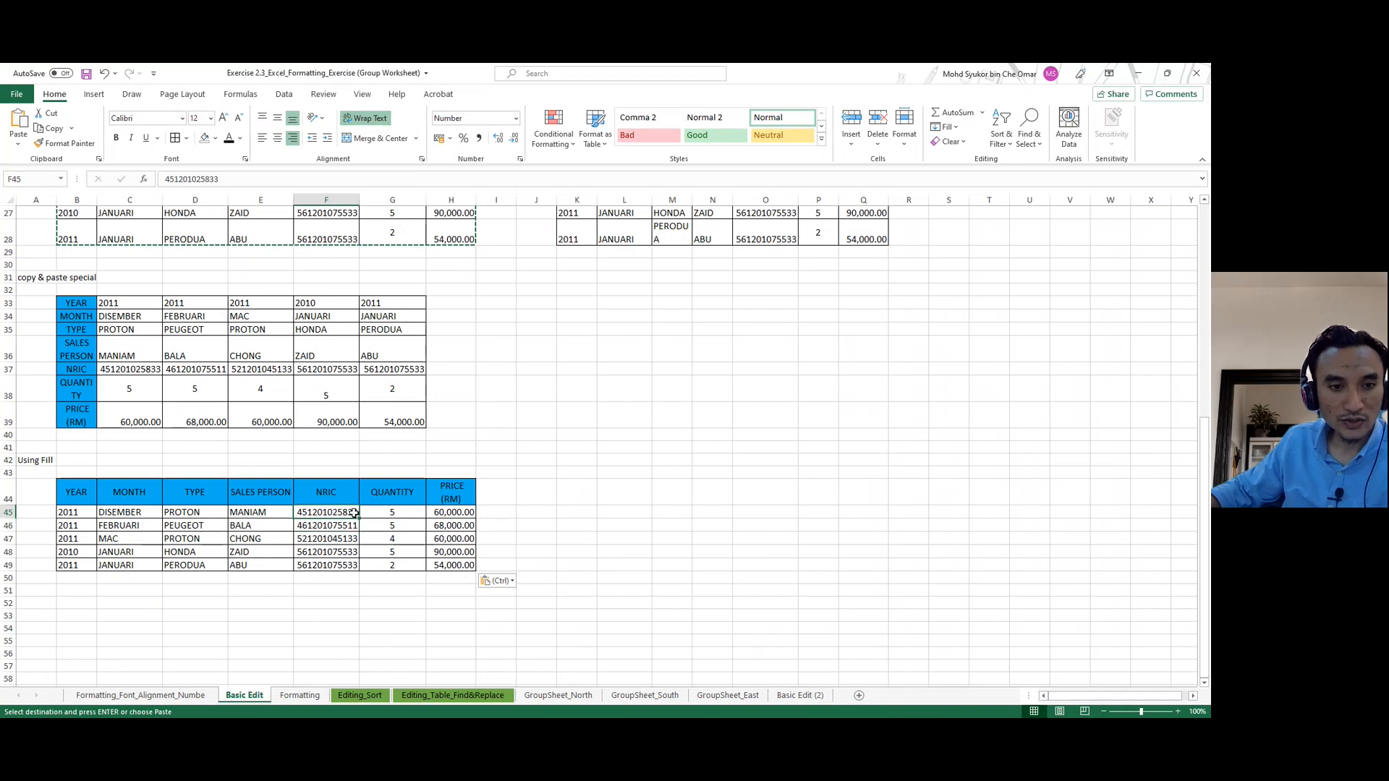
{"action": "key", "text": "ctrl+c"}
{"action": "left_click", "coordinate": [490, 513]}
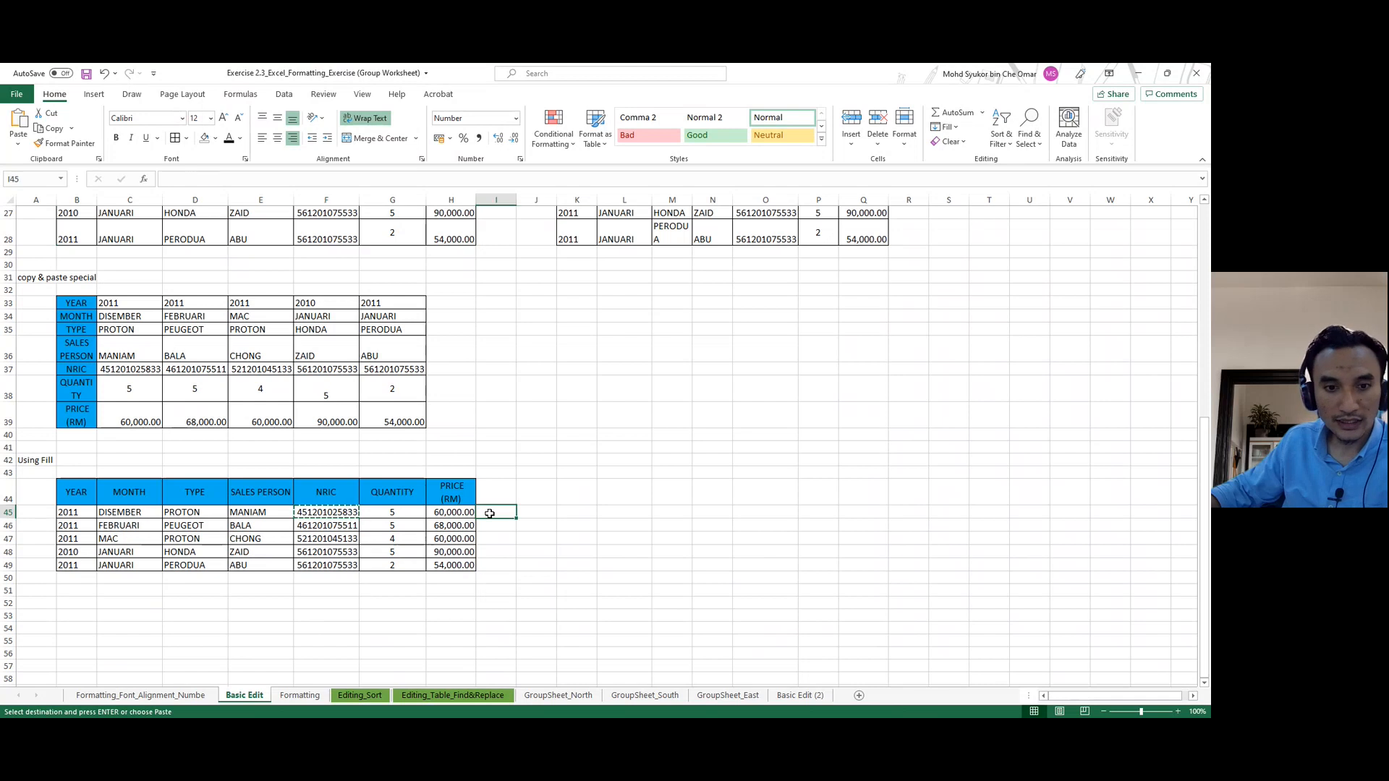
{"action": "key", "text": "ctrl+v"}
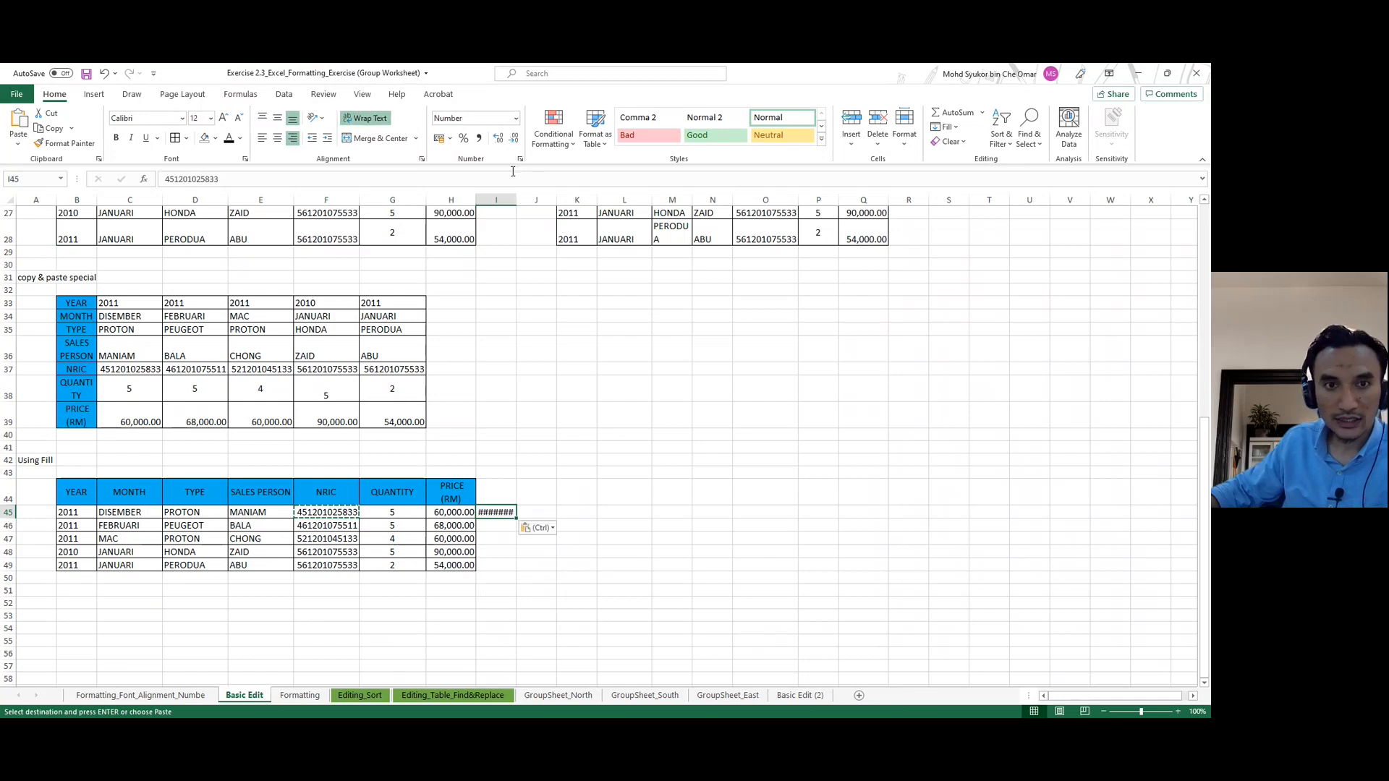
{"action": "left_click", "coordinate": [550, 448]}
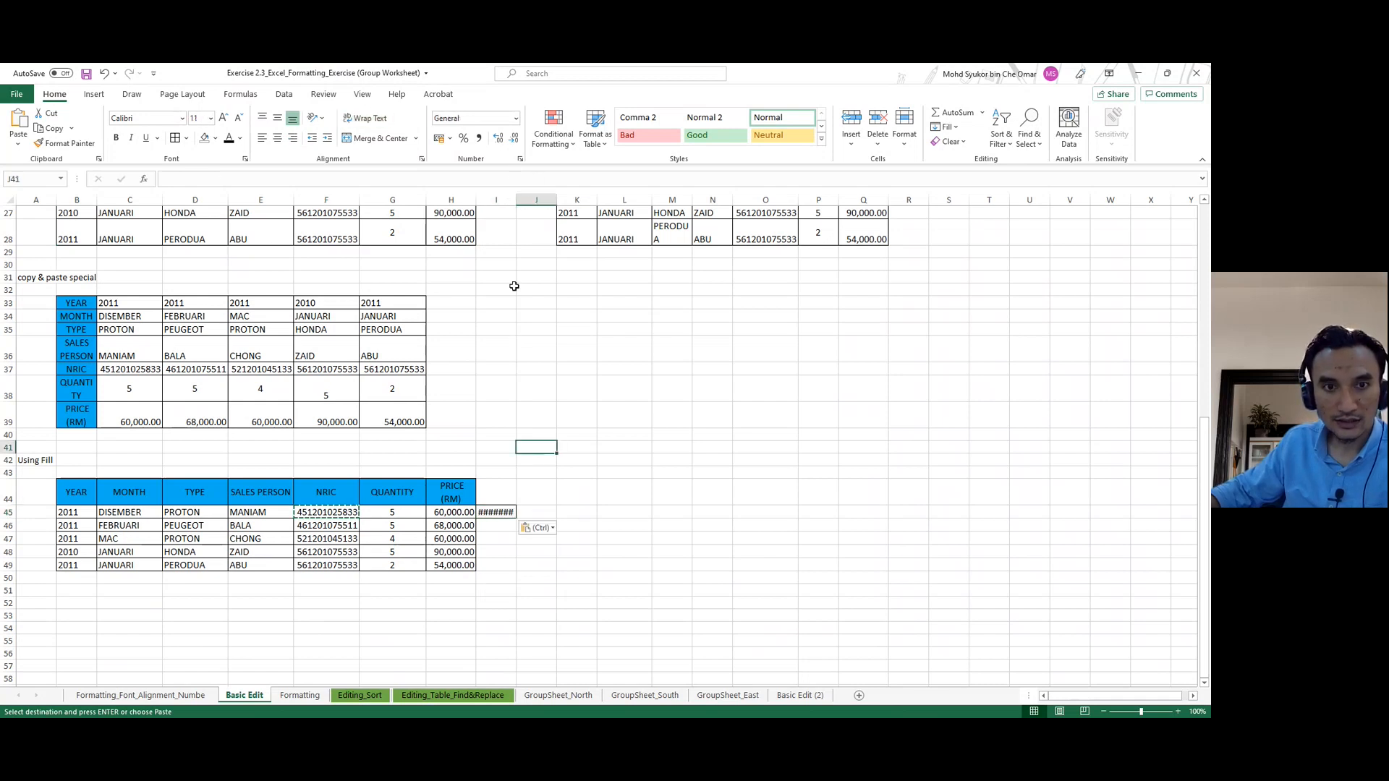
{"action": "double_click", "coordinate": [518, 205]}
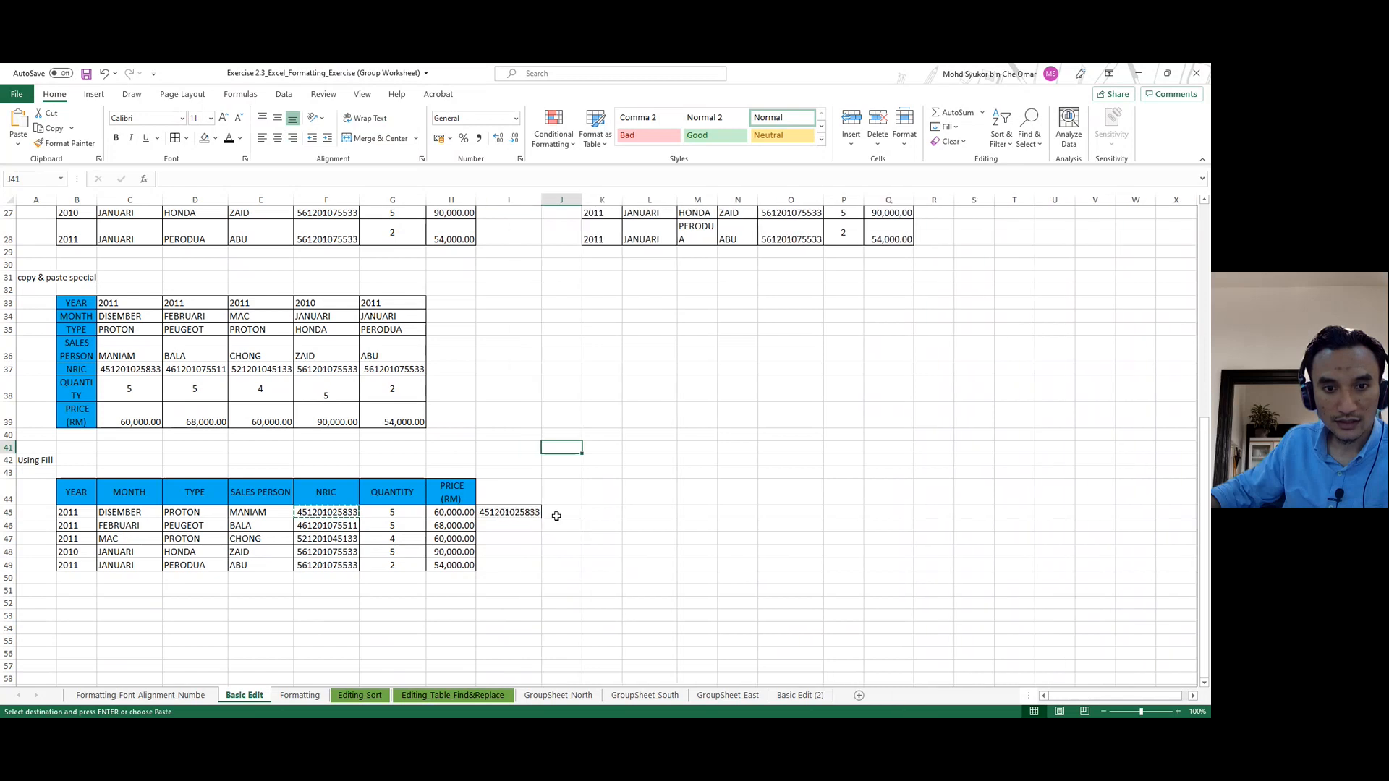
Insert hyphens after the sixth and eighth digits of the NRIC in I45, and refit column I to one line.
{"action": "left_click", "coordinate": [503, 512]}
{"action": "double_click", "coordinate": [509, 512]}
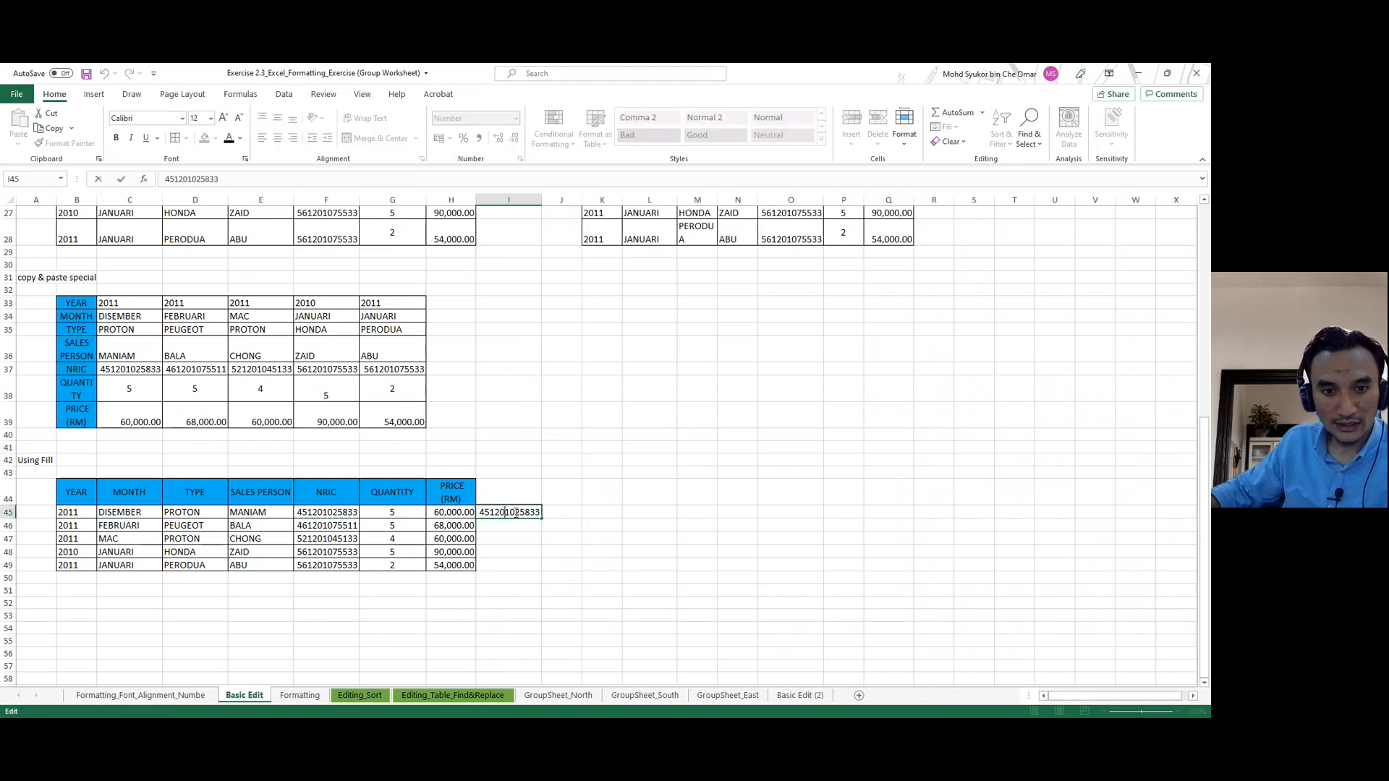
{"action": "type", "text": "-"}
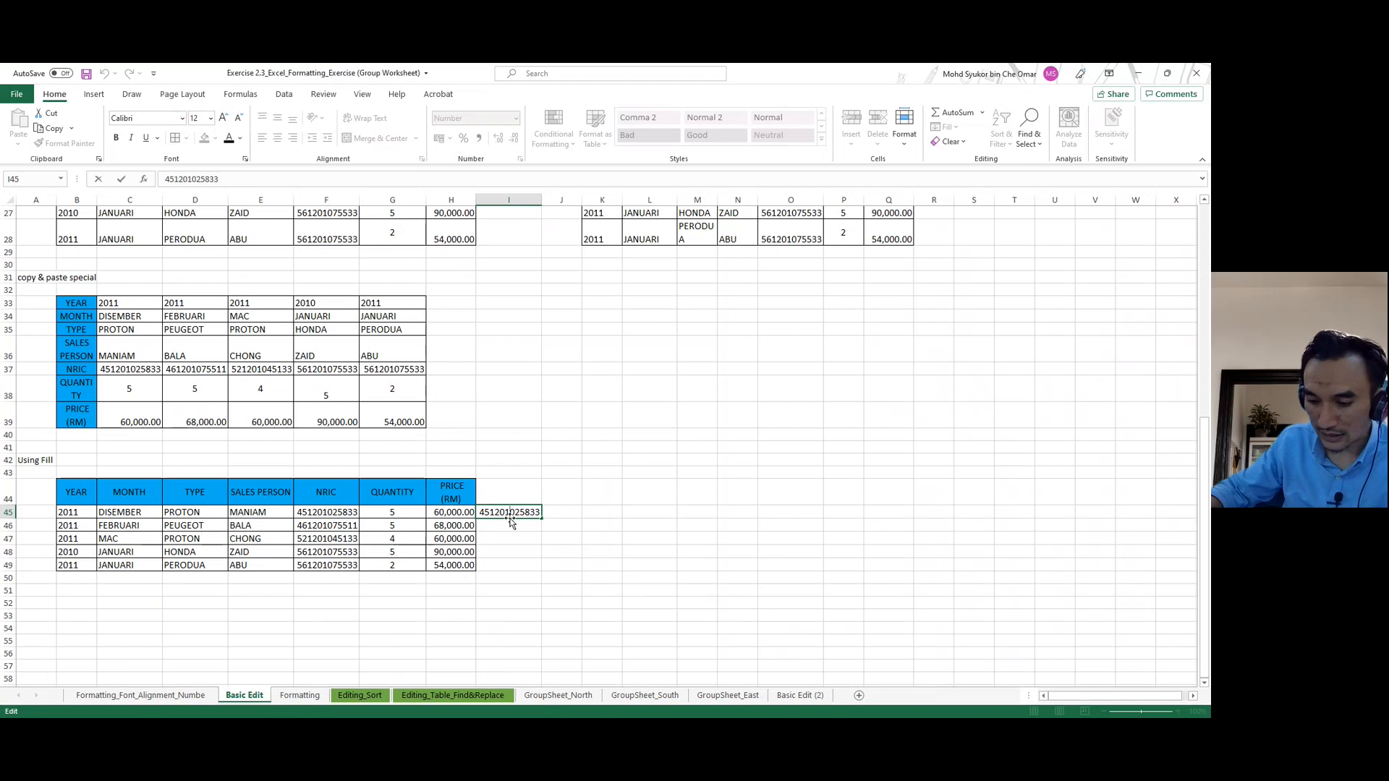
{"action": "key", "text": "Left"}
{"action": "type", "text": "-"}
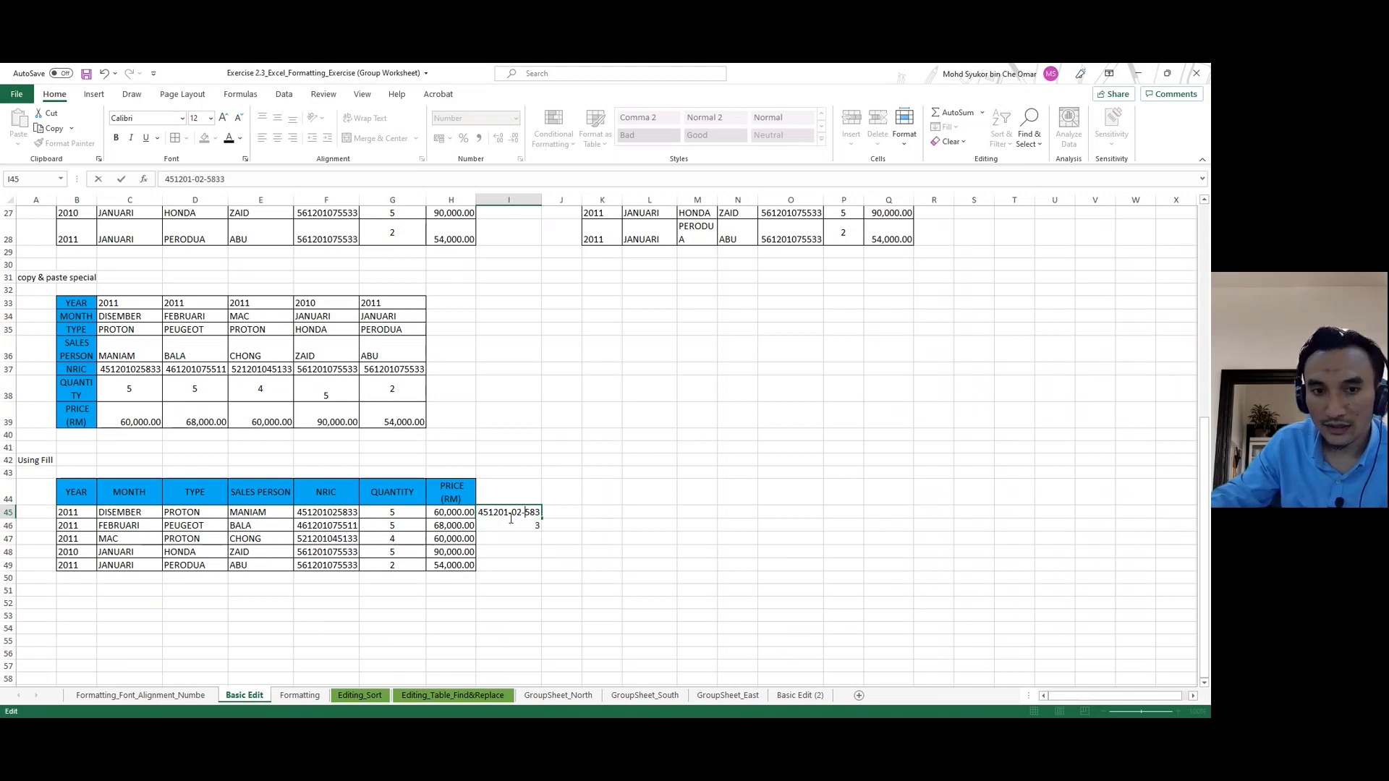
{"action": "key", "text": "Return"}
{"action": "left_click_drag", "start_coordinate": [541, 198], "coordinate": [585, 199]}
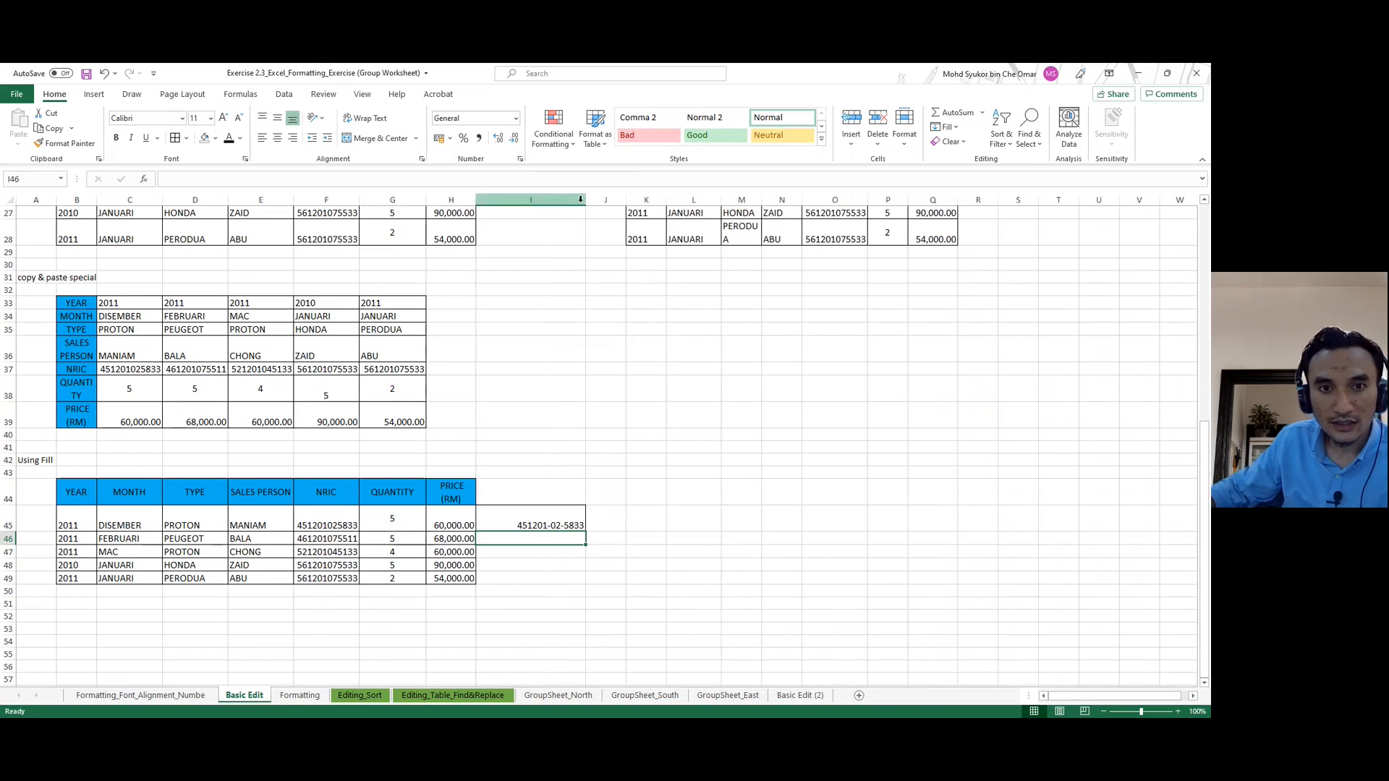
{"action": "double_click", "coordinate": [586, 201]}
Middle-align the hyphenated NRIC in I45 vertically and bring row 45 back to single-line height.
{"action": "left_click", "coordinate": [536, 520]}
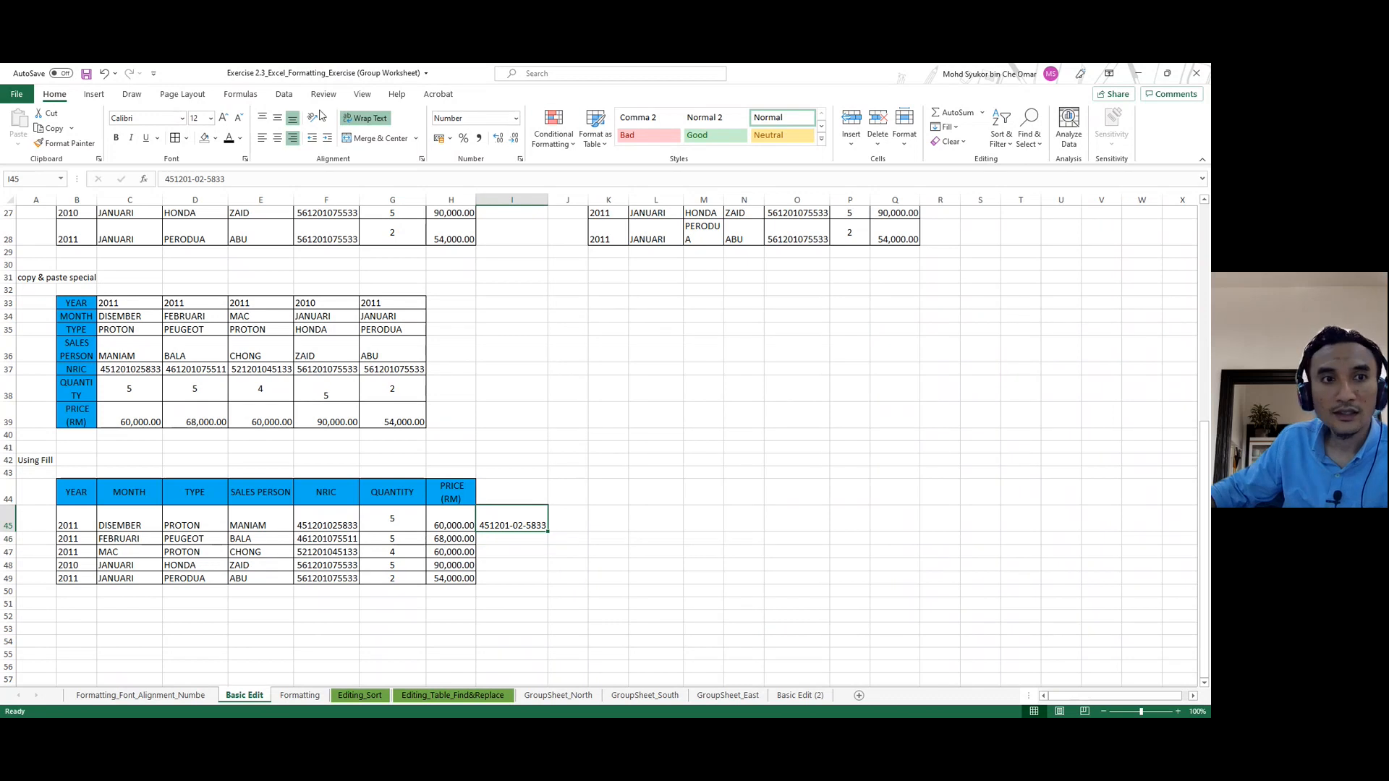
{"action": "left_click", "coordinate": [277, 119]}
{"action": "left_click", "coordinate": [608, 493]}
{"action": "left_click", "coordinate": [528, 514]}
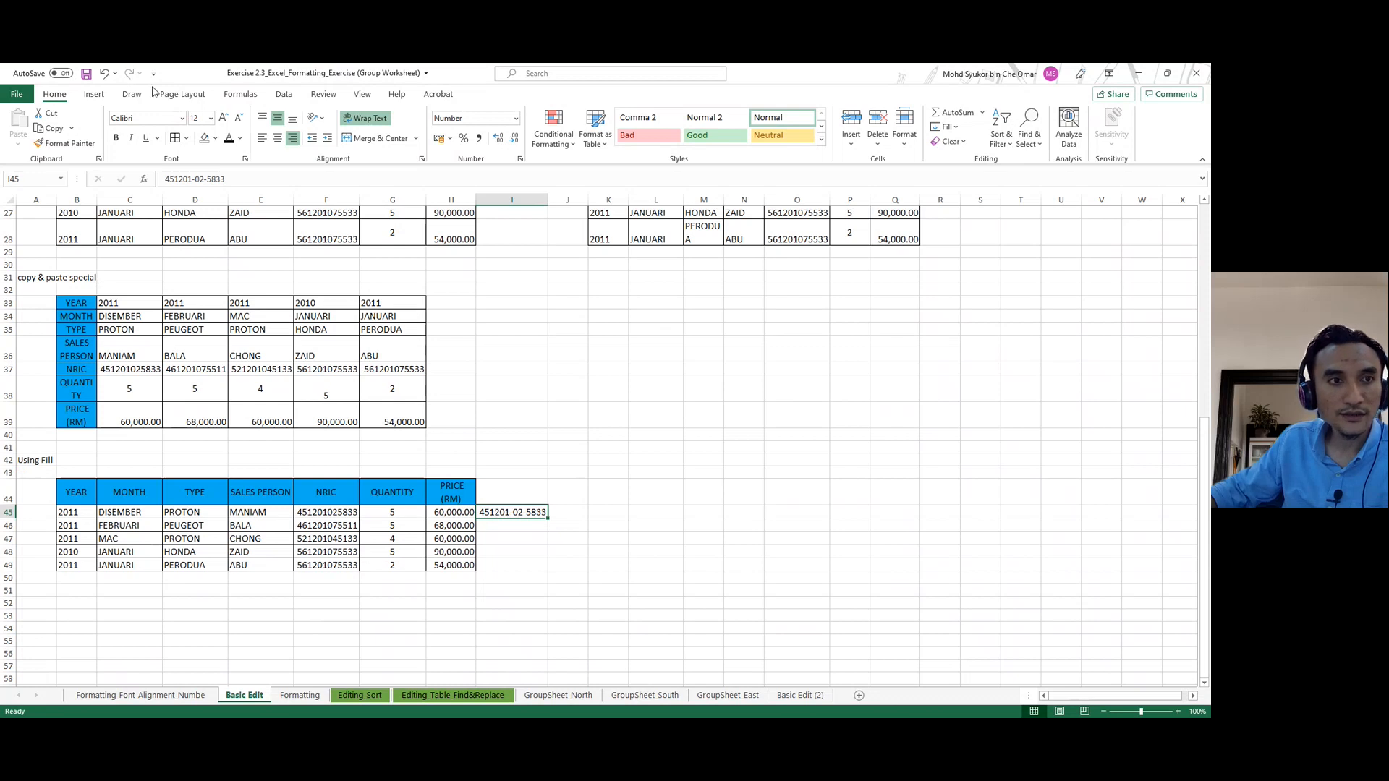
Use Flash Fill from I46 to complete the remaining NRICs in the hyphenated pattern.
{"action": "left_click", "coordinate": [285, 94]}
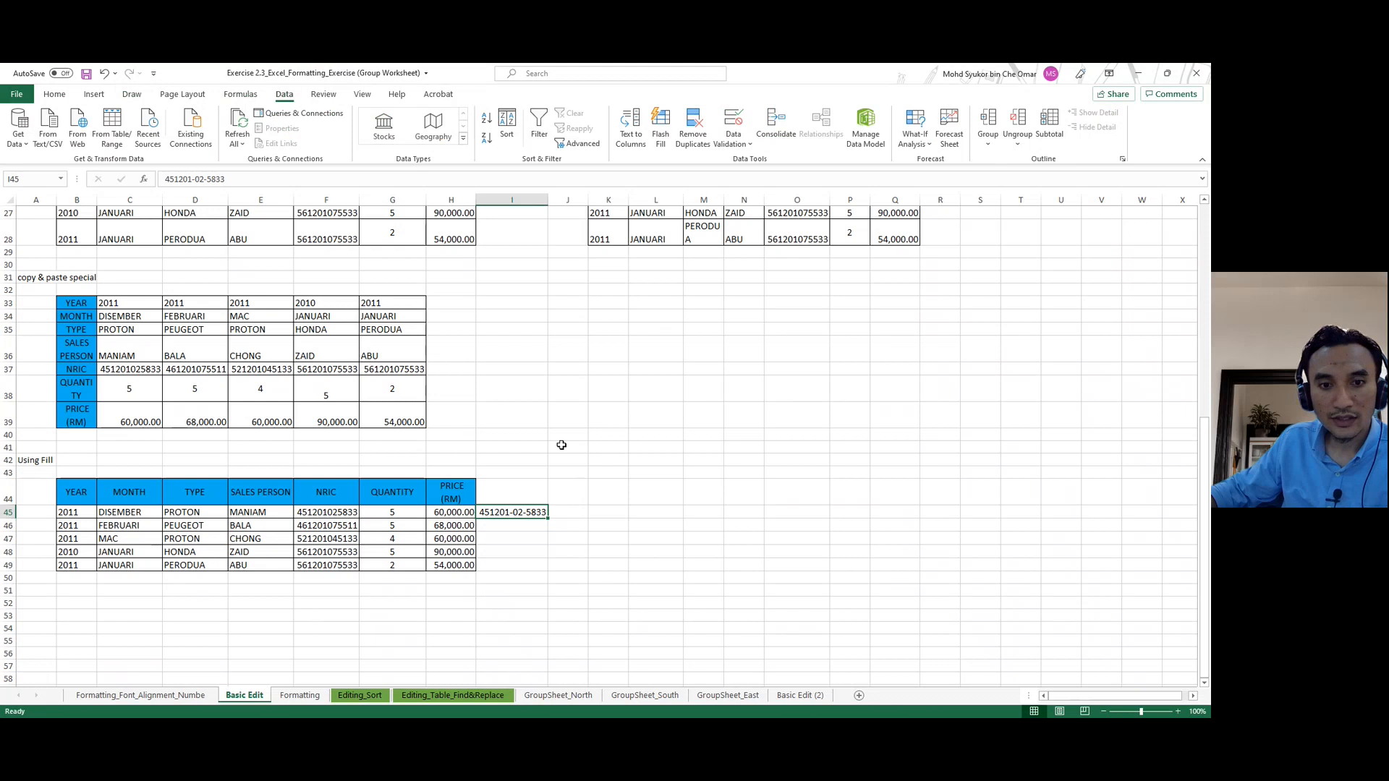
{"action": "left_click", "coordinate": [529, 526]}
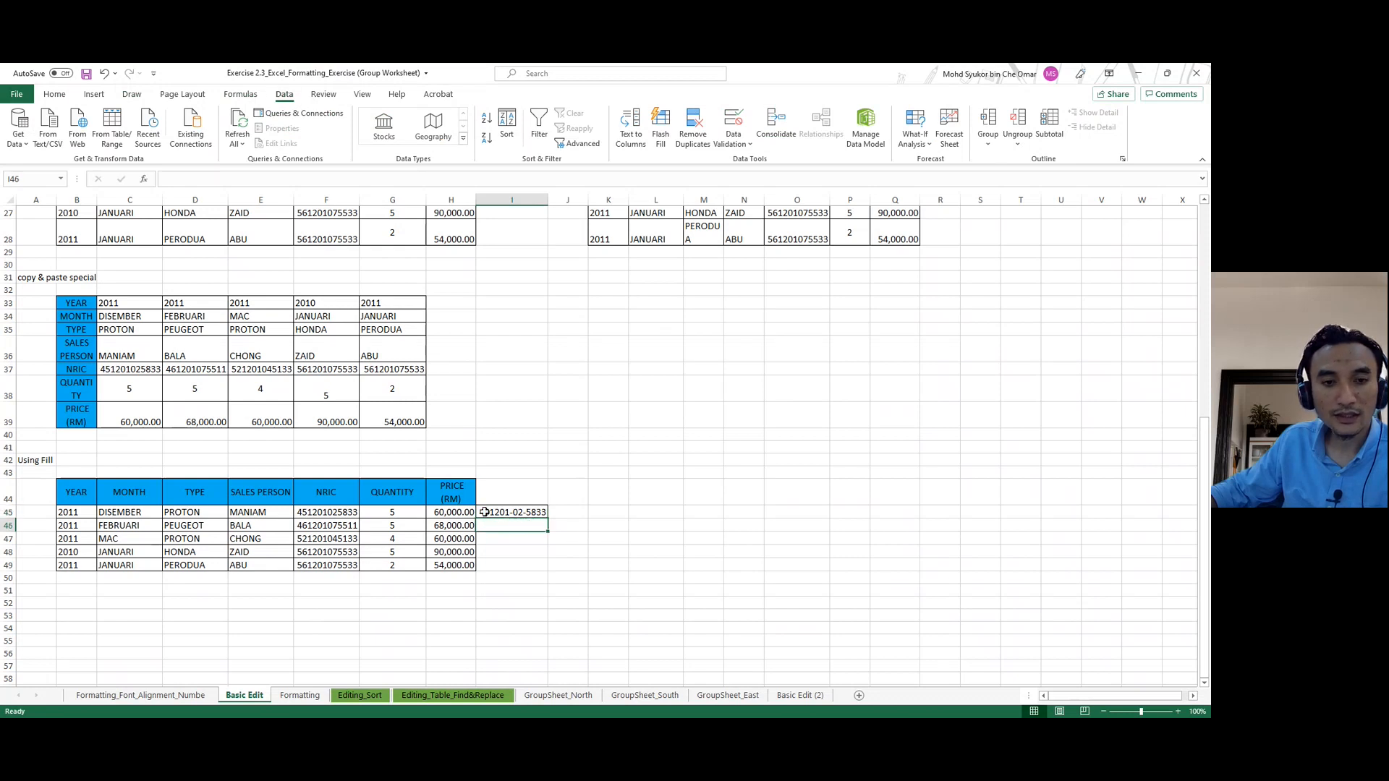
{"action": "left_click", "coordinate": [662, 126]}
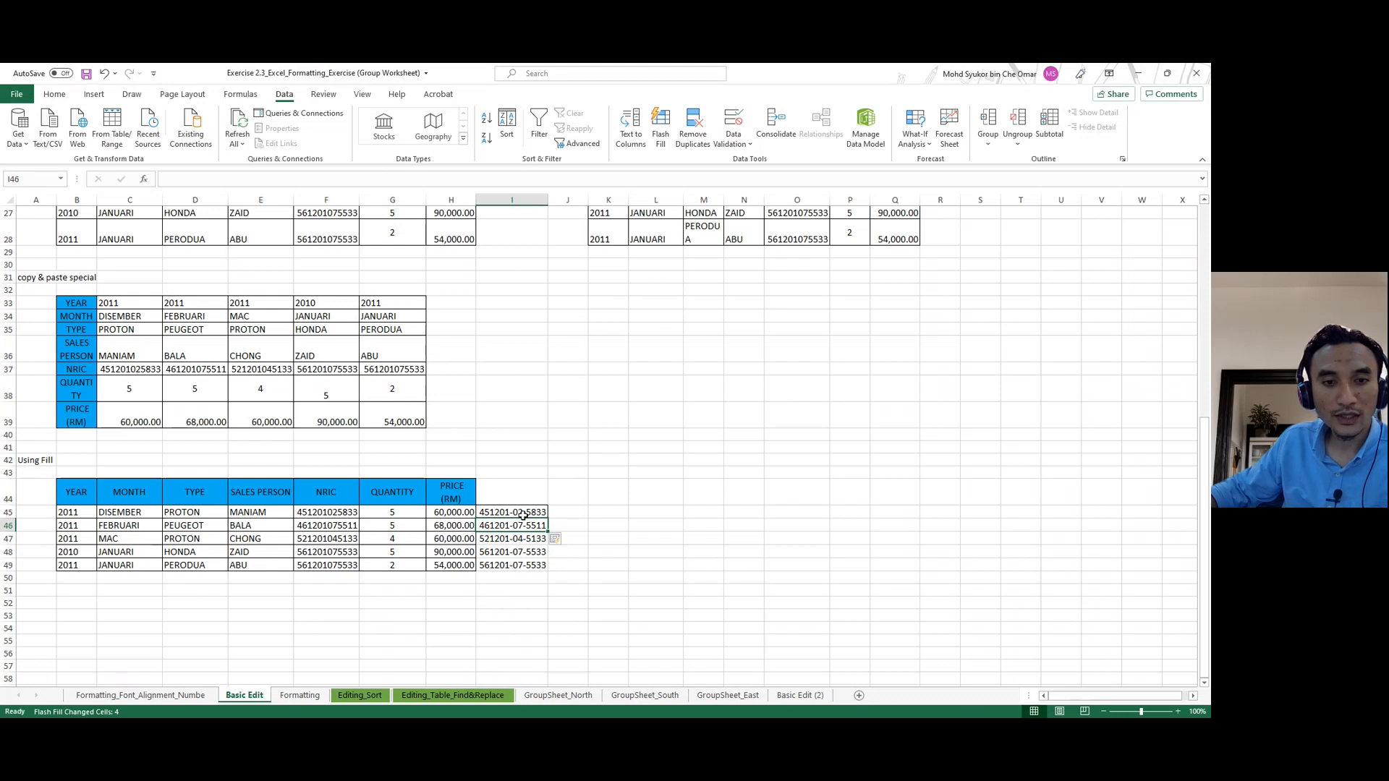
Copy the hyphenated NRICs in I45:I49, paste them as values over F45:F49, and fit column F to its contents.
{"action": "left_click_drag", "start_coordinate": [510, 513], "coordinate": [516, 561]}
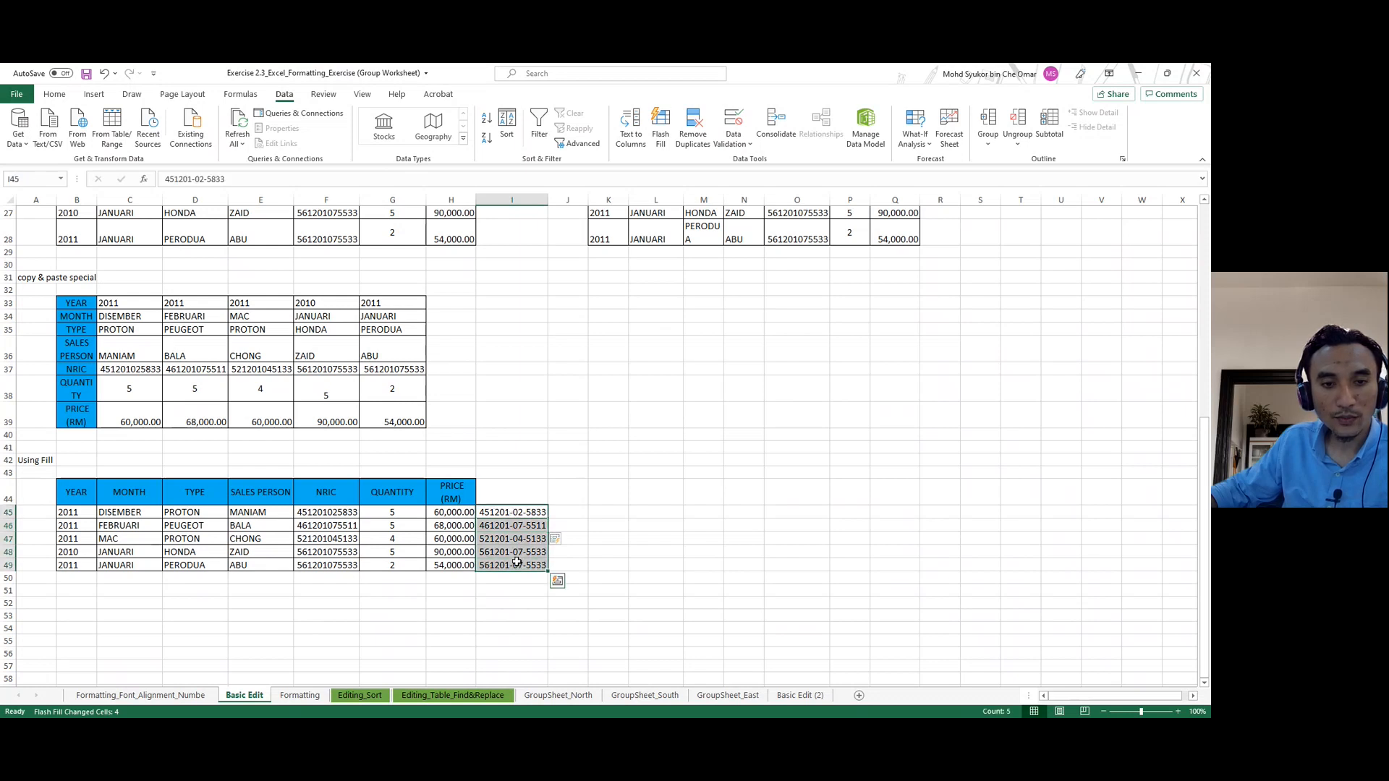
{"action": "key", "text": "ctrl+c"}
{"action": "left_click", "coordinate": [336, 513]}
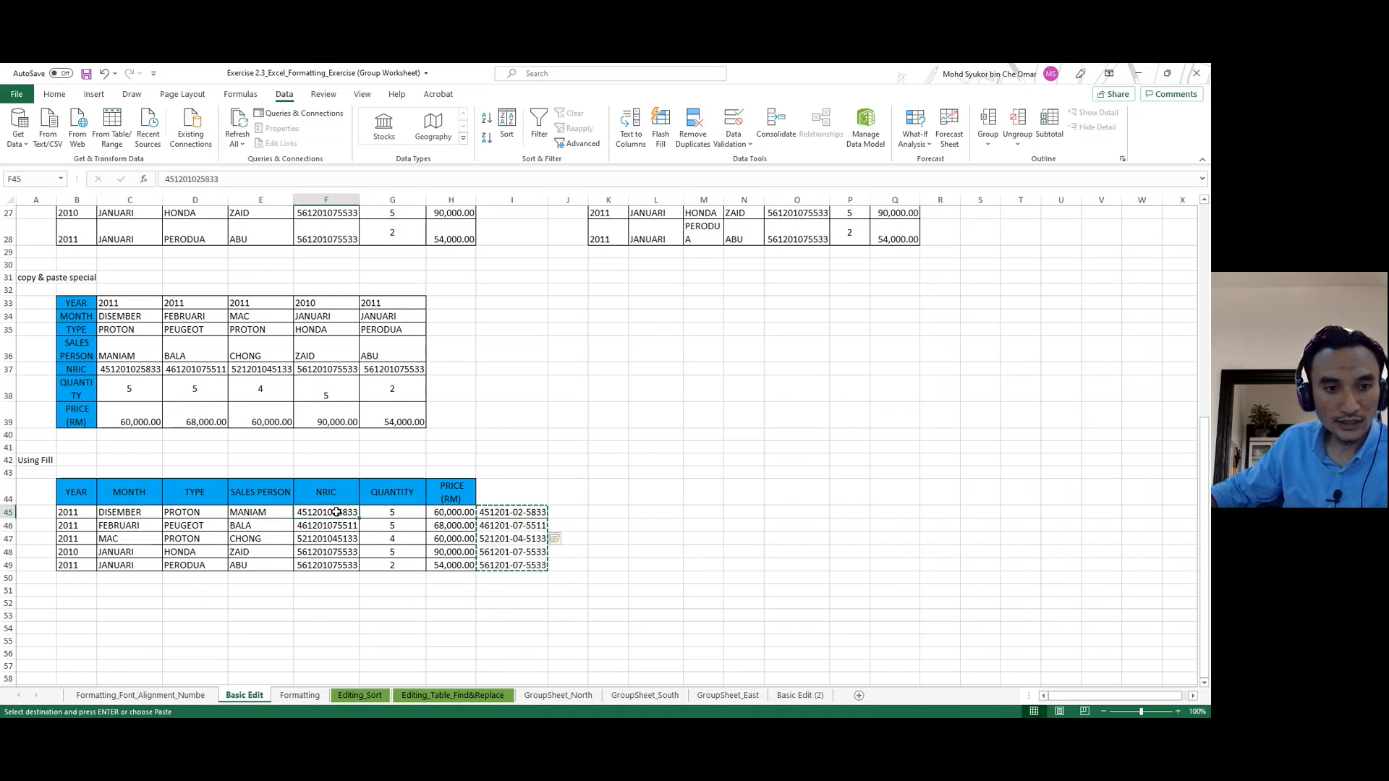
{"action": "right_click", "coordinate": [336, 513]}
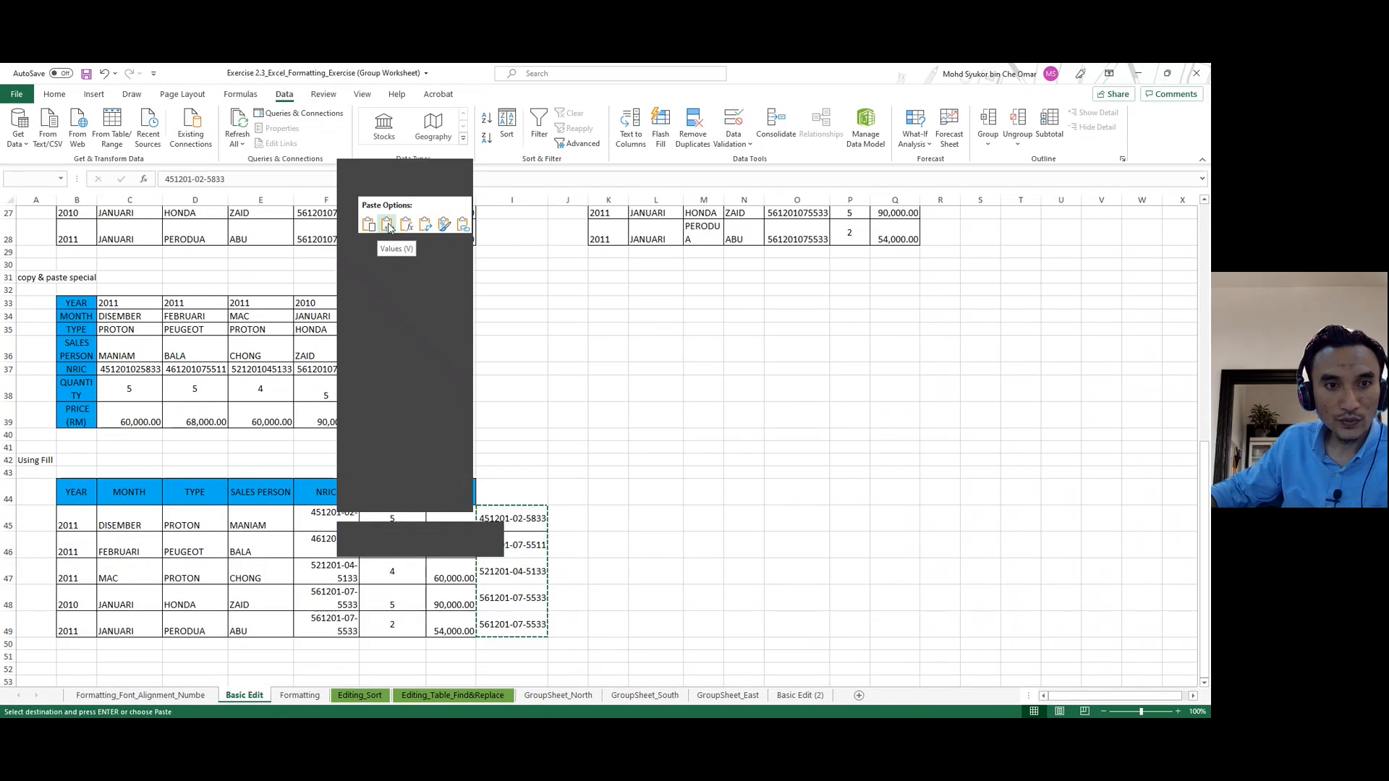
{"action": "left_click", "coordinate": [388, 226]}
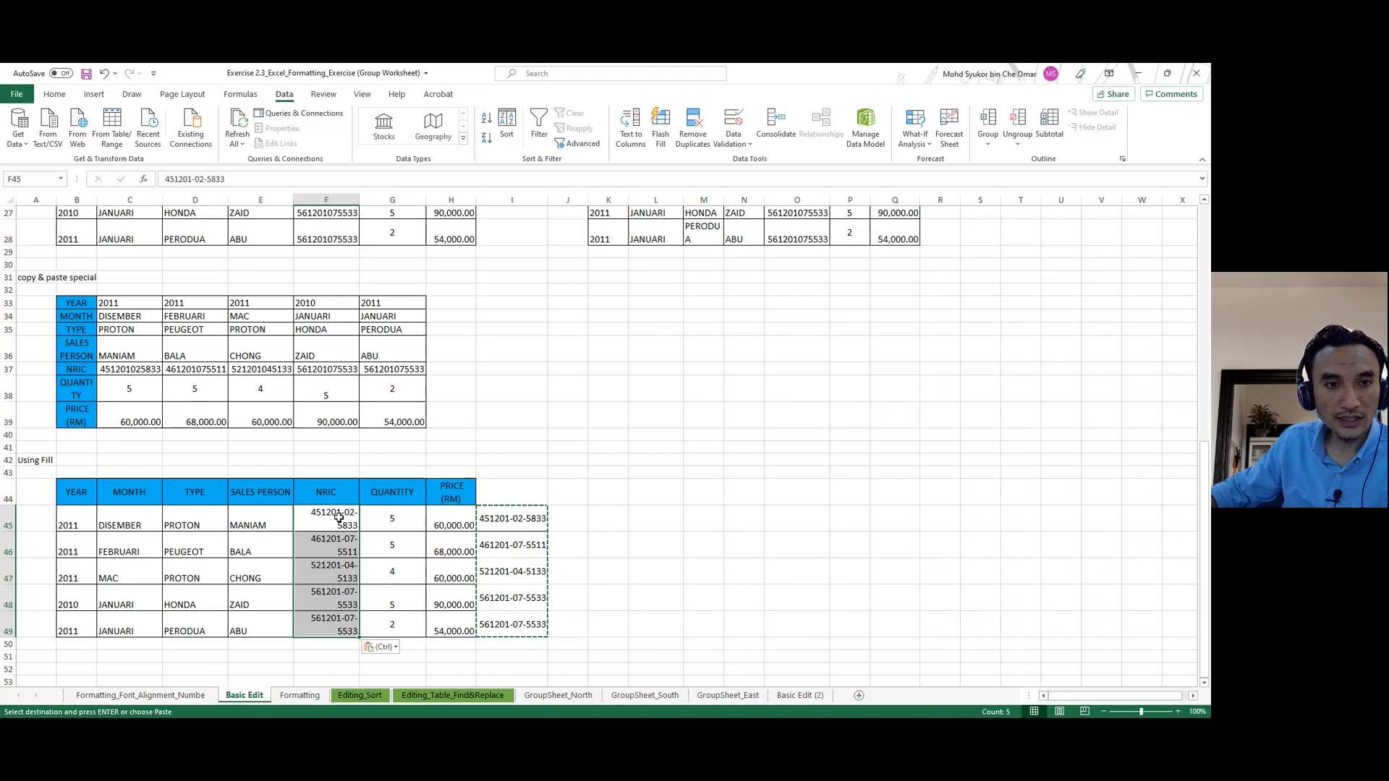
{"action": "double_click", "coordinate": [361, 204]}
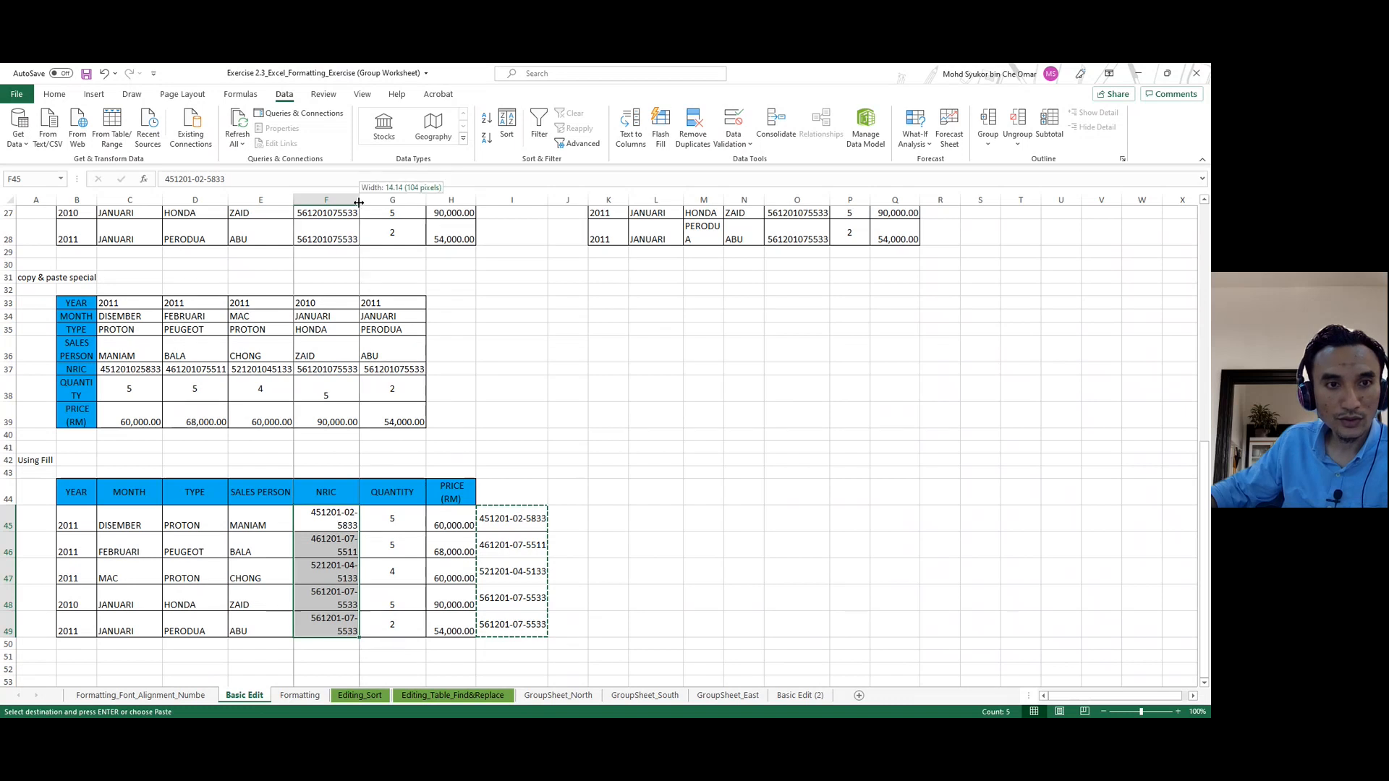
{"action": "double_click", "coordinate": [359, 203]}
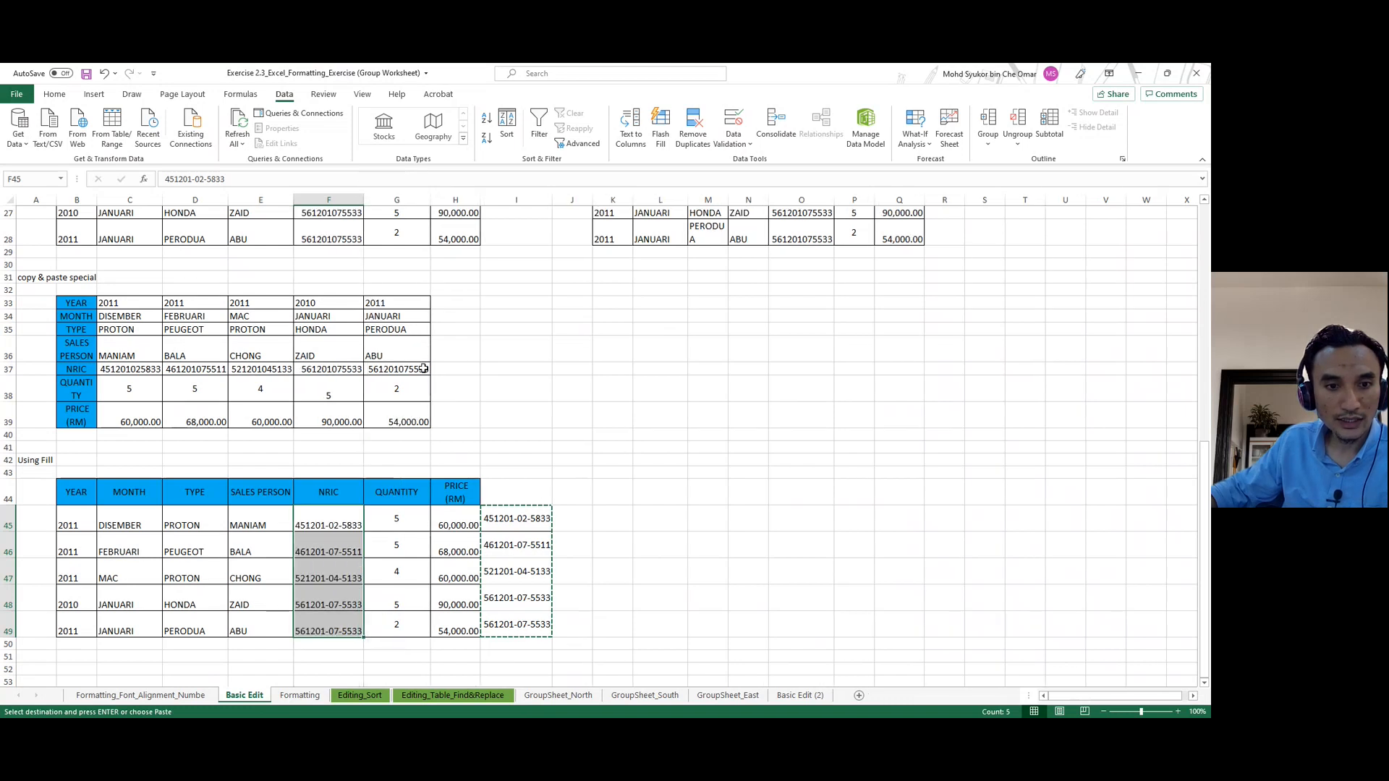
Narrow the NRIC column F and try turning text wrapping off and back on for cell F45.
{"action": "left_click_drag", "start_coordinate": [366, 197], "coordinate": [352, 197]}
{"action": "left_click", "coordinate": [57, 96]}
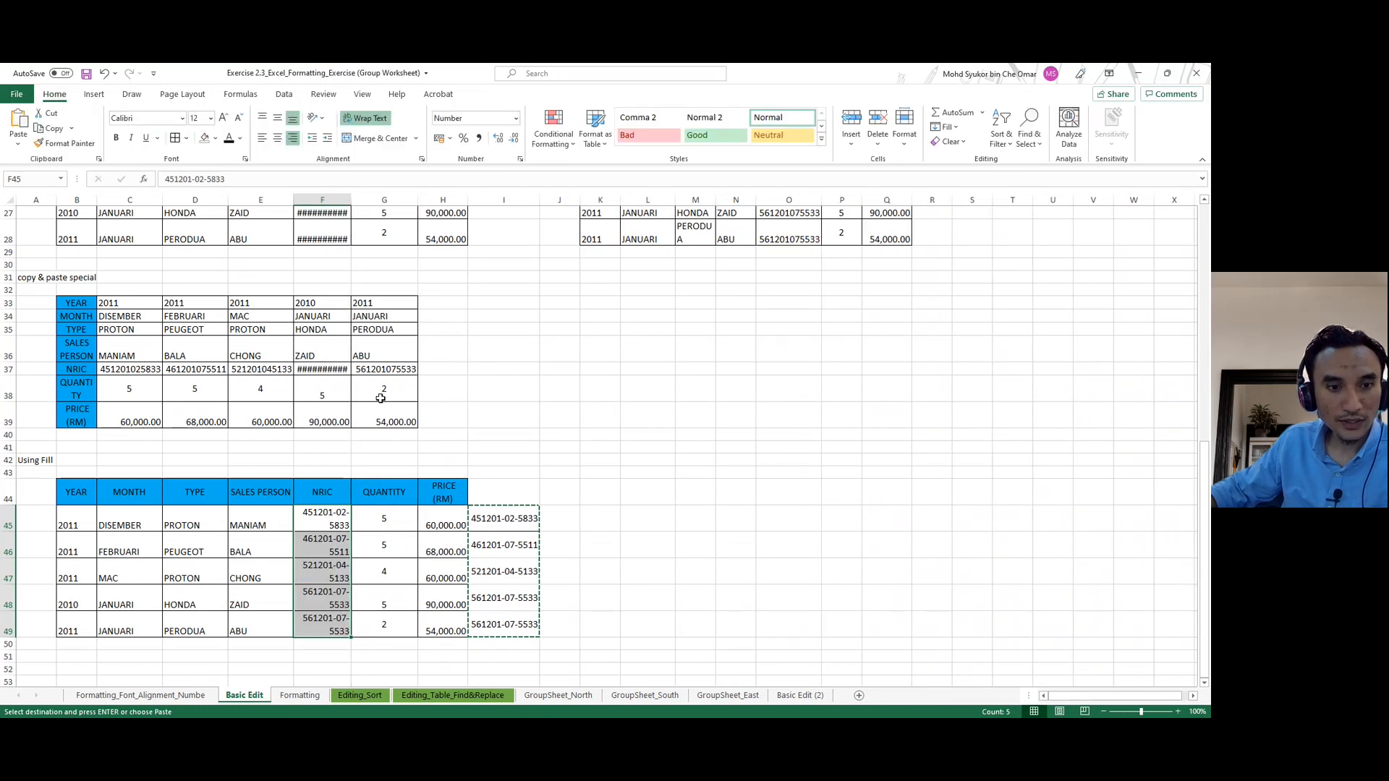
{"action": "left_click", "coordinate": [333, 605]}
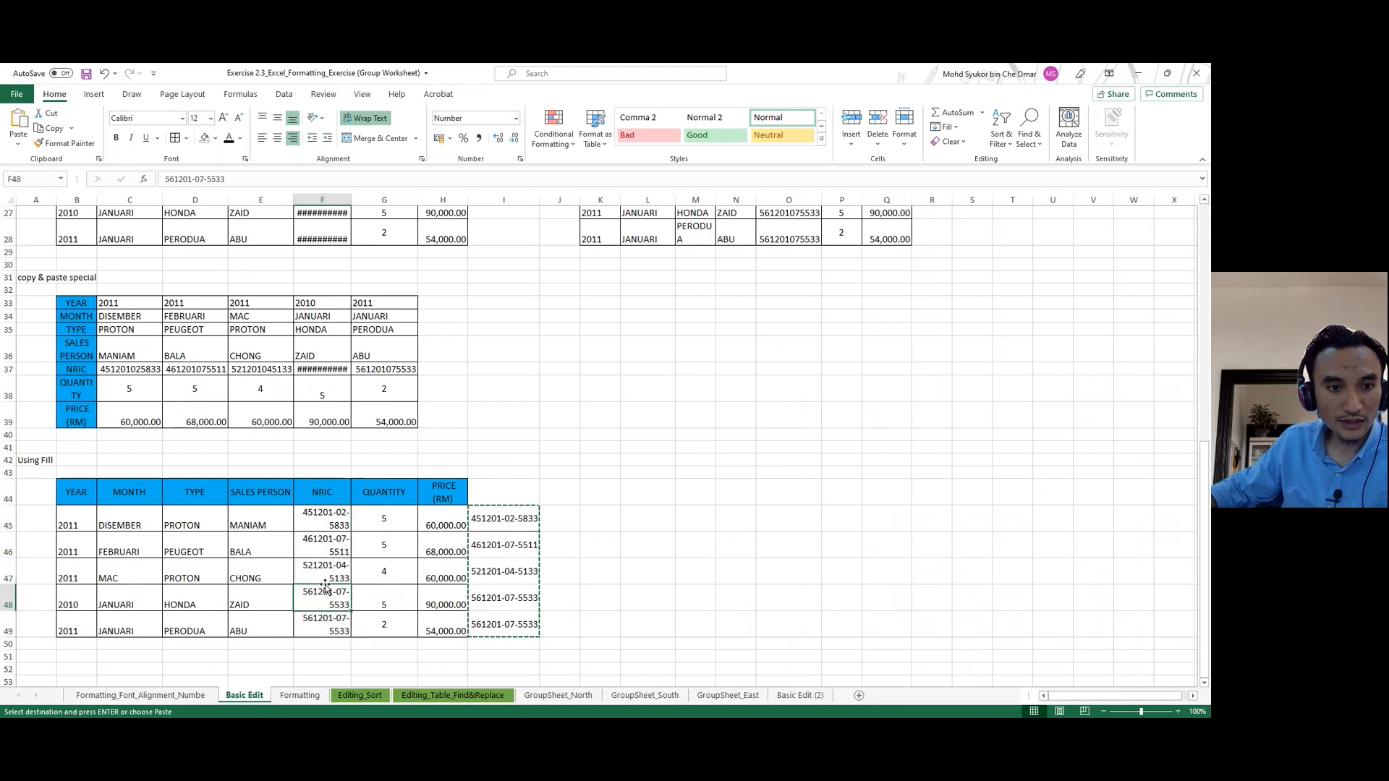
{"action": "left_click", "coordinate": [323, 521]}
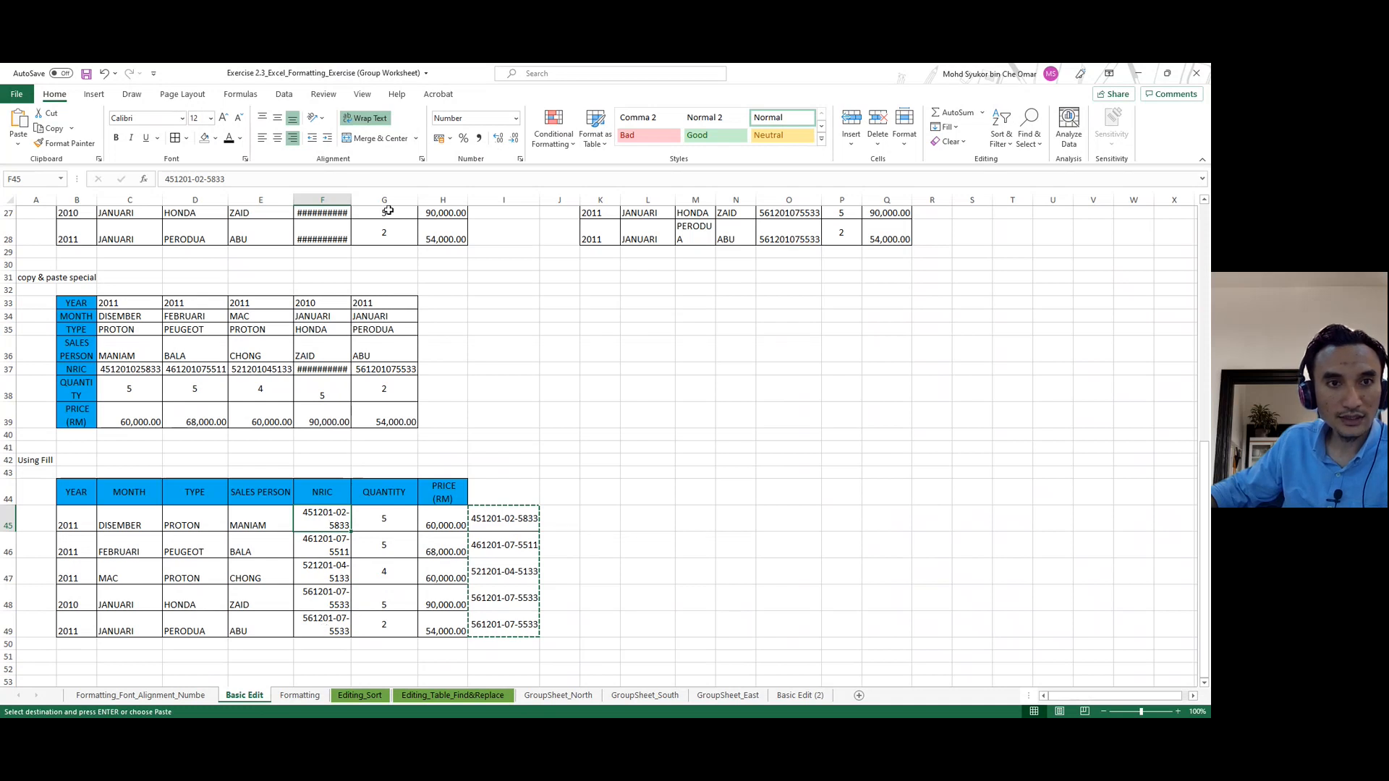
{"action": "left_click", "coordinate": [367, 123]}
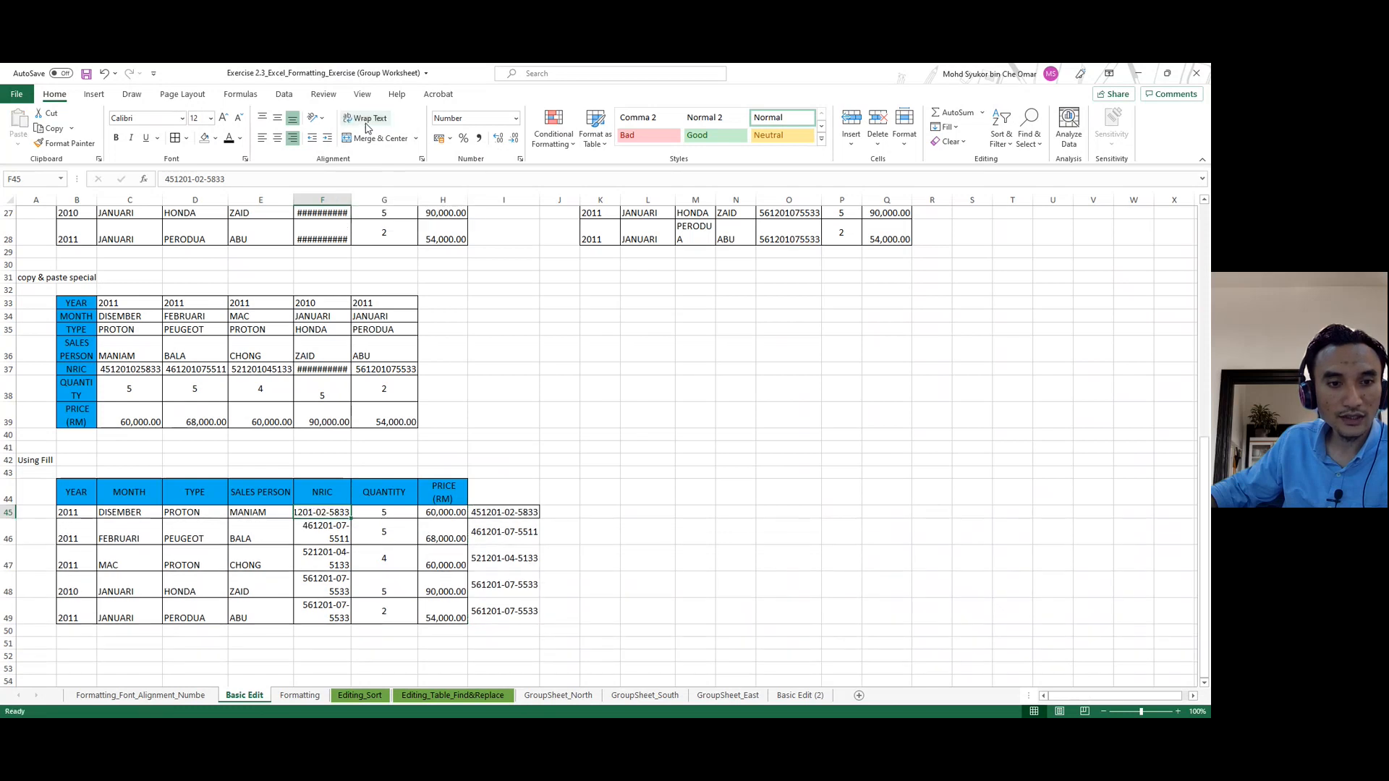
{"action": "left_click", "coordinate": [315, 553]}
{"action": "left_click", "coordinate": [320, 514]}
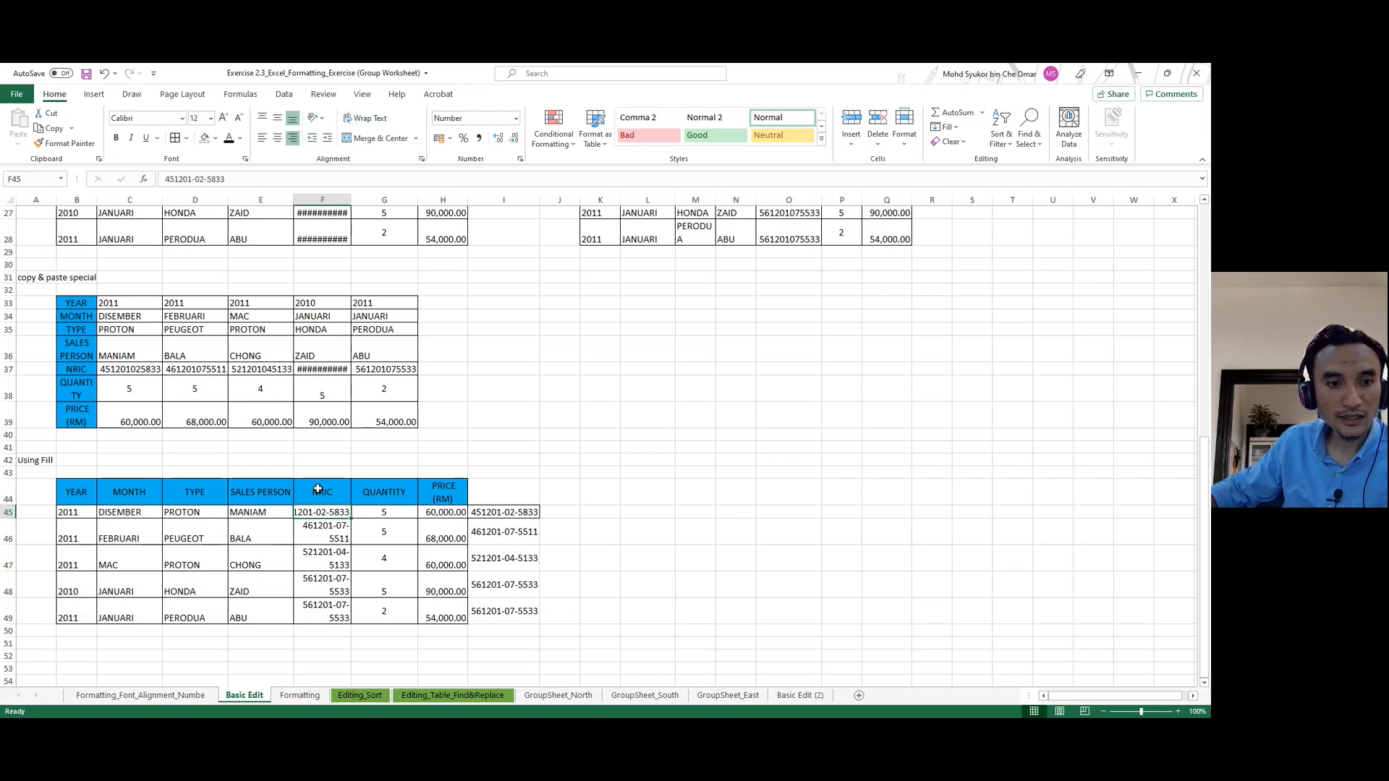
{"action": "left_click", "coordinate": [366, 119]}
Delete the leftover NRIC values in I45:I49 beside the Using Fill table.
{"action": "left_click_drag", "start_coordinate": [498, 511], "coordinate": [510, 626]}
{"action": "key", "text": "Delete"}
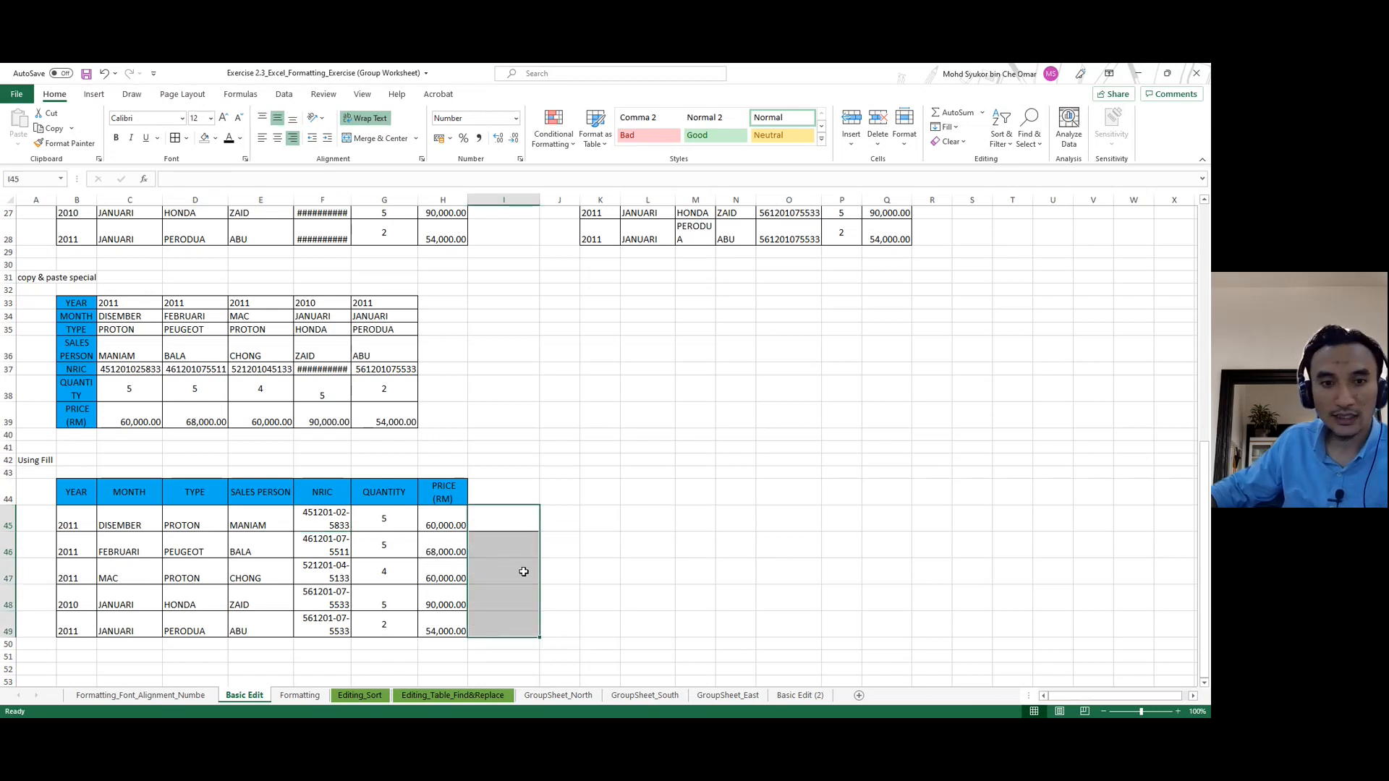
{"action": "left_click", "coordinate": [490, 513]}
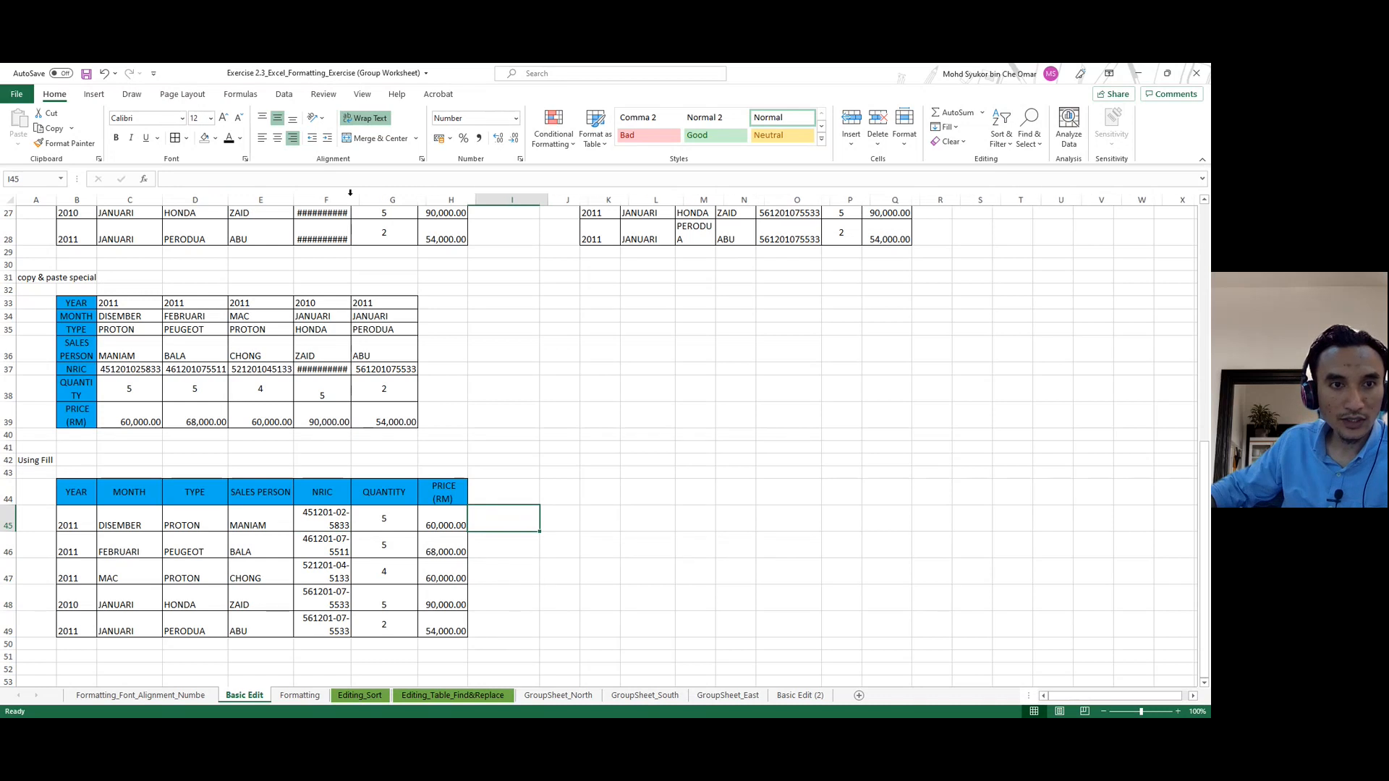
Widen column F so each NRIC fits on one line, and vertically middle-align the Using Fill data in B45:H49.
{"action": "double_click", "coordinate": [350, 195]}
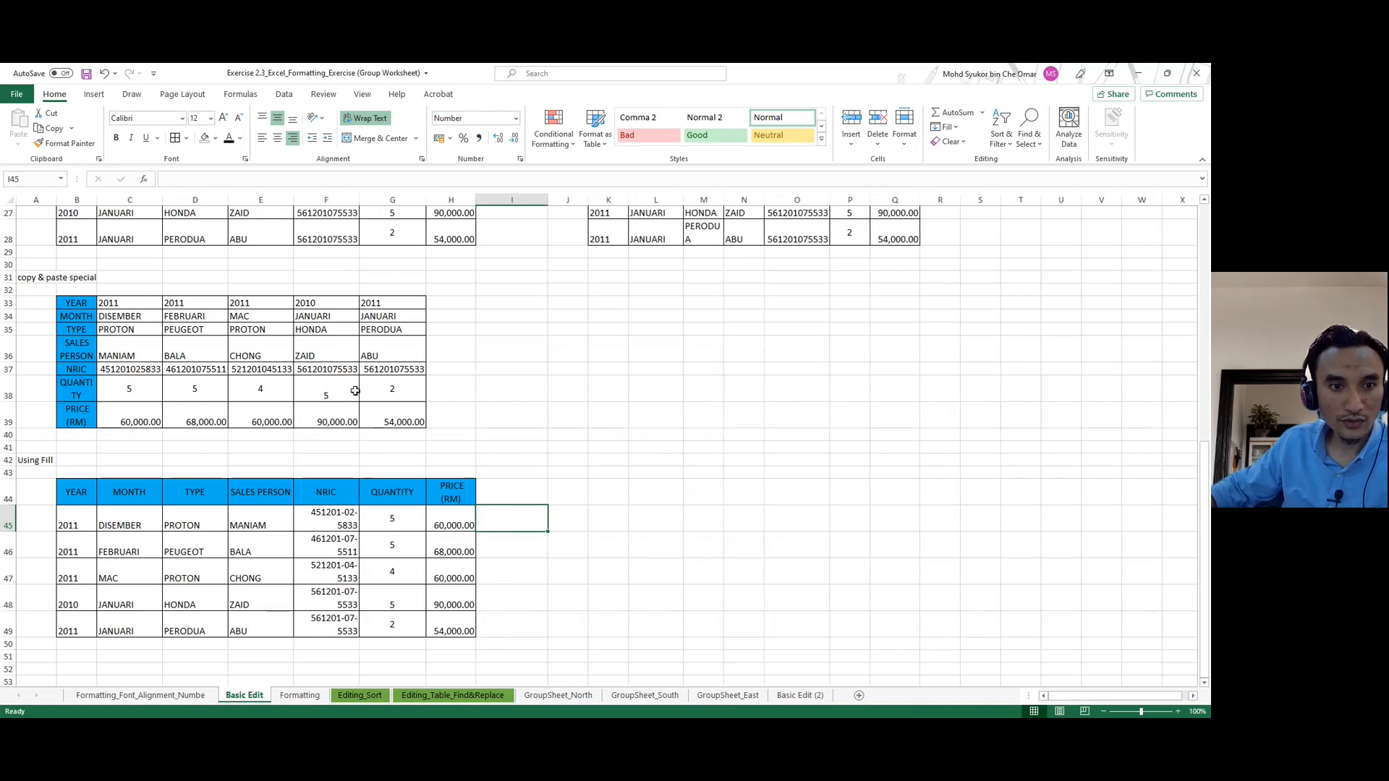
{"action": "left_click_drag", "start_coordinate": [360, 198], "coordinate": [409, 198]}
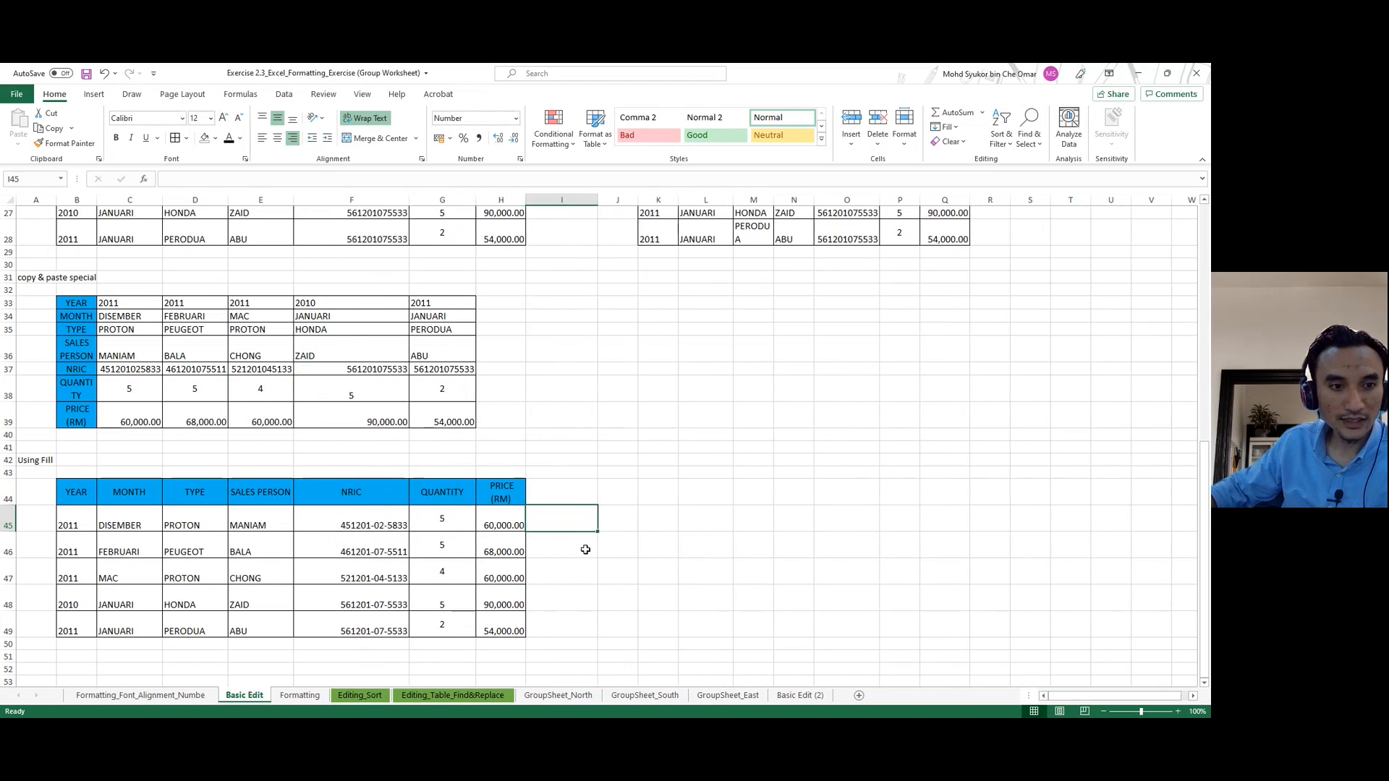
{"action": "left_click_drag", "start_coordinate": [72, 519], "coordinate": [506, 628]}
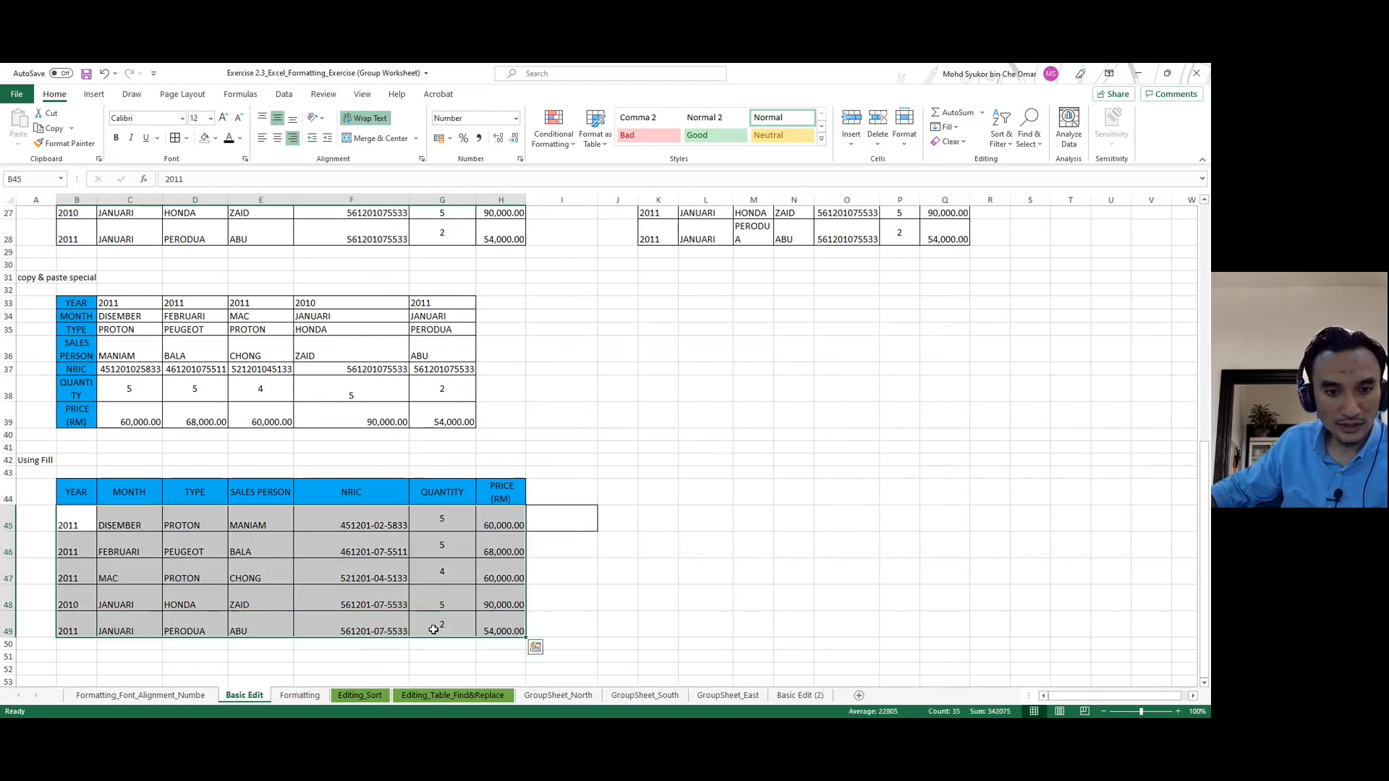
{"action": "left_click", "coordinate": [276, 119]}
{"action": "left_click", "coordinate": [617, 577]}
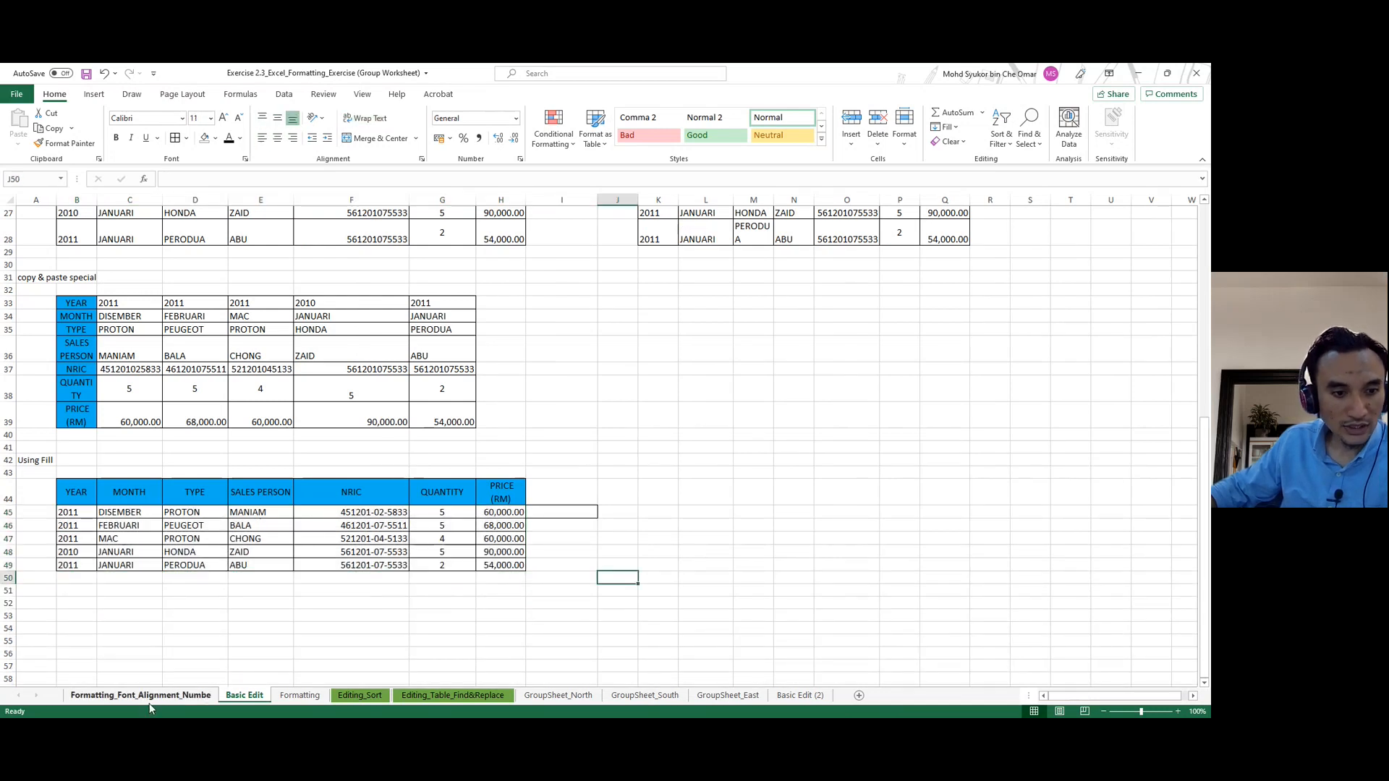
Go to the Formatting worksheet with the student name list.
{"action": "scroll", "coordinate": [648, 490], "scroll_direction": "up", "scroll_amount": 9}
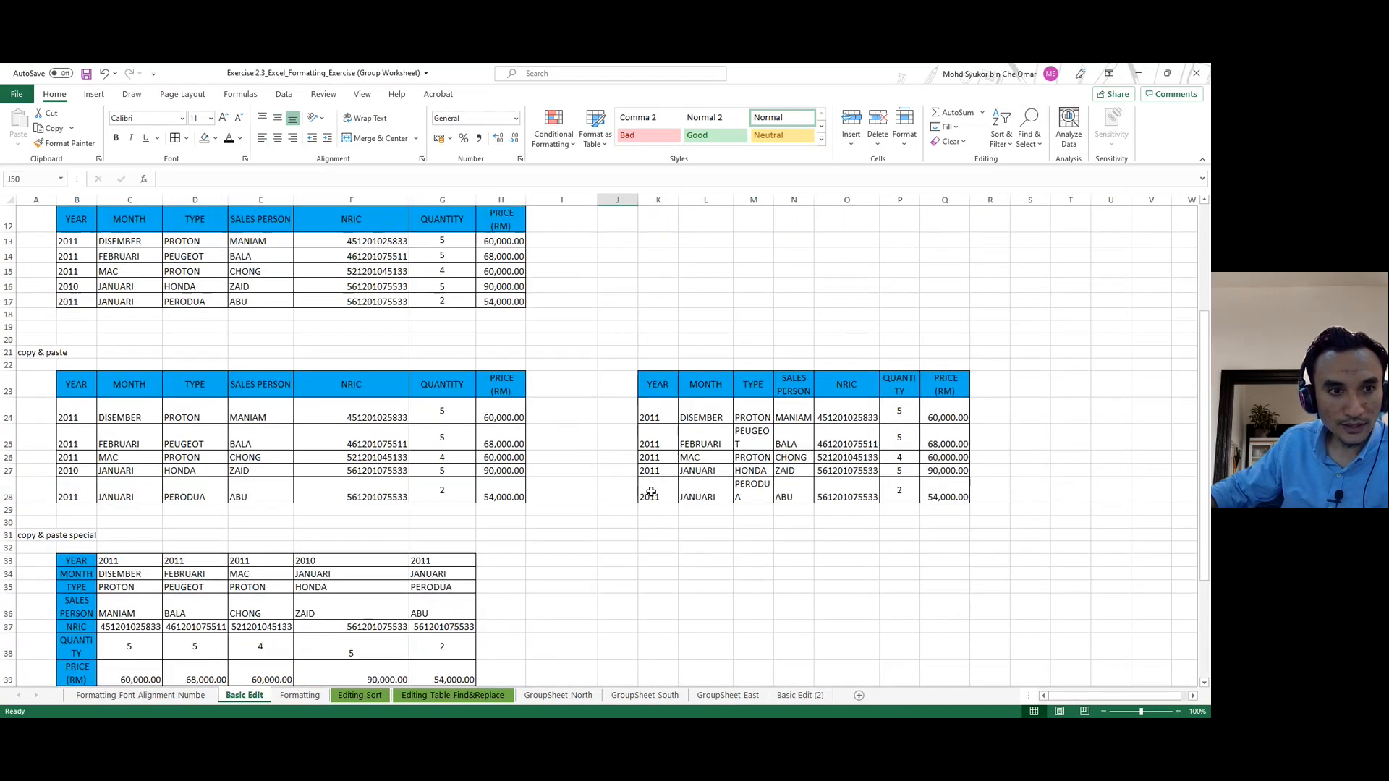
{"action": "scroll", "coordinate": [443, 489], "scroll_direction": "down", "scroll_amount": 4}
{"action": "scroll", "coordinate": [298, 526], "scroll_direction": "down", "scroll_amount": 6}
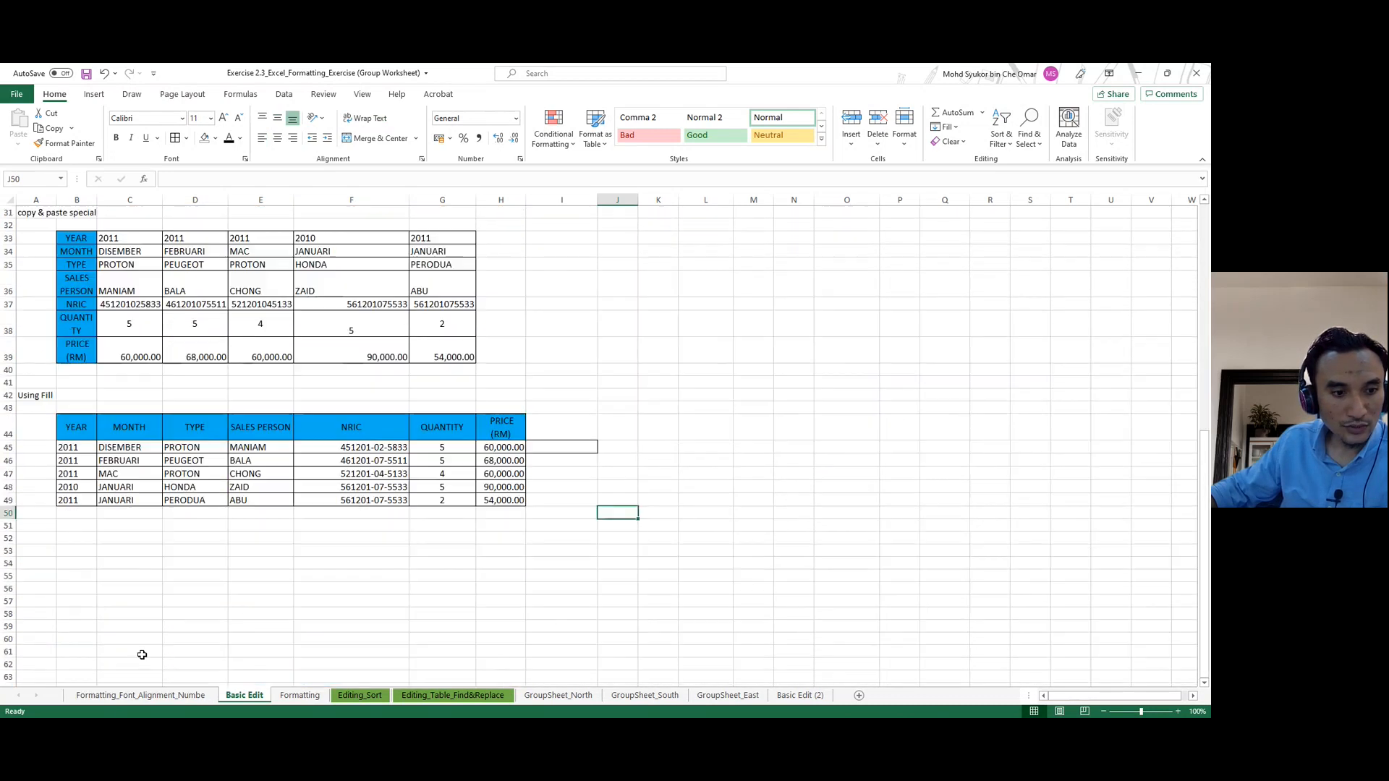
{"action": "left_click", "coordinate": [113, 696]}
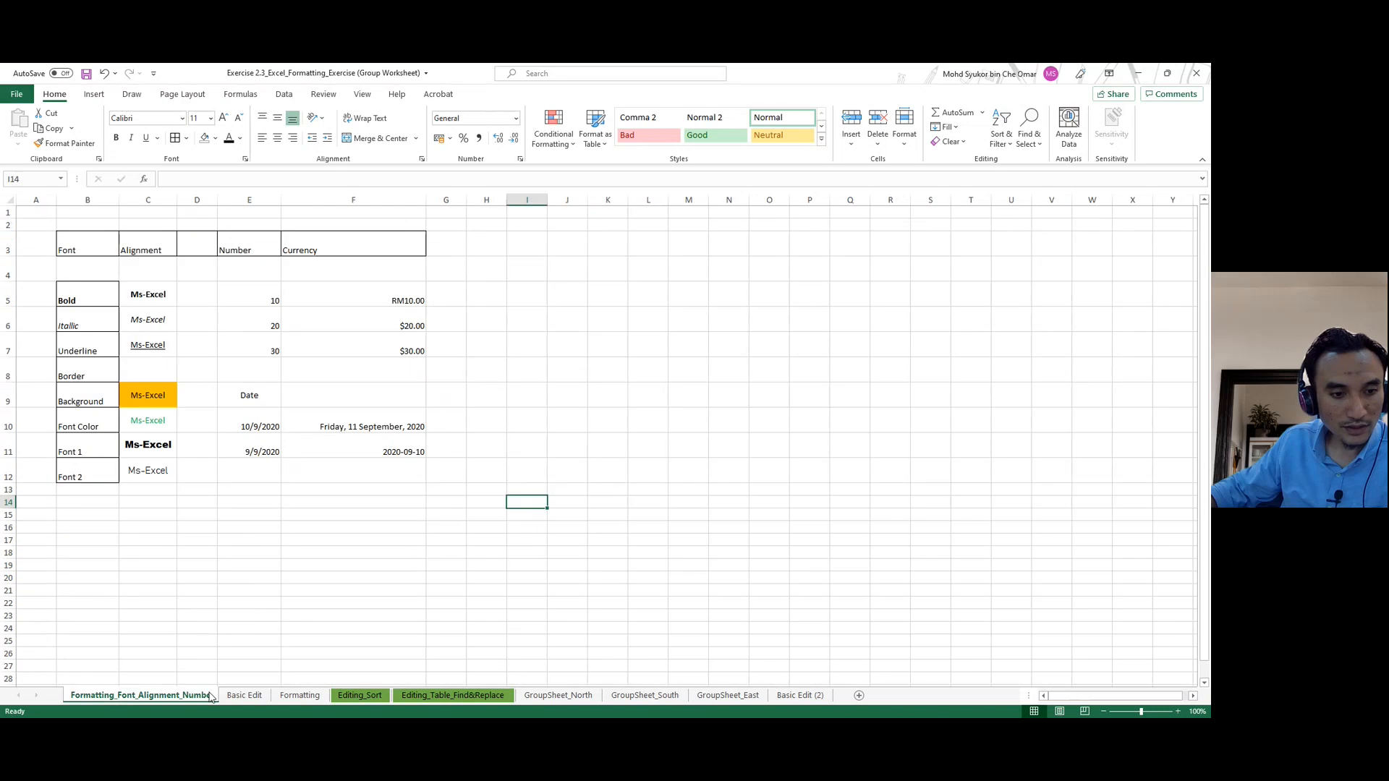
{"action": "left_click", "coordinate": [238, 697]}
{"action": "left_click", "coordinate": [298, 697]}
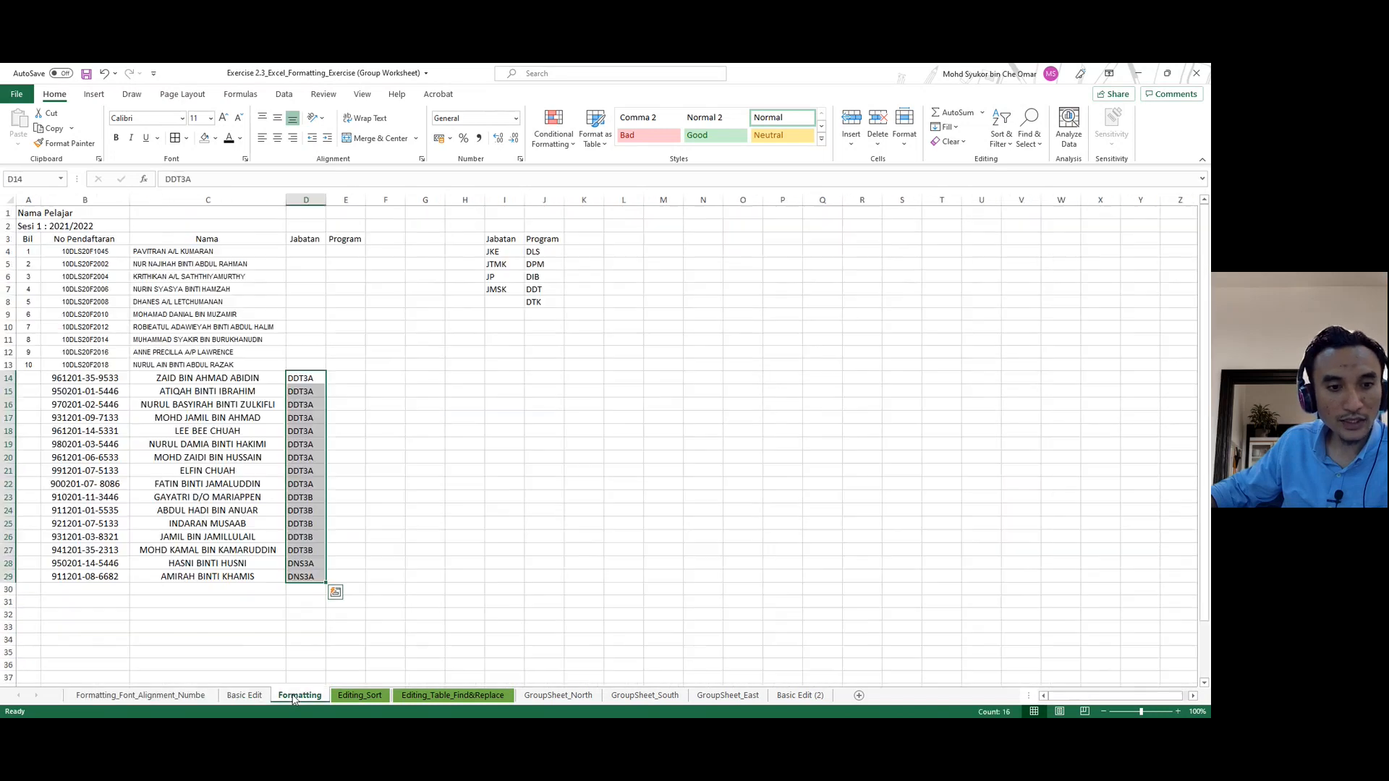
{"action": "left_click", "coordinate": [584, 430]}
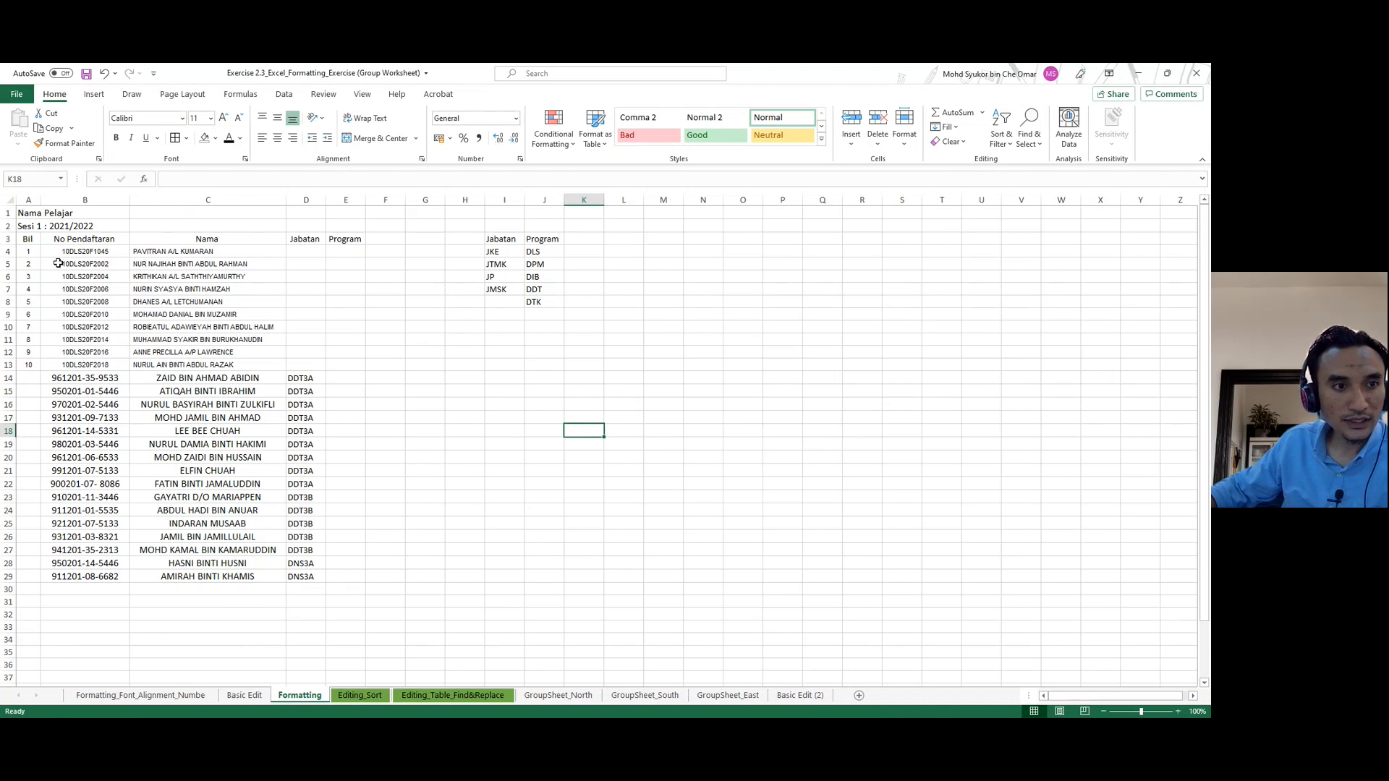
Set the font of the student data in B4:D29 to Arial at size 10.
{"action": "left_click_drag", "start_coordinate": [74, 252], "coordinate": [208, 360]}
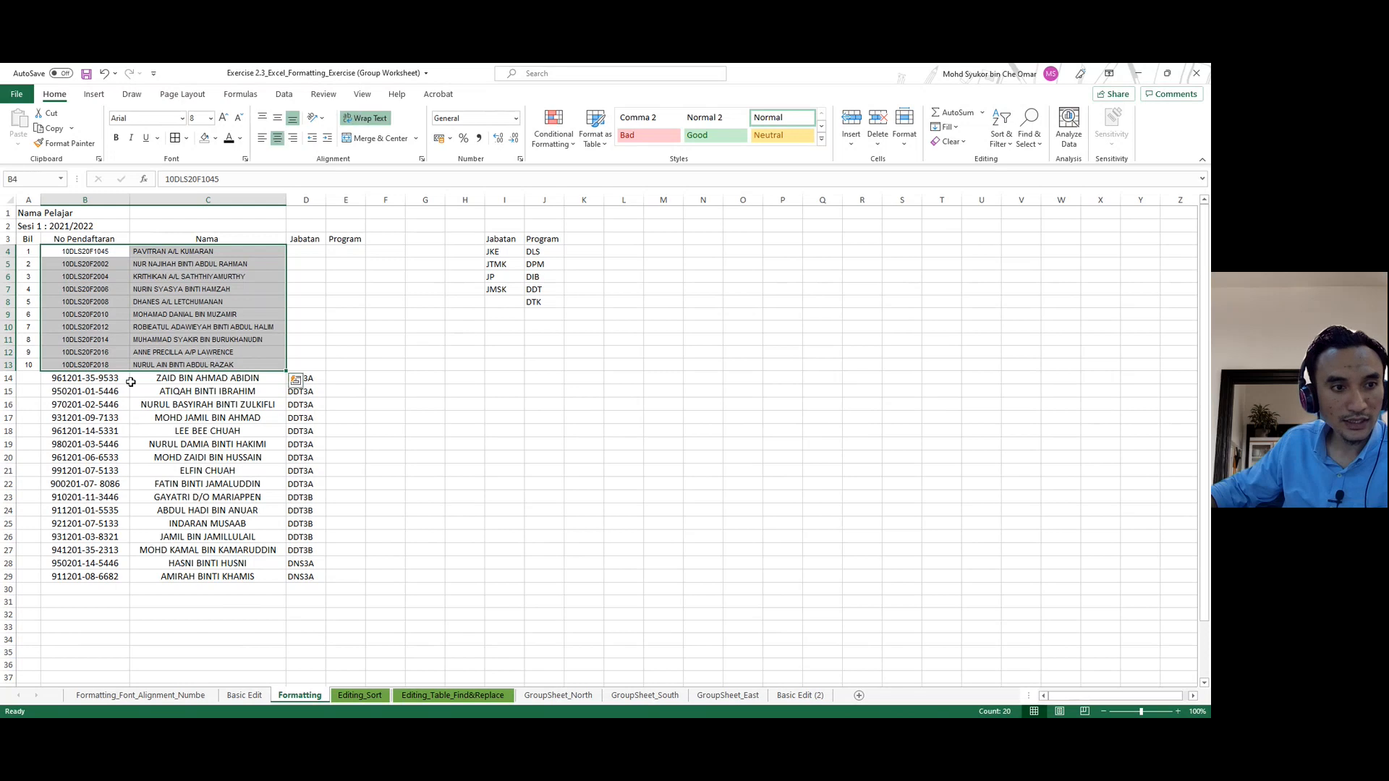
{"action": "left_click", "coordinate": [70, 251]}
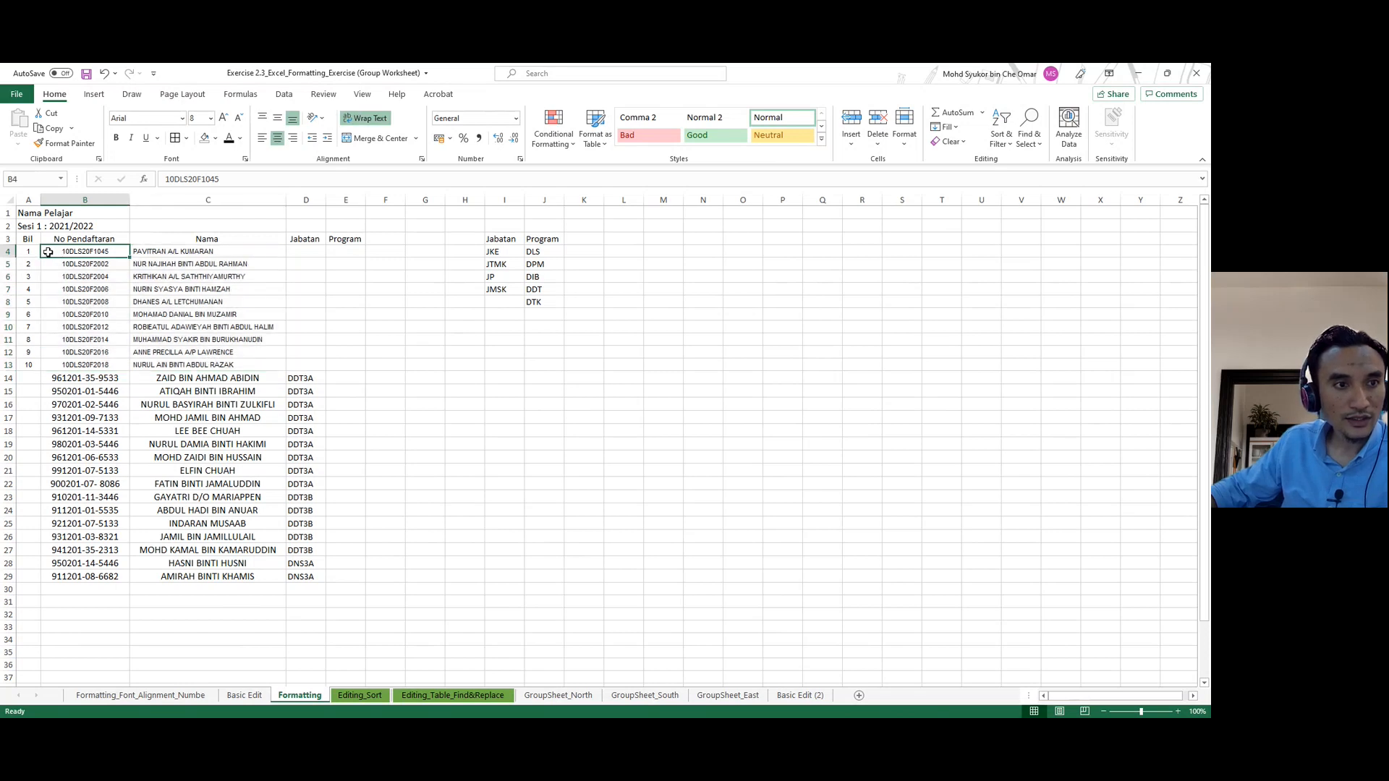
{"action": "left_click_drag", "start_coordinate": [51, 251], "coordinate": [310, 579]}
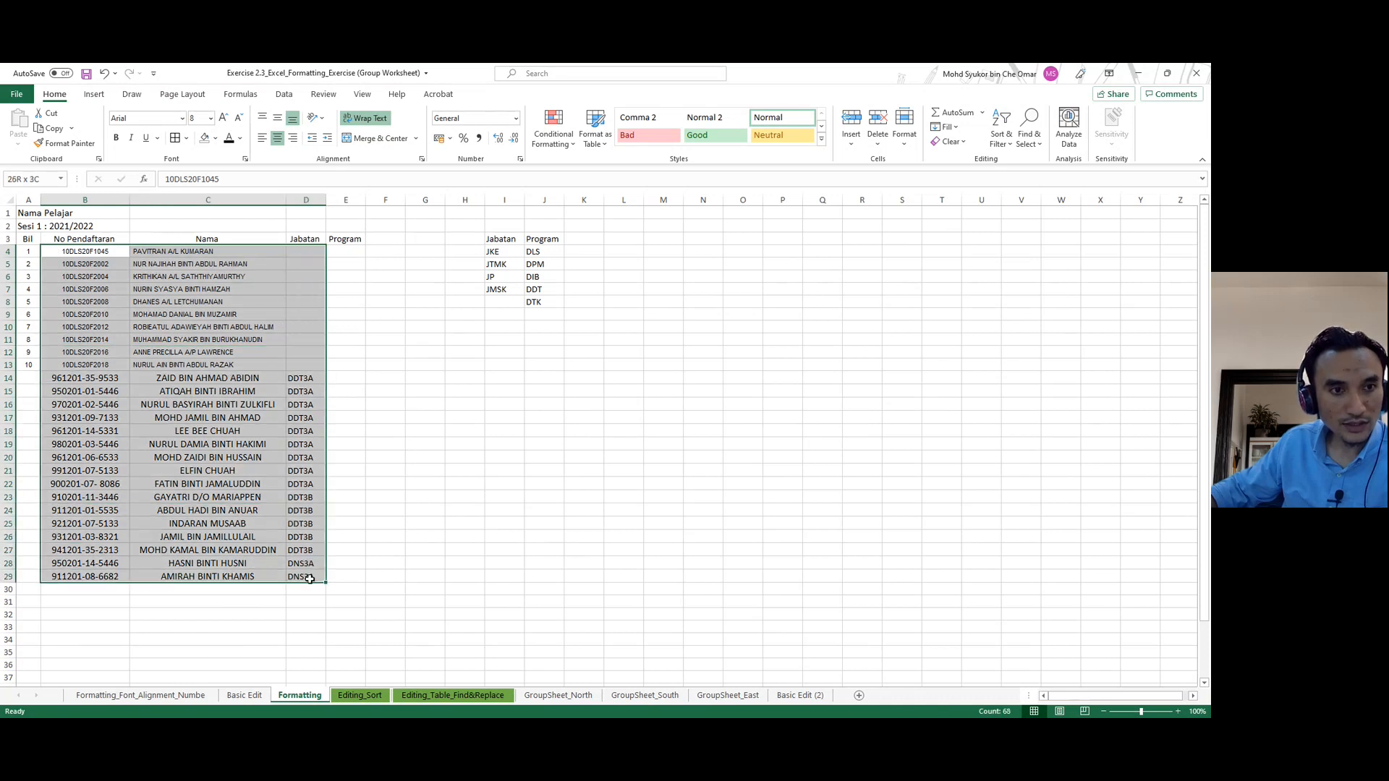
{"action": "left_click", "coordinate": [182, 118]}
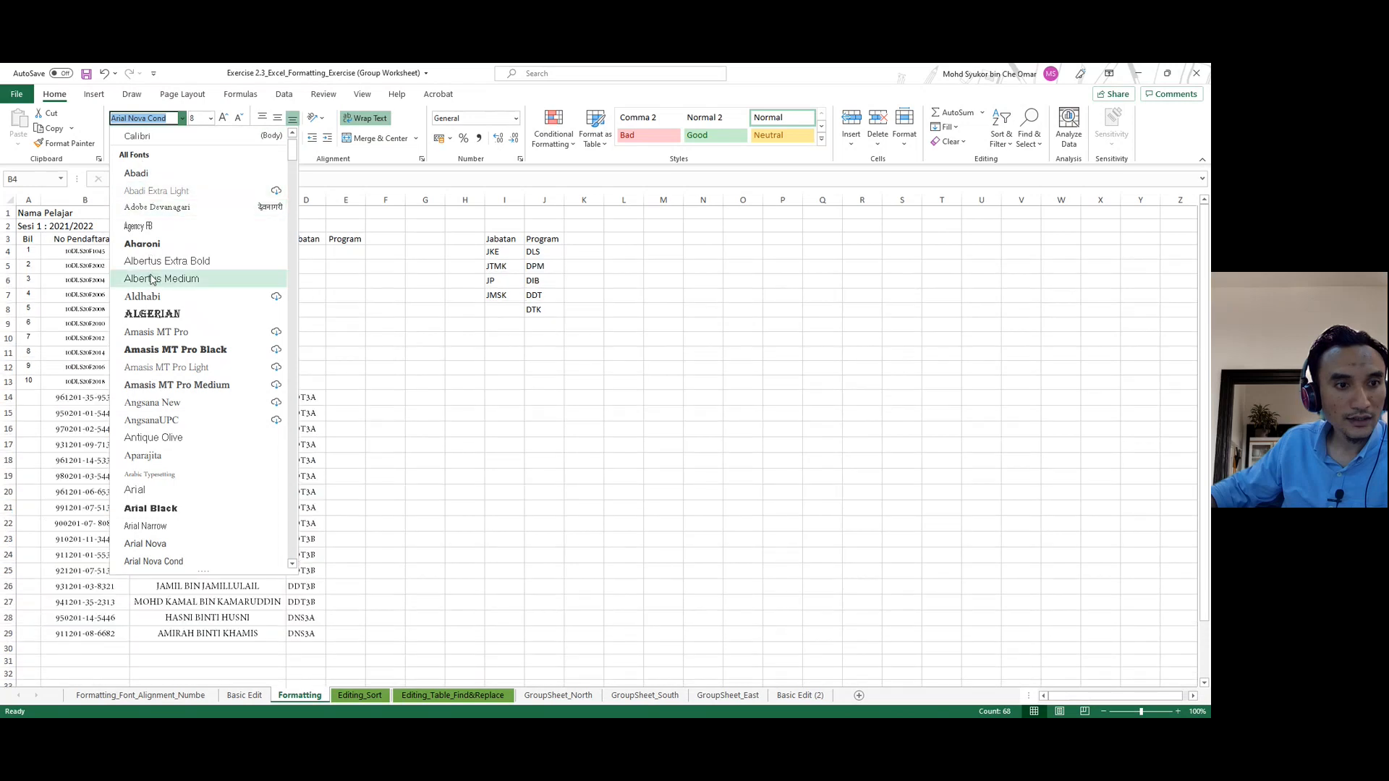
{"action": "left_click", "coordinate": [167, 490]}
{"action": "left_click", "coordinate": [210, 118]}
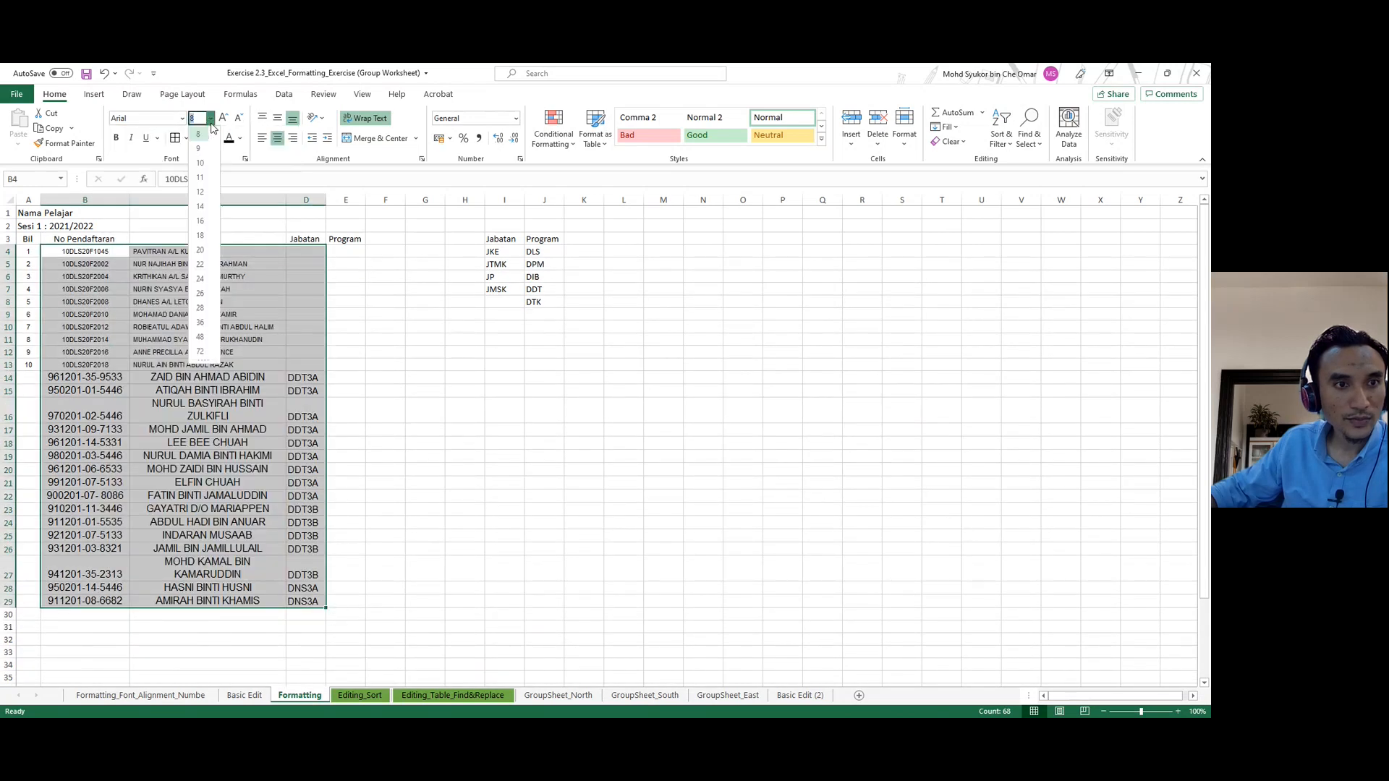
{"action": "left_click", "coordinate": [202, 166]}
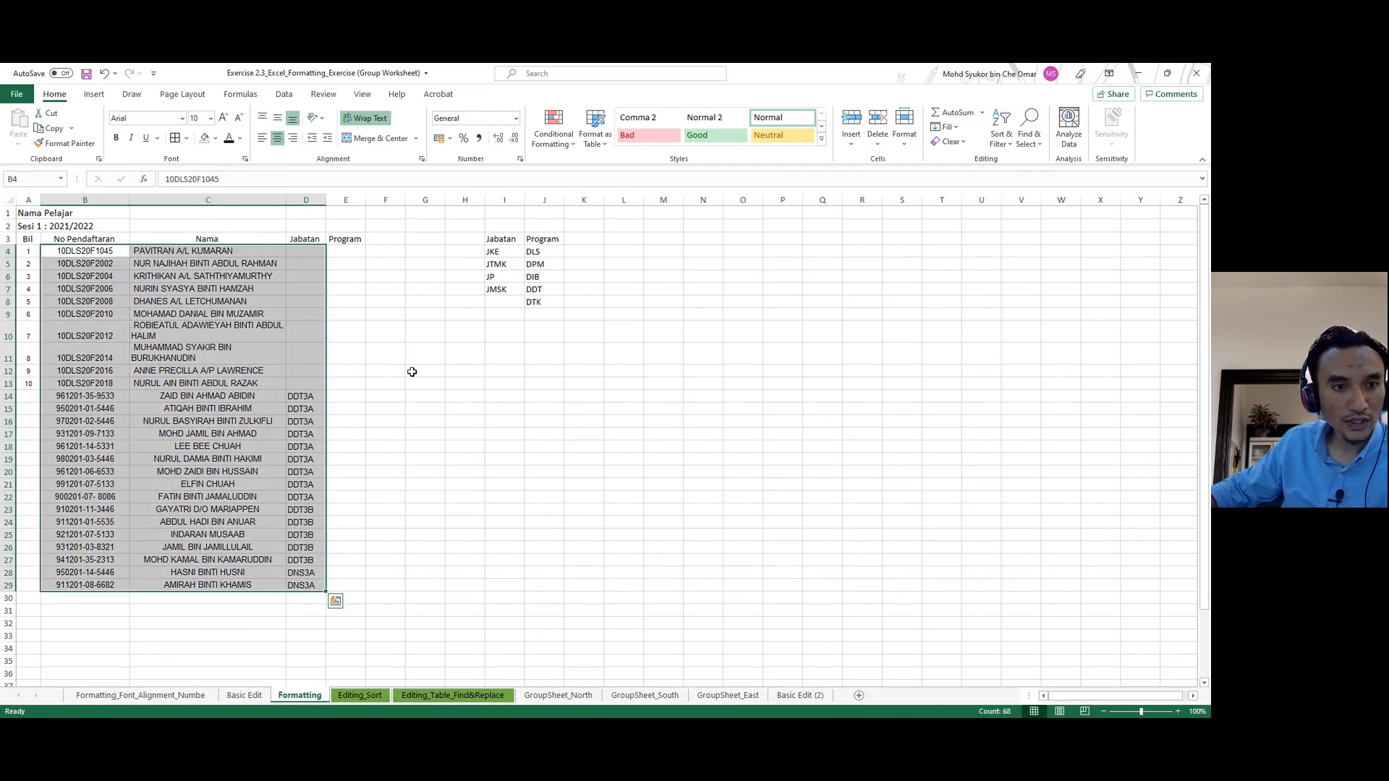
Left-align the student data in B4:D29 and middle-align it vertically.
{"action": "left_click", "coordinate": [263, 140]}
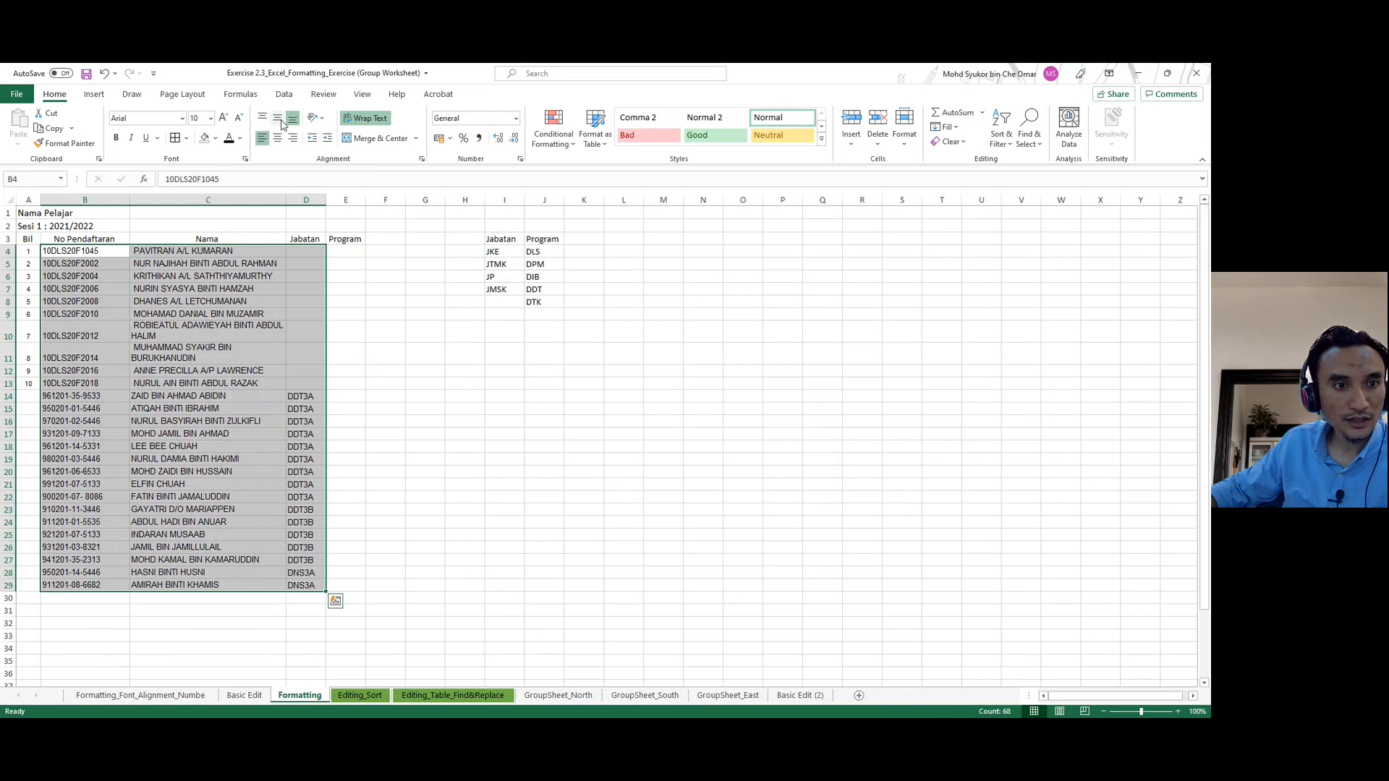
{"action": "left_click", "coordinate": [280, 121]}
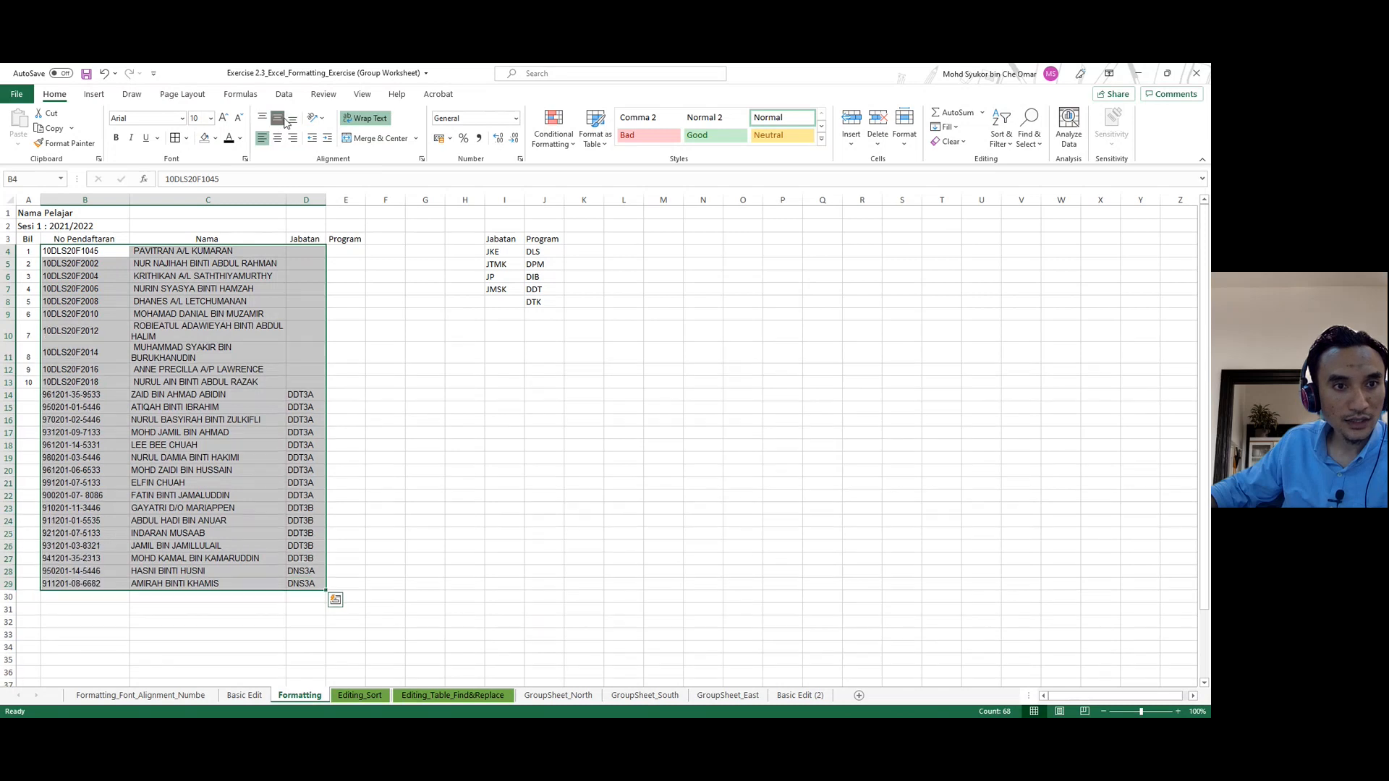
{"action": "left_click", "coordinate": [388, 365]}
Fill the Bil numbering down to 26 in A29 and apply all borders to the table A3:E29.
{"action": "left_click_drag", "start_coordinate": [28, 251], "coordinate": [29, 383]}
{"action": "left_click_drag", "start_coordinate": [28, 251], "coordinate": [44, 592]}
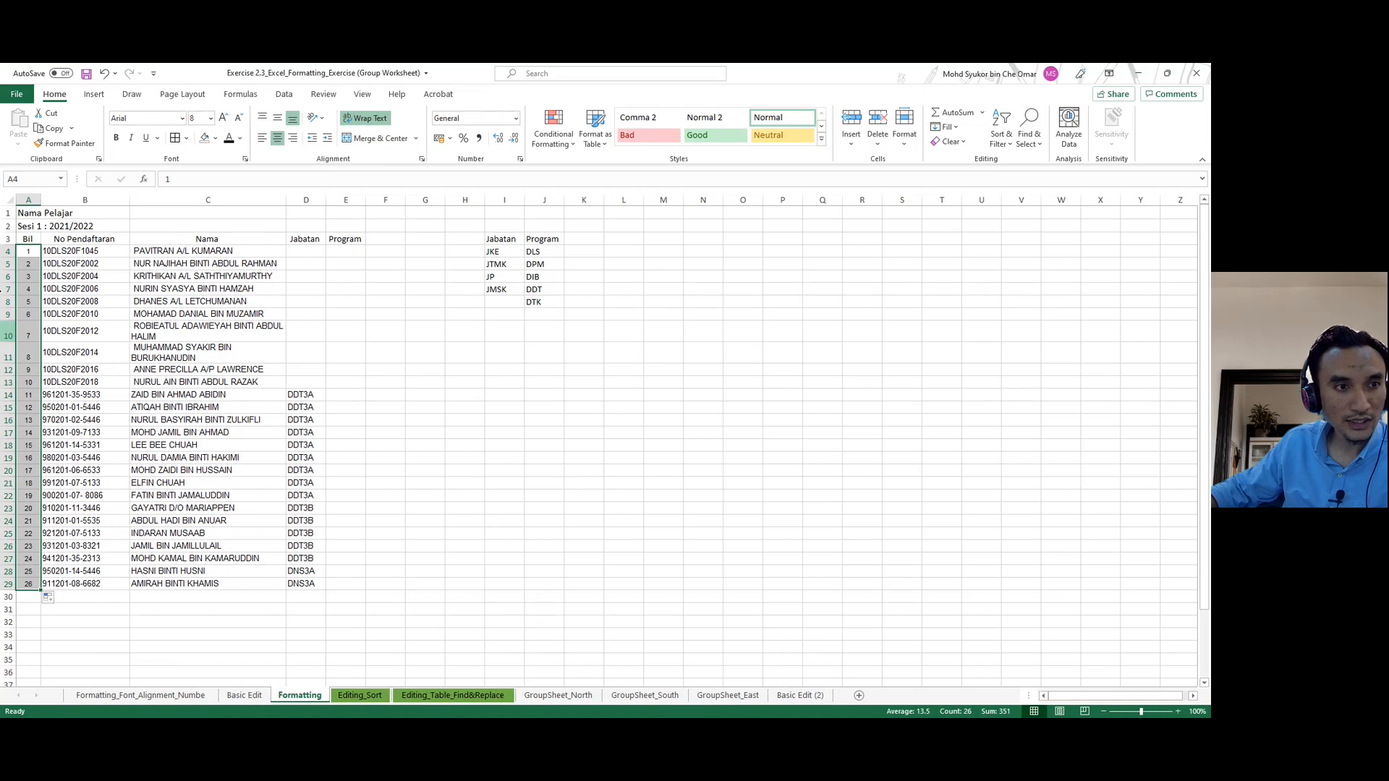
{"action": "left_click_drag", "start_coordinate": [27, 238], "coordinate": [344, 584]}
{"action": "left_click", "coordinate": [175, 139]}
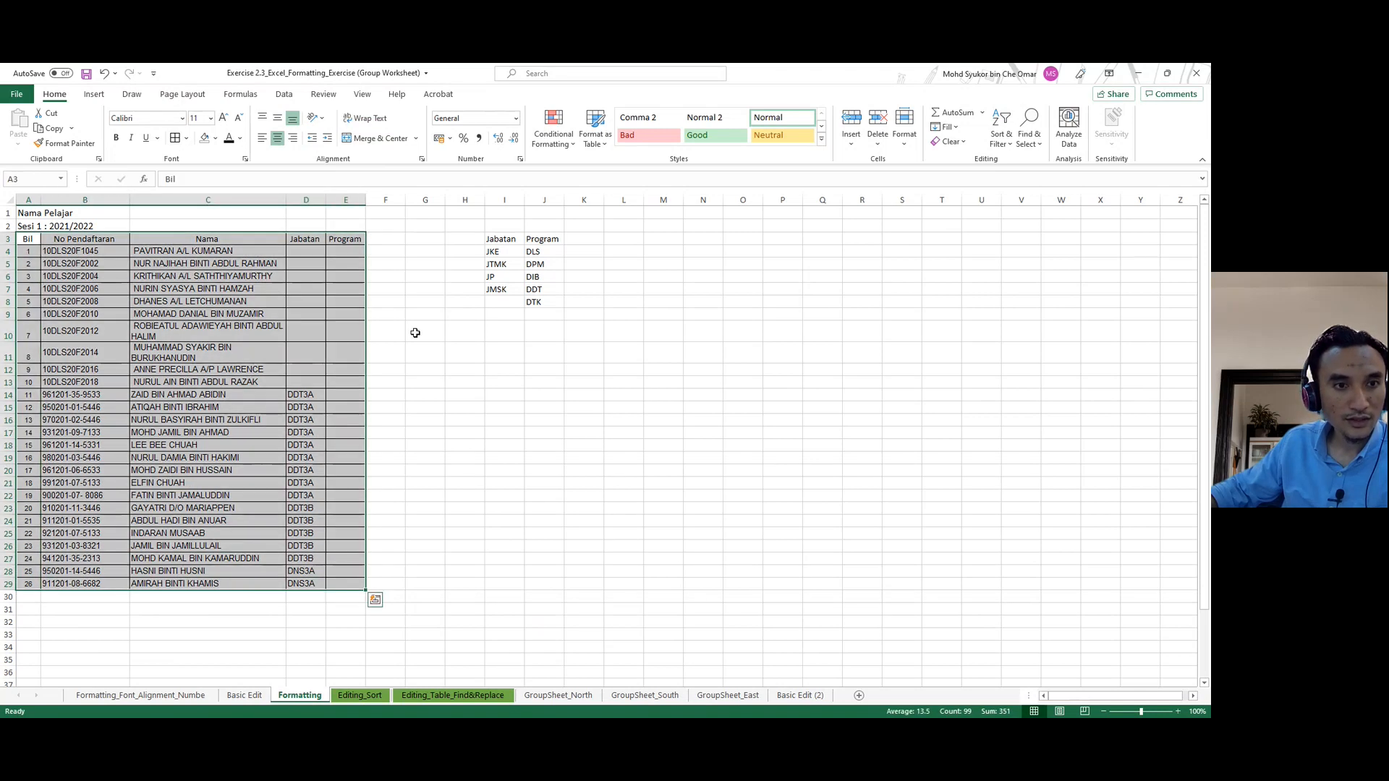
{"action": "left_click", "coordinate": [465, 352]}
Change the A1 title to "Senarai Nama Pelajar", and merge and center A1:E1 and the session line in A2:E2.
{"action": "left_click_drag", "start_coordinate": [24, 210], "coordinate": [341, 211]}
{"action": "left_click", "coordinate": [375, 138]}
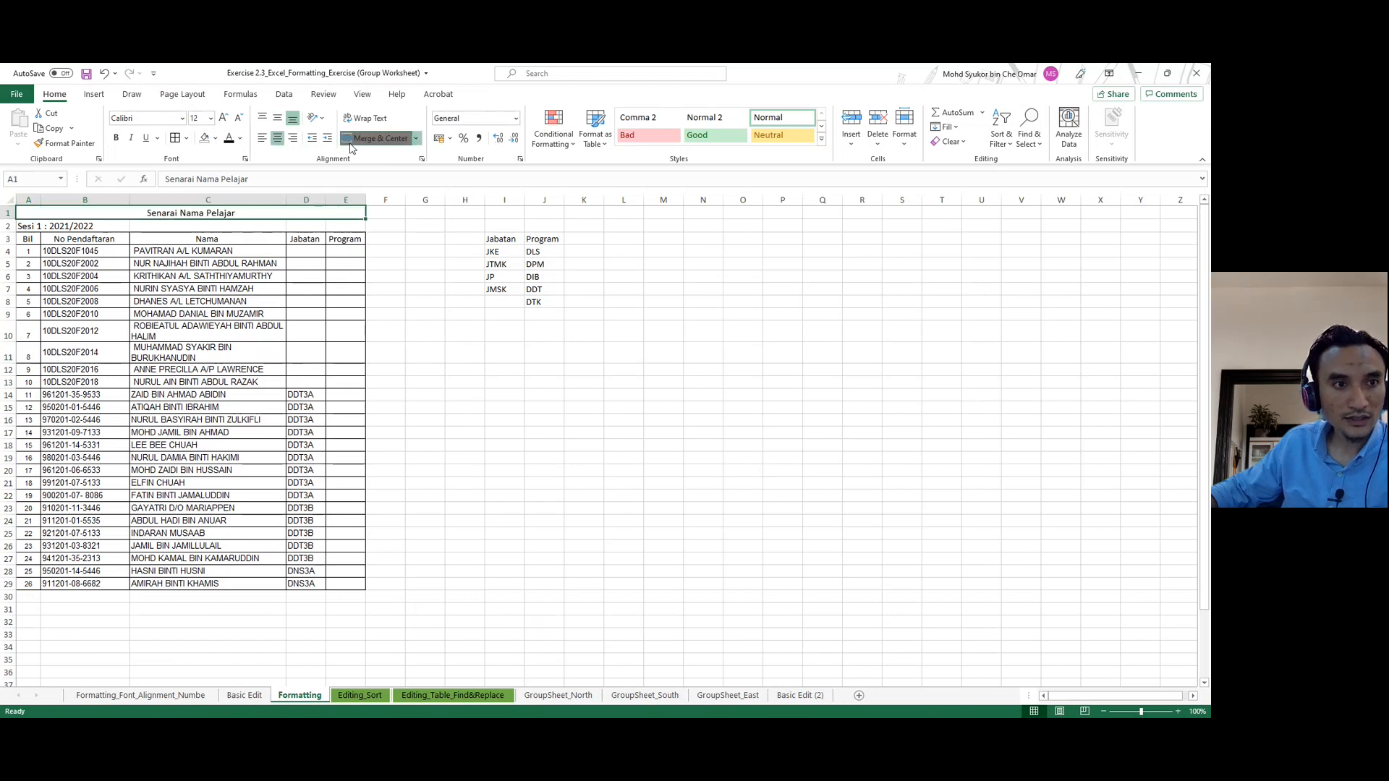
{"action": "left_click_drag", "start_coordinate": [31, 225], "coordinate": [347, 225]}
{"action": "left_click", "coordinate": [374, 138]}
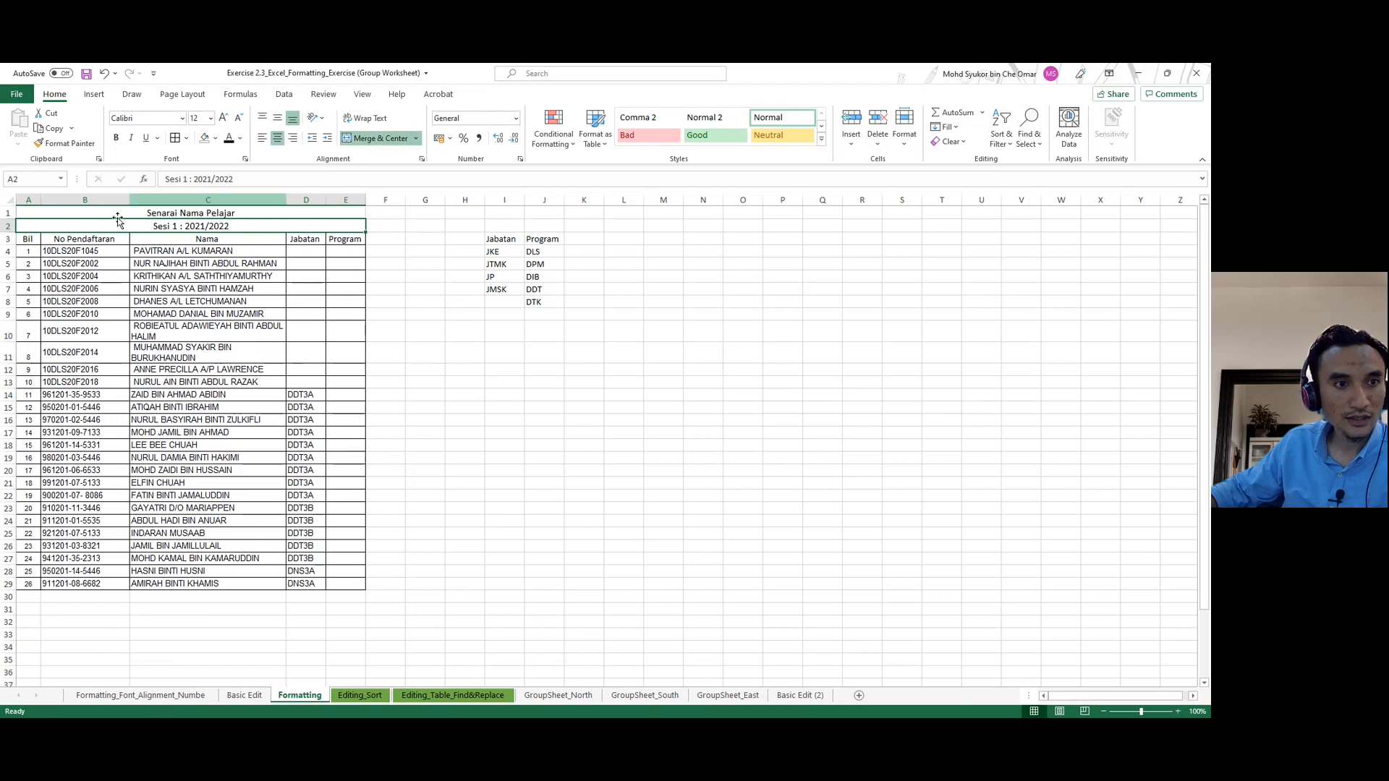
Insert a blank row above the table's header row, at row 3.
{"action": "left_click", "coordinate": [8, 239]}
{"action": "right_click", "coordinate": [8, 240]}
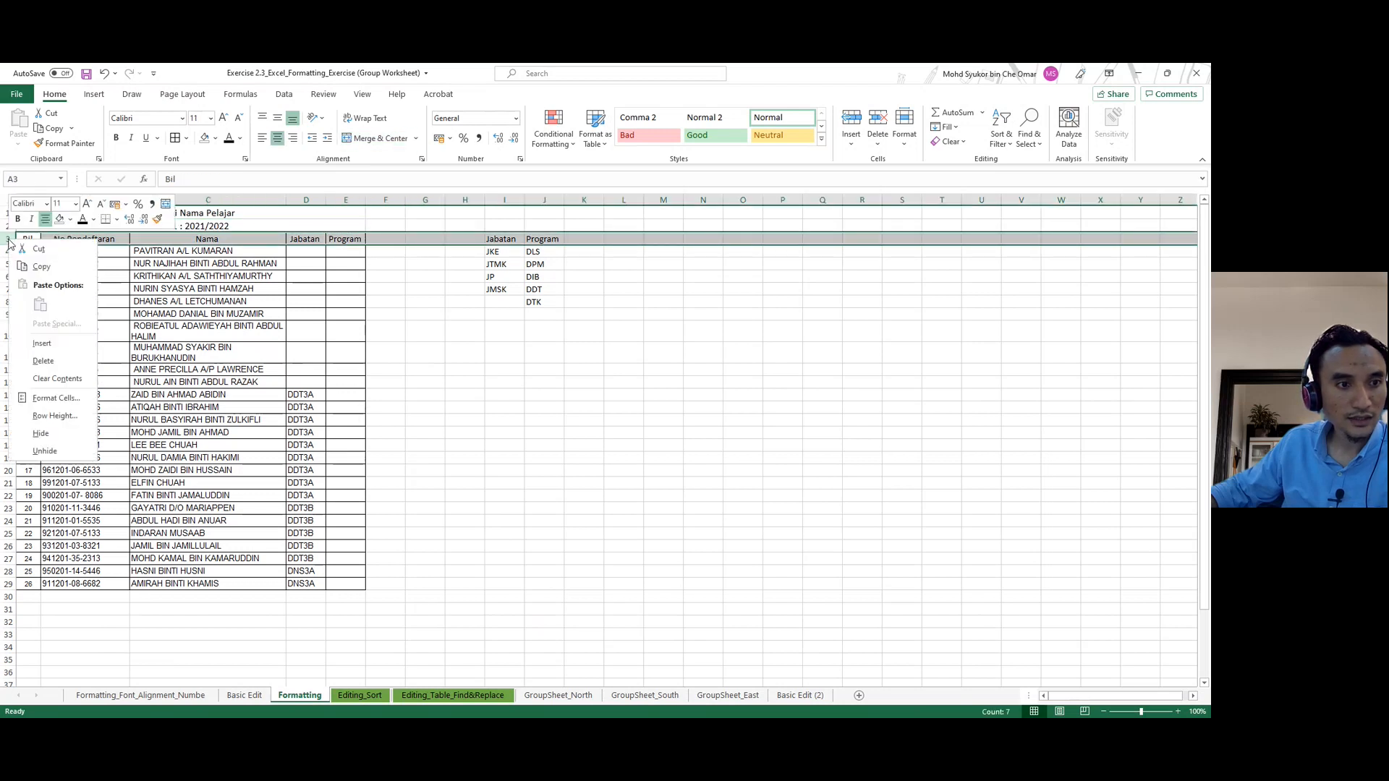
{"action": "left_click", "coordinate": [41, 343]}
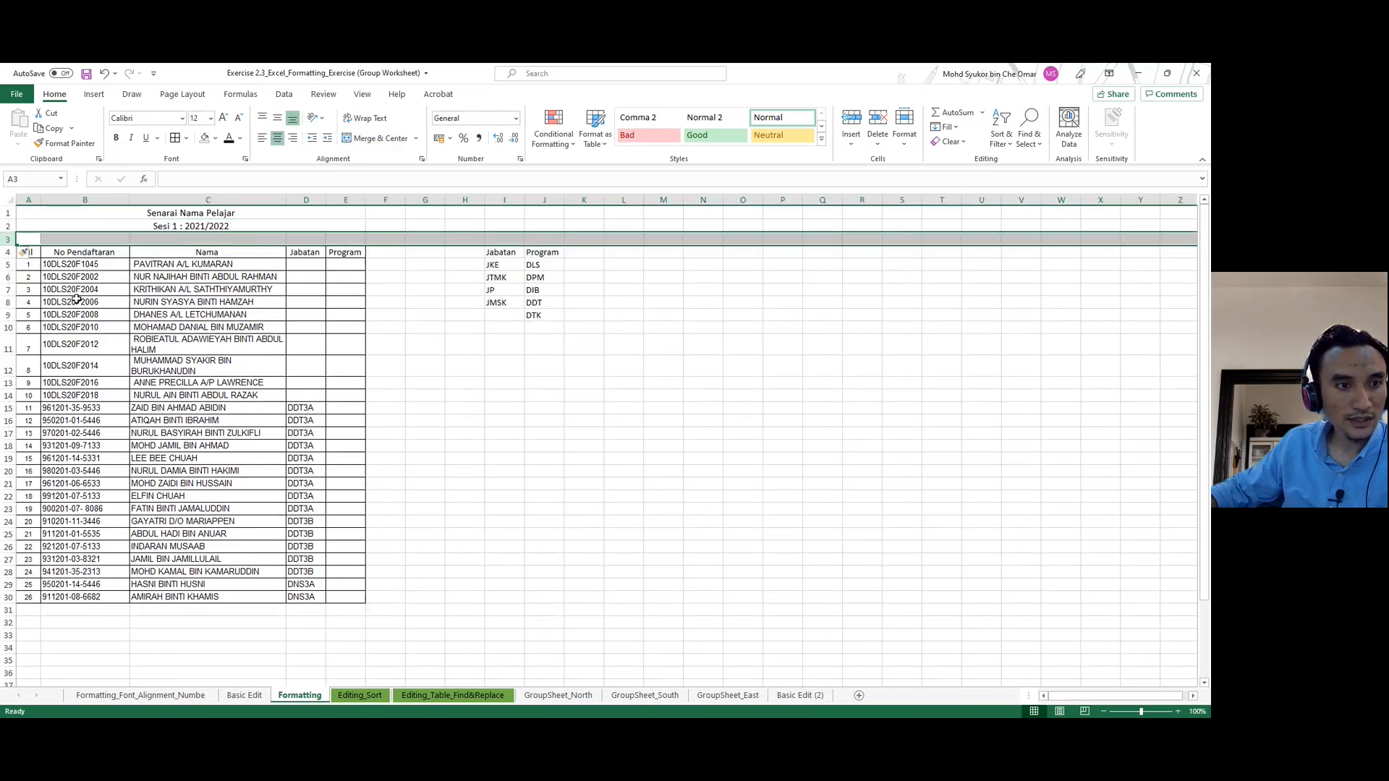
{"action": "left_click", "coordinate": [8, 239]}
{"action": "left_click", "coordinate": [242, 315]}
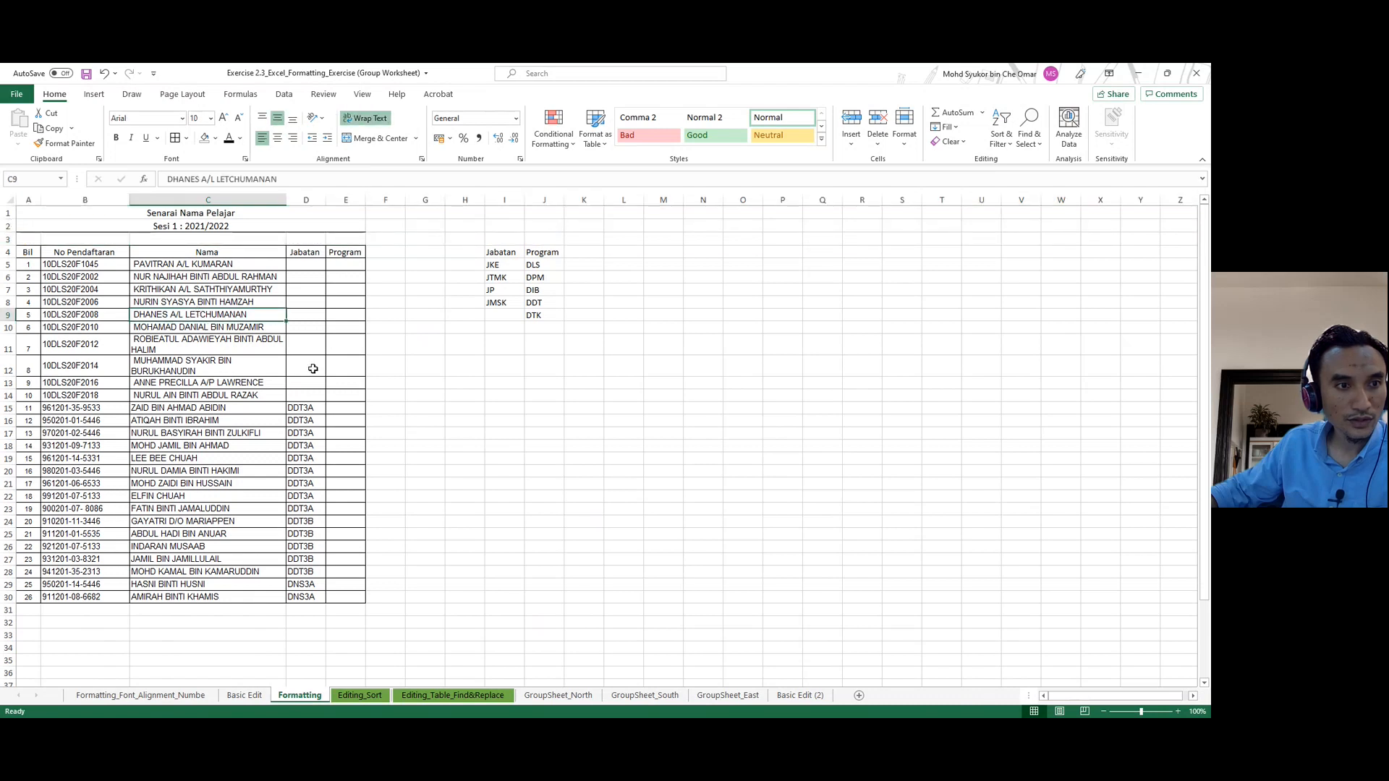
Remove the borders from the two merged title rows A1:E2.
{"action": "left_click_drag", "start_coordinate": [19, 211], "coordinate": [134, 228]}
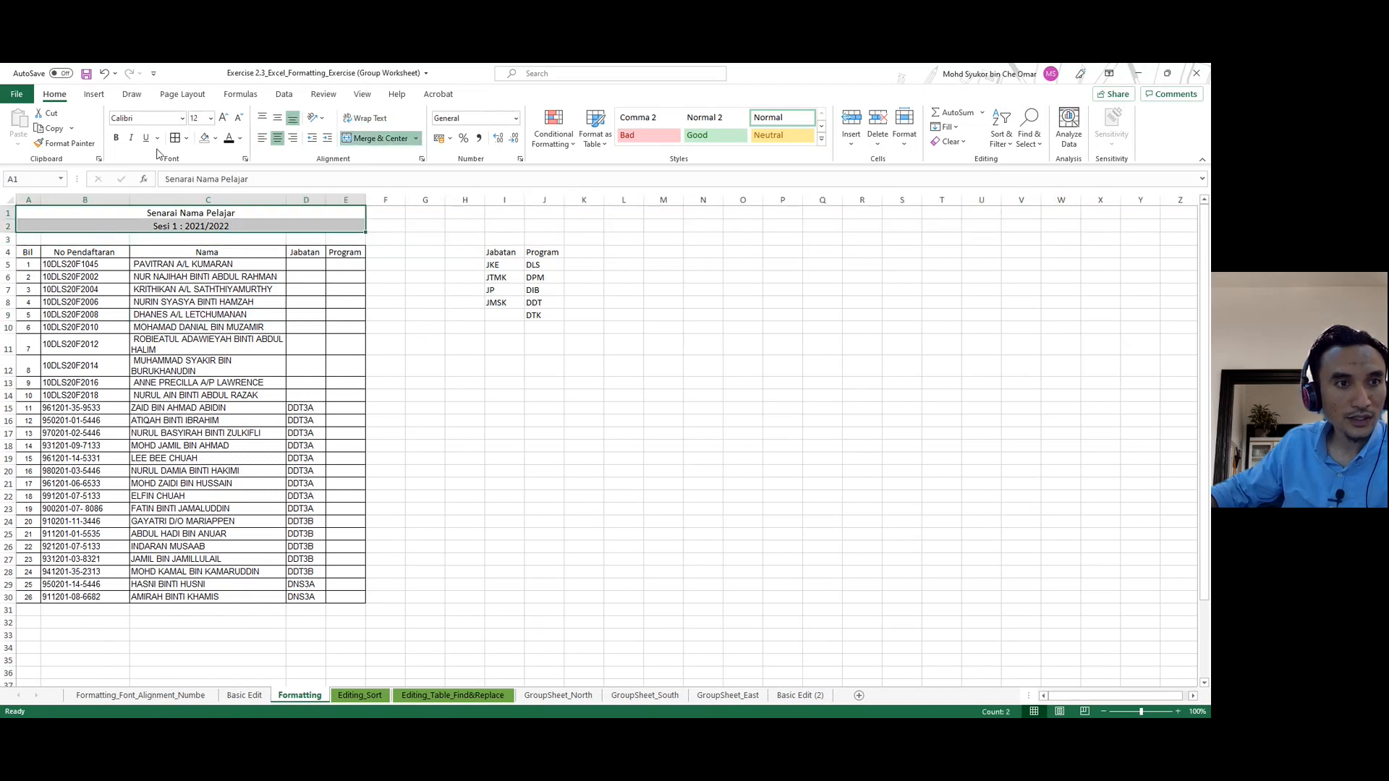
{"action": "left_click", "coordinate": [187, 138]}
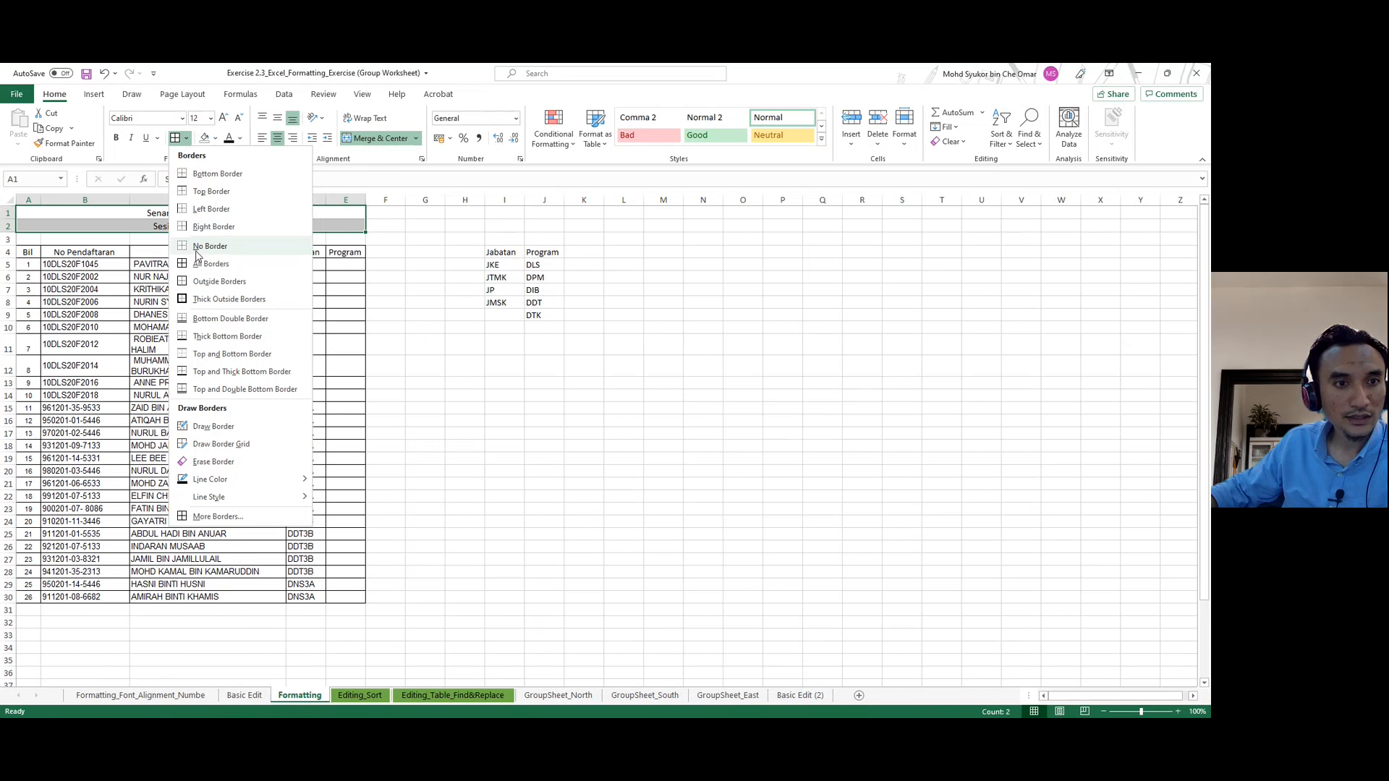
{"action": "left_click", "coordinate": [198, 247]}
{"action": "left_click", "coordinate": [336, 278]}
Insert a second blank row at row 3, between the titles and the table header.
{"action": "right_click", "coordinate": [9, 241]}
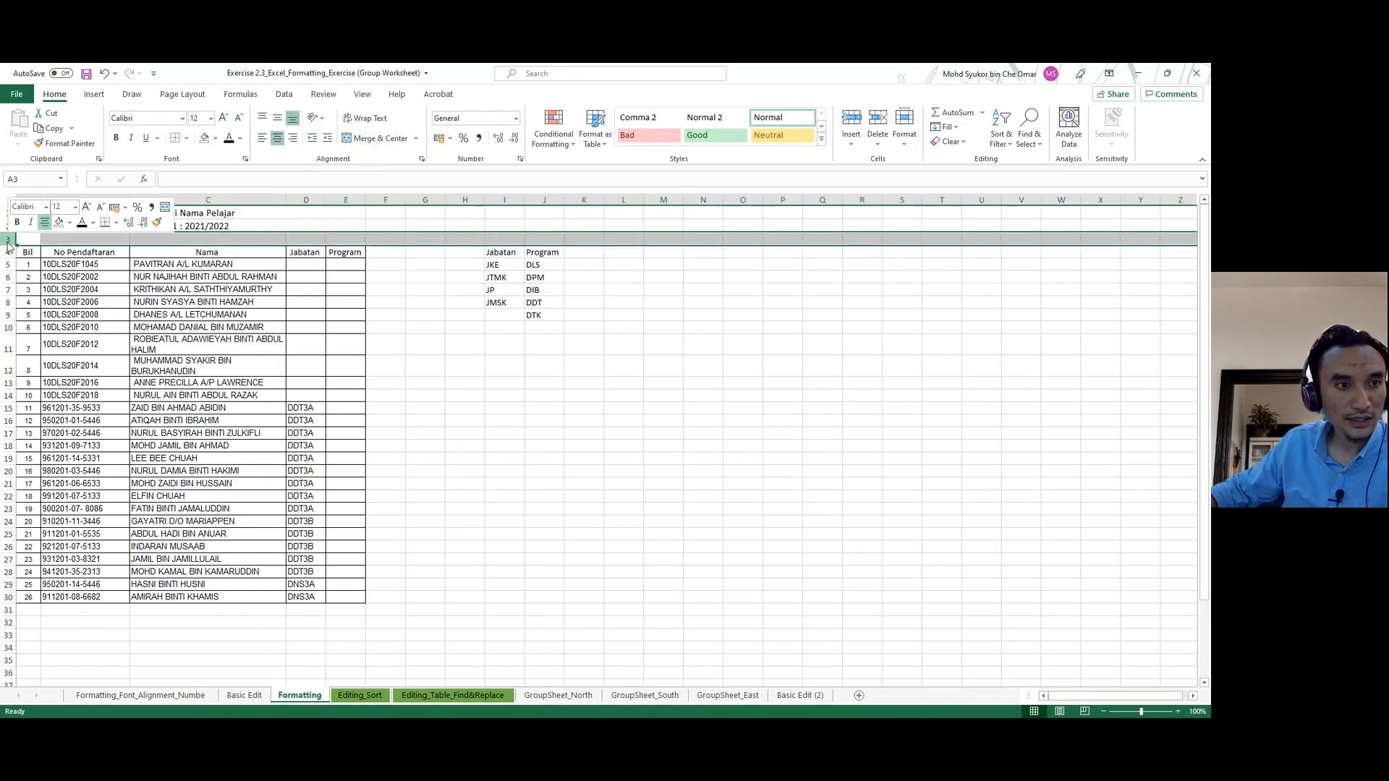
{"action": "left_click", "coordinate": [41, 347]}
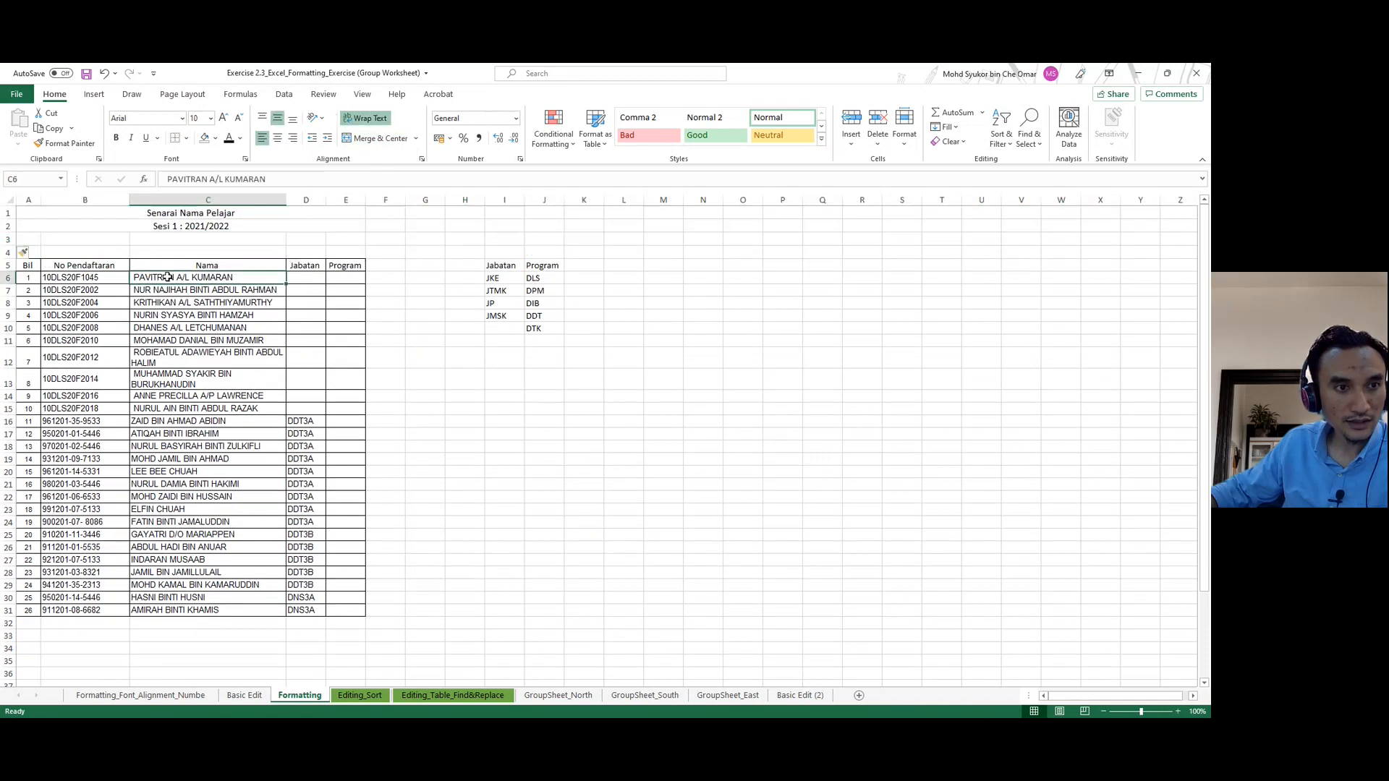
Add list-type data validation to the Jabatan cell D6, using the department codes in I6:I9 as its source.
{"action": "left_click", "coordinate": [358, 371]}
{"action": "left_click", "coordinate": [416, 433]}
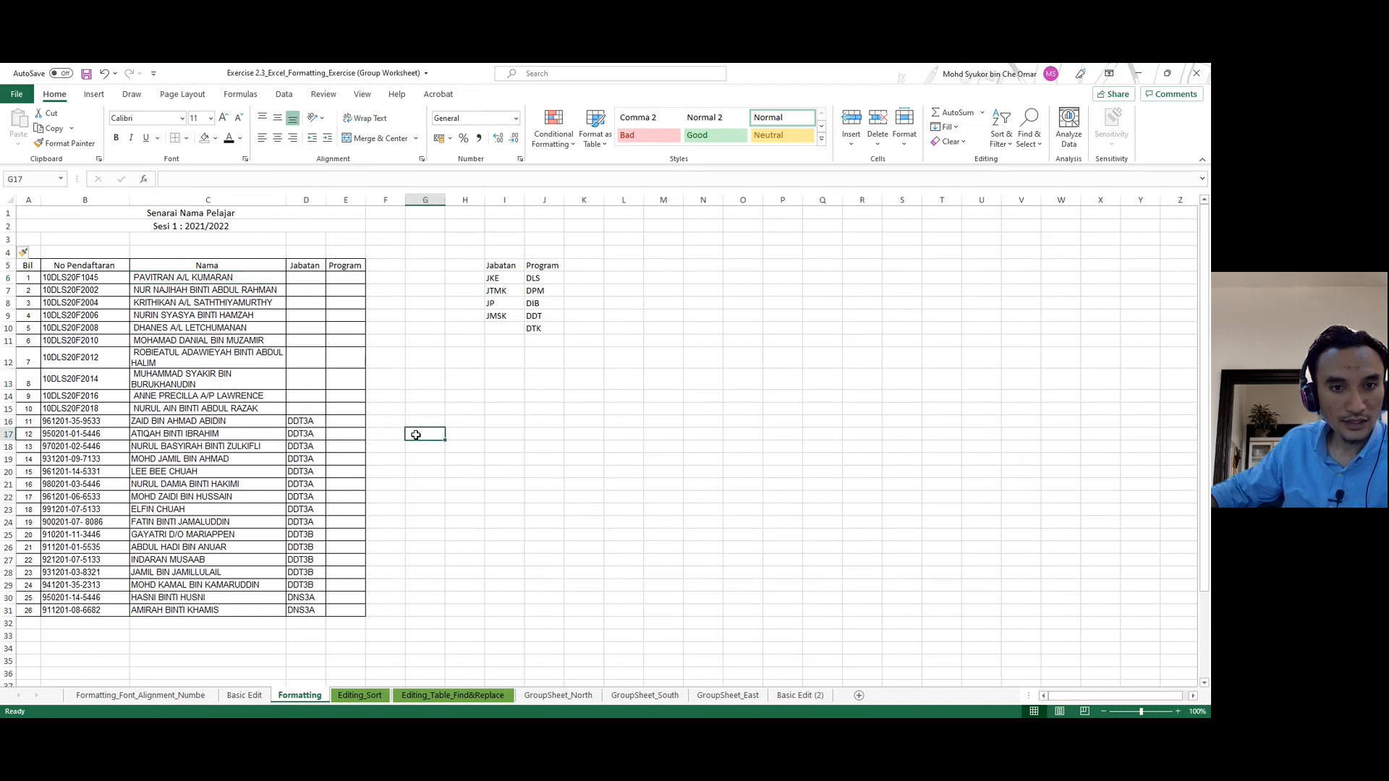
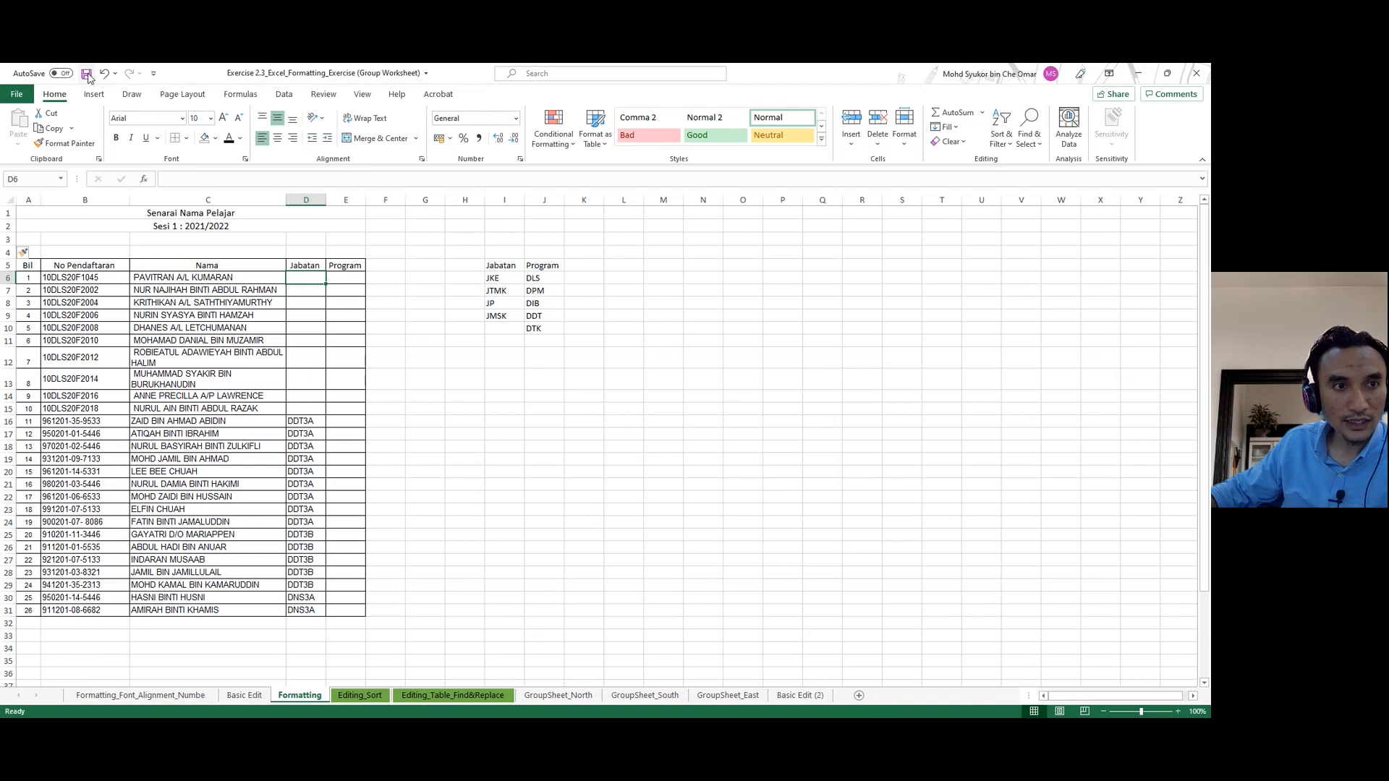
{"action": "left_click", "coordinate": [283, 96]}
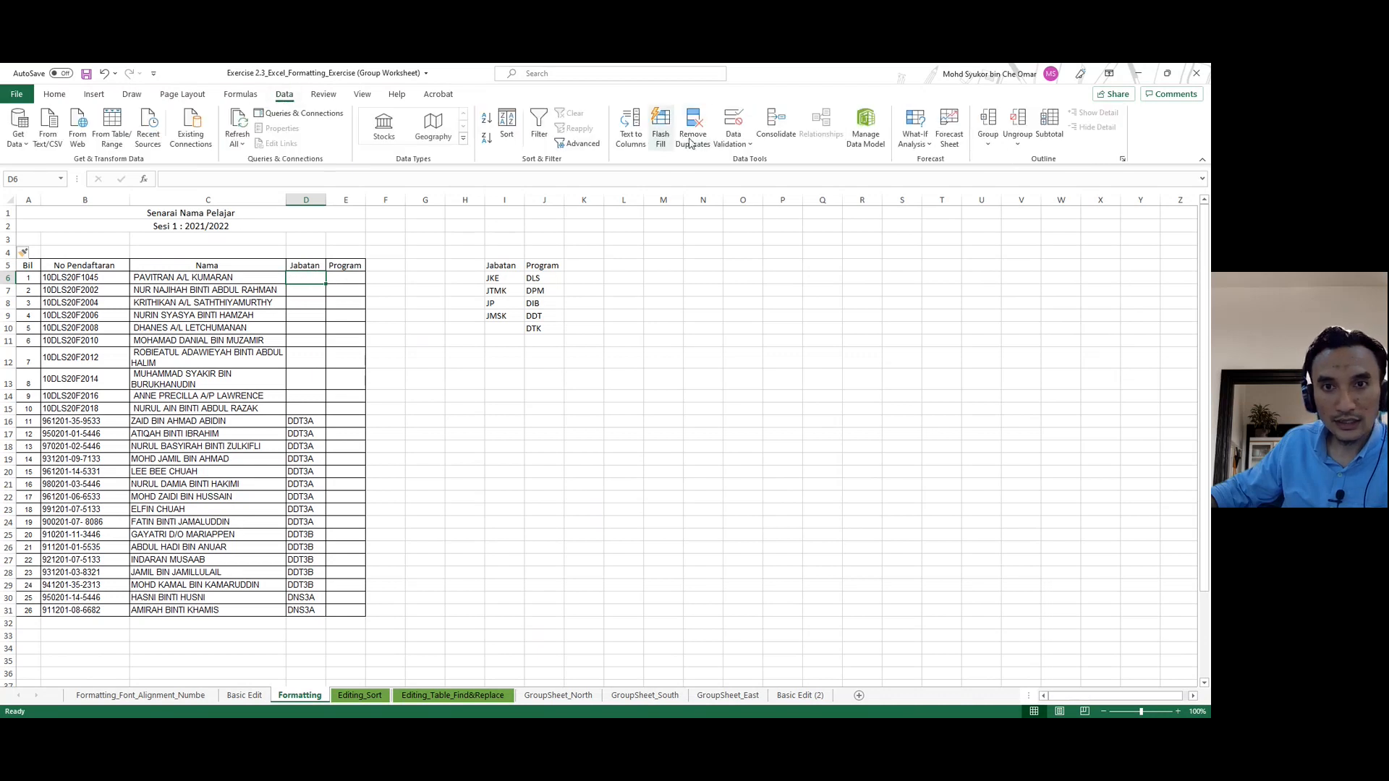
{"action": "left_click", "coordinate": [733, 126]}
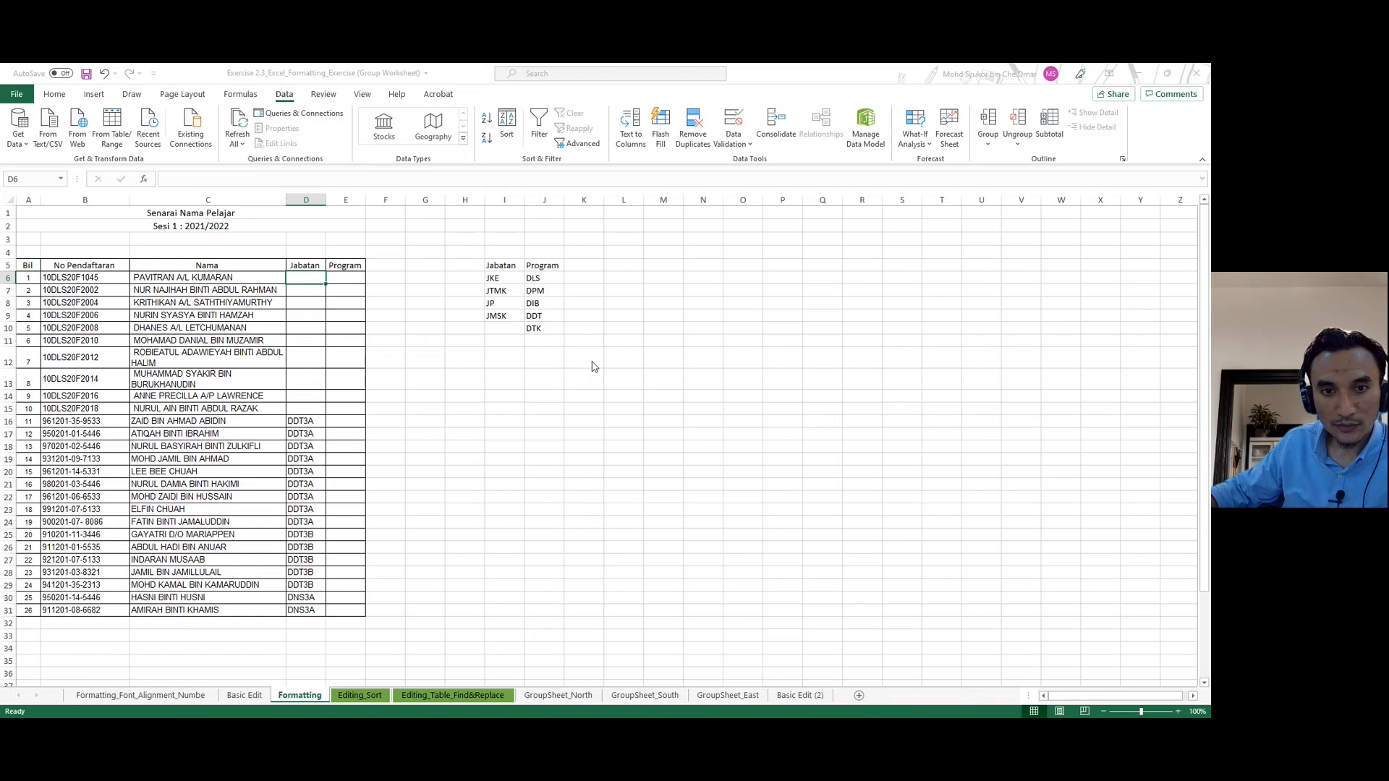
{"action": "left_click", "coordinate": [499, 399]}
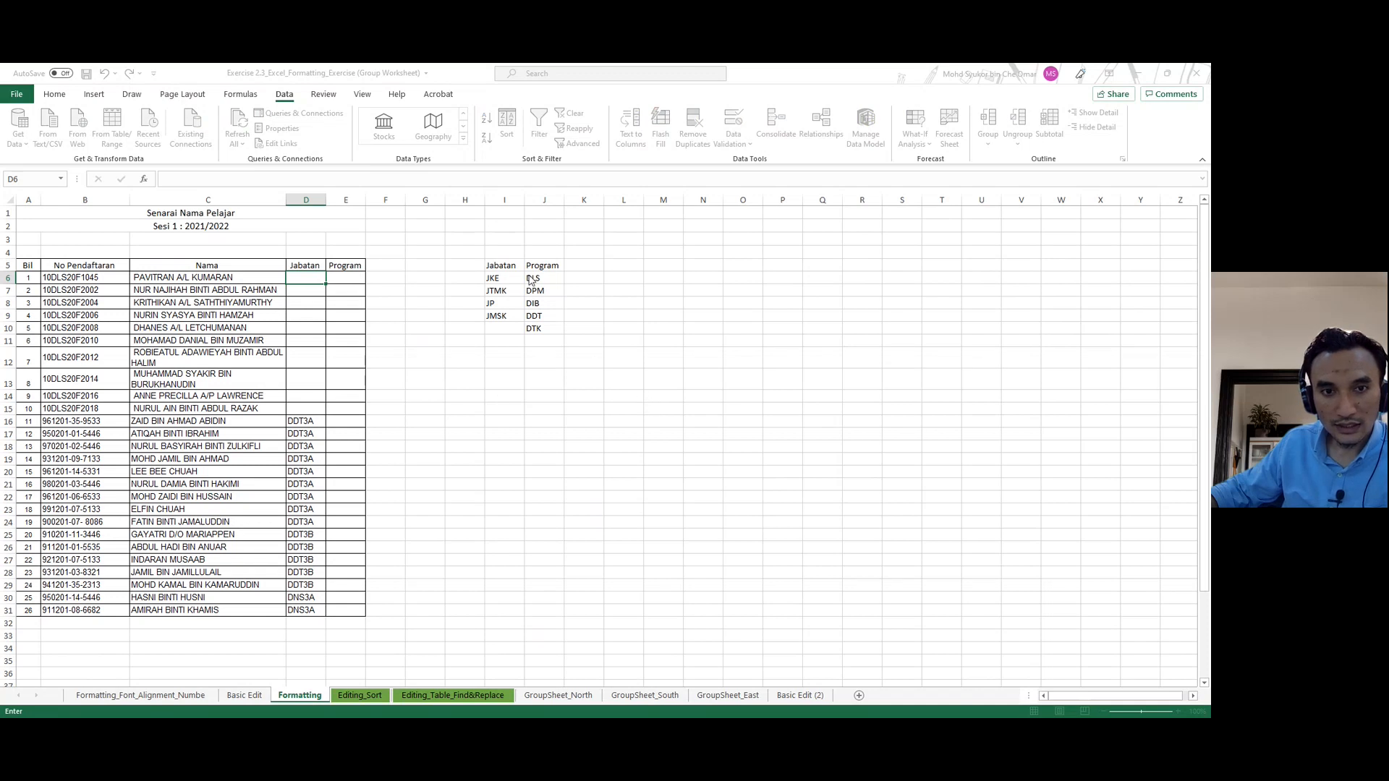
{"action": "left_click_drag", "start_coordinate": [494, 278], "coordinate": [495, 316]}
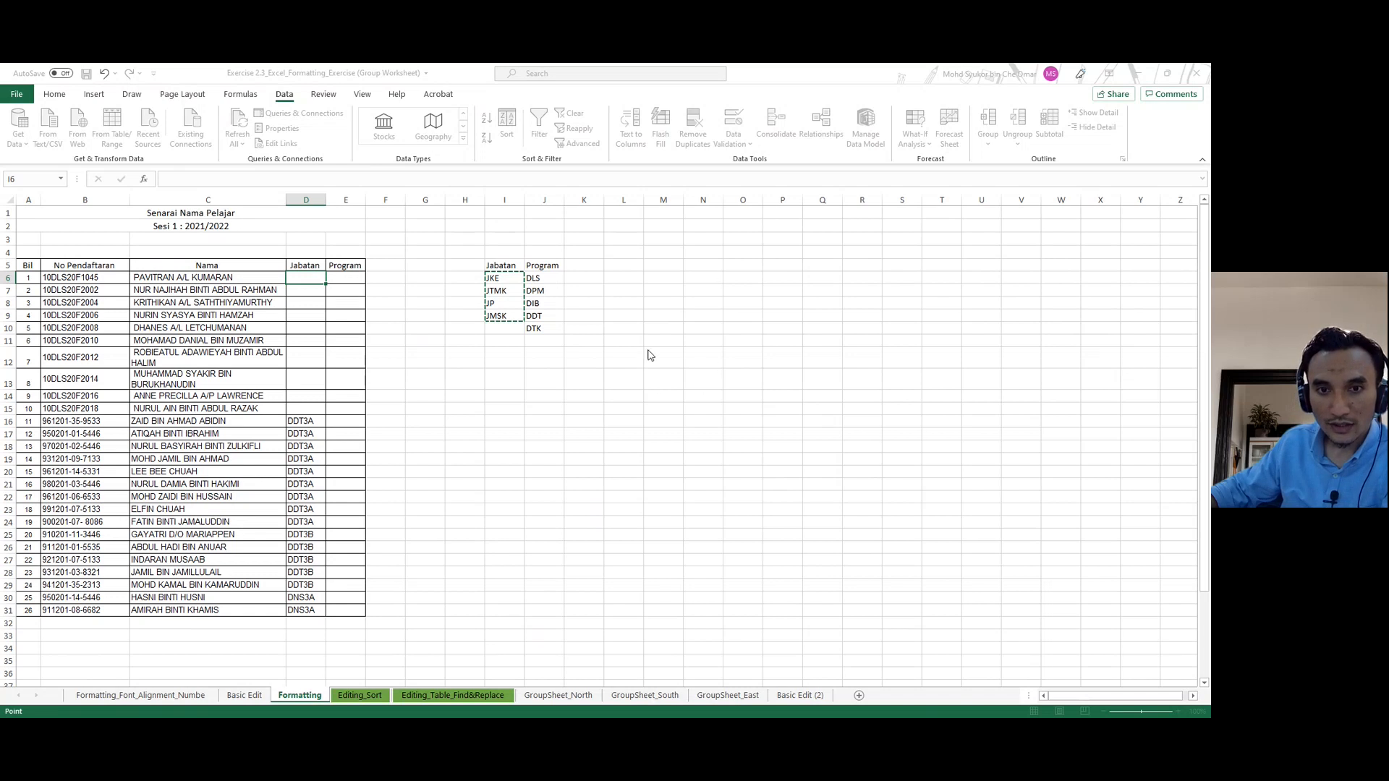
{"action": "left_click", "coordinate": [820, 433]}
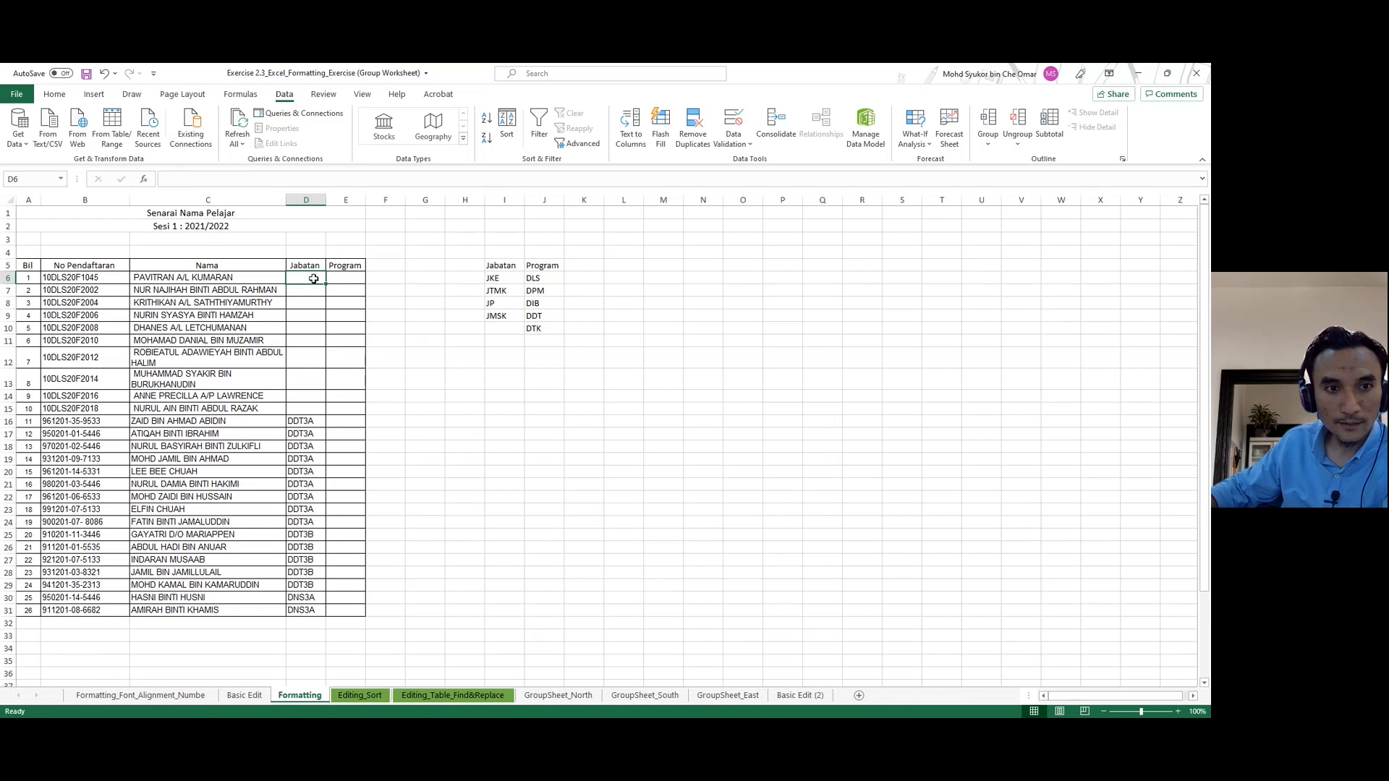
Copy the class codes in the Jabatan cells D16:D31 into the Program column, starting at E16.
{"action": "left_click", "coordinate": [307, 340]}
{"action": "left_click_drag", "start_coordinate": [306, 421], "coordinate": [304, 611]}
{"action": "right_click", "coordinate": [304, 611]}
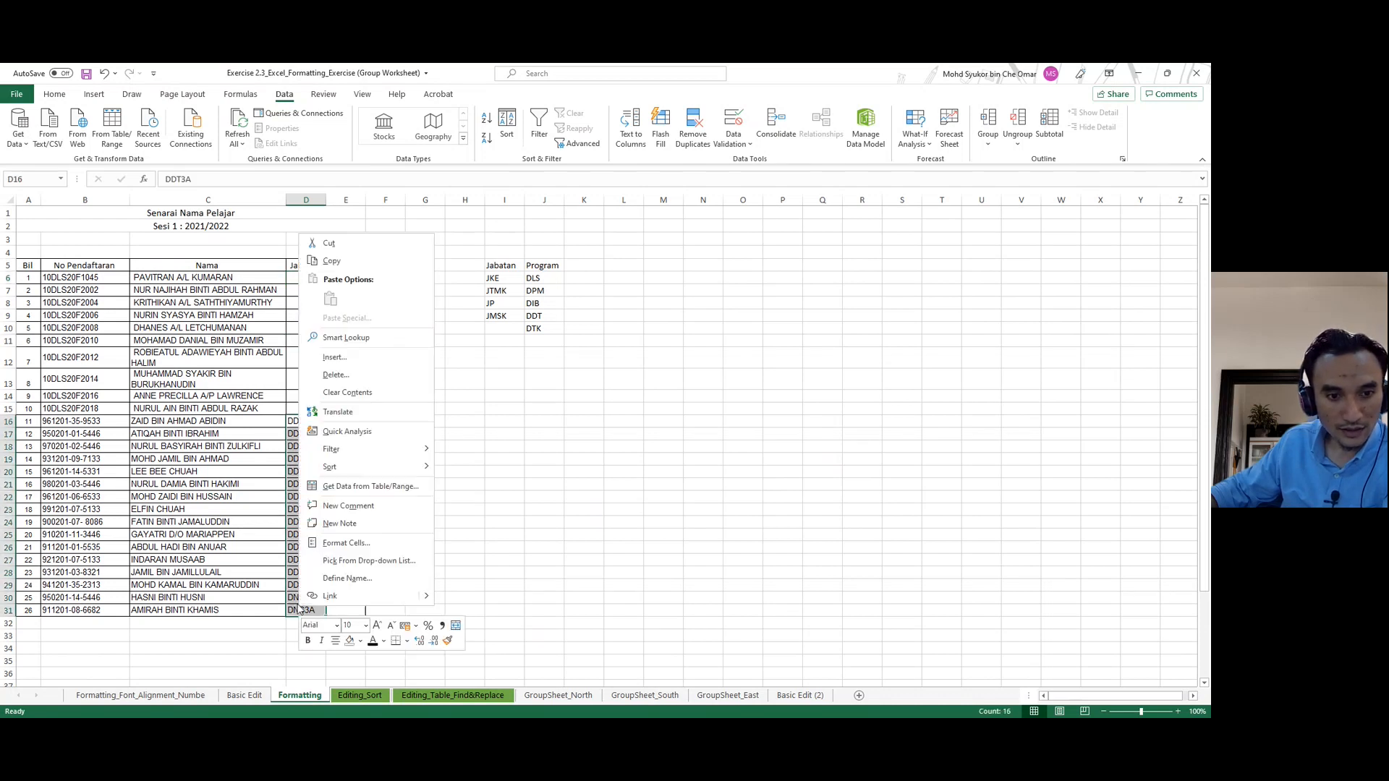
{"action": "left_click", "coordinate": [330, 262]}
{"action": "left_click", "coordinate": [351, 420]}
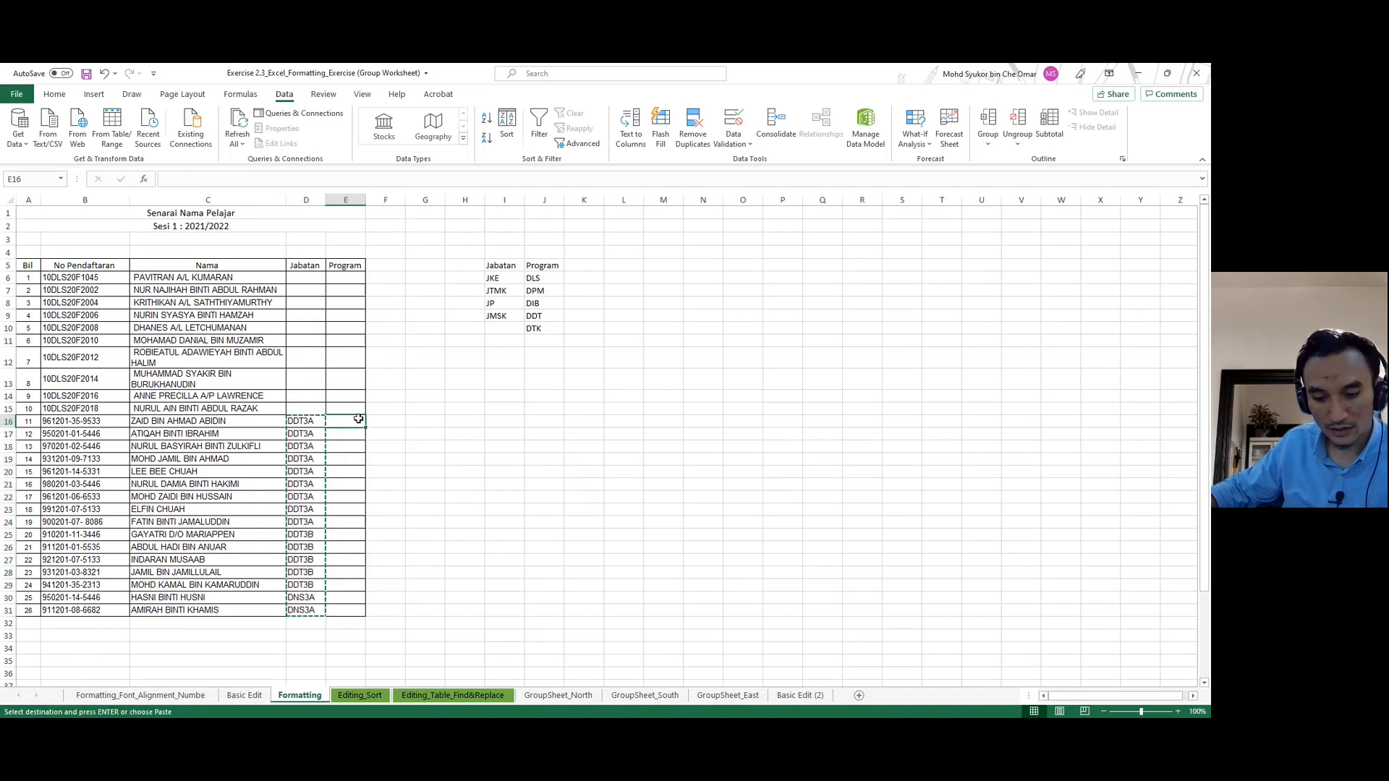
{"action": "key", "text": "ctrl+v"}
{"action": "left_click", "coordinate": [456, 437]}
Fill the empty Jabatan cell D6 with its validation list down through D31, and check several of the filled cells.
{"action": "left_click", "coordinate": [299, 274]}
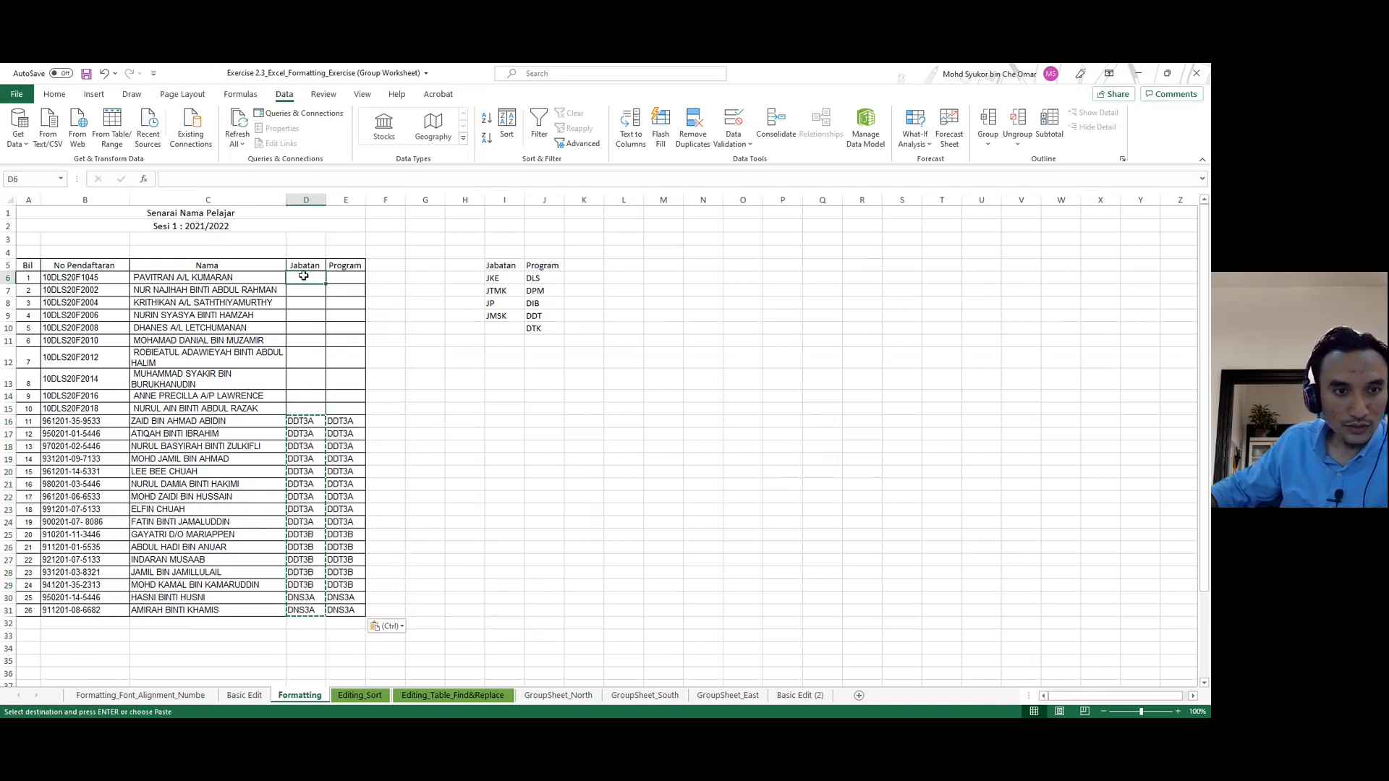
{"action": "left_click_drag", "start_coordinate": [327, 286], "coordinate": [333, 611]}
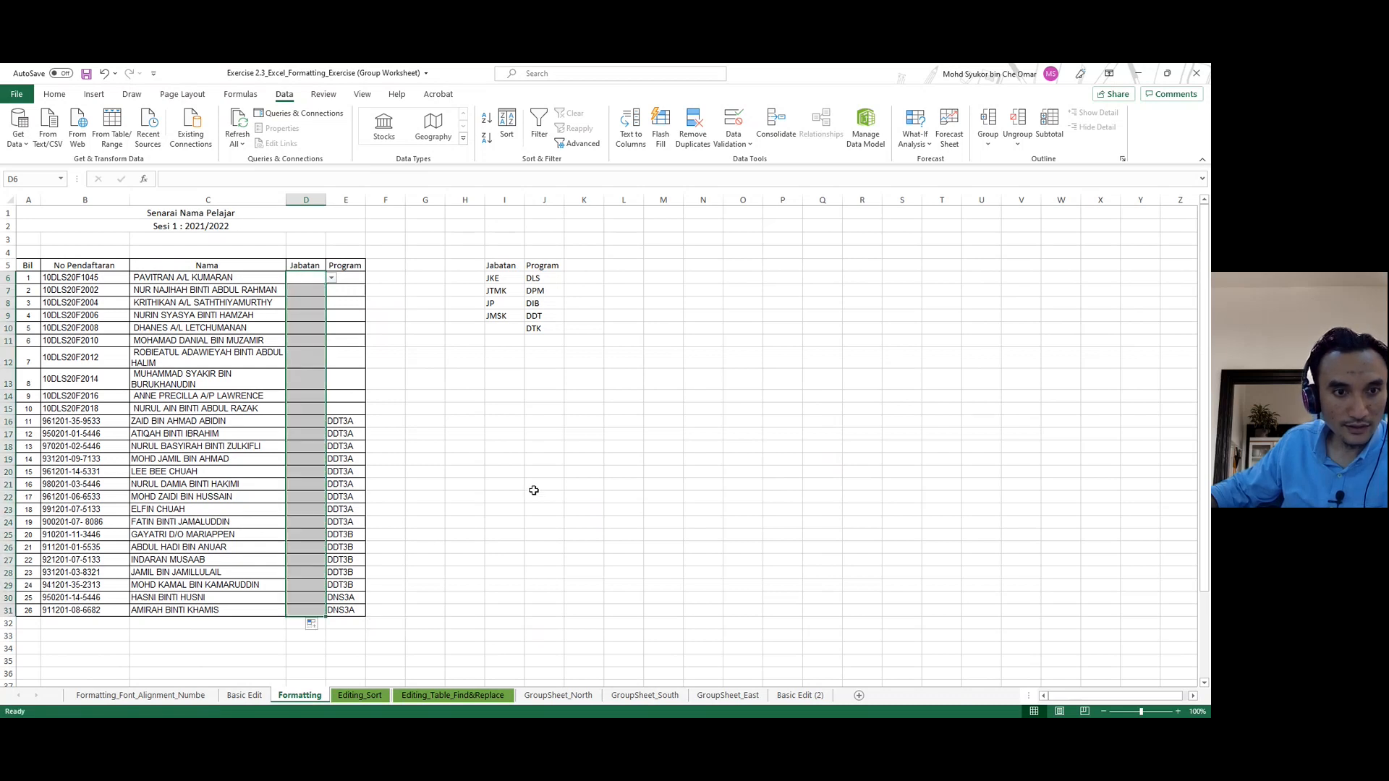
{"action": "left_click", "coordinate": [535, 486]}
{"action": "left_click", "coordinate": [311, 294]}
{"action": "left_click", "coordinate": [313, 306]}
{"action": "left_click", "coordinate": [313, 327]}
{"action": "left_click", "coordinate": [312, 353]}
{"action": "left_click", "coordinate": [309, 381]}
Choose JP as the Jabatan for the first three students, in D6, D7 and D8.
{"action": "left_click", "coordinate": [301, 282]}
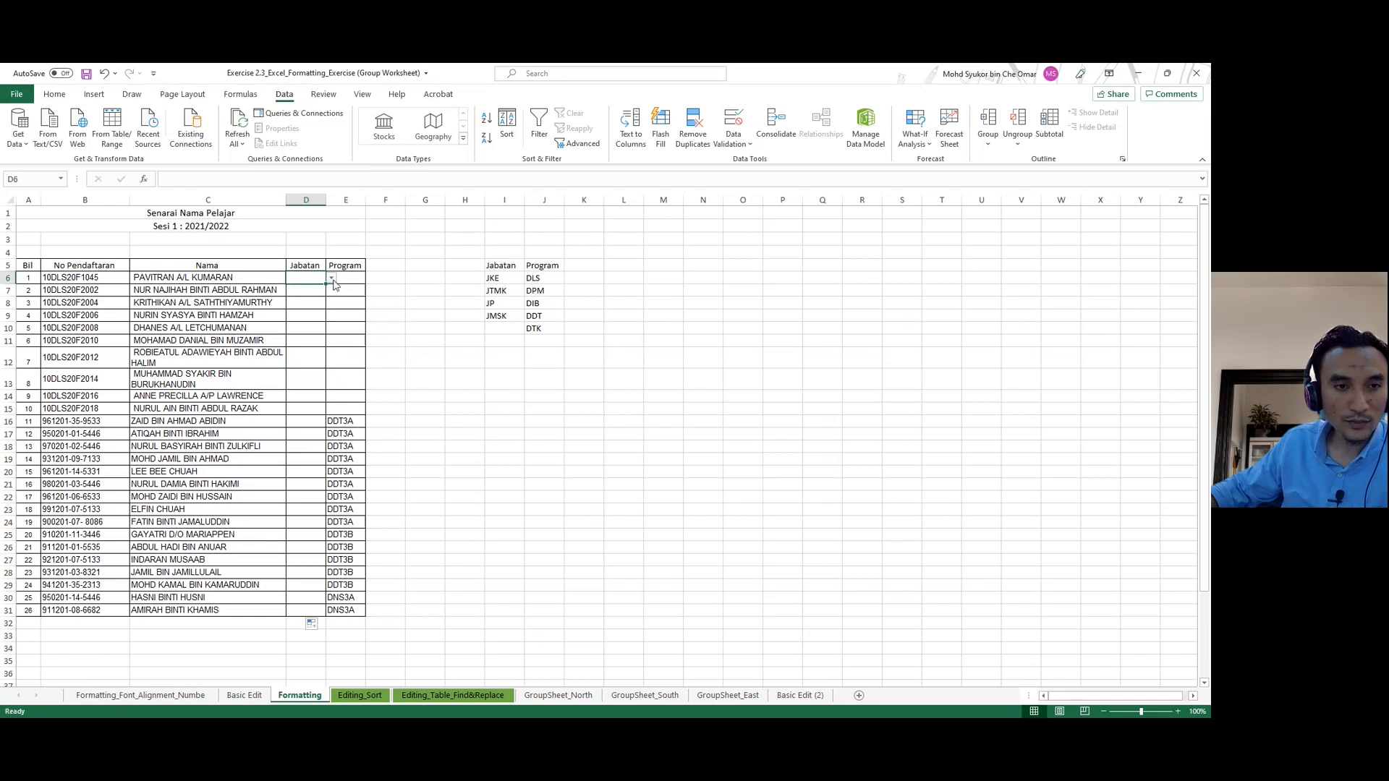
{"action": "left_click", "coordinate": [331, 278]}
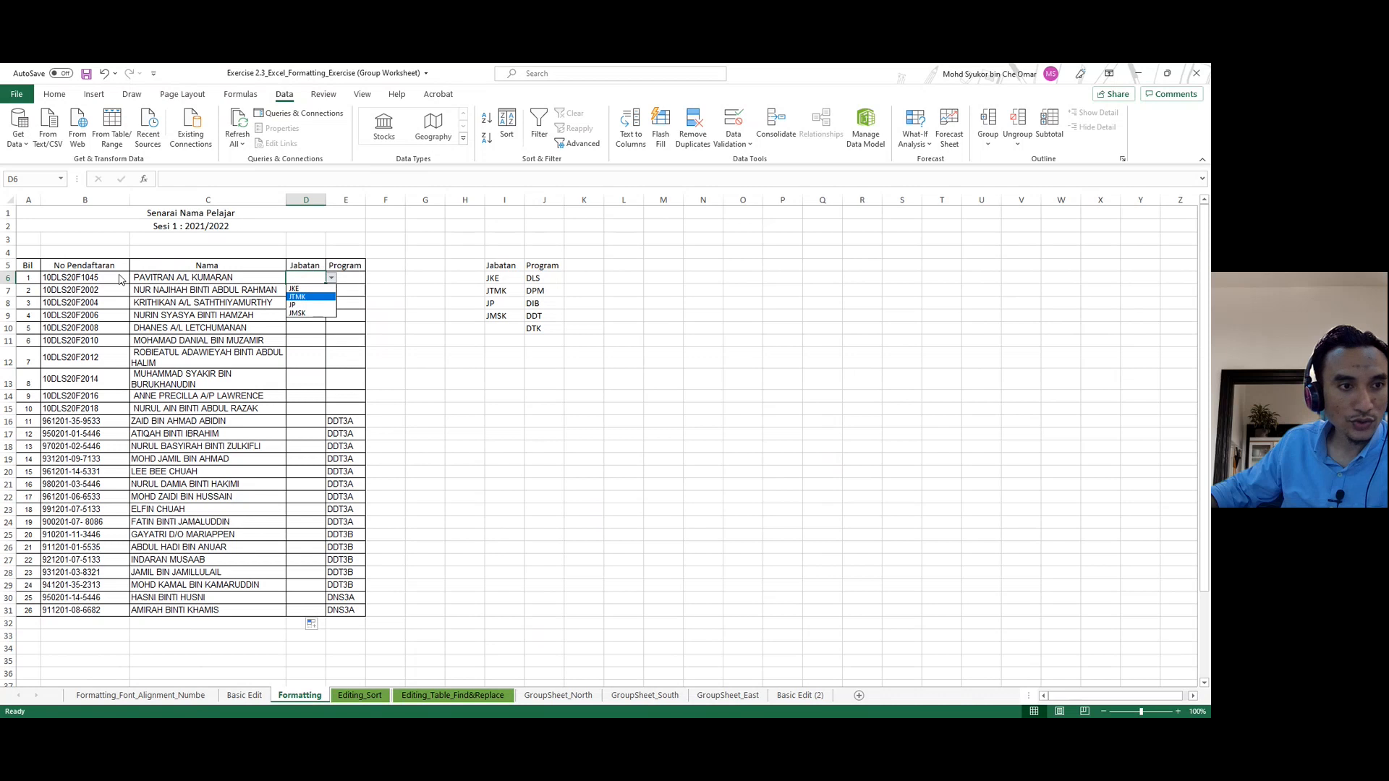
{"action": "left_click", "coordinate": [304, 304]}
{"action": "left_click", "coordinate": [318, 293]}
{"action": "left_click", "coordinate": [331, 290]}
{"action": "left_click", "coordinate": [310, 314]}
{"action": "left_click", "coordinate": [322, 306]}
{"action": "left_click", "coordinate": [331, 304]}
{"action": "left_click", "coordinate": [310, 327]}
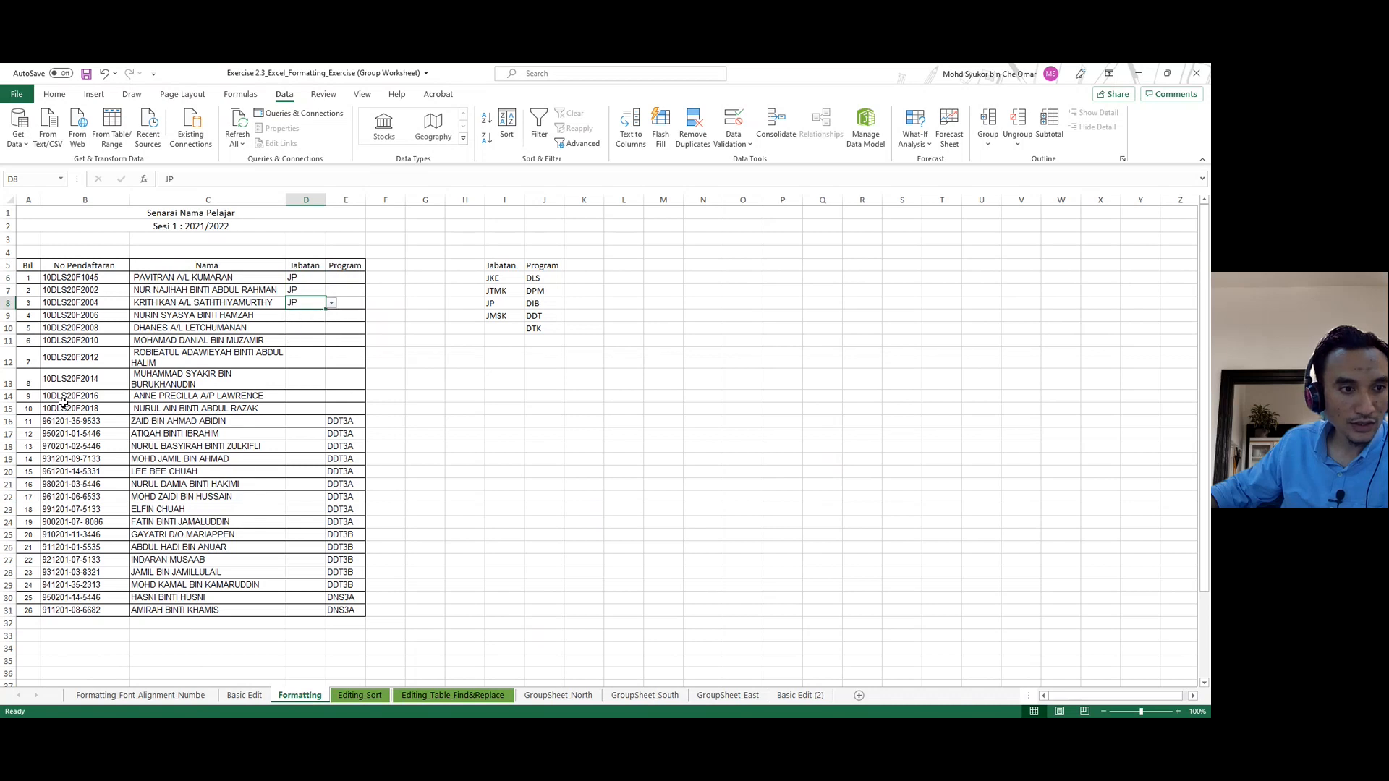
Choose JTMK as the Jabatan in D16 and D17, and fill it down through D29.
{"action": "left_click", "coordinate": [296, 424]}
{"action": "left_click", "coordinate": [331, 421]}
{"action": "left_click", "coordinate": [313, 443]}
{"action": "left_click_drag", "start_coordinate": [314, 442], "coordinate": [307, 585]}
{"action": "left_click", "coordinate": [332, 433]}
{"action": "left_click", "coordinate": [315, 457]}
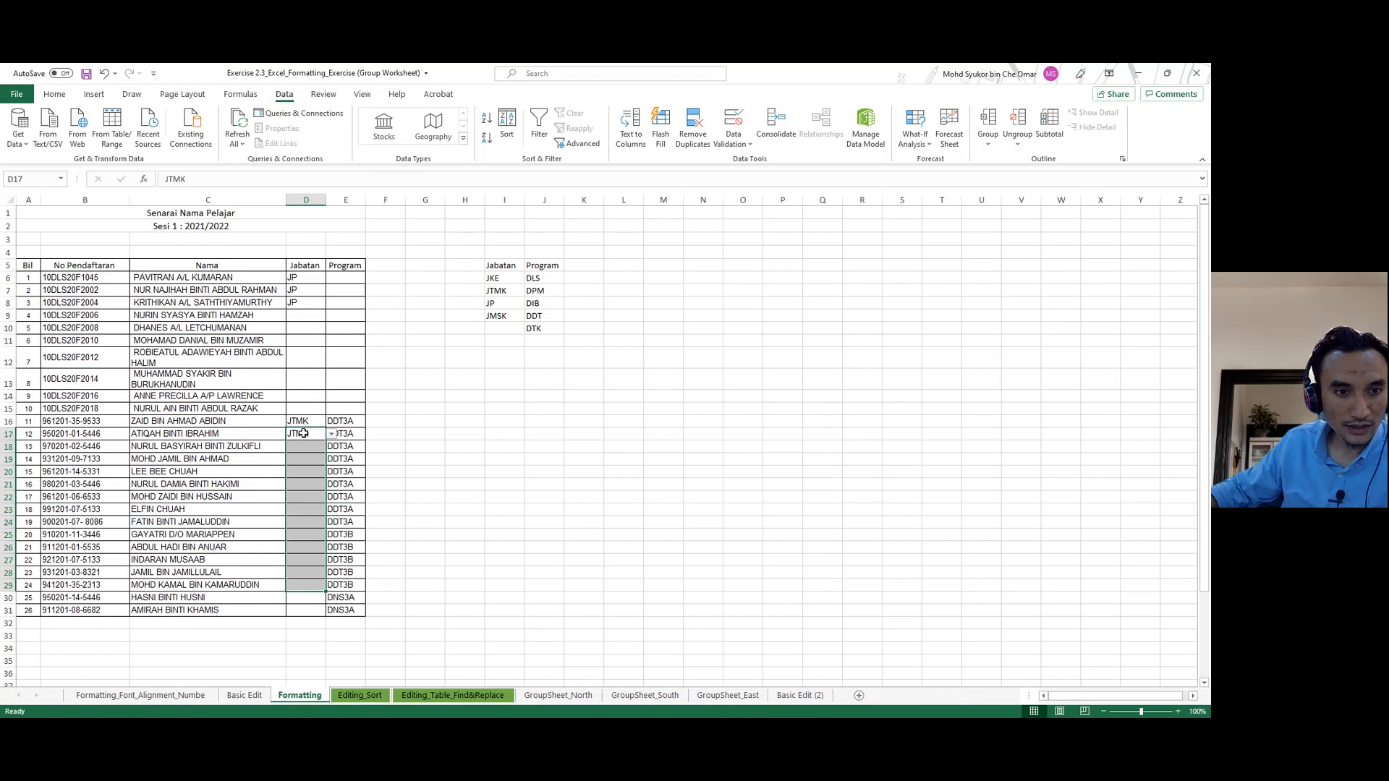
{"action": "left_click", "coordinate": [303, 433]}
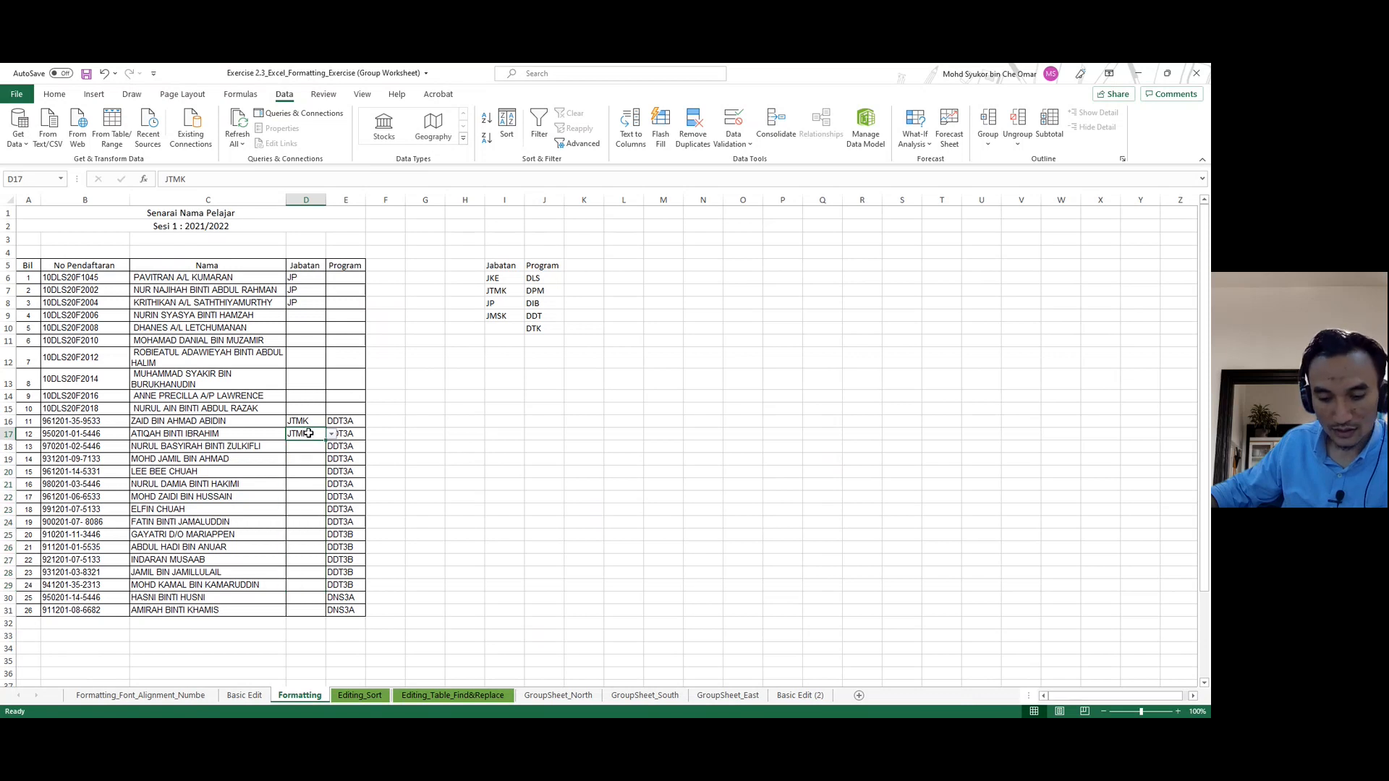
{"action": "left_click_drag", "start_coordinate": [322, 438], "coordinate": [321, 589]}
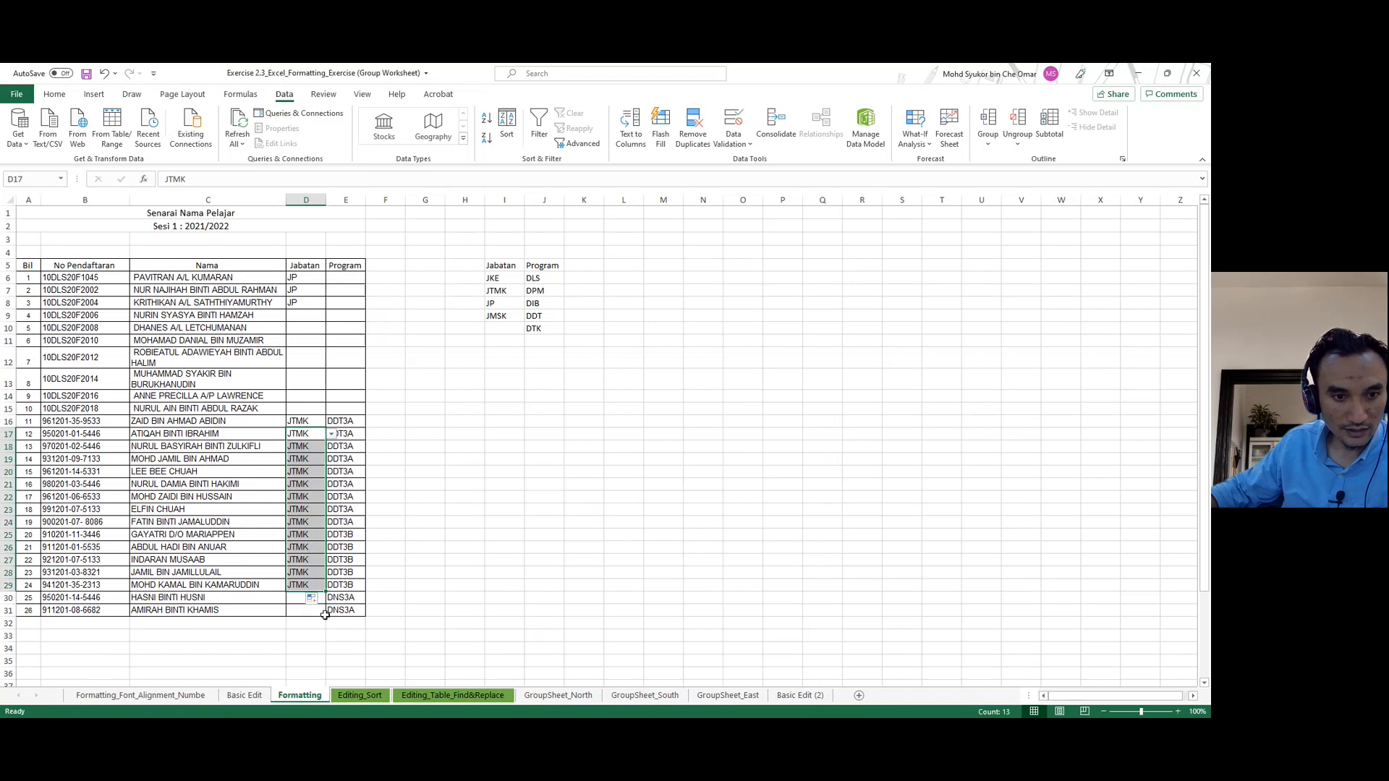
{"action": "left_click", "coordinate": [319, 521]}
Choose JMSK as the Jabatan for the last two students, in D30 and D31.
{"action": "left_click", "coordinate": [298, 597]}
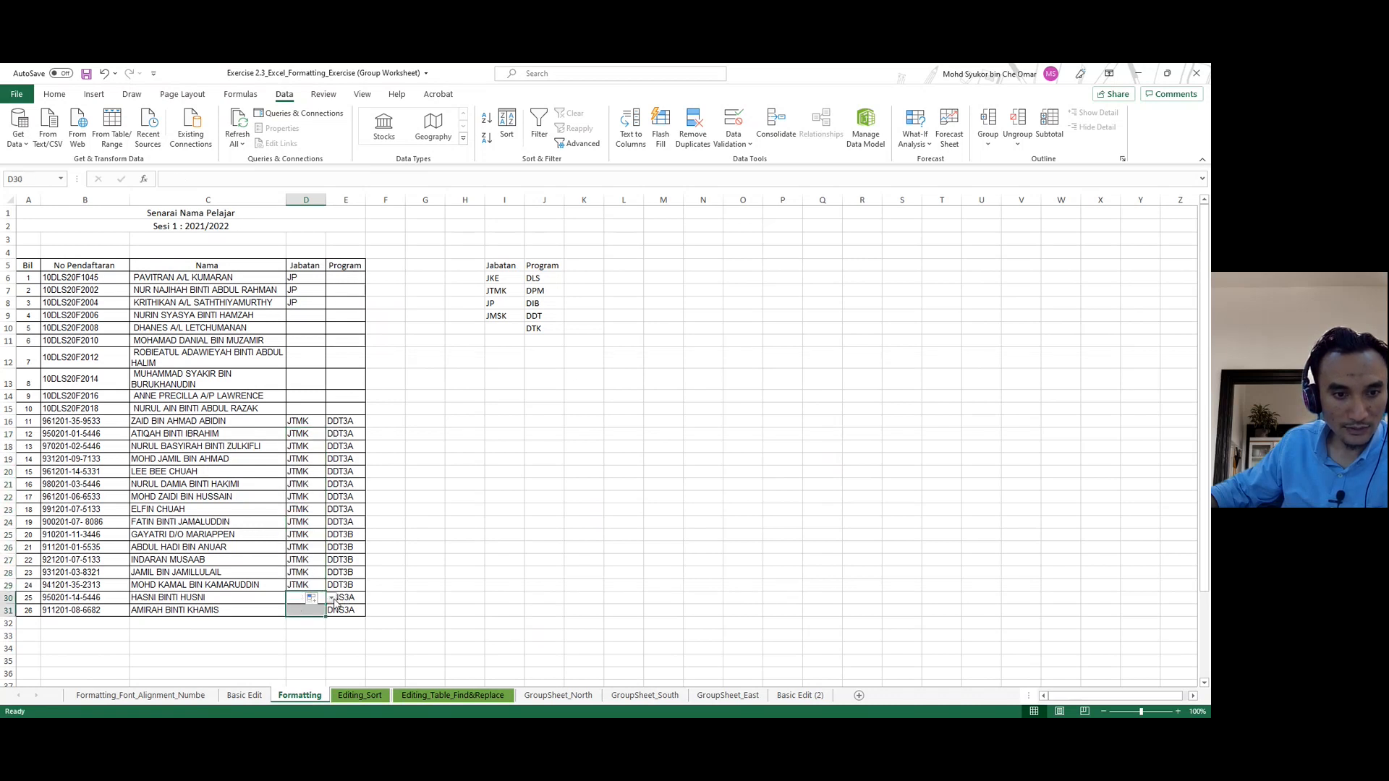
{"action": "left_click", "coordinate": [331, 598]}
{"action": "left_click", "coordinate": [314, 633]}
{"action": "left_click", "coordinate": [325, 611]}
{"action": "left_click", "coordinate": [331, 611]}
{"action": "left_click", "coordinate": [314, 646]}
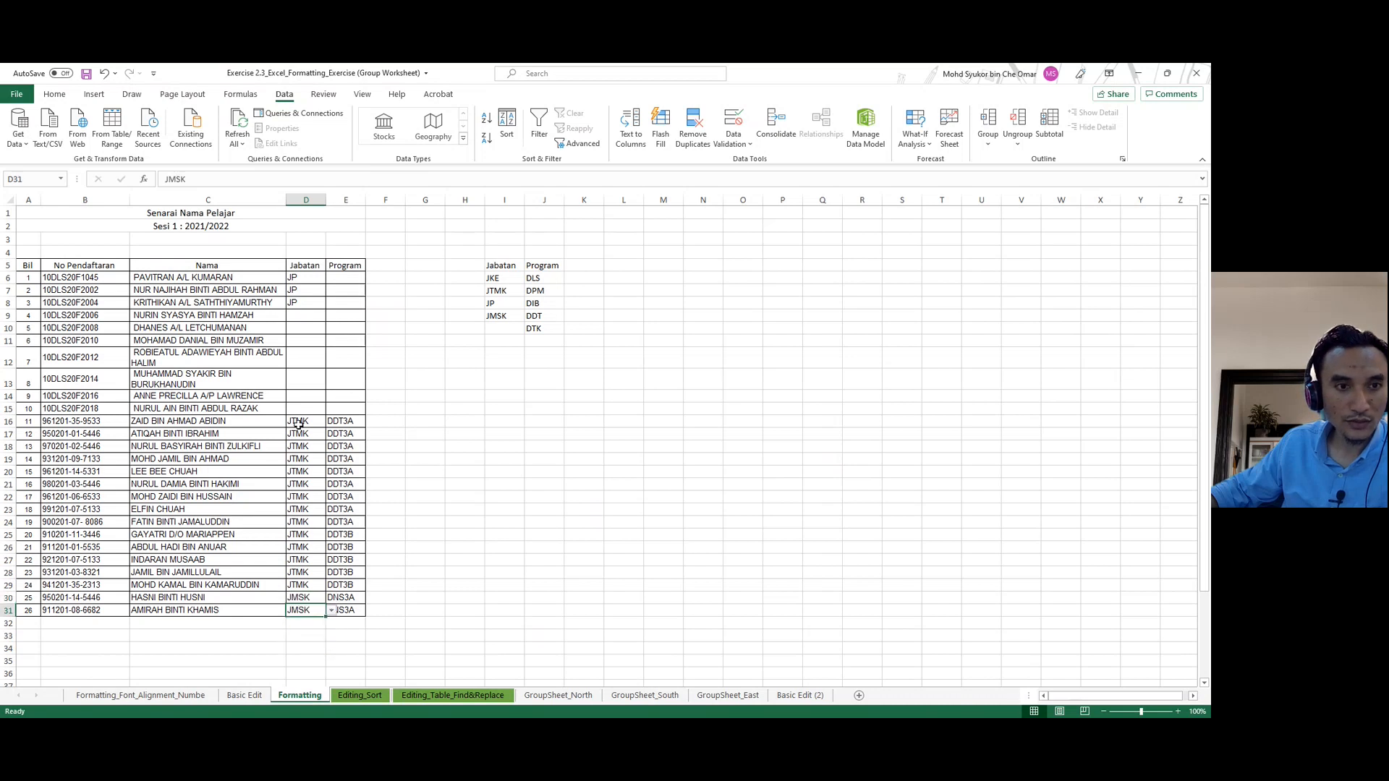
Add list-type data validation to the Program cell E6, using the program codes in J6:J10 as its source.
{"action": "left_click", "coordinate": [304, 290]}
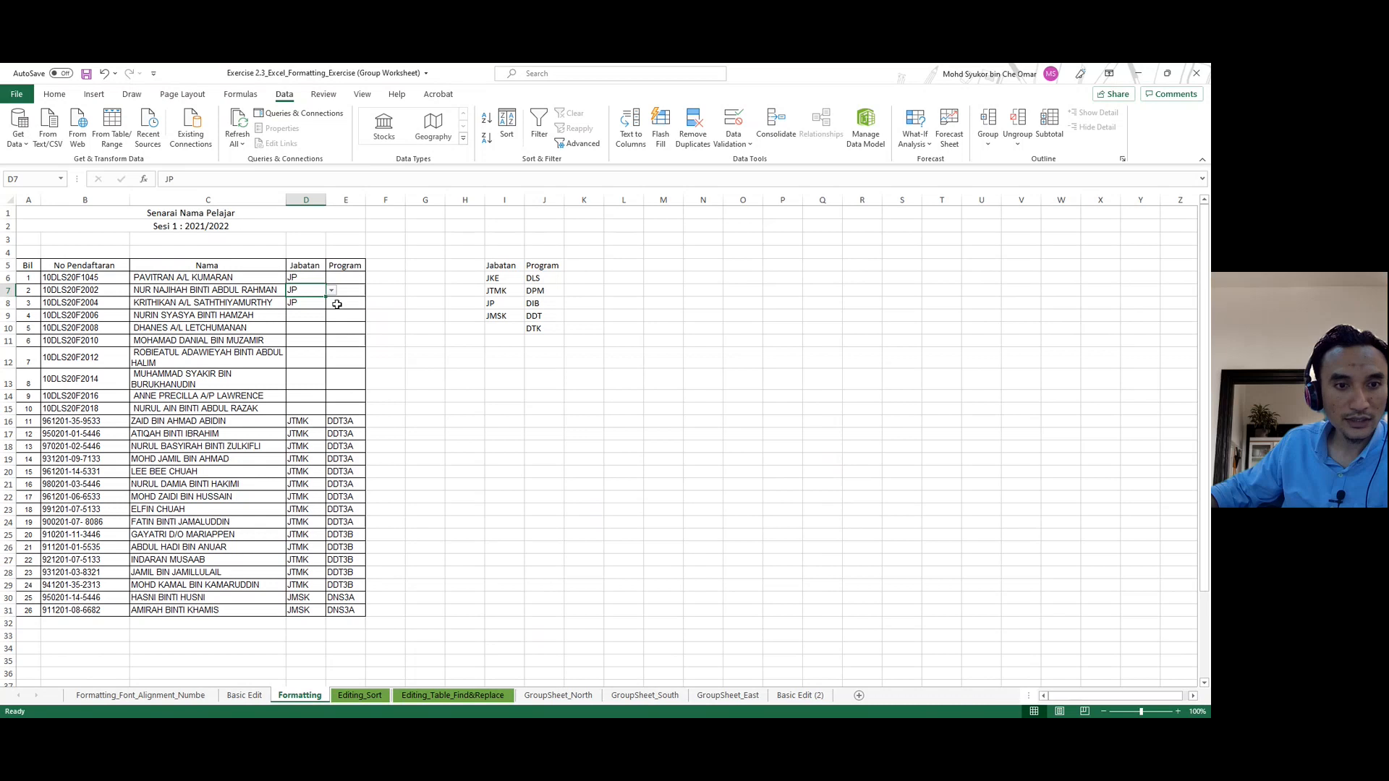
{"action": "left_click", "coordinate": [355, 421]}
{"action": "left_click", "coordinate": [348, 279]}
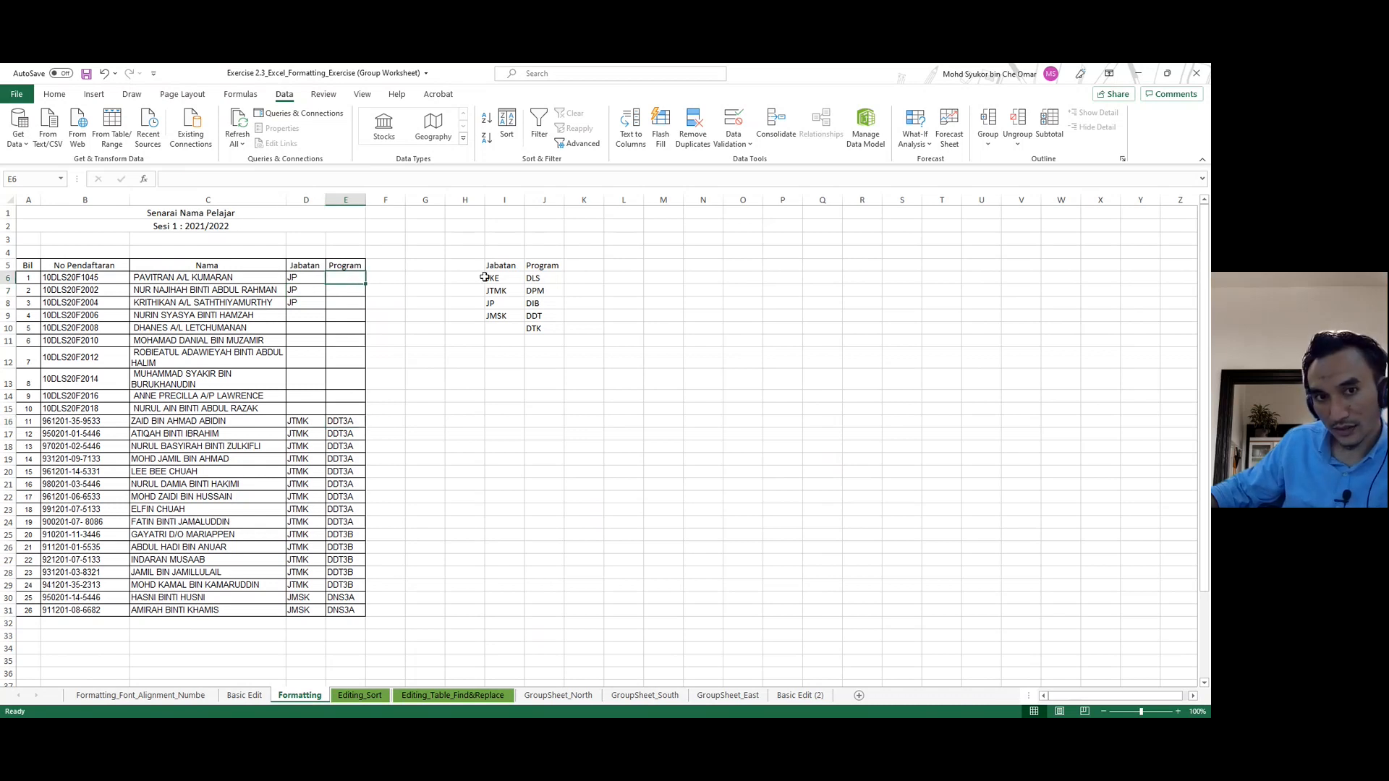
{"action": "left_click", "coordinate": [542, 279]}
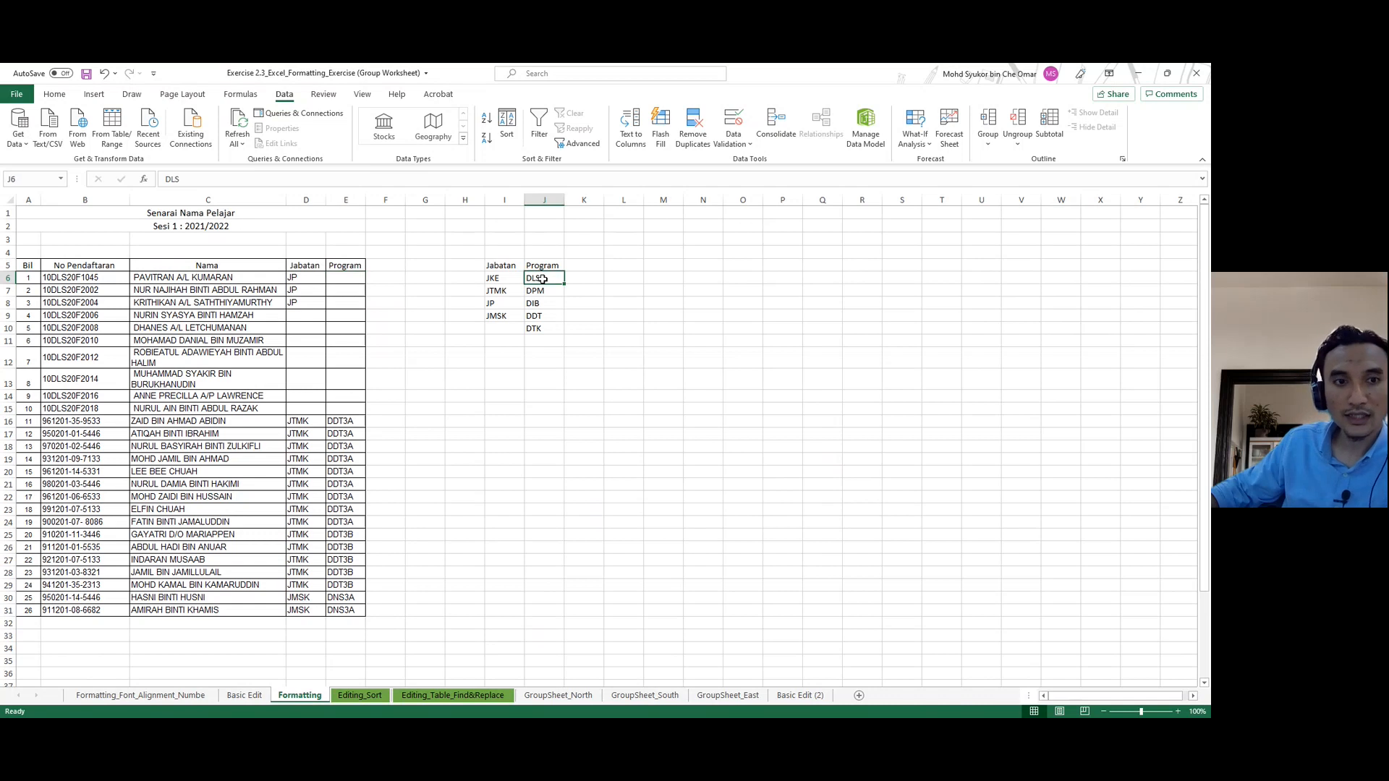
{"action": "left_click", "coordinate": [703, 328]}
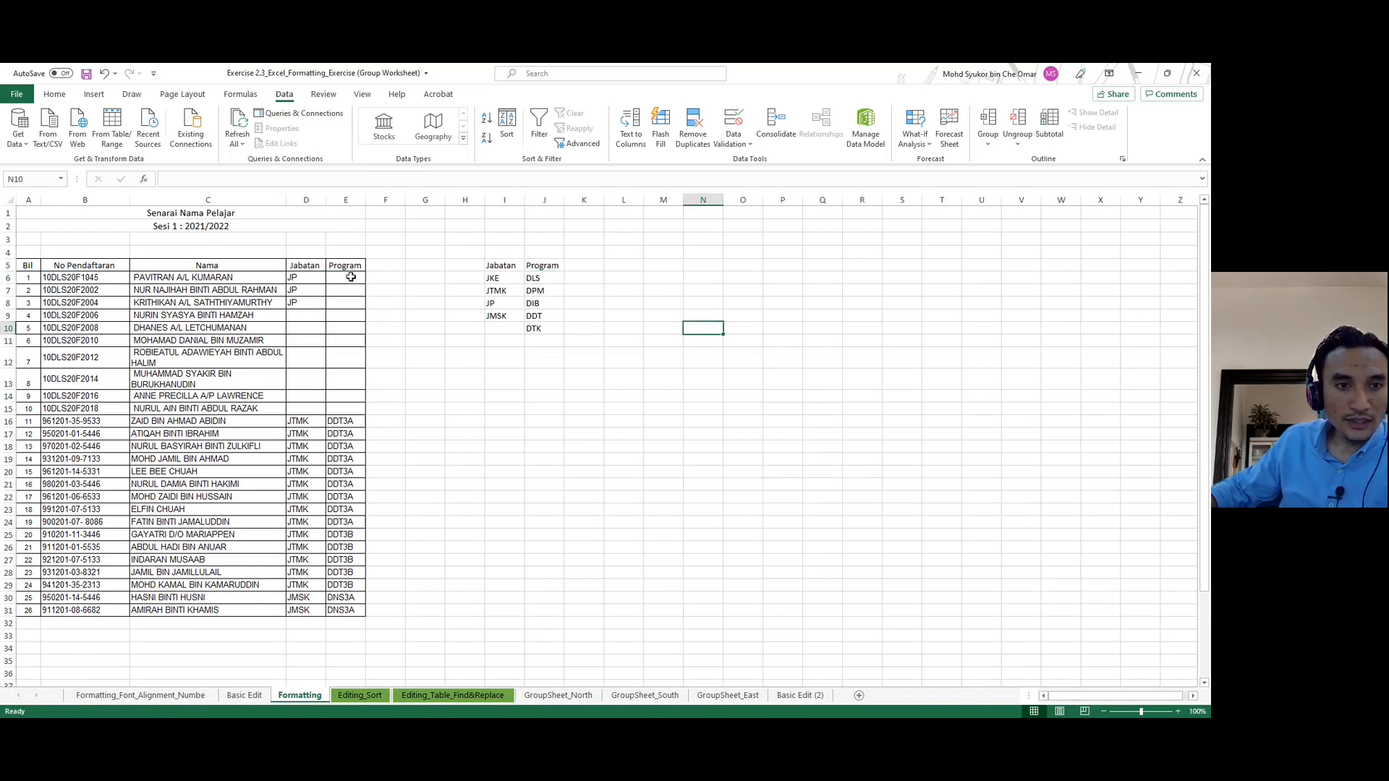
{"action": "left_click", "coordinate": [351, 277]}
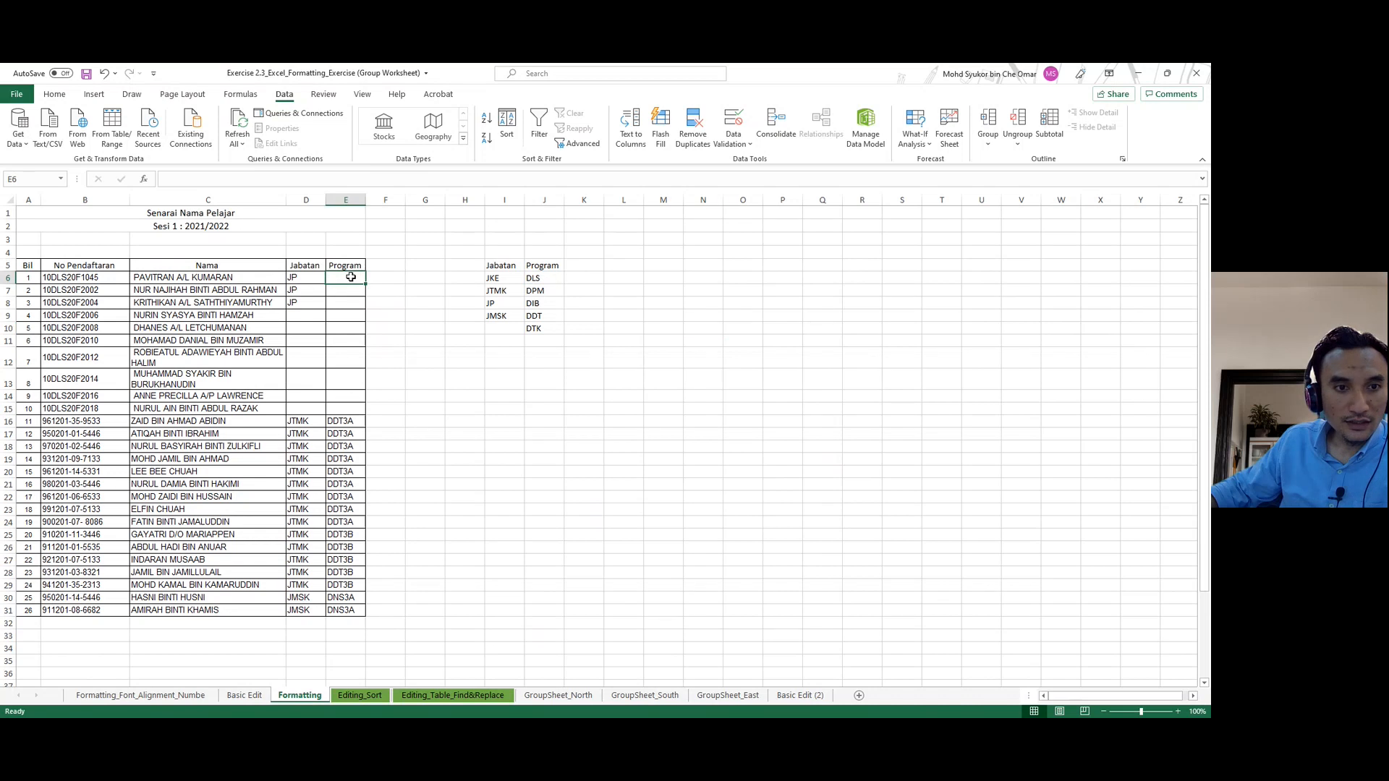
{"action": "left_click", "coordinate": [746, 142]}
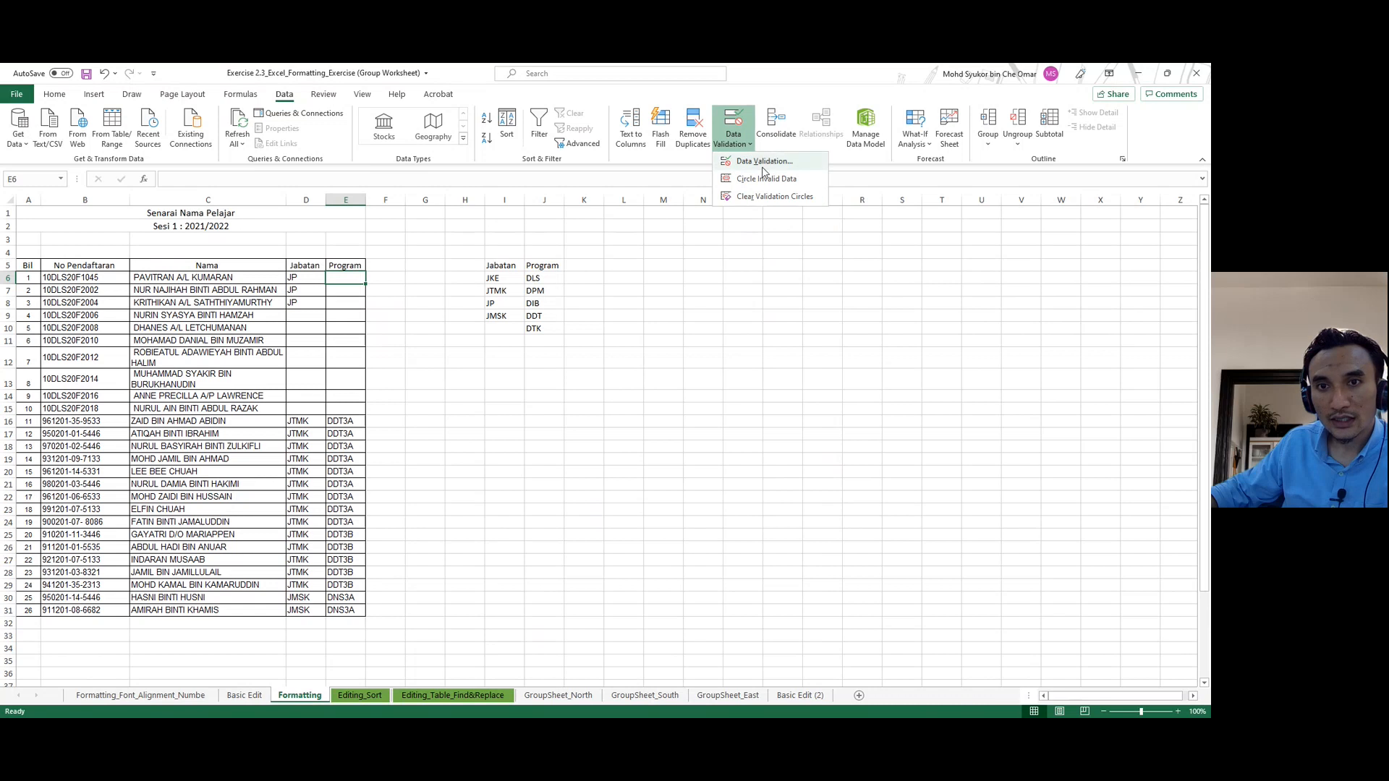
{"action": "left_click", "coordinate": [763, 166]}
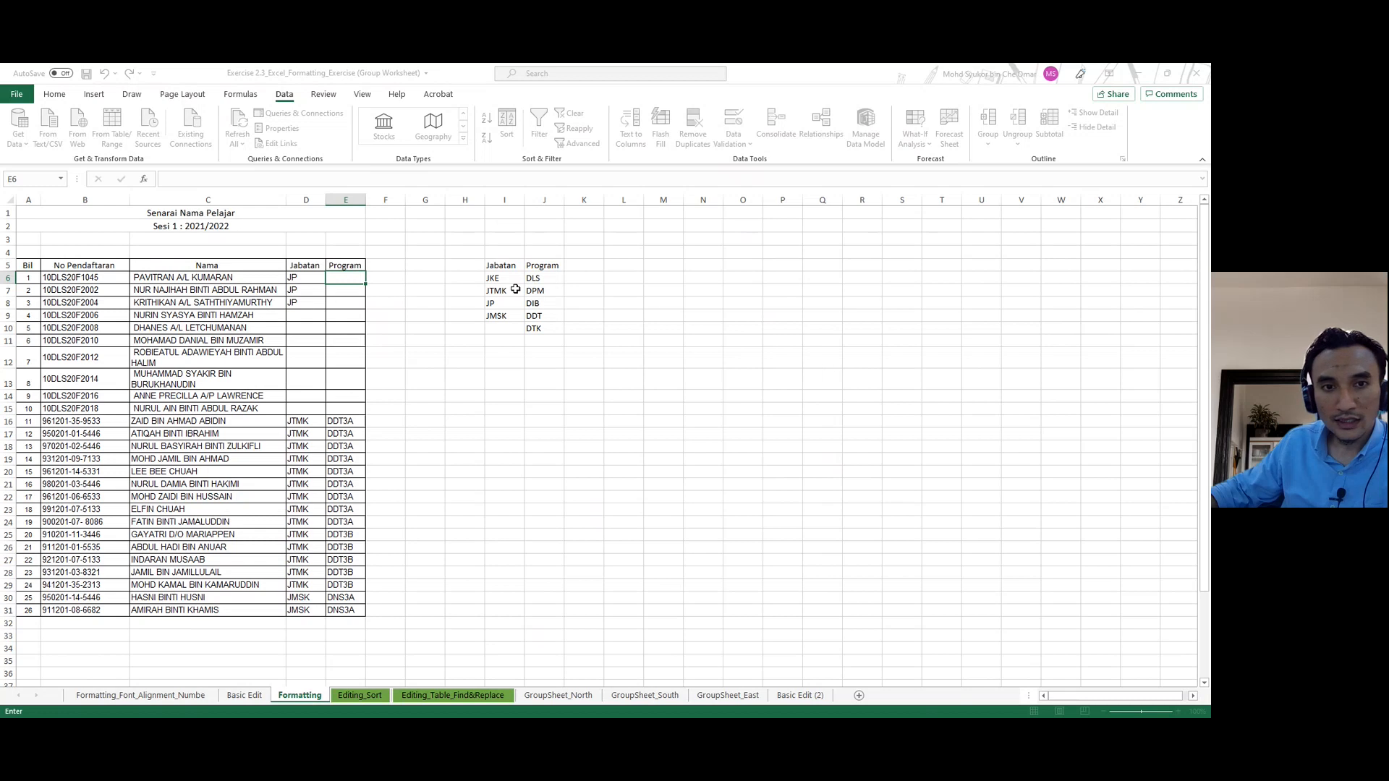
{"action": "left_click_drag", "start_coordinate": [536, 279], "coordinate": [540, 327]}
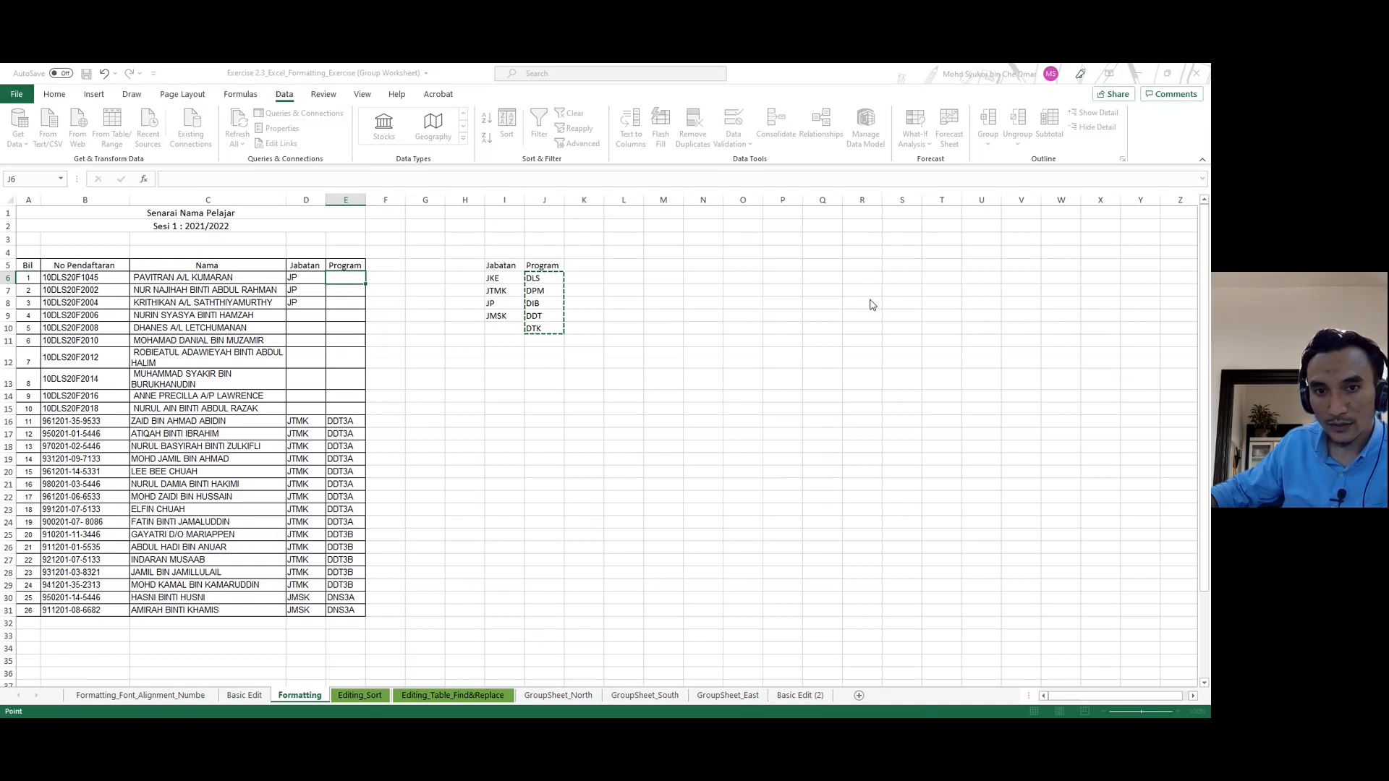
{"action": "key", "text": "Return"}
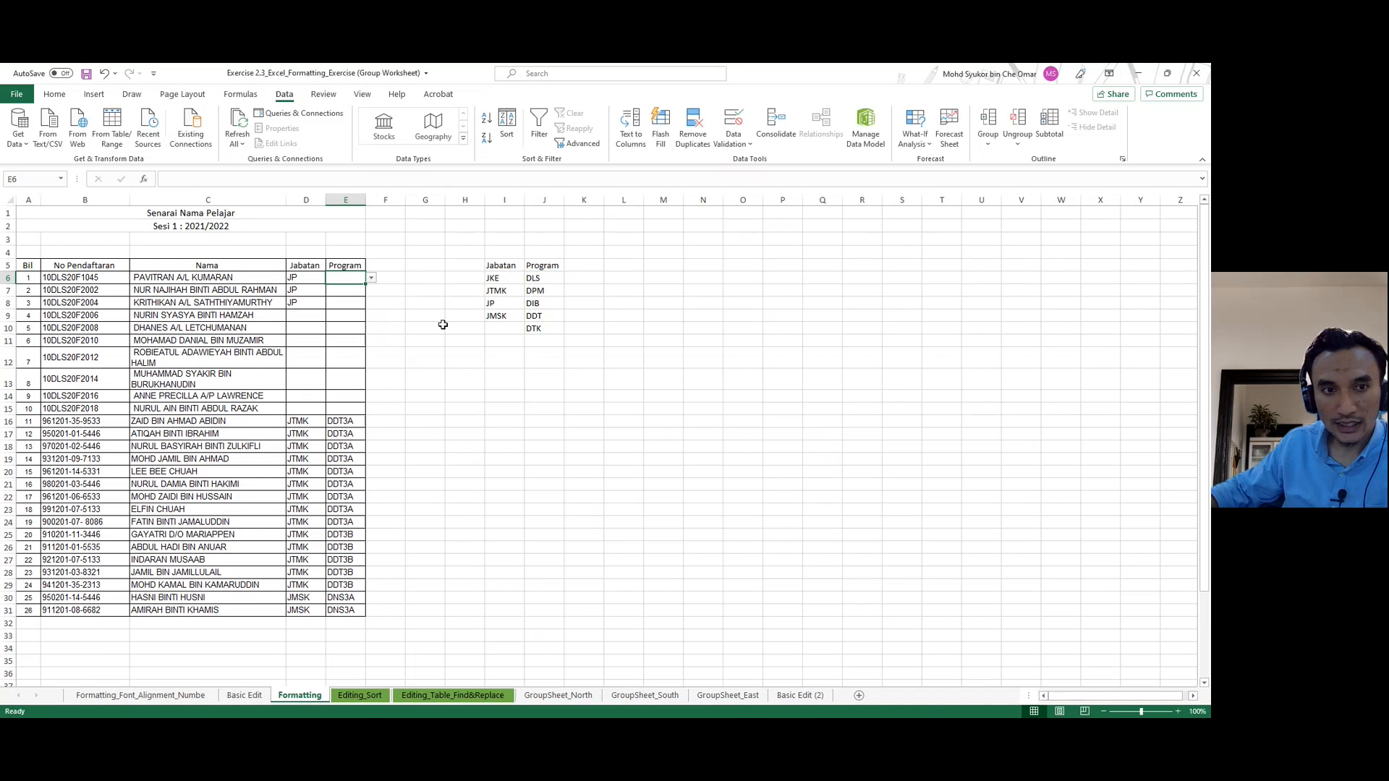
Choose DLS as the Program in E6, and fill it with its validation list down through E31.
{"action": "left_click", "coordinate": [371, 280]}
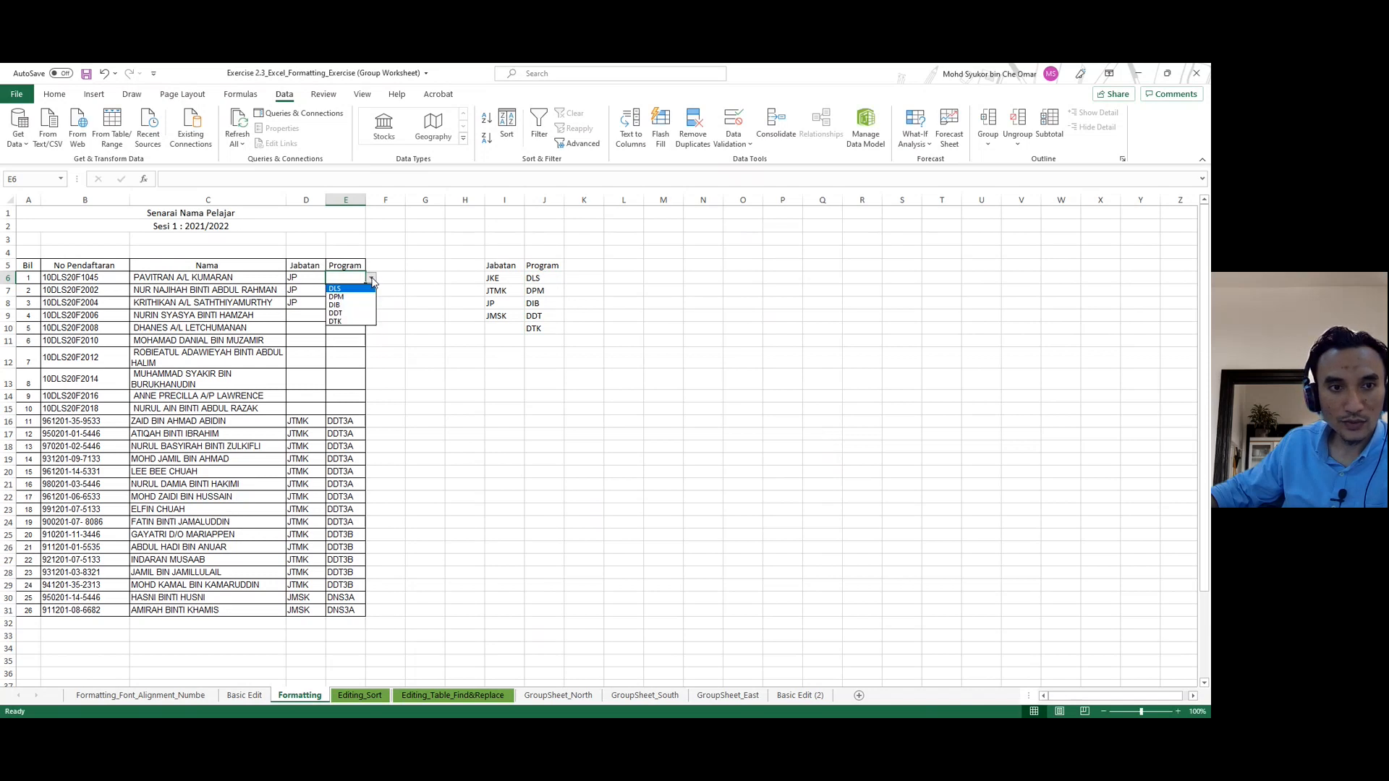
{"action": "left_click", "coordinate": [353, 289]}
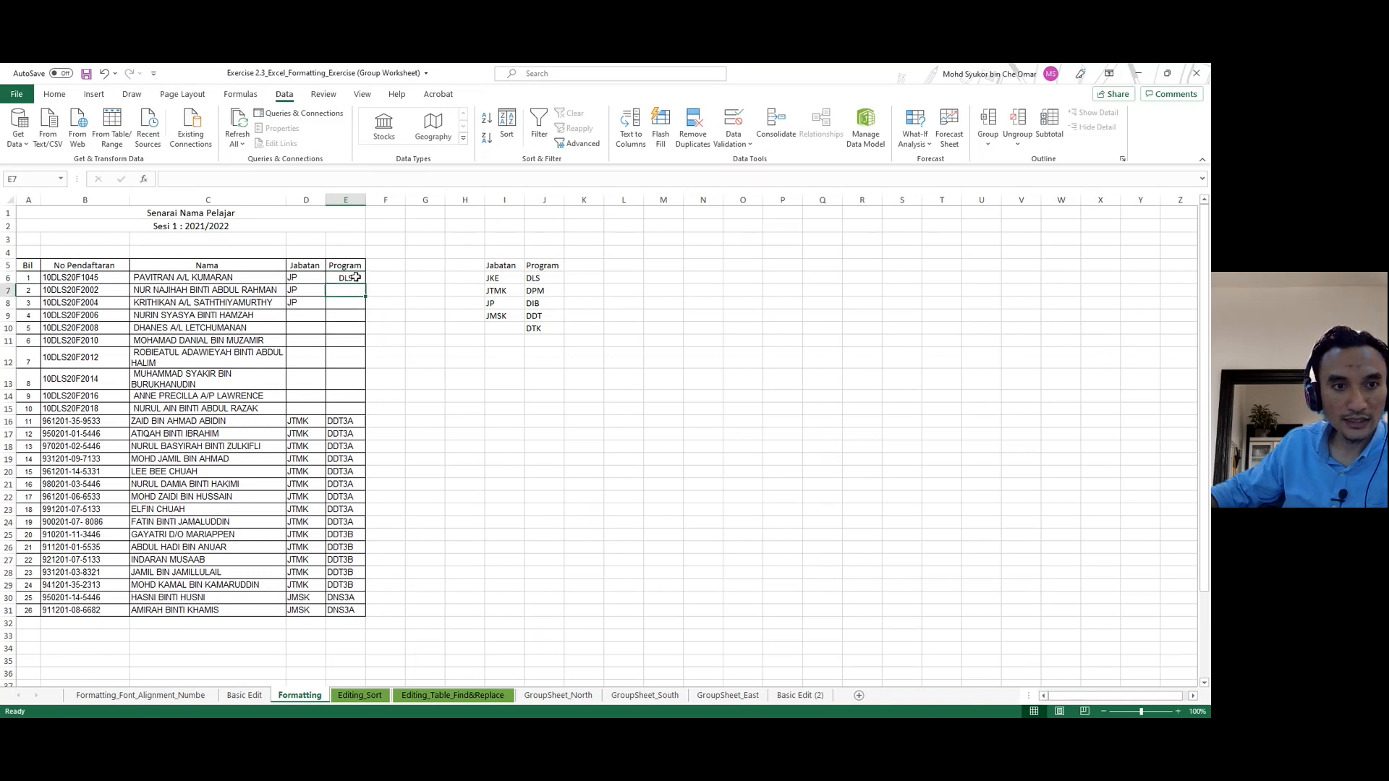
{"action": "left_click_drag", "start_coordinate": [366, 282], "coordinate": [354, 412]}
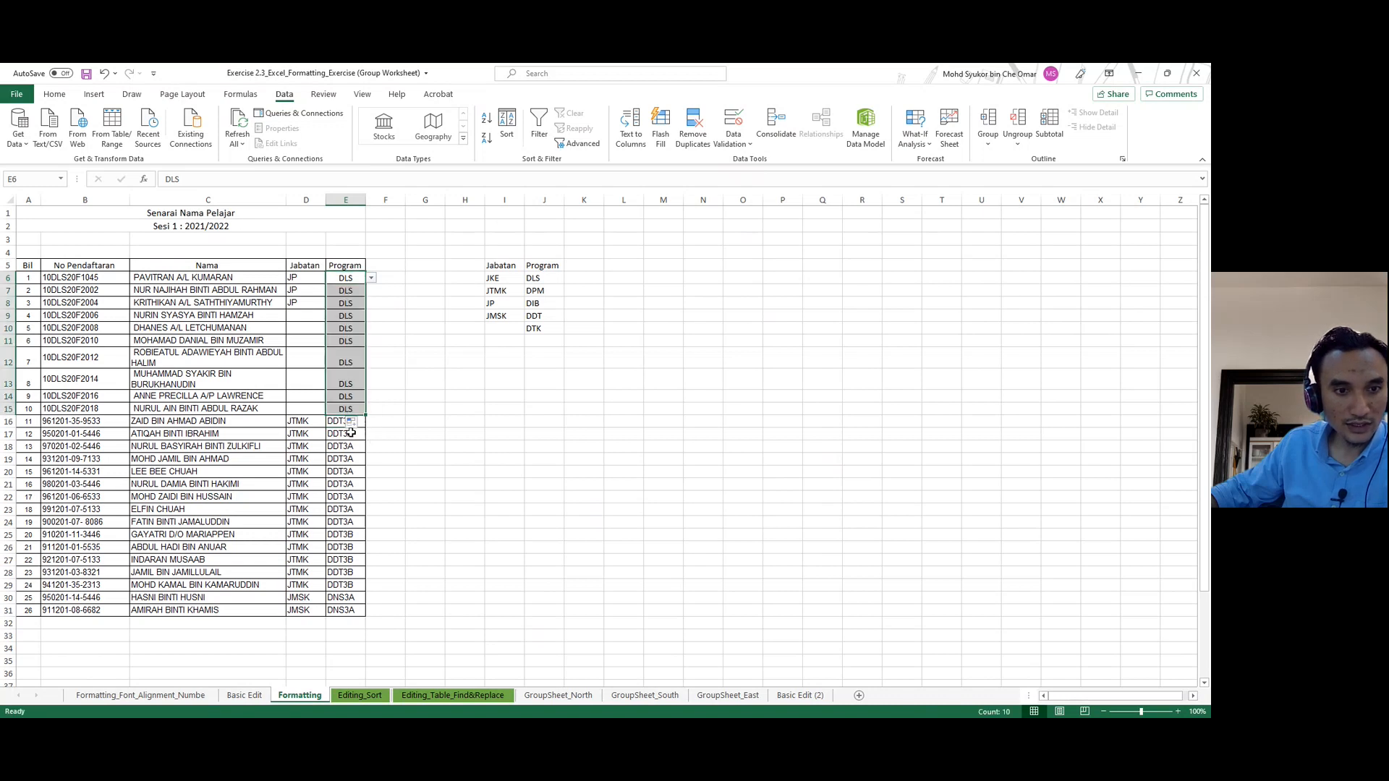
{"action": "left_click", "coordinate": [353, 398]}
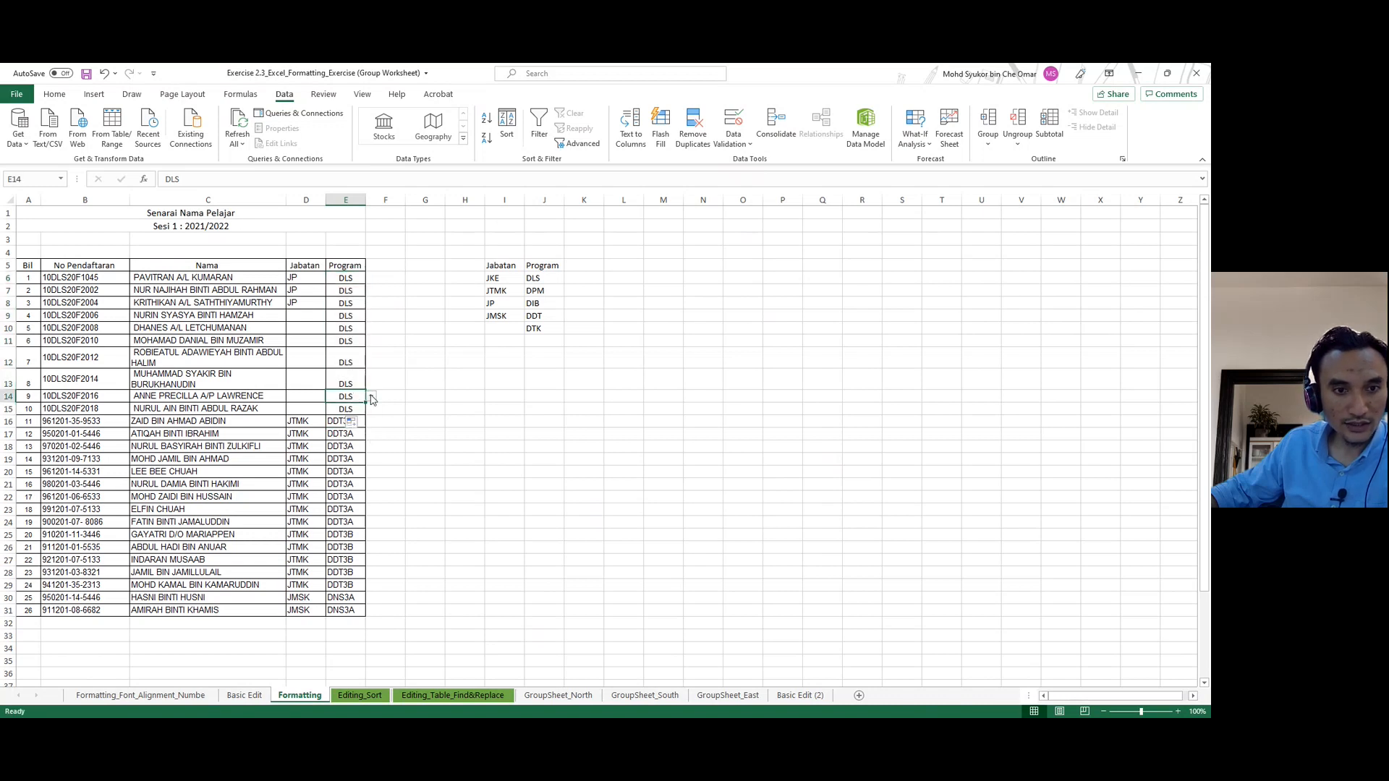
{"action": "left_click", "coordinate": [371, 410]}
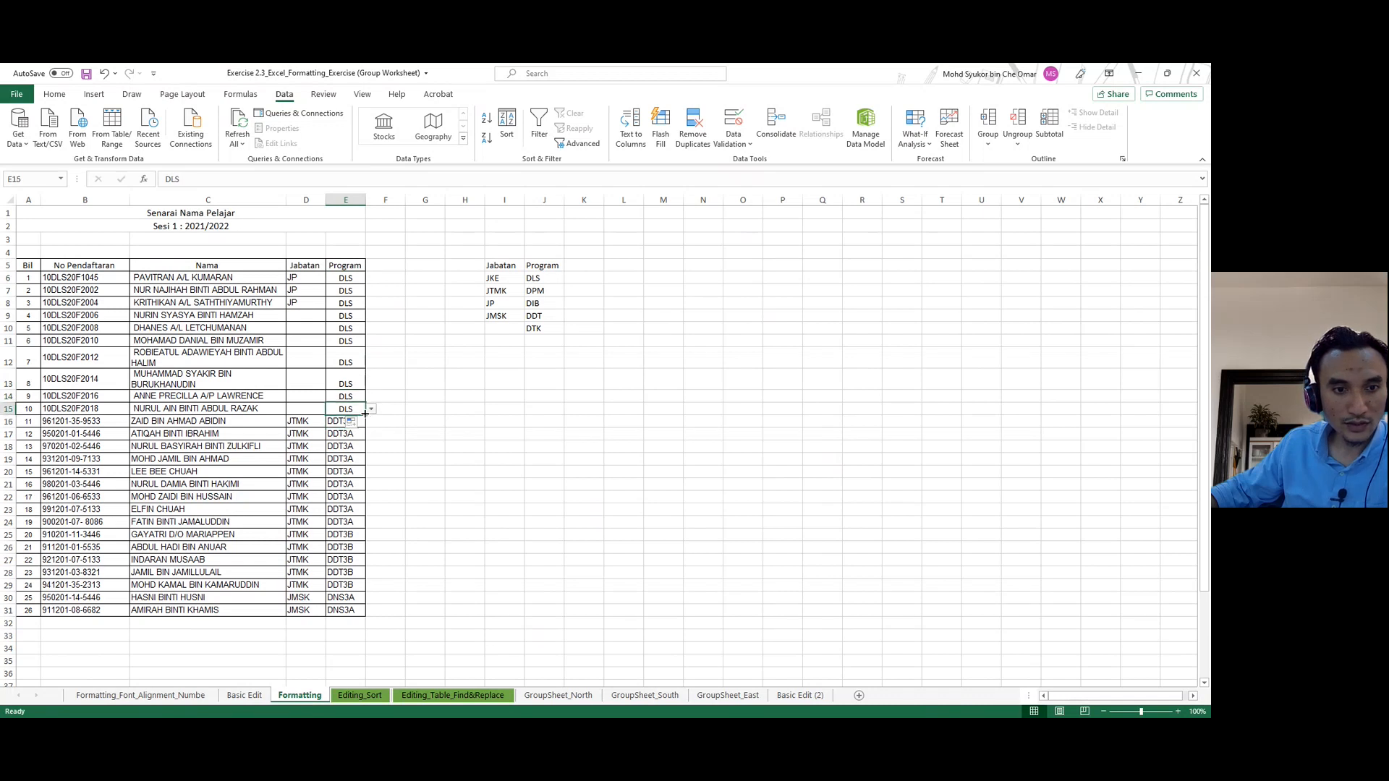
{"action": "left_click_drag", "start_coordinate": [365, 415], "coordinate": [359, 601]}
Choose DDT as the Program in E16, and fill it down through E29.
{"action": "left_click", "coordinate": [355, 425]}
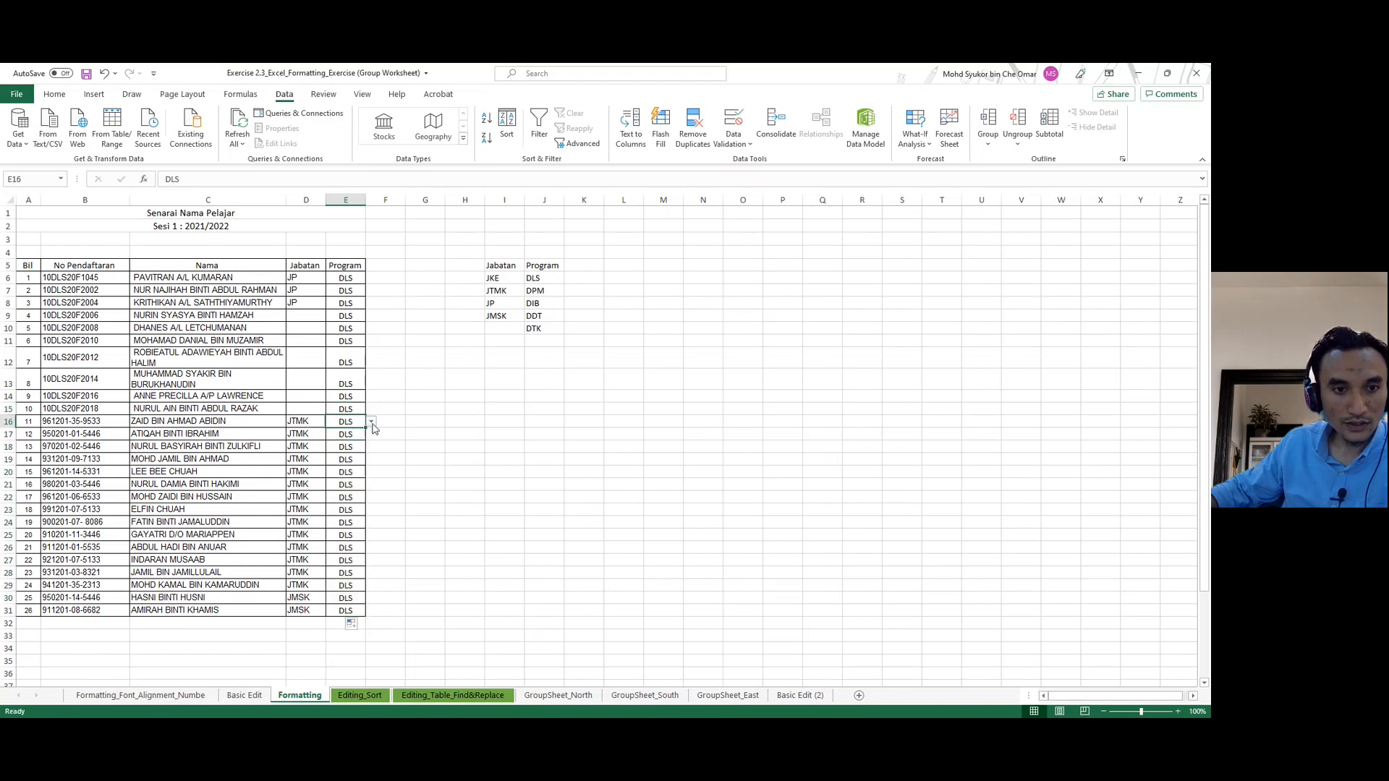
{"action": "left_click", "coordinate": [370, 422]}
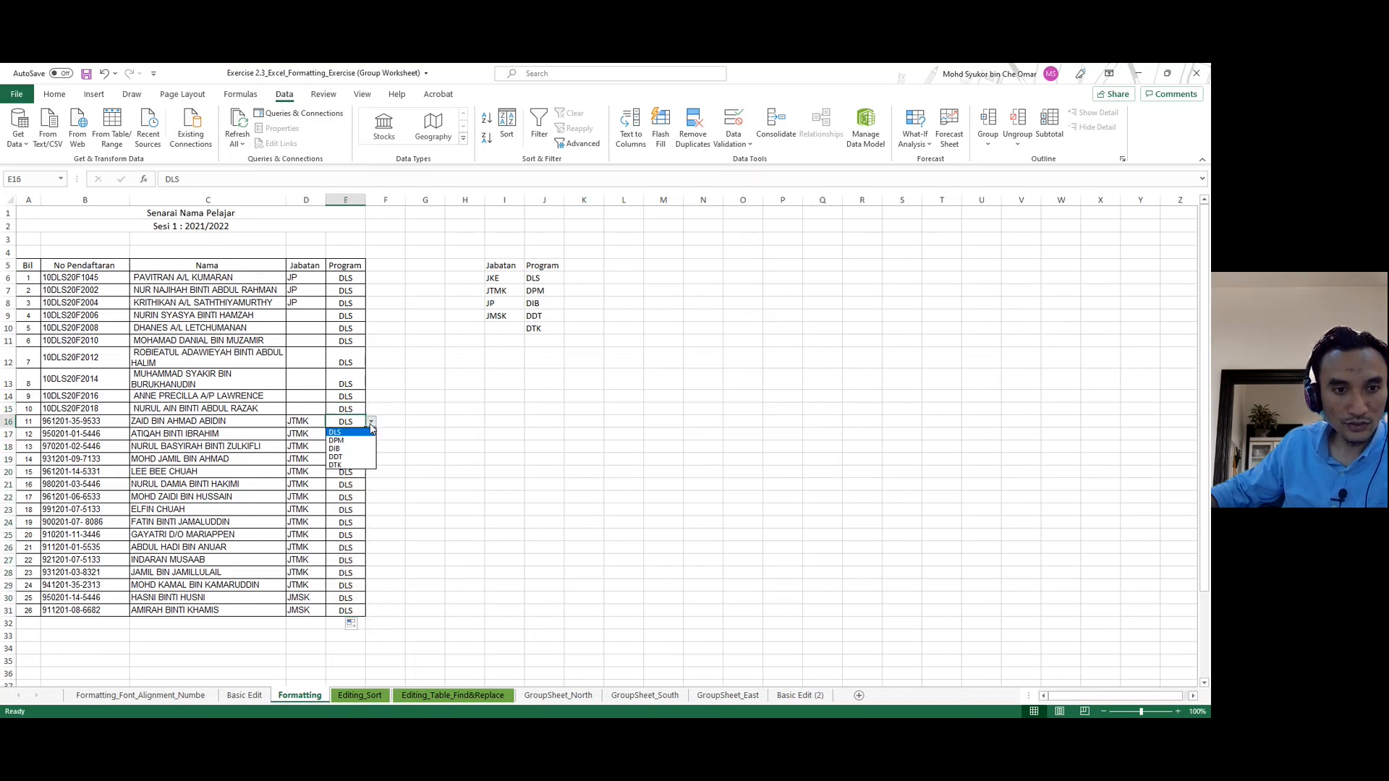
{"action": "left_click", "coordinate": [351, 457]}
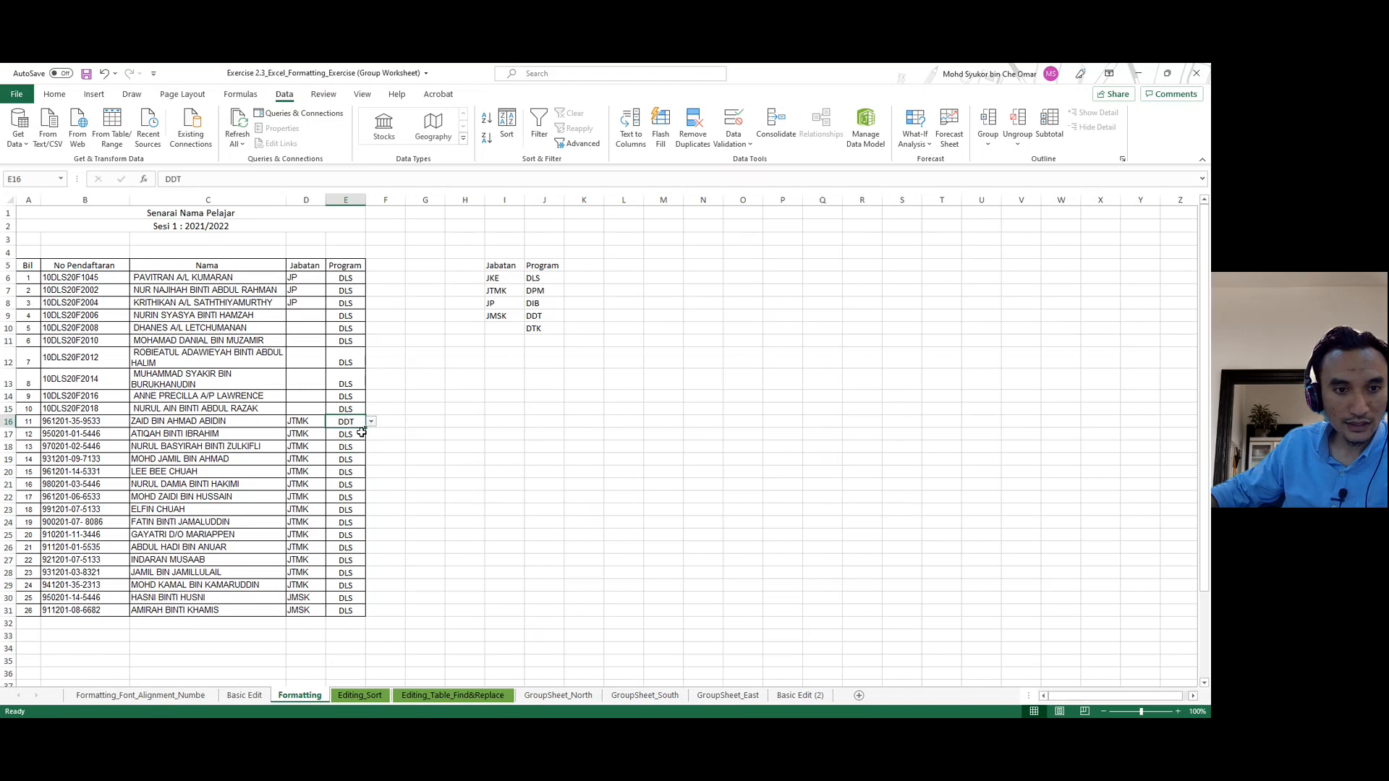
{"action": "left_click_drag", "start_coordinate": [366, 430], "coordinate": [353, 589]}
Choose DTK as the Program for the last two students, in E30 and E31.
{"action": "left_click", "coordinate": [348, 601]}
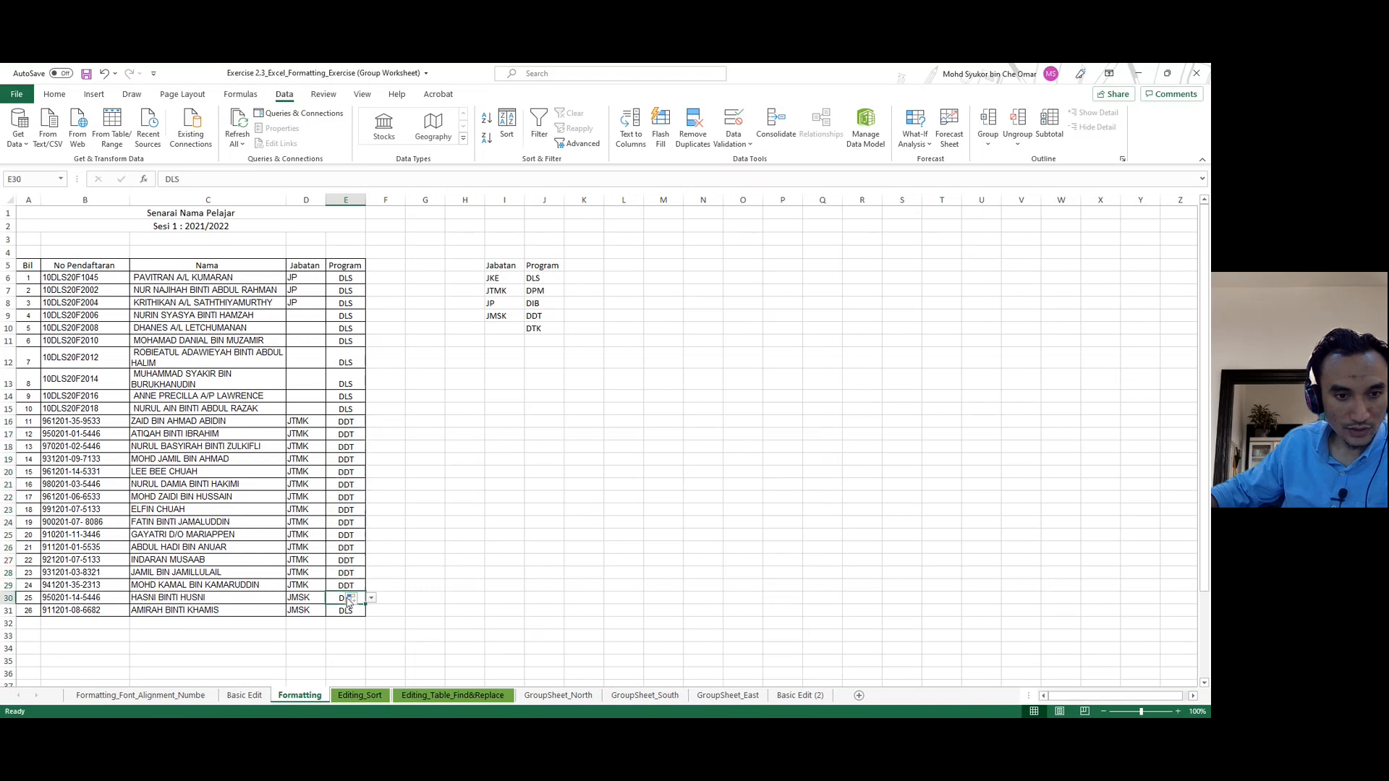
{"action": "left_click", "coordinate": [370, 599]}
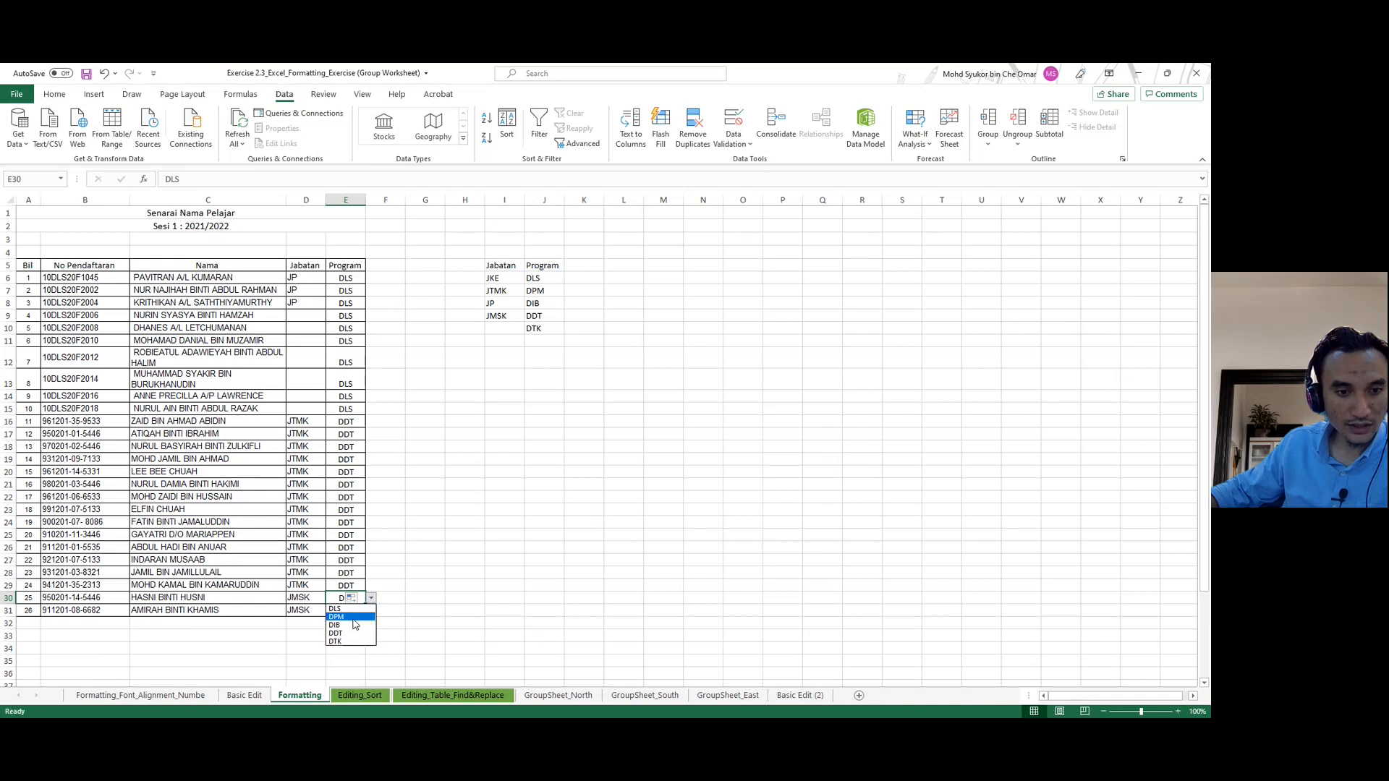
{"action": "left_click", "coordinate": [351, 642]}
{"action": "left_click", "coordinate": [358, 611]}
{"action": "left_click", "coordinate": [370, 611]}
{"action": "left_click", "coordinate": [351, 654]}
{"action": "left_click", "coordinate": [465, 560]}
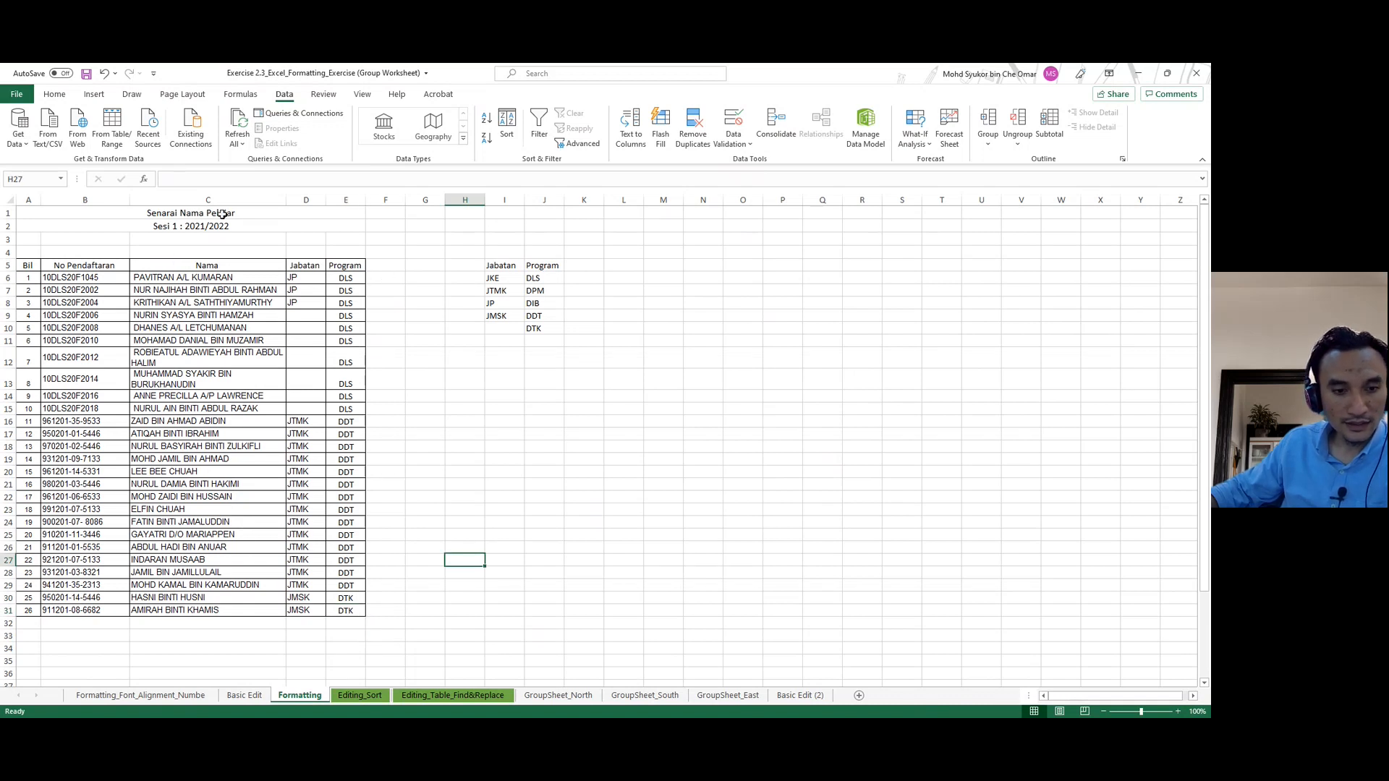
On the Editing_Sort worksheet, apply all borders to the student table in A4:G20.
{"action": "left_click", "coordinate": [348, 696]}
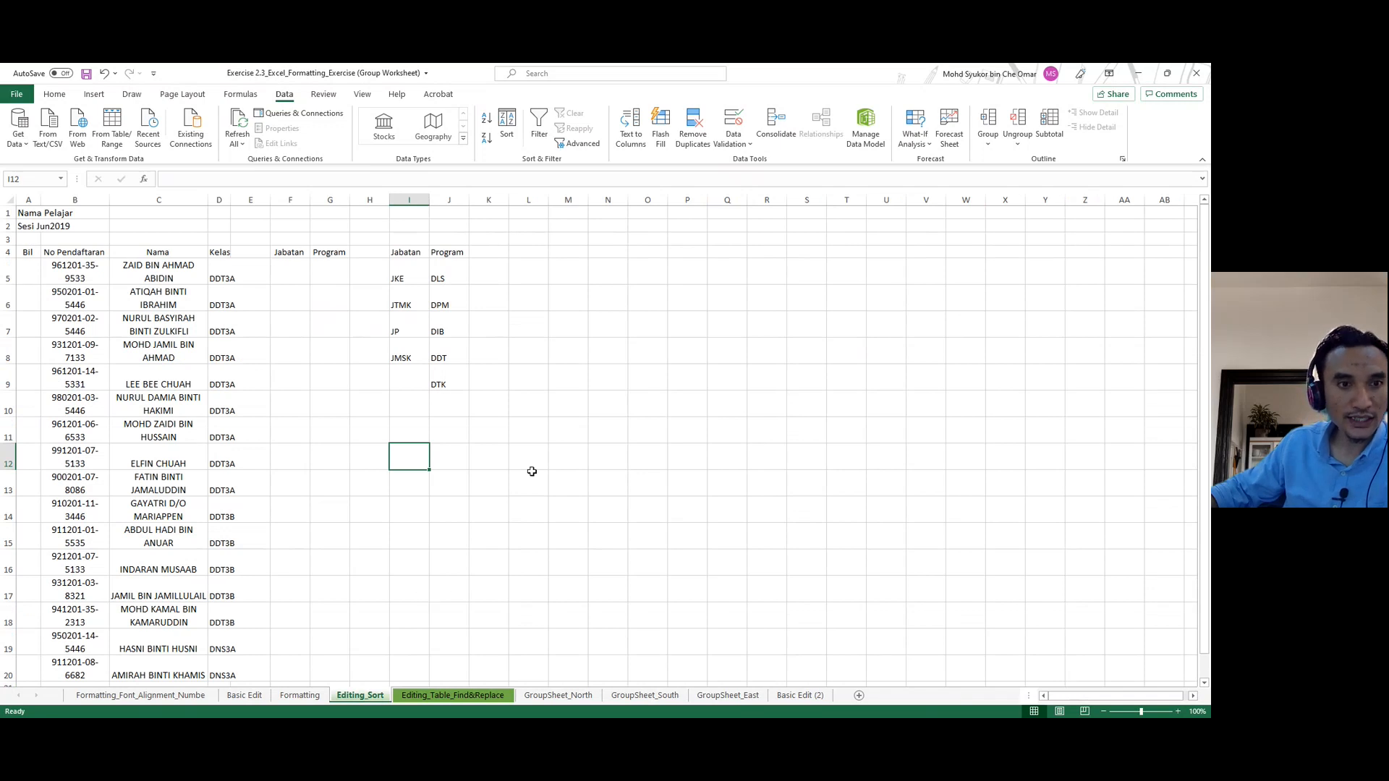
{"action": "left_click", "coordinate": [555, 451]}
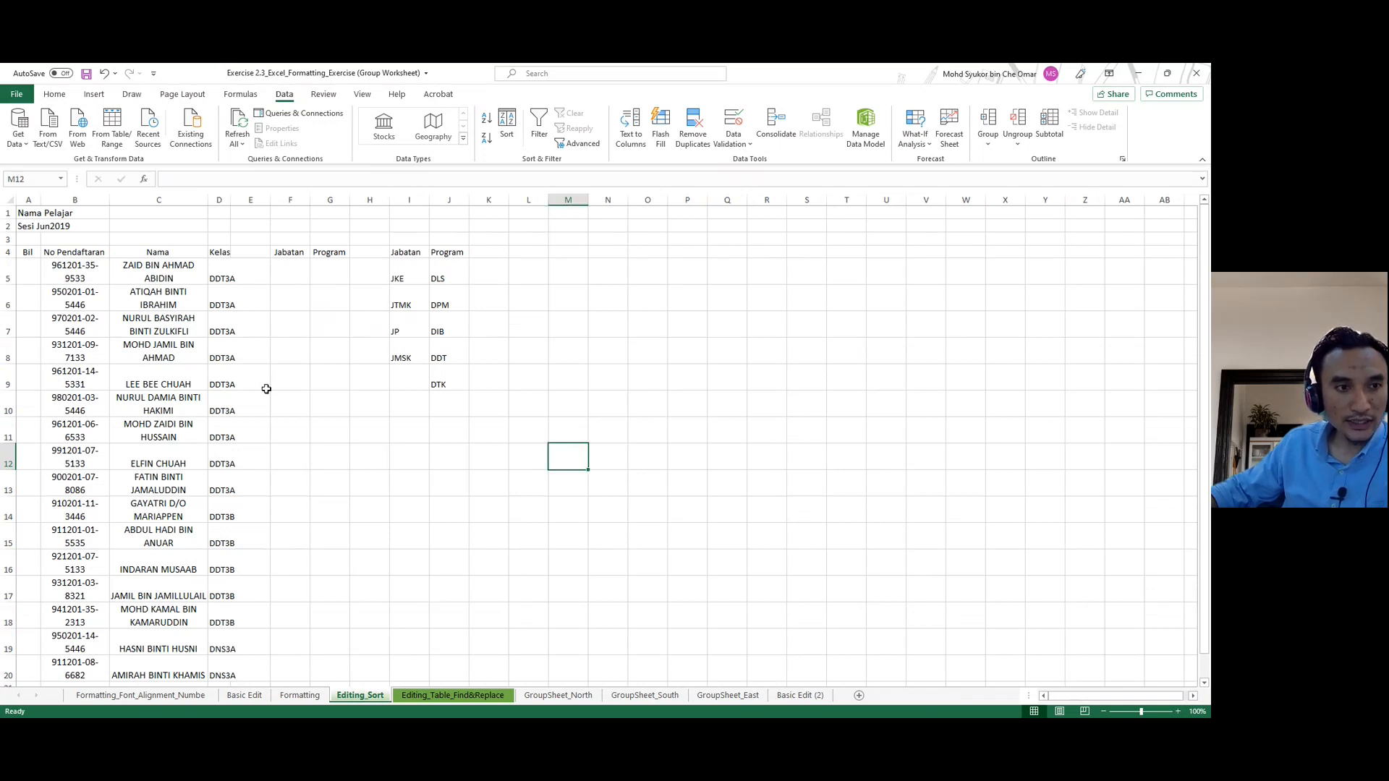
{"action": "left_click_drag", "start_coordinate": [28, 253], "coordinate": [327, 539]}
{"action": "scroll", "coordinate": [318, 539], "scroll_direction": "up", "scroll_amount": 3}
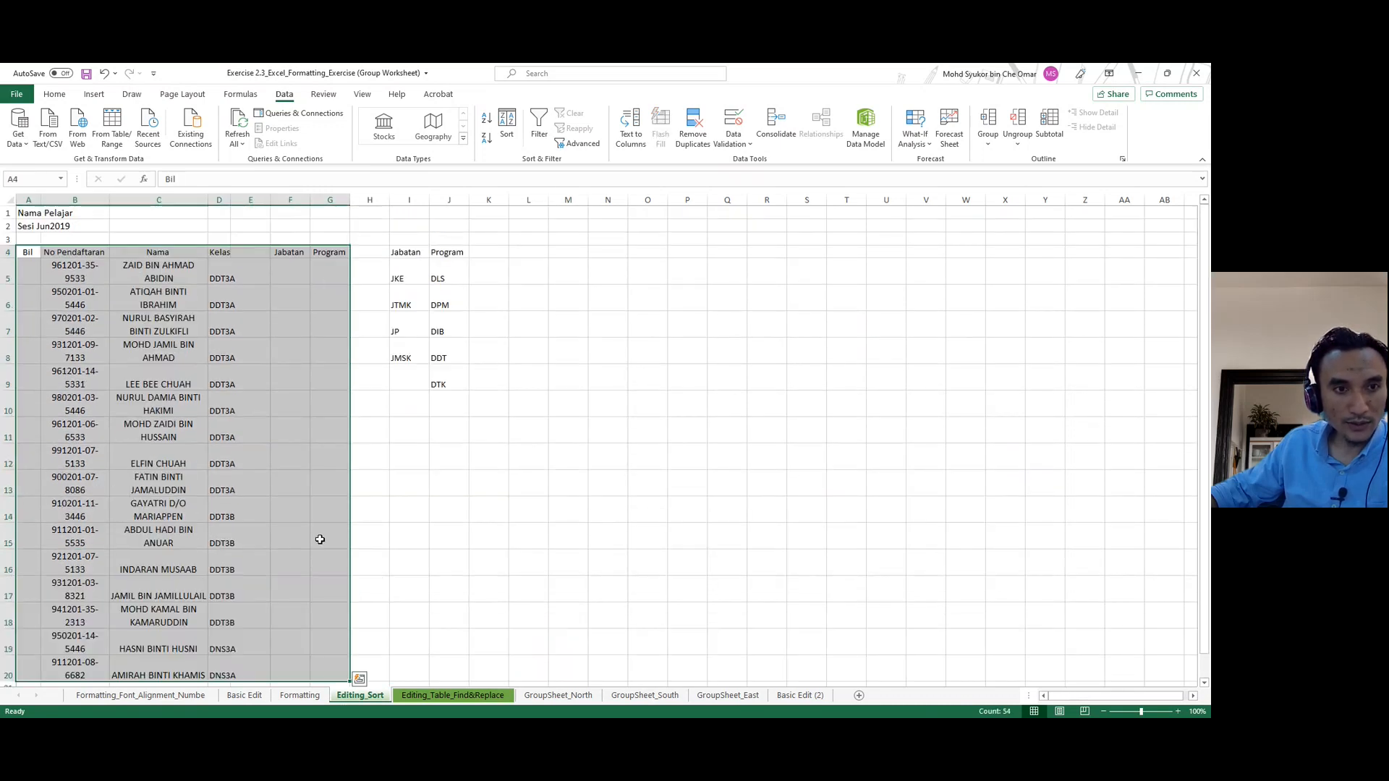
{"action": "left_click", "coordinate": [58, 94]}
{"action": "left_click", "coordinate": [187, 138]}
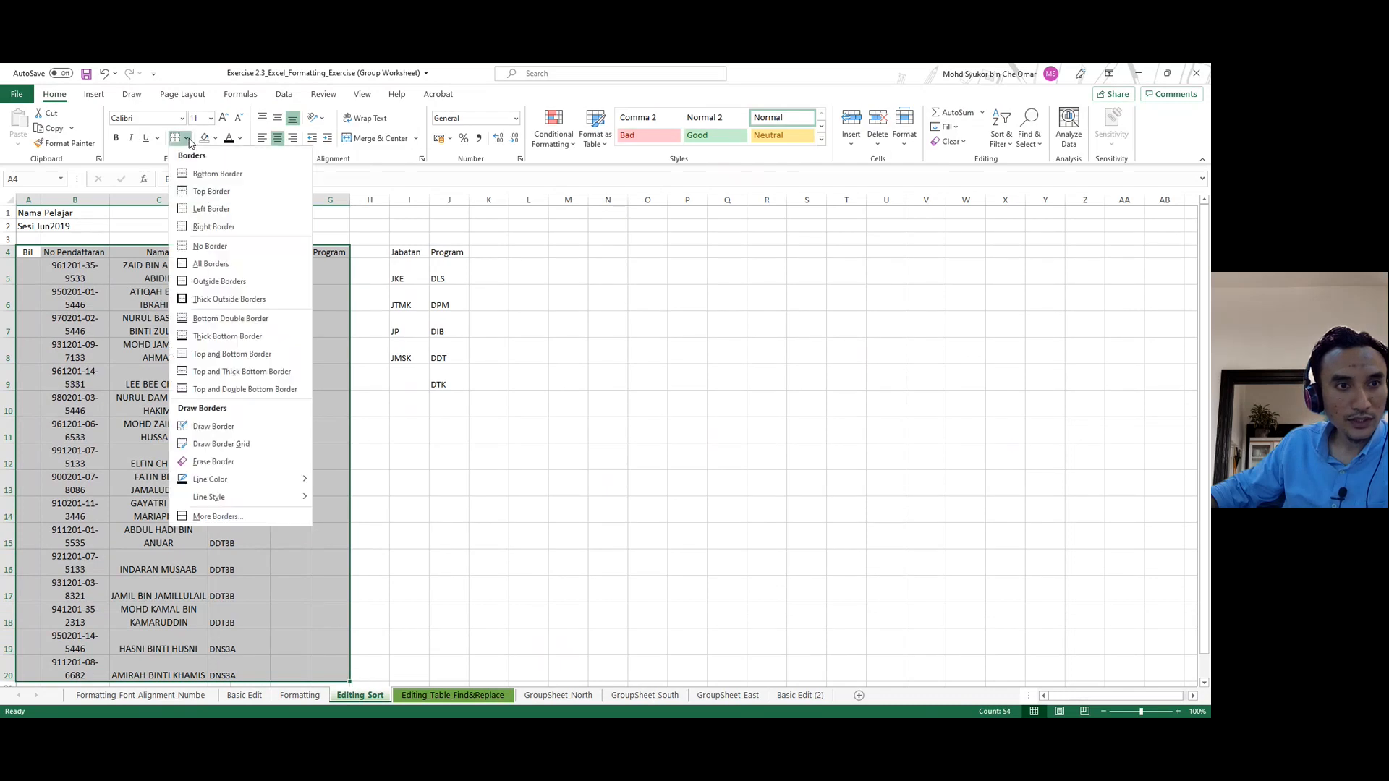
{"action": "left_click", "coordinate": [217, 272]}
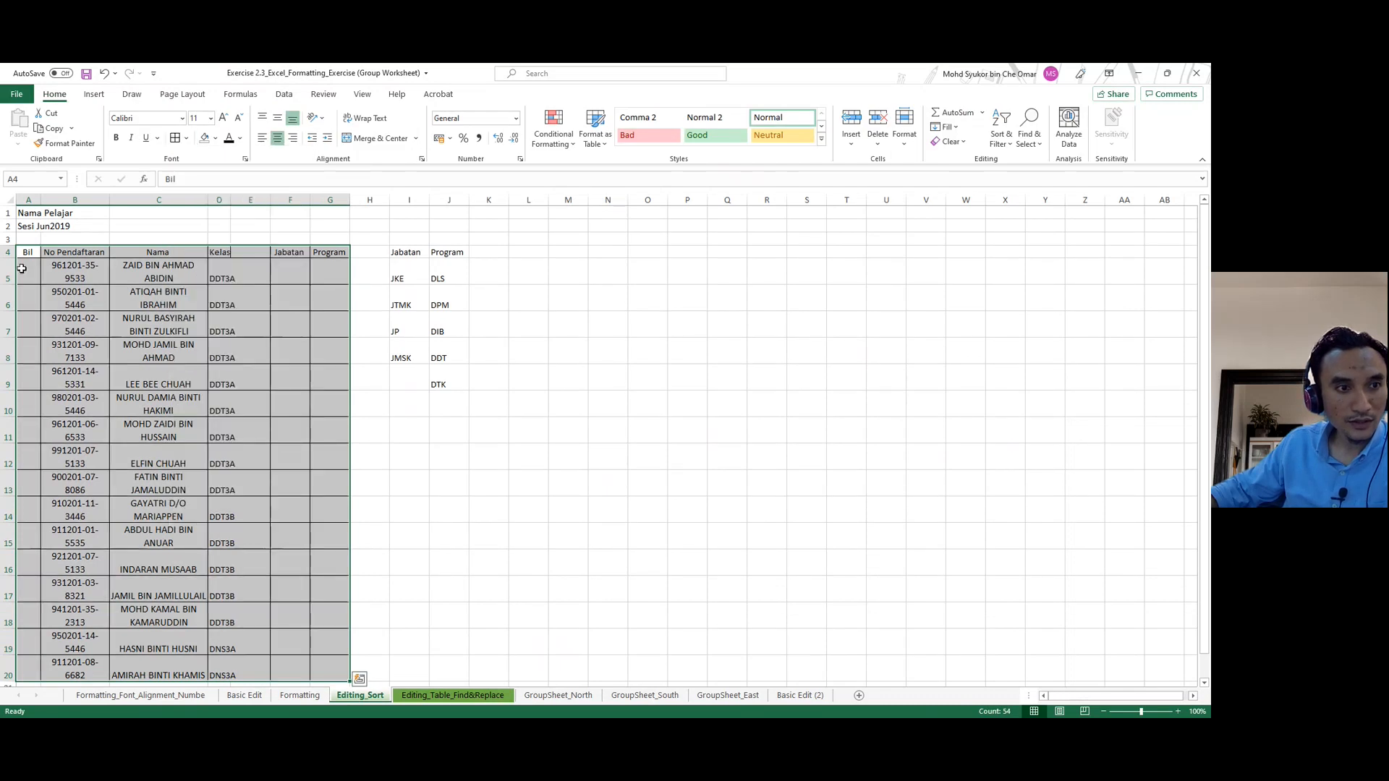
Number the Bil column from 1 to 16 in A5:A20, and centre the numbers horizontally.
{"action": "left_click", "coordinate": [22, 268]}
{"action": "type", "text": "1"}
{"action": "key", "text": "Return"}
{"action": "type", "text": "2"}
{"action": "key", "text": "Return"}
{"action": "type", "text": "3"}
{"action": "key", "text": "Return"}
{"action": "left_click_drag", "start_coordinate": [29, 286], "coordinate": [27, 634]}
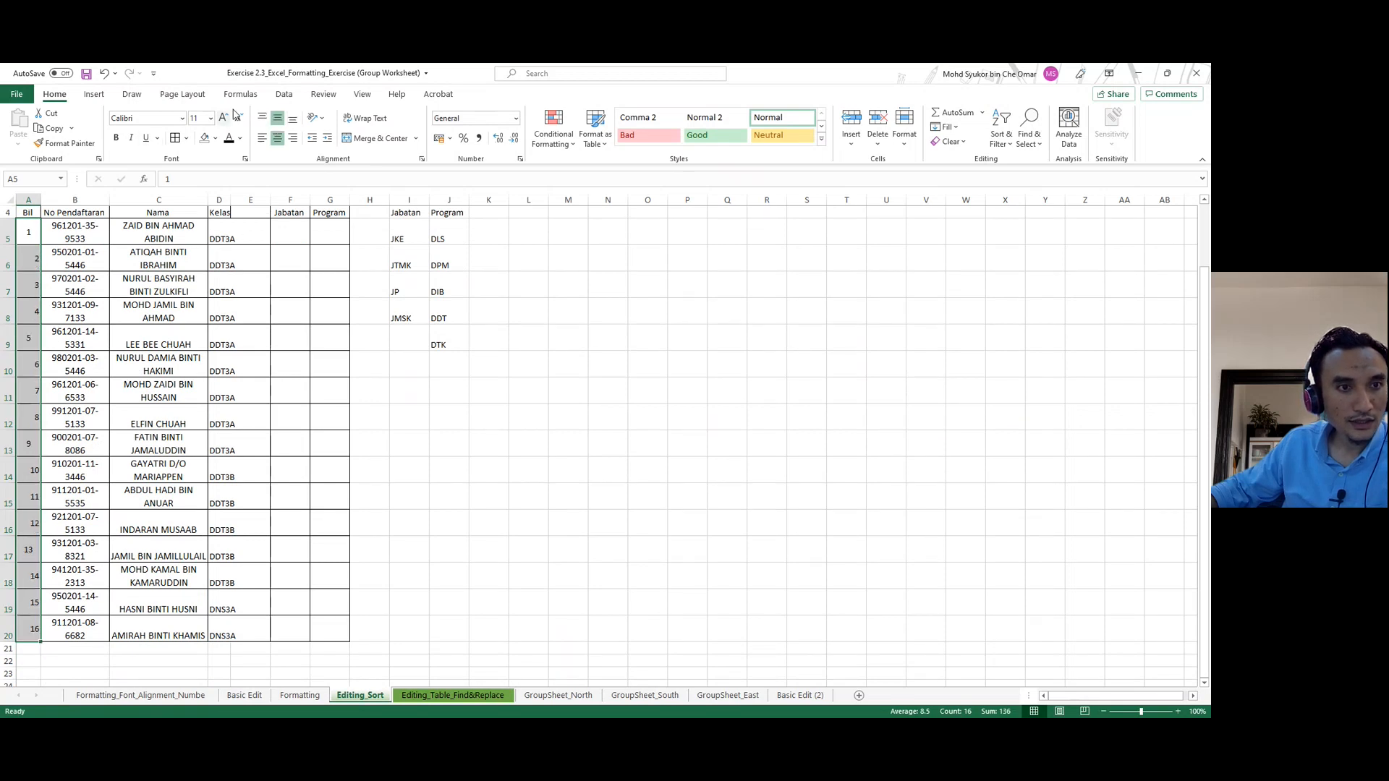
{"action": "left_click", "coordinate": [278, 139]}
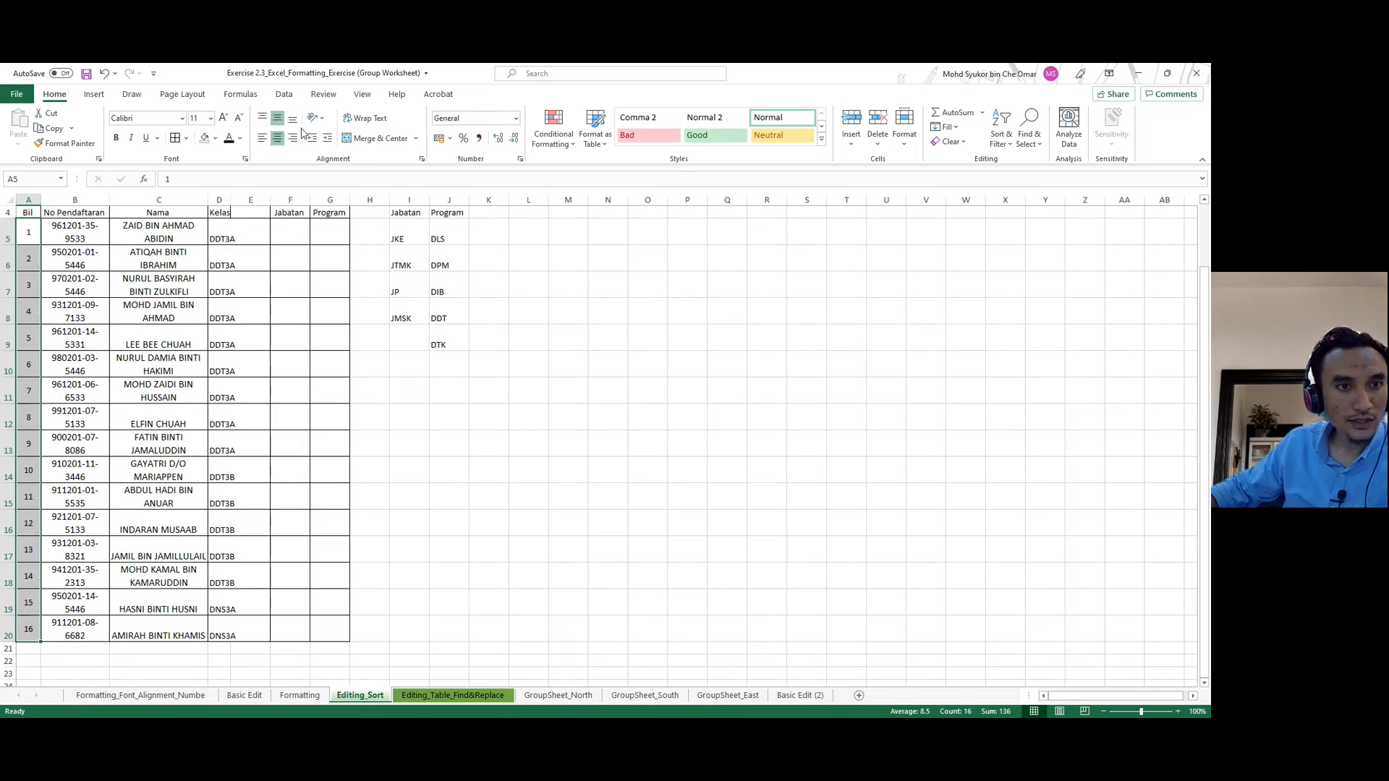
{"action": "left_click", "coordinate": [314, 305]}
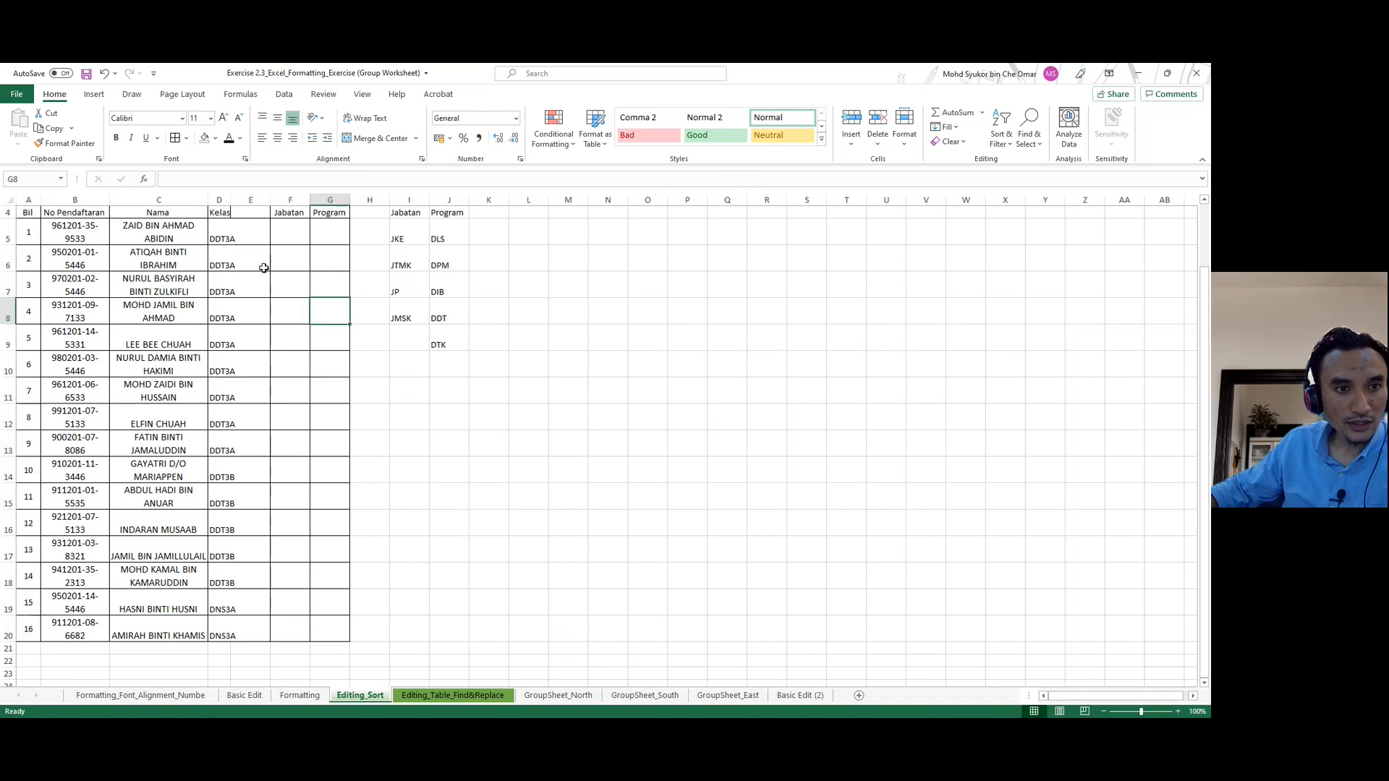
Merge and centre the Kelas heading across D4:E4.
{"action": "scroll", "coordinate": [265, 262], "scroll_direction": "up", "scroll_amount": 1}
{"action": "left_click_drag", "start_coordinate": [221, 252], "coordinate": [249, 253]}
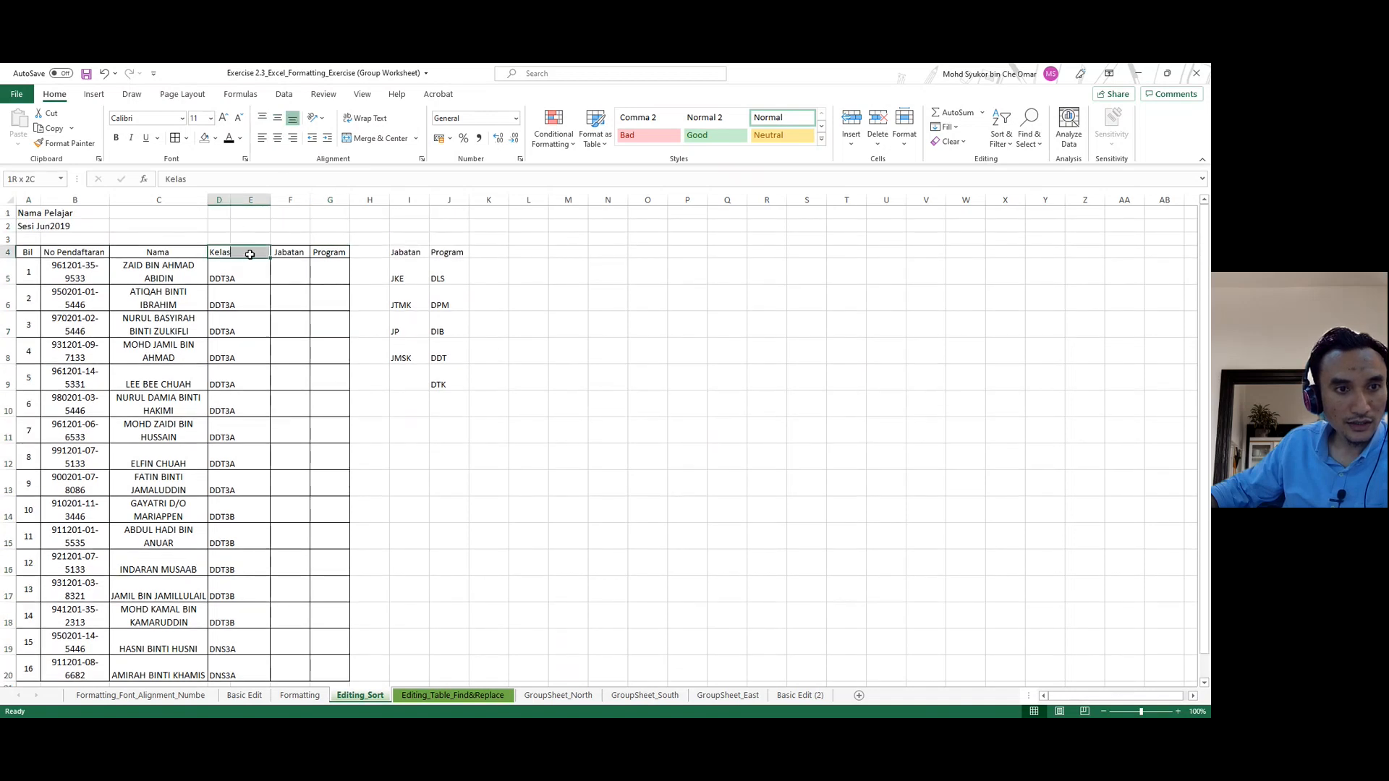
{"action": "left_click", "coordinate": [376, 139]}
{"action": "left_click", "coordinate": [332, 323]}
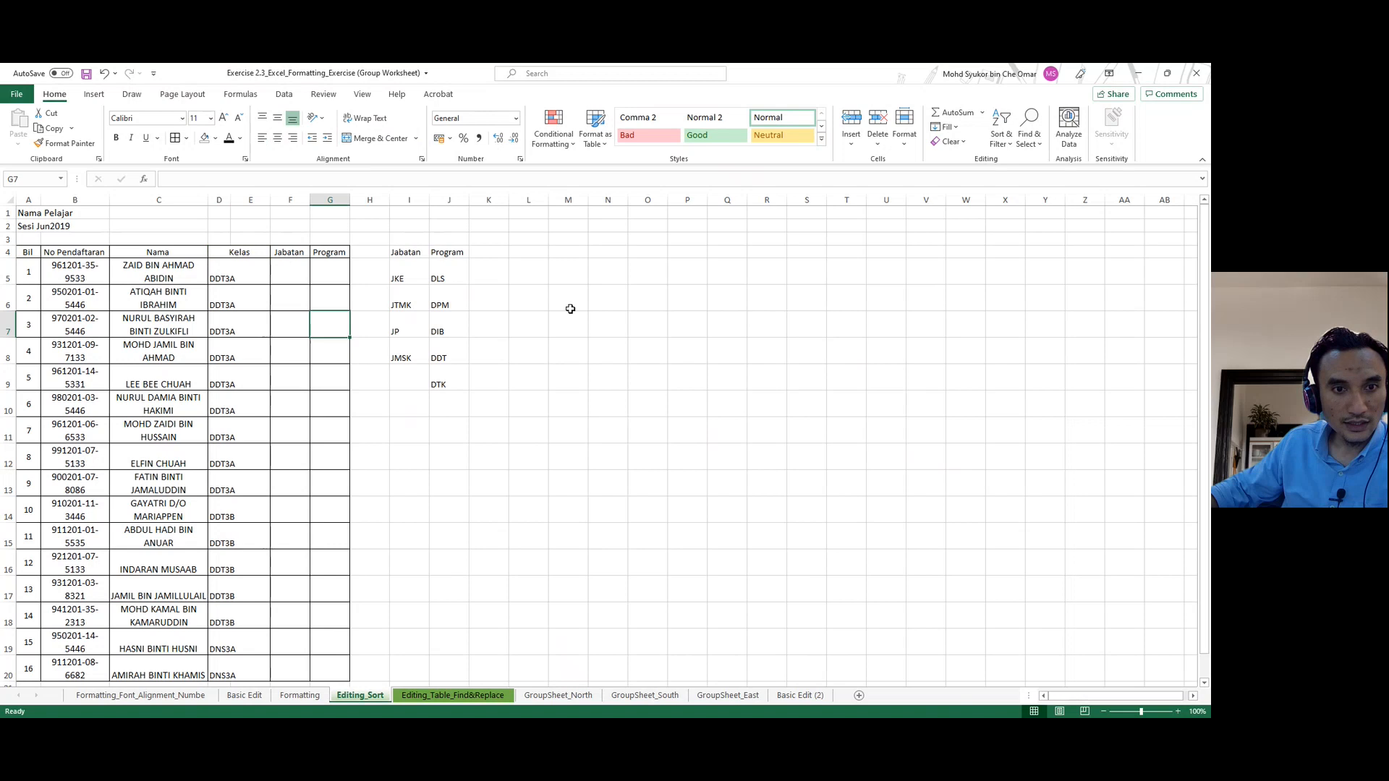
Add list-type data validation to the Jabatan cell F5, using the department codes in I5:I8 as its source.
{"action": "left_click_drag", "start_coordinate": [296, 271], "coordinate": [294, 672]}
{"action": "scroll", "coordinate": [350, 517], "scroll_direction": "down", "scroll_amount": 1}
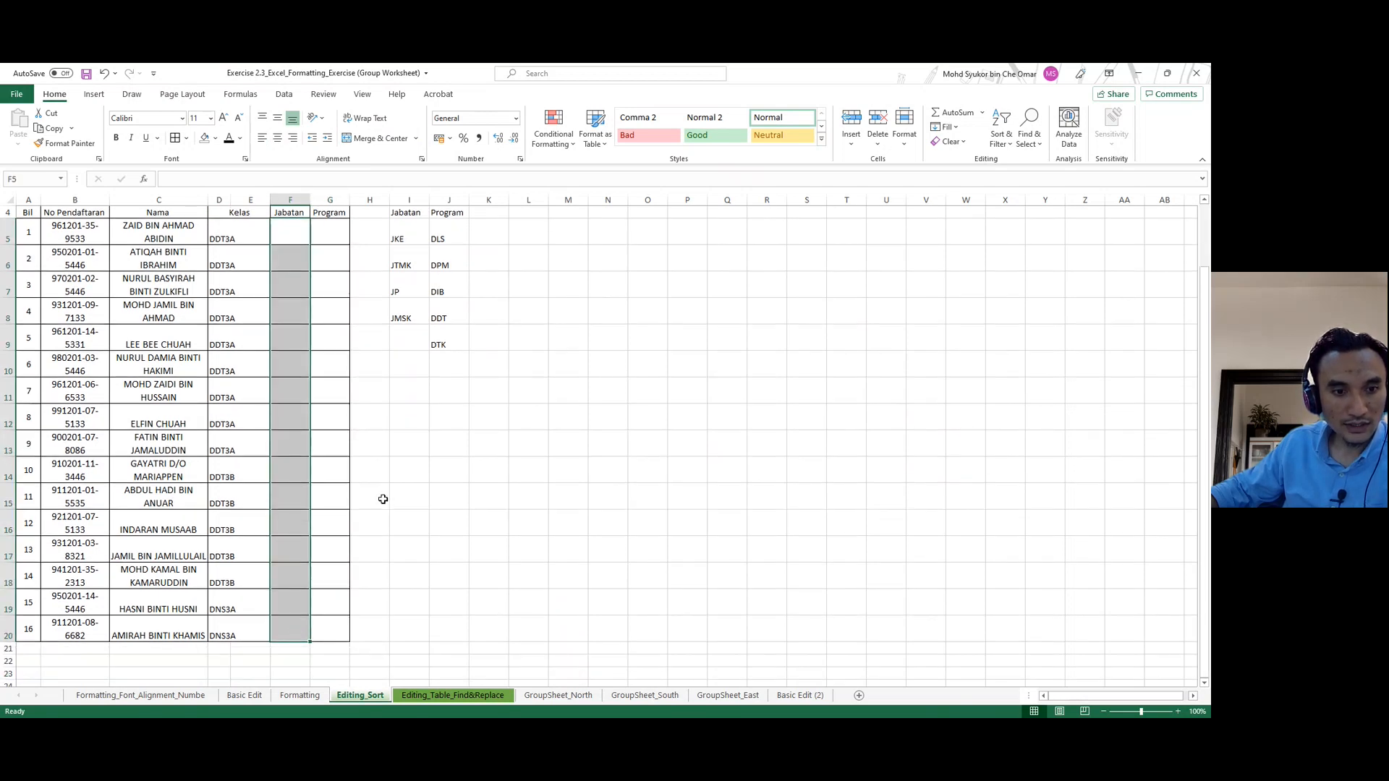
{"action": "scroll", "coordinate": [390, 498], "scroll_direction": "up", "scroll_amount": 1}
{"action": "left_click_drag", "start_coordinate": [404, 278], "coordinate": [403, 350]}
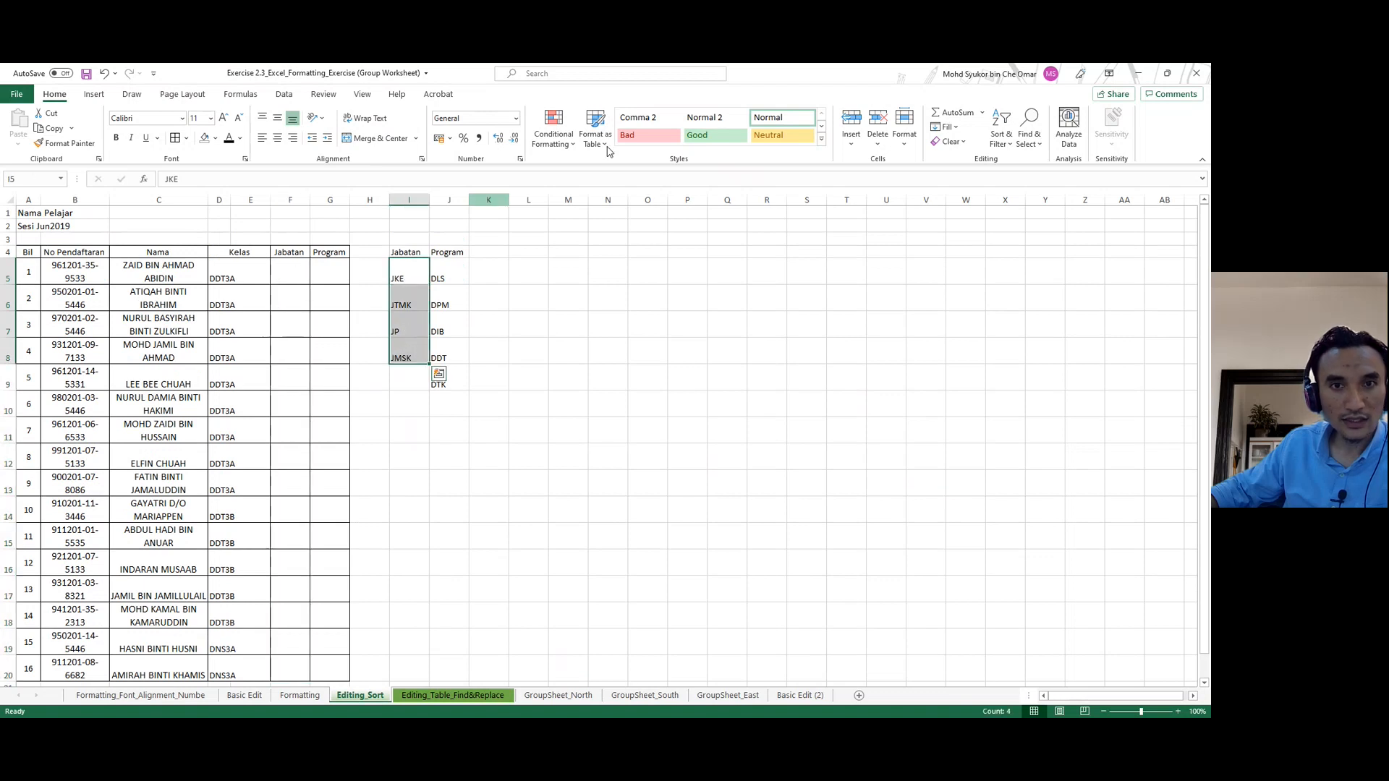
{"action": "left_click", "coordinate": [299, 276]}
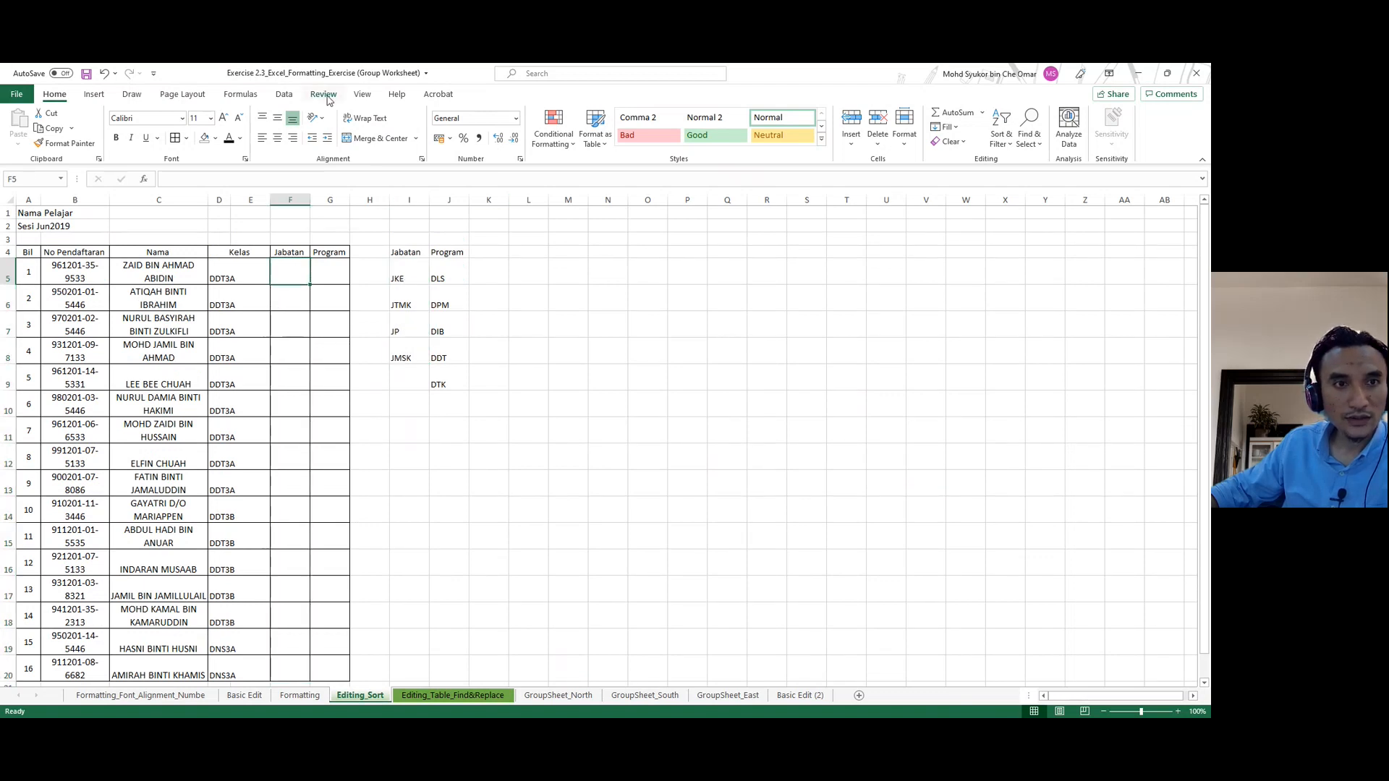
{"action": "left_click", "coordinate": [285, 97]}
{"action": "left_click", "coordinate": [732, 139]}
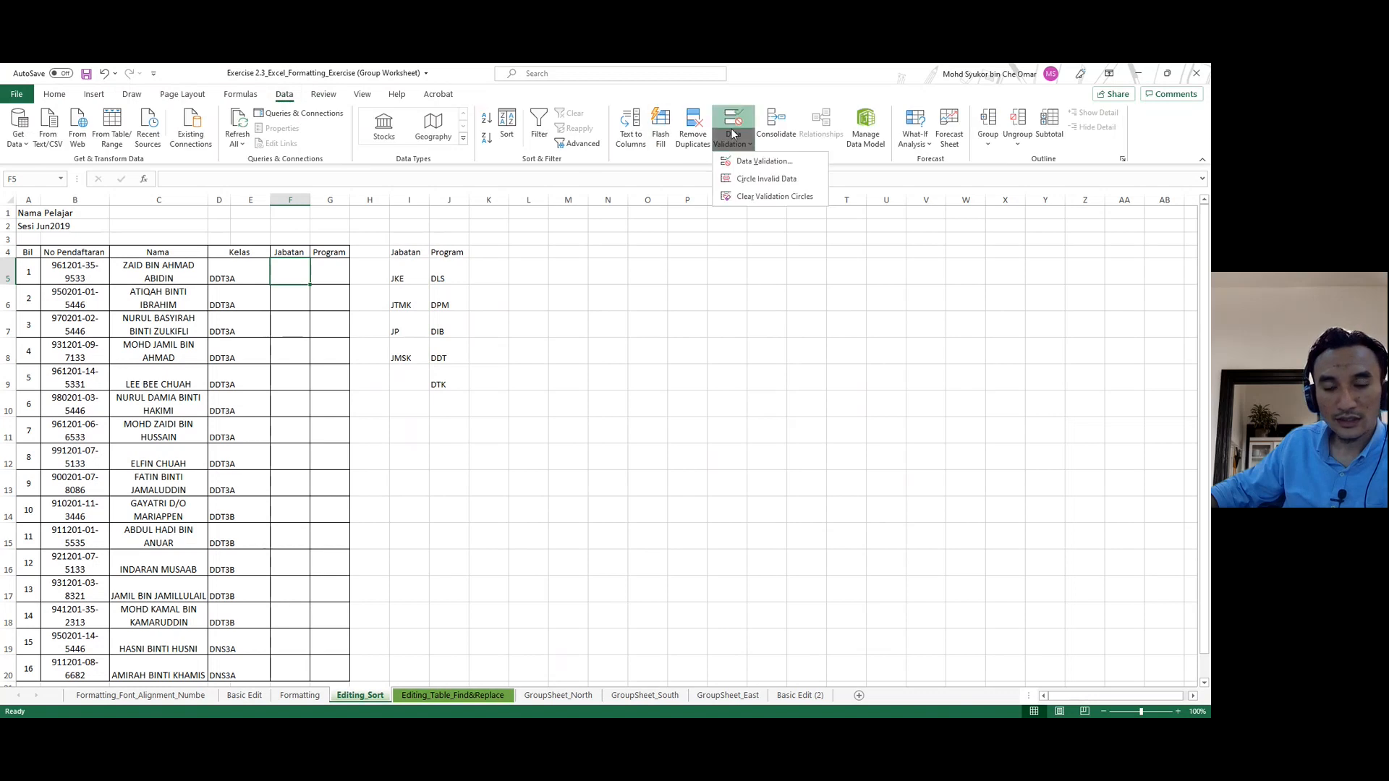
{"action": "left_click", "coordinate": [752, 162]}
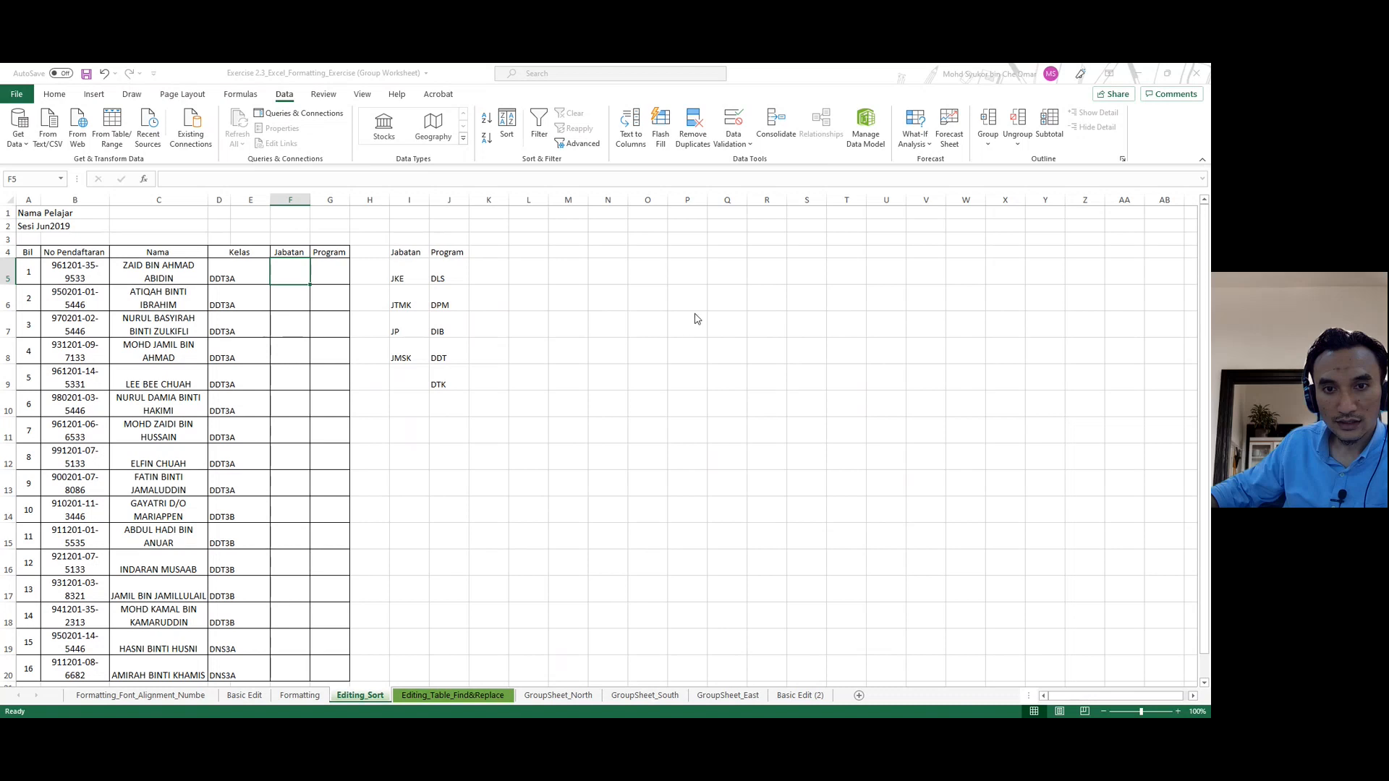
{"action": "left_click", "coordinate": [824, 362]}
{"action": "left_click_drag", "start_coordinate": [410, 272], "coordinate": [418, 356]}
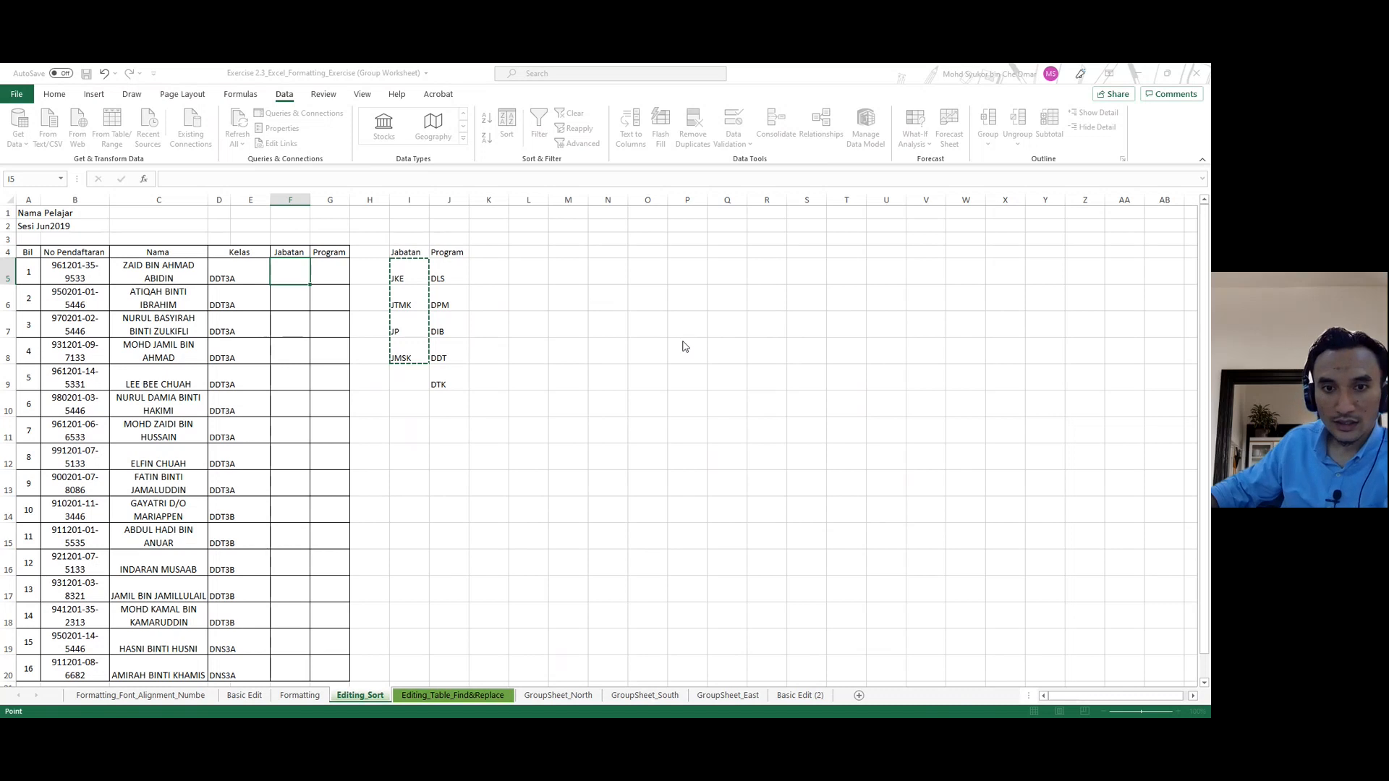
{"action": "left_click", "coordinate": [801, 441]}
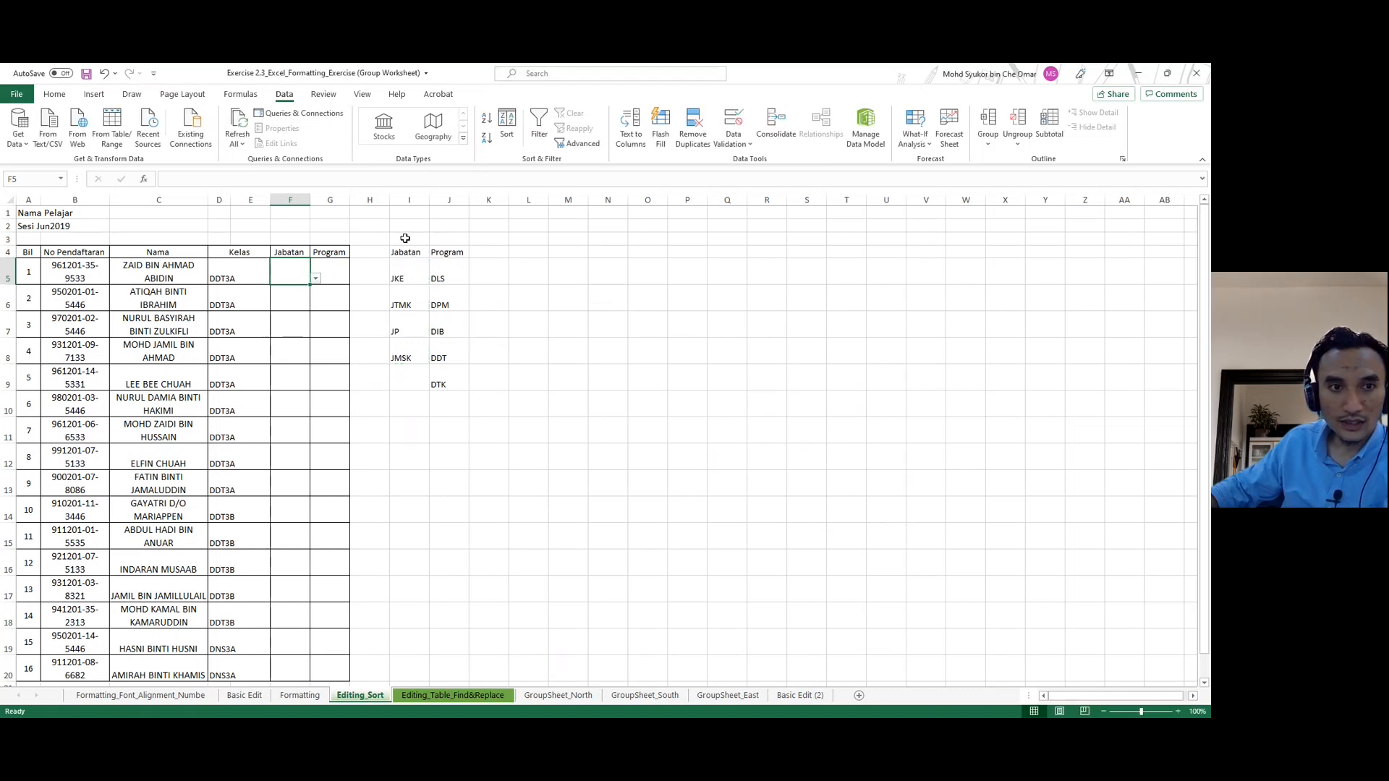
Add list-type data validation to the Program cell G5, using the program codes in J5:J9 as its source.
{"action": "left_click", "coordinate": [342, 265]}
{"action": "left_click", "coordinate": [745, 130]}
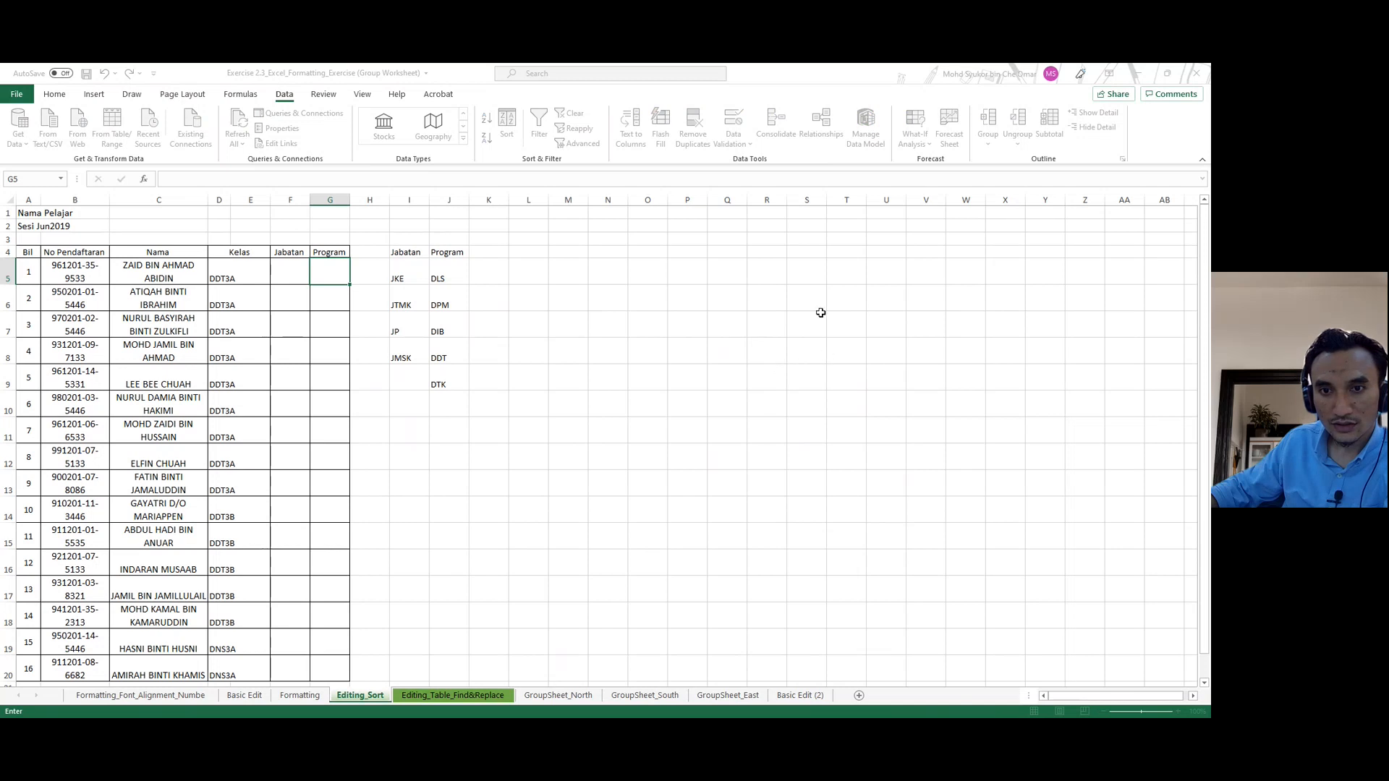
{"action": "left_click_drag", "start_coordinate": [452, 274], "coordinate": [452, 383]}
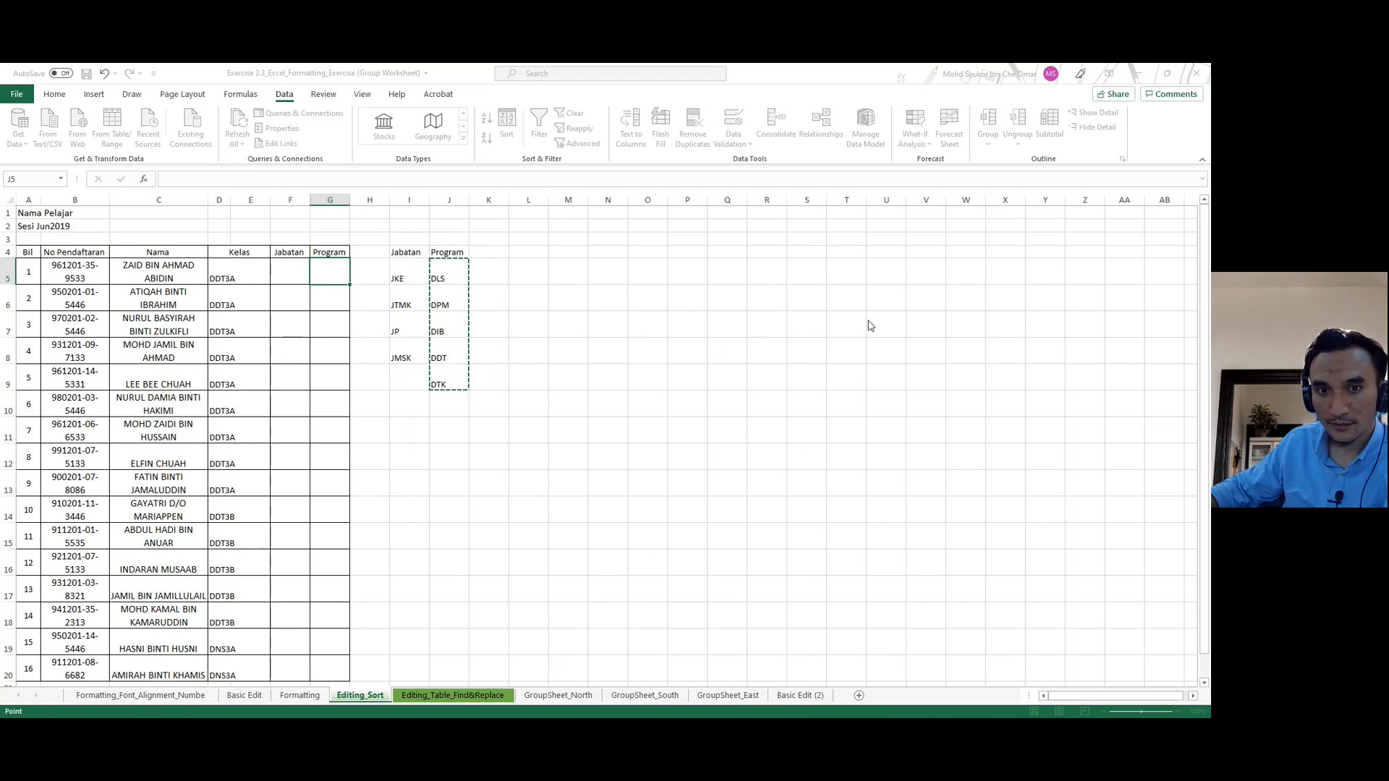
{"action": "key", "text": "Return"}
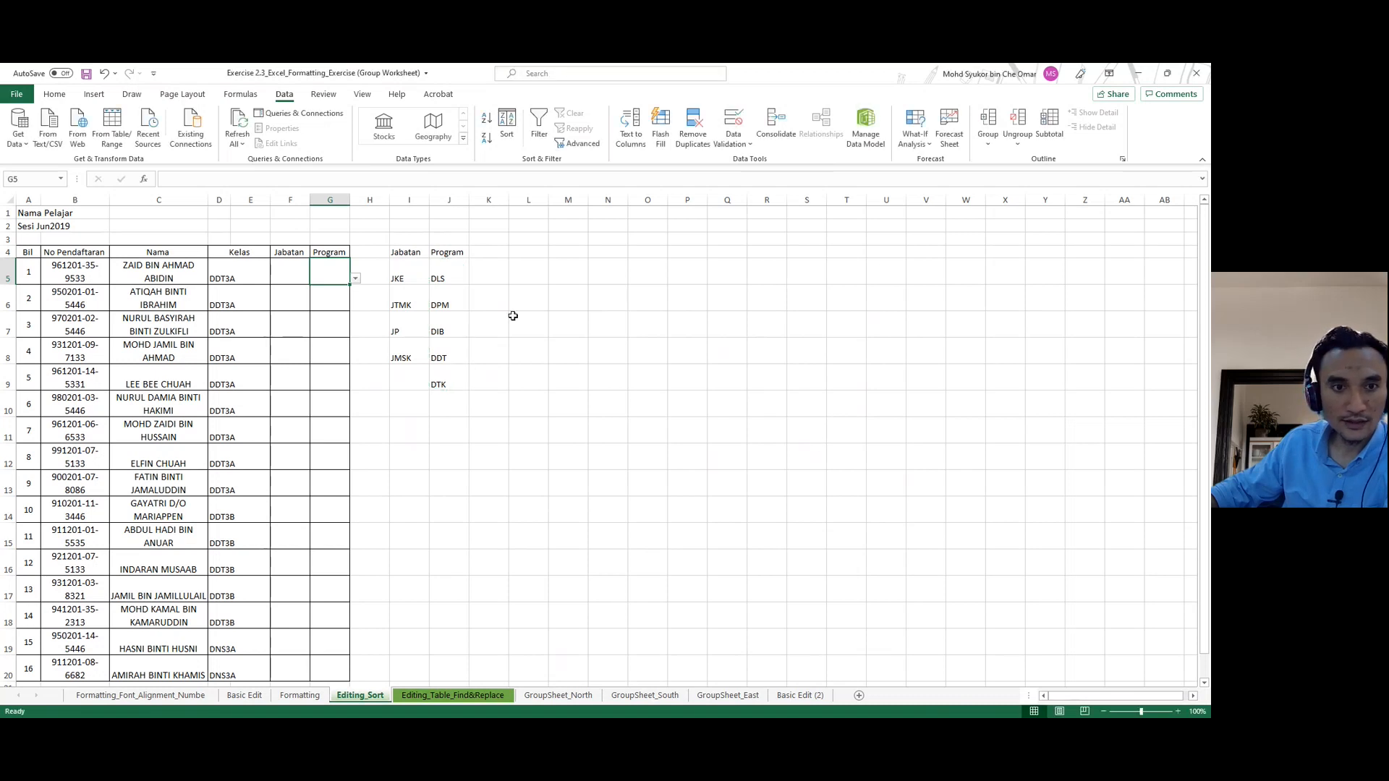
Fill the Program and Jabatan validation lists from G5 and F5 down through row 20.
{"action": "left_click", "coordinate": [397, 274]}
{"action": "left_click", "coordinate": [344, 277]}
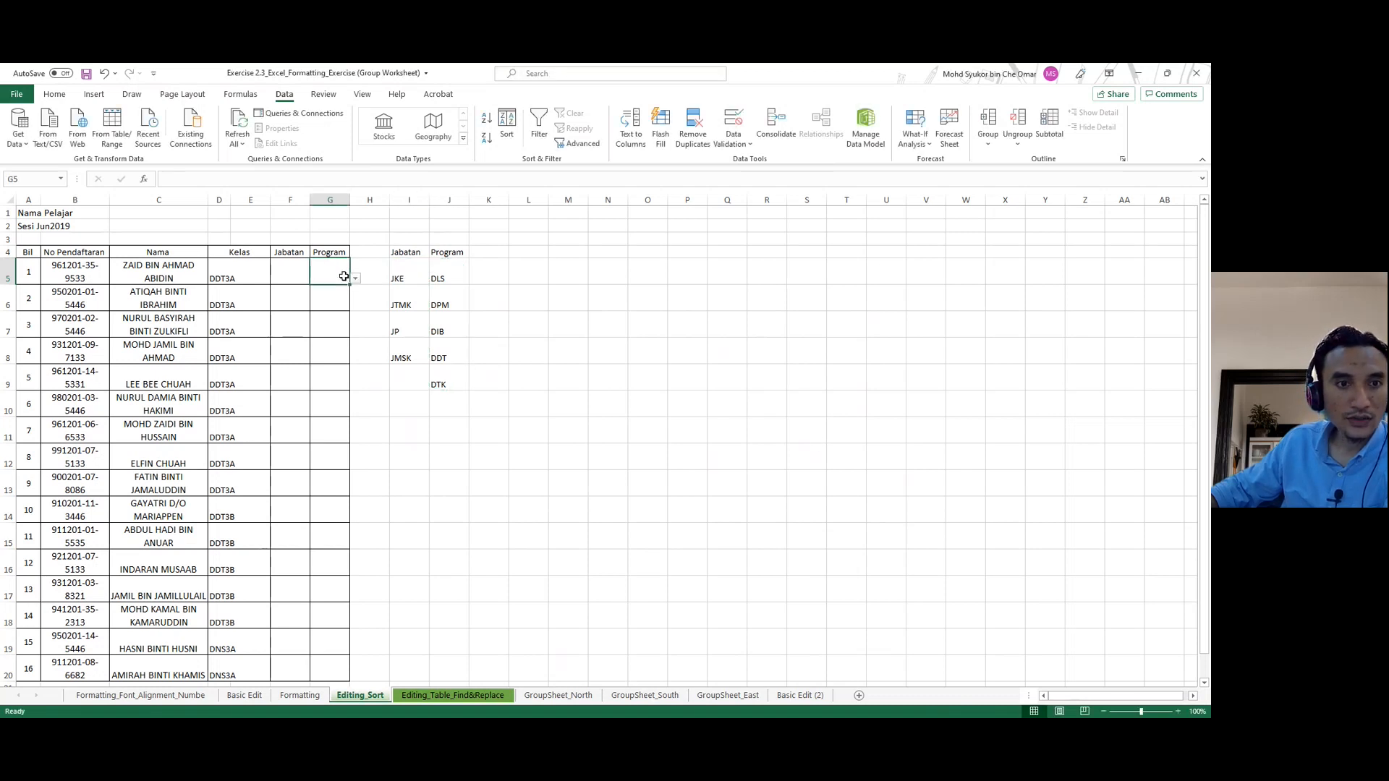
{"action": "left_click_drag", "start_coordinate": [350, 284], "coordinate": [345, 640]}
{"action": "left_click", "coordinate": [284, 232]}
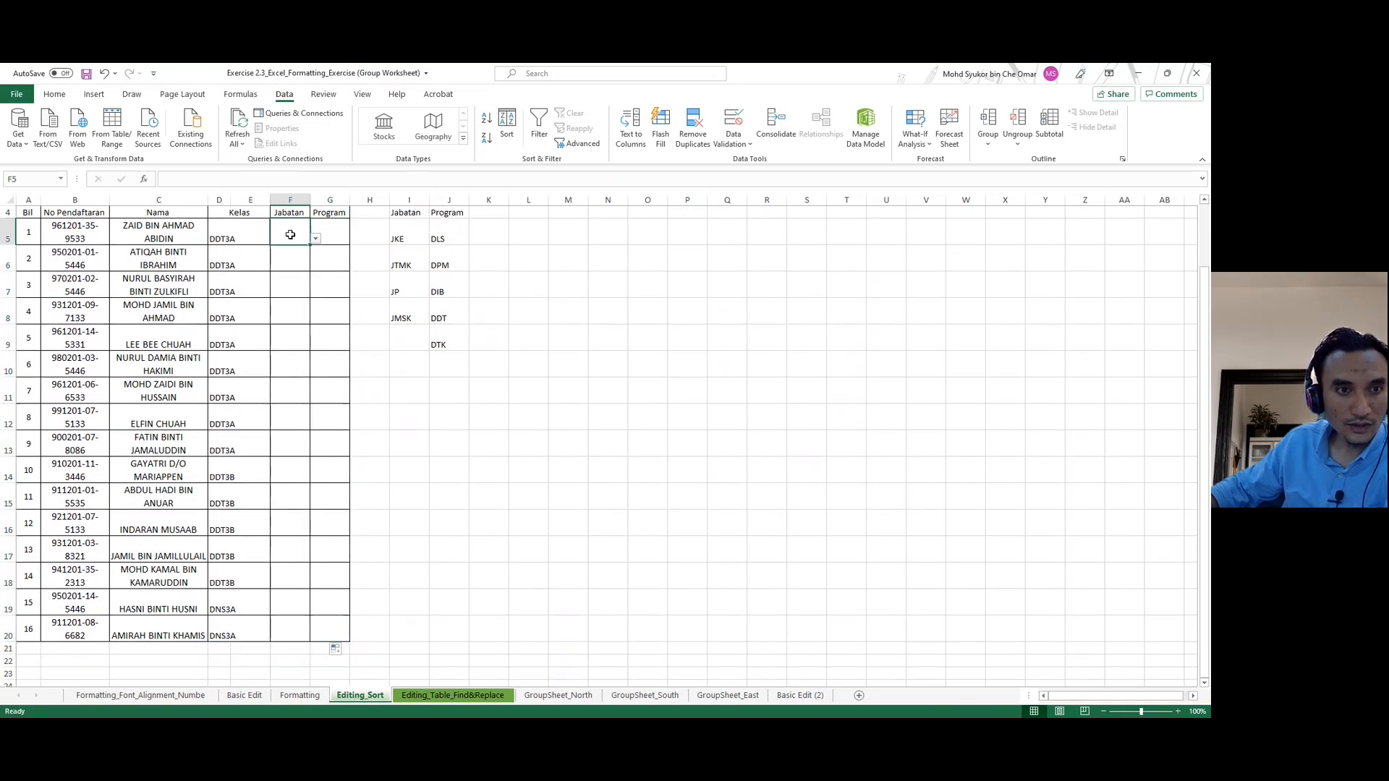
{"action": "left_click_drag", "start_coordinate": [310, 245], "coordinate": [318, 640]}
{"action": "left_click", "coordinate": [325, 263]}
{"action": "left_click", "coordinate": [304, 257]}
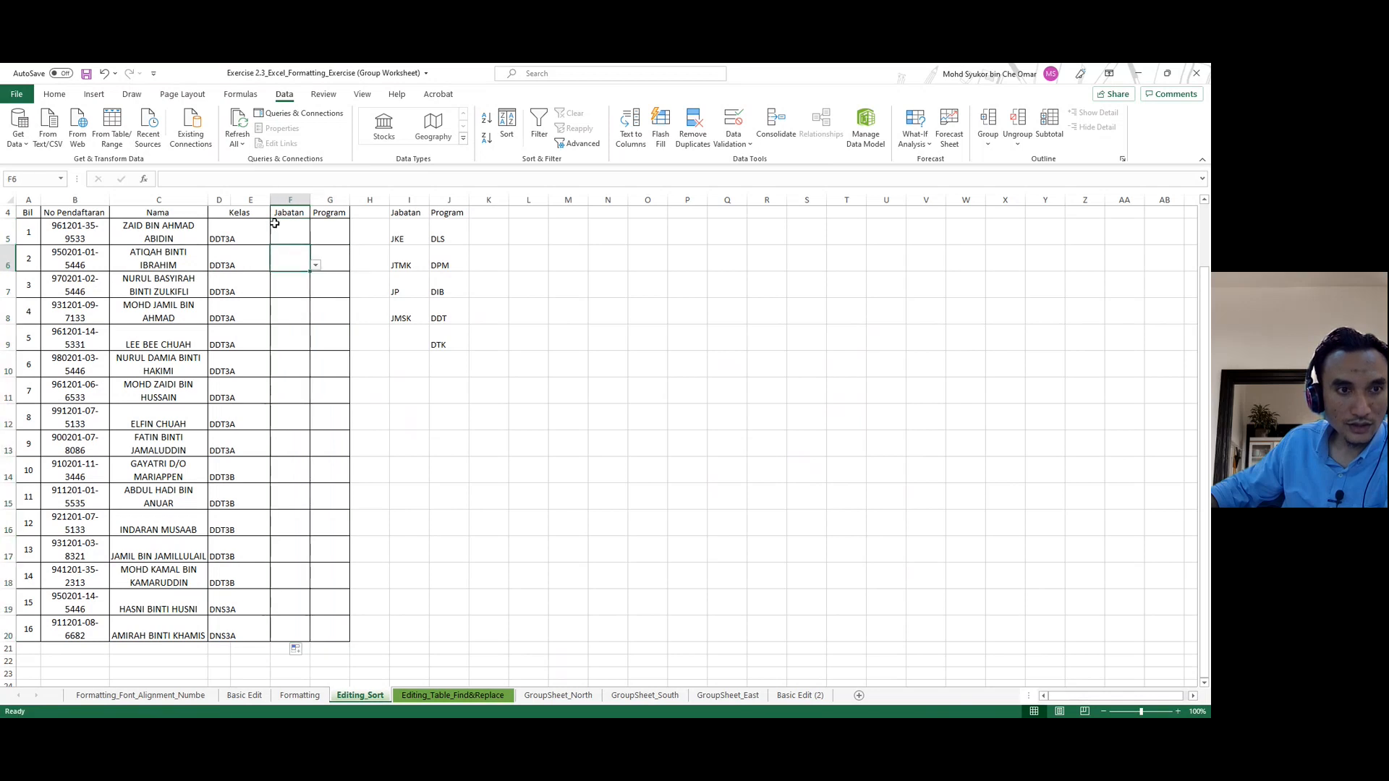
Choose JTMK as the Jabatan in F5, and fill it down through F18.
{"action": "left_click", "coordinate": [278, 225]}
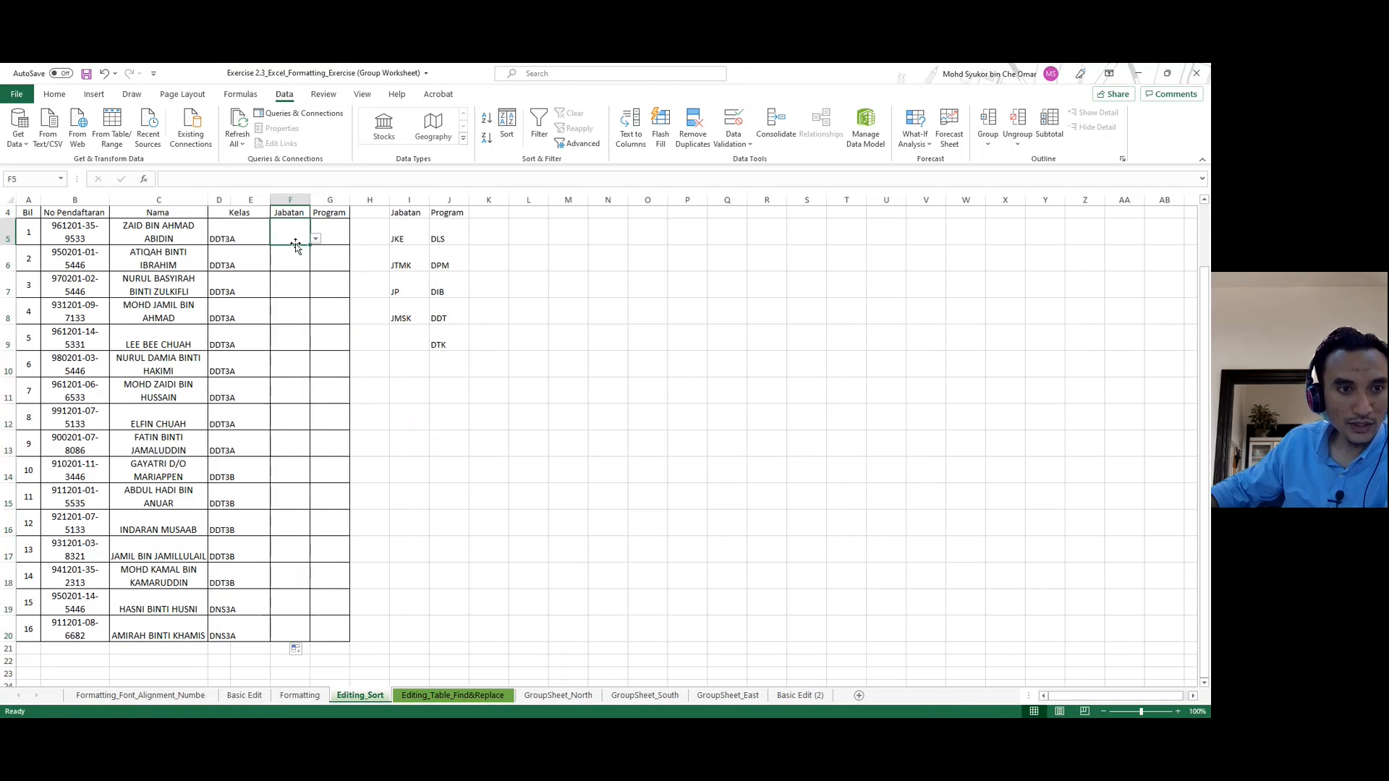
{"action": "left_click", "coordinate": [315, 240]}
{"action": "left_click", "coordinate": [300, 260]}
{"action": "left_click_drag", "start_coordinate": [309, 246], "coordinate": [299, 591]}
Choose JMSK as the Jabatan for the last two students, in F19 and F20.
{"action": "left_click", "coordinate": [284, 606]}
{"action": "left_click", "coordinate": [316, 612]}
{"action": "left_click", "coordinate": [289, 648]}
{"action": "left_click", "coordinate": [299, 625]}
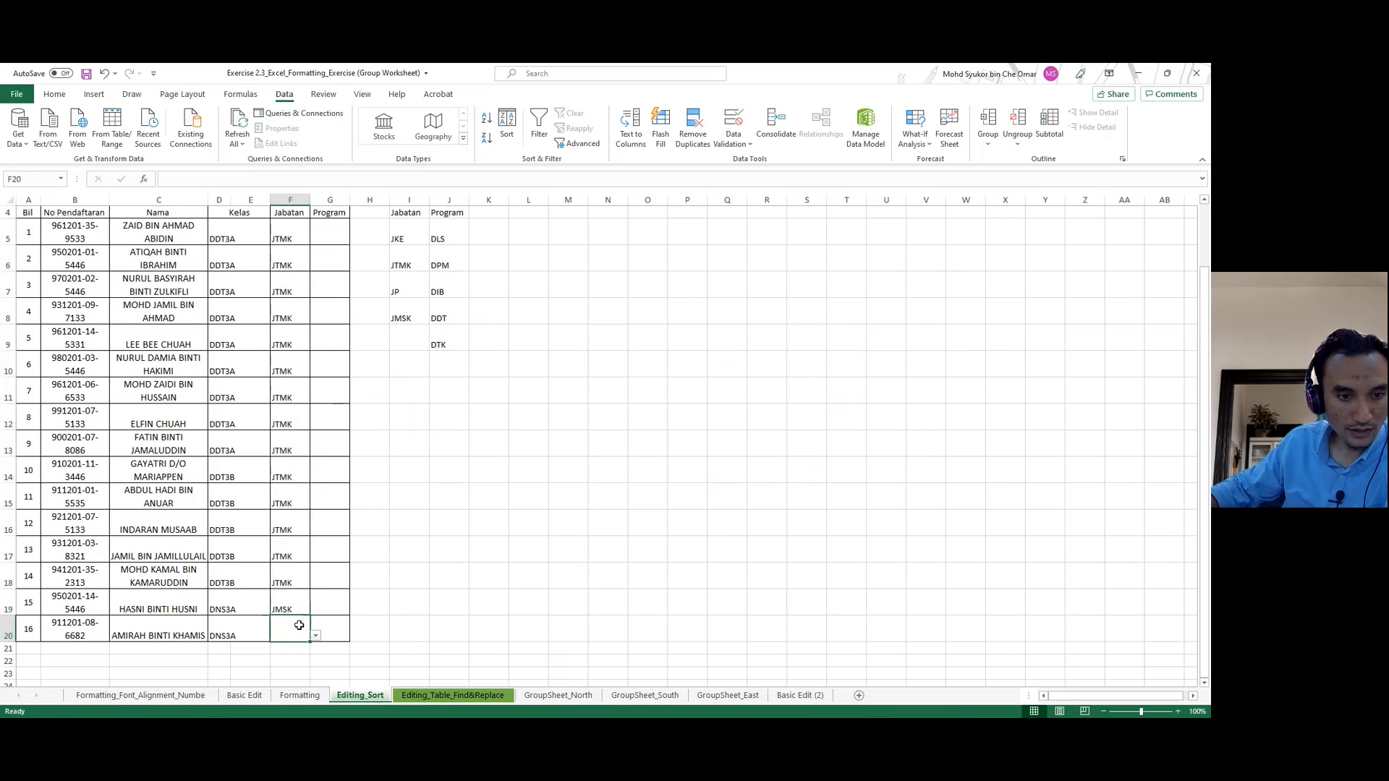
{"action": "left_click", "coordinate": [315, 637]}
{"action": "left_click", "coordinate": [289, 675]}
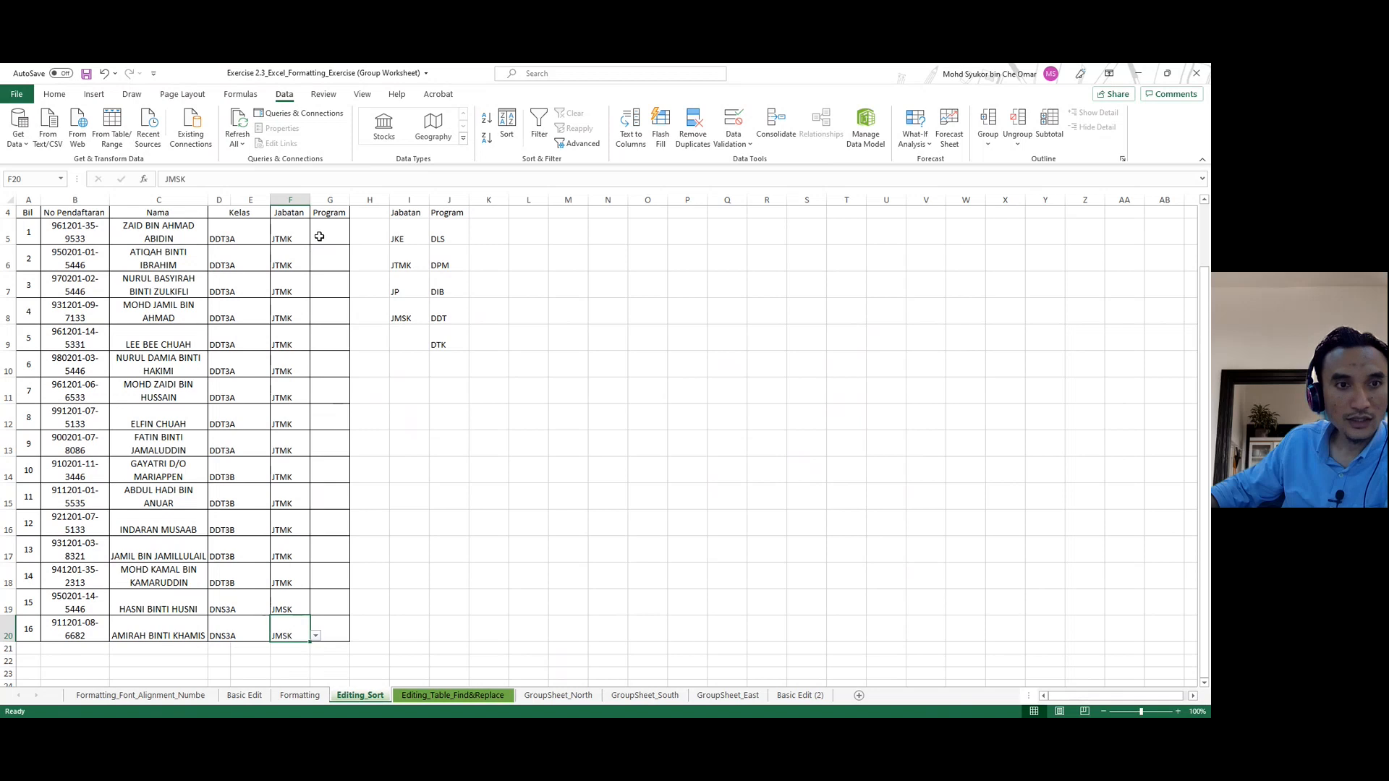
Choose DDT as the Program in G5, and fill it down through G18.
{"action": "left_click", "coordinate": [343, 235]}
{"action": "left_click", "coordinate": [355, 239]}
{"action": "left_click", "coordinate": [339, 275]}
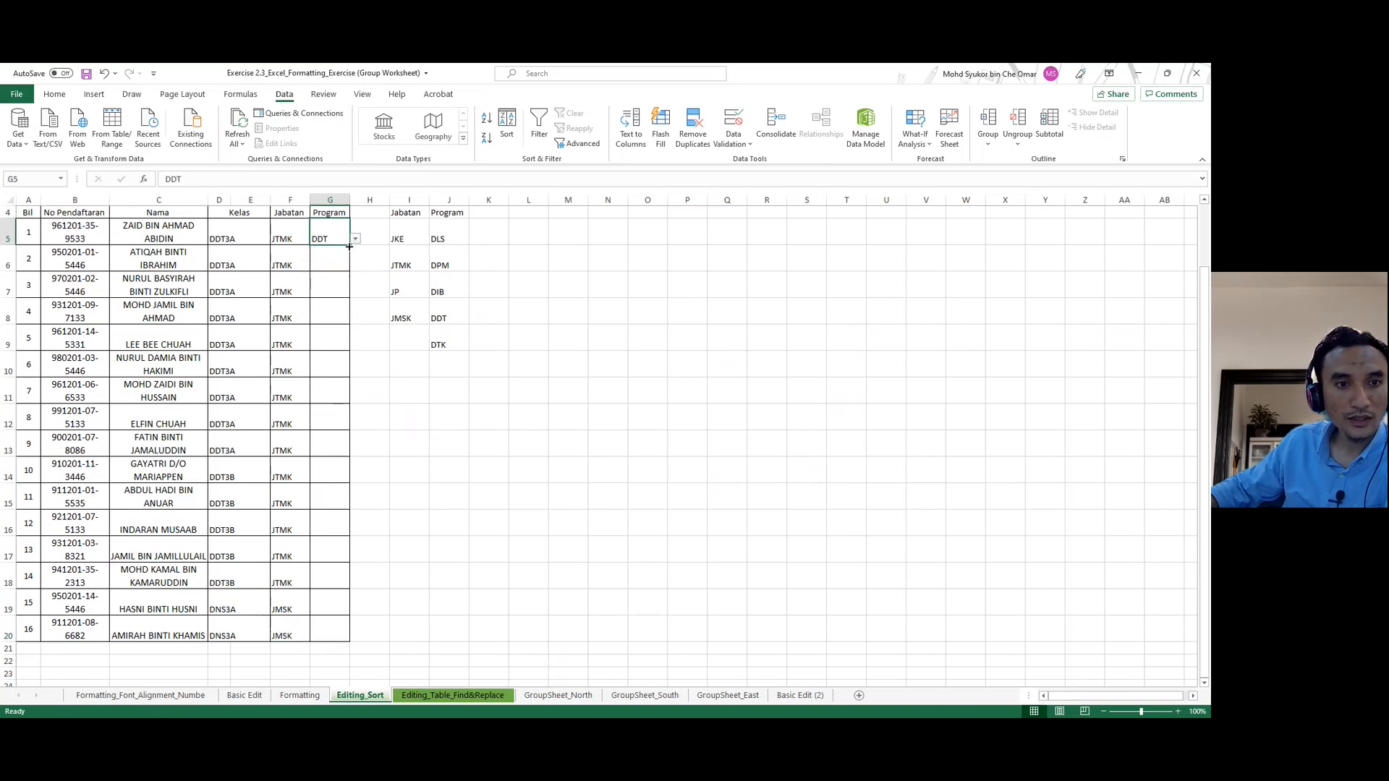
{"action": "left_click_drag", "start_coordinate": [349, 246], "coordinate": [335, 583]}
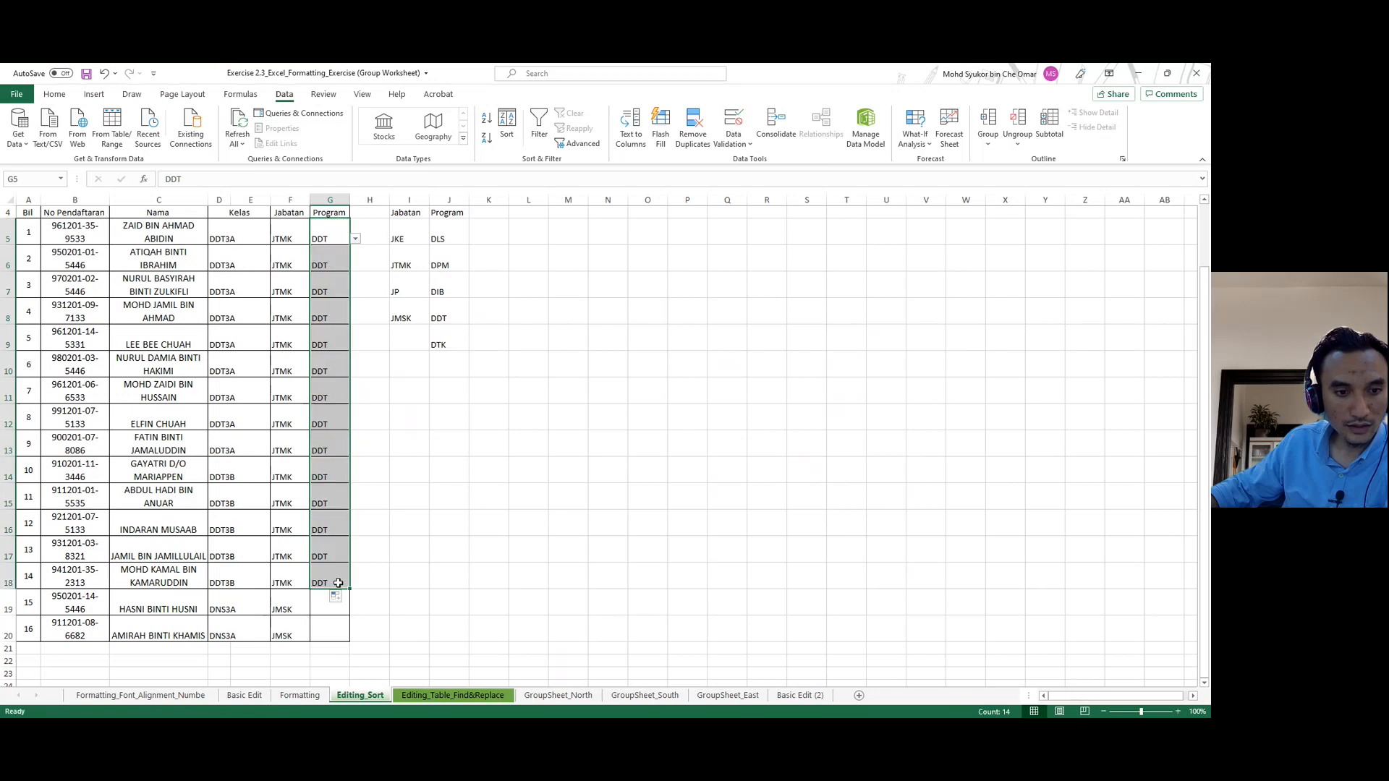
Choose DTK as the Program for the last two students, in G19 and G20.
{"action": "left_click", "coordinate": [331, 610]}
{"action": "left_click", "coordinate": [355, 610]}
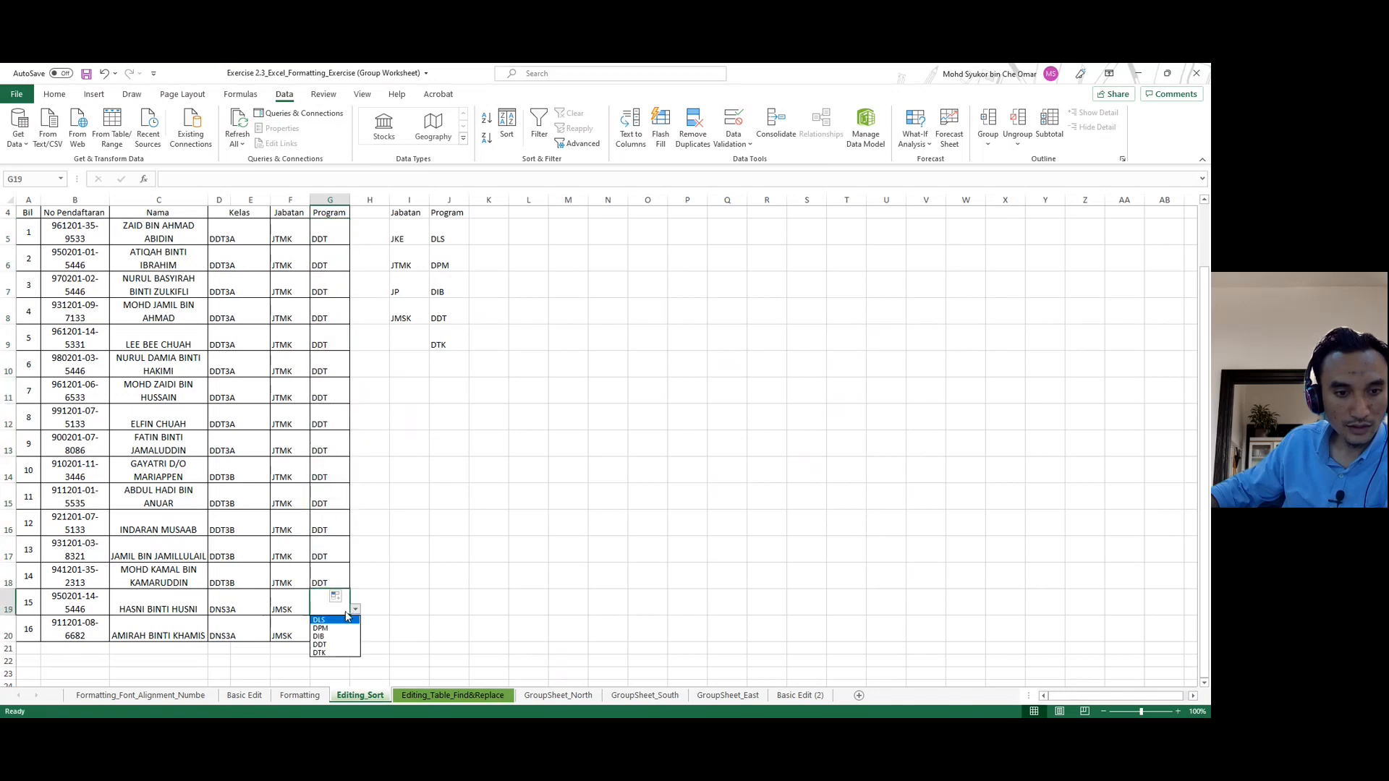
{"action": "left_click", "coordinate": [338, 653]}
{"action": "left_click", "coordinate": [330, 623]}
{"action": "left_click", "coordinate": [355, 636]}
{"action": "left_click", "coordinate": [335, 678]}
{"action": "left_click", "coordinate": [449, 549]}
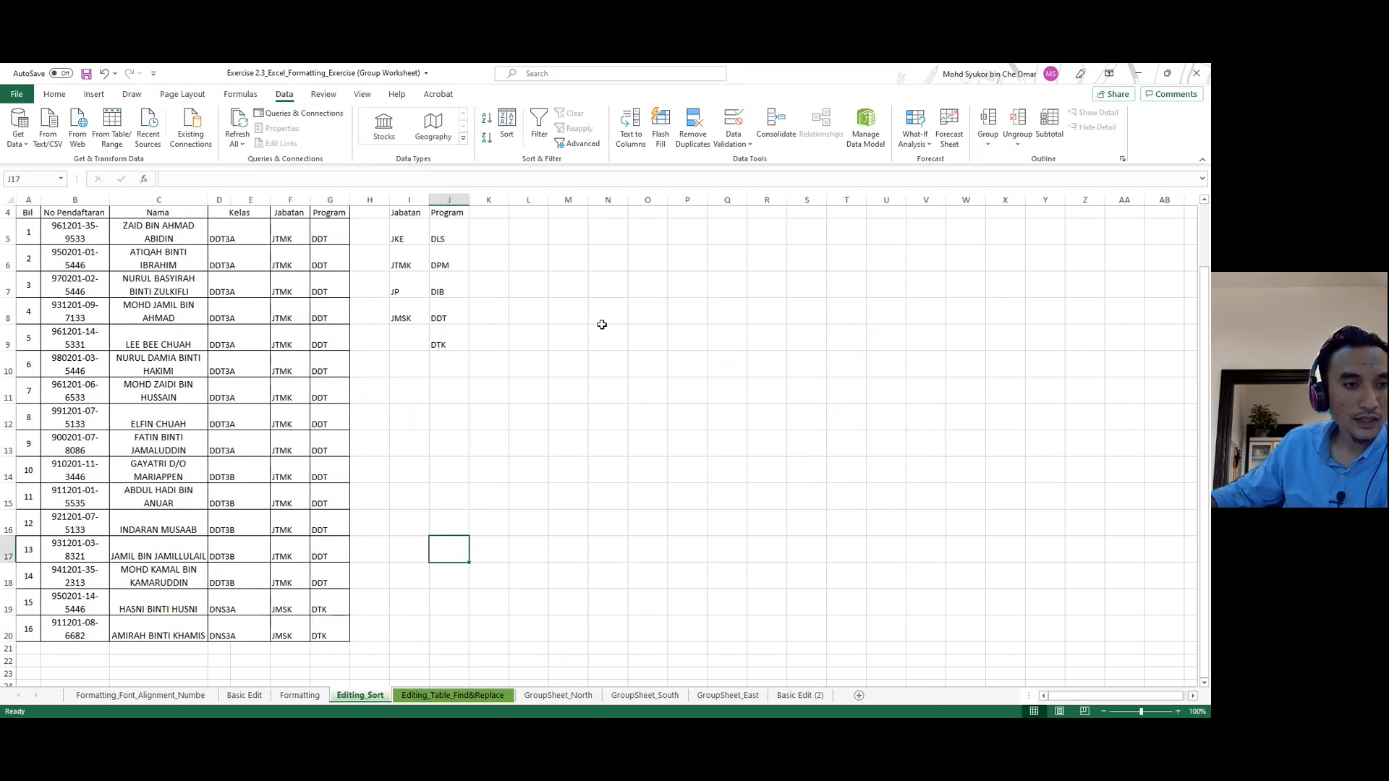
{"action": "left_click", "coordinate": [655, 365]}
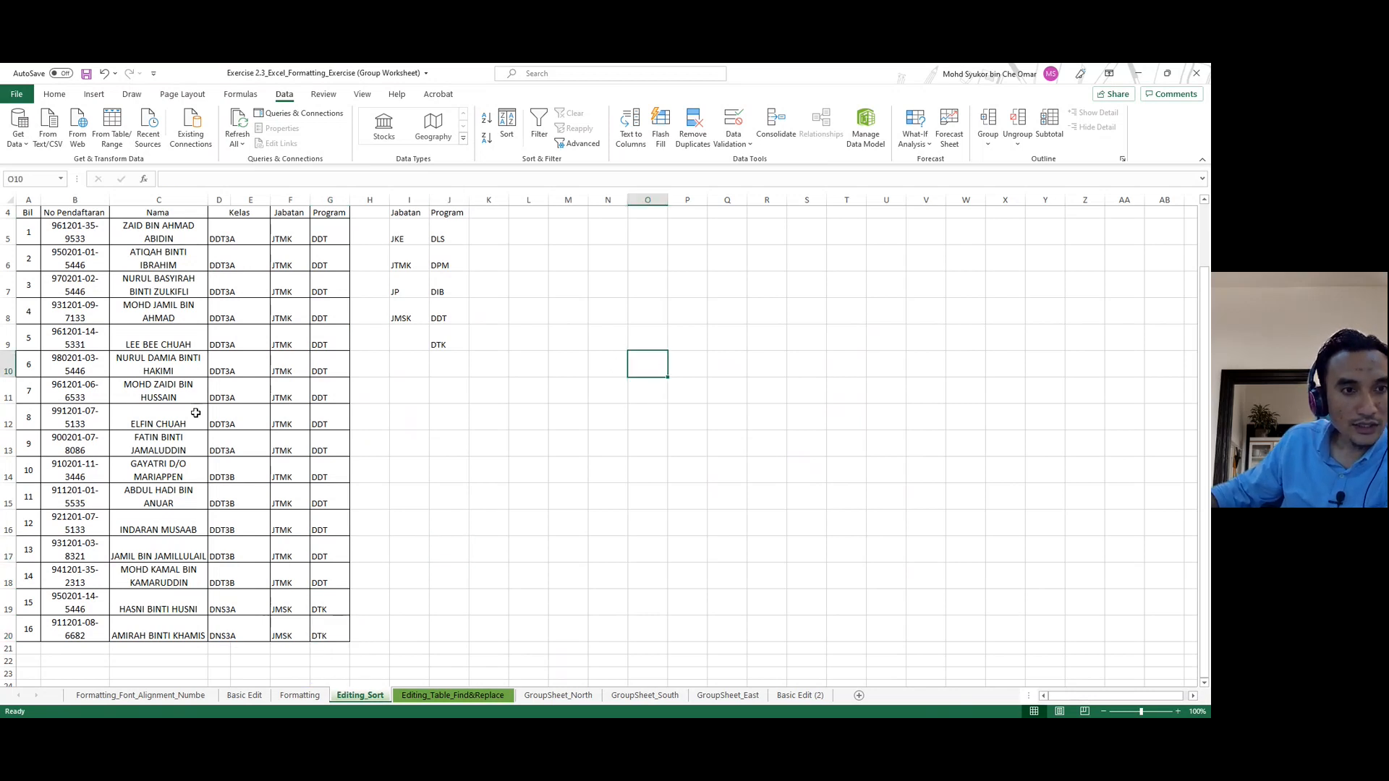
{"action": "scroll", "coordinate": [189, 347], "scroll_direction": "up", "scroll_amount": 1}
{"action": "left_click", "coordinate": [54, 94]}
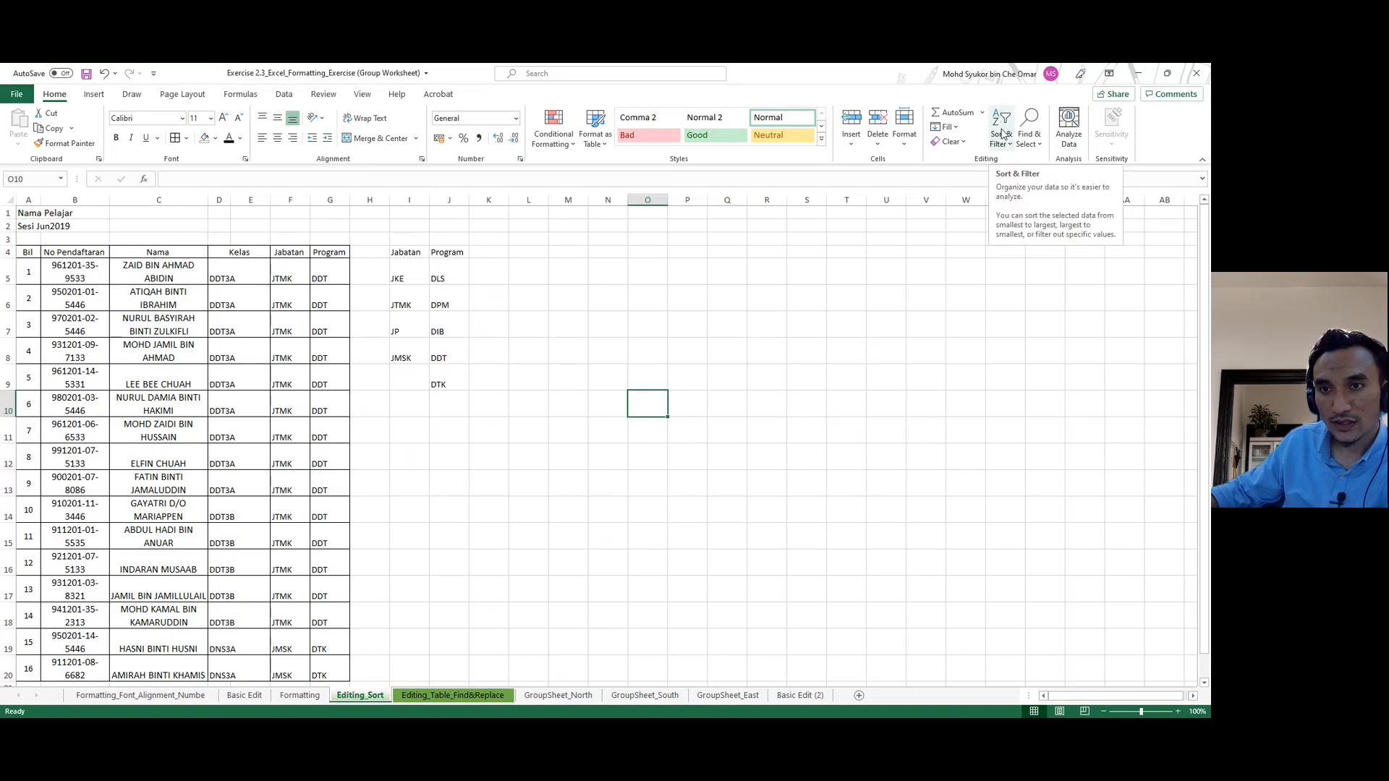
{"action": "left_click", "coordinate": [1002, 134]}
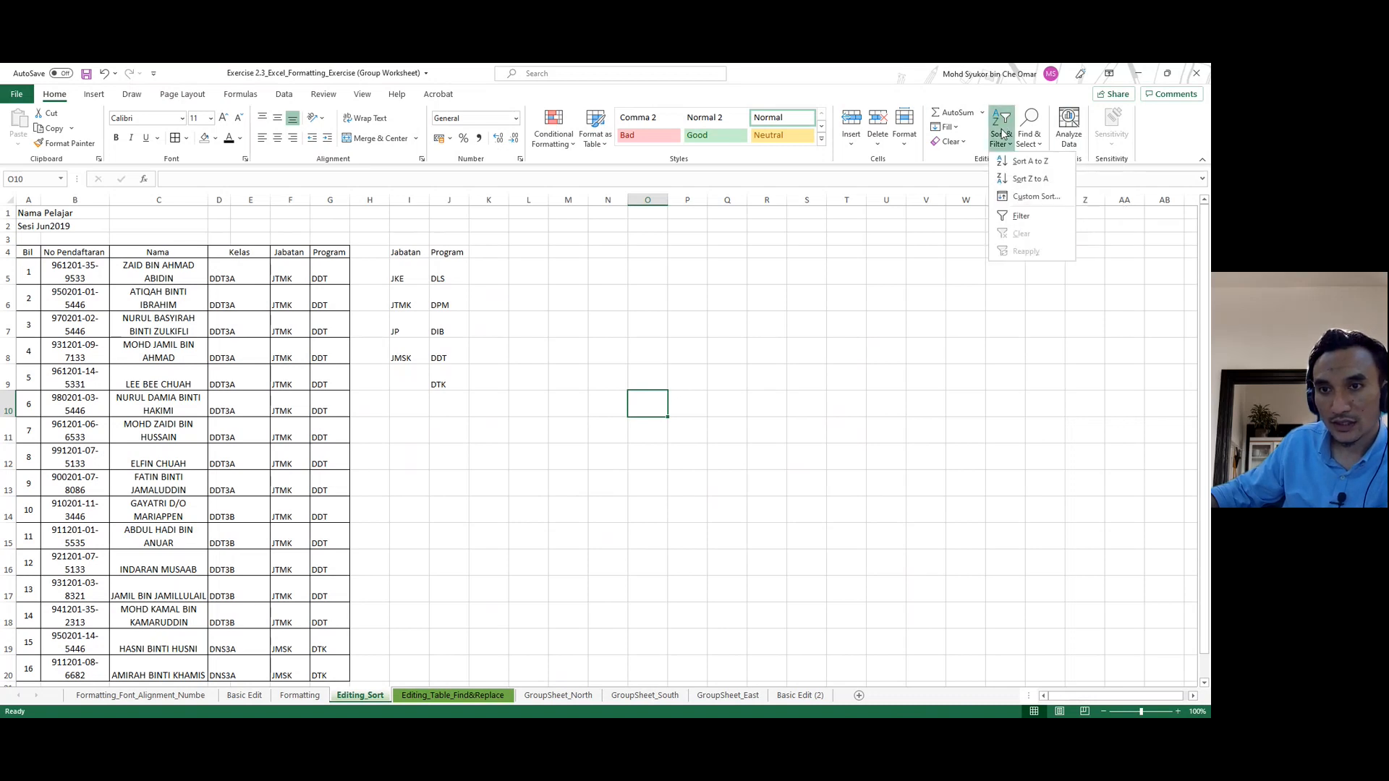
{"action": "left_click", "coordinate": [1034, 197]}
{"action": "left_click", "coordinate": [612, 432]}
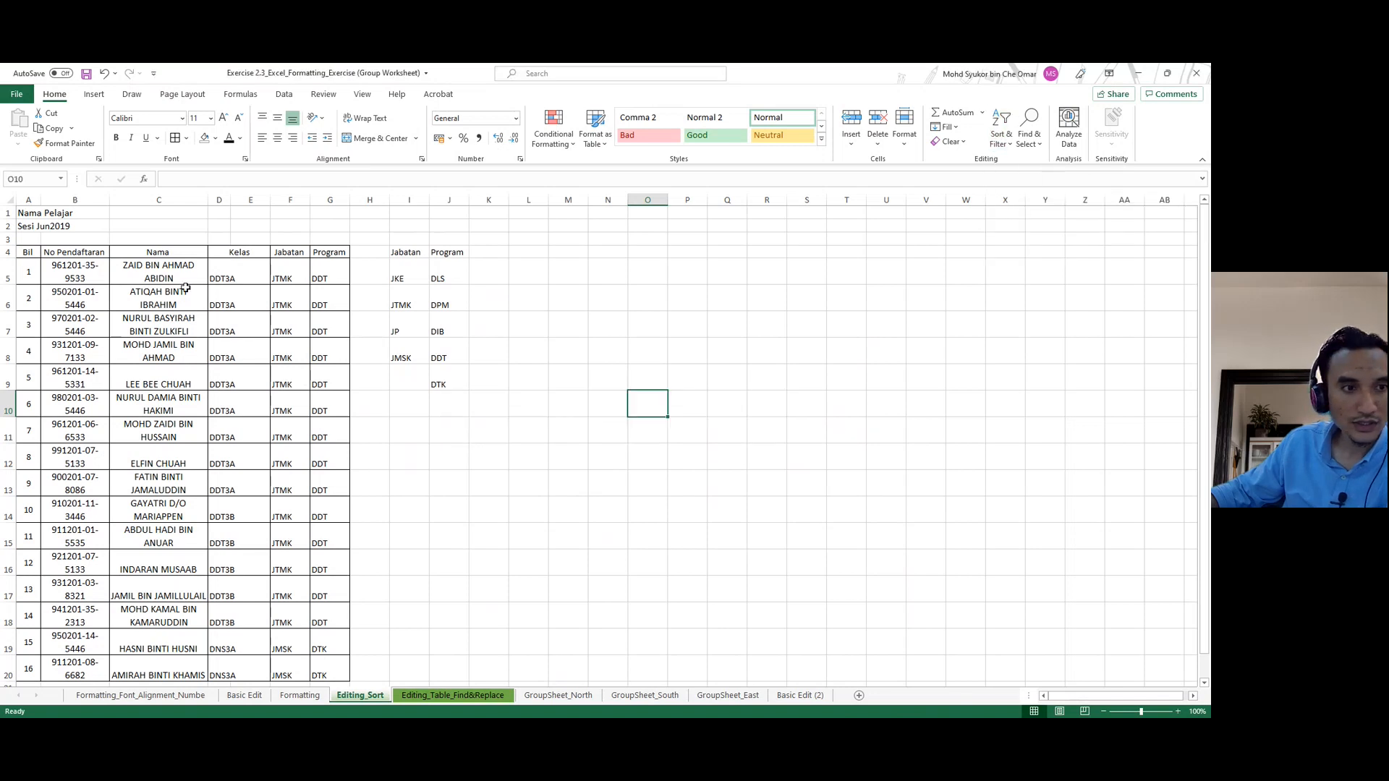
Try to custom sort the student list, A4:G20, by the cell values of column C from A to Z.
{"action": "left_click_drag", "start_coordinate": [28, 253], "coordinate": [327, 635]}
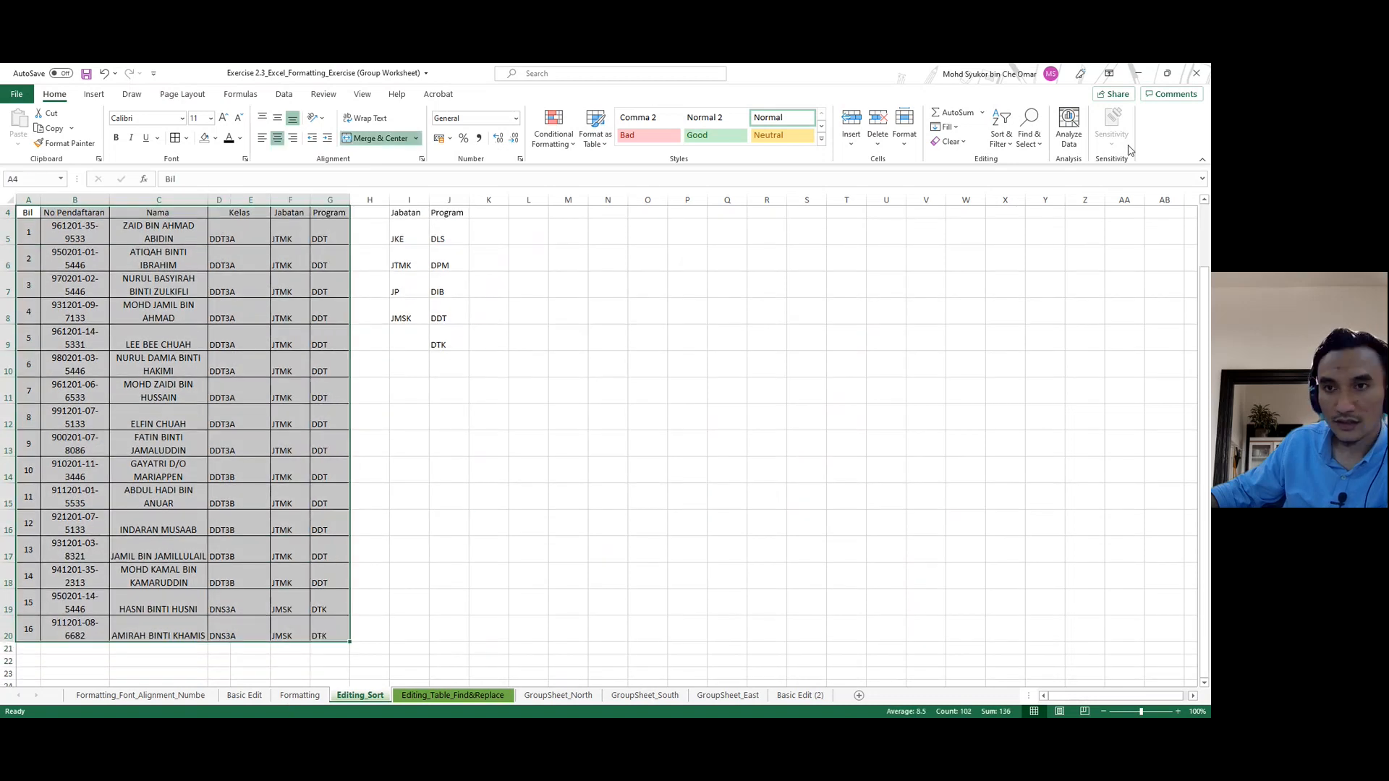
{"action": "left_click", "coordinate": [1005, 136]}
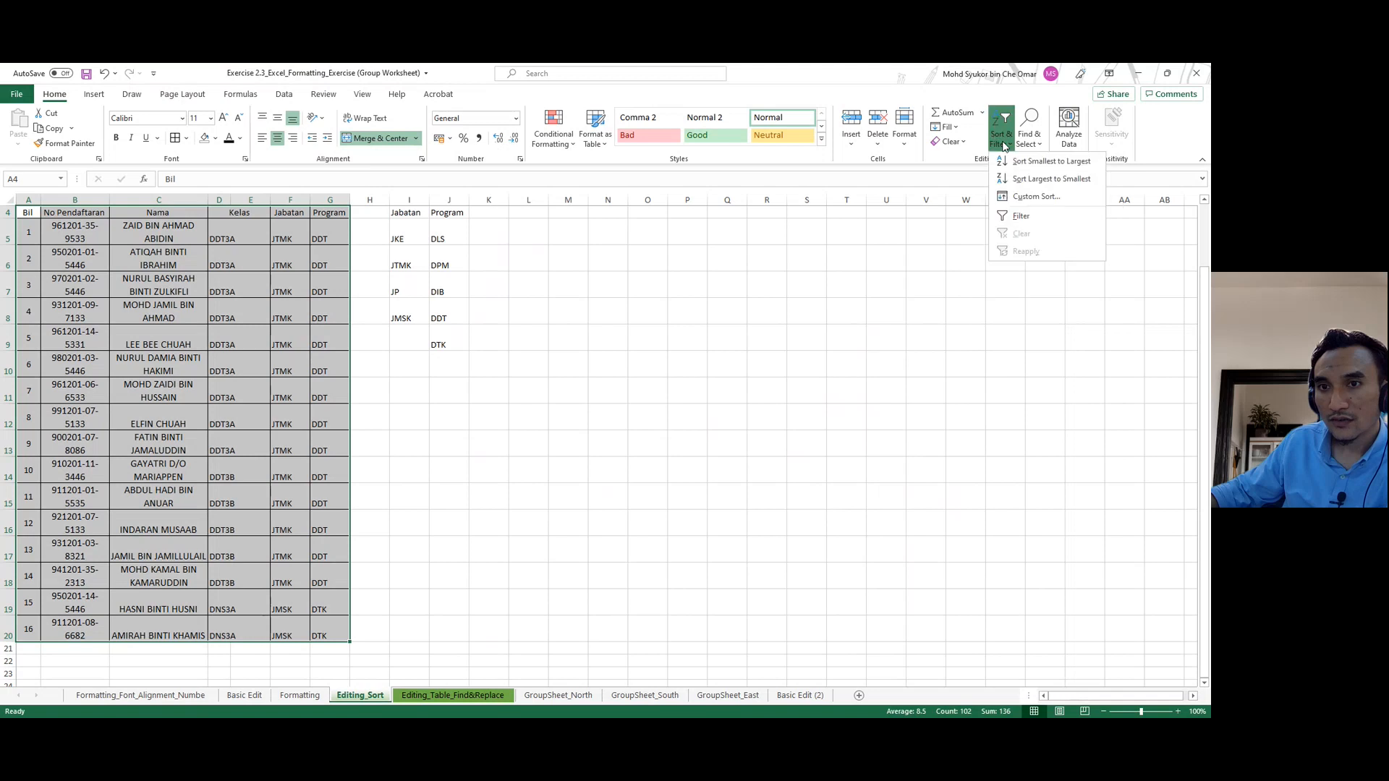
{"action": "left_click", "coordinate": [1023, 200]}
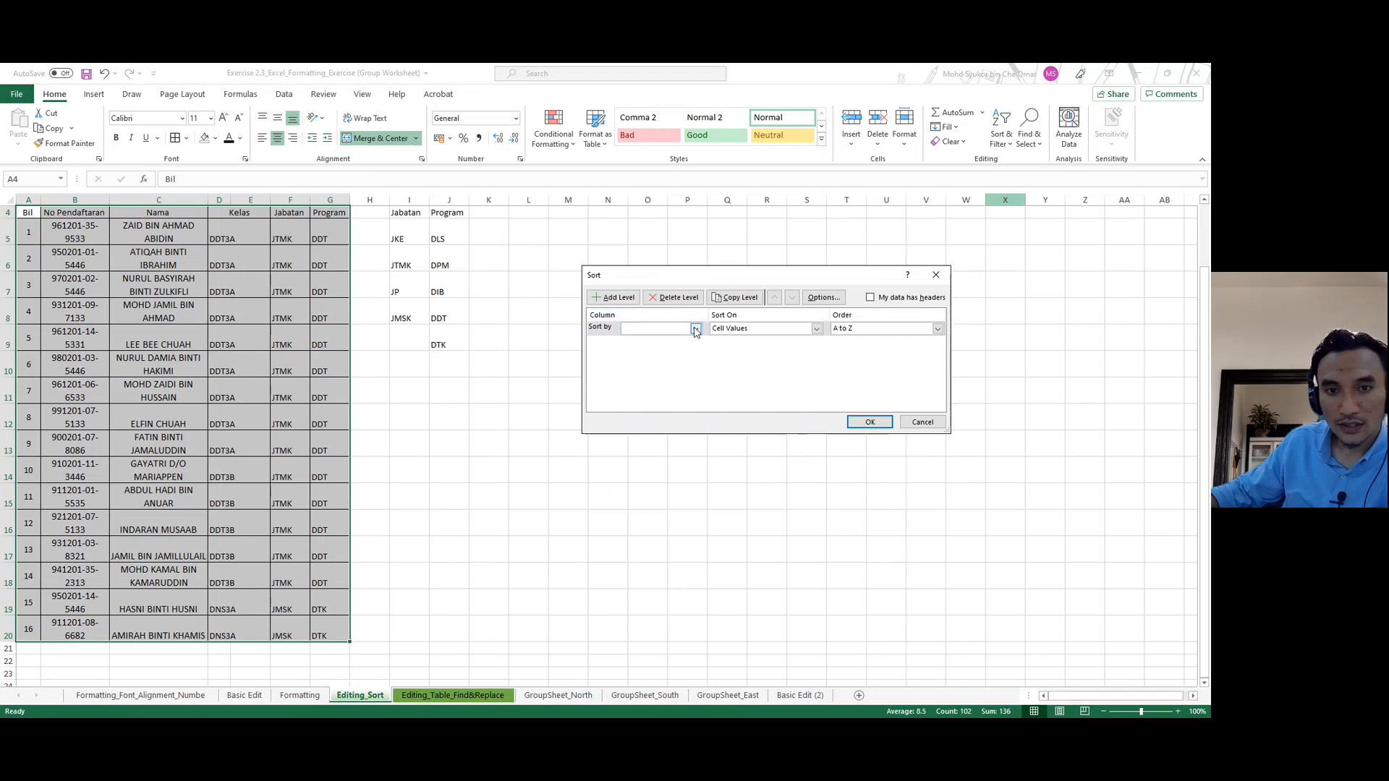
{"action": "left_click", "coordinate": [666, 360]}
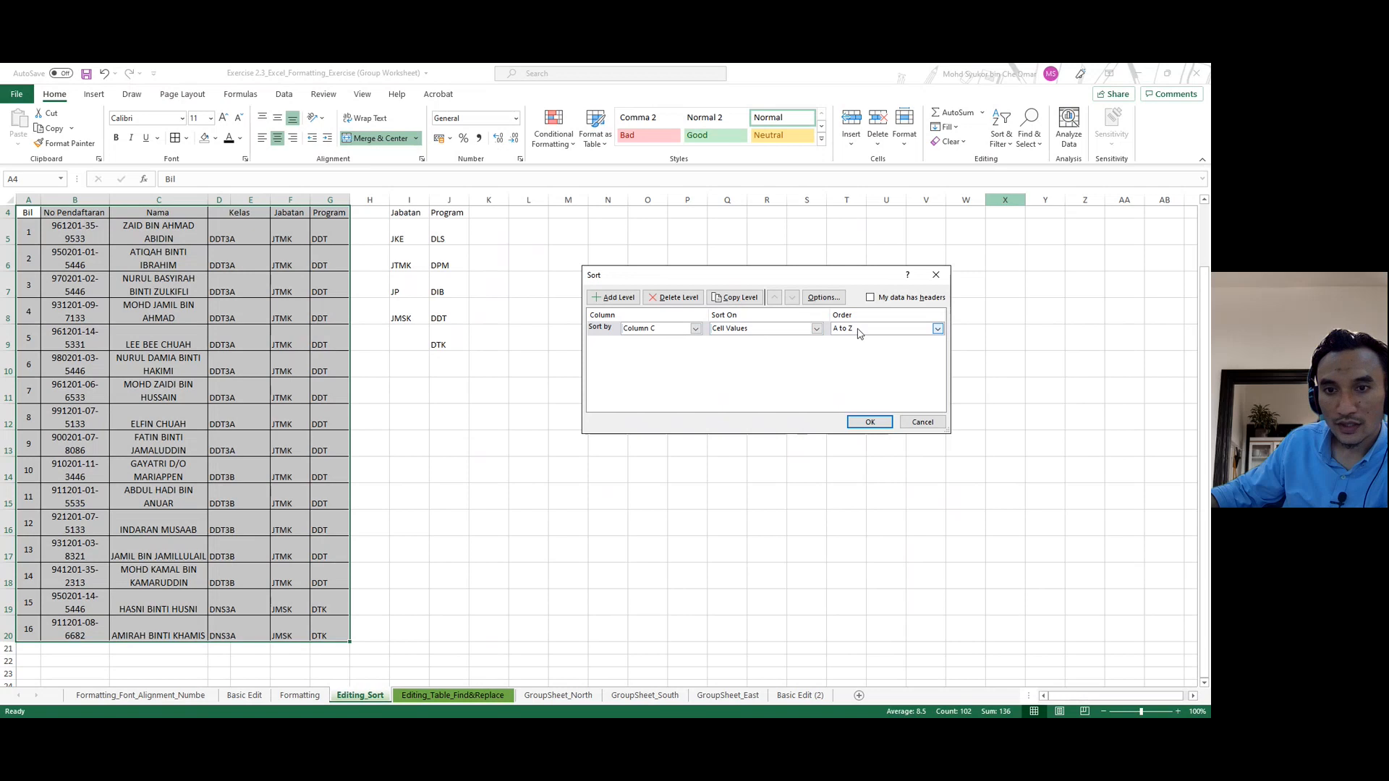
{"action": "left_click", "coordinate": [857, 423]}
{"action": "left_click", "coordinate": [610, 431]}
{"action": "scroll", "coordinate": [573, 383], "scroll_direction": "up", "scroll_amount": 1}
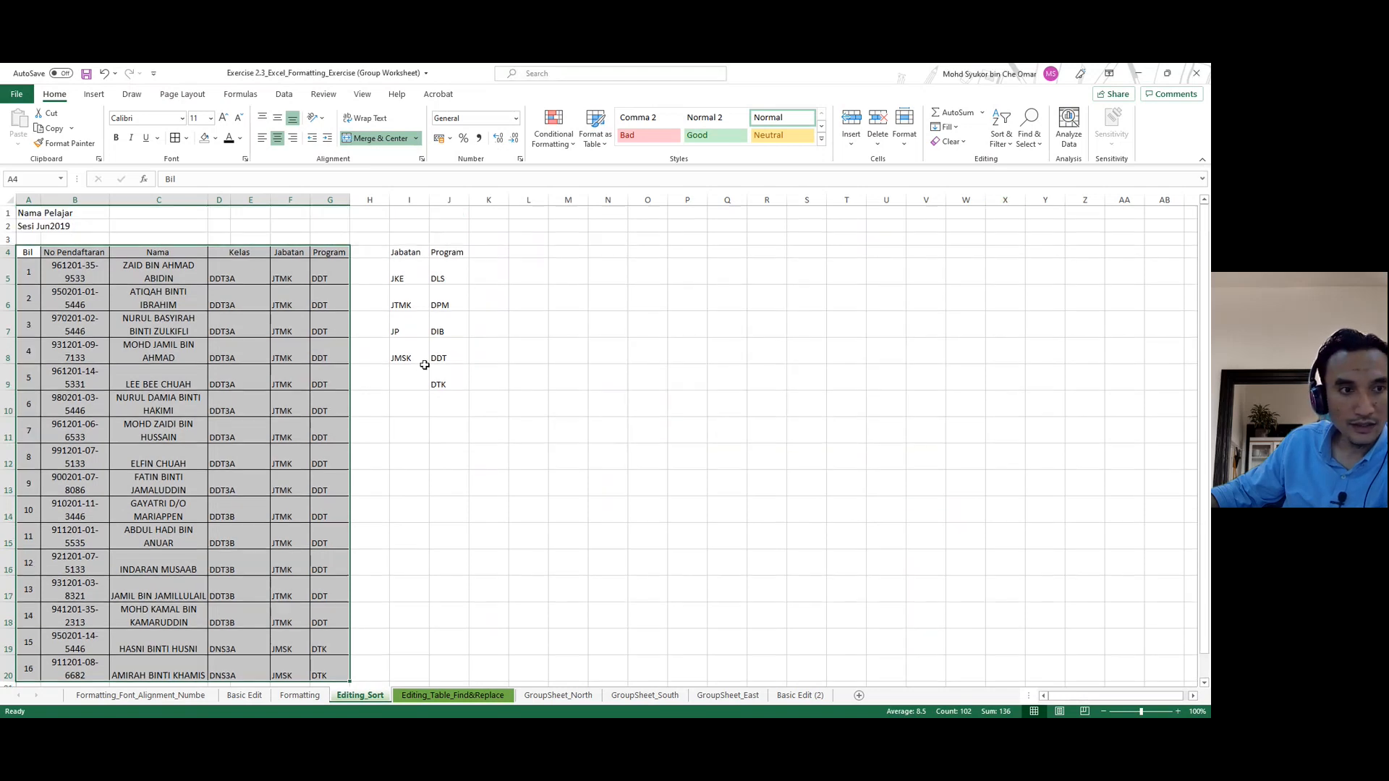
{"action": "left_click", "coordinate": [573, 383]}
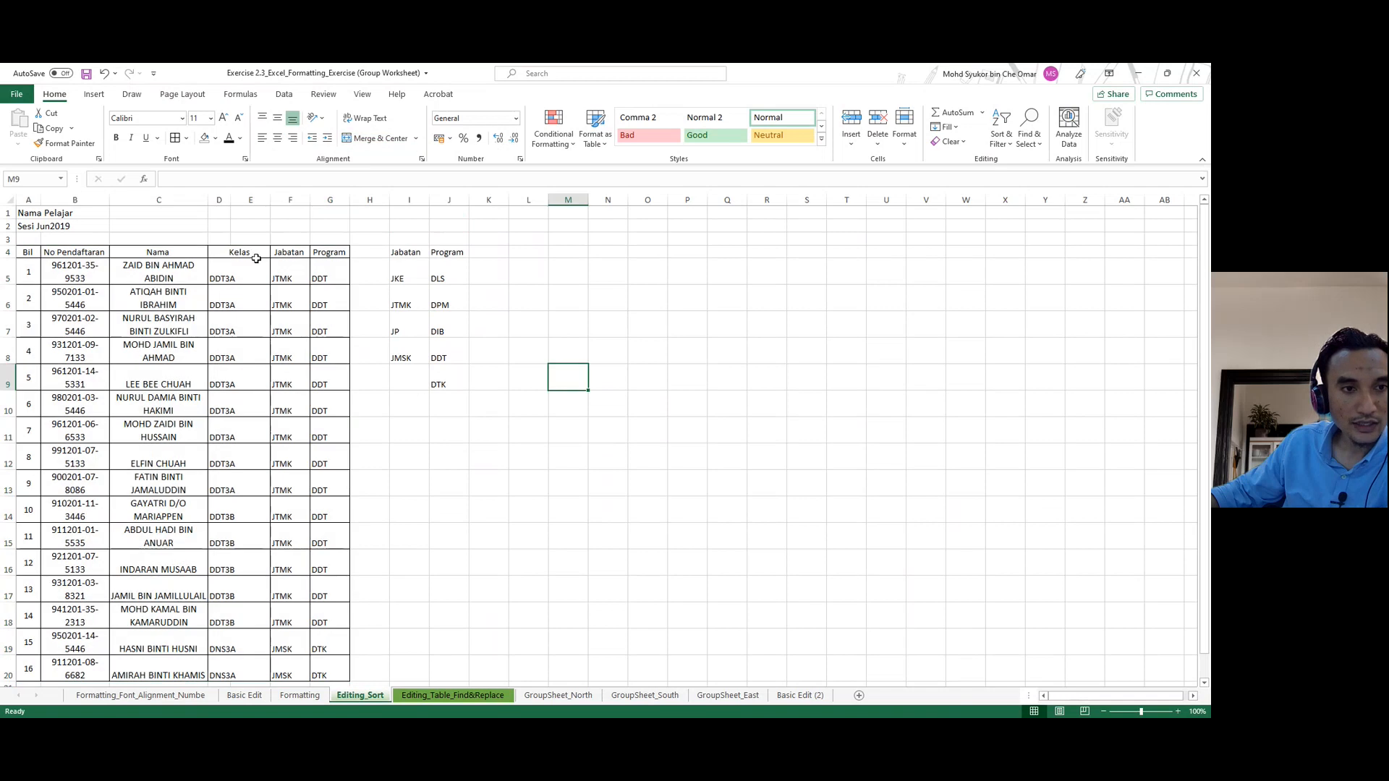
Reduce Kelas to a single column fitted to its contents by unmerging its header and deleting the empty column E.
{"action": "left_click", "coordinate": [245, 254]}
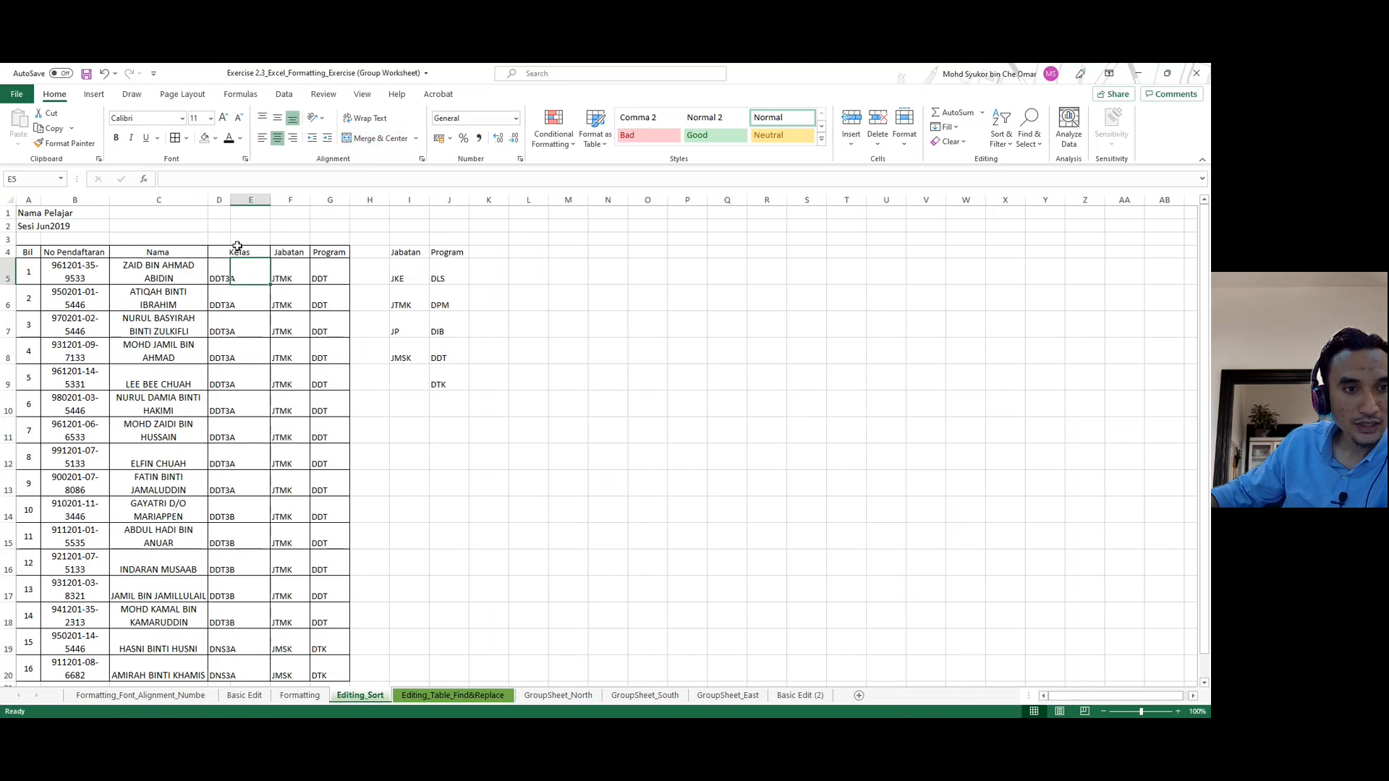
{"action": "left_click", "coordinate": [376, 138]}
{"action": "left_click", "coordinate": [249, 199]}
{"action": "left_click", "coordinate": [284, 319]}
{"action": "left_click_drag", "start_coordinate": [568, 377], "coordinate": [608, 377]}
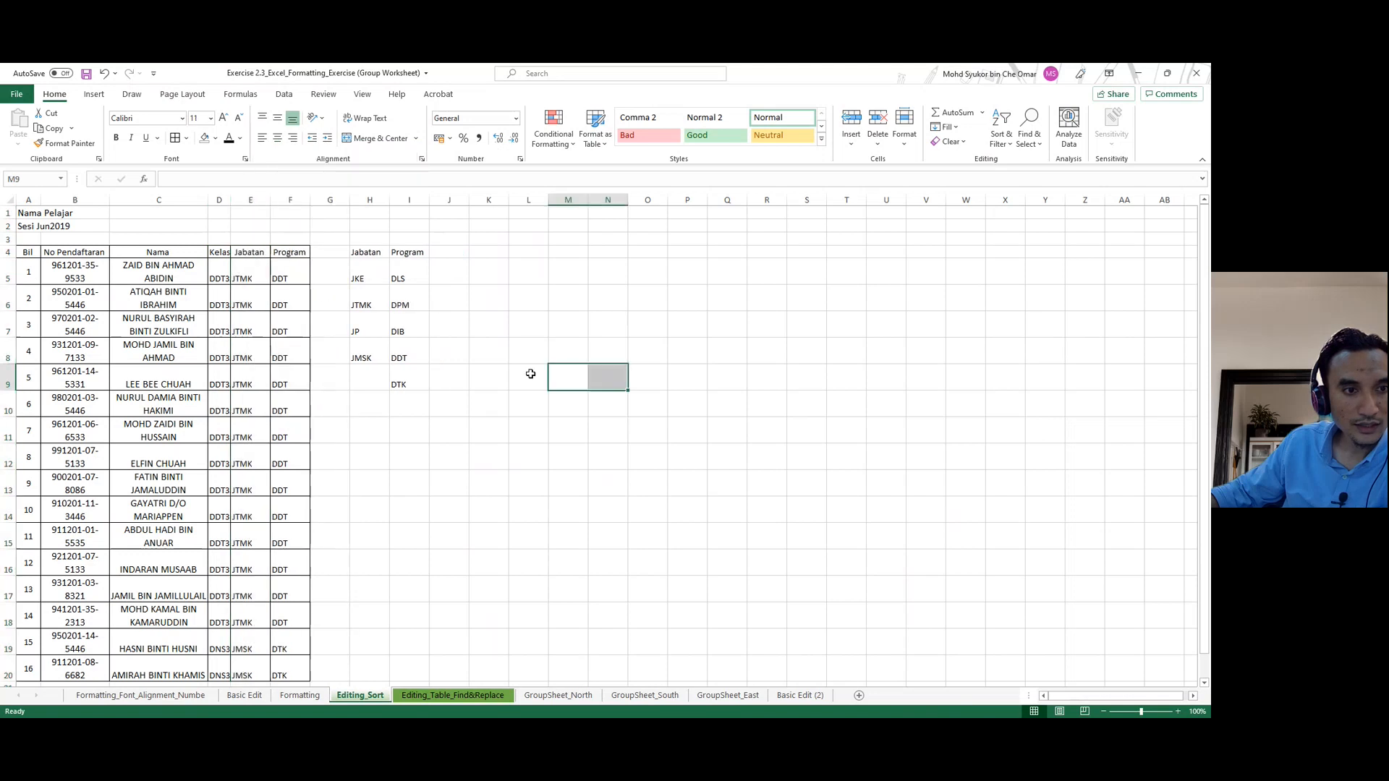
{"action": "double_click", "coordinate": [228, 200]}
Custom sort A4:F20, header row included, by column C cell values from A to Z, and undo that sort.
{"action": "left_click_drag", "start_coordinate": [33, 253], "coordinate": [301, 593]}
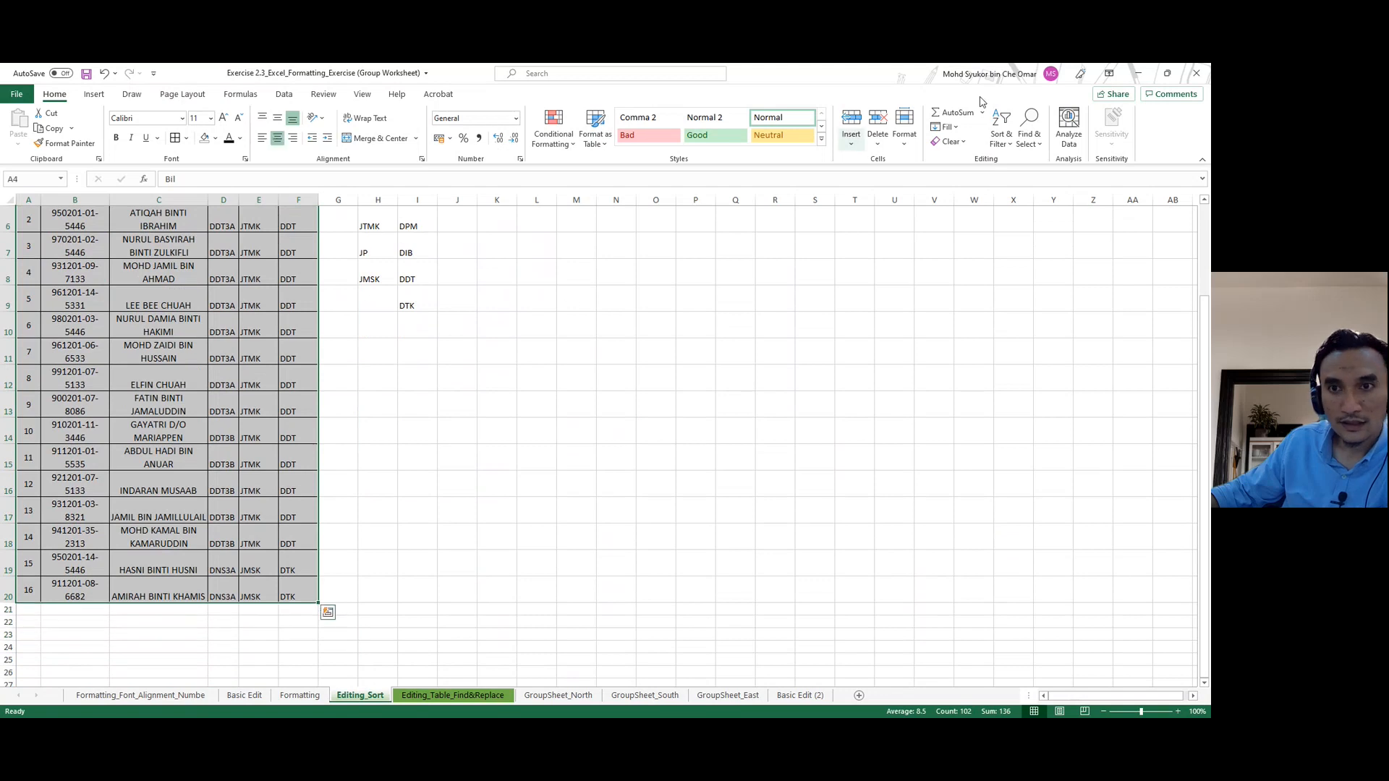
{"action": "left_click", "coordinate": [1001, 144]}
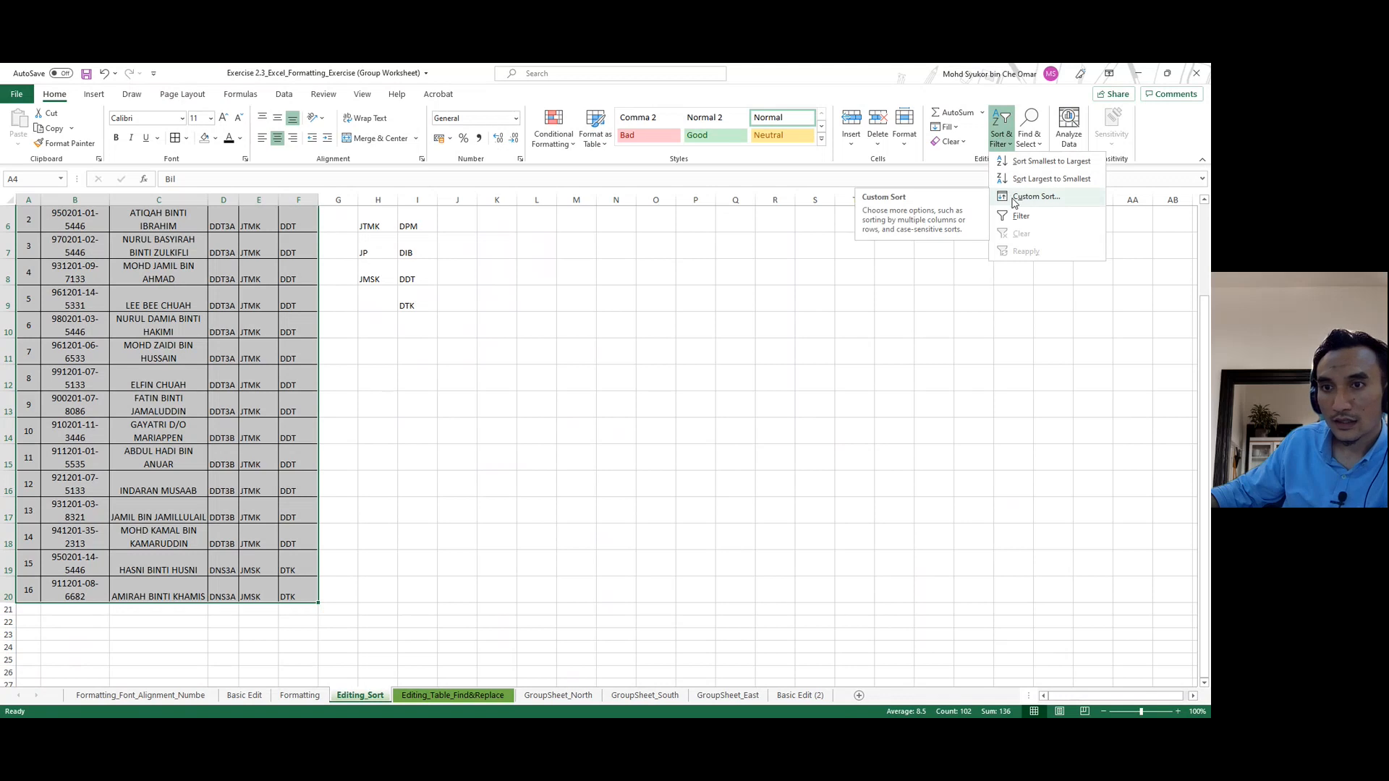
{"action": "left_click", "coordinate": [1034, 197]}
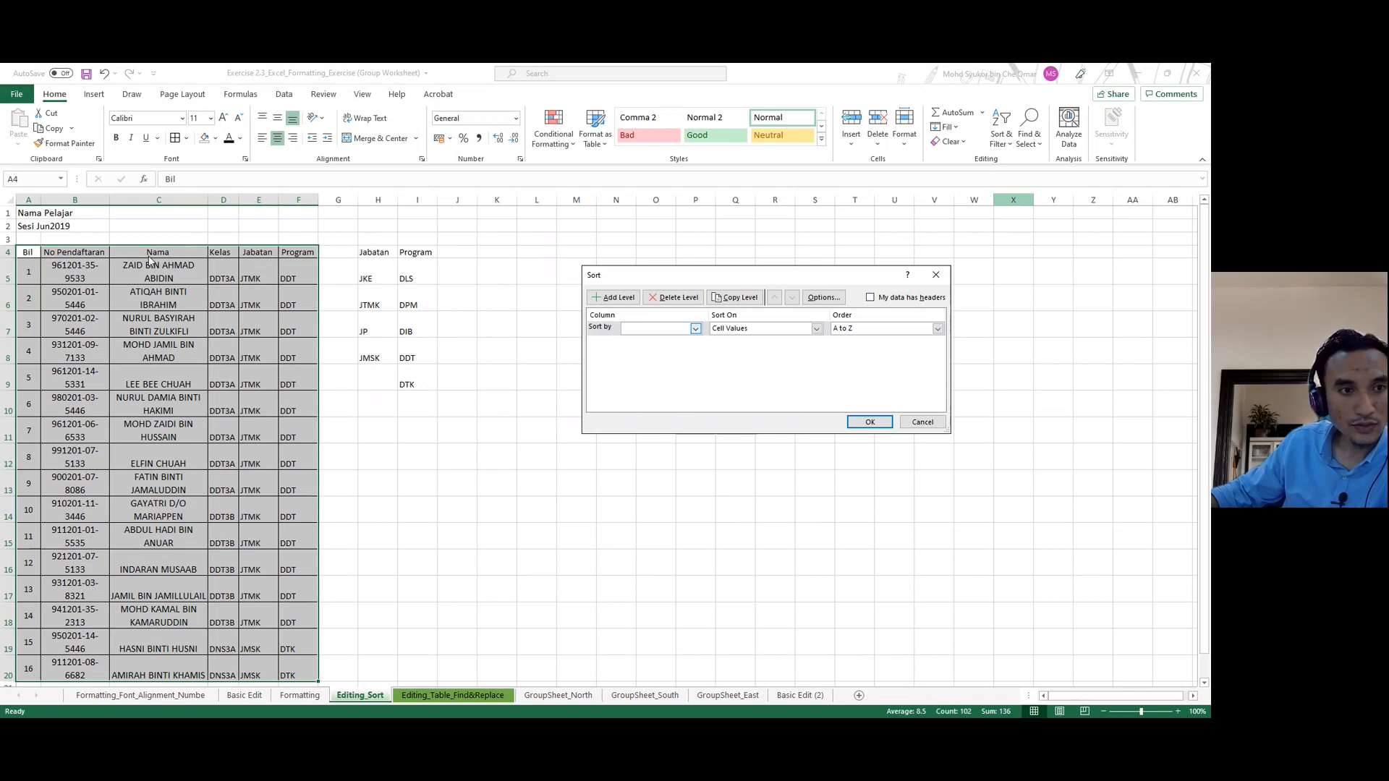
{"action": "left_click", "coordinate": [654, 361]}
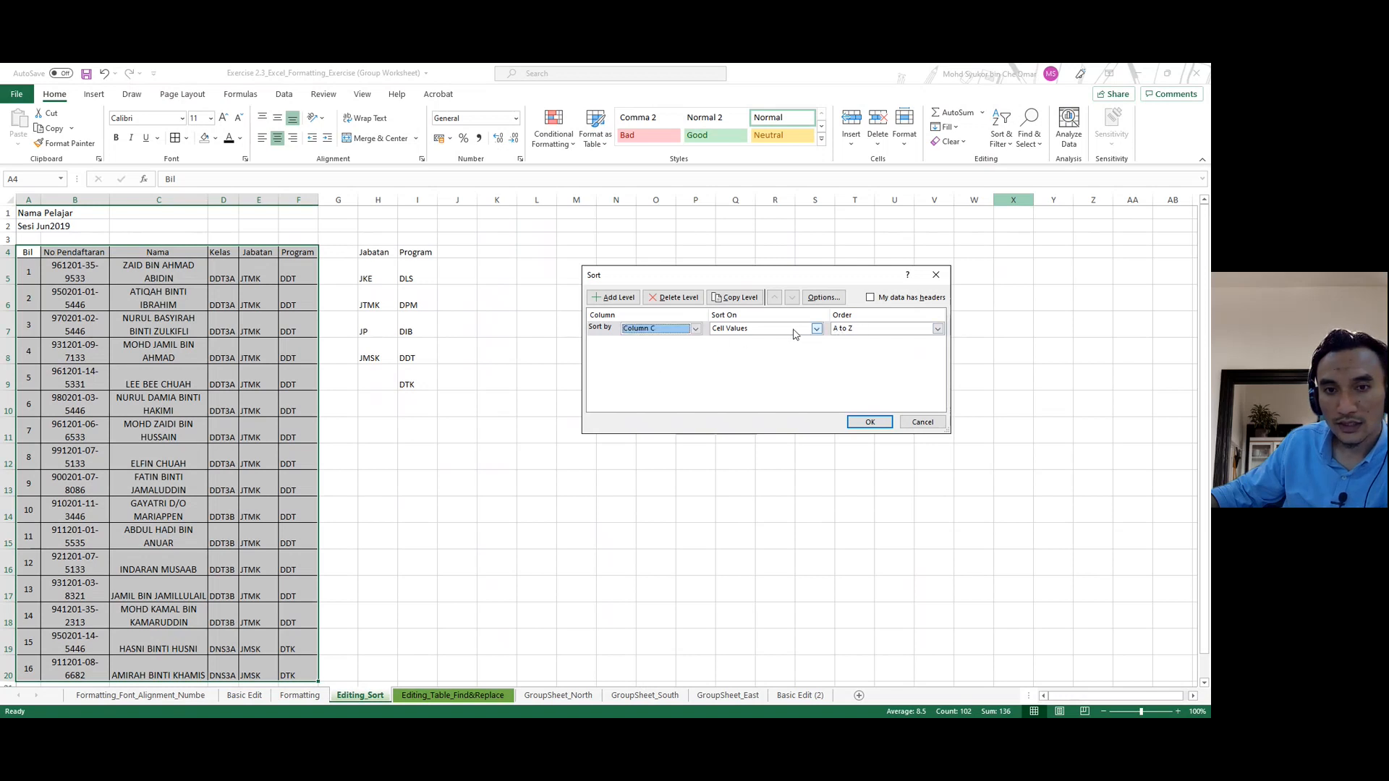
{"action": "key", "text": "Tab"}
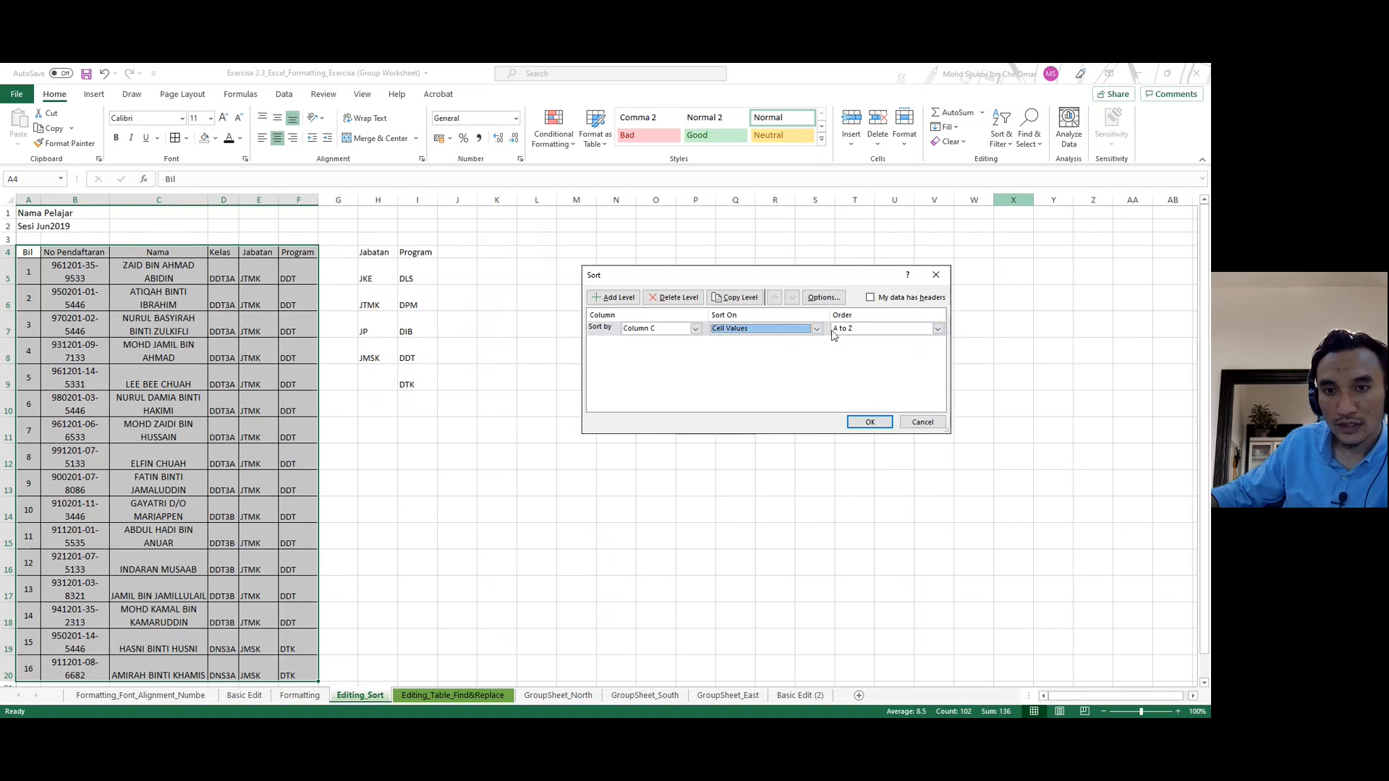
{"action": "left_click", "coordinate": [870, 422]}
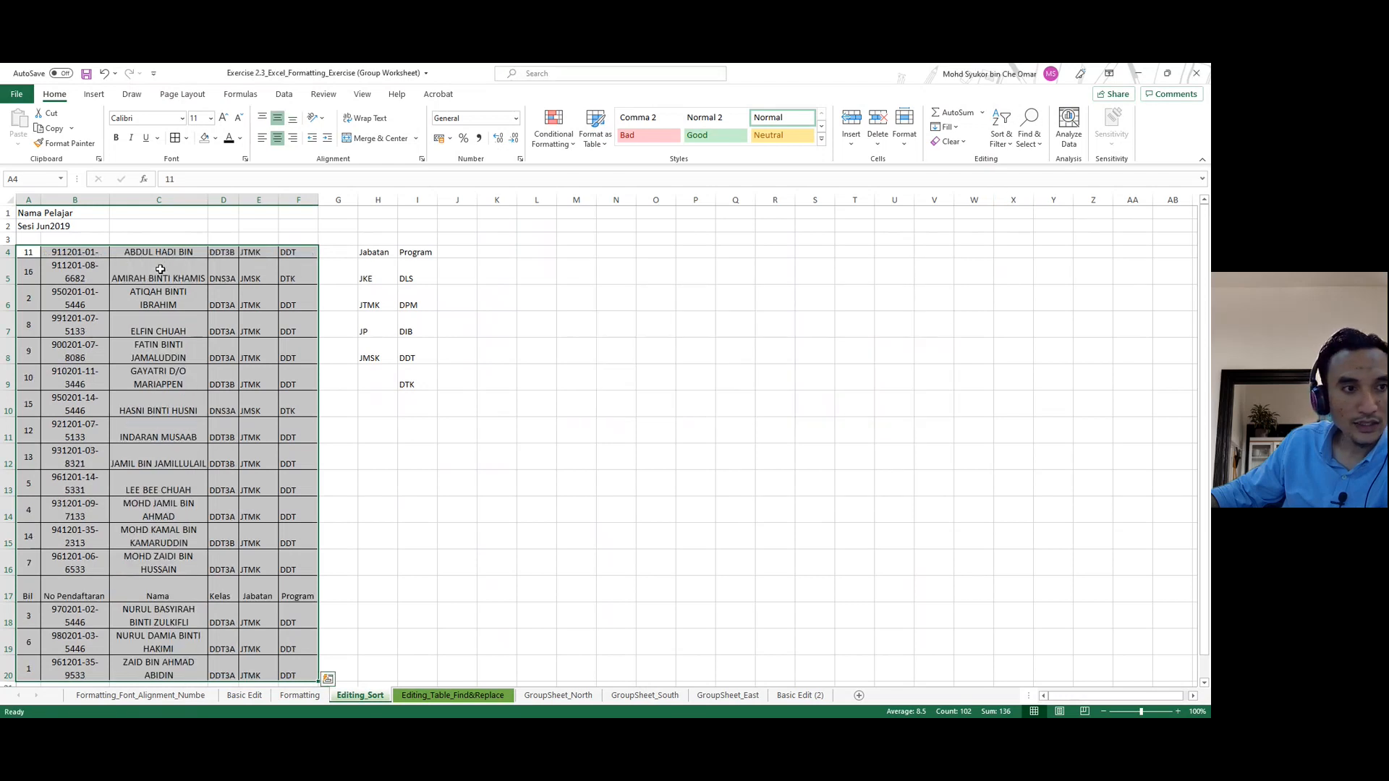
{"action": "scroll", "coordinate": [182, 275], "scroll_direction": "down", "scroll_amount": 4}
{"action": "scroll", "coordinate": [182, 274], "scroll_direction": "up", "scroll_amount": 4}
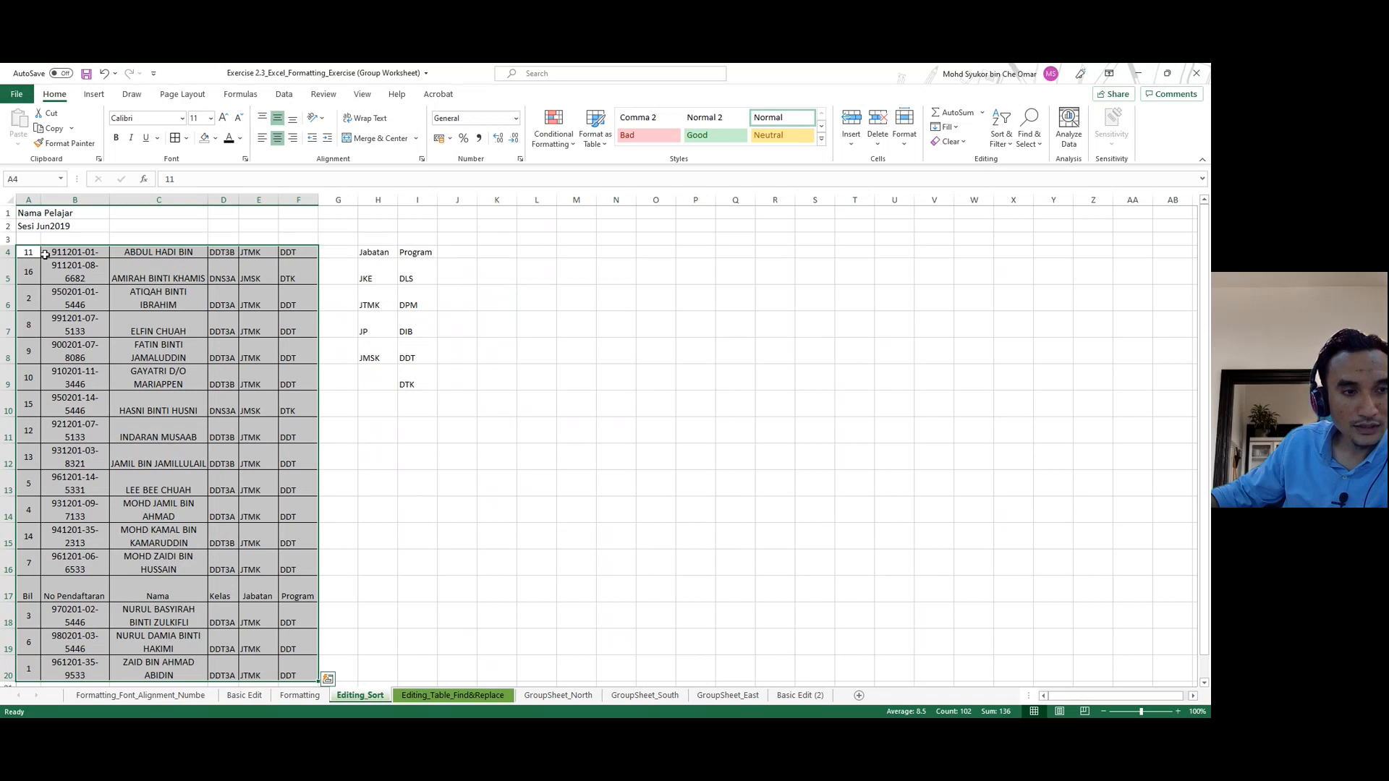
{"action": "key", "text": "ctrl+z"}
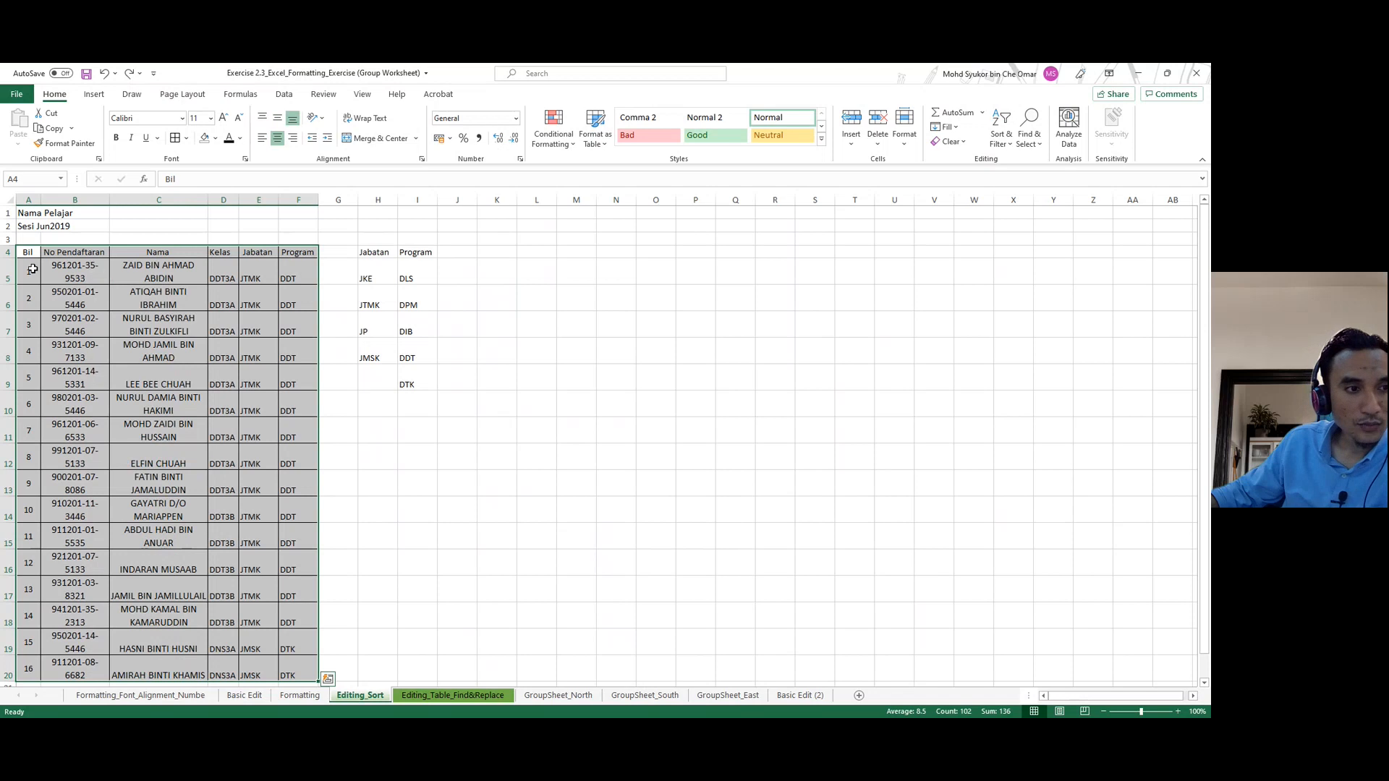
Custom sort only the student rows, A5:F20, by the cell values of column C from A to Z.
{"action": "left_click", "coordinate": [29, 270]}
{"action": "left_click_drag", "start_coordinate": [28, 270], "coordinate": [293, 673]}
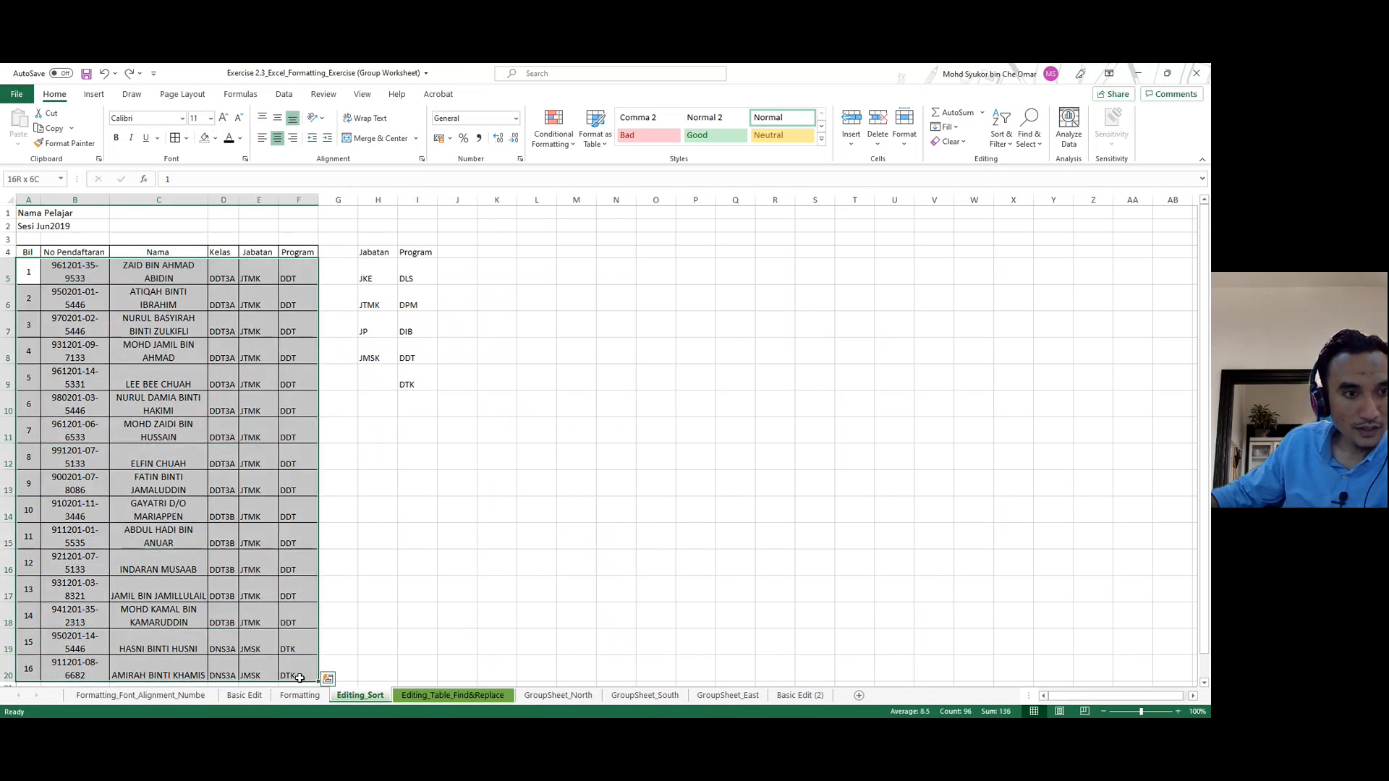
{"action": "left_click_drag", "start_coordinate": [28, 270], "coordinate": [298, 686]}
{"action": "scroll", "coordinate": [297, 686], "scroll_direction": "down", "scroll_amount": 1}
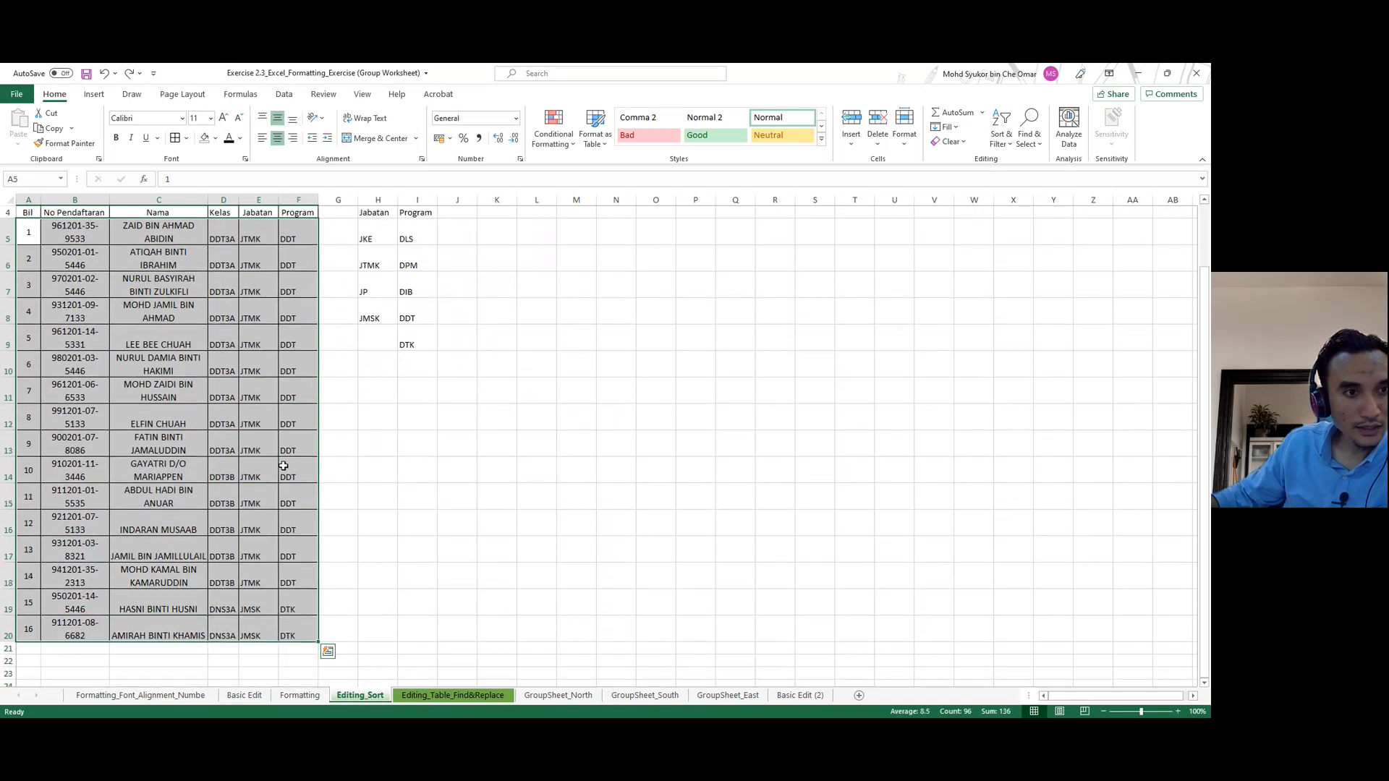
{"action": "scroll", "coordinate": [260, 283], "scroll_direction": "up", "scroll_amount": 1}
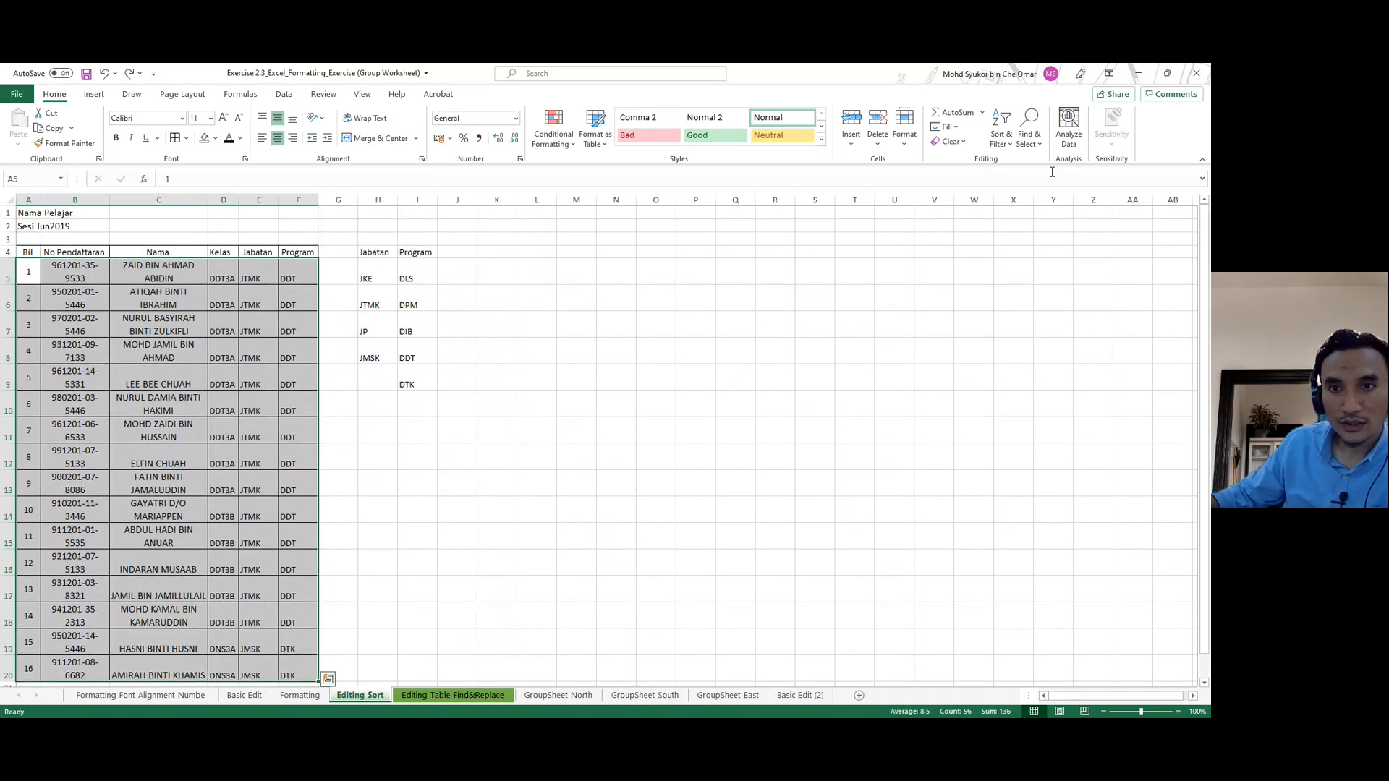
{"action": "left_click", "coordinate": [1007, 144]}
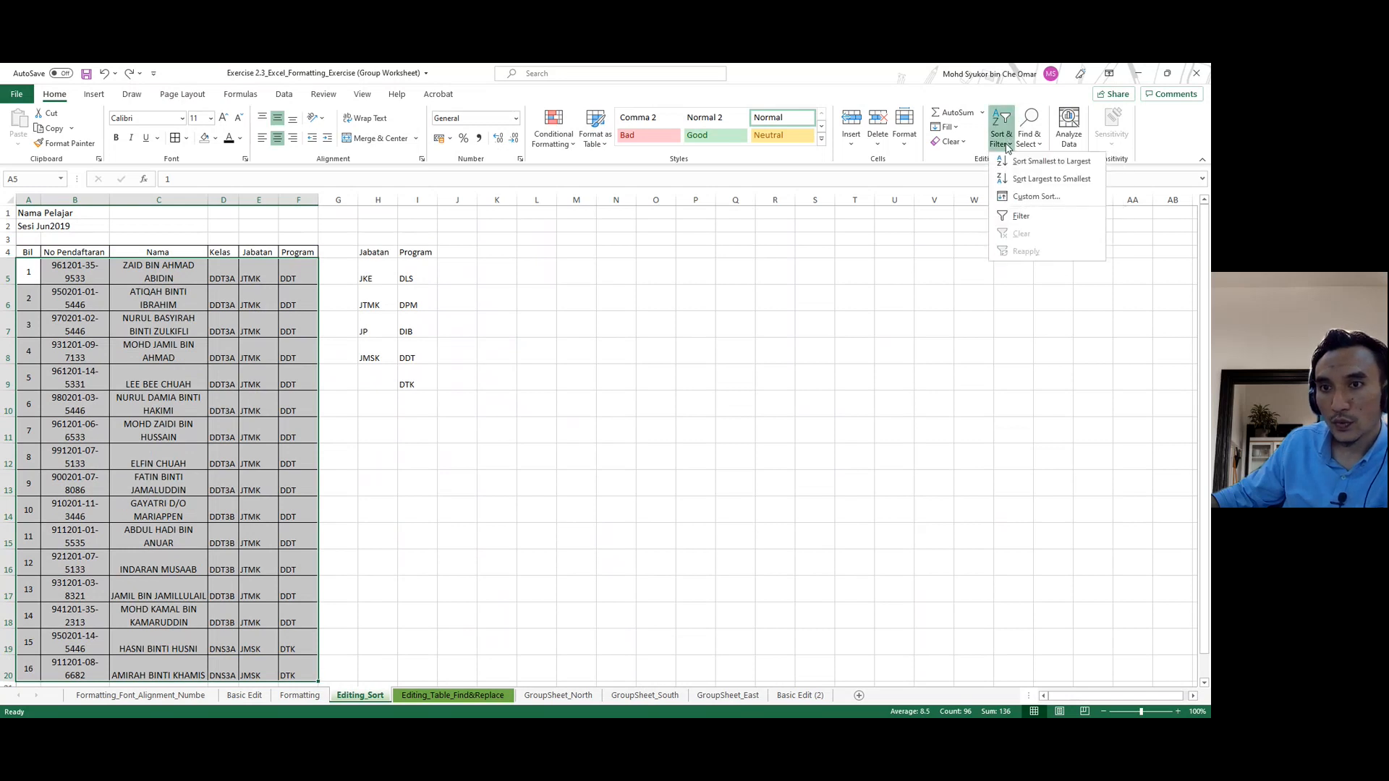
{"action": "left_click", "coordinate": [1016, 197]}
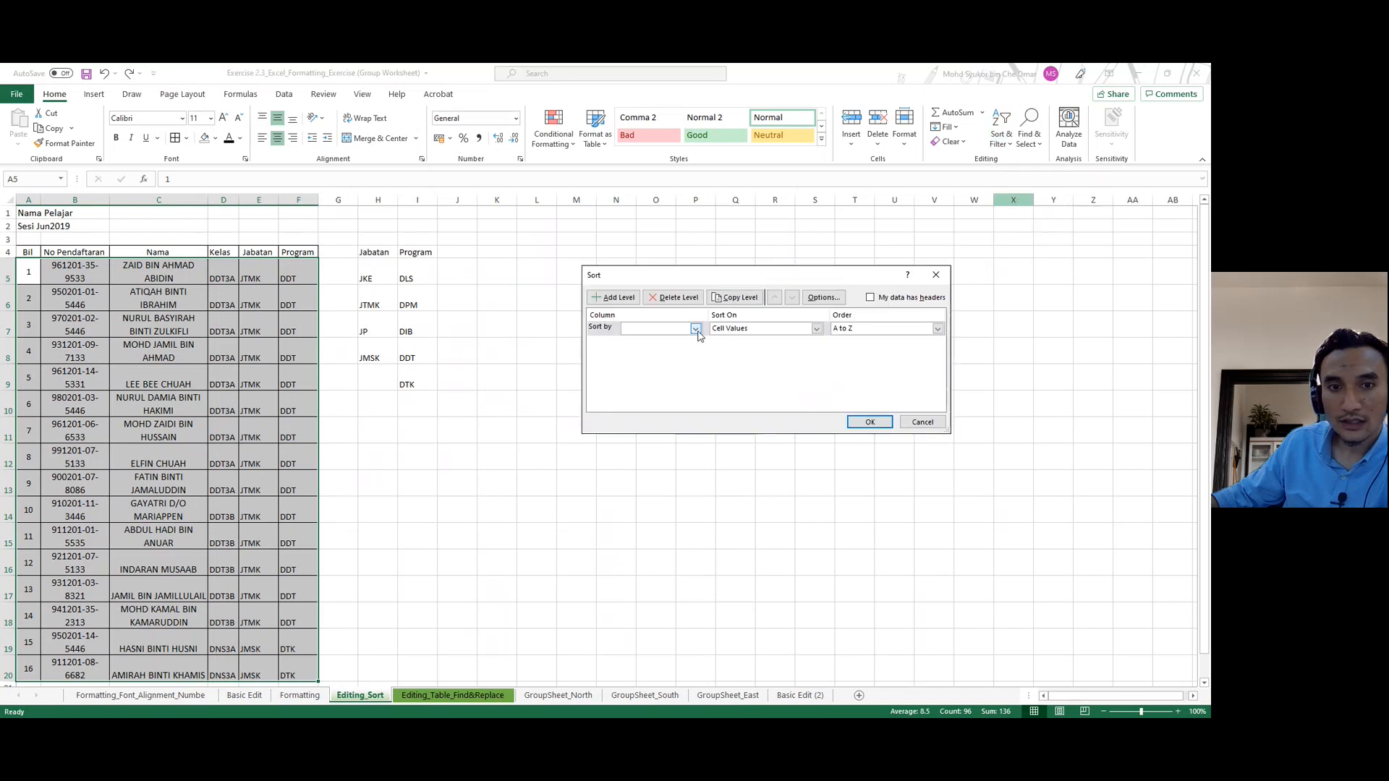
{"action": "left_click", "coordinate": [659, 358]}
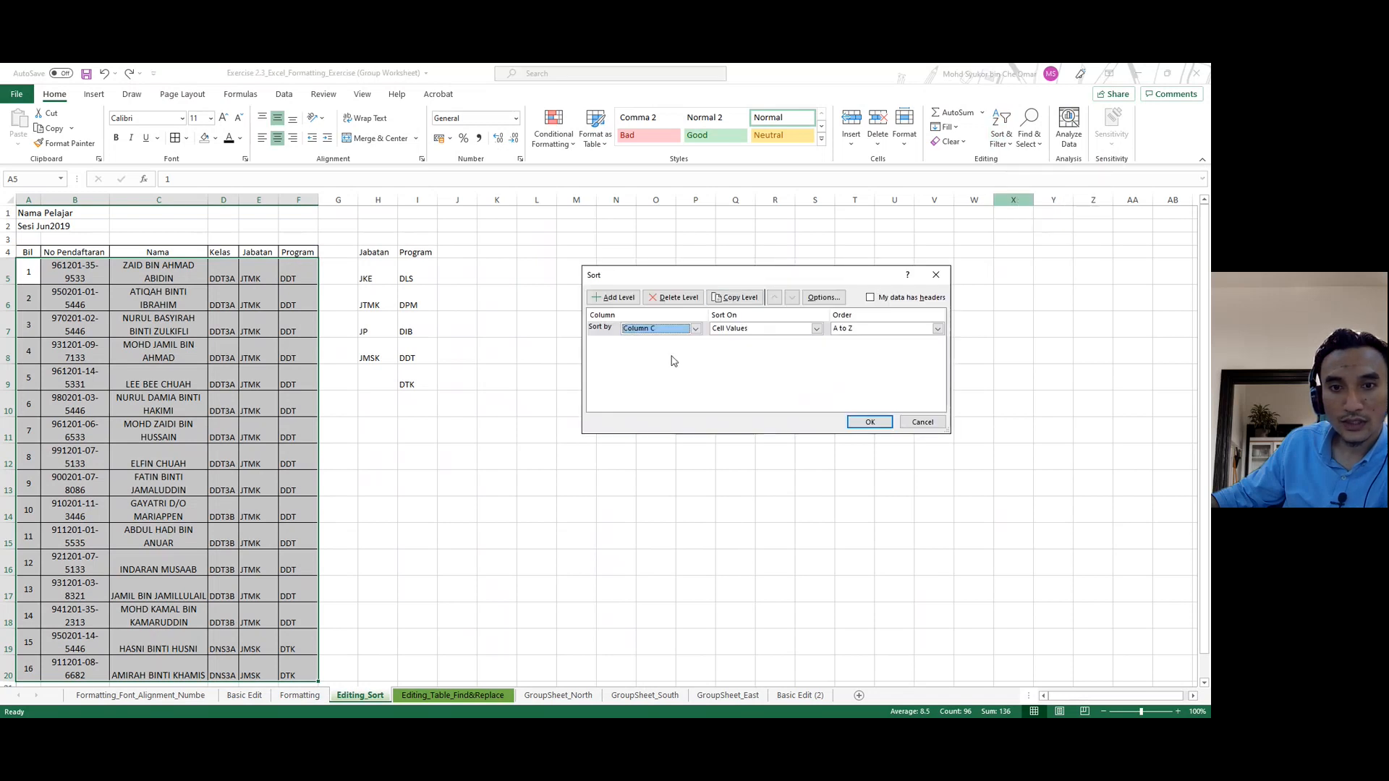
{"action": "left_click", "coordinate": [871, 423]}
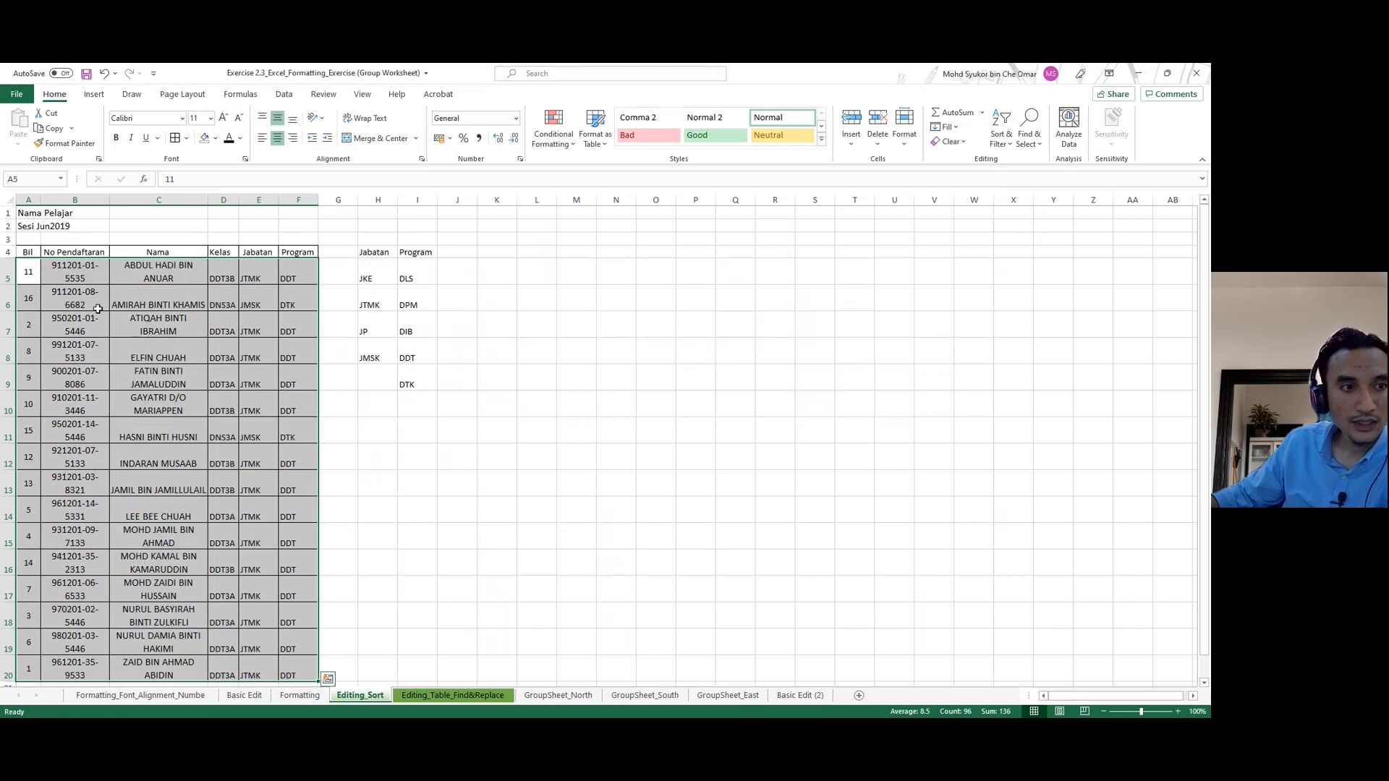
Examine the order of the student names in the Nama column from the first row to the last.
{"action": "left_click", "coordinate": [159, 275]}
{"action": "scroll", "coordinate": [174, 287], "scroll_direction": "down", "scroll_amount": 1}
{"action": "scroll", "coordinate": [174, 286], "scroll_direction": "up", "scroll_amount": 1}
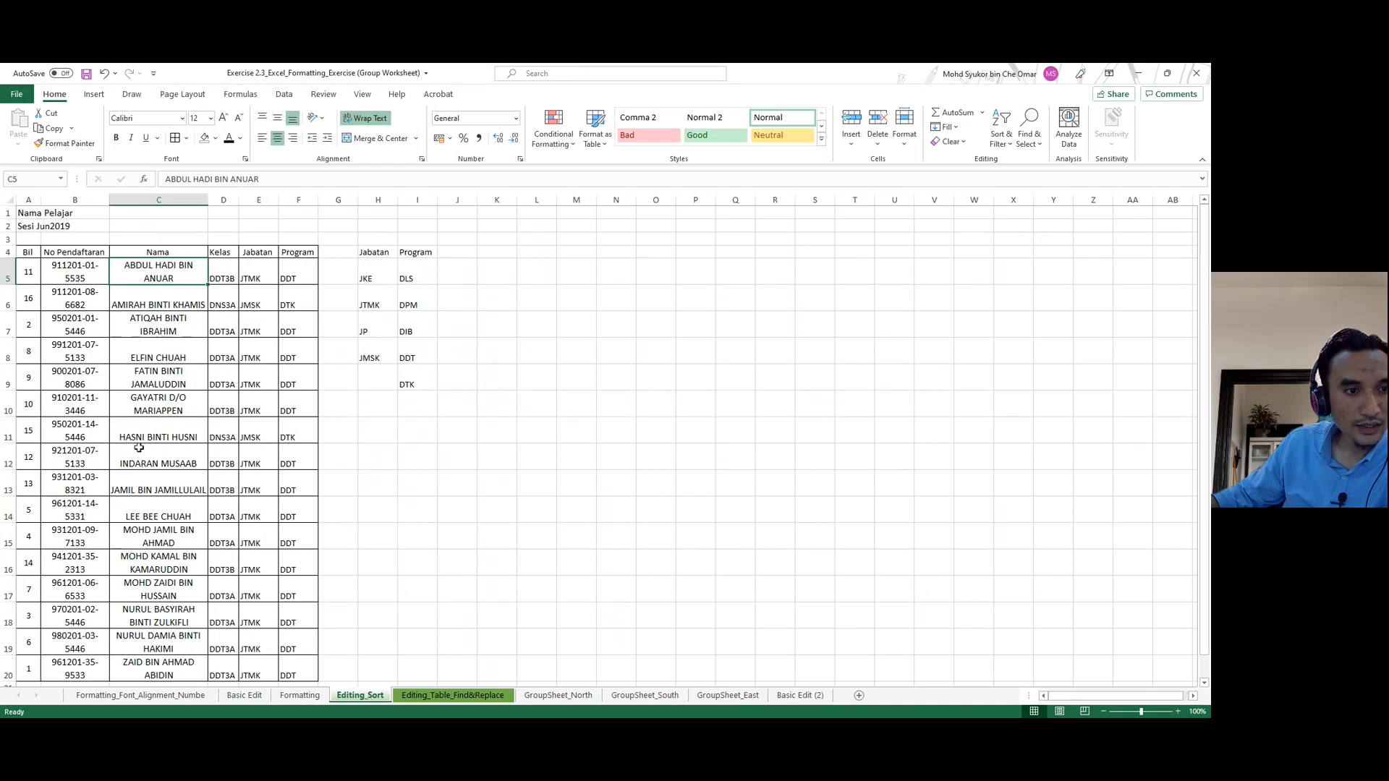
{"action": "scroll", "coordinate": [180, 472], "scroll_direction": "down", "scroll_amount": 1}
{"action": "left_click", "coordinate": [166, 627]}
{"action": "scroll", "coordinate": [402, 513], "scroll_direction": "up", "scroll_amount": 1}
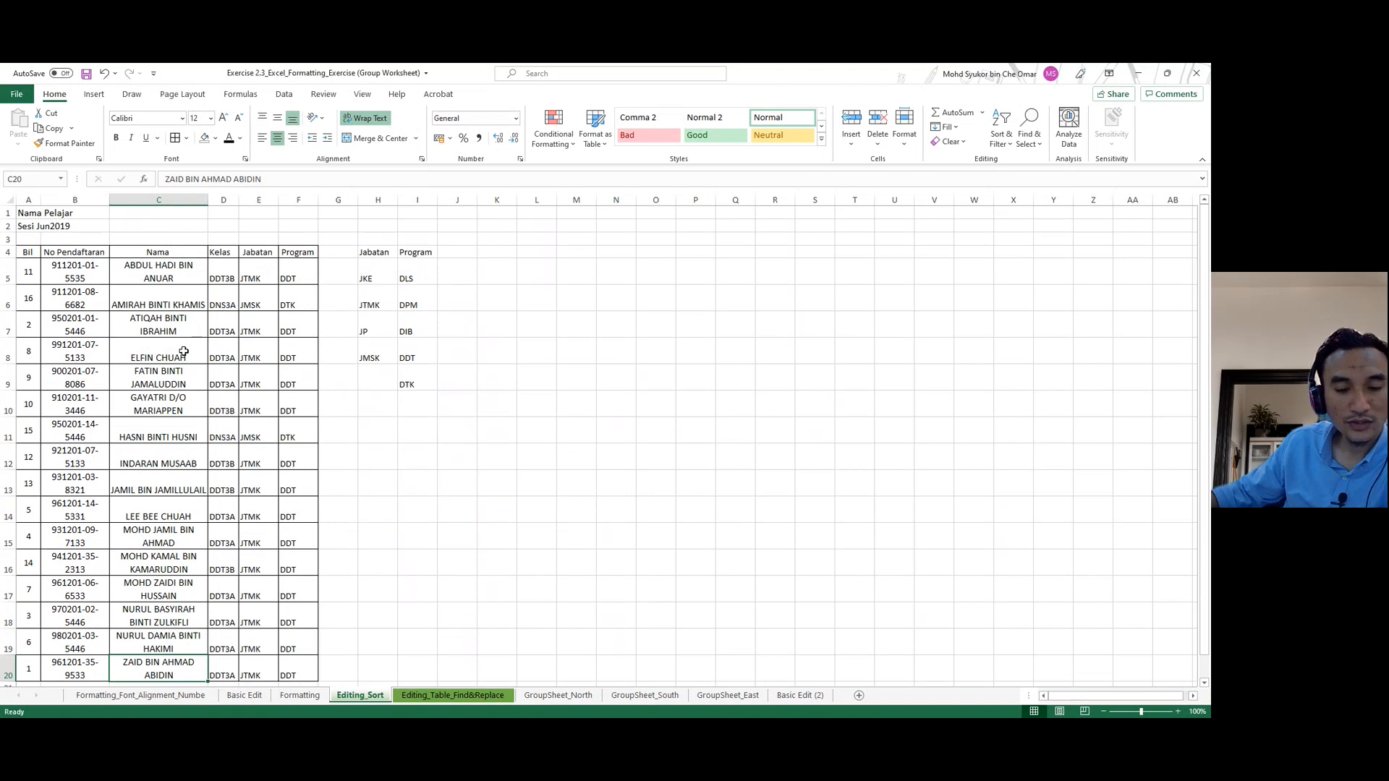
Delete the empty rows 1 to 6 above the car sales table on the Editing_Table_Find&Replace worksheet.
{"action": "left_click", "coordinate": [432, 697]}
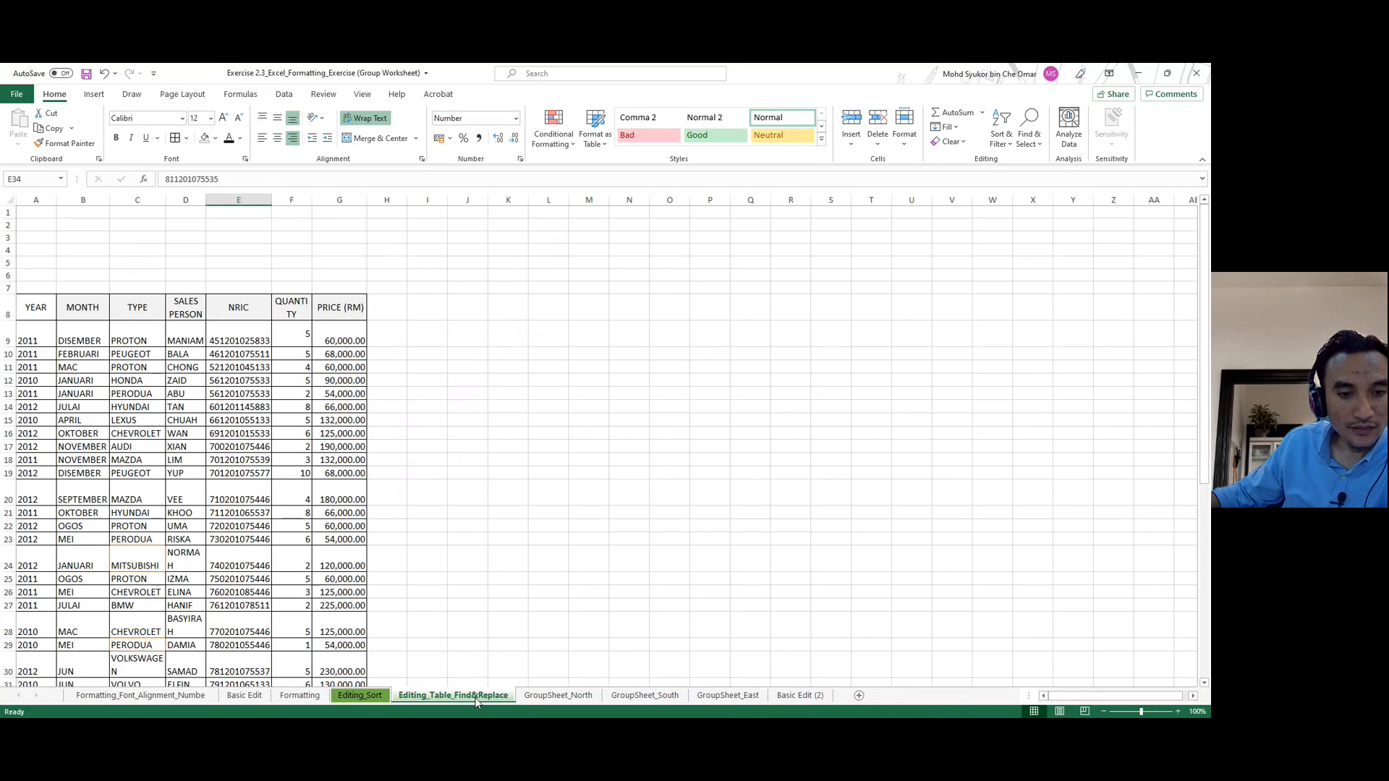
{"action": "scroll", "coordinate": [469, 590], "scroll_direction": "down", "scroll_amount": 3}
{"action": "scroll", "coordinate": [471, 578], "scroll_direction": "up", "scroll_amount": 1}
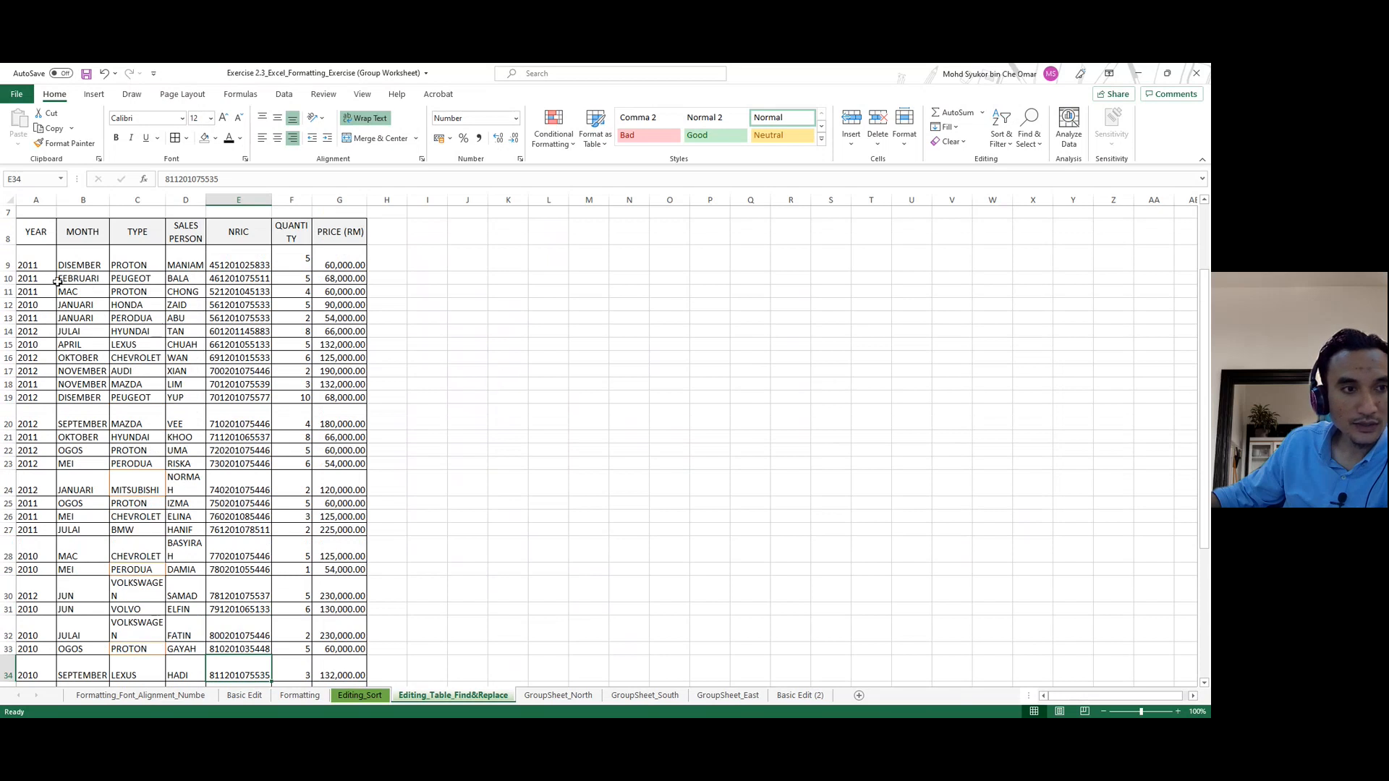
{"action": "left_click_drag", "start_coordinate": [29, 263], "coordinate": [337, 663]}
{"action": "scroll", "coordinate": [499, 471], "scroll_direction": "up", "scroll_amount": 7}
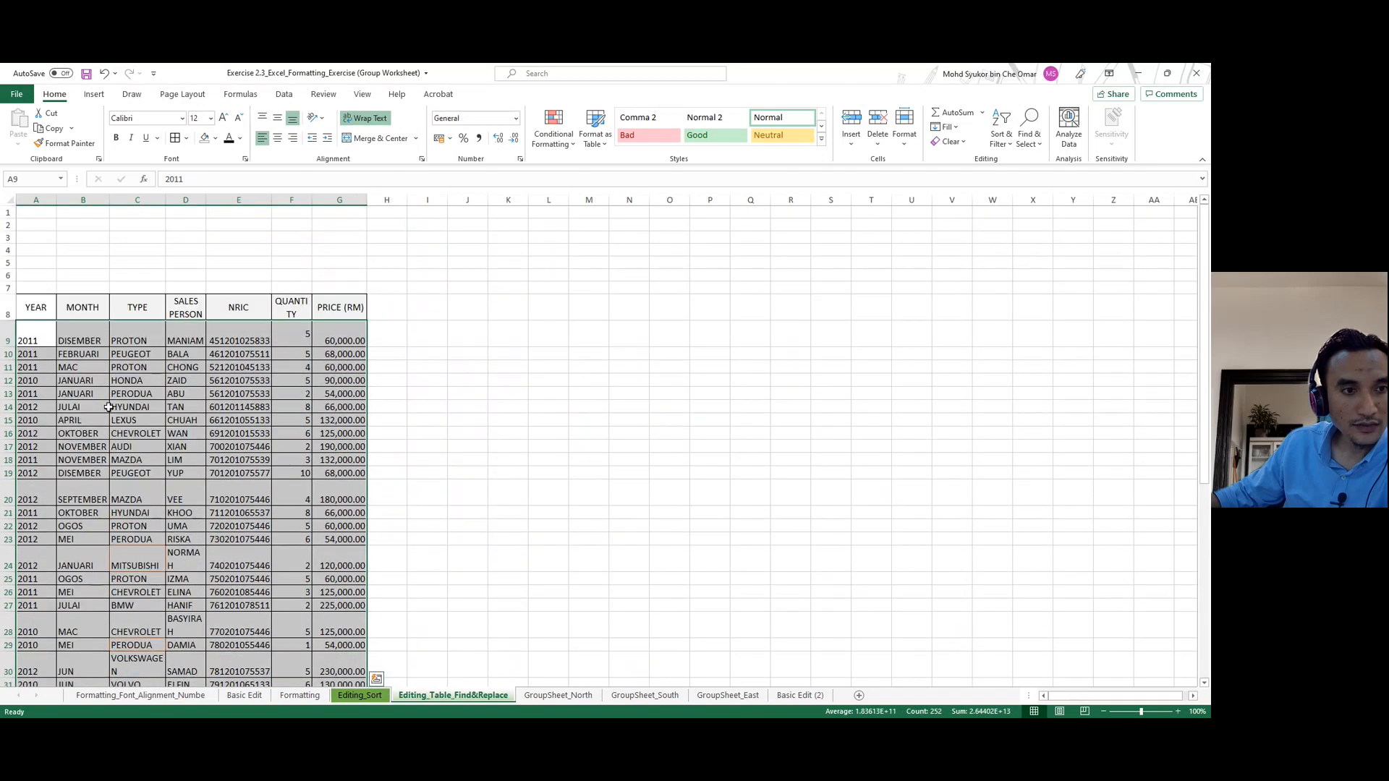
{"action": "left_click_drag", "start_coordinate": [4, 212], "coordinate": [6, 275]}
{"action": "right_click", "coordinate": [5, 275]}
{"action": "left_click", "coordinate": [37, 399]}
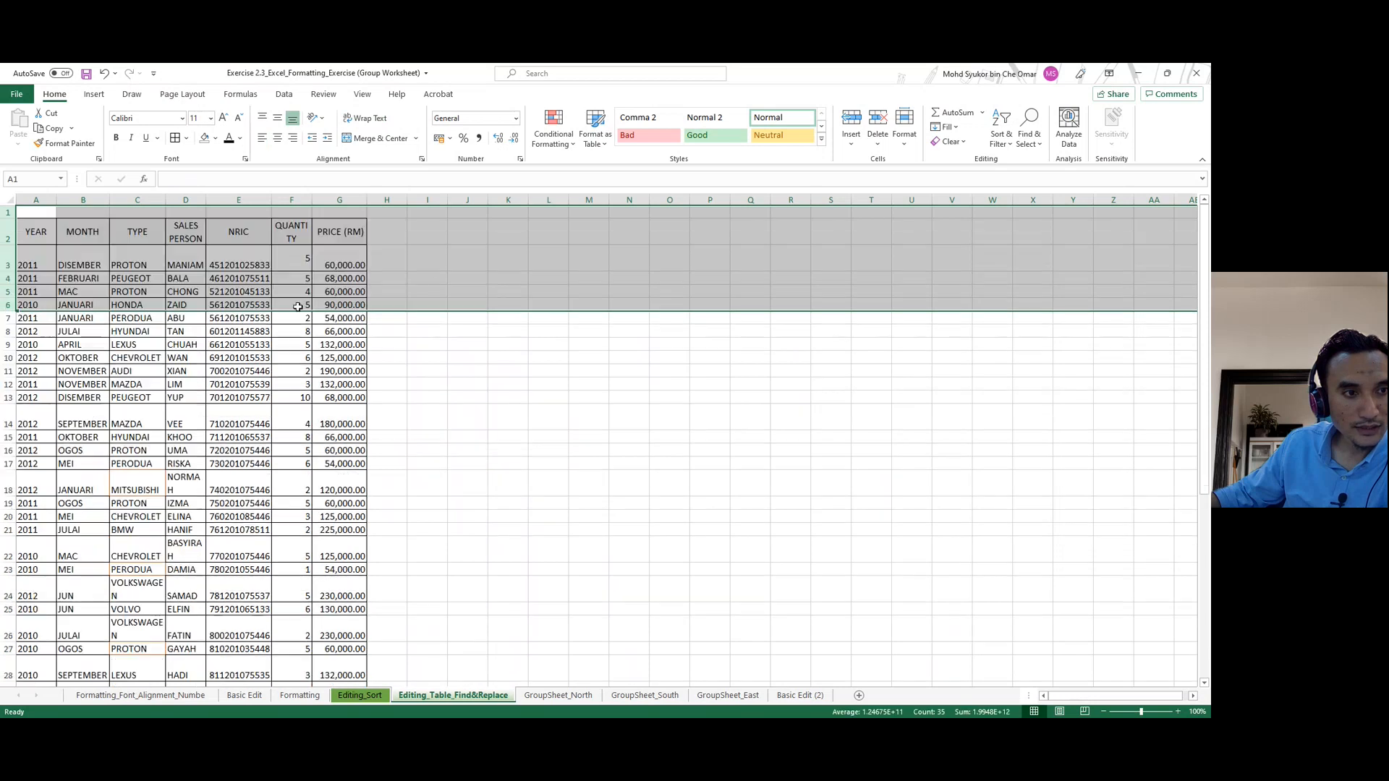
{"action": "left_click", "coordinate": [33, 264]}
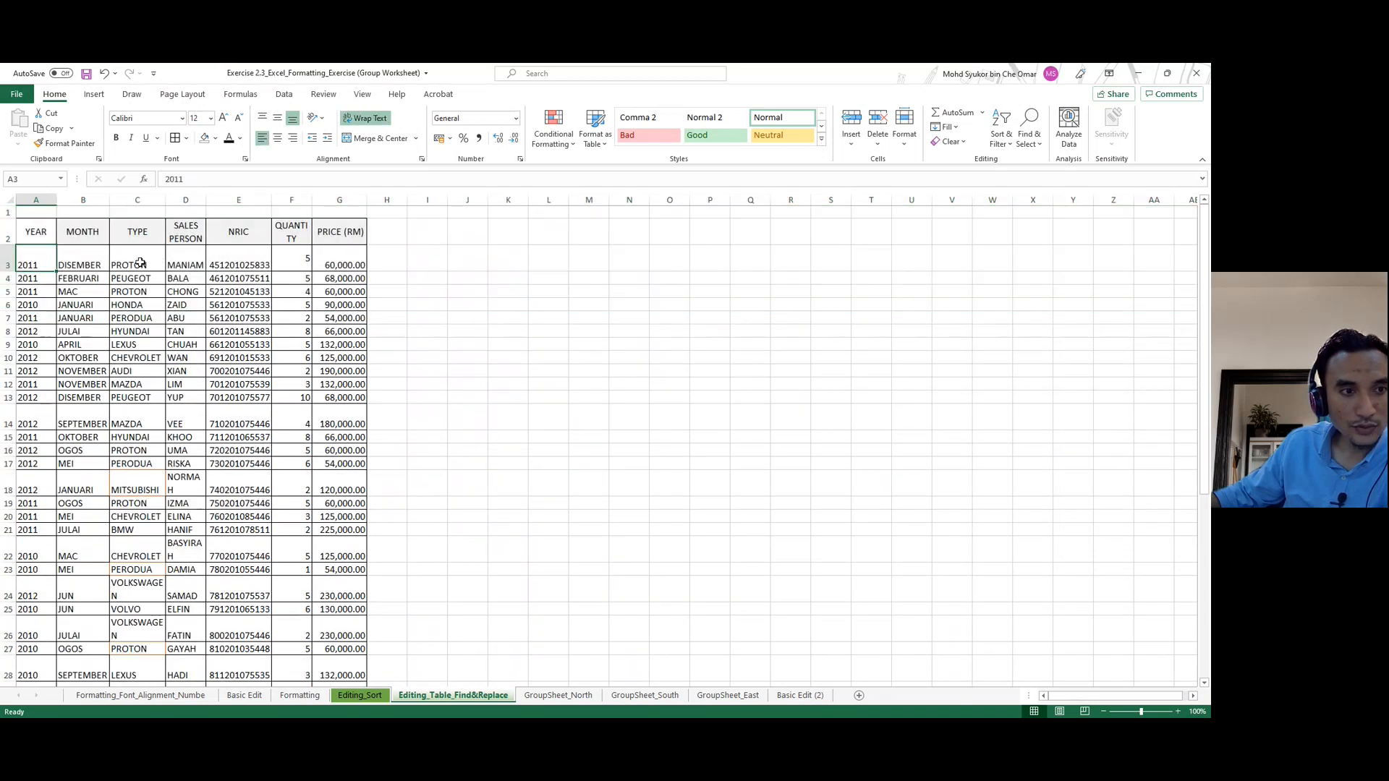
{"action": "left_click", "coordinate": [141, 452]}
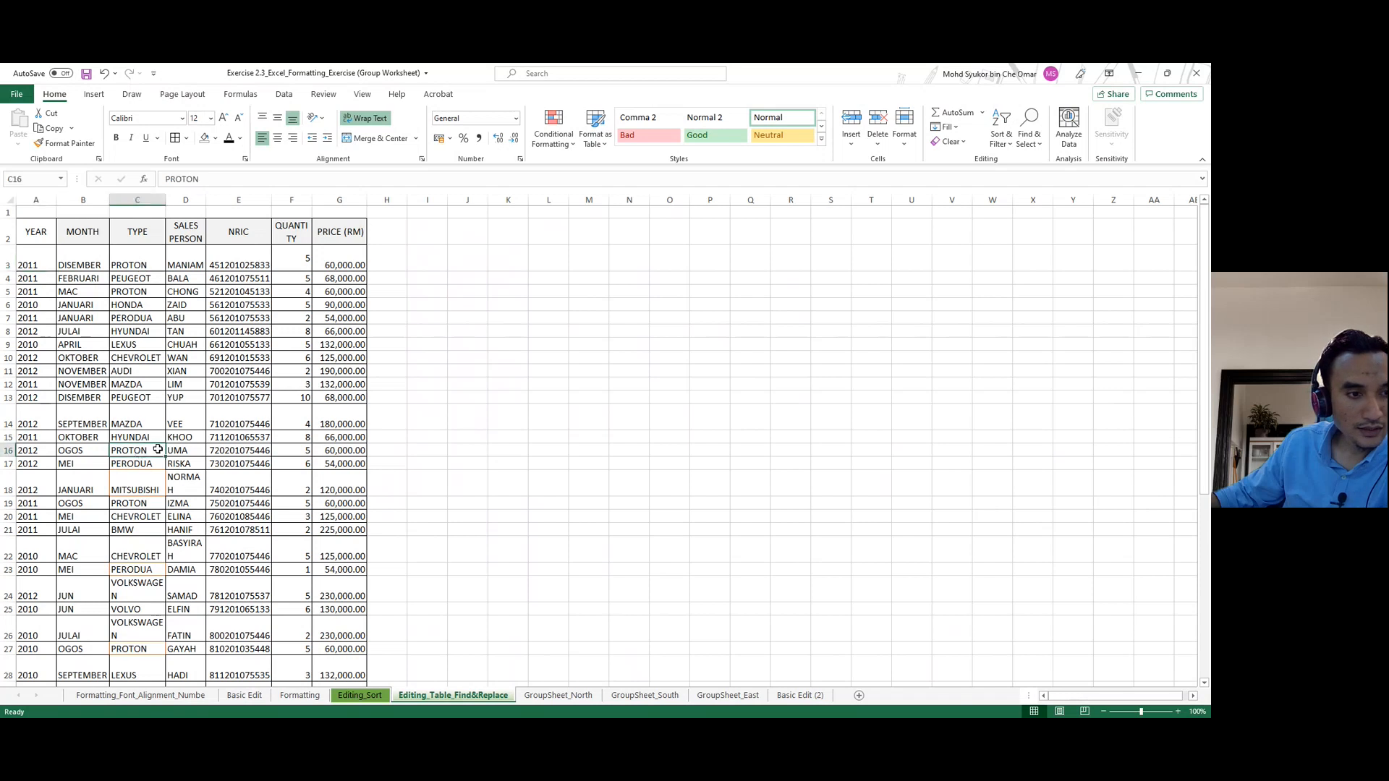
{"action": "left_click", "coordinate": [149, 263]}
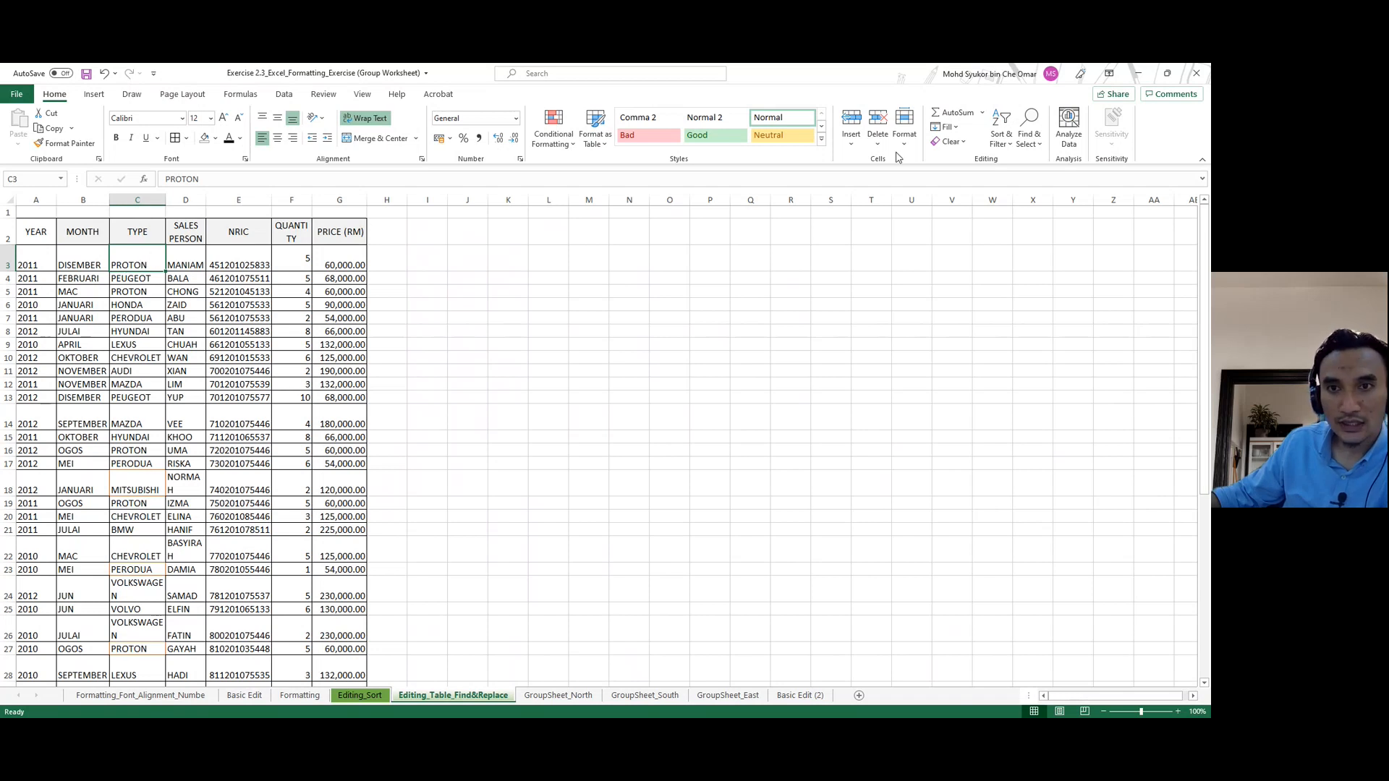
{"action": "left_click", "coordinate": [1035, 138]}
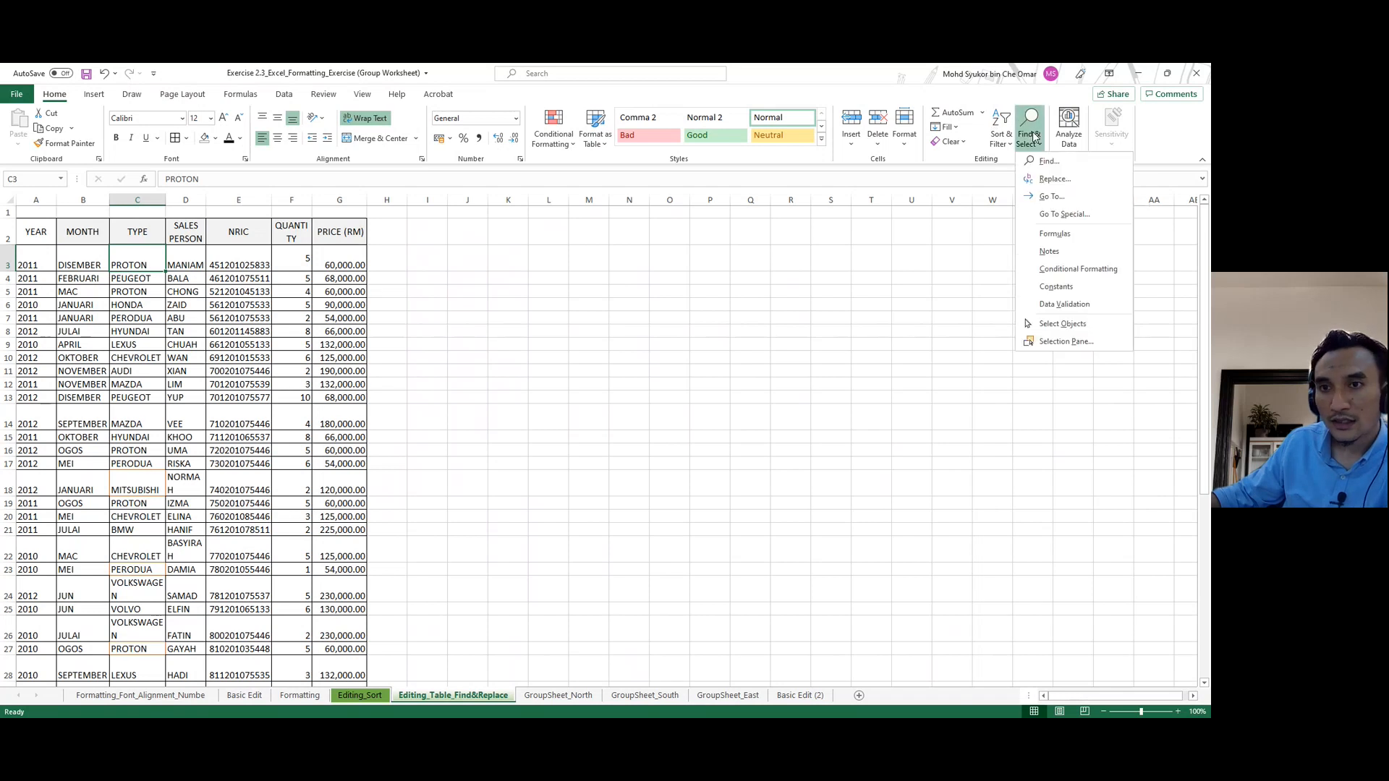
{"action": "left_click", "coordinate": [1046, 181]}
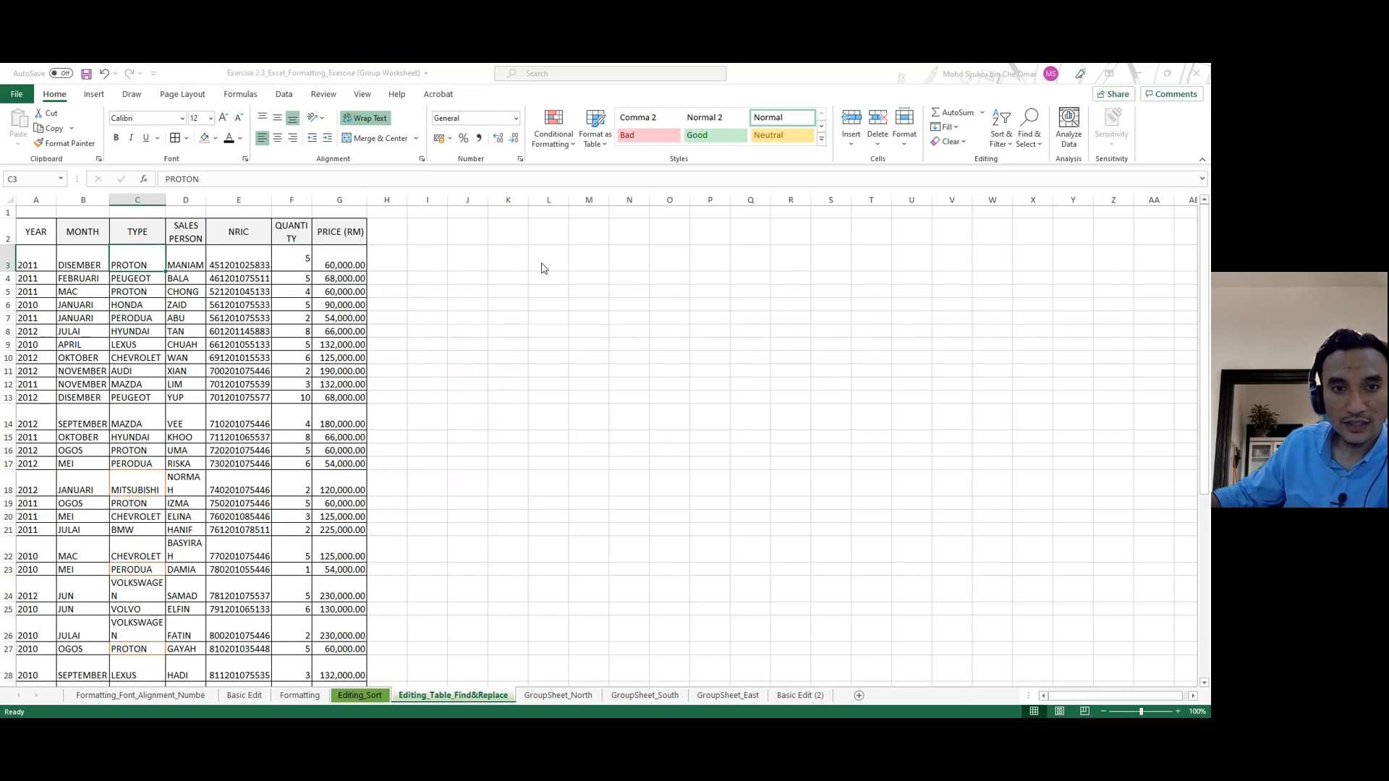
{"action": "left_click", "coordinate": [750, 260]}
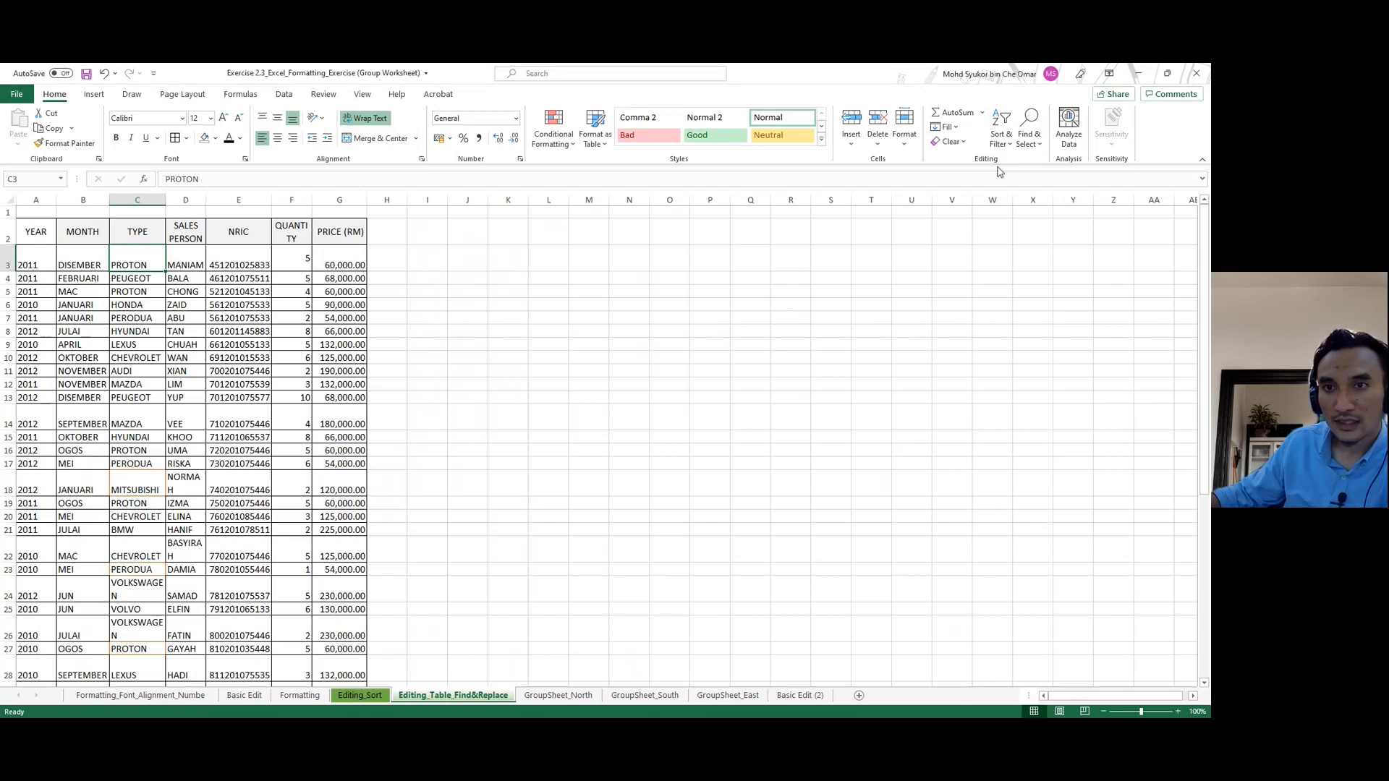
Replace all PROTON entries in the TYPE column of the car sales table with PROTON X70.
{"action": "left_click", "coordinate": [1031, 132]}
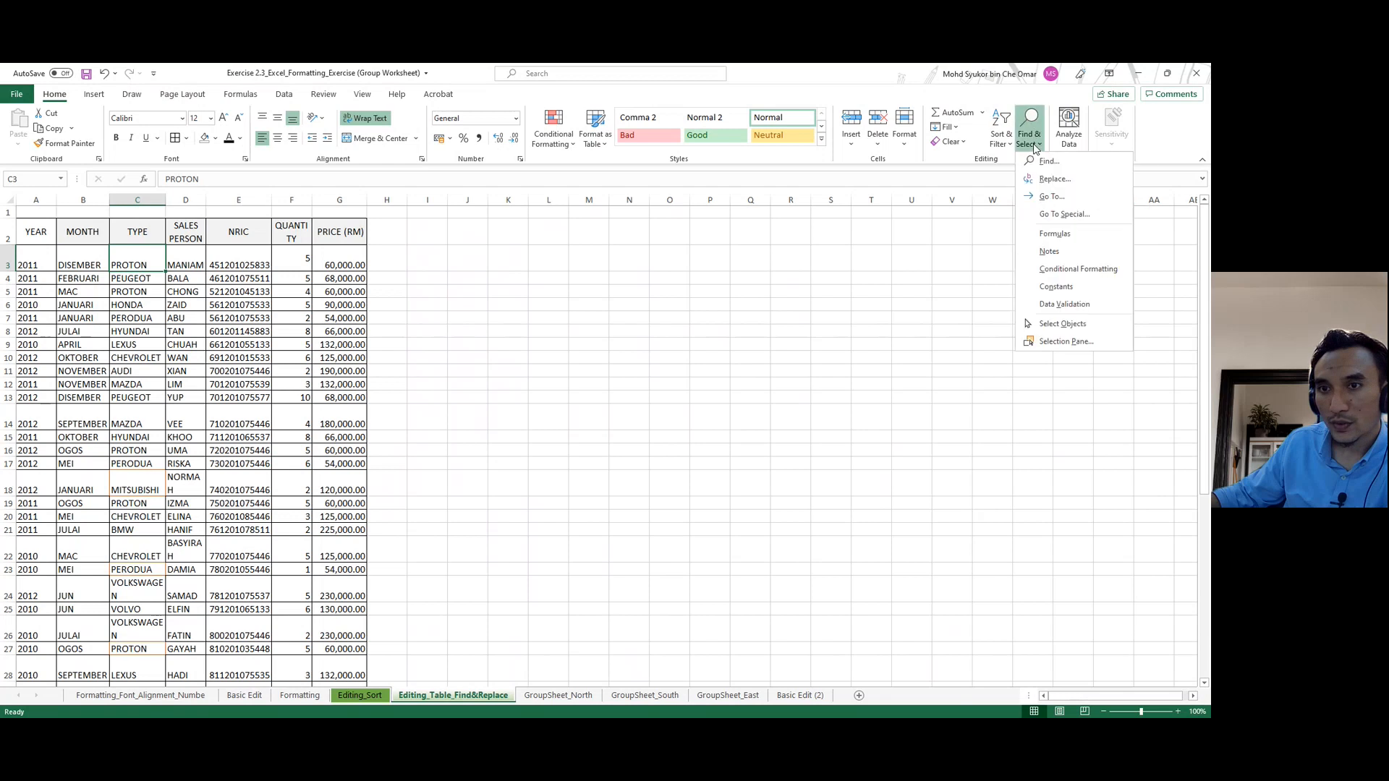
{"action": "left_click", "coordinate": [1046, 182]}
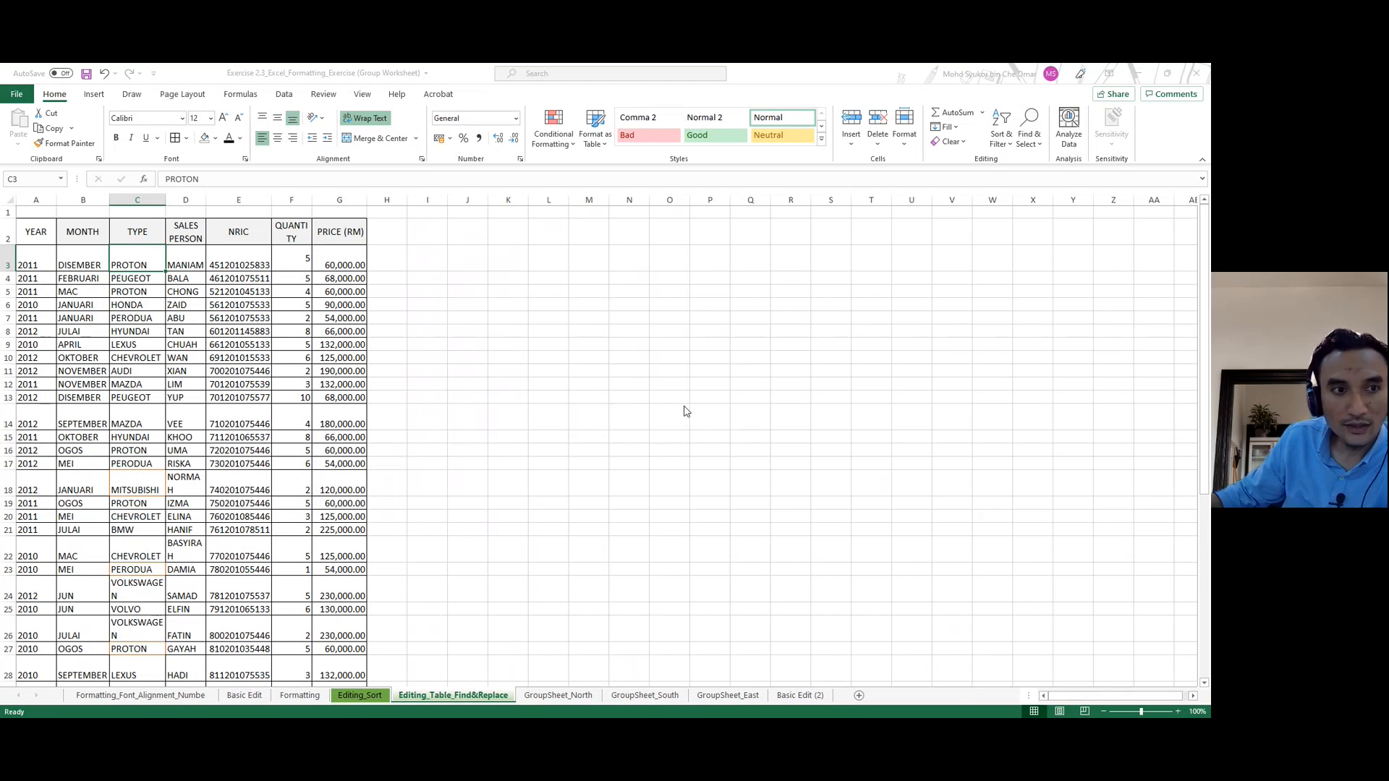
{"action": "left_click", "coordinate": [124, 292]}
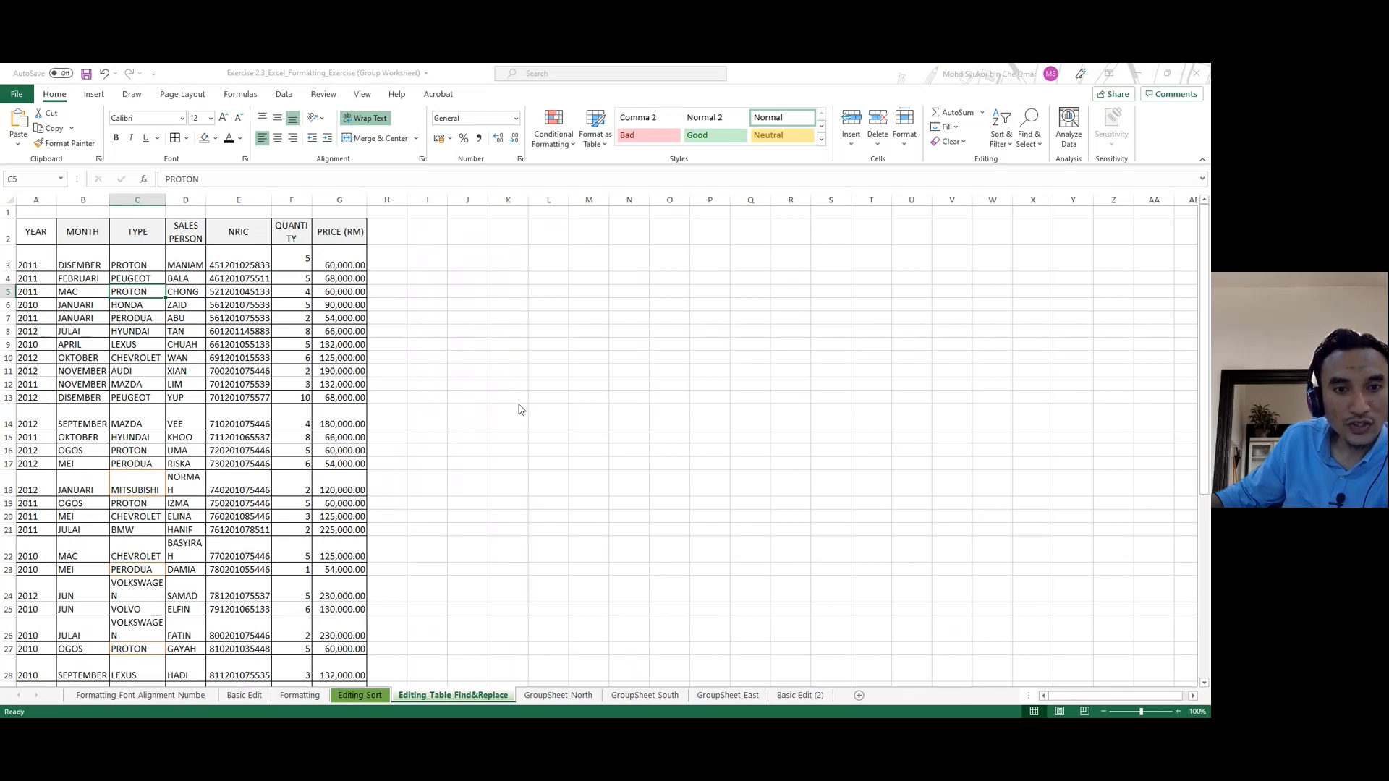
{"action": "key", "text": "shift+F4"}
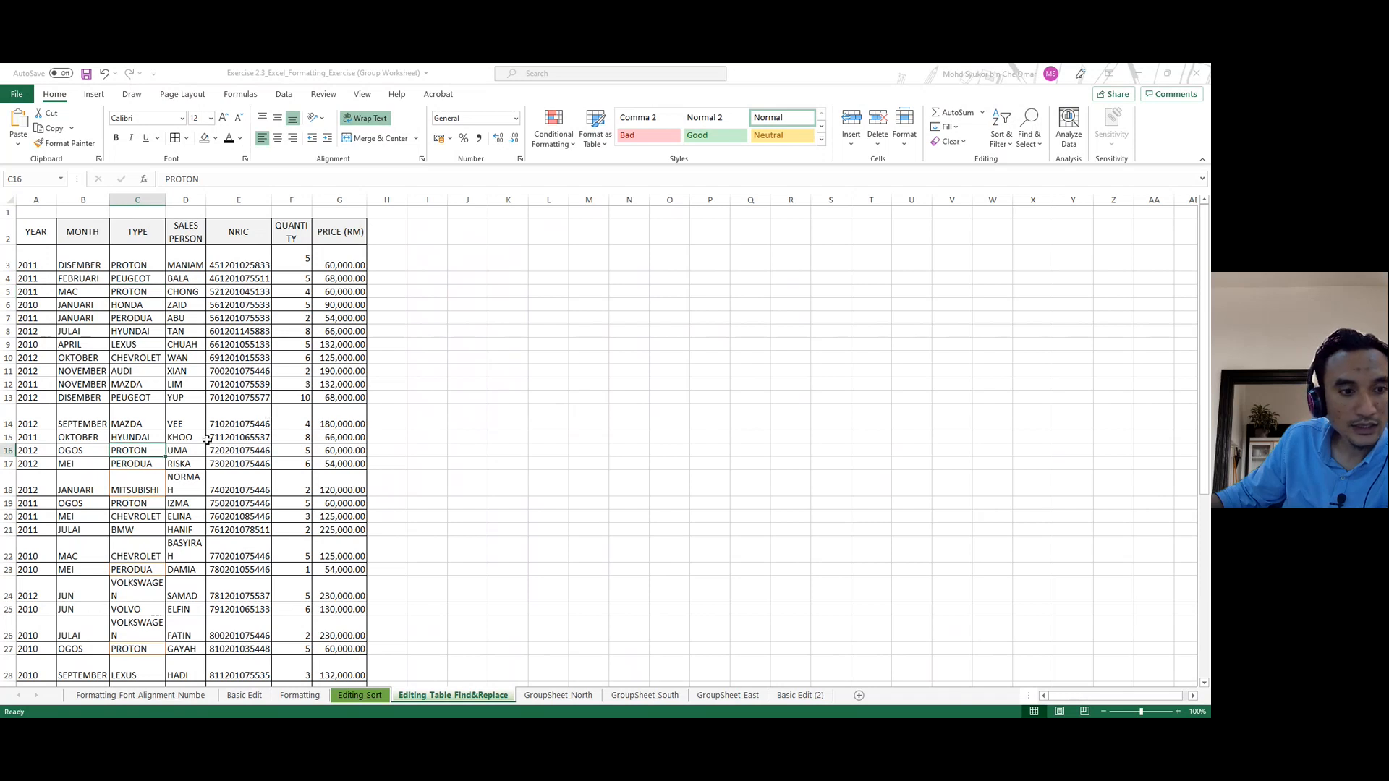
{"action": "left_click", "coordinate": [521, 404]}
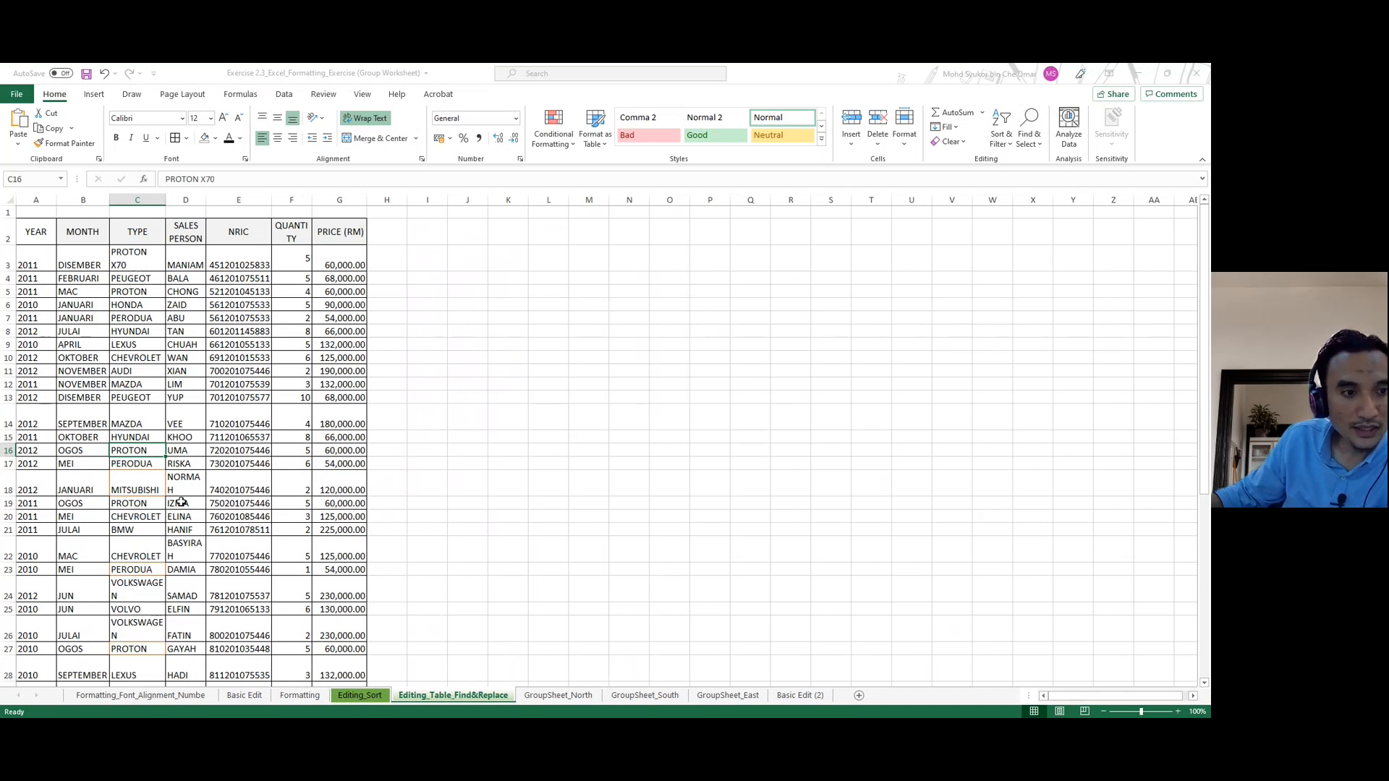
Auto-fit the width of column C so the car names in the TYPE column fit on one line.
{"action": "left_click", "coordinate": [130, 262]}
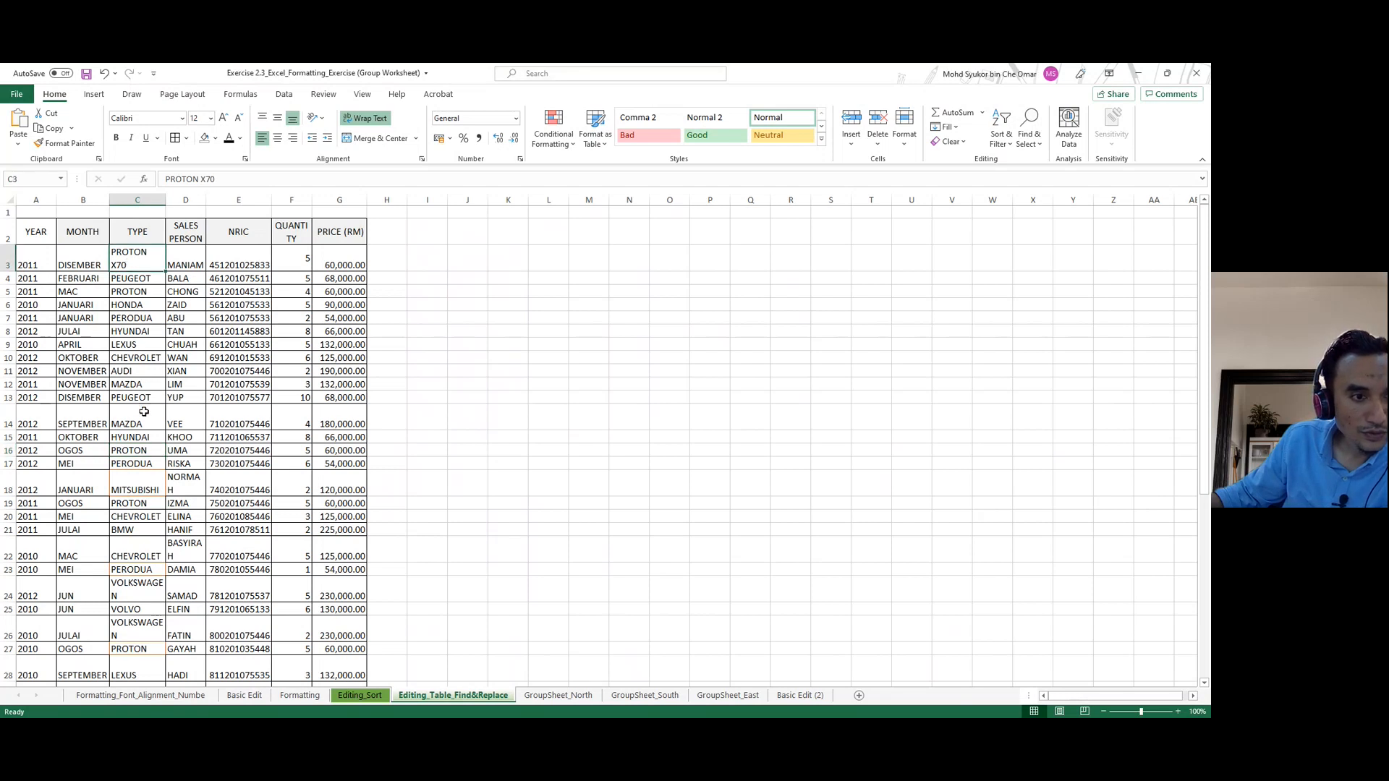
{"action": "left_click", "coordinate": [144, 450]}
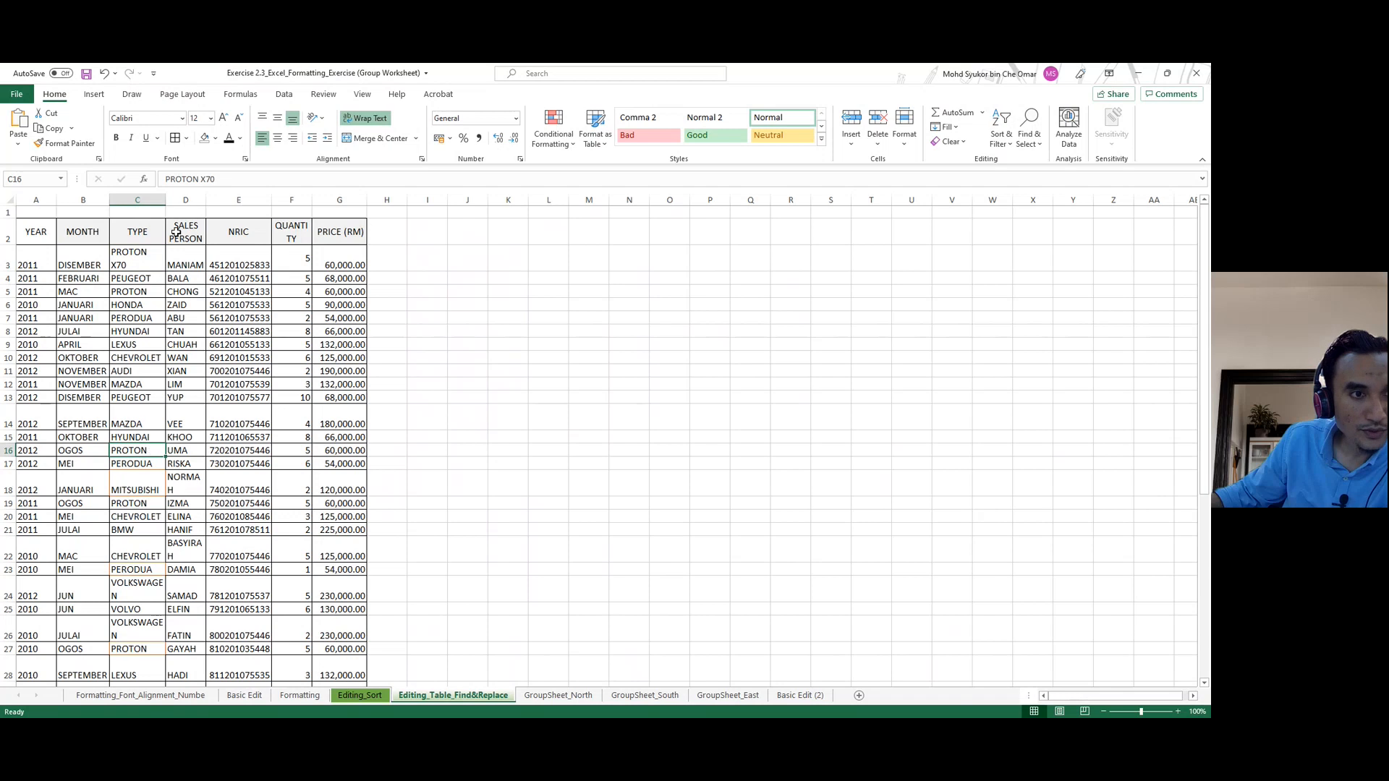
{"action": "double_click", "coordinate": [165, 201]}
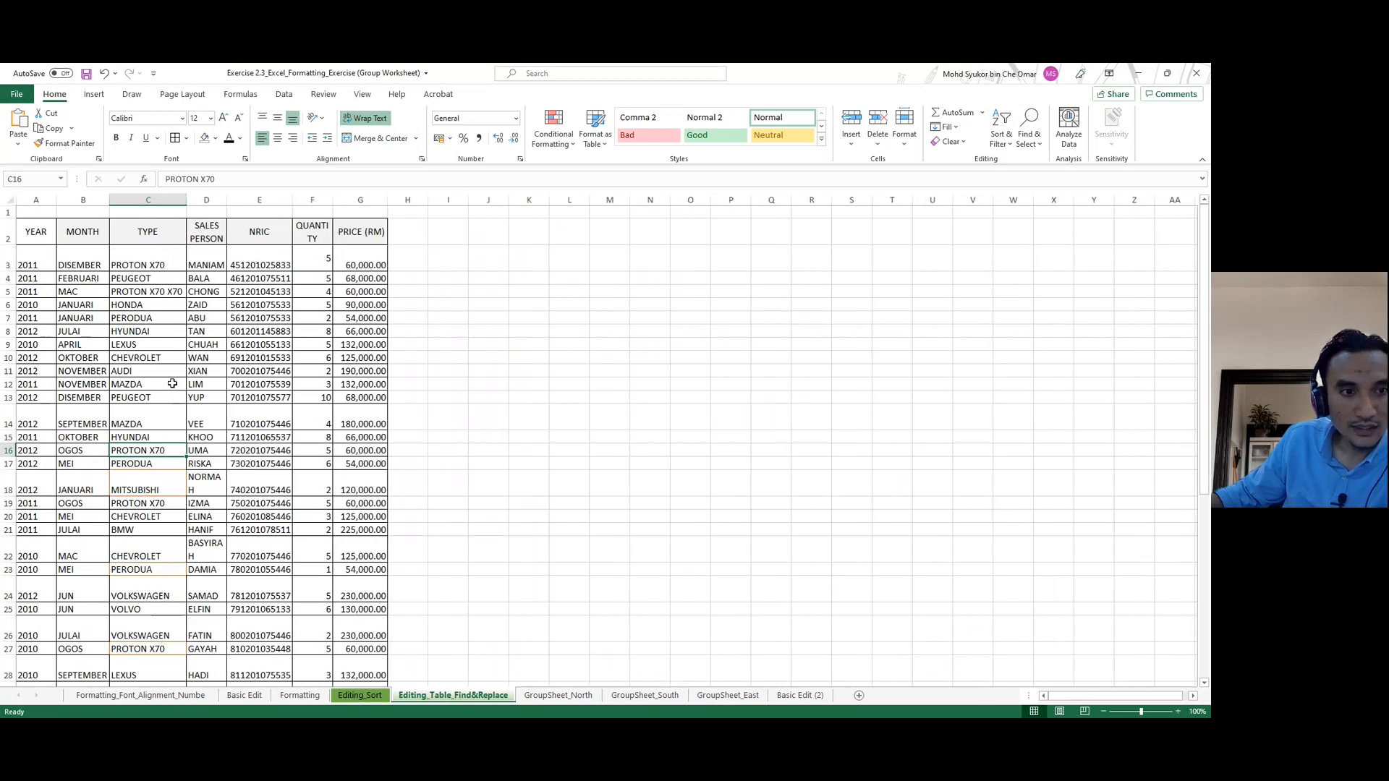
Replace all PERODUA entries in the TYPE column with PERODUA MYVI and check the table down to its last row.
{"action": "left_click", "coordinate": [159, 321]}
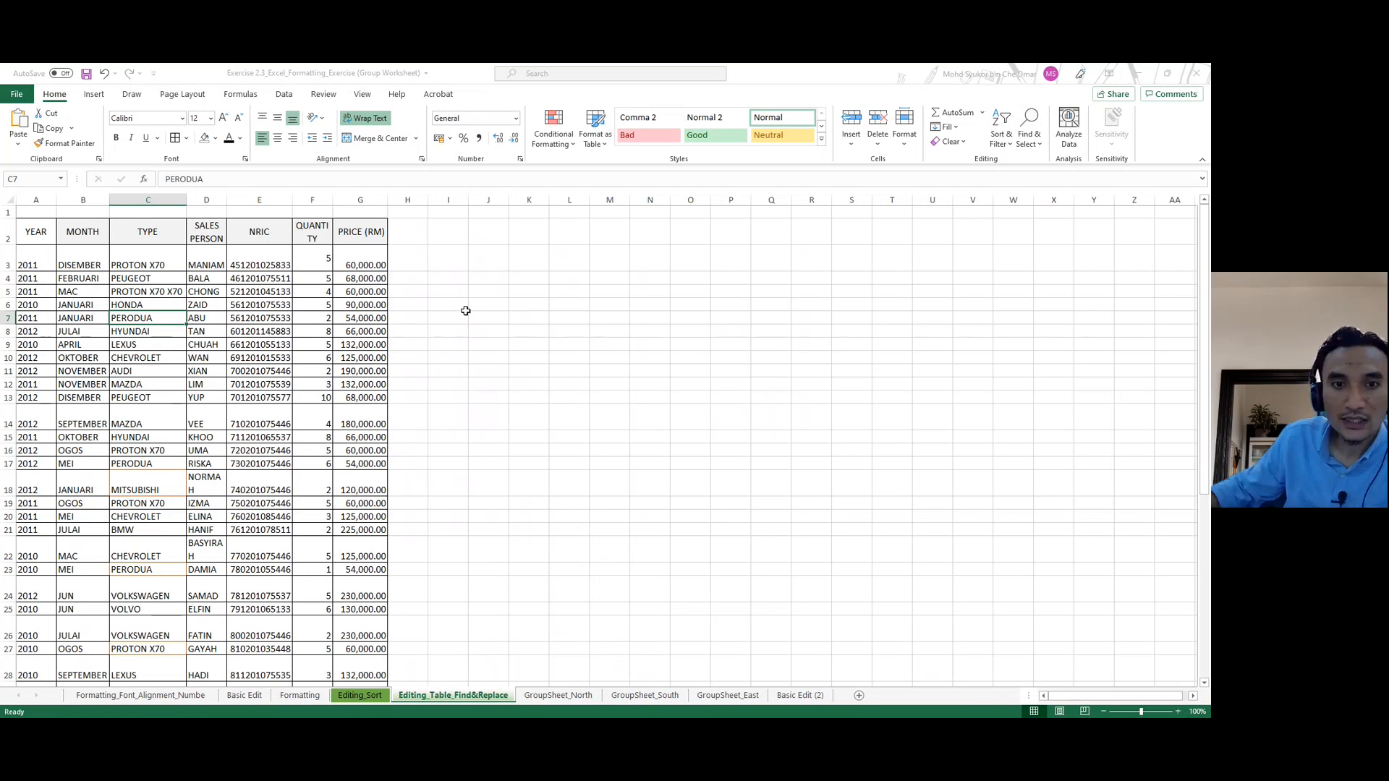
{"action": "left_click", "coordinate": [505, 401]}
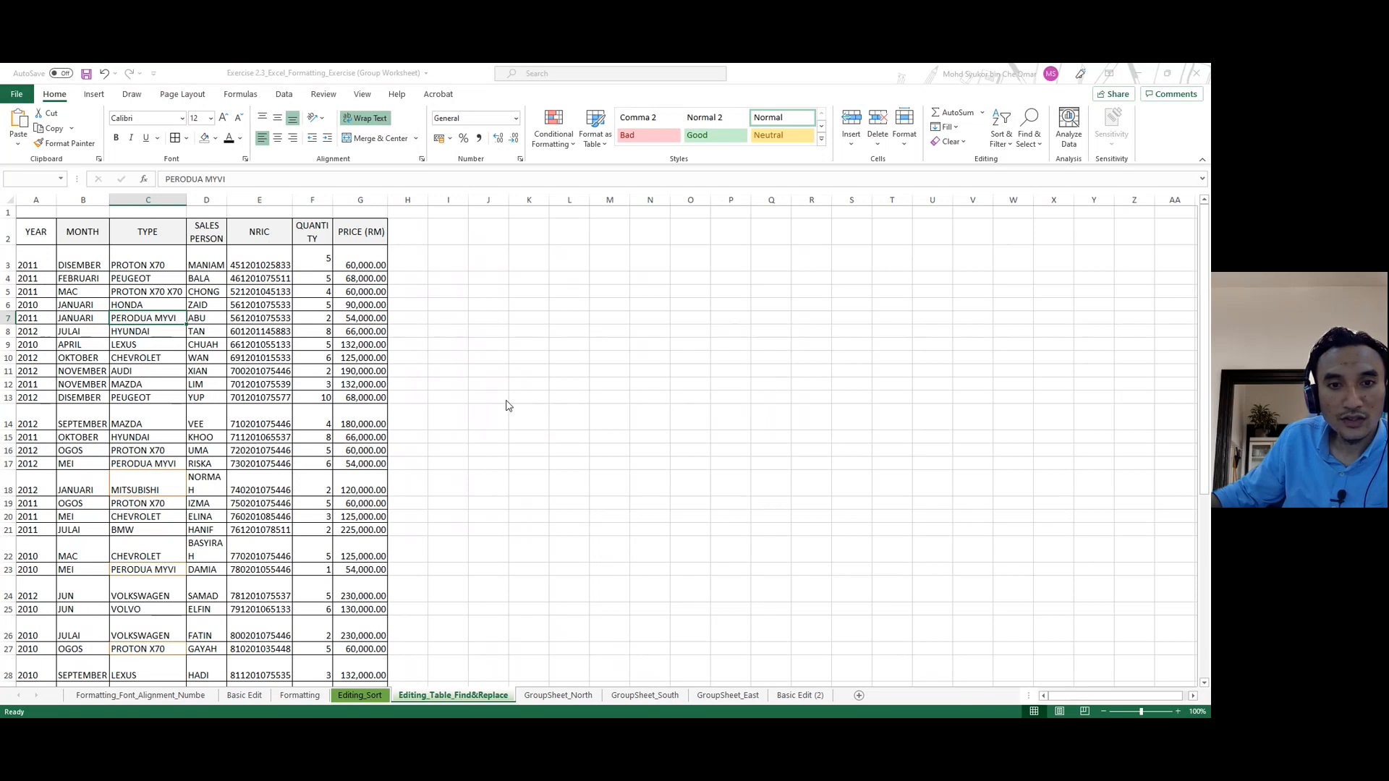
{"action": "left_click", "coordinate": [604, 435]}
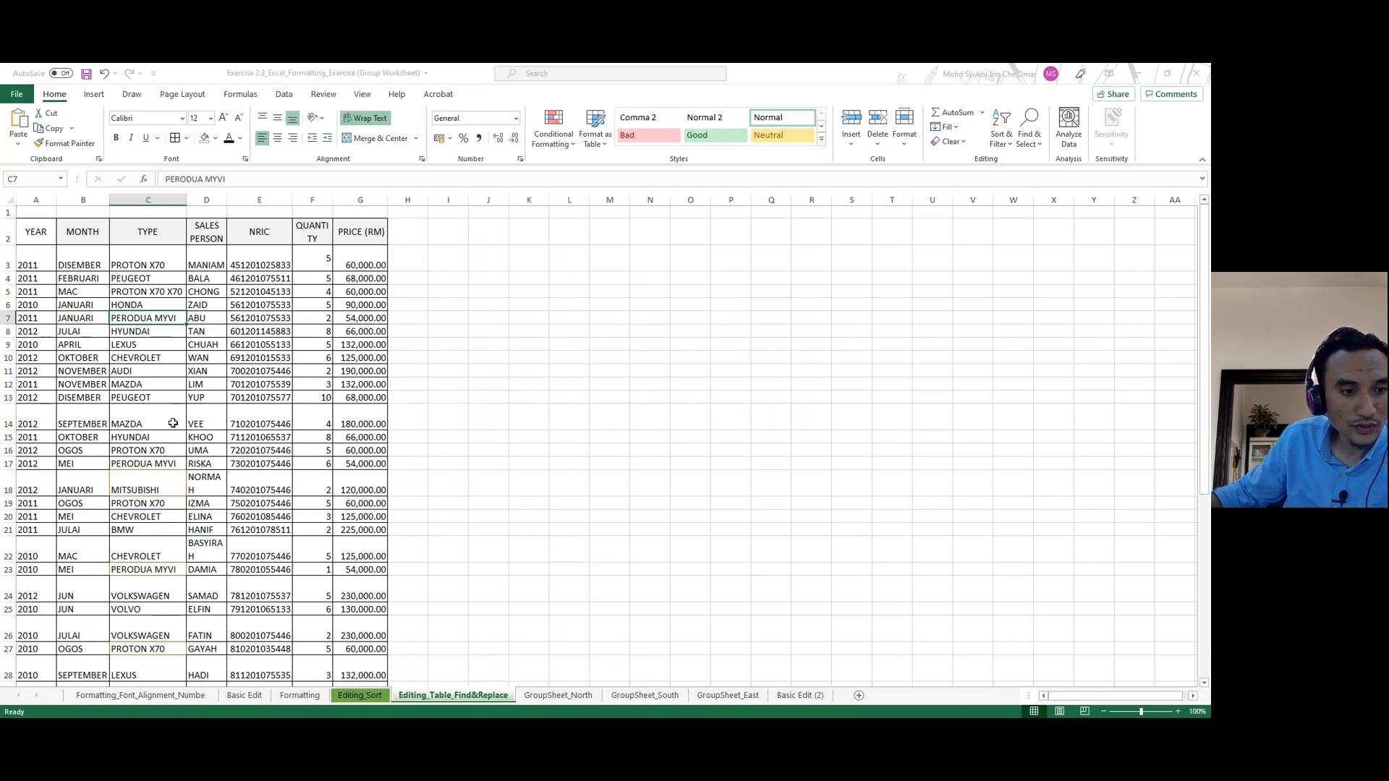
{"action": "scroll", "coordinate": [191, 579], "scroll_direction": "down", "scroll_amount": 6}
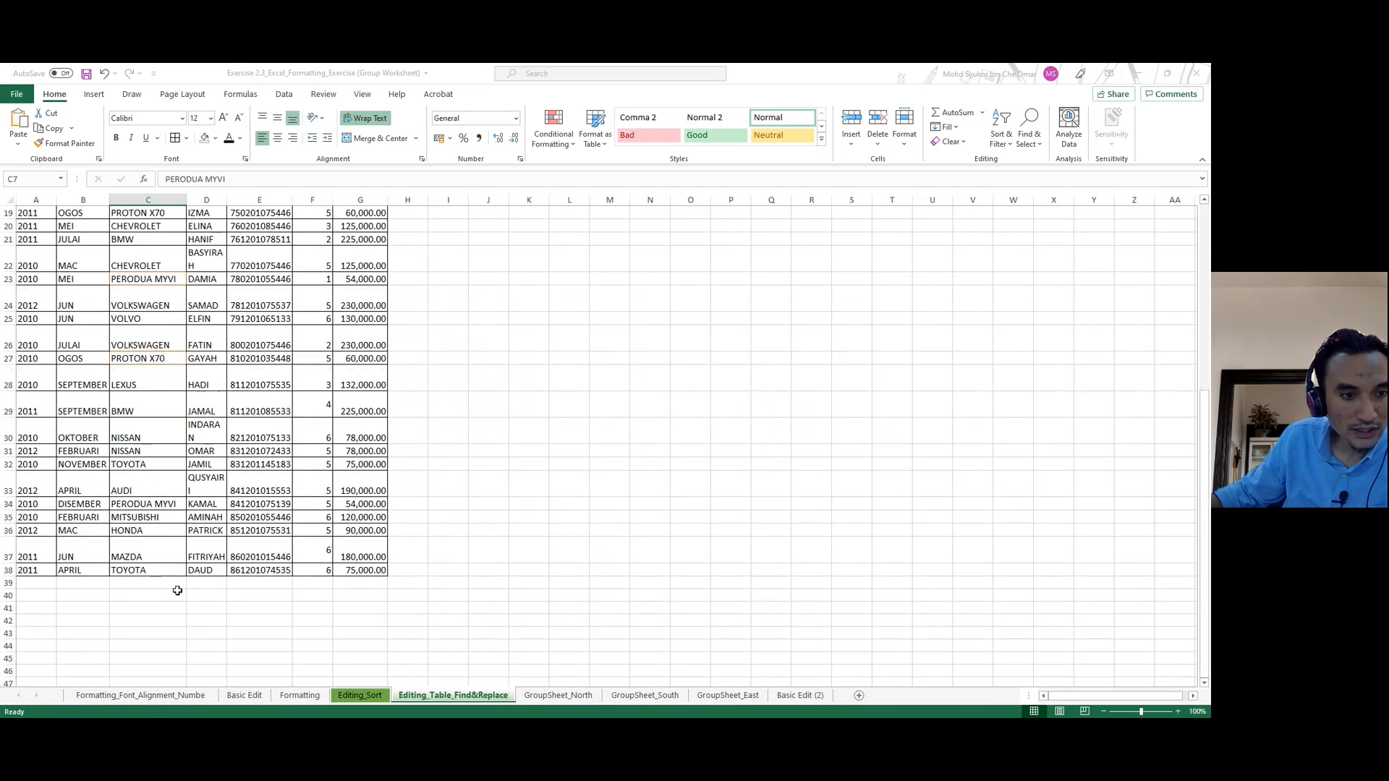
{"action": "scroll", "coordinate": [209, 505], "scroll_direction": "up", "scroll_amount": 6}
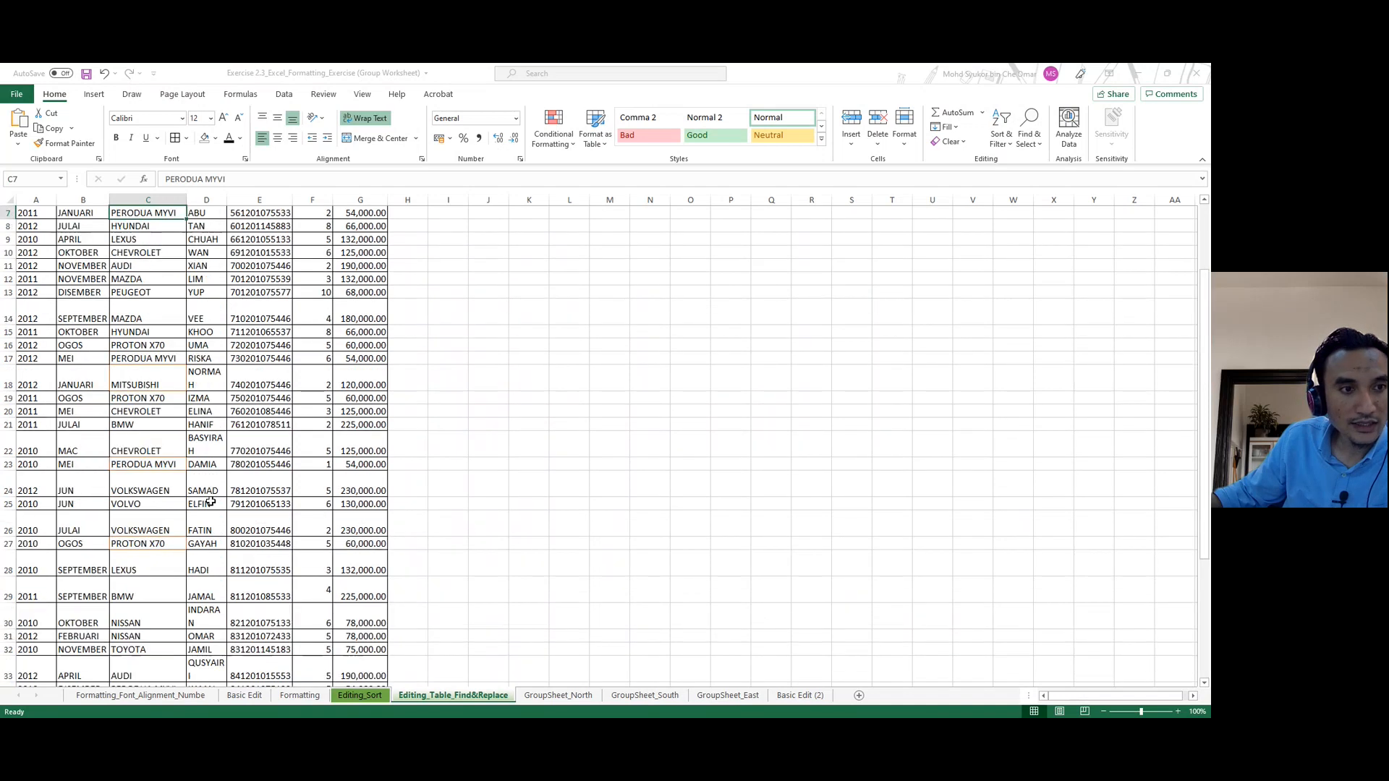
Examine and compare the quarterly sales tables on the GroupSheet_North, GroupSheet_South and GroupSheet_East worksheets.
{"action": "left_click", "coordinate": [556, 696]}
{"action": "left_click", "coordinate": [565, 591]}
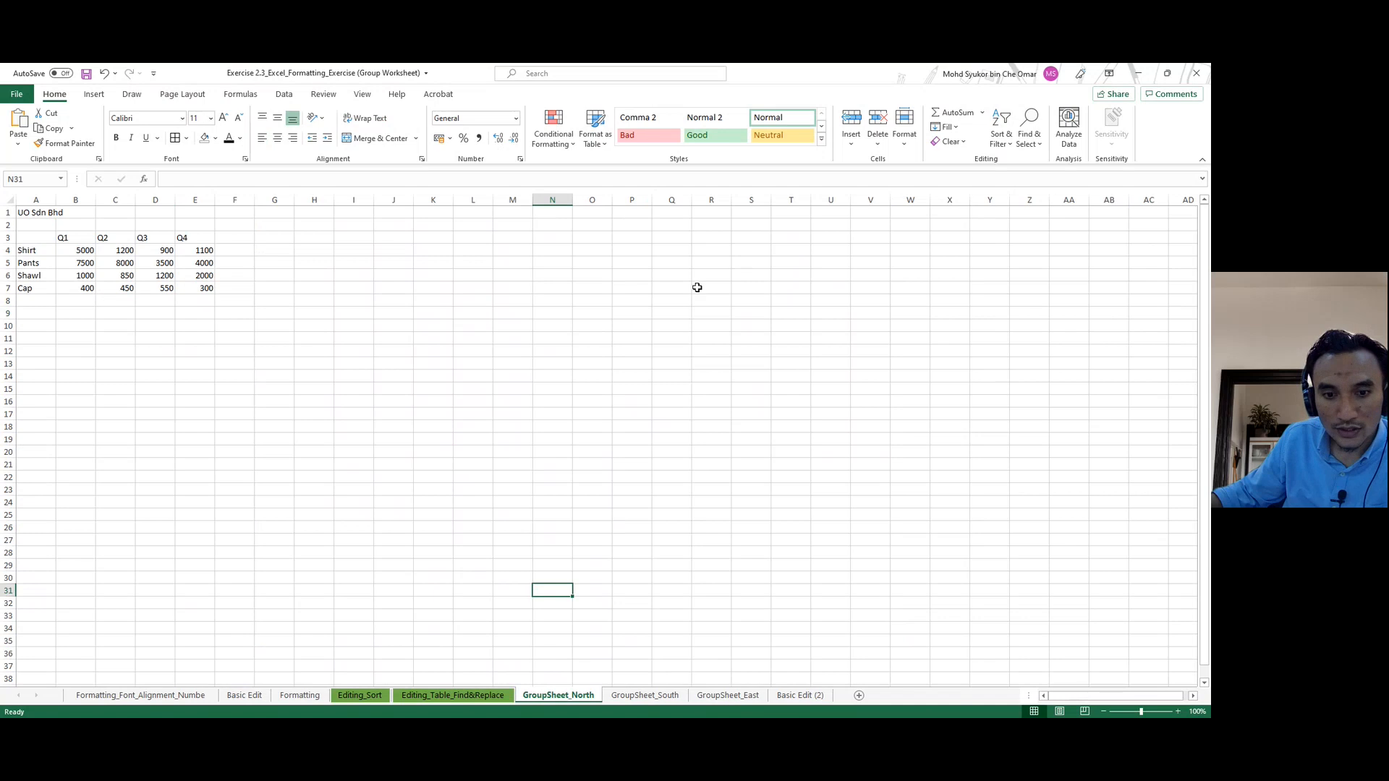
{"action": "left_click", "coordinate": [751, 700]}
{"action": "left_click", "coordinate": [571, 700]}
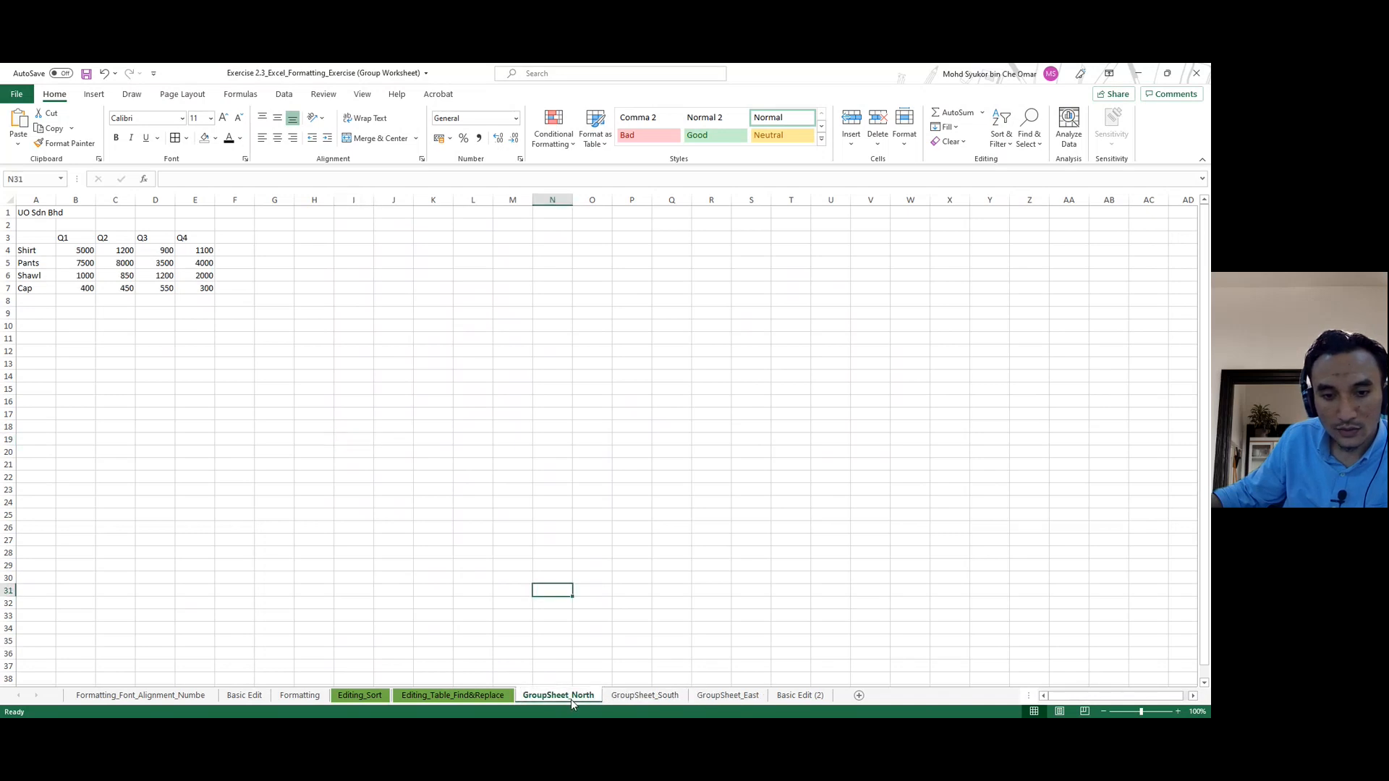
{"action": "left_click", "coordinate": [647, 698]}
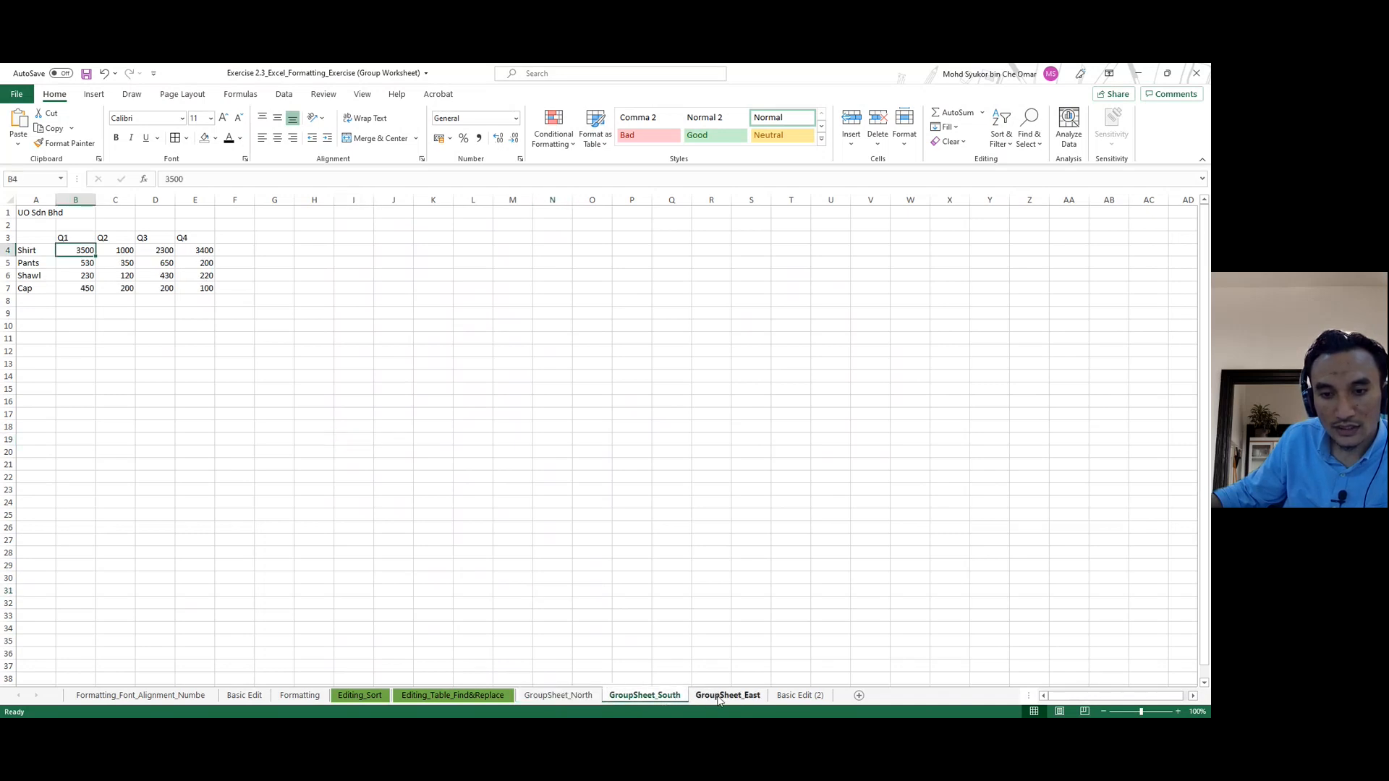
{"action": "left_click", "coordinate": [727, 698]}
{"action": "left_click", "coordinate": [571, 698], "text": "ctrl"}
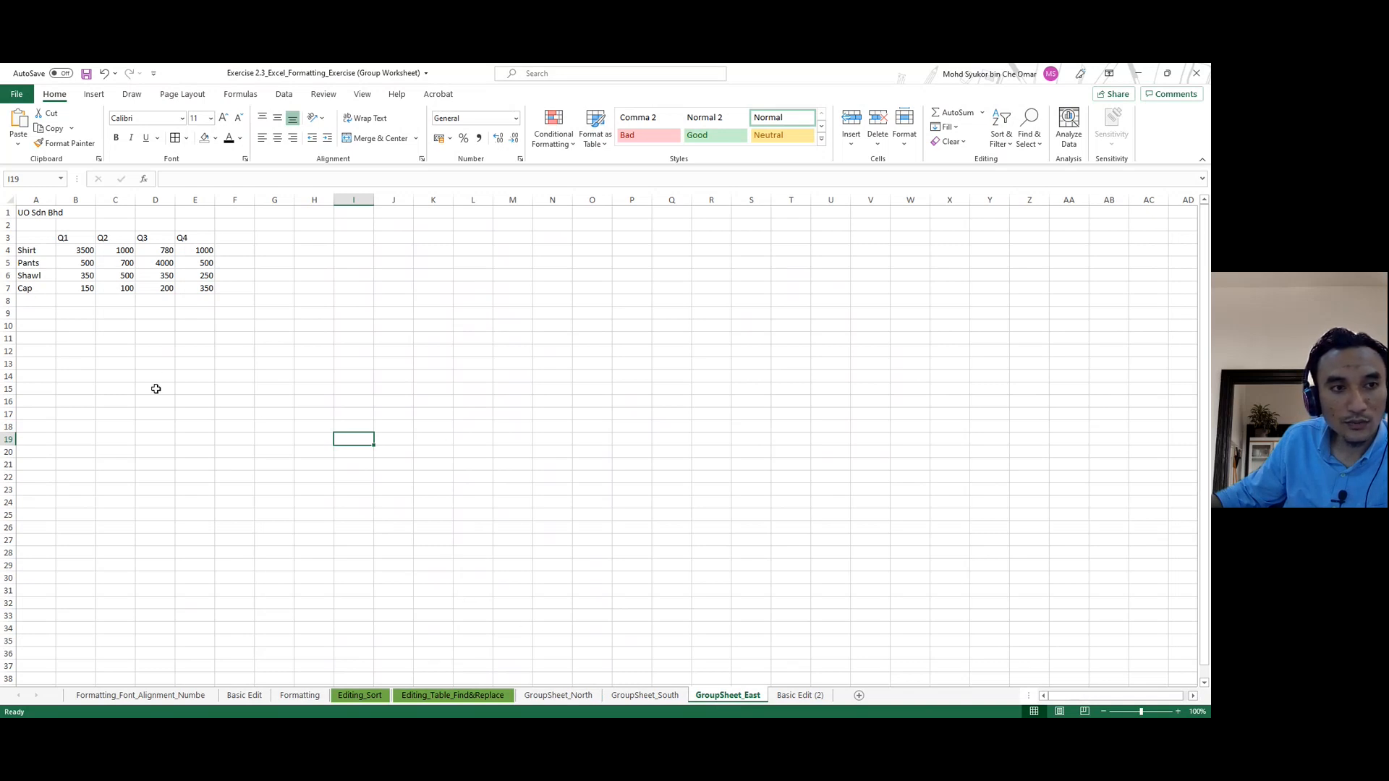
{"action": "left_click", "coordinate": [544, 693]}
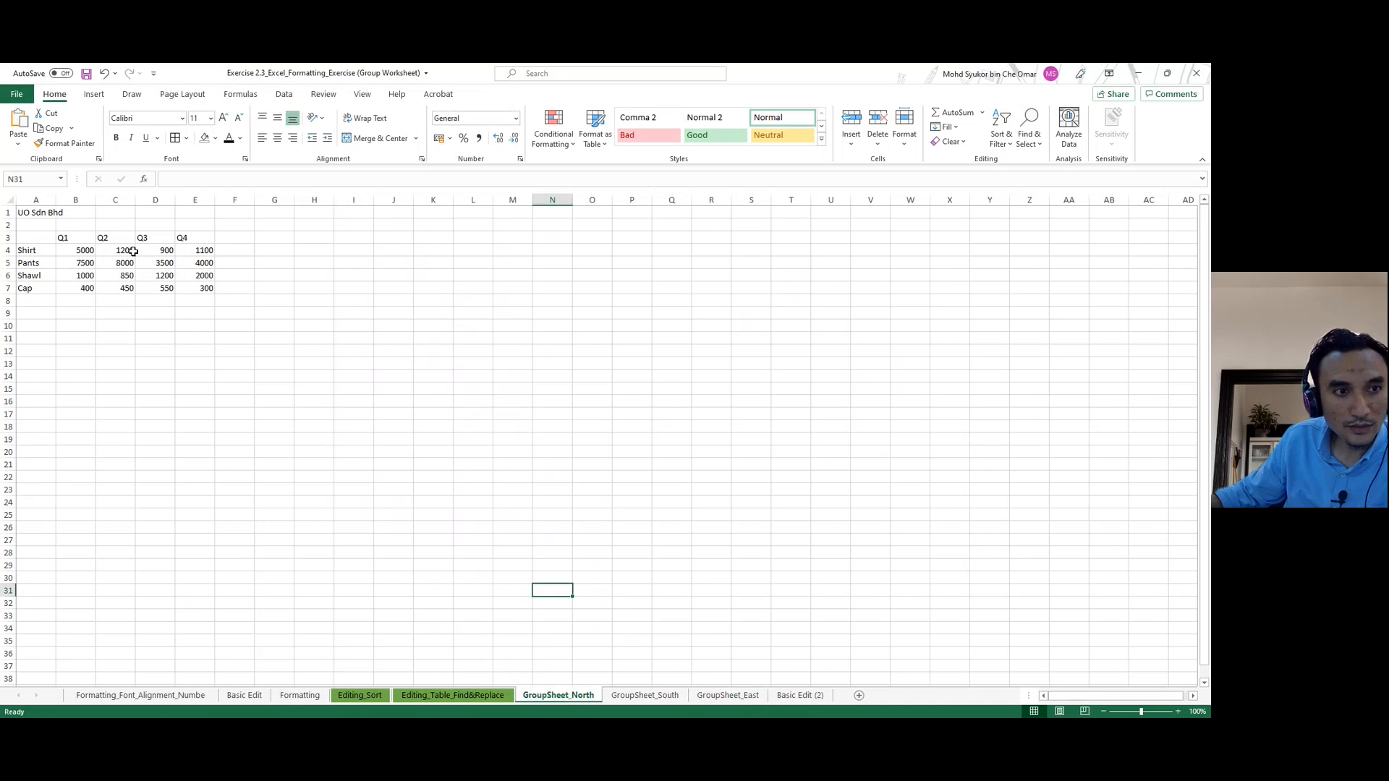
{"action": "left_click", "coordinate": [635, 697]}
{"action": "left_click", "coordinate": [719, 695]}
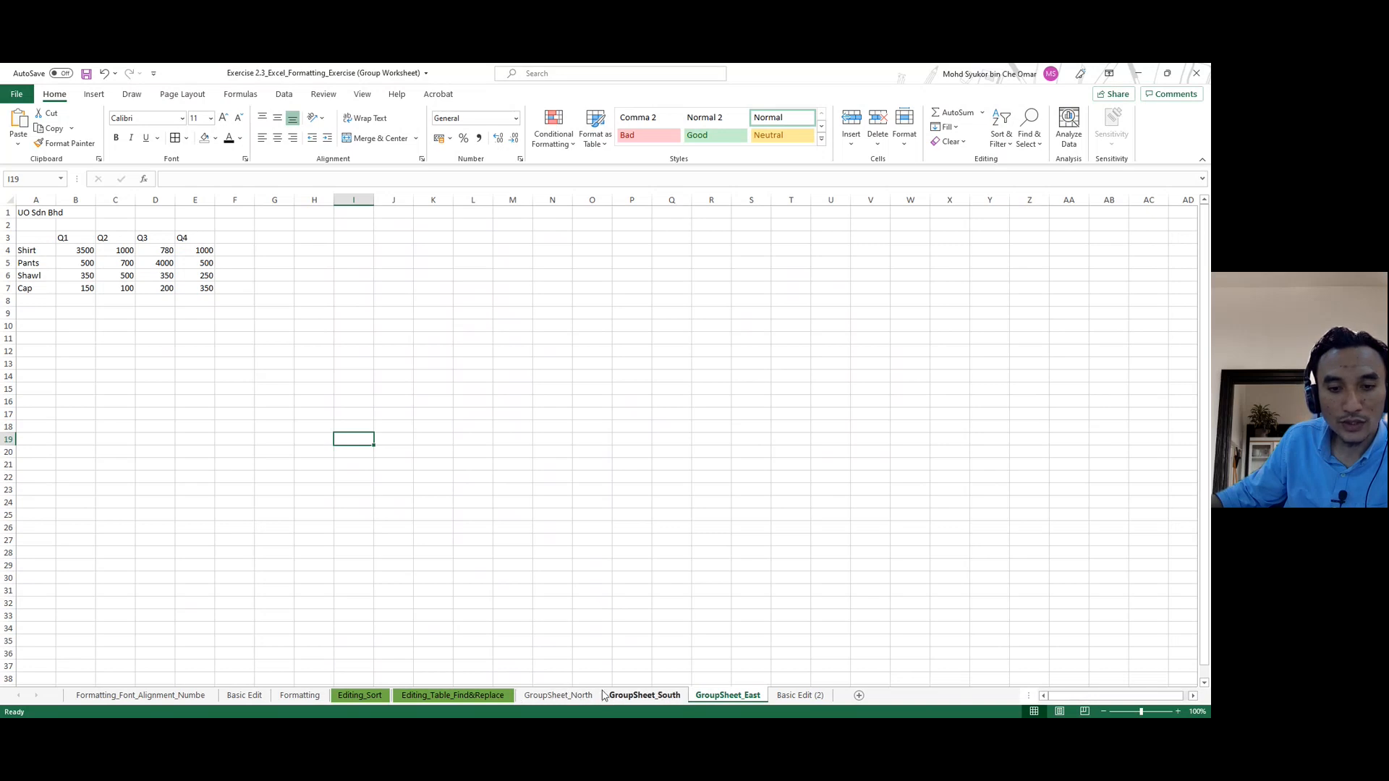
{"action": "left_click", "coordinate": [592, 602]}
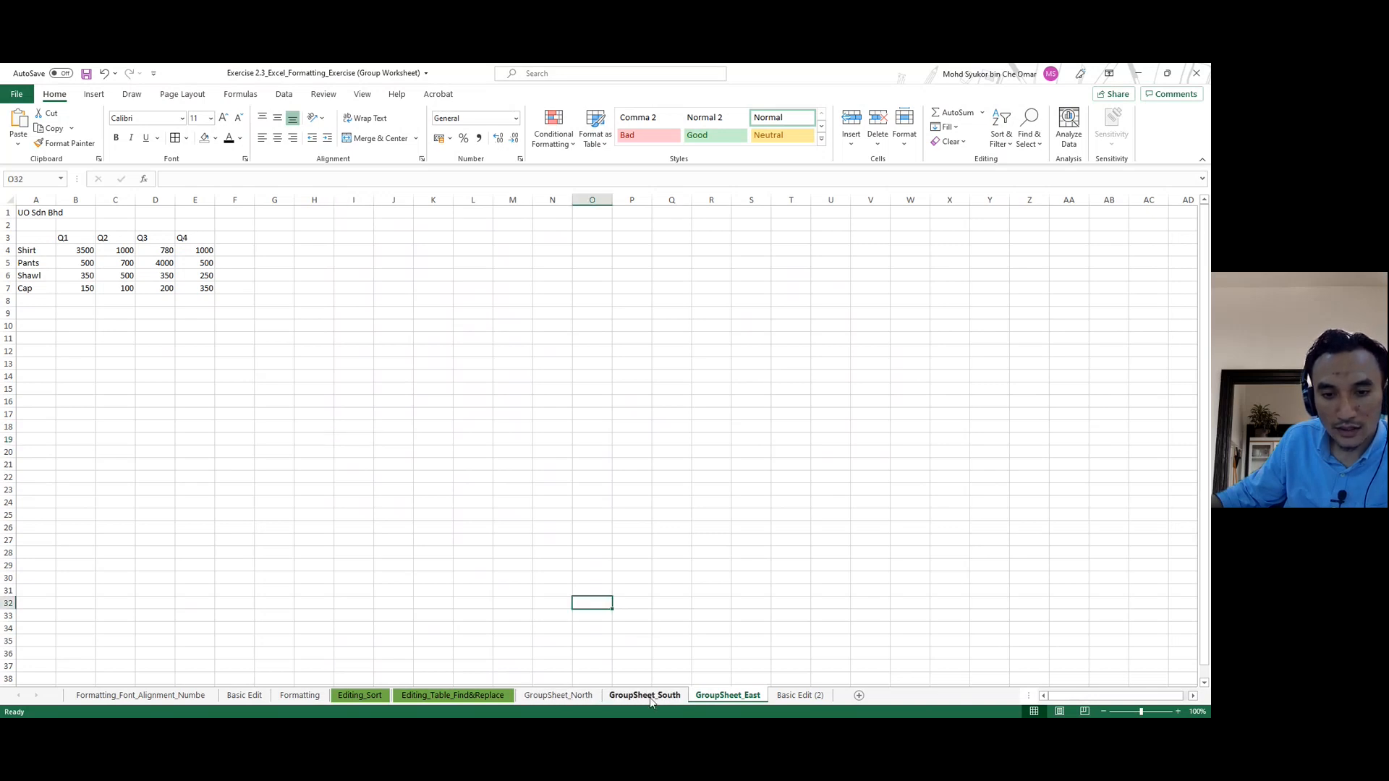
{"action": "left_click", "coordinate": [638, 478]}
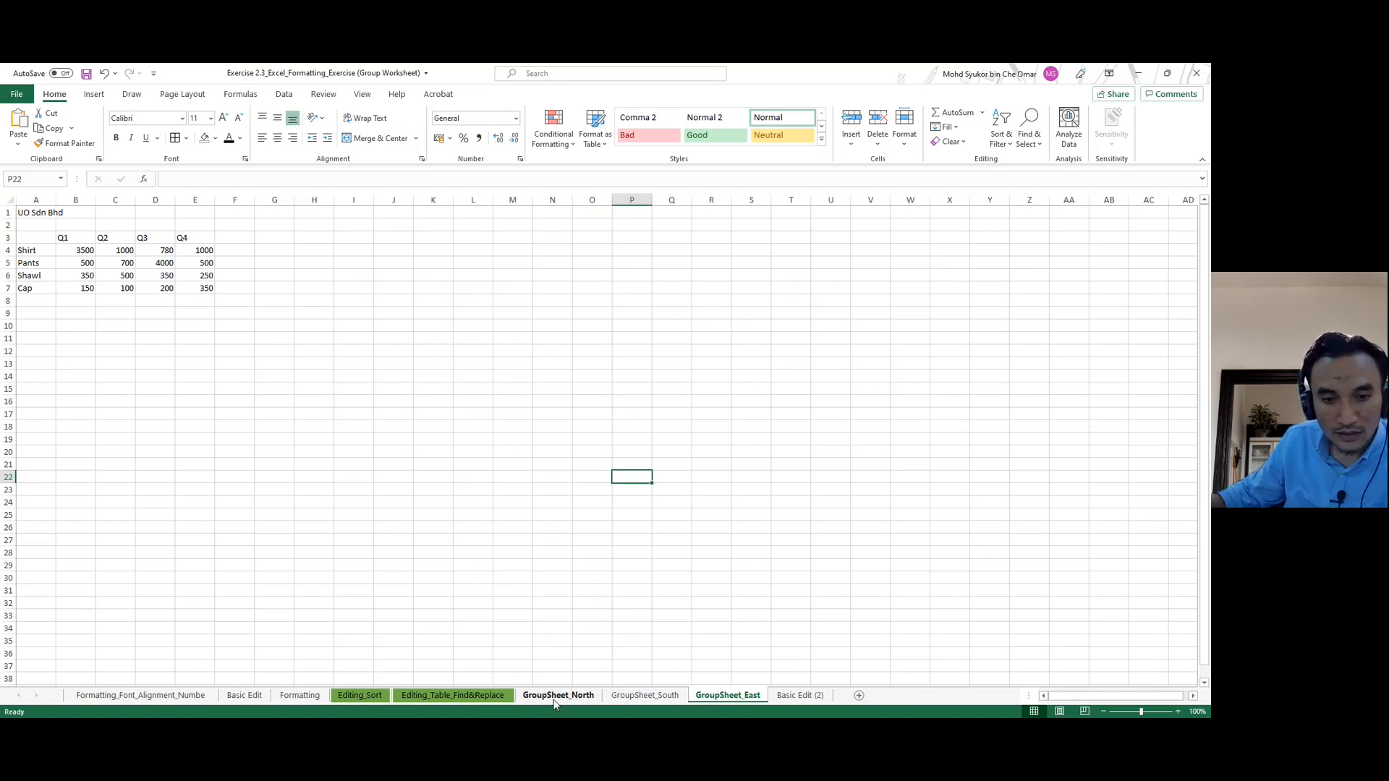
Group the GroupSheet_North, GroupSheet_South and GroupSheet_East worksheets starting from GroupSheet_East, check the grouping, and ungroup them.
{"action": "left_click", "coordinate": [559, 696], "text": "ctrl"}
{"action": "left_click", "coordinate": [637, 697], "text": "ctrl"}
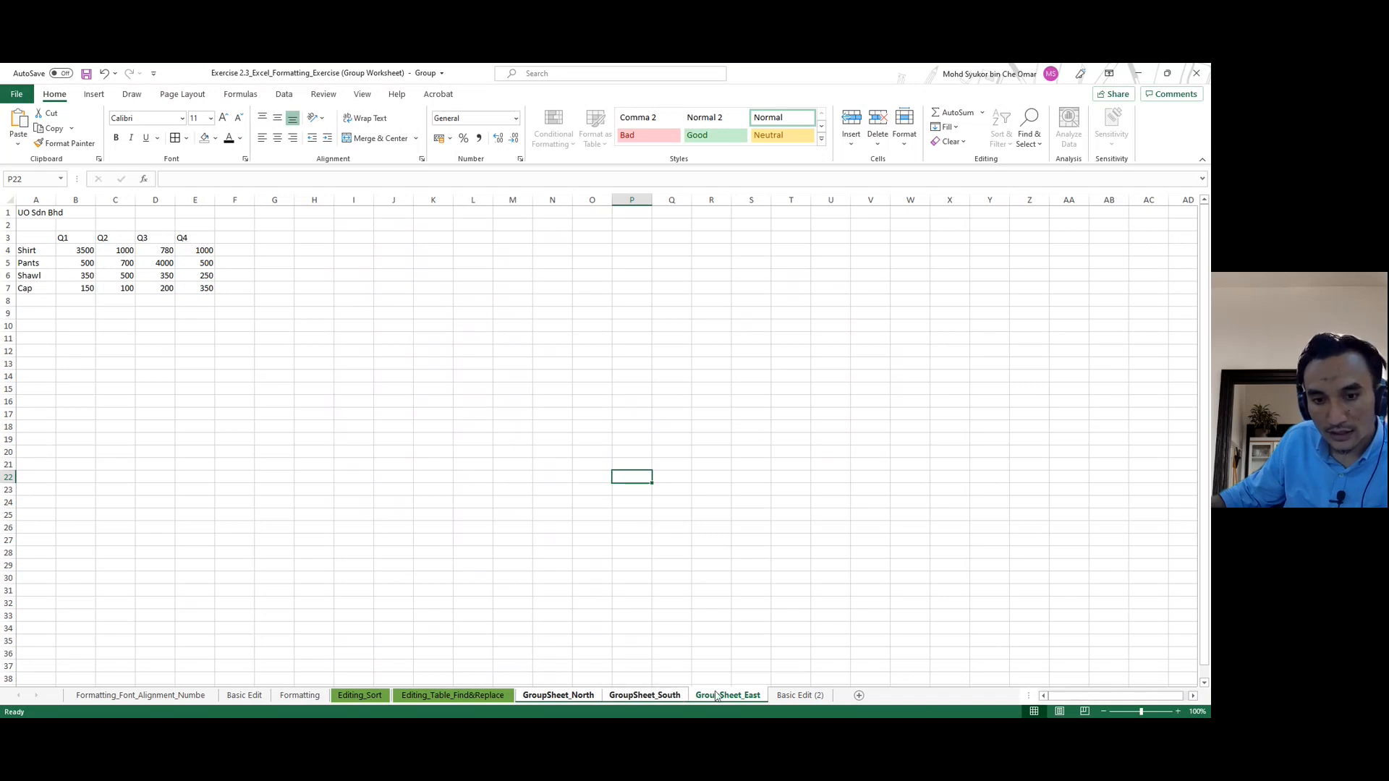
{"action": "left_click", "coordinate": [566, 696]}
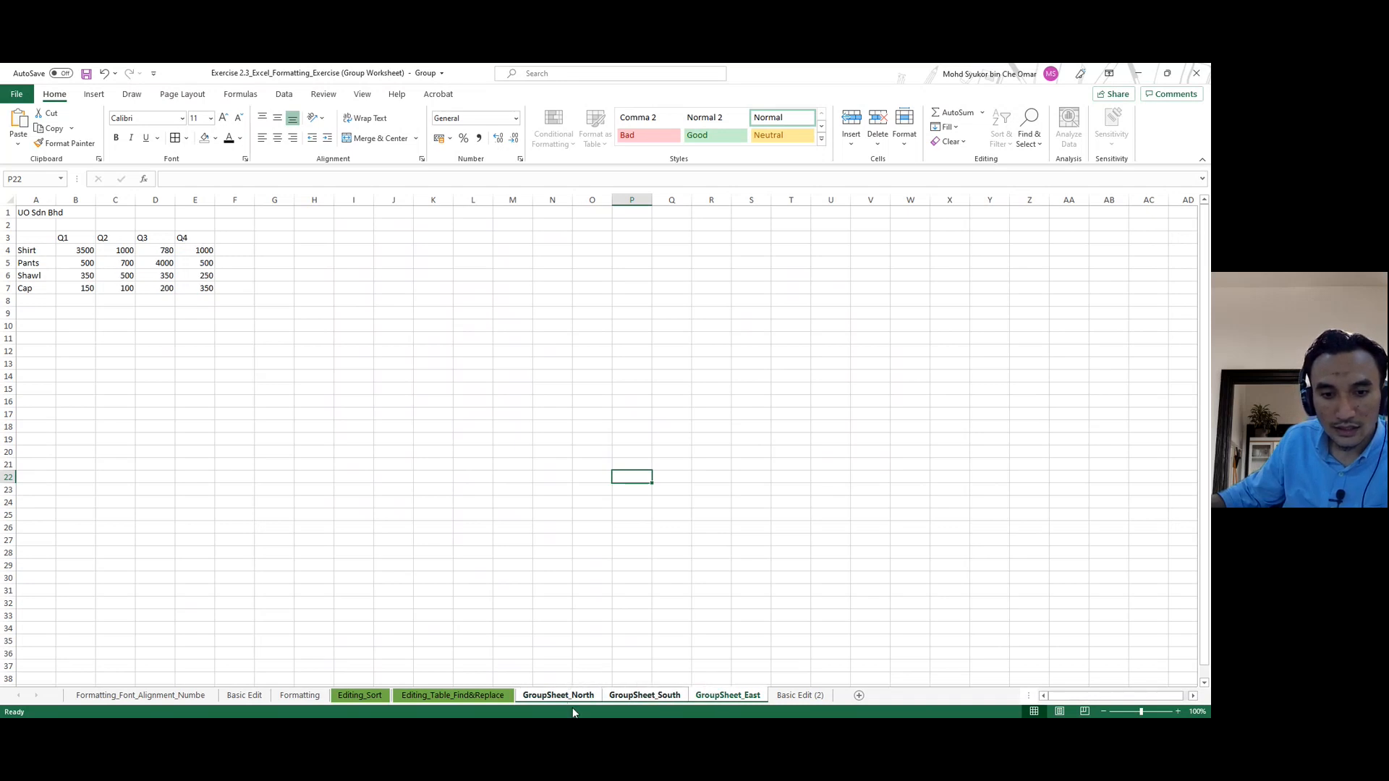
{"action": "left_click", "coordinate": [636, 697]}
{"action": "right_click", "coordinate": [648, 697]}
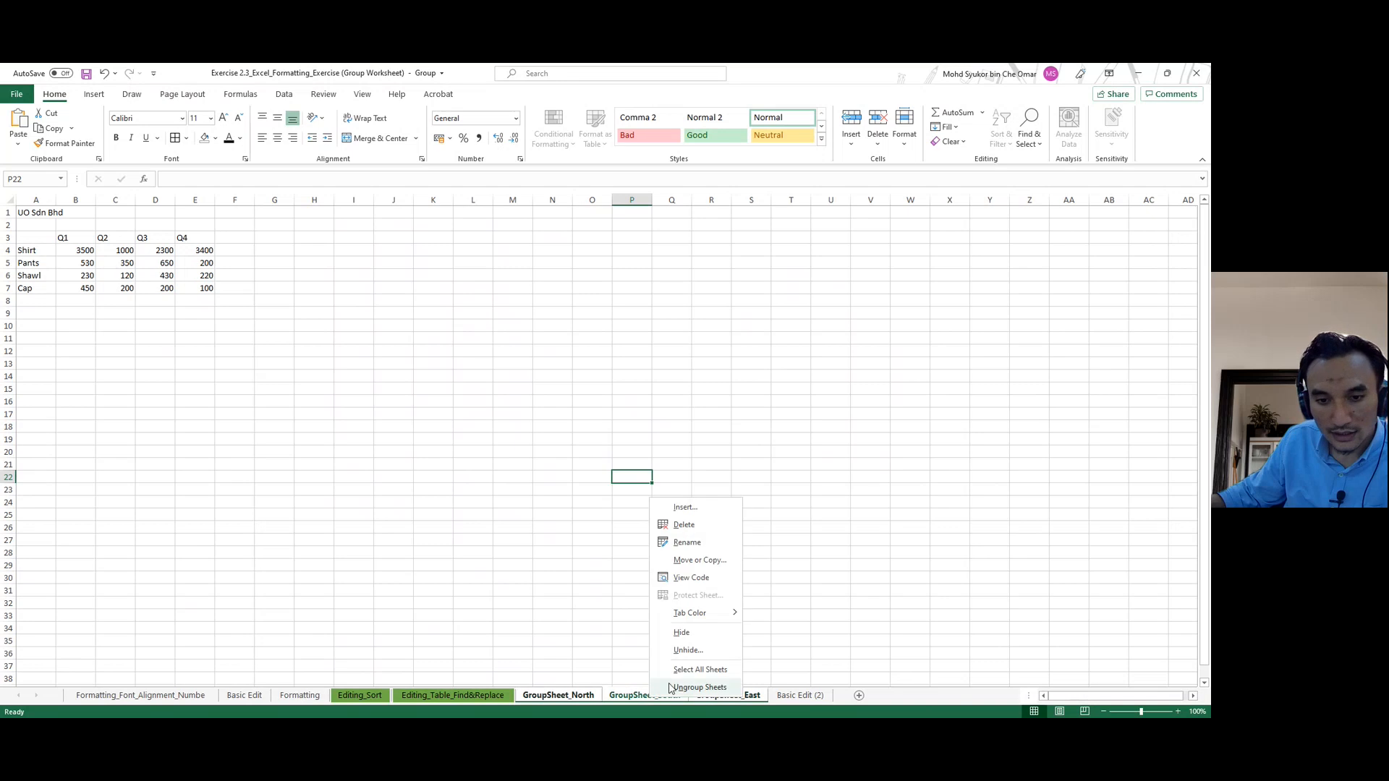
{"action": "left_click", "coordinate": [707, 688]}
{"action": "left_click", "coordinate": [573, 575]}
Group the GroupSheet_North, GroupSheet_South and GroupSheet_East worksheets with GroupSheet_North as the active sheet.
{"action": "left_click", "coordinate": [548, 697]}
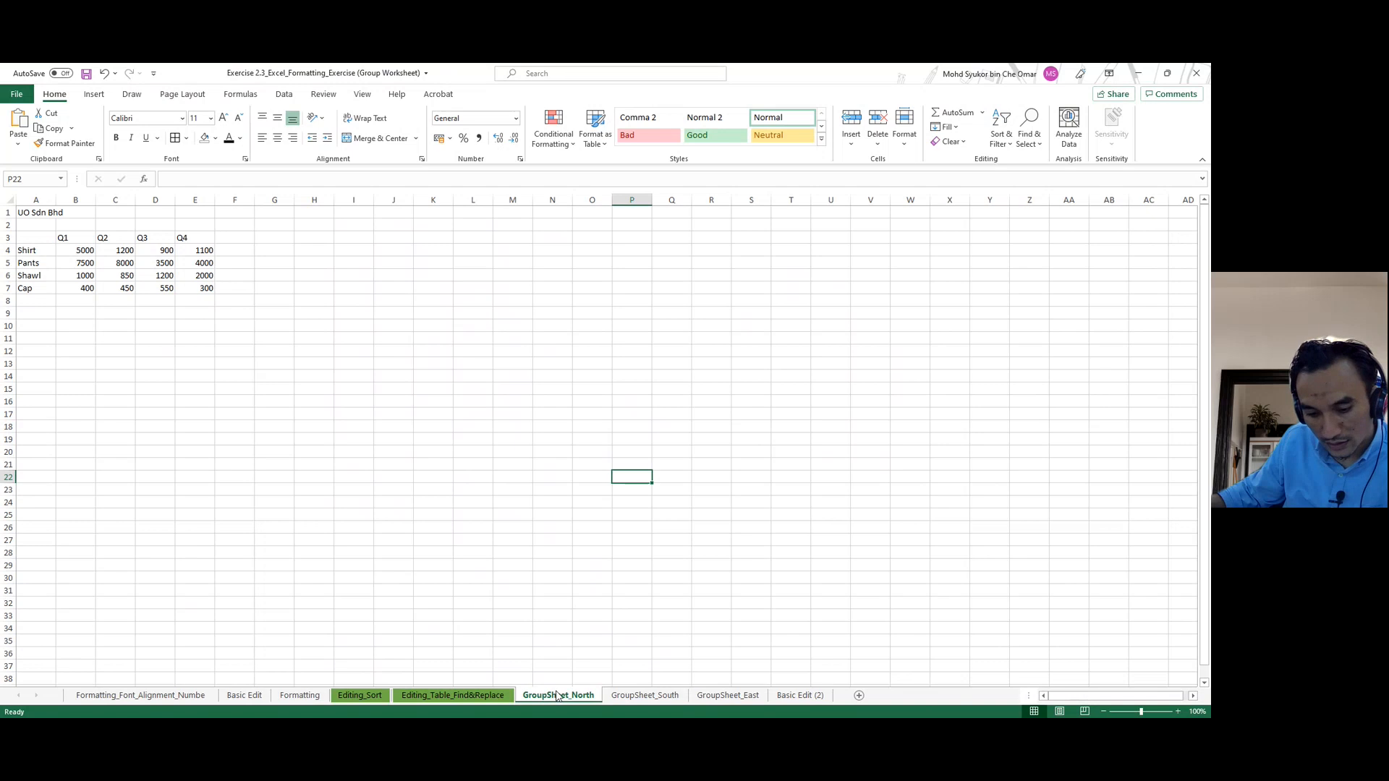
{"action": "left_click", "coordinate": [639, 697], "text": "ctrl"}
{"action": "left_click", "coordinate": [720, 696], "text": "ctrl"}
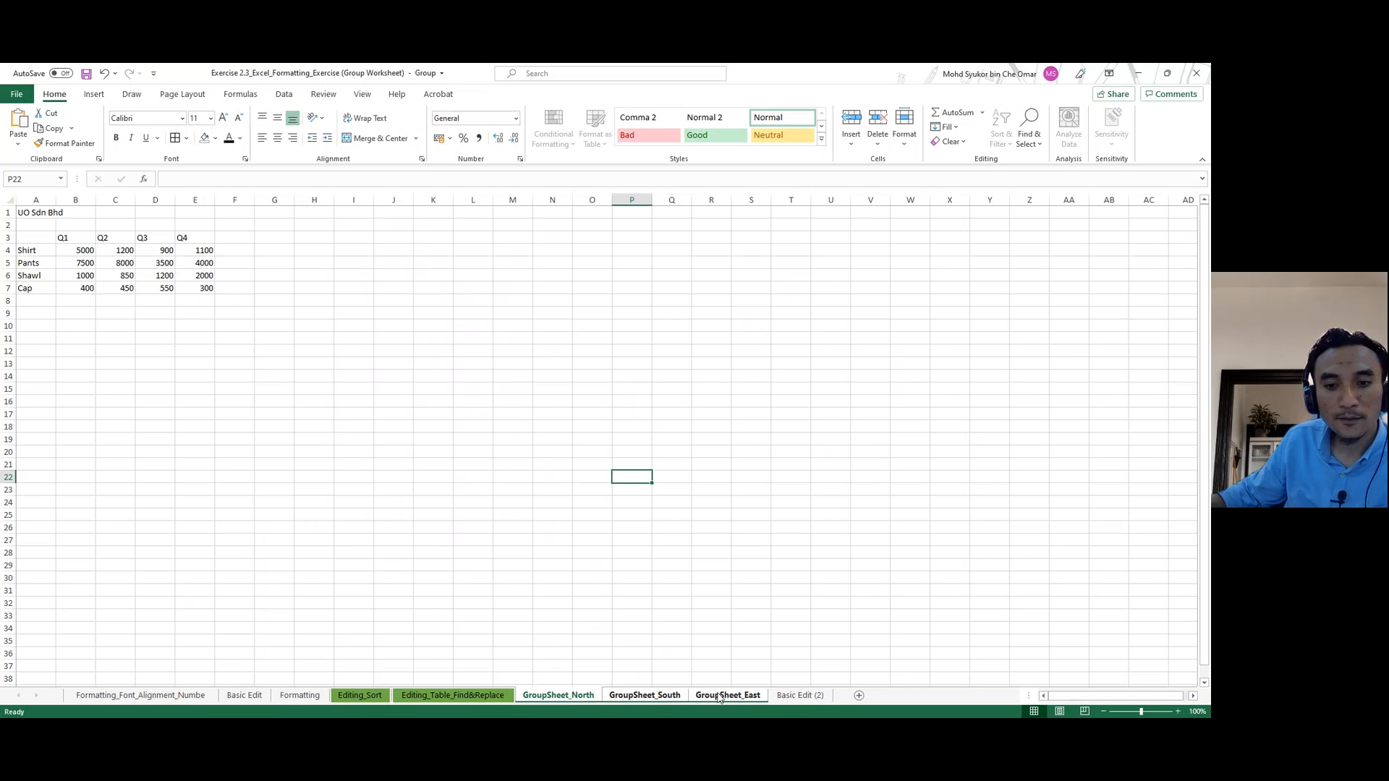
{"action": "left_click", "coordinate": [455, 480]}
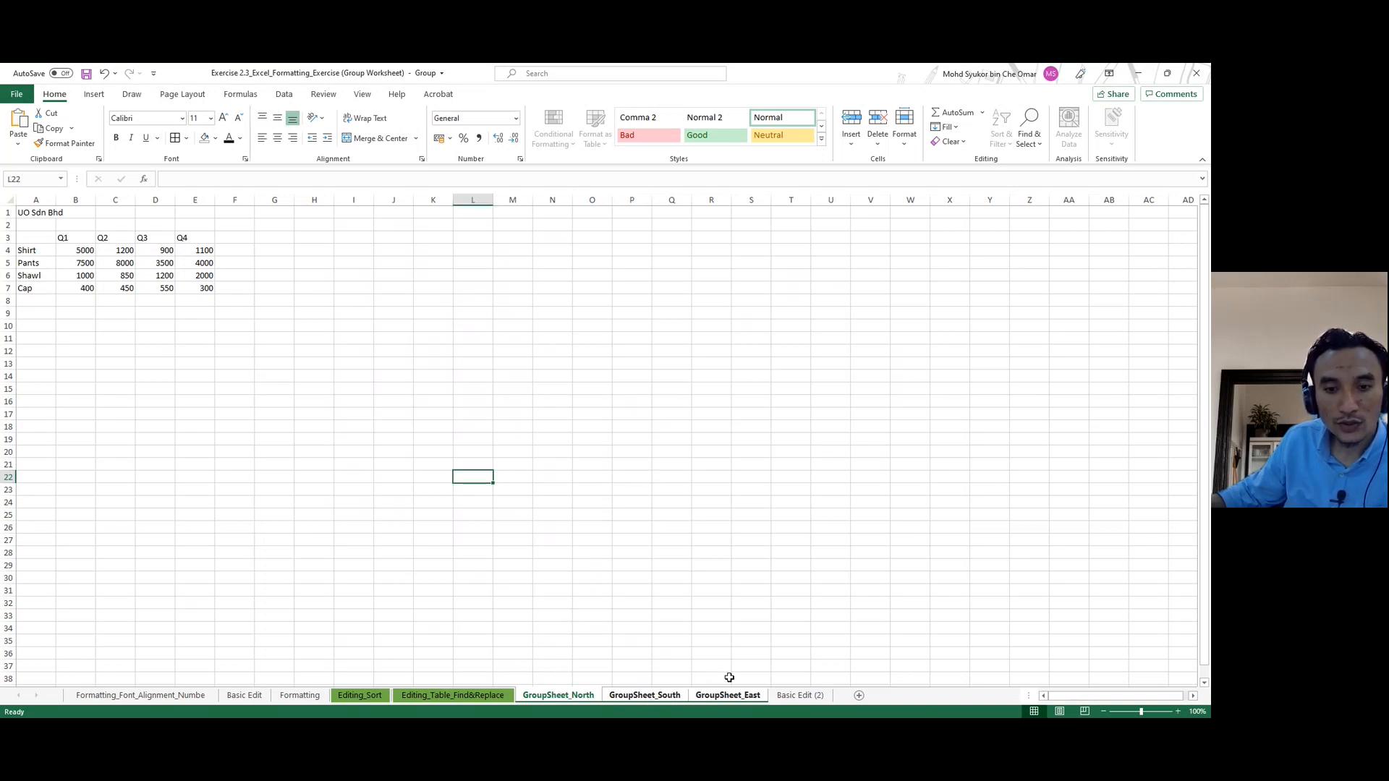
Change the title in cell A1 of the grouped sheets to "UO Sdn Bhd: Total Sales by Region".
{"action": "left_click", "coordinate": [30, 214]}
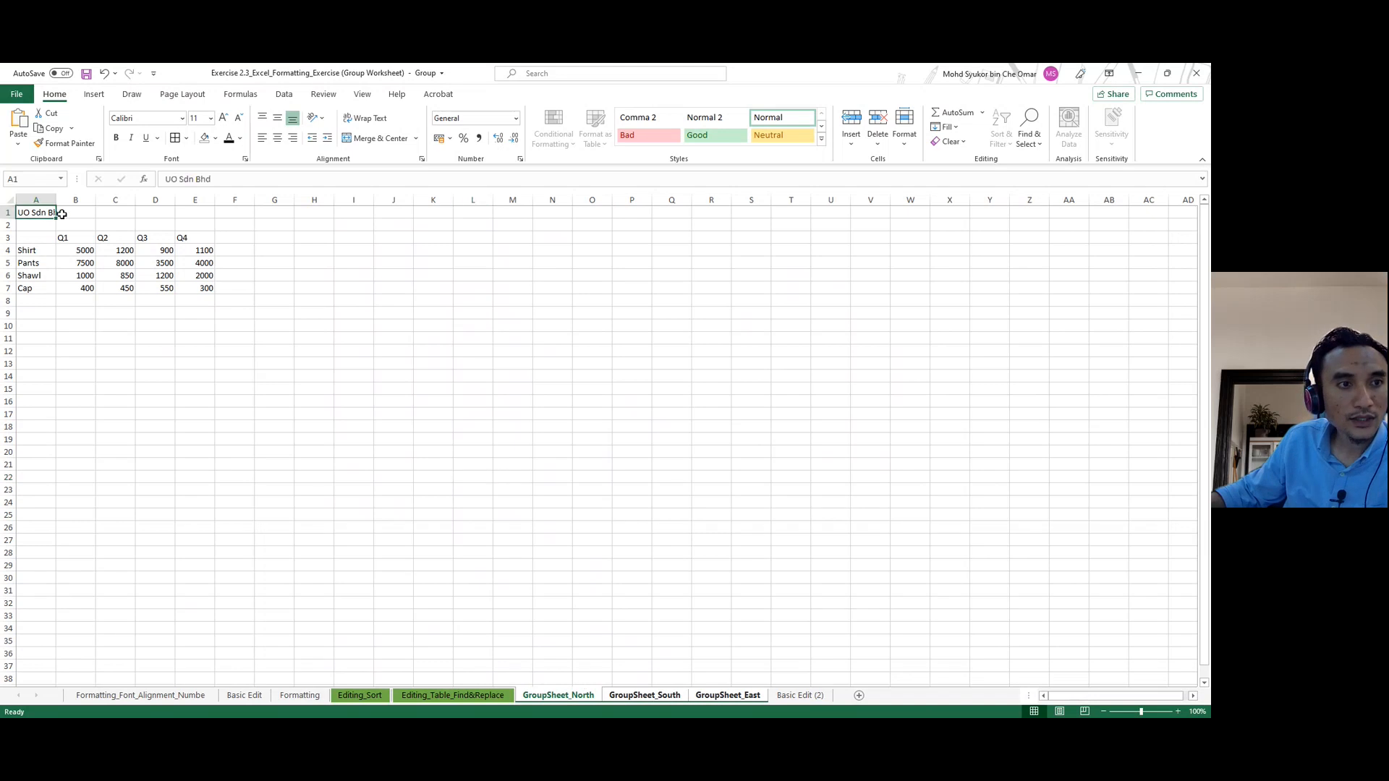
{"action": "left_click", "coordinate": [198, 181]}
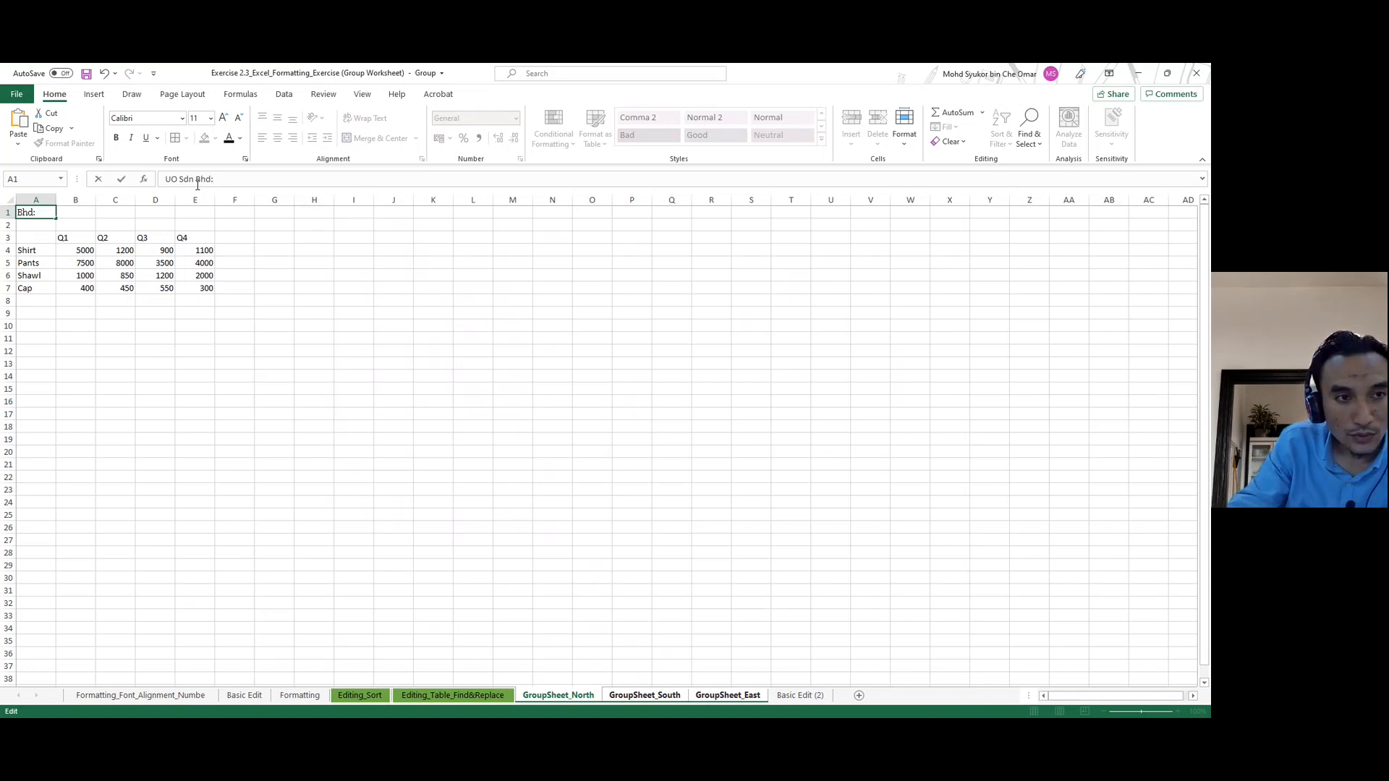
{"action": "type", "text": ": T"}
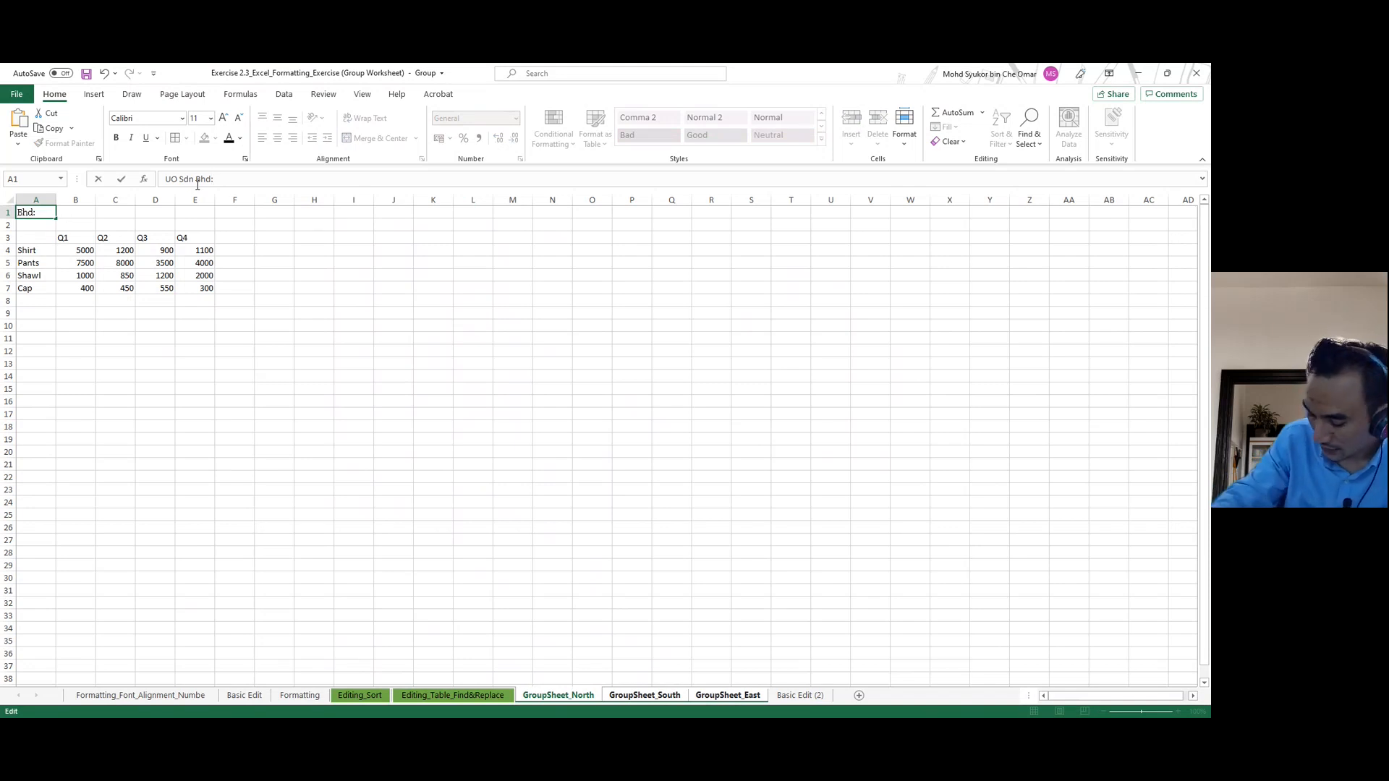
{"action": "type", "text": "otal "}
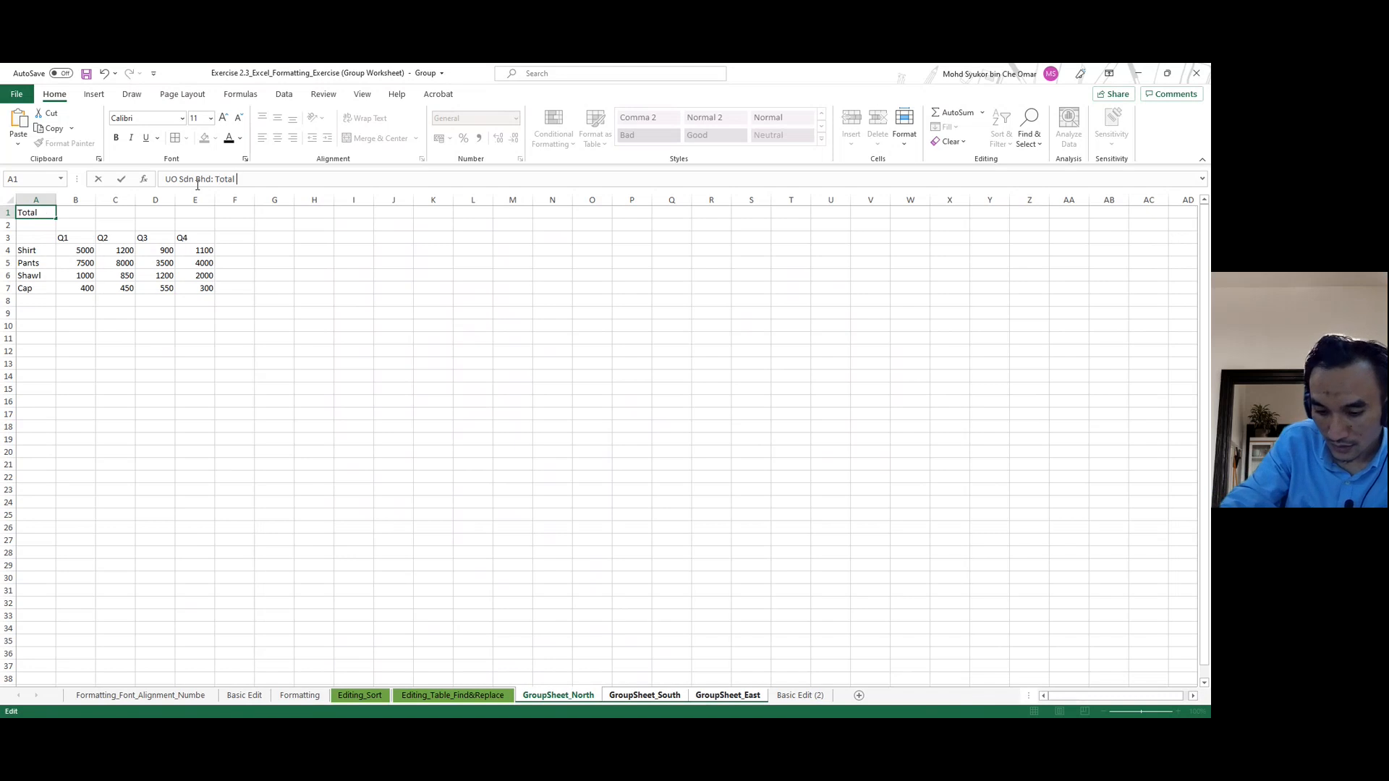
{"action": "type", "text": "Sales by Region"}
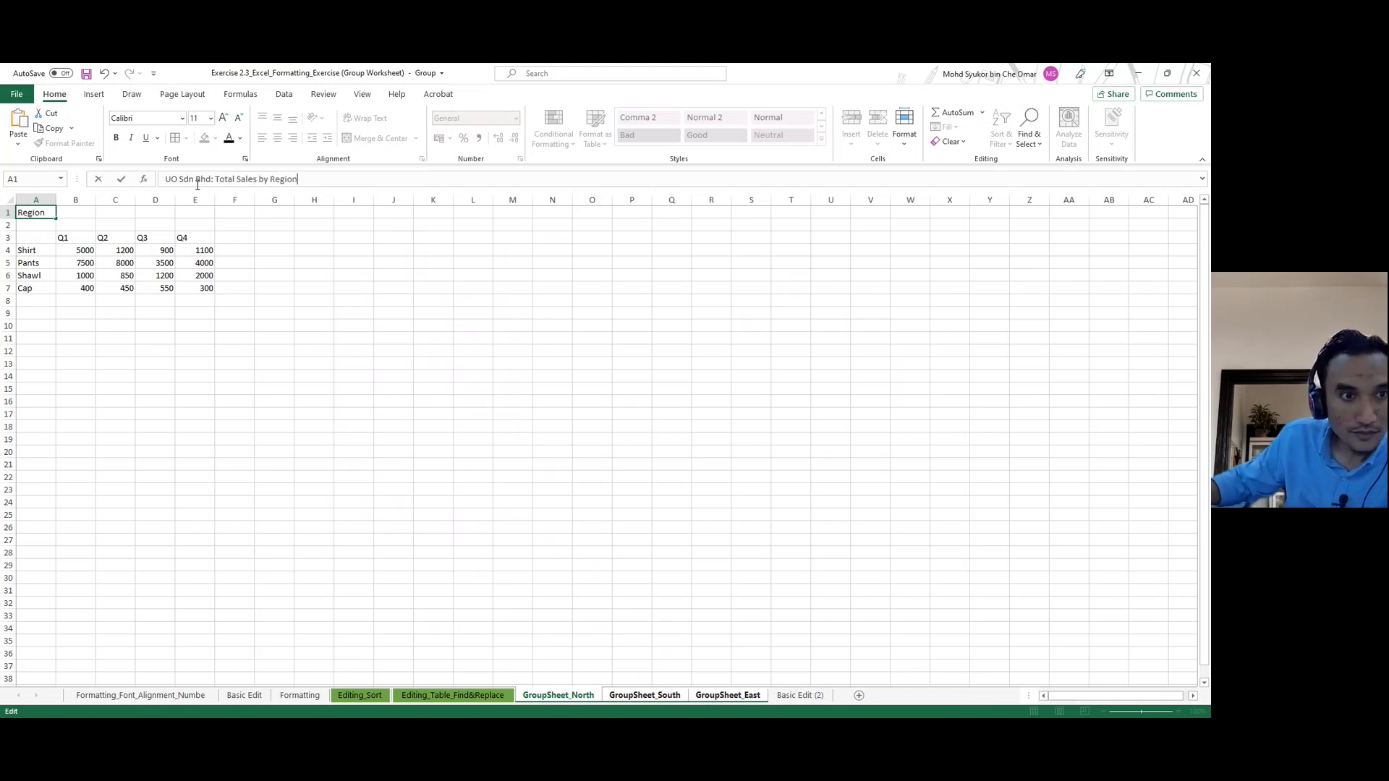
{"action": "left_click", "coordinate": [148, 325]}
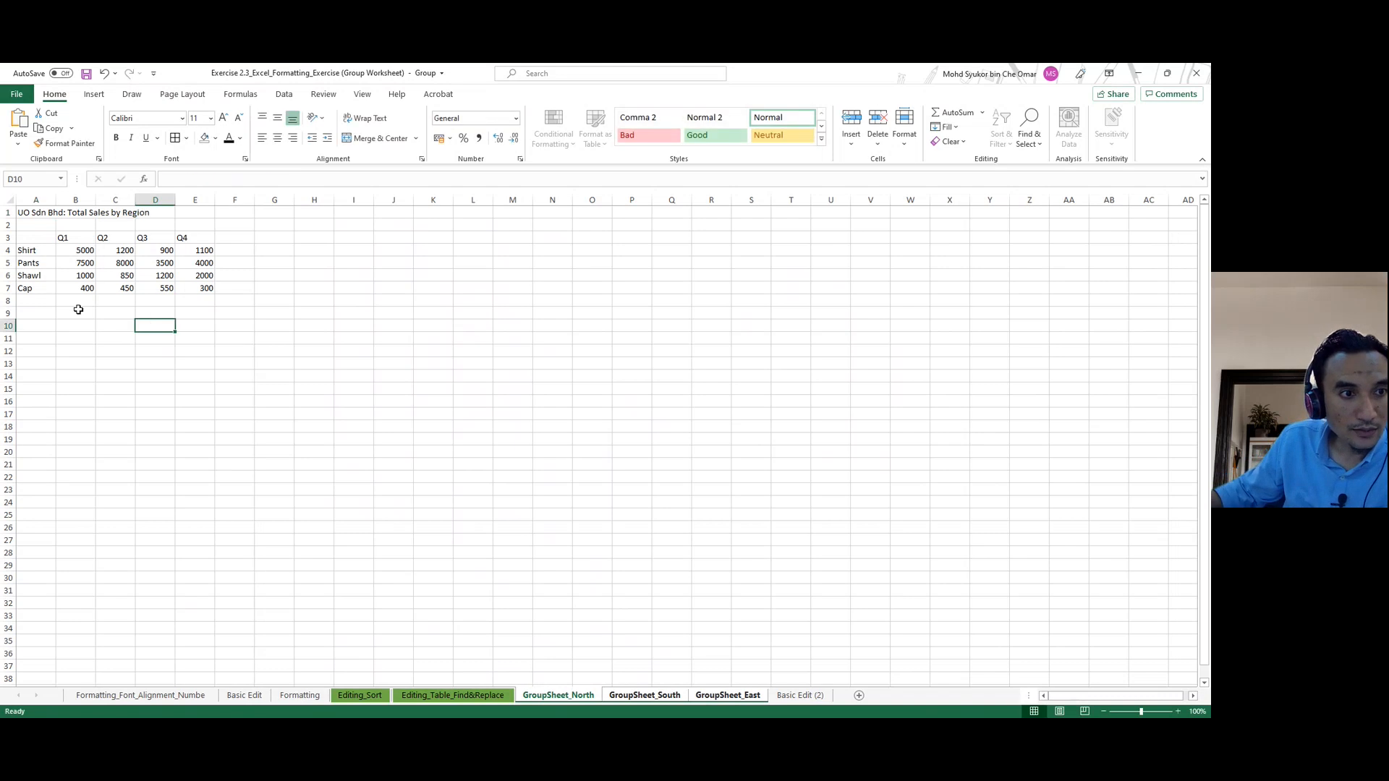
Format the sales figures in B4:E7 as Currency across the grouped sheets and check the result on GroupSheet_South and GroupSheet_East.
{"action": "left_click", "coordinate": [80, 252]}
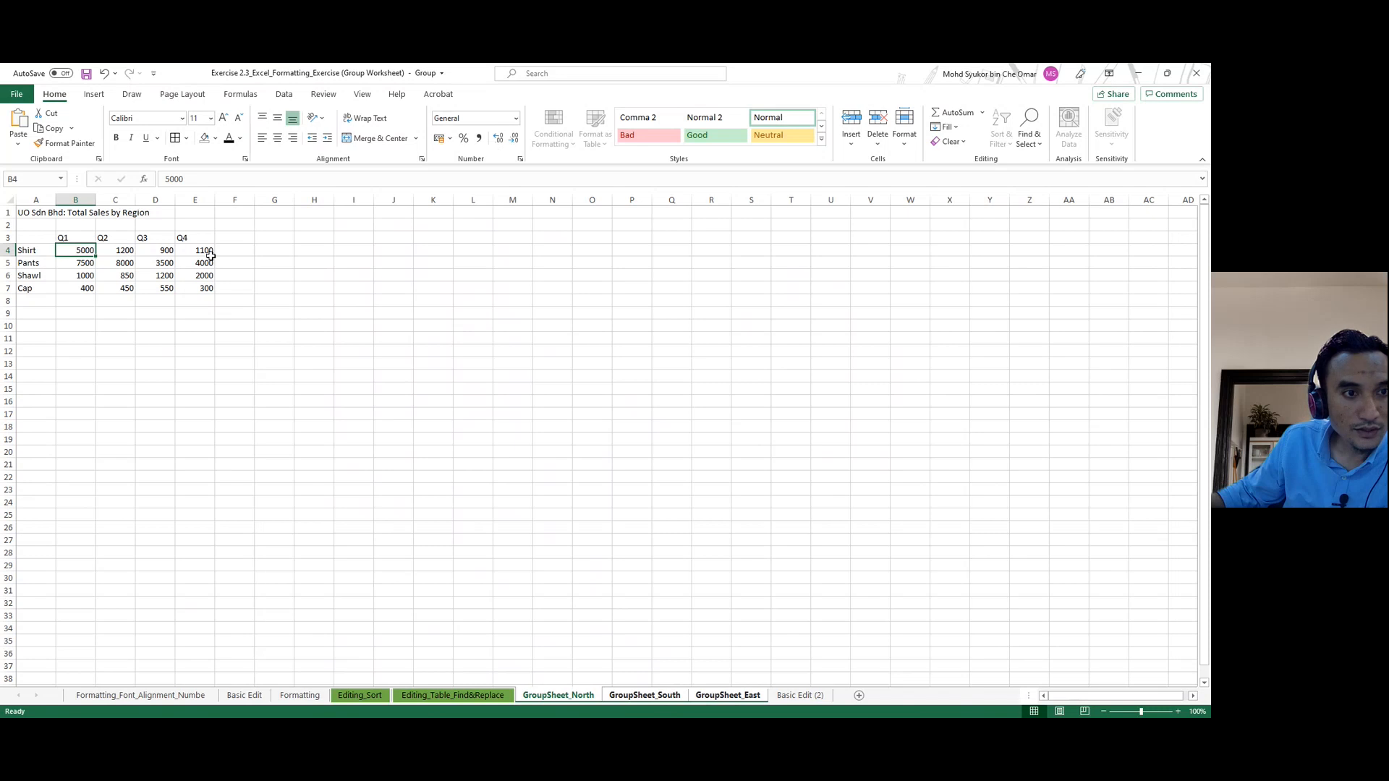
{"action": "mouse_move", "coordinate": [71, 253]}
{"action": "left_mouse_down"}
{"action": "mouse_move", "coordinate": [194, 266]}
{"action": "mouse_move", "coordinate": [200, 285]}
{"action": "left_mouse_up"}
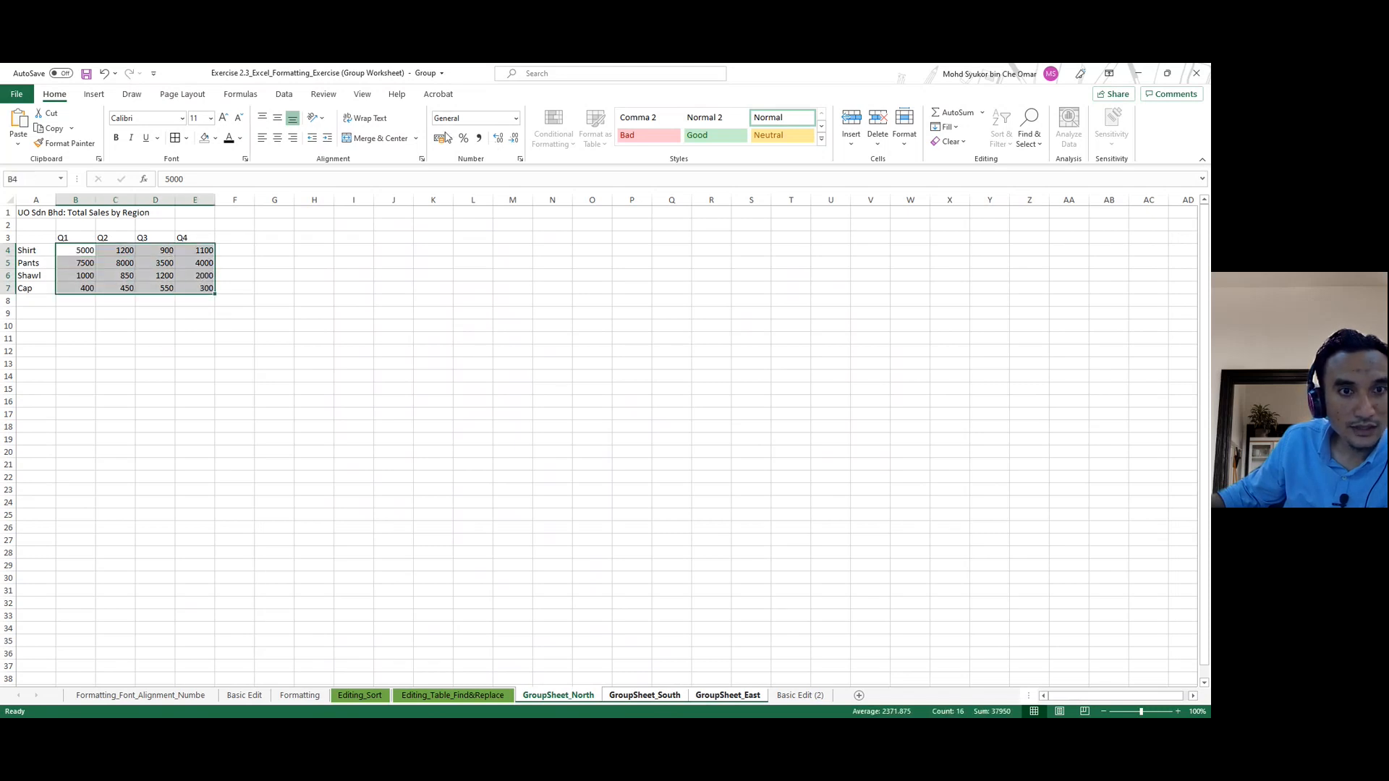
{"action": "left_click", "coordinate": [516, 118]}
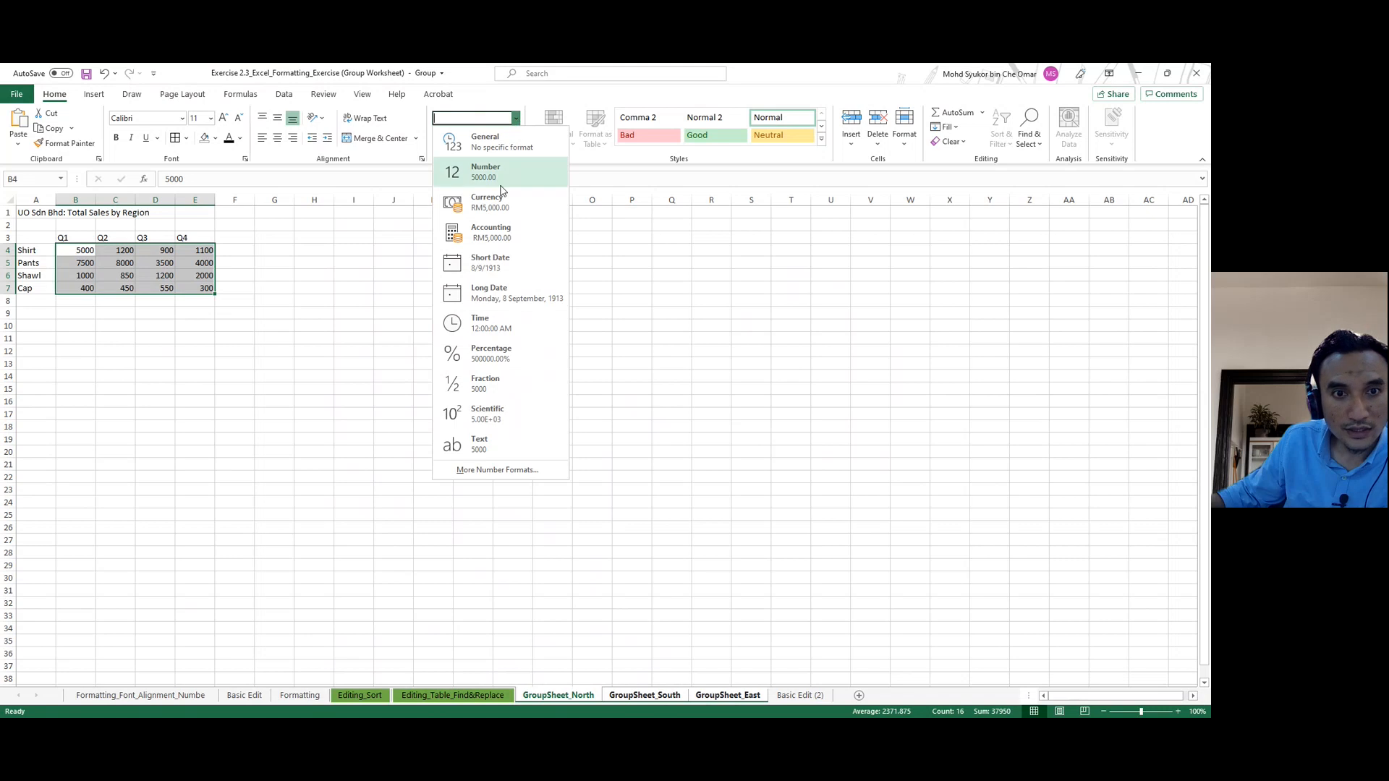
{"action": "left_click", "coordinate": [495, 201]}
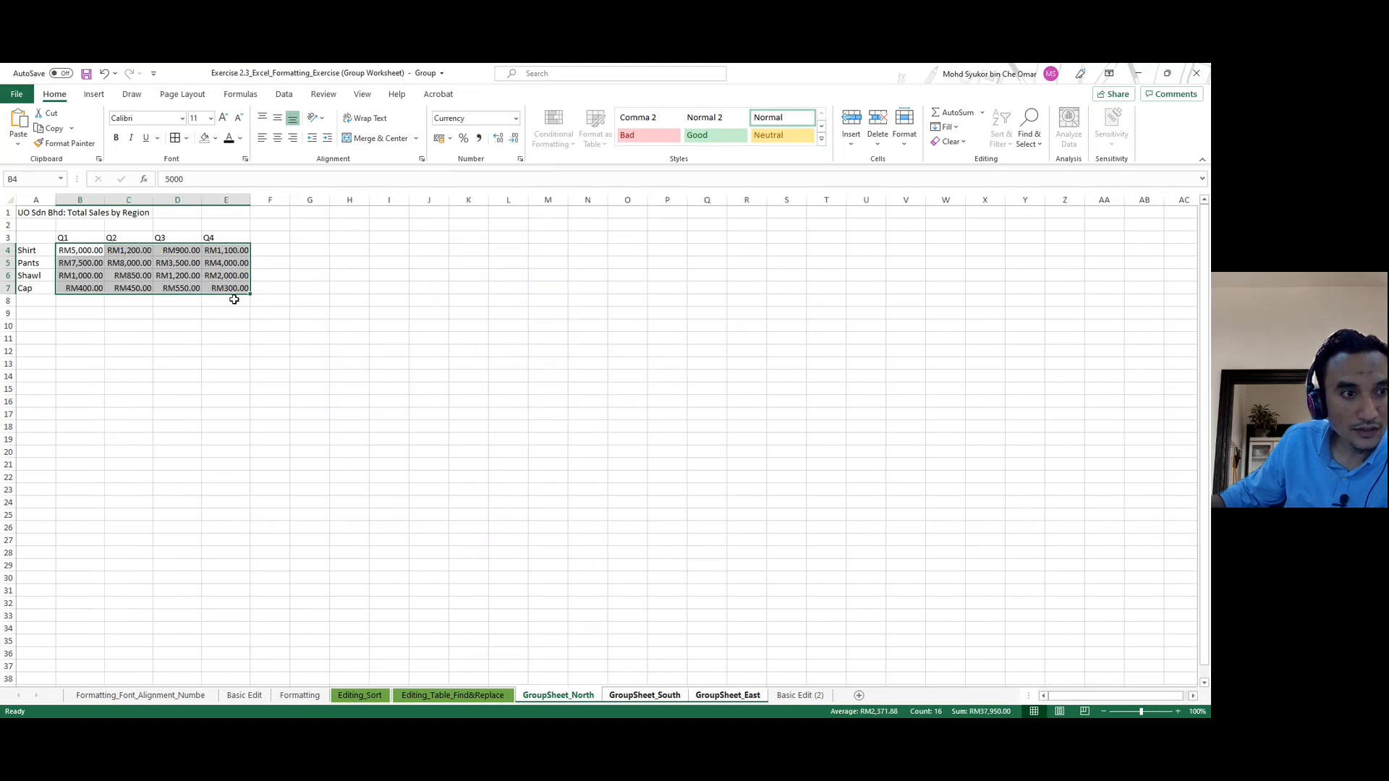
{"action": "left_click", "coordinate": [641, 698]}
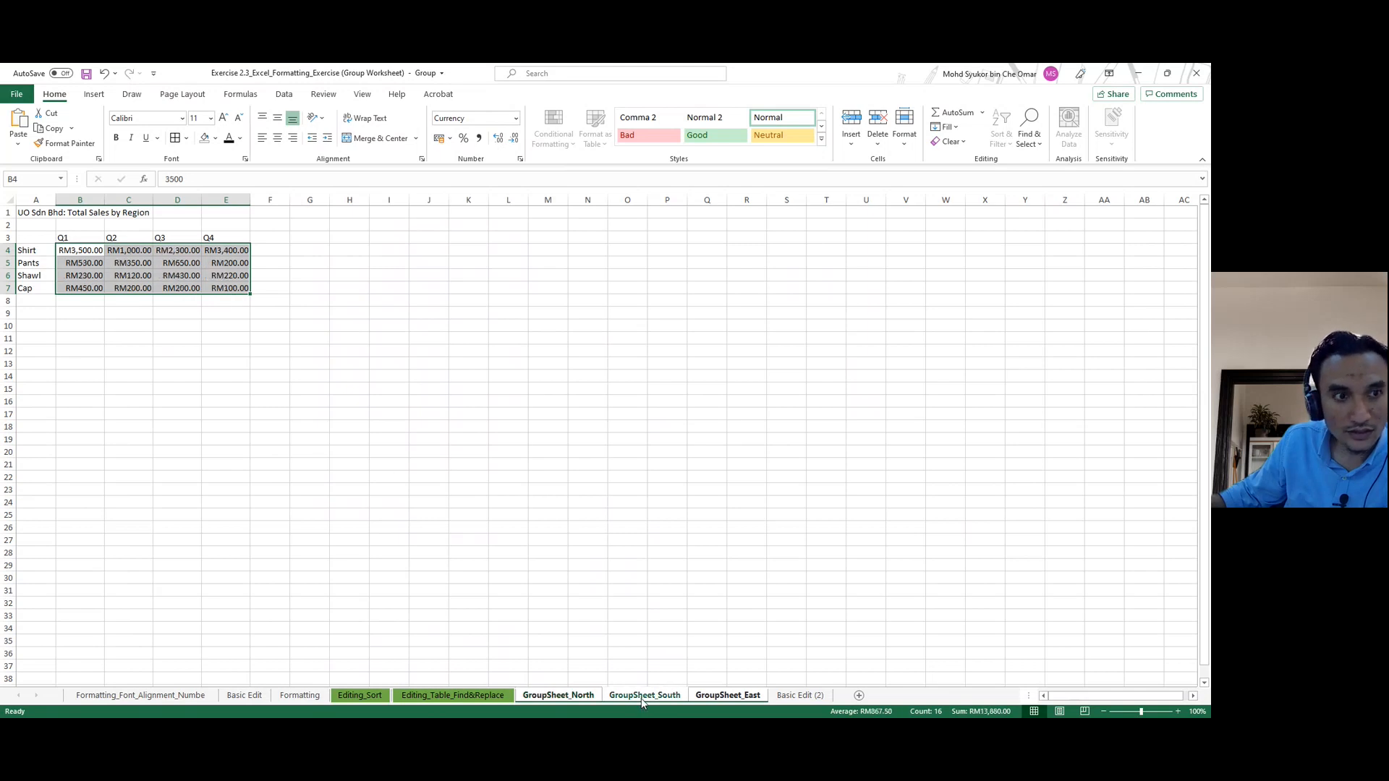
{"action": "left_click", "coordinate": [734, 699]}
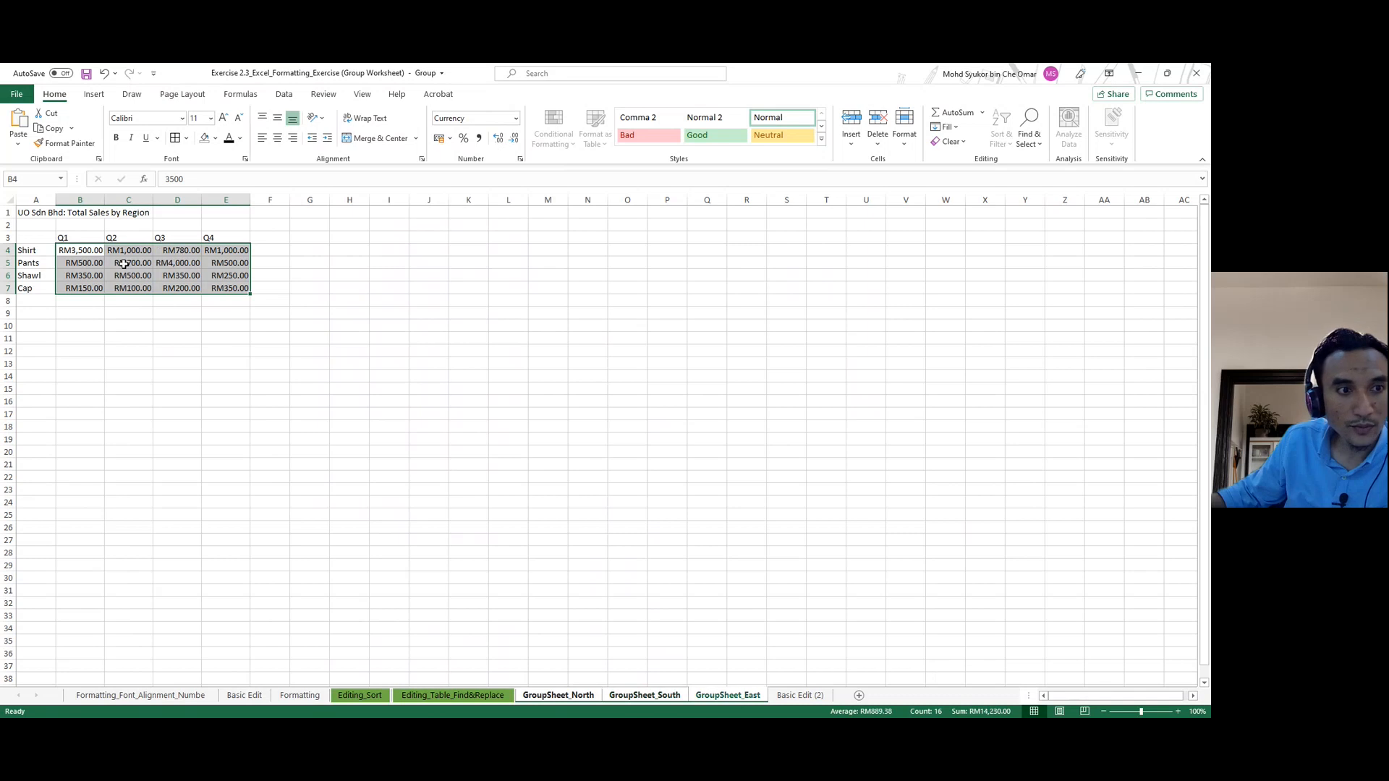
{"action": "left_click", "coordinate": [636, 696]}
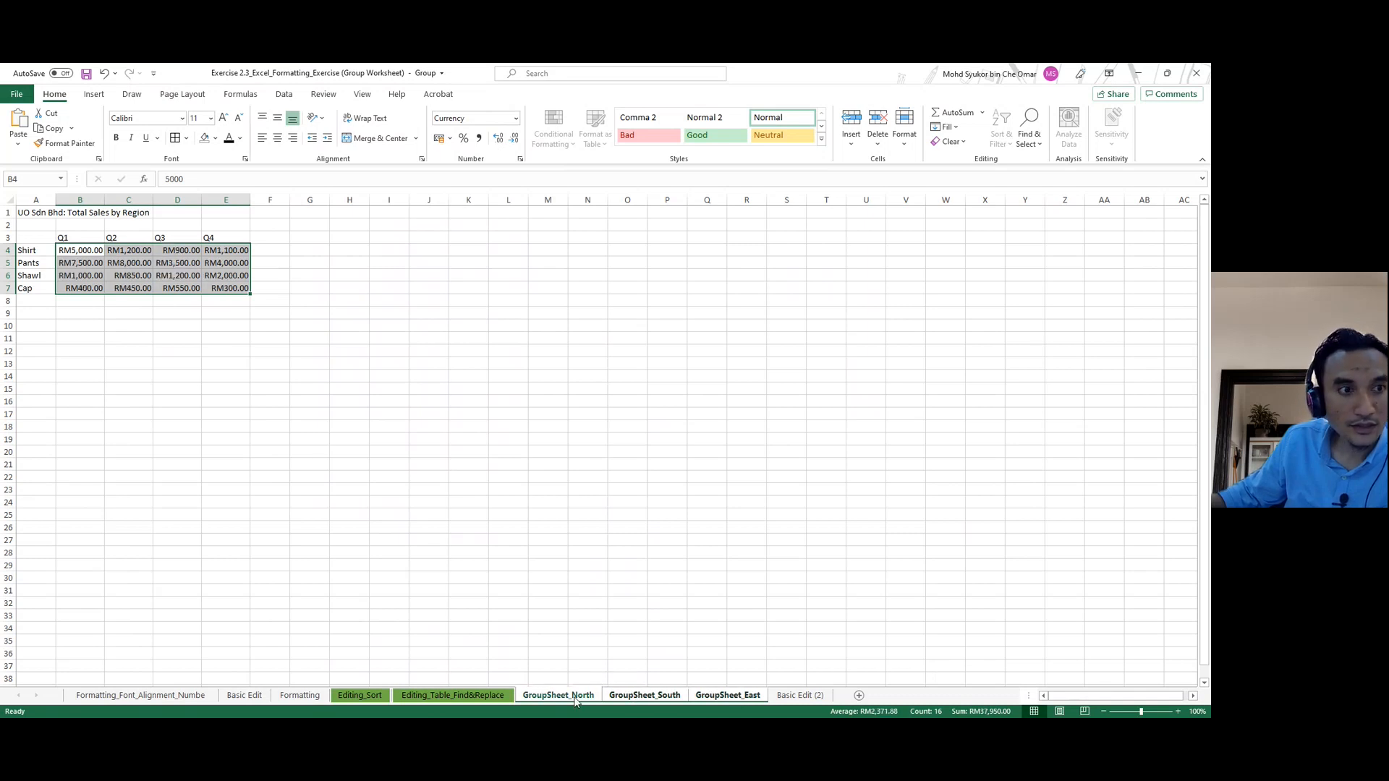
{"action": "left_click", "coordinate": [645, 699]}
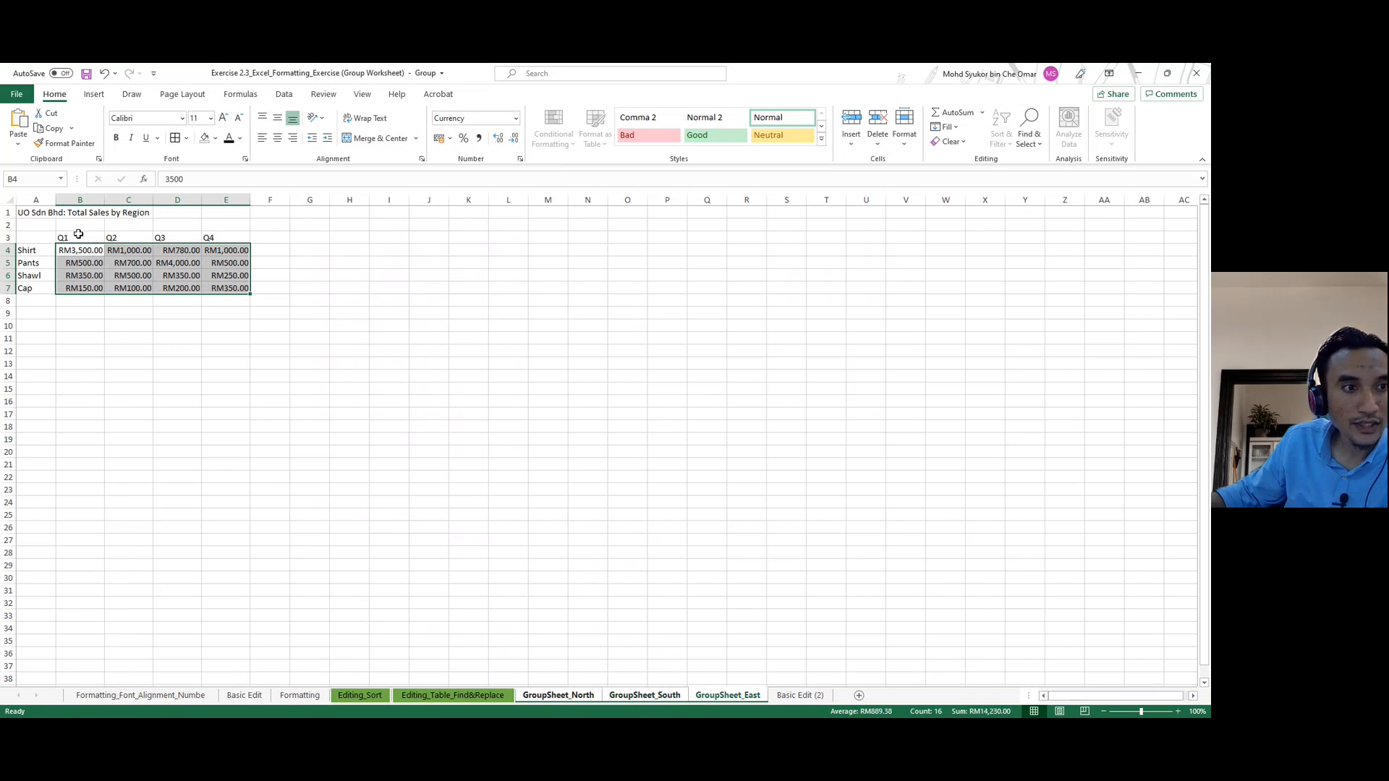
{"action": "left_click", "coordinate": [97, 317]}
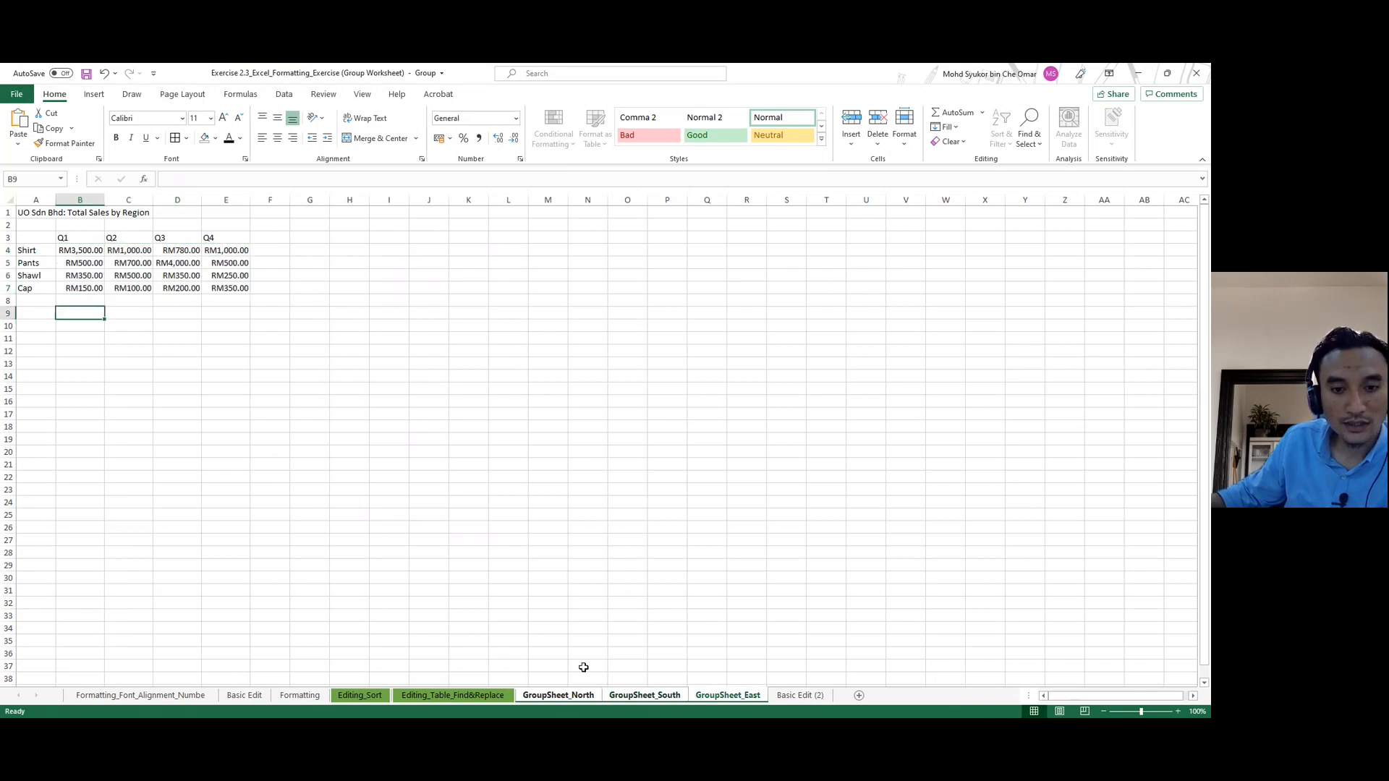
Total the Q1 sales in cell B9 of GroupSheet_North with the AutoSum formula =SUM(B4:B8).
{"action": "left_click", "coordinate": [562, 696]}
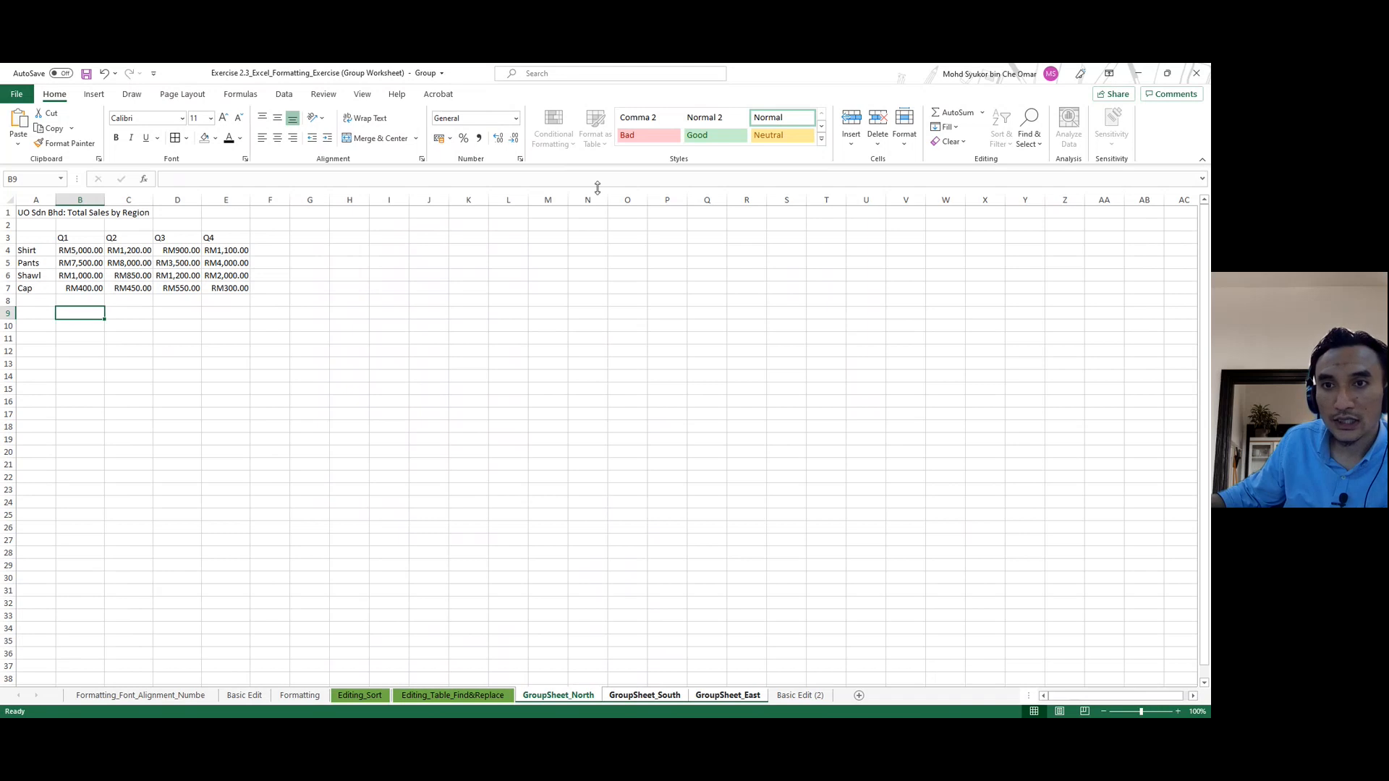
{"action": "left_click_drag", "start_coordinate": [92, 252], "coordinate": [92, 289]}
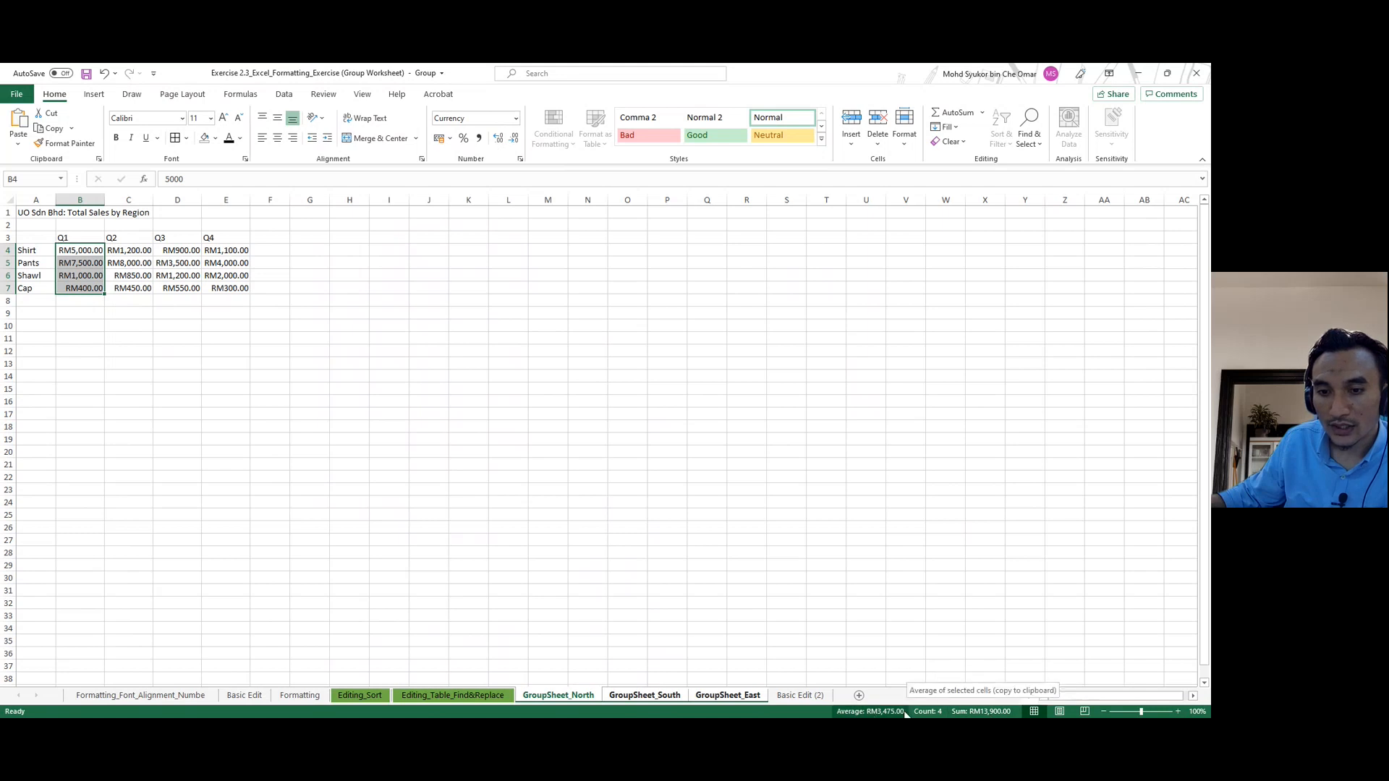
{"action": "left_click", "coordinate": [74, 310]}
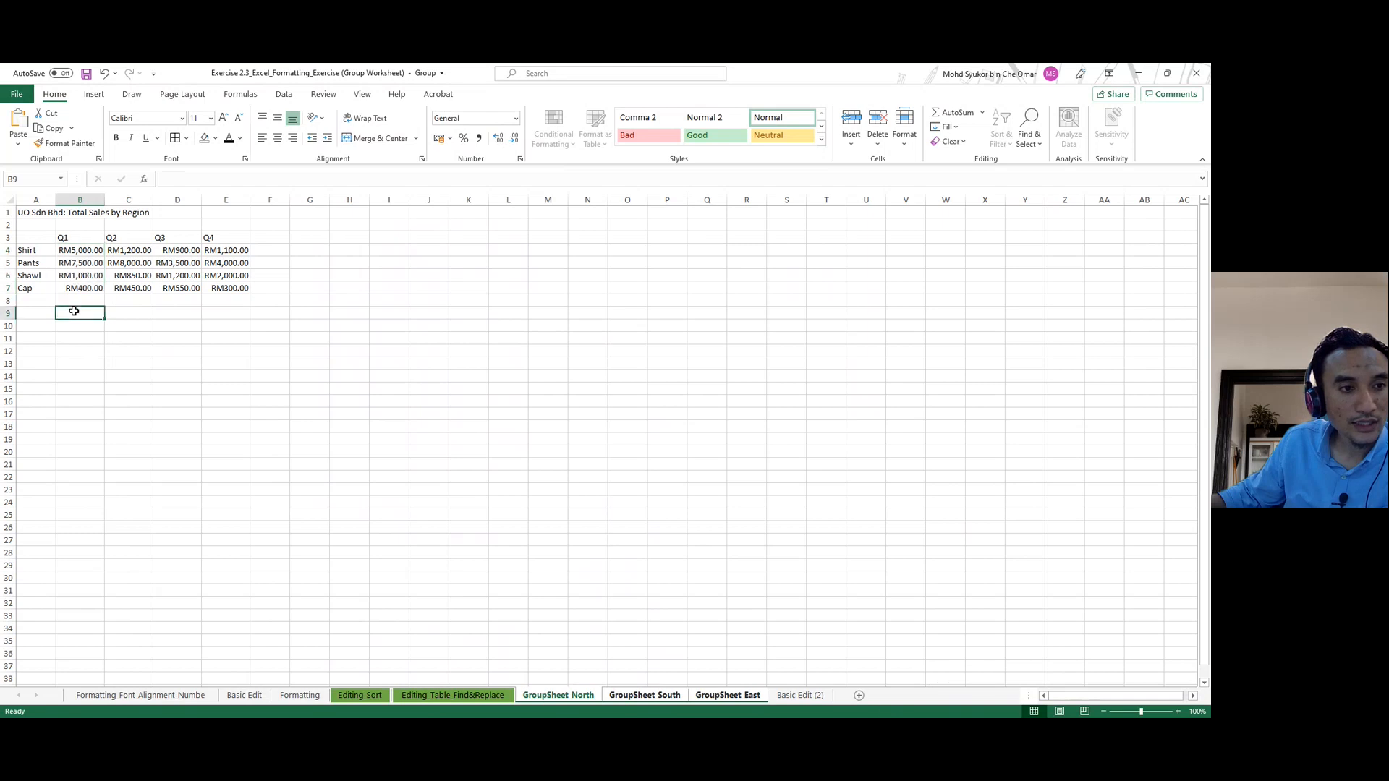
{"action": "left_click", "coordinate": [951, 114]}
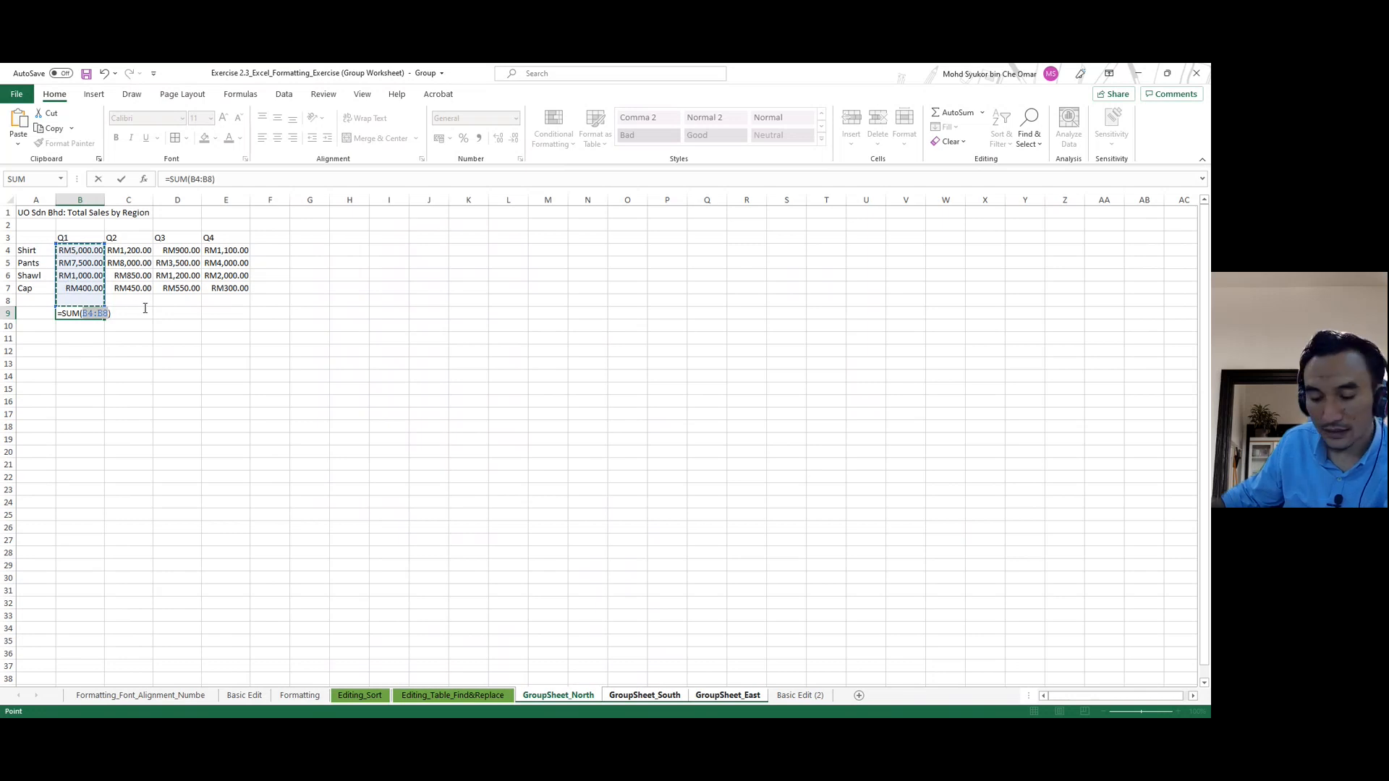
{"action": "key", "text": "Return"}
{"action": "left_click", "coordinate": [91, 314]}
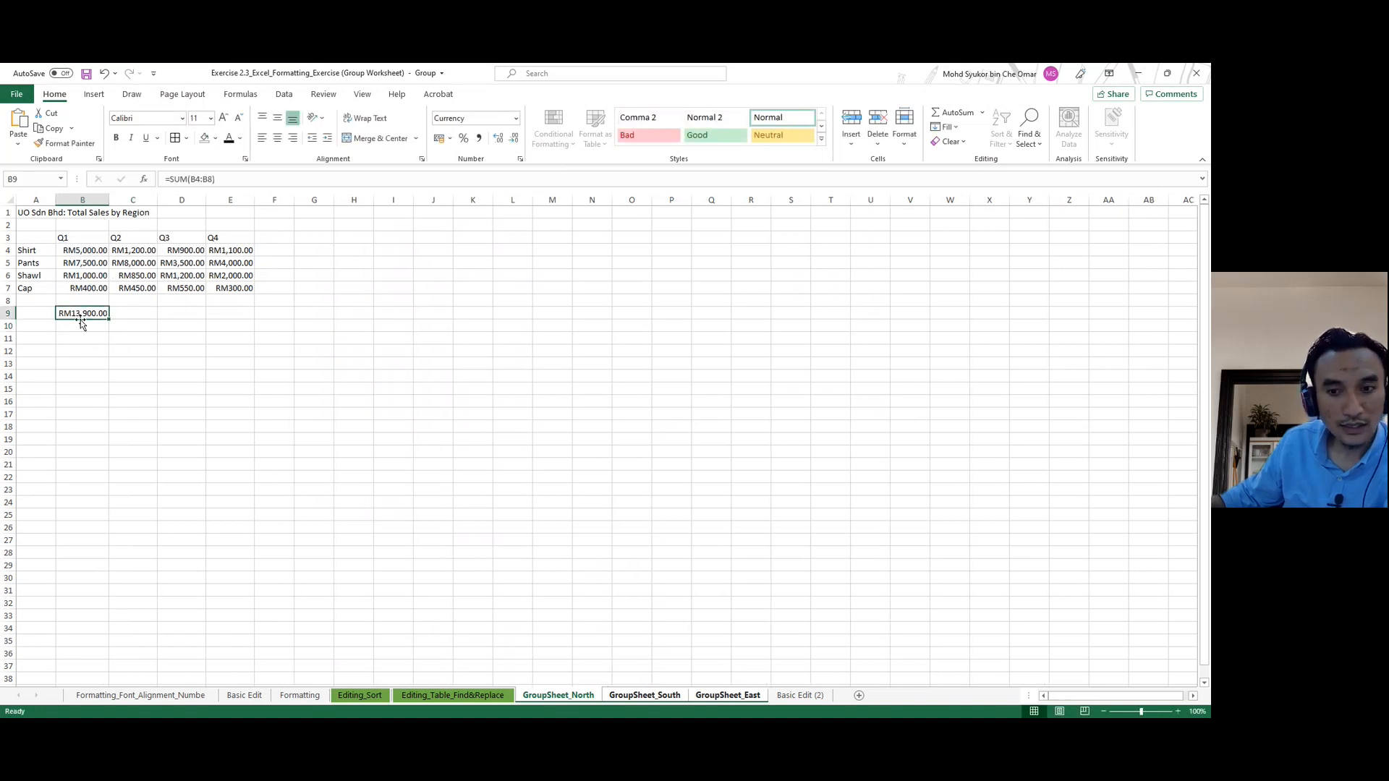
Copy the Q1 total formula from B9 across to E9 to total Q2, Q3 and Q4.
{"action": "left_click", "coordinate": [132, 314]}
{"action": "left_click", "coordinate": [191, 311]}
{"action": "left_click", "coordinate": [255, 302]}
{"action": "left_click", "coordinate": [153, 313]}
{"action": "left_click", "coordinate": [183, 310]}
{"action": "left_click", "coordinate": [230, 311]}
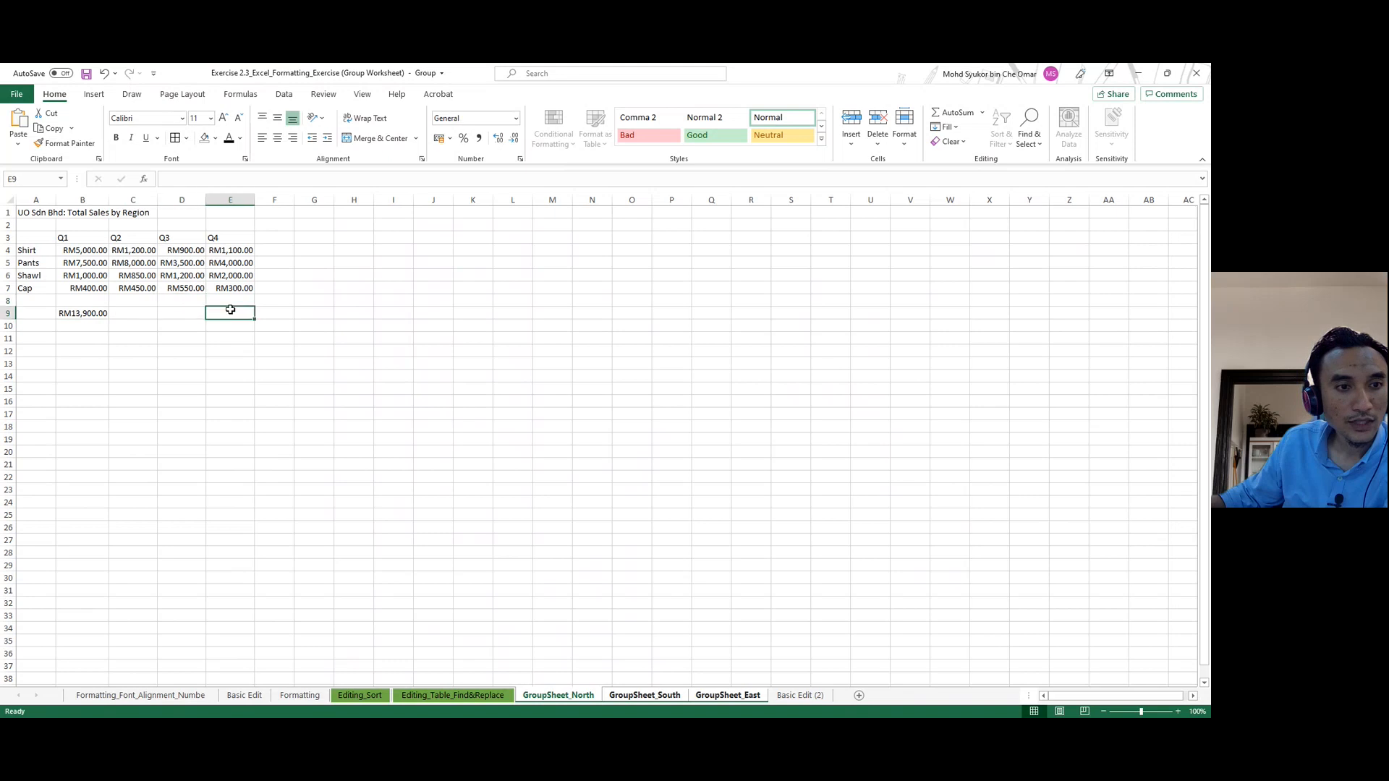
{"action": "left_click", "coordinate": [89, 315]}
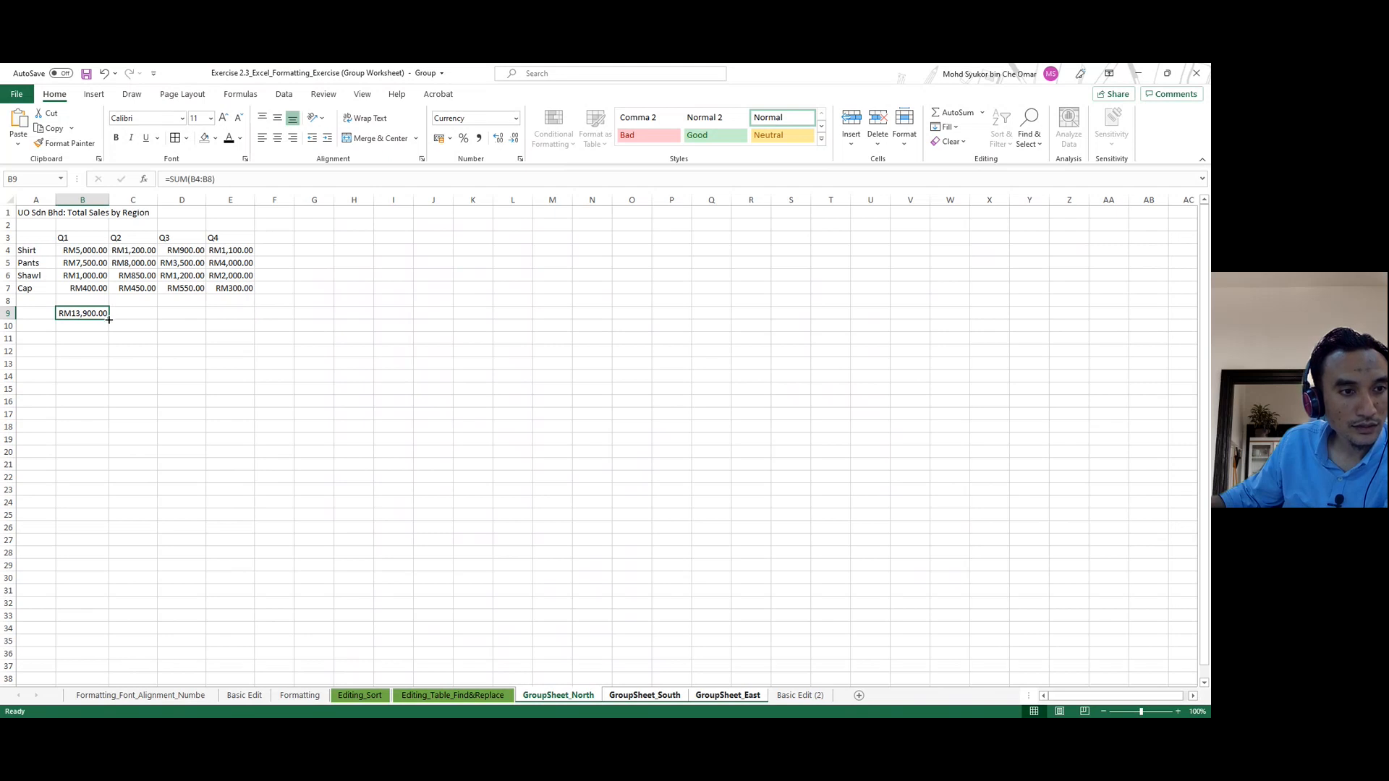
{"action": "left_click_drag", "start_coordinate": [108, 319], "coordinate": [240, 322]}
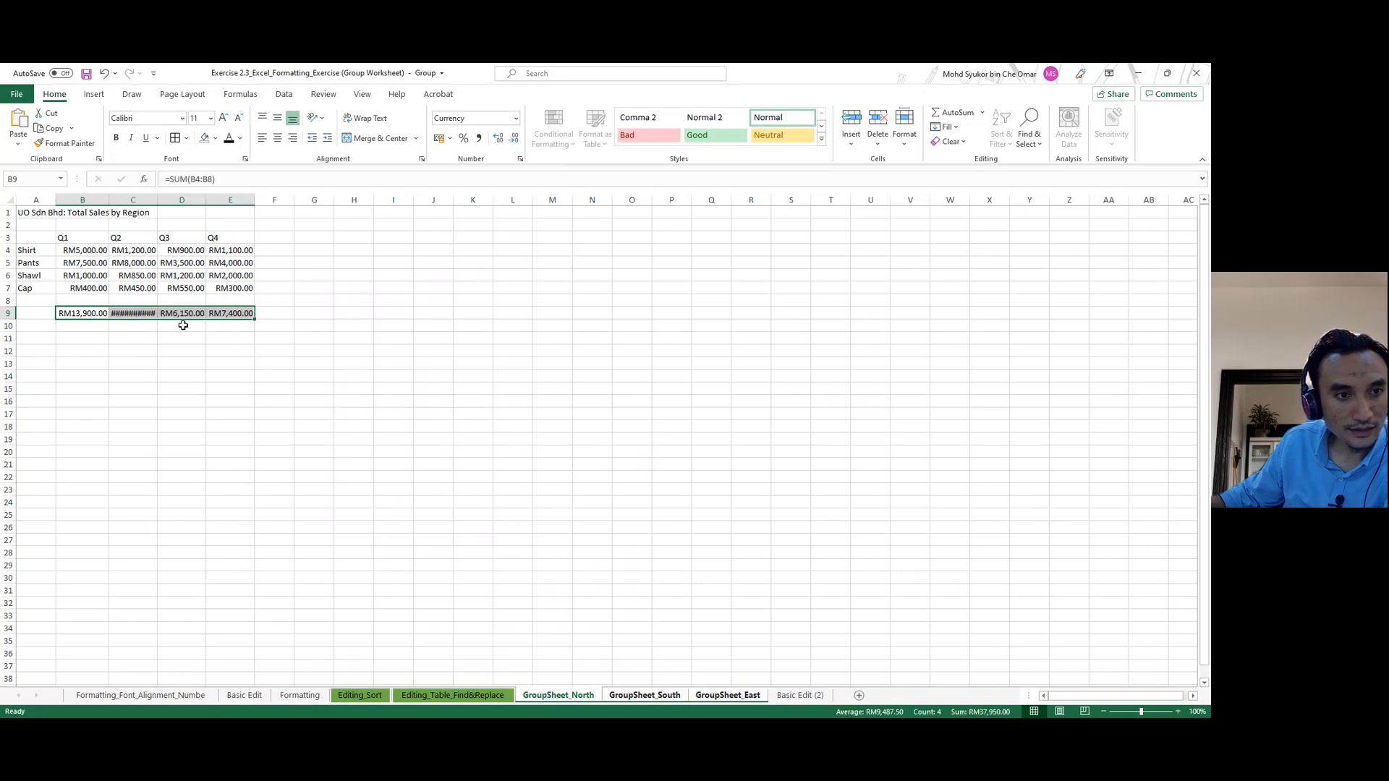
AutoFit column C to its contents and check the quarterly totals on GroupSheet_South and GroupSheet_East.
{"action": "left_click", "coordinate": [145, 315]}
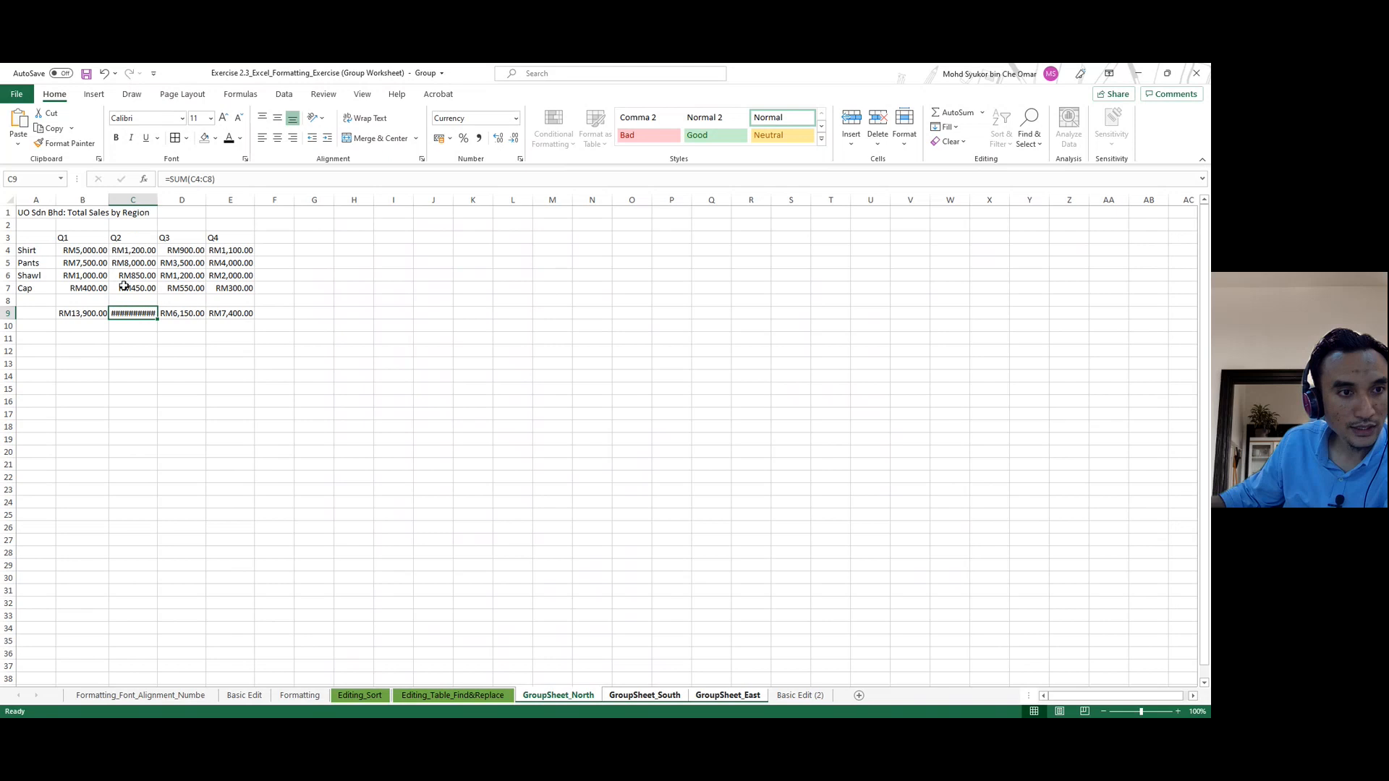
{"action": "double_click", "coordinate": [156, 201]}
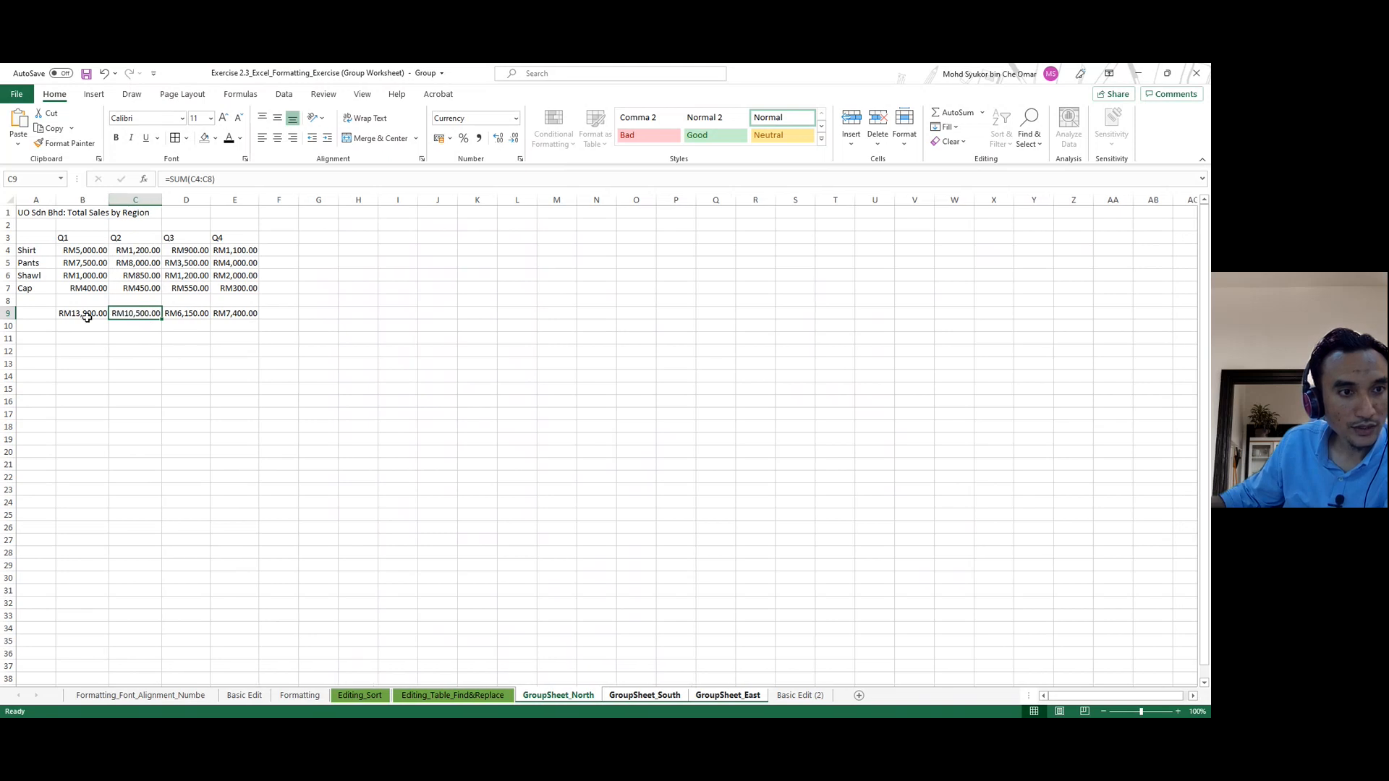
{"action": "left_click", "coordinate": [658, 696]}
{"action": "left_click", "coordinate": [728, 697]}
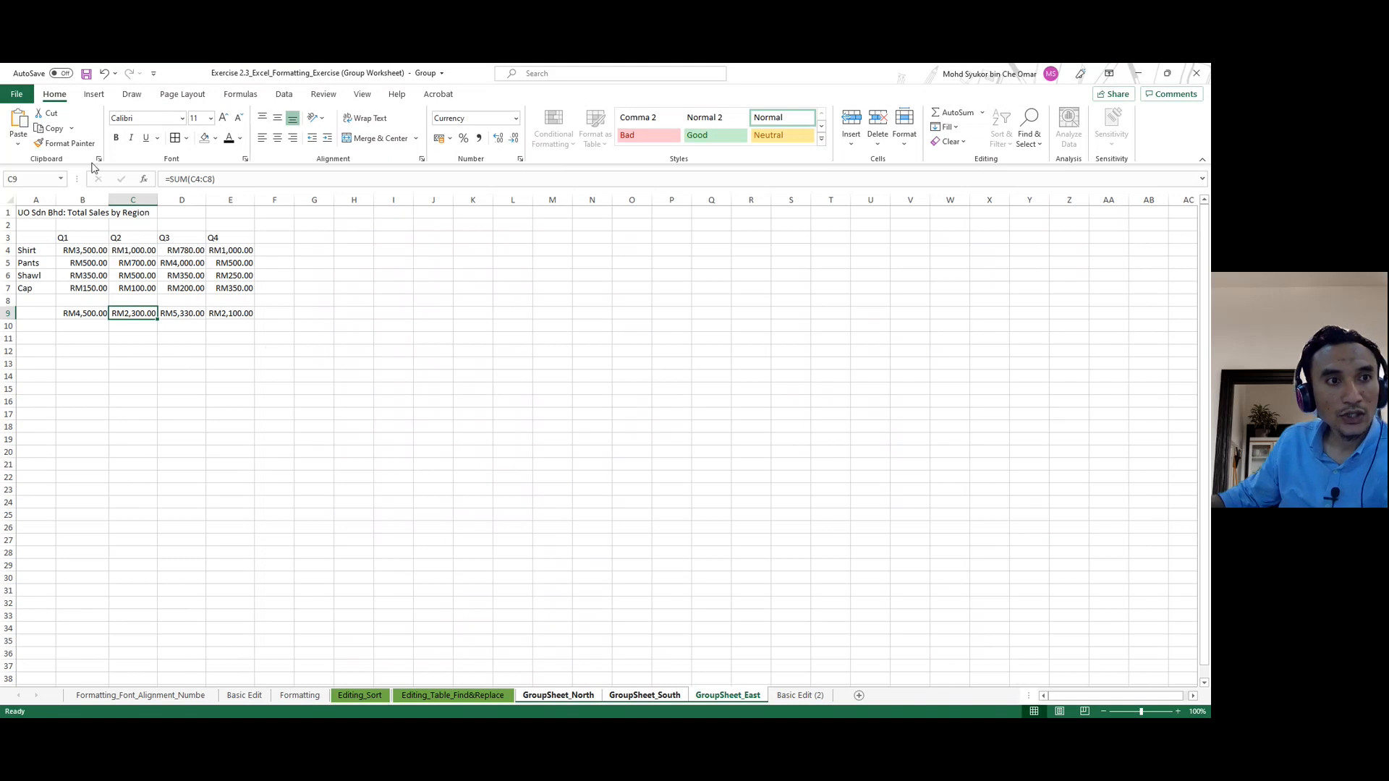
Save a copy of the workbook in the Exercise 2.3 folder, named with the author's name followed by "_Exercise 2.3".
{"action": "left_click", "coordinate": [16, 94]}
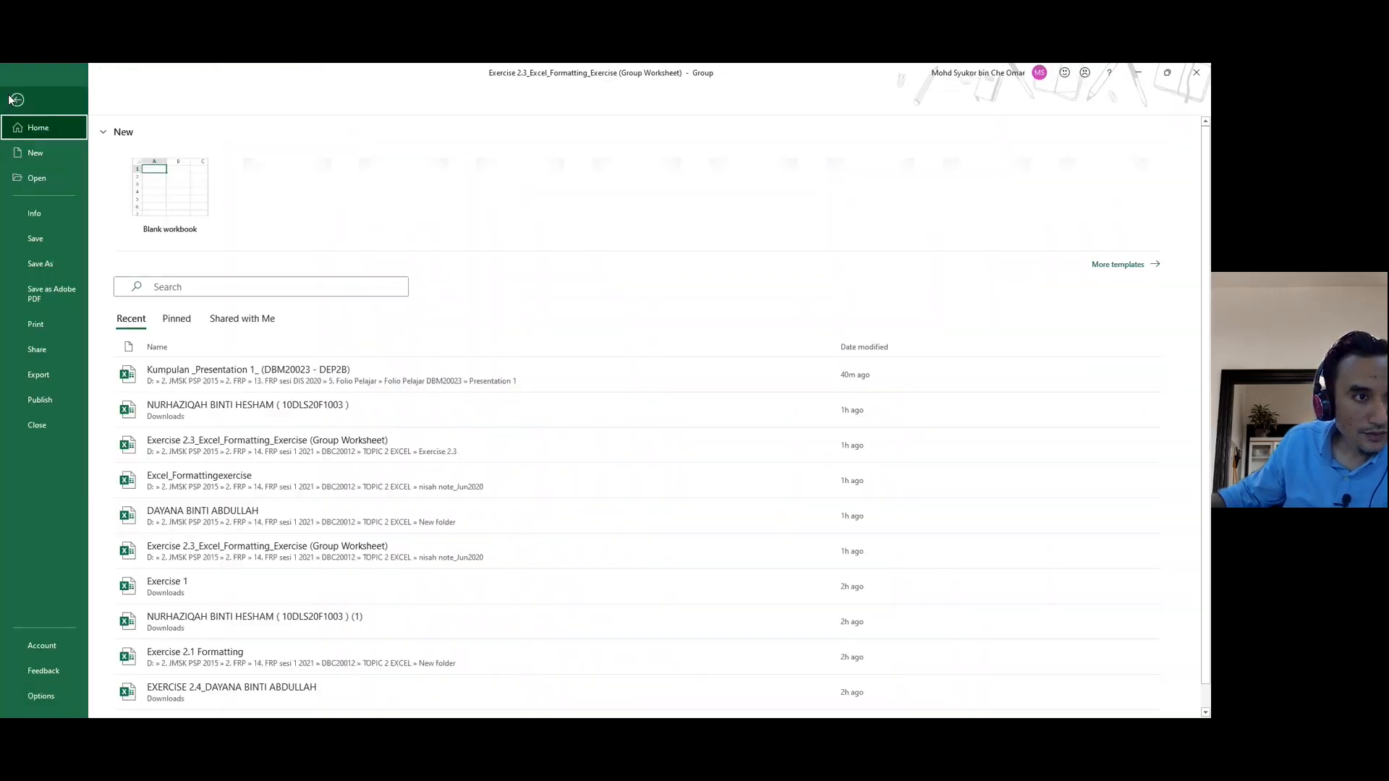
{"action": "left_click", "coordinate": [39, 265]}
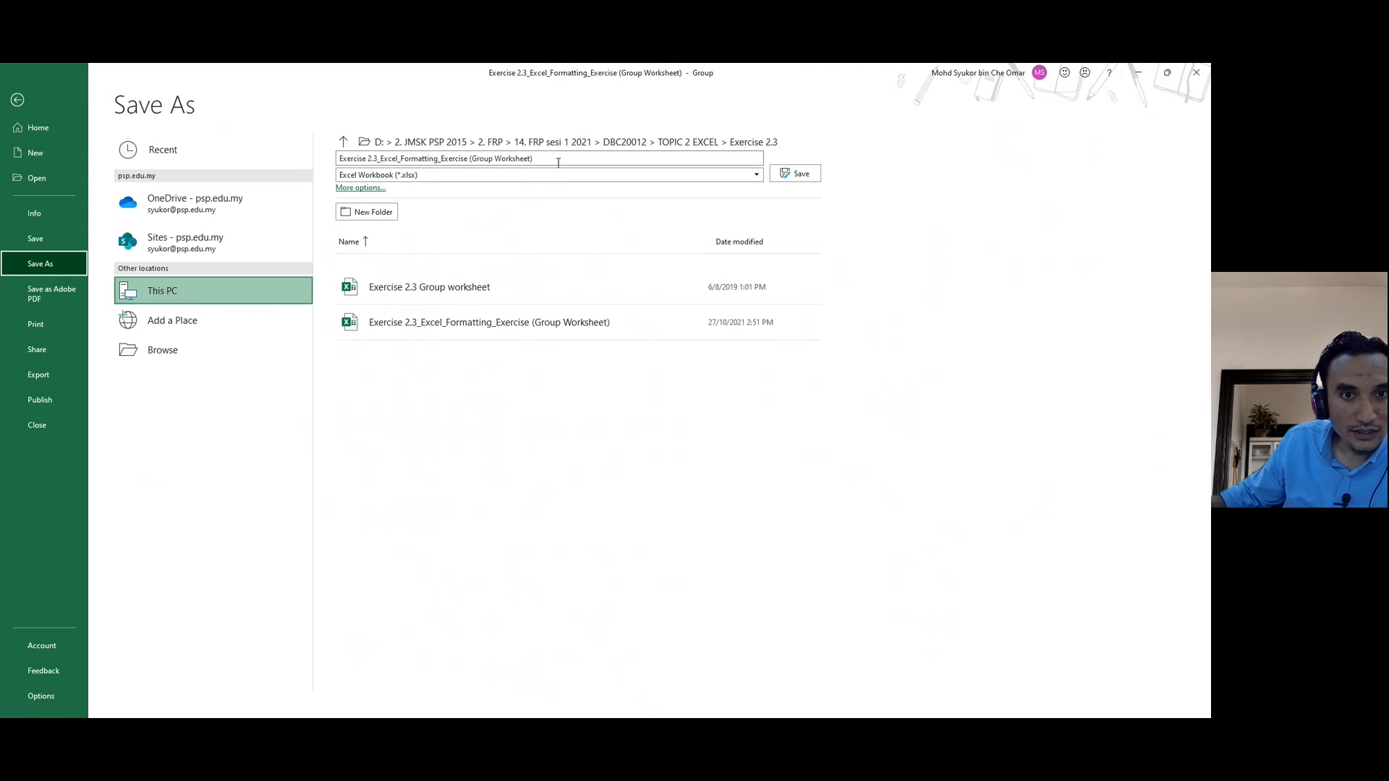
{"action": "left_click", "coordinate": [557, 159]}
{"action": "left_click_drag", "start_coordinate": [558, 159], "coordinate": [314, 174]}
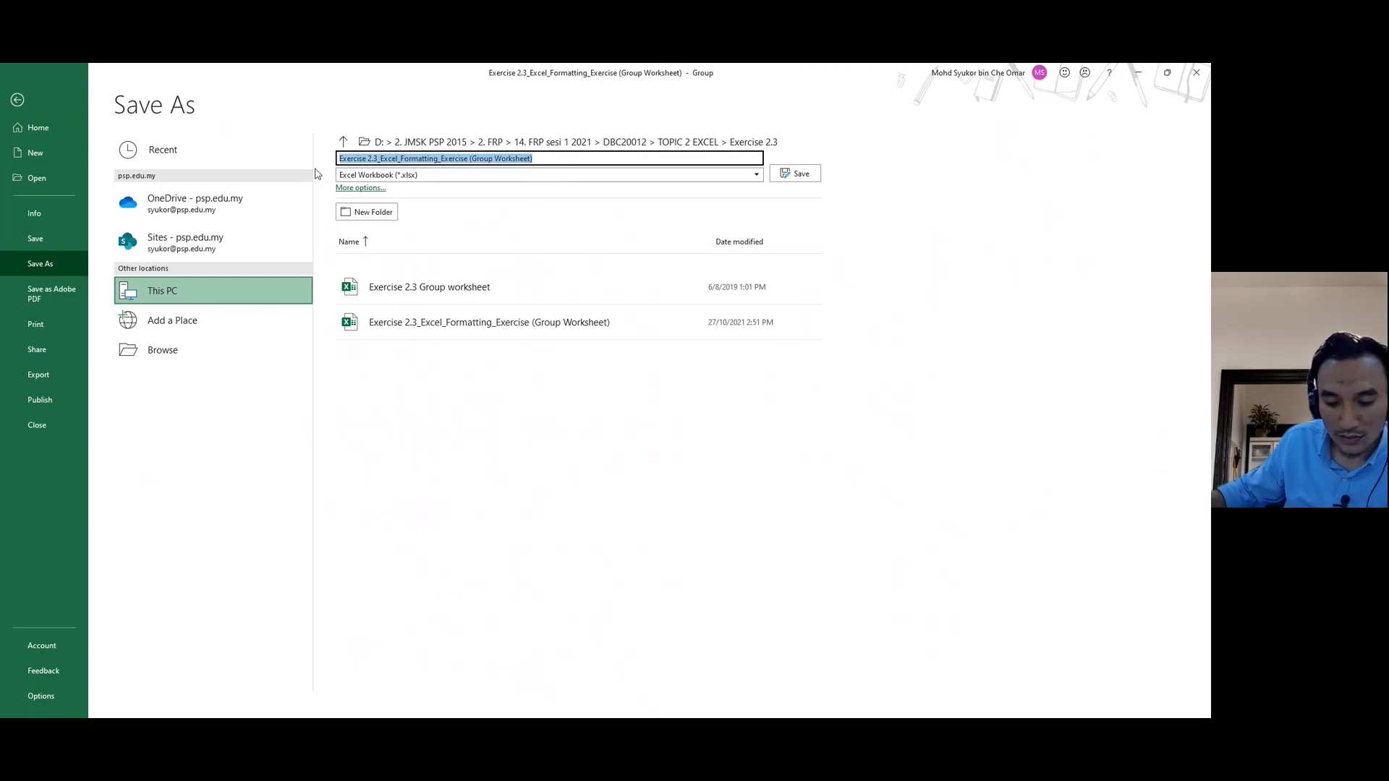
{"action": "type", "text": "Mohd Syukor_E"}
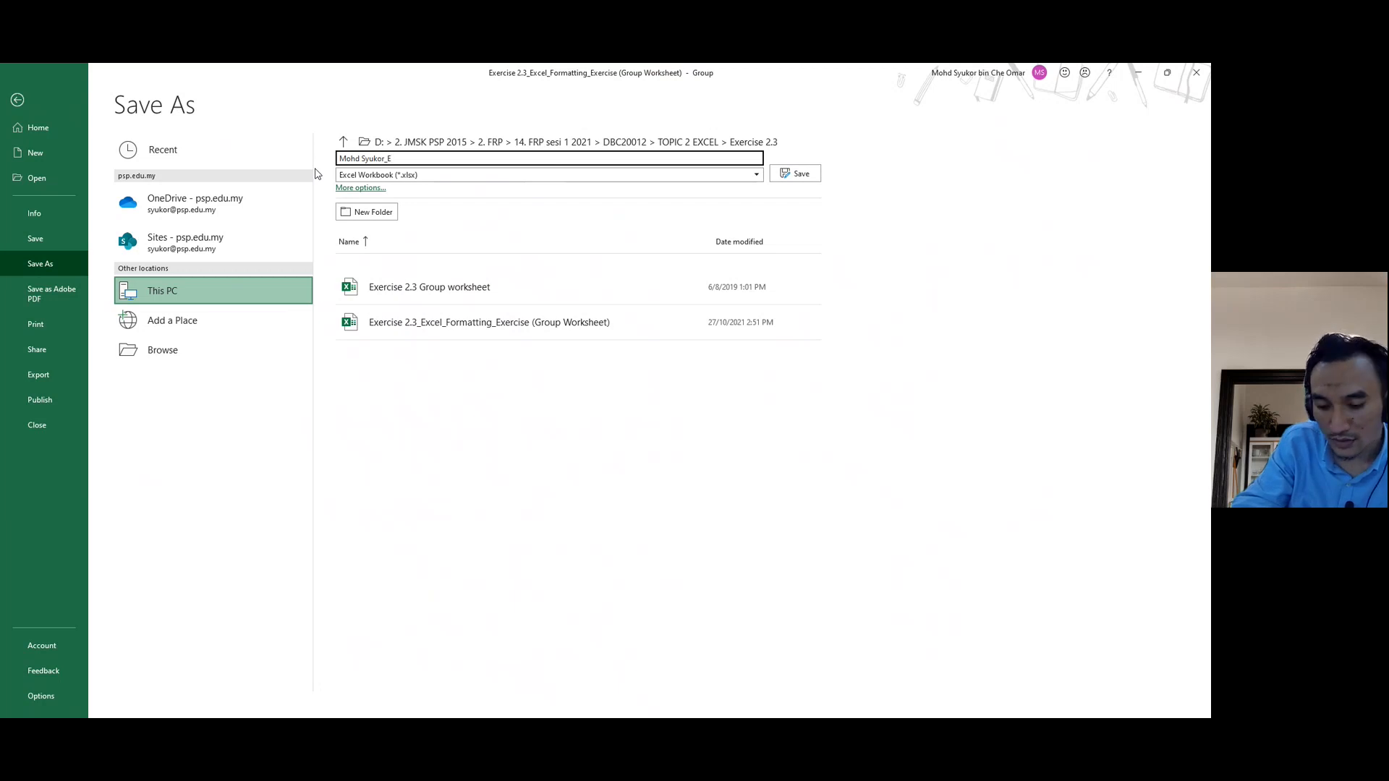
{"action": "type", "text": "xercise 2.3"}
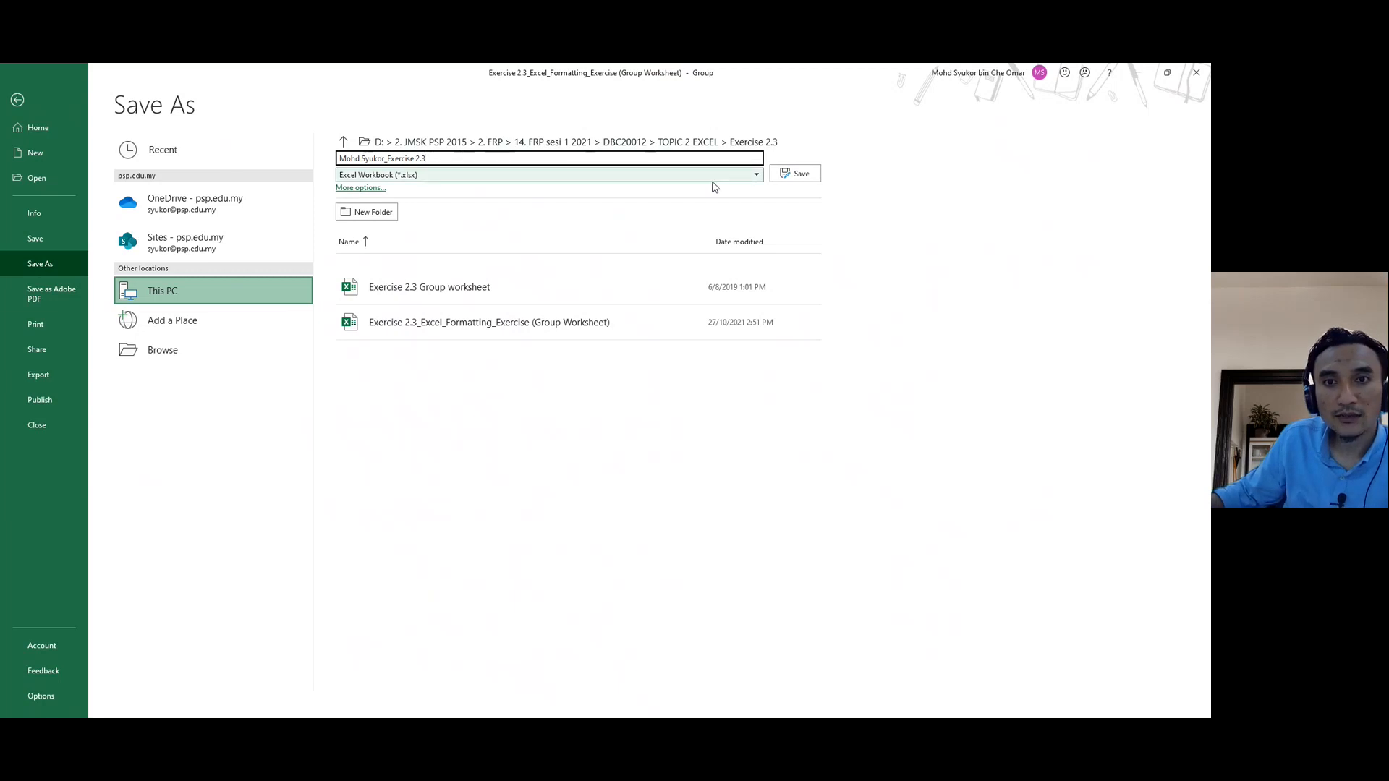
{"action": "left_click", "coordinate": [798, 173]}
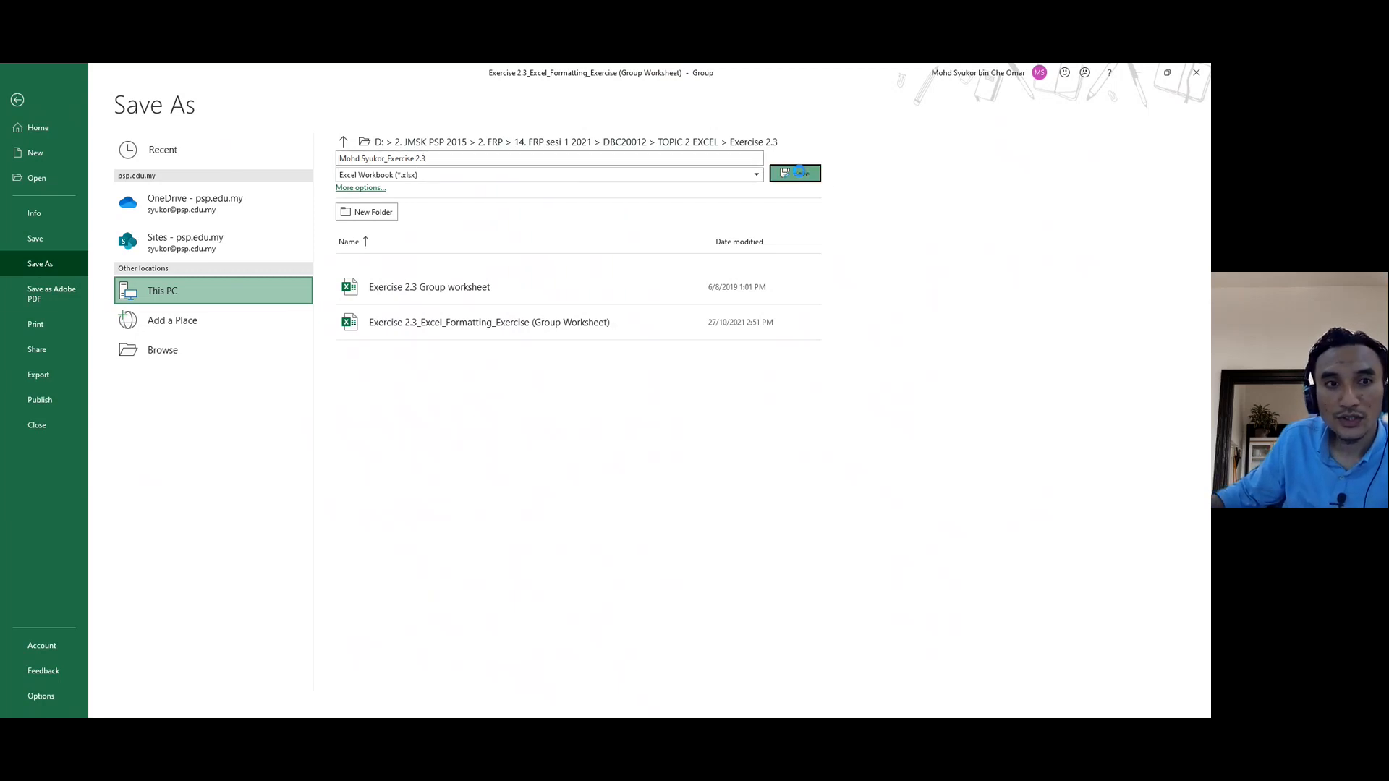